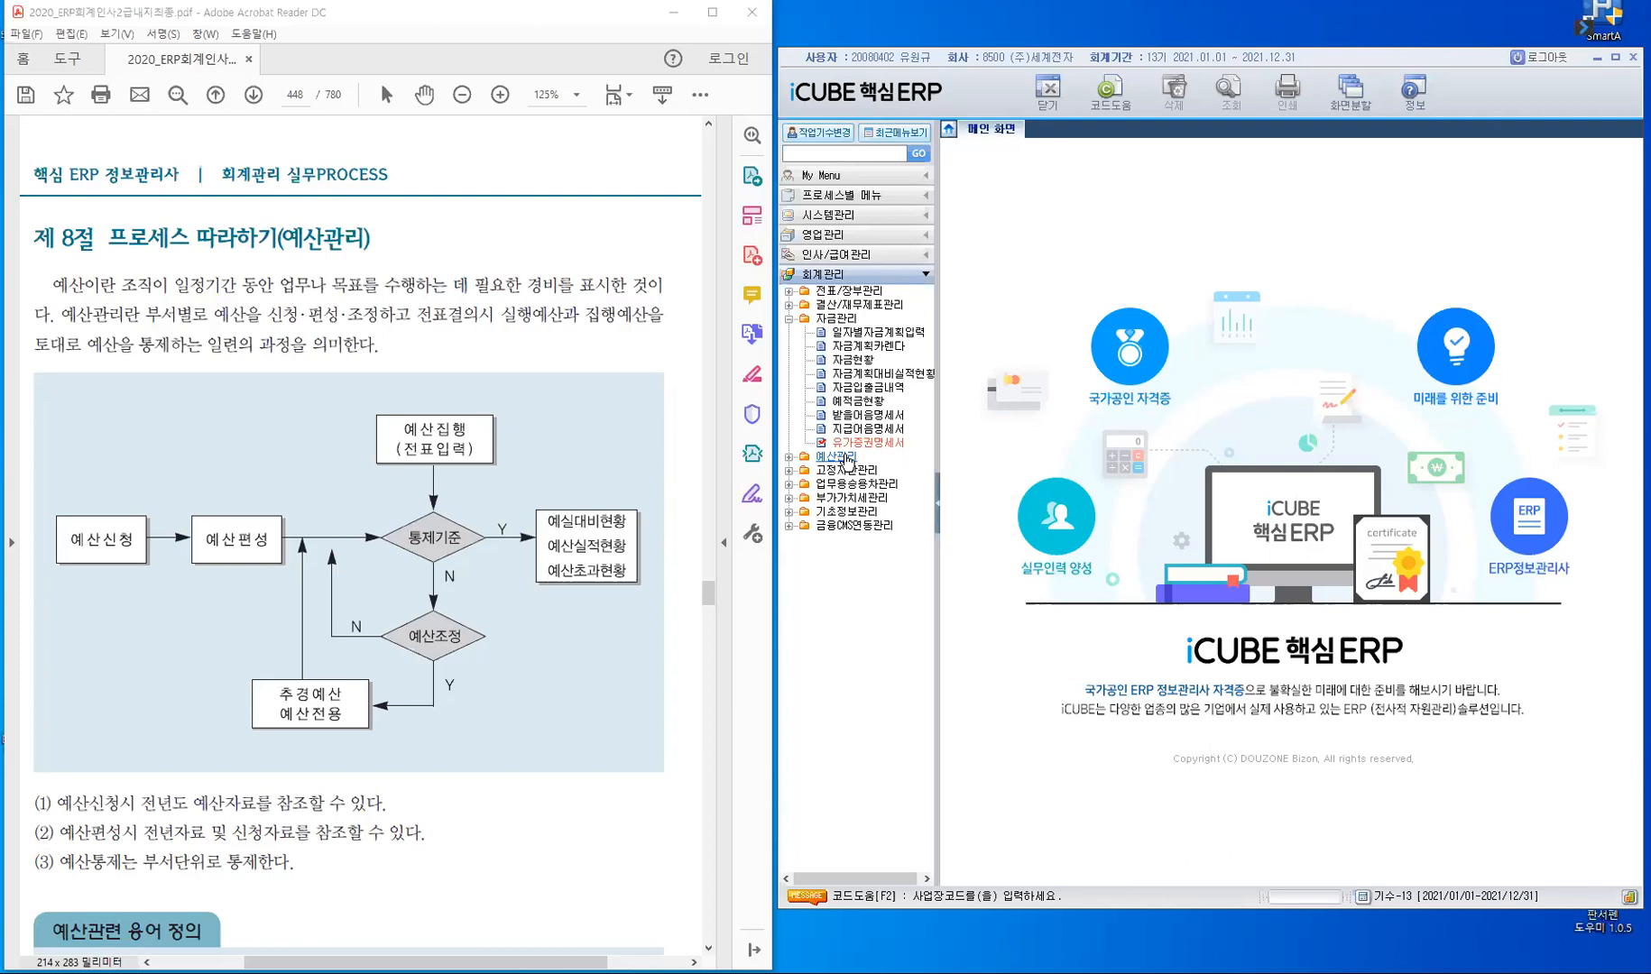
# - Collapse the 자금관리 folder and highlight the terms 예산 and 예산관리 in the manual's introductory budget paragraph
pyautogui.click(791, 321)
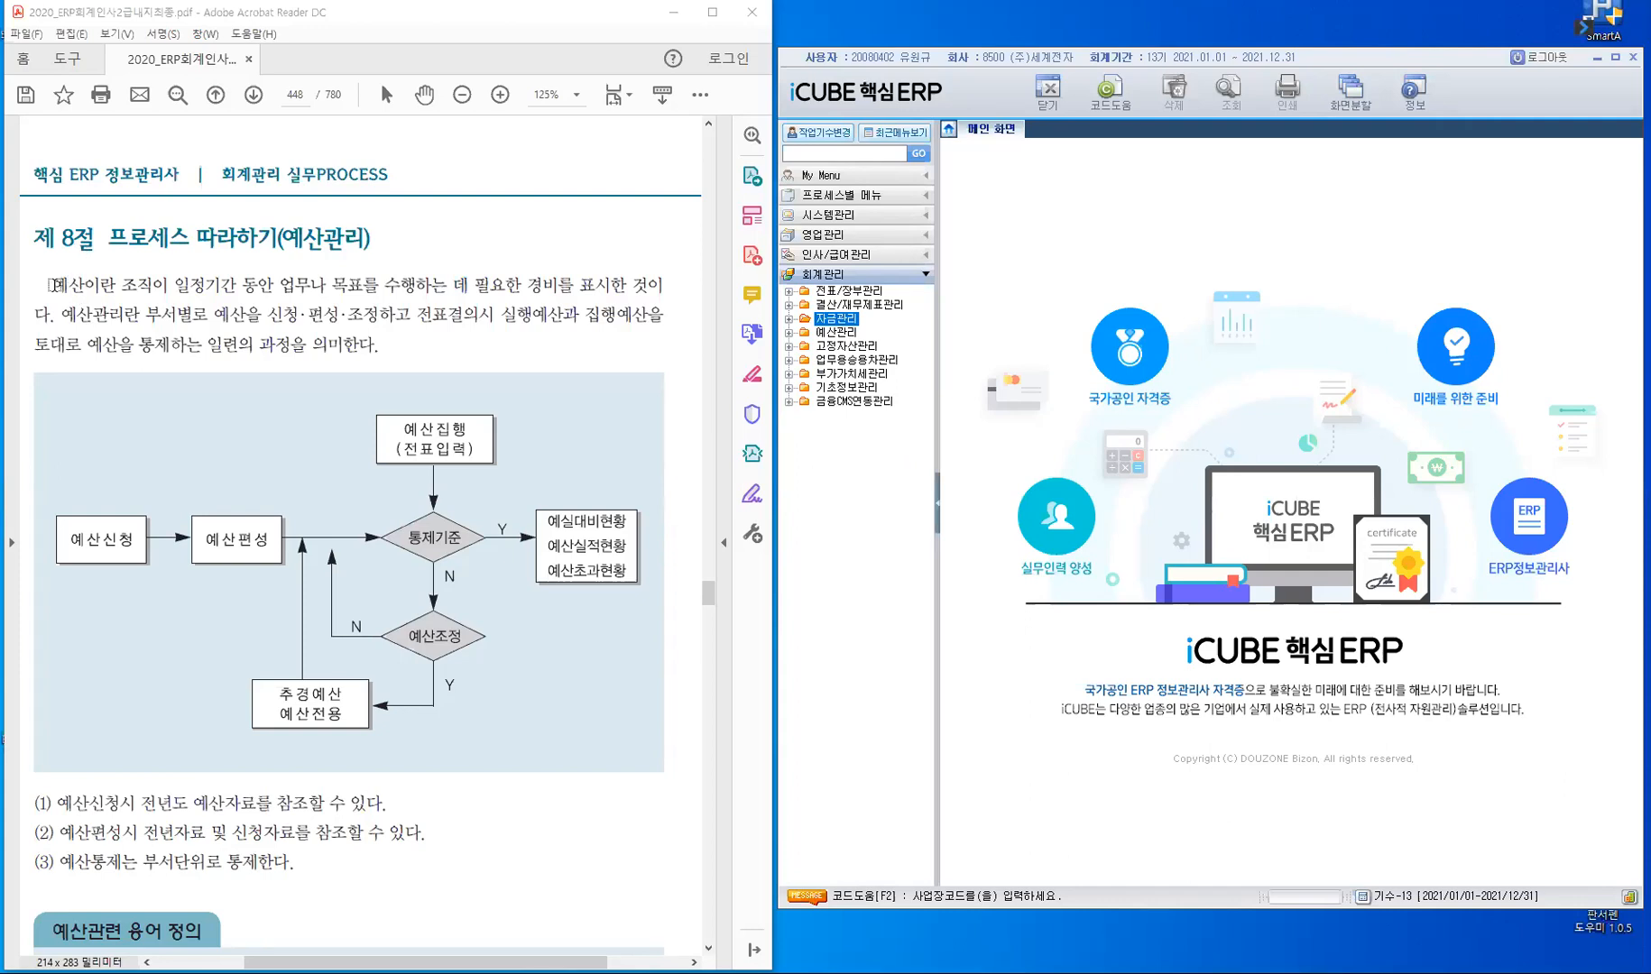
pyautogui.moveTo(54, 284); pyautogui.dragTo(112, 319)
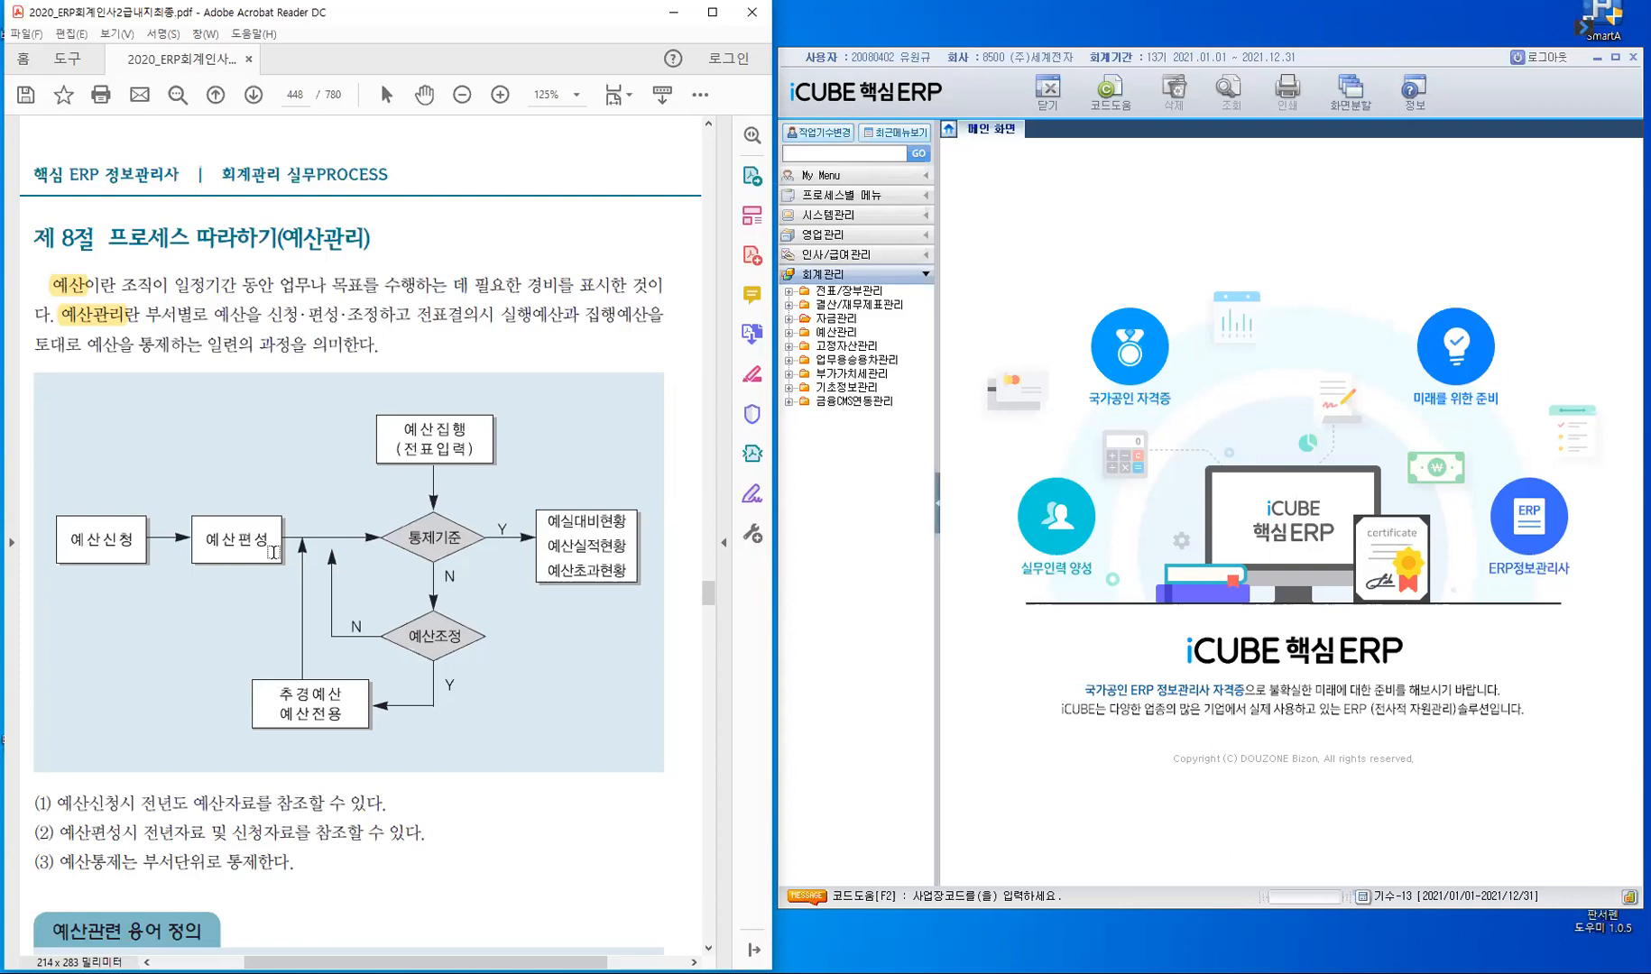
# - Highlight 전년도 예산자료를, 전년자, 신청자 and 부서단위로 통제한다 in the three notes below the budget process flowchart
pyautogui.click(272, 552)
pyautogui.scroll(-2, 527, 806)
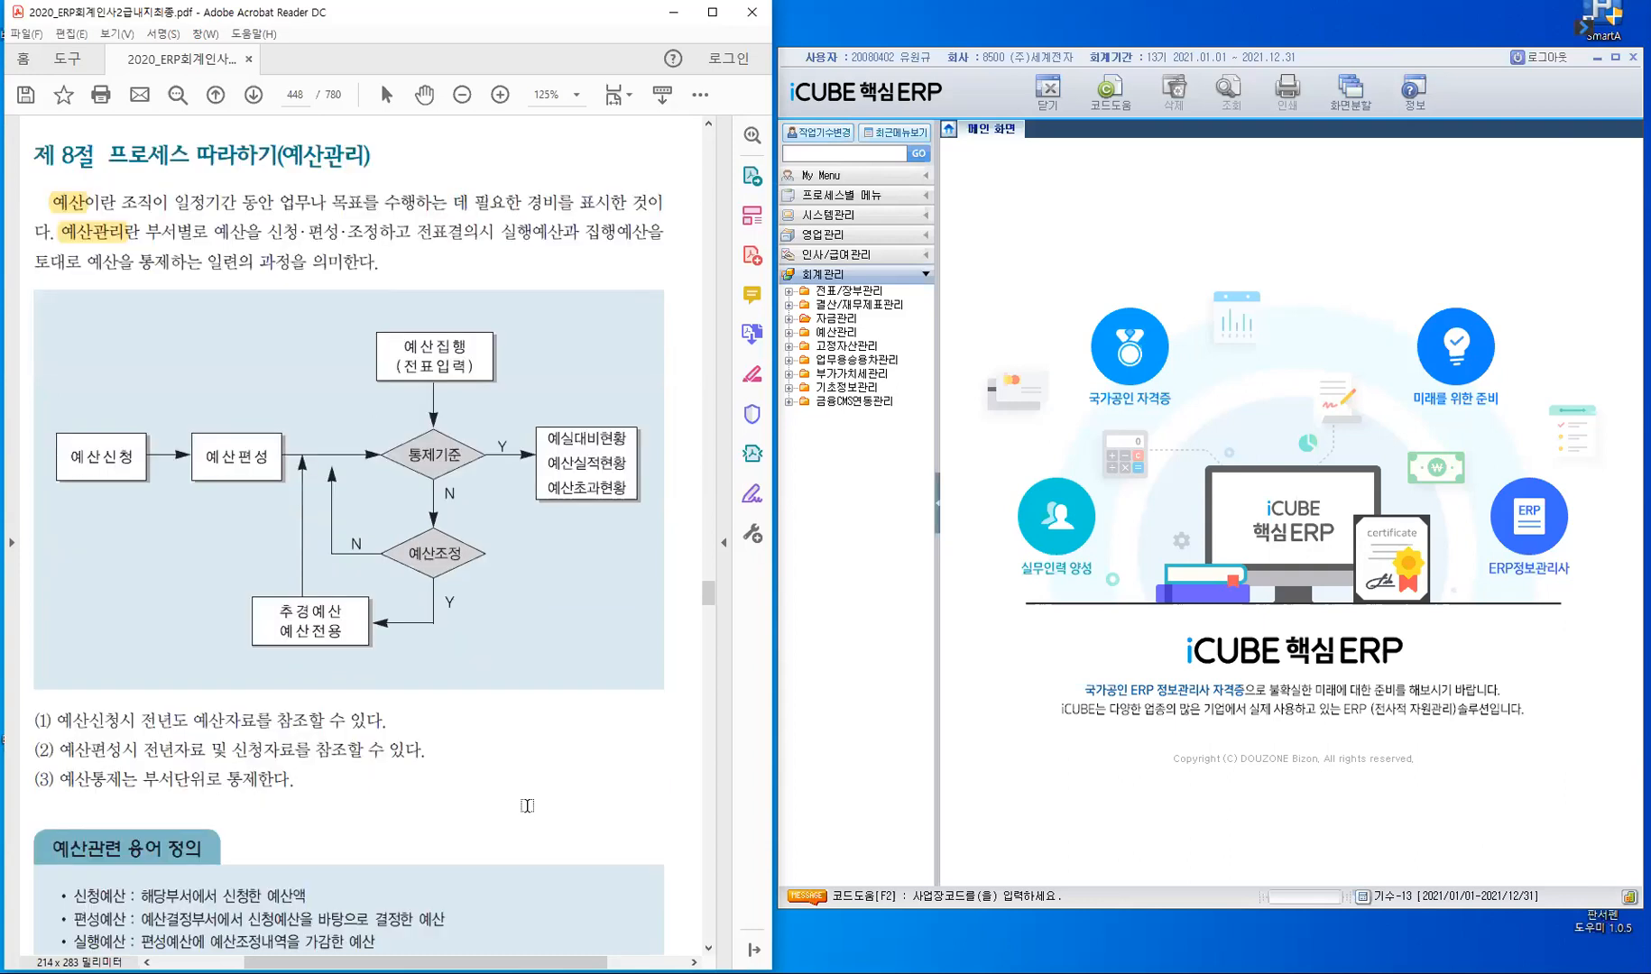
pyautogui.scroll(-1, 13, 564)
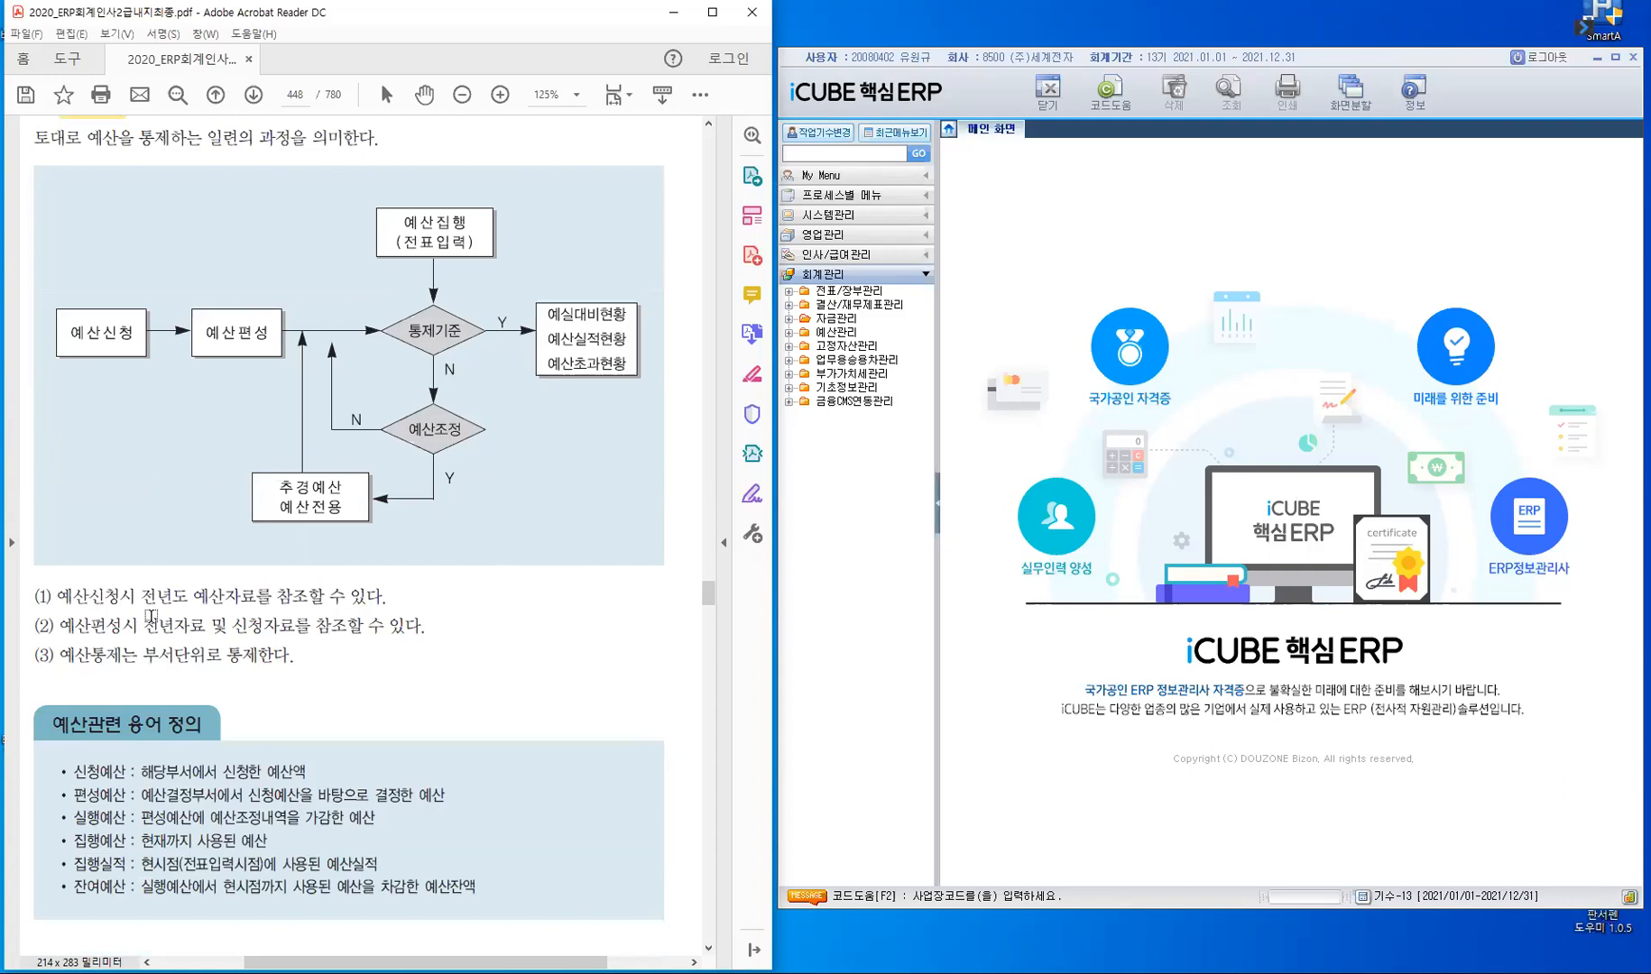
pyautogui.moveTo(141, 597); pyautogui.dragTo(273, 597)
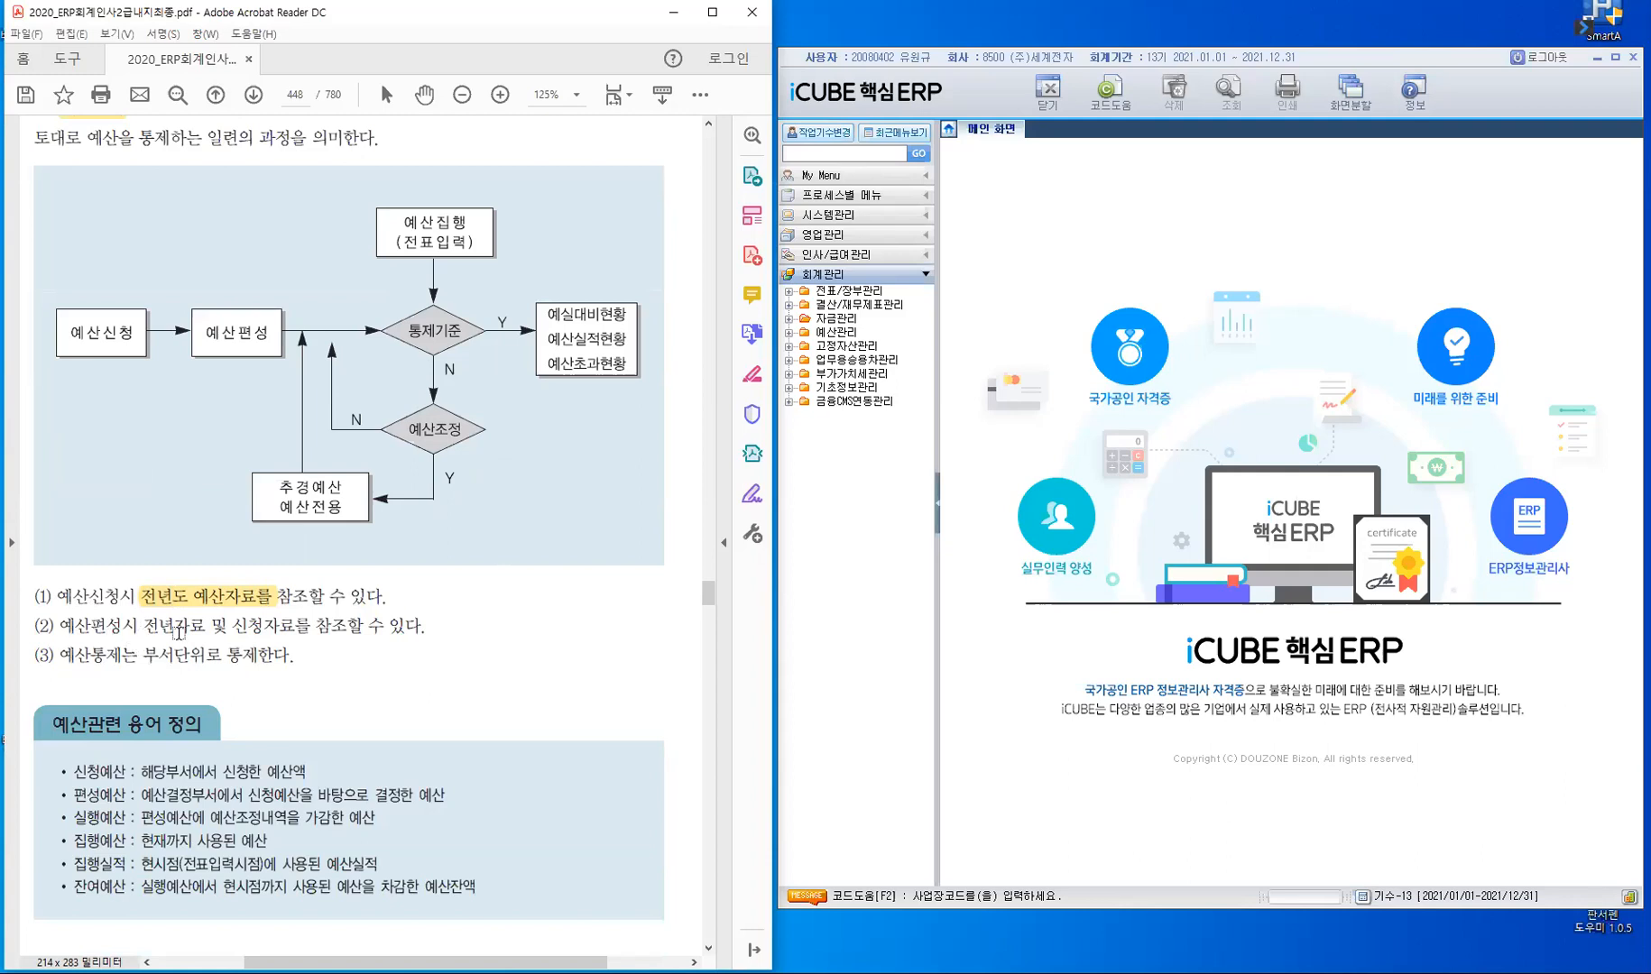
pyautogui.moveTo(143, 628); pyautogui.dragTo(287, 637)
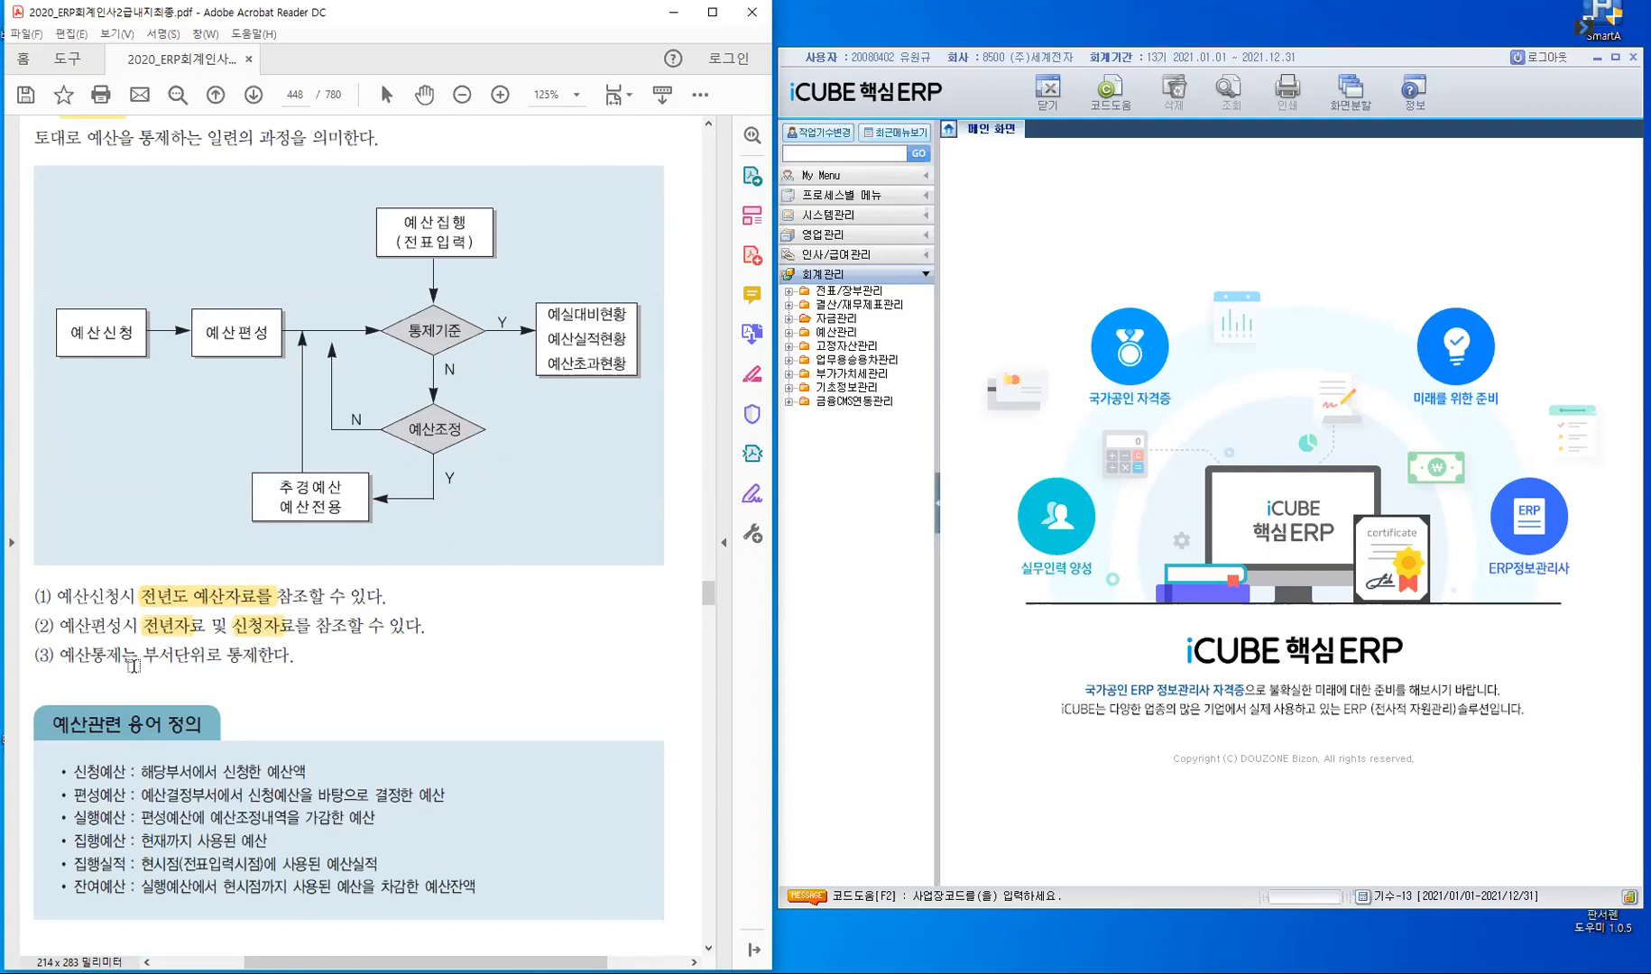
pyautogui.moveTo(146, 657); pyautogui.dragTo(355, 700)
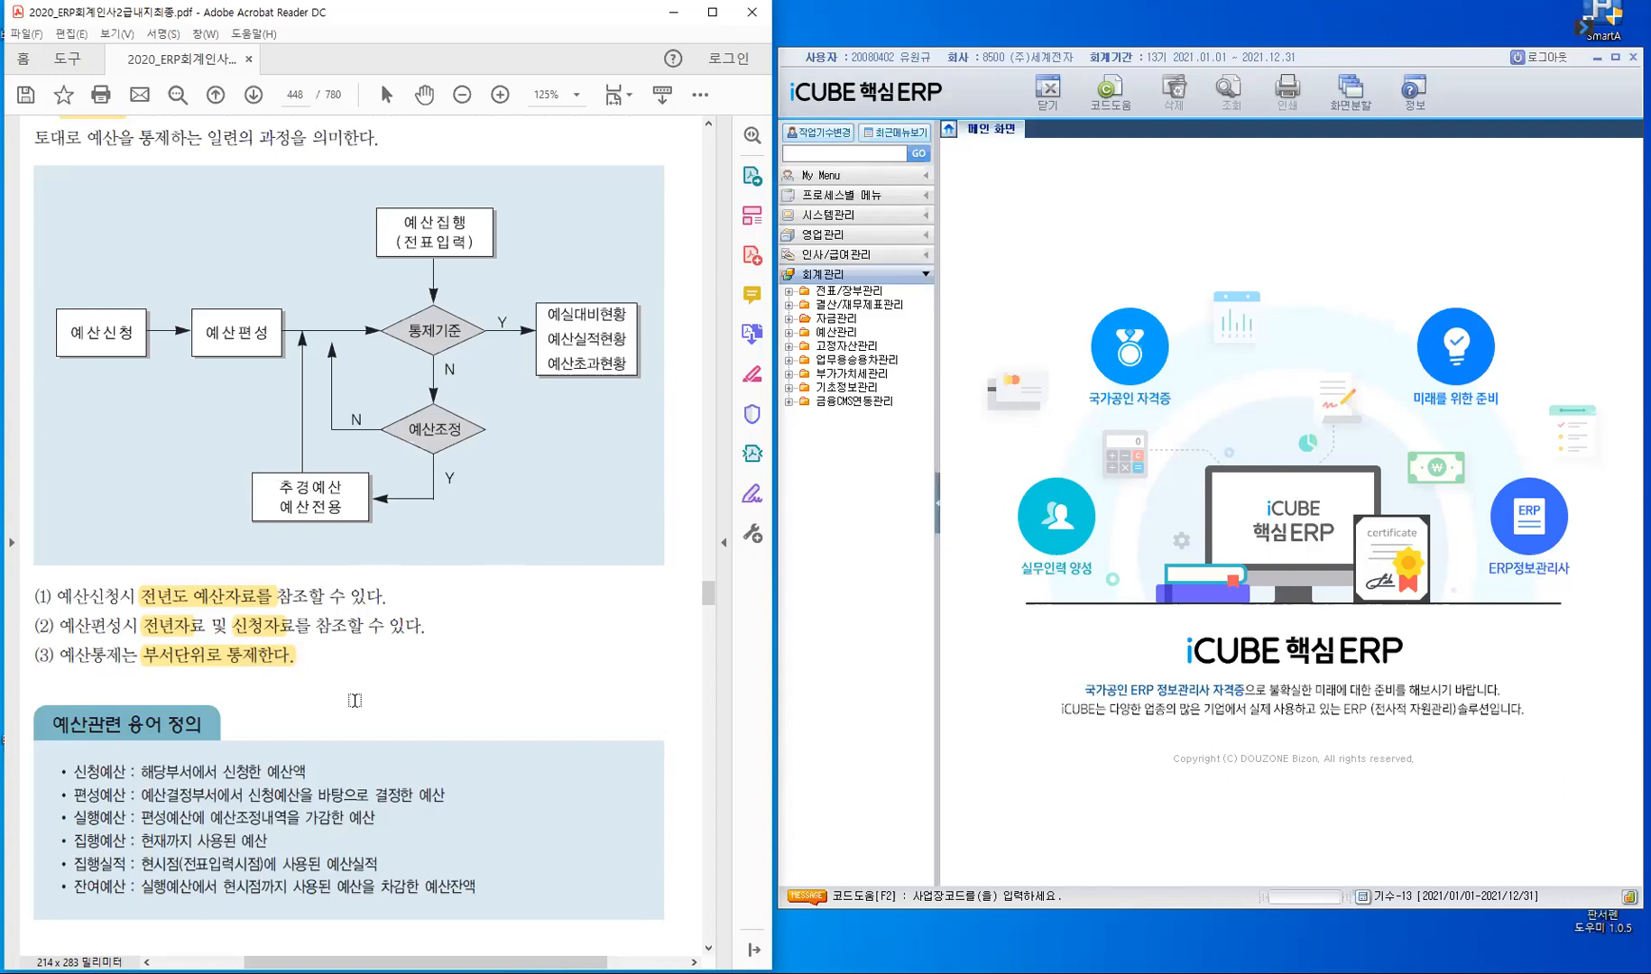
# - Expand the 예산관리 folder under 회계관리 and bring up the manual's 예산관리를 실행하기전에 section
pyautogui.scroll(-3, 394, 693)
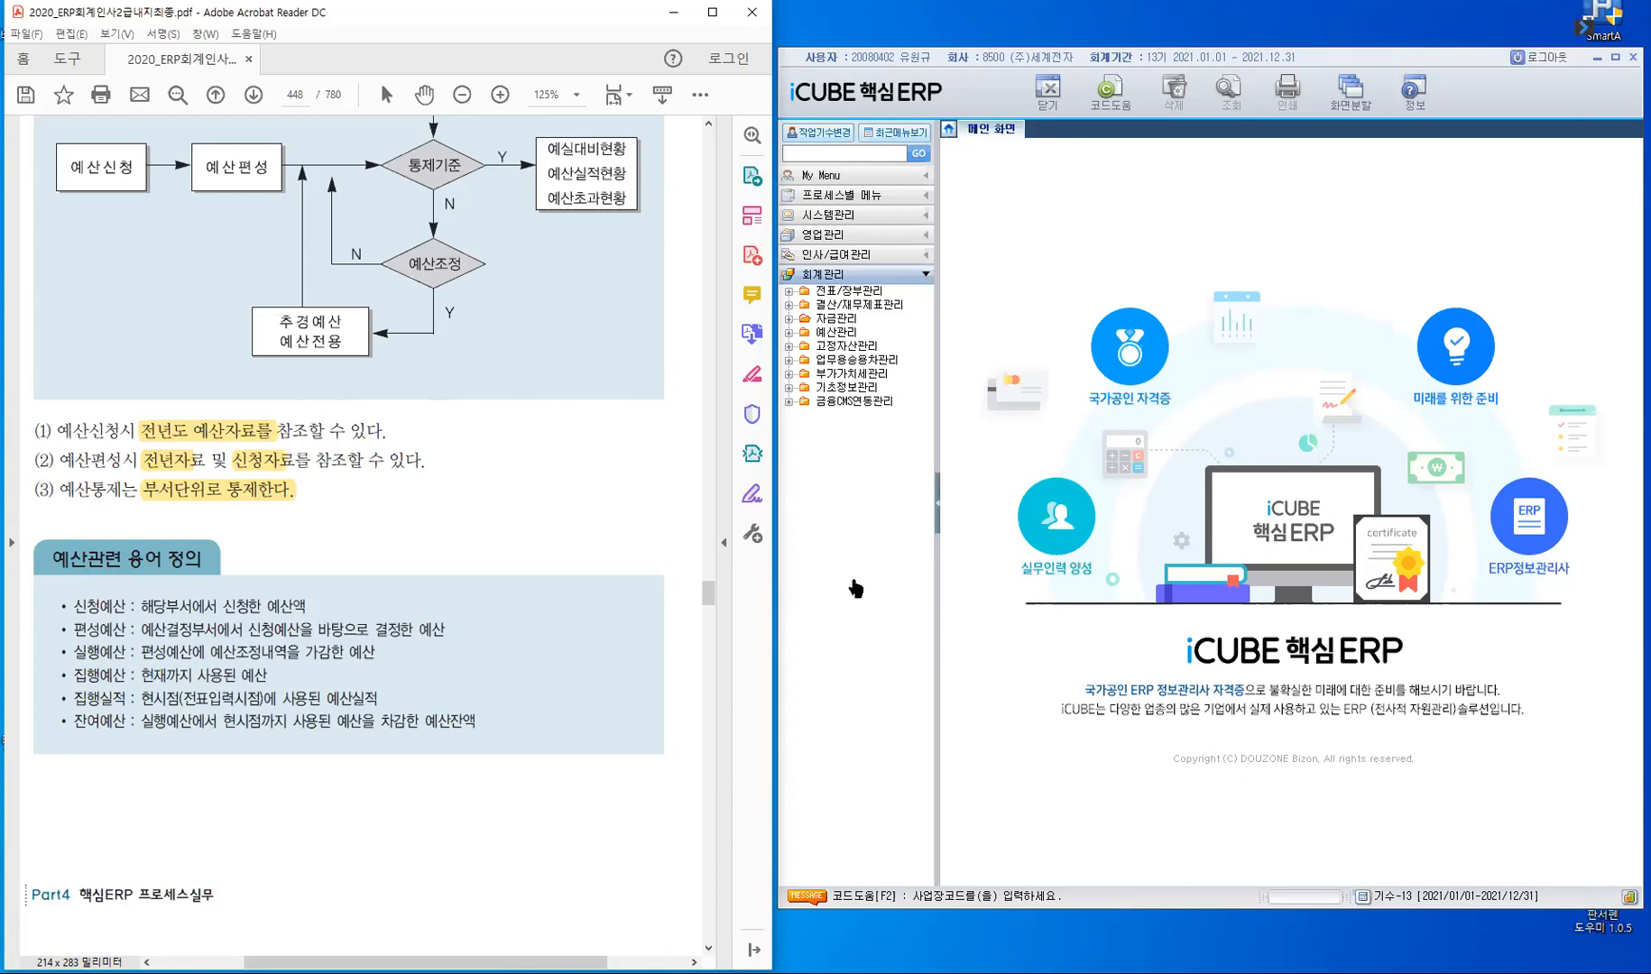
pyautogui.click(842, 336)
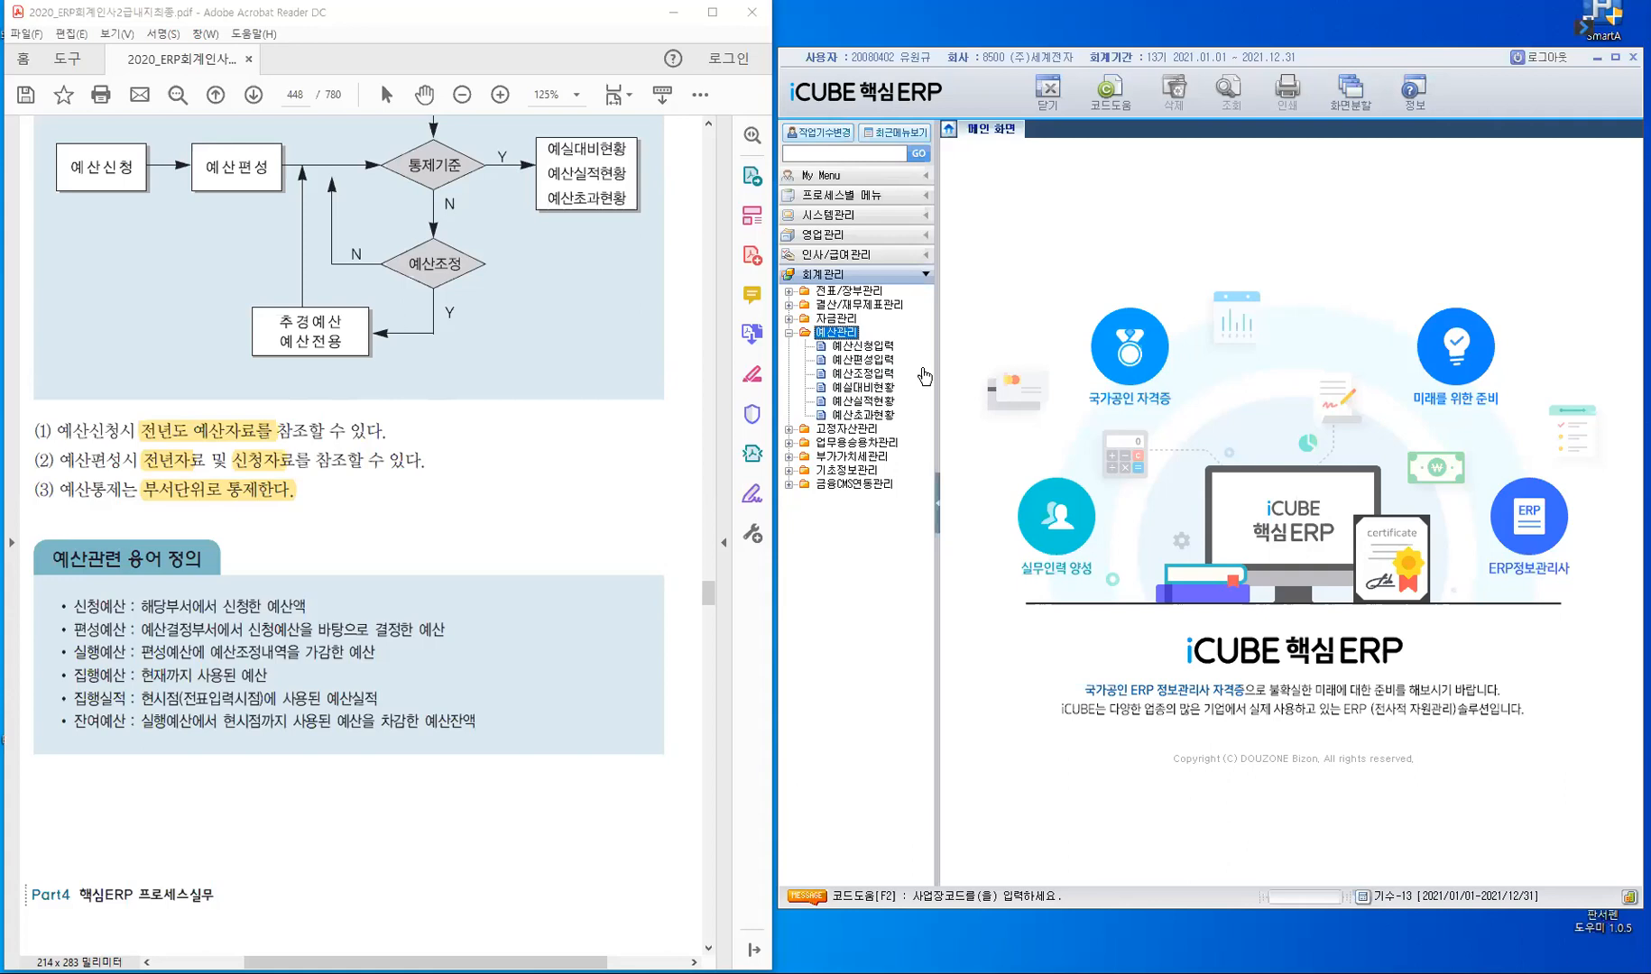
pyautogui.click(453, 786)
pyautogui.scroll(-2, 453, 786)
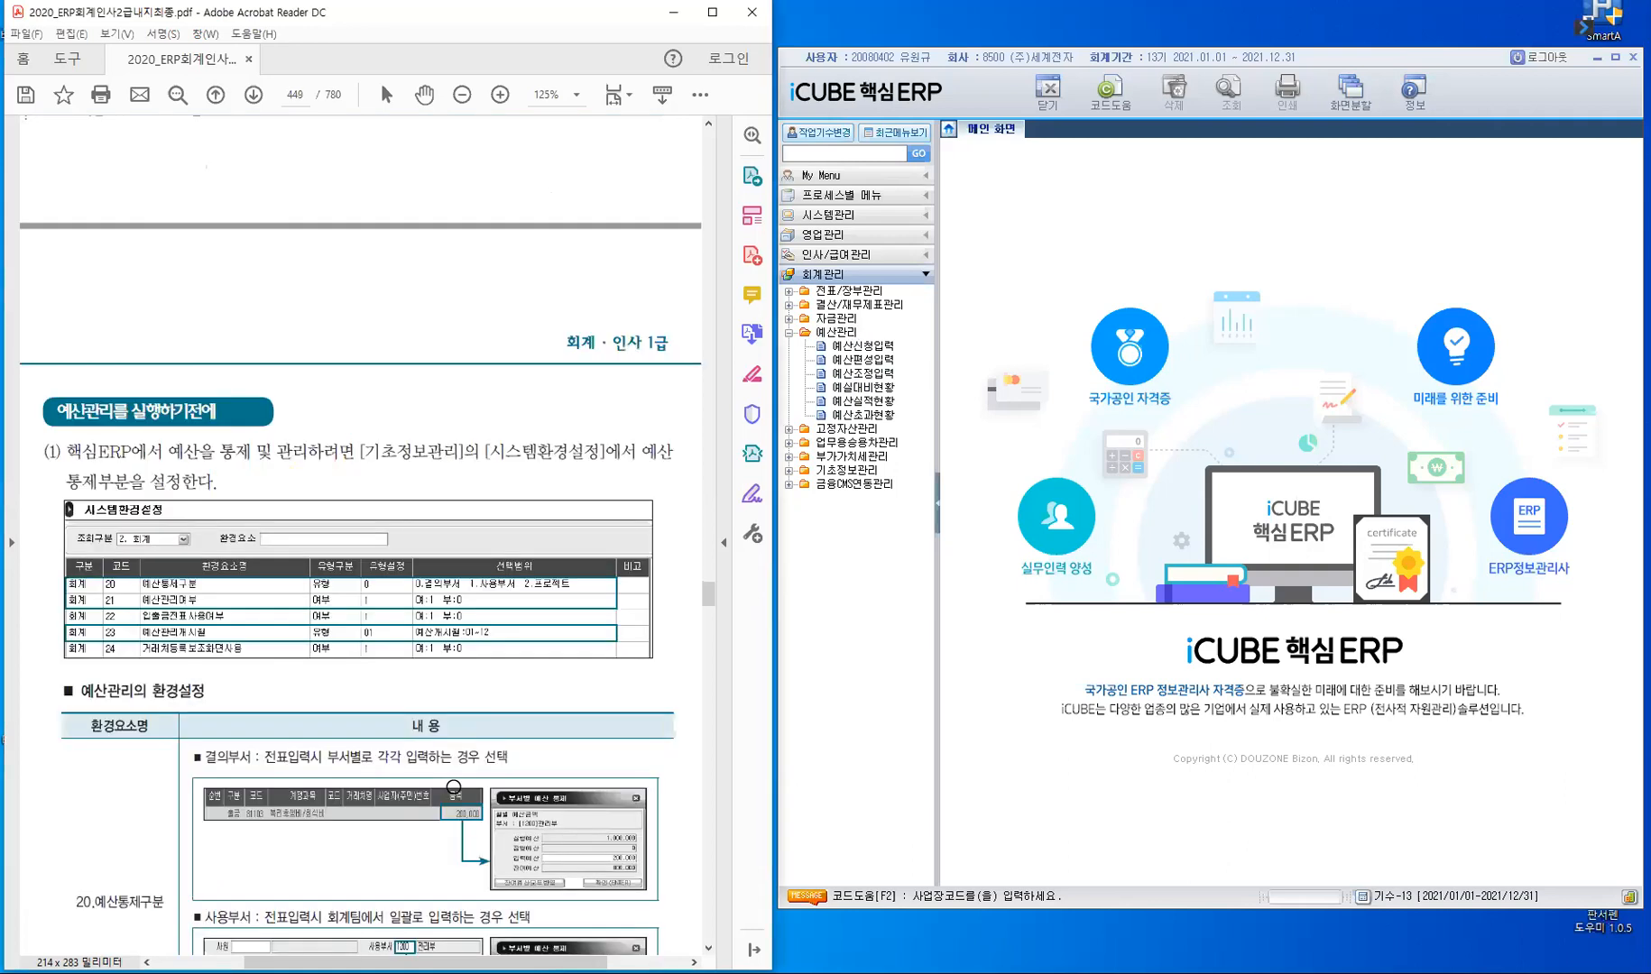
pyautogui.scroll(-2, 254, 270)
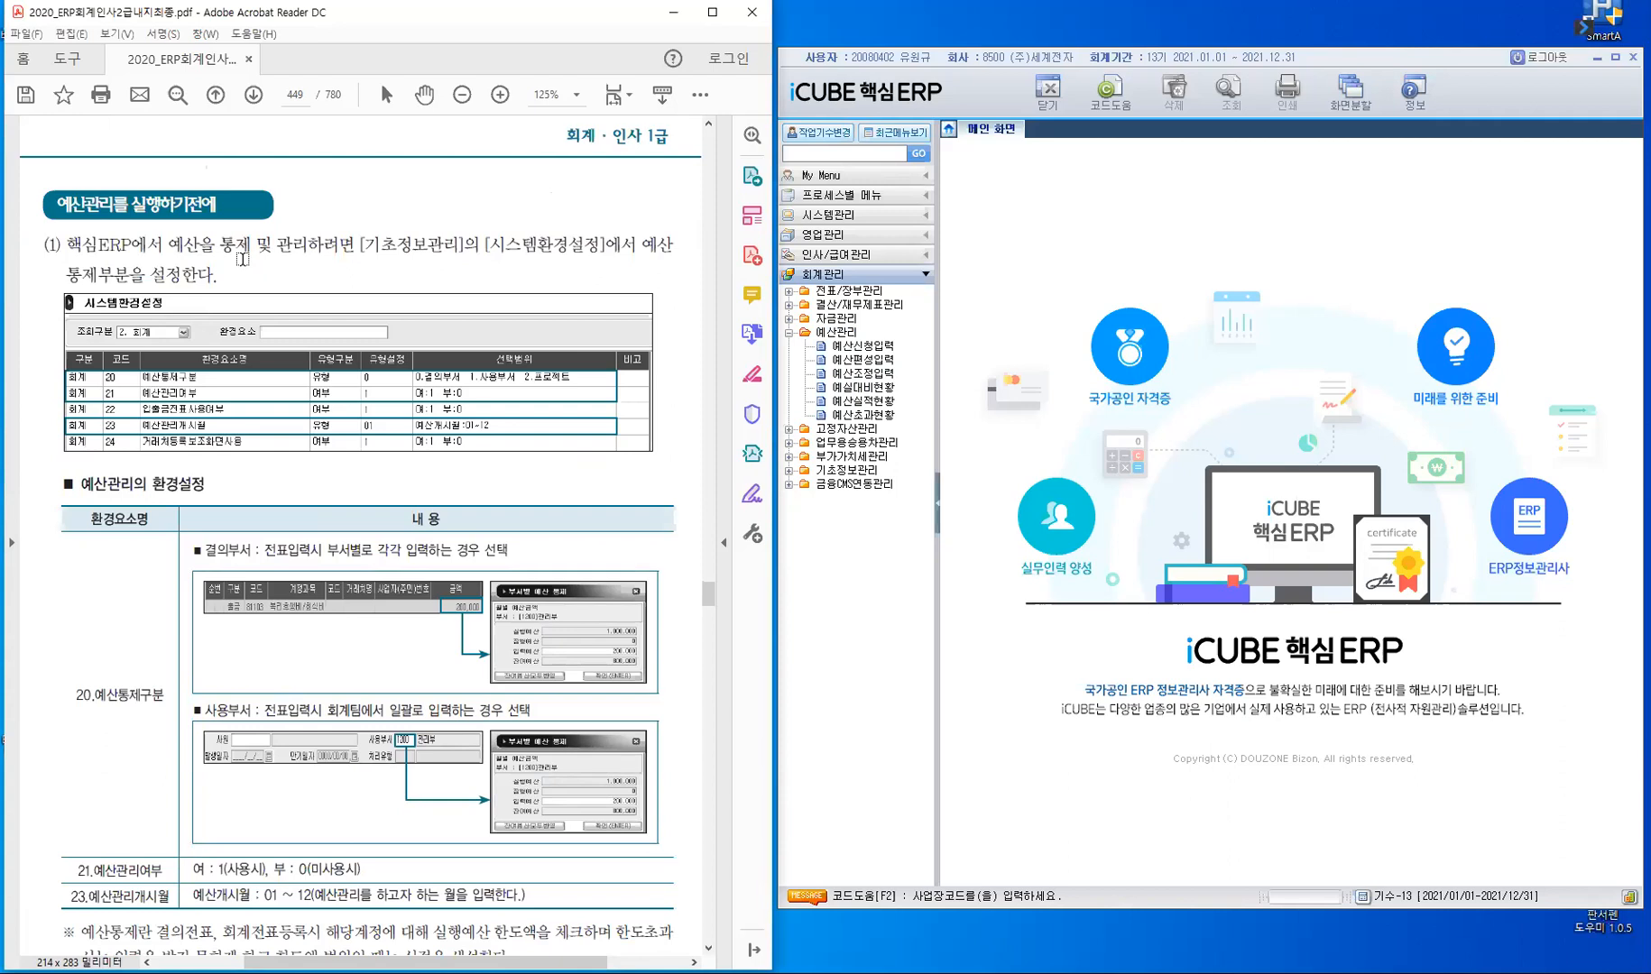
# - Open 시스템환경설정 under 시스템관리's 회사등록정보, list only the 2. 회계 items and widen the view by hiding the menu tree
pyautogui.click(857, 217)
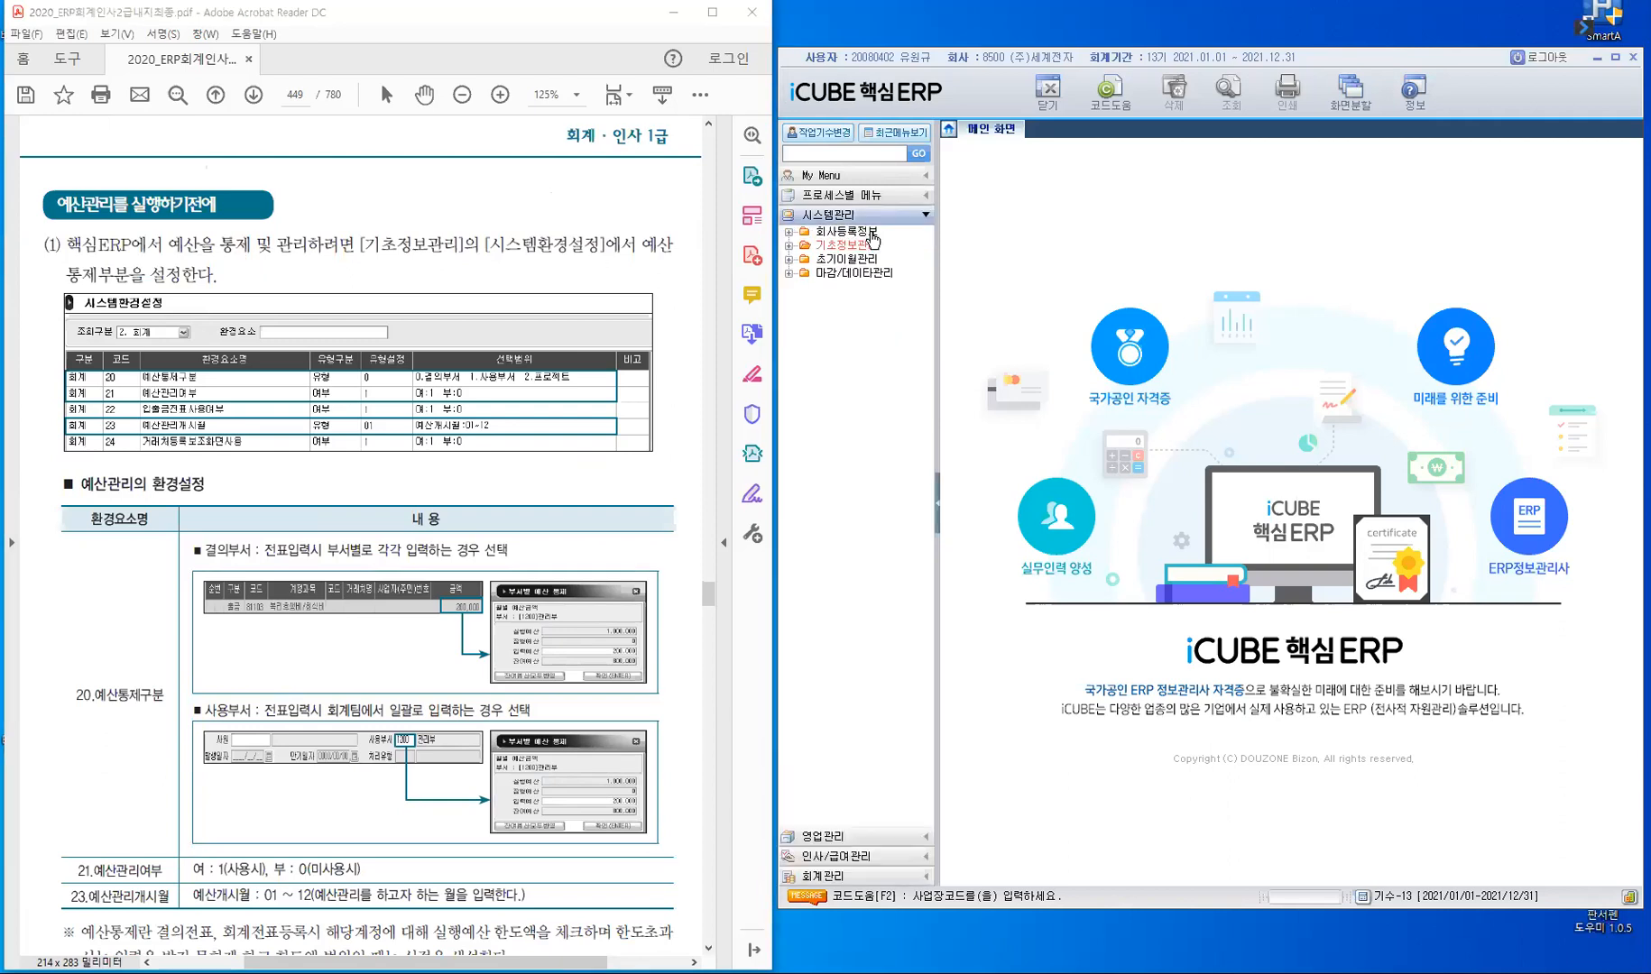
pyautogui.click(871, 236)
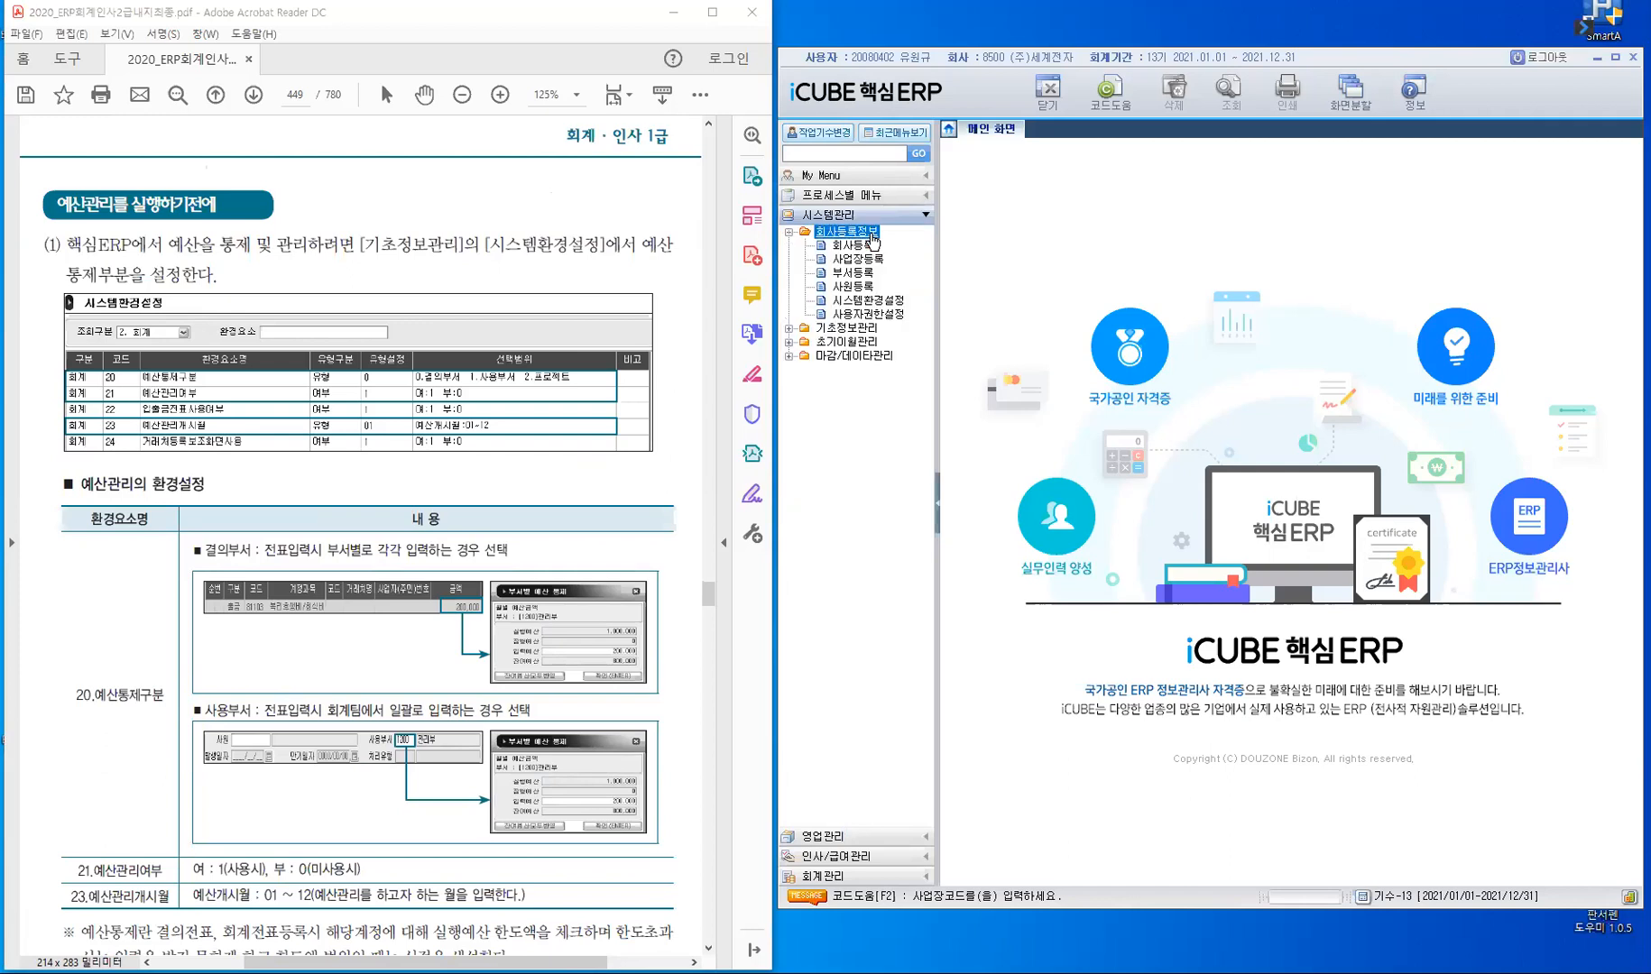
pyautogui.click(897, 305)
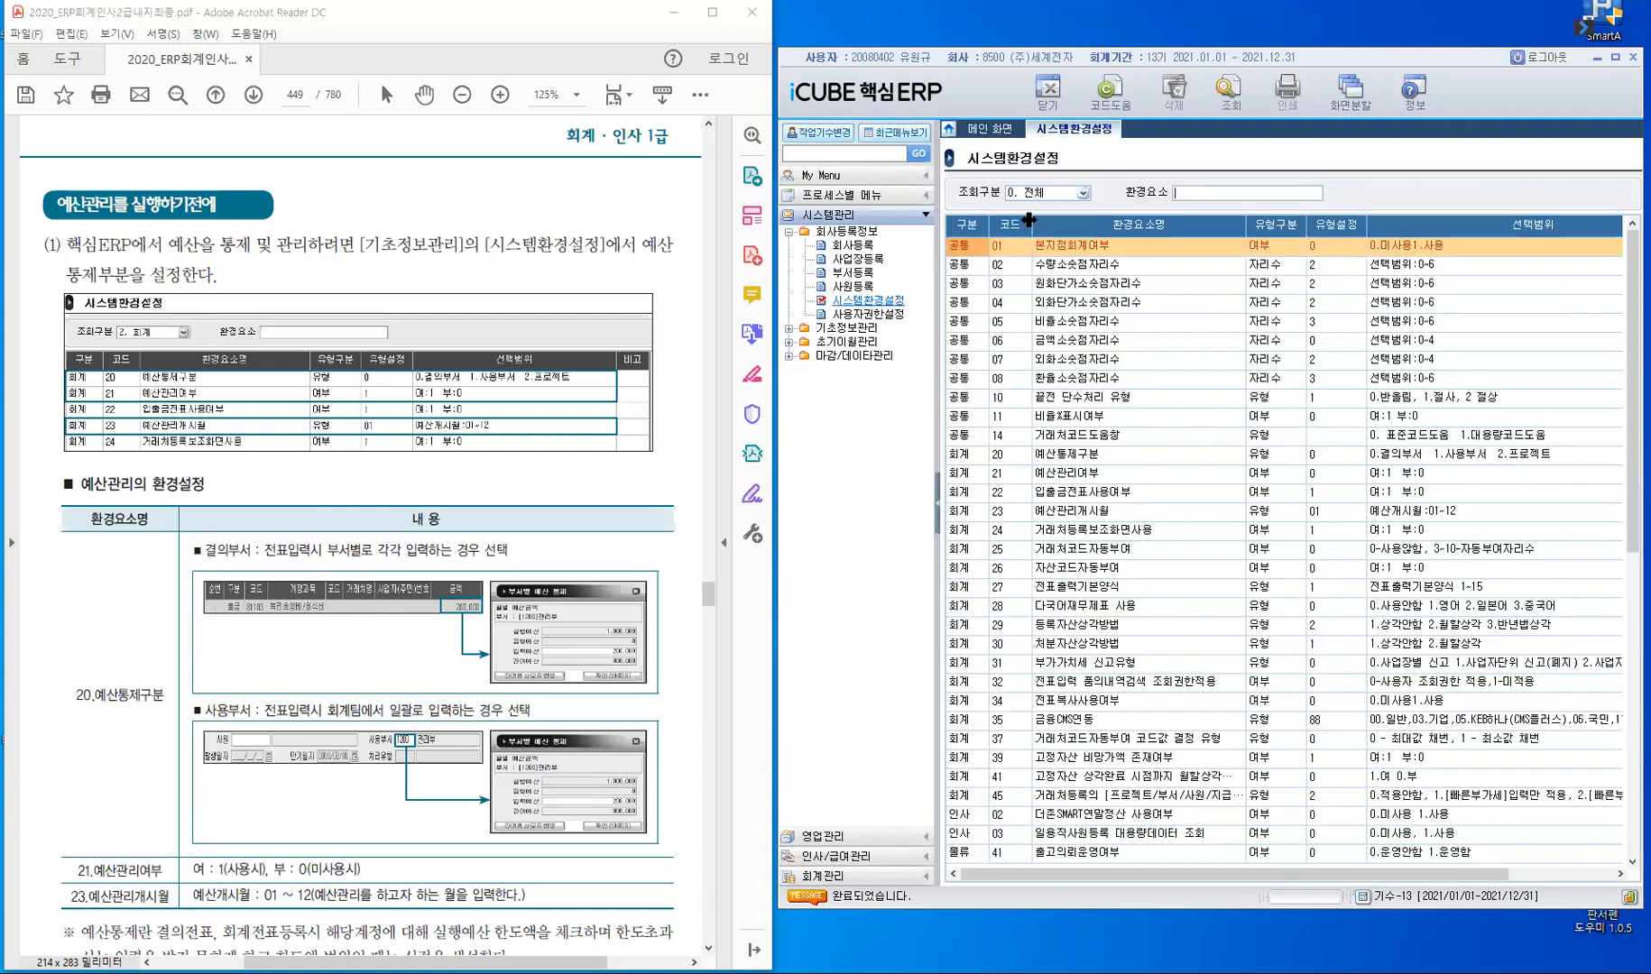
pyautogui.click(1084, 195)
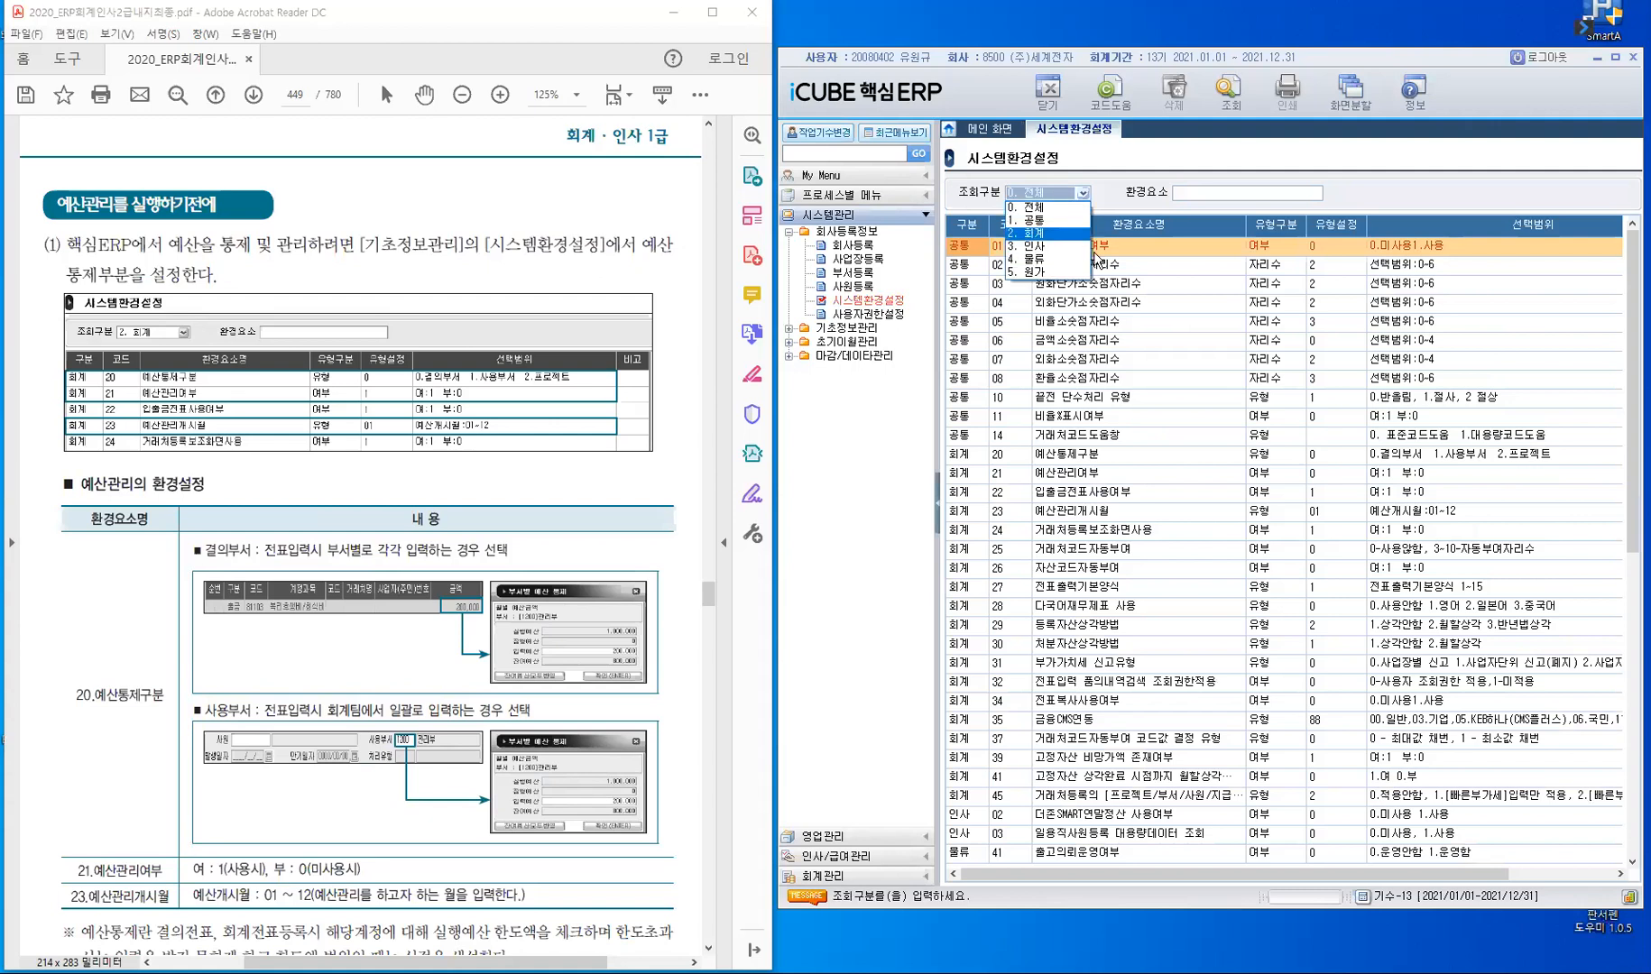
pyautogui.press('Return')
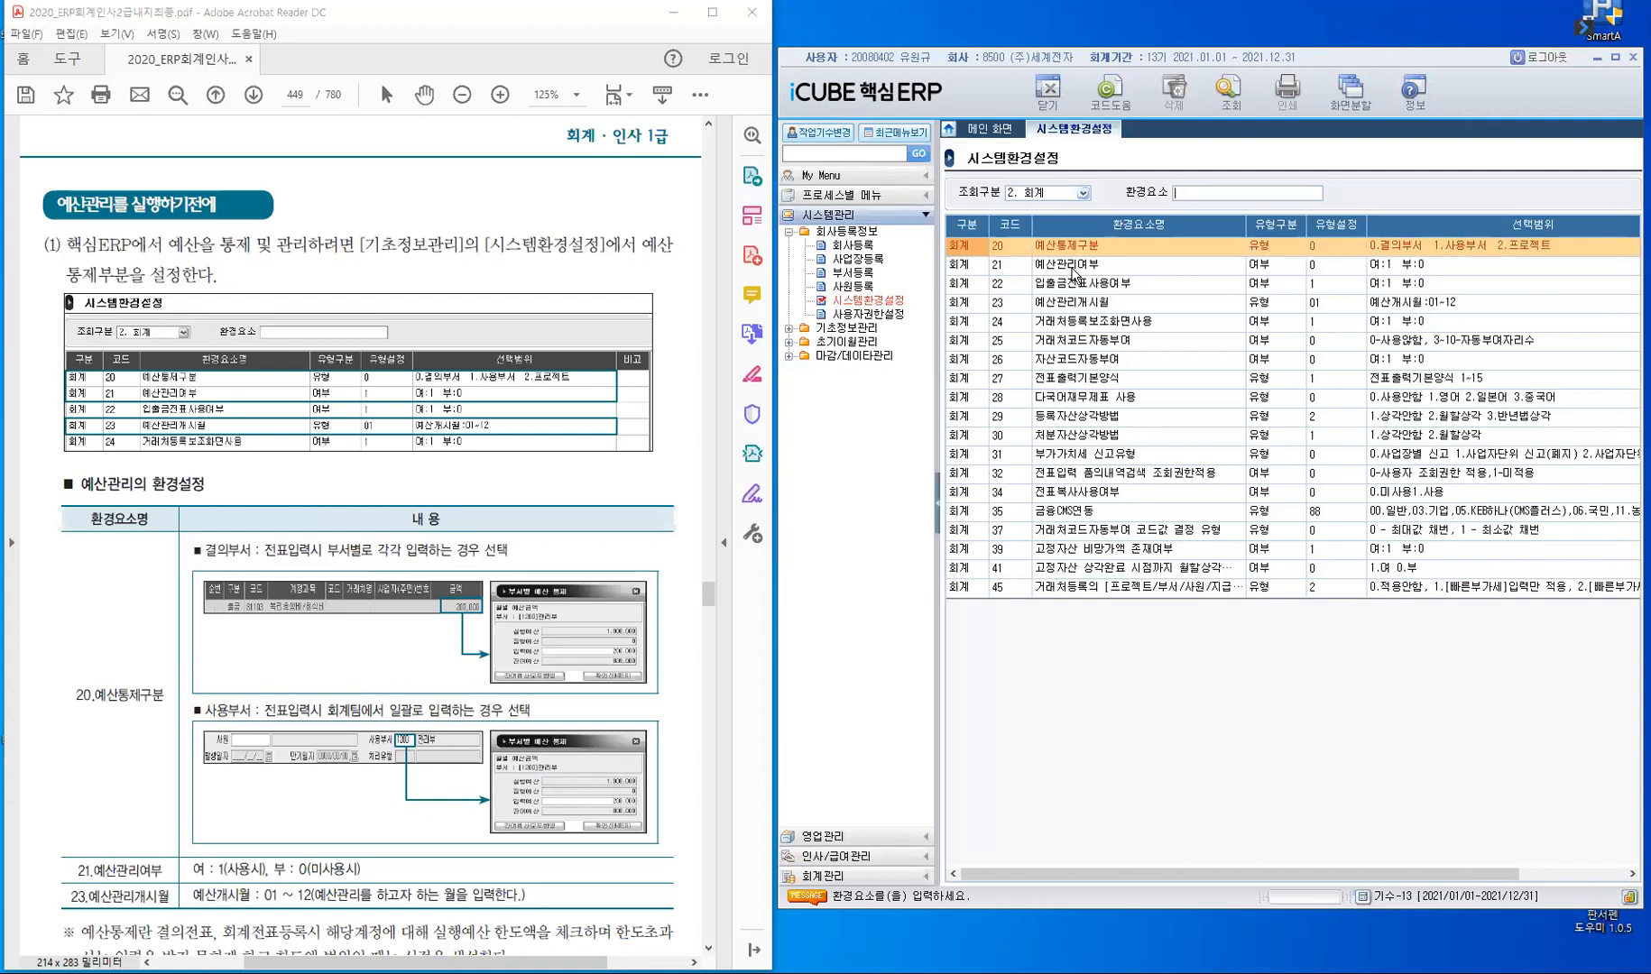
pyautogui.click(936, 503)
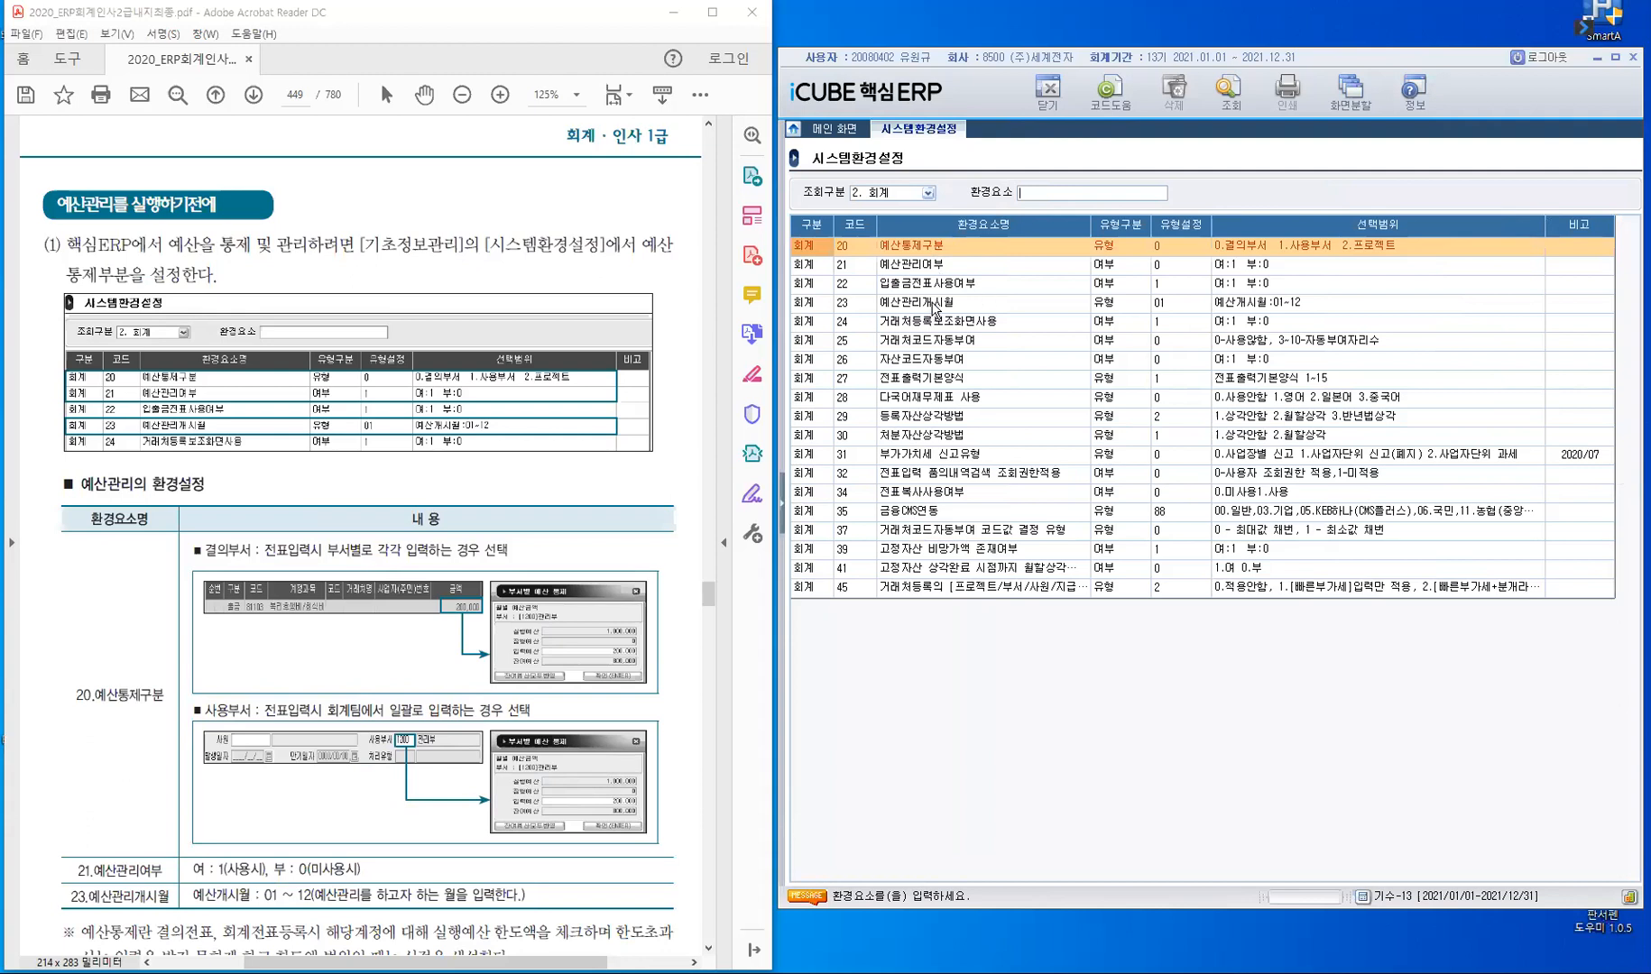
# - Try setting item 21 예산관리여부 to 1 and return it to 0
pyautogui.click(874, 269)
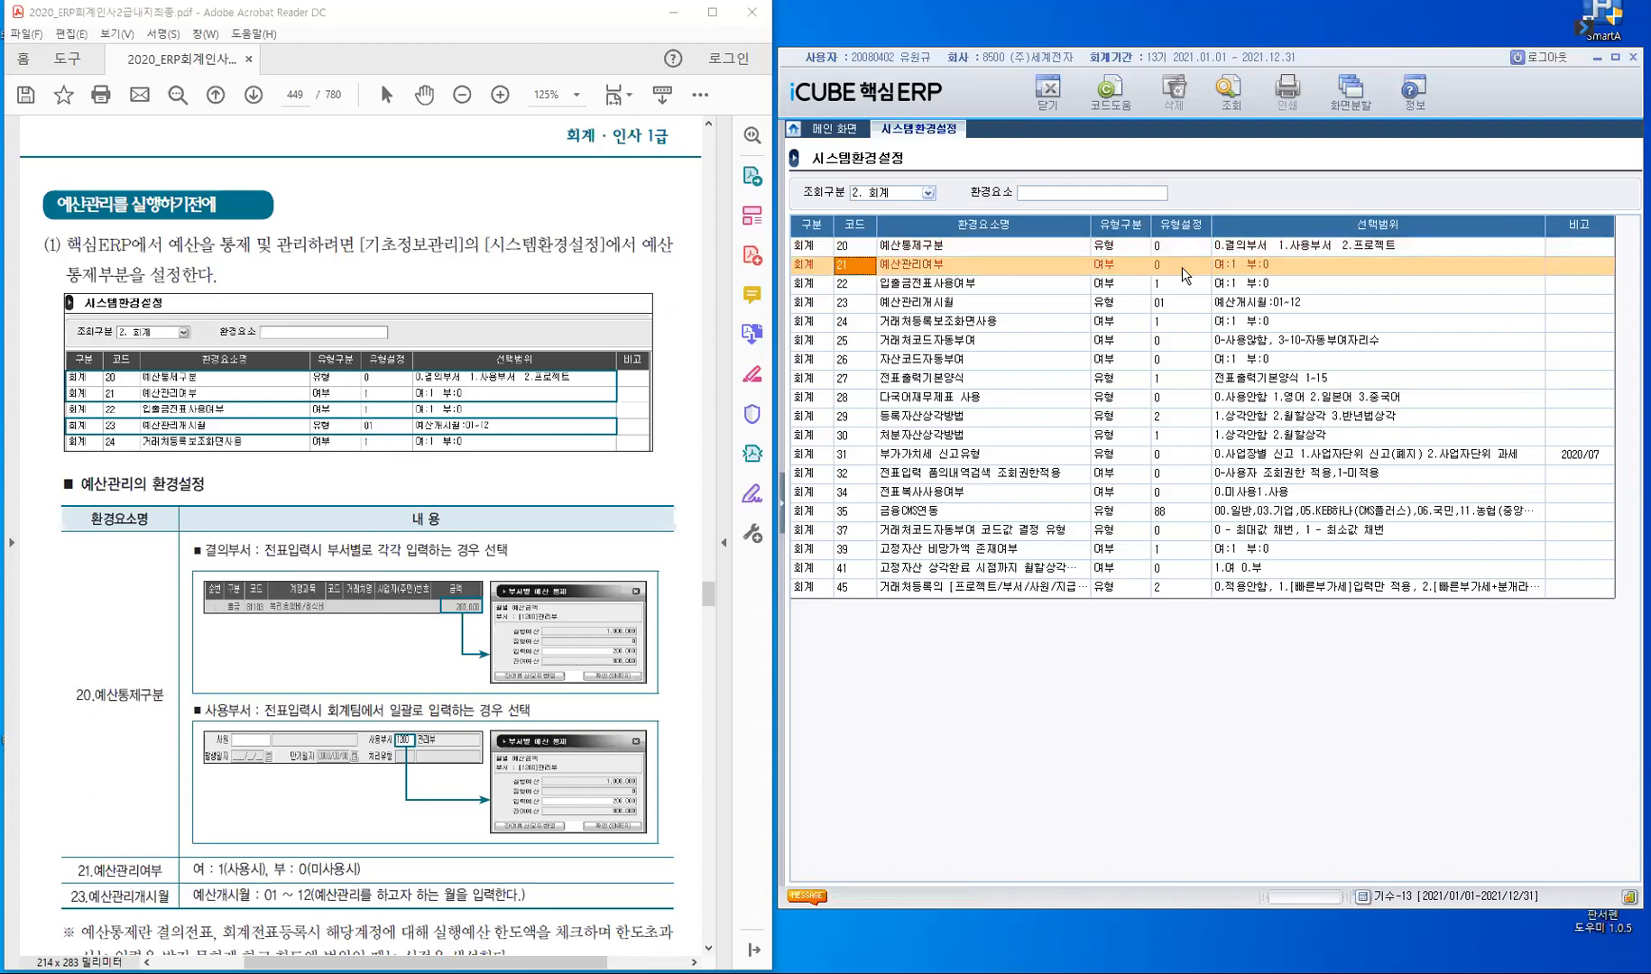
pyautogui.click(1181, 266)
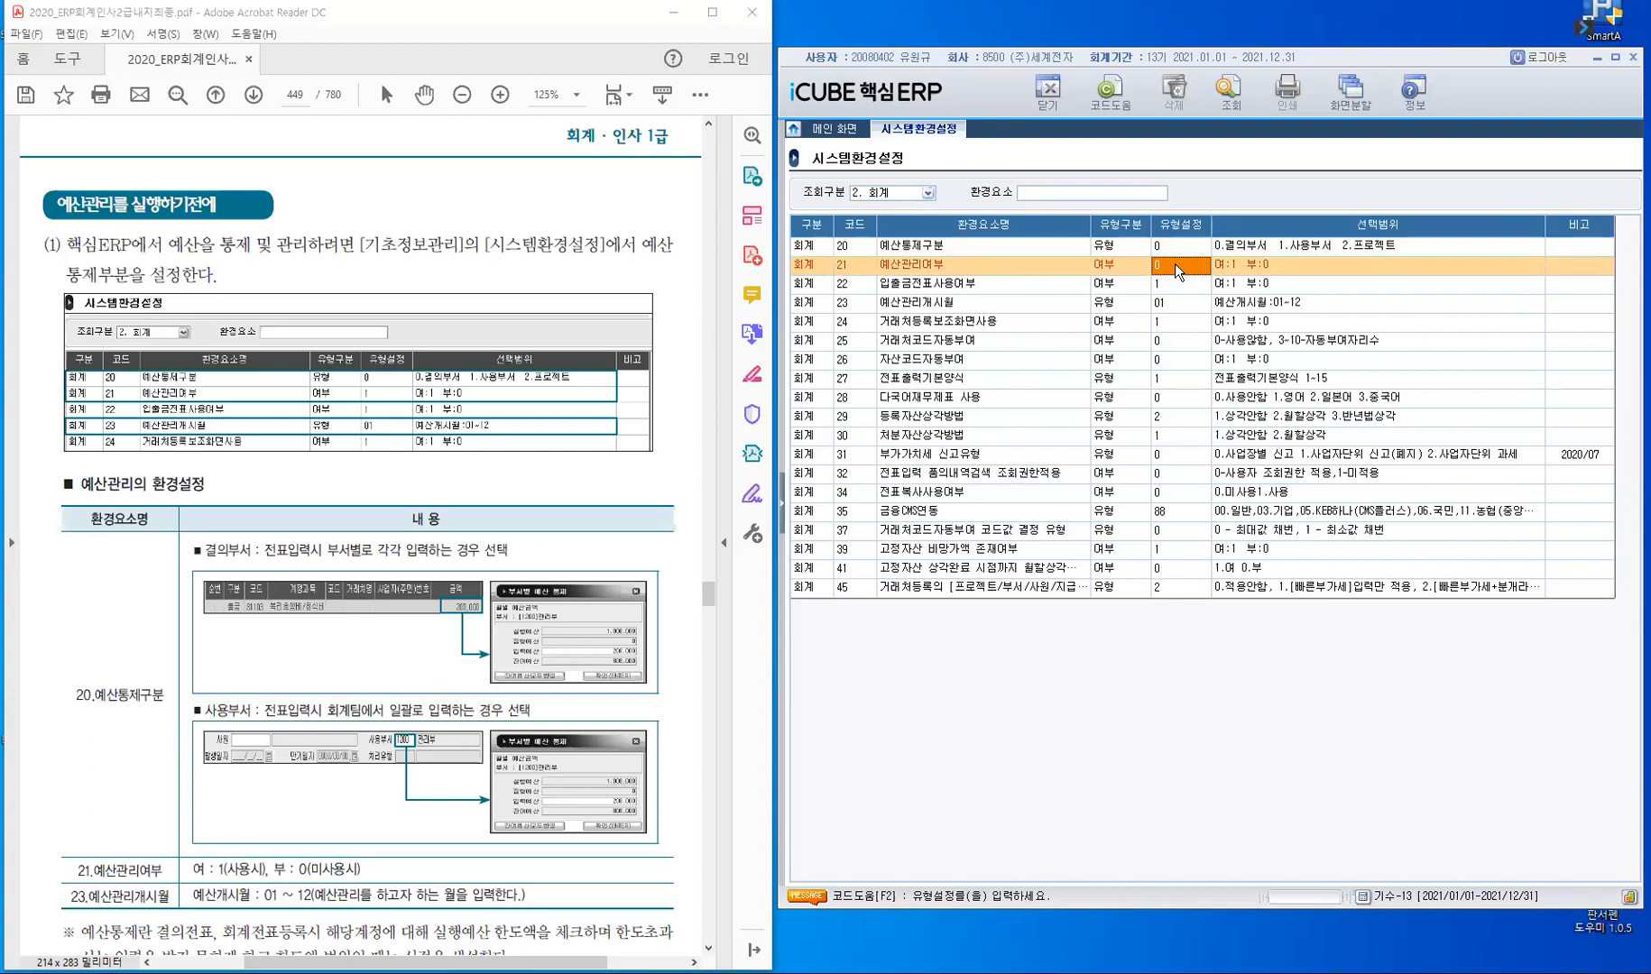
pyautogui.write('1')
pyautogui.click(1176, 267)
pyautogui.write('0')
pyautogui.press('Return')
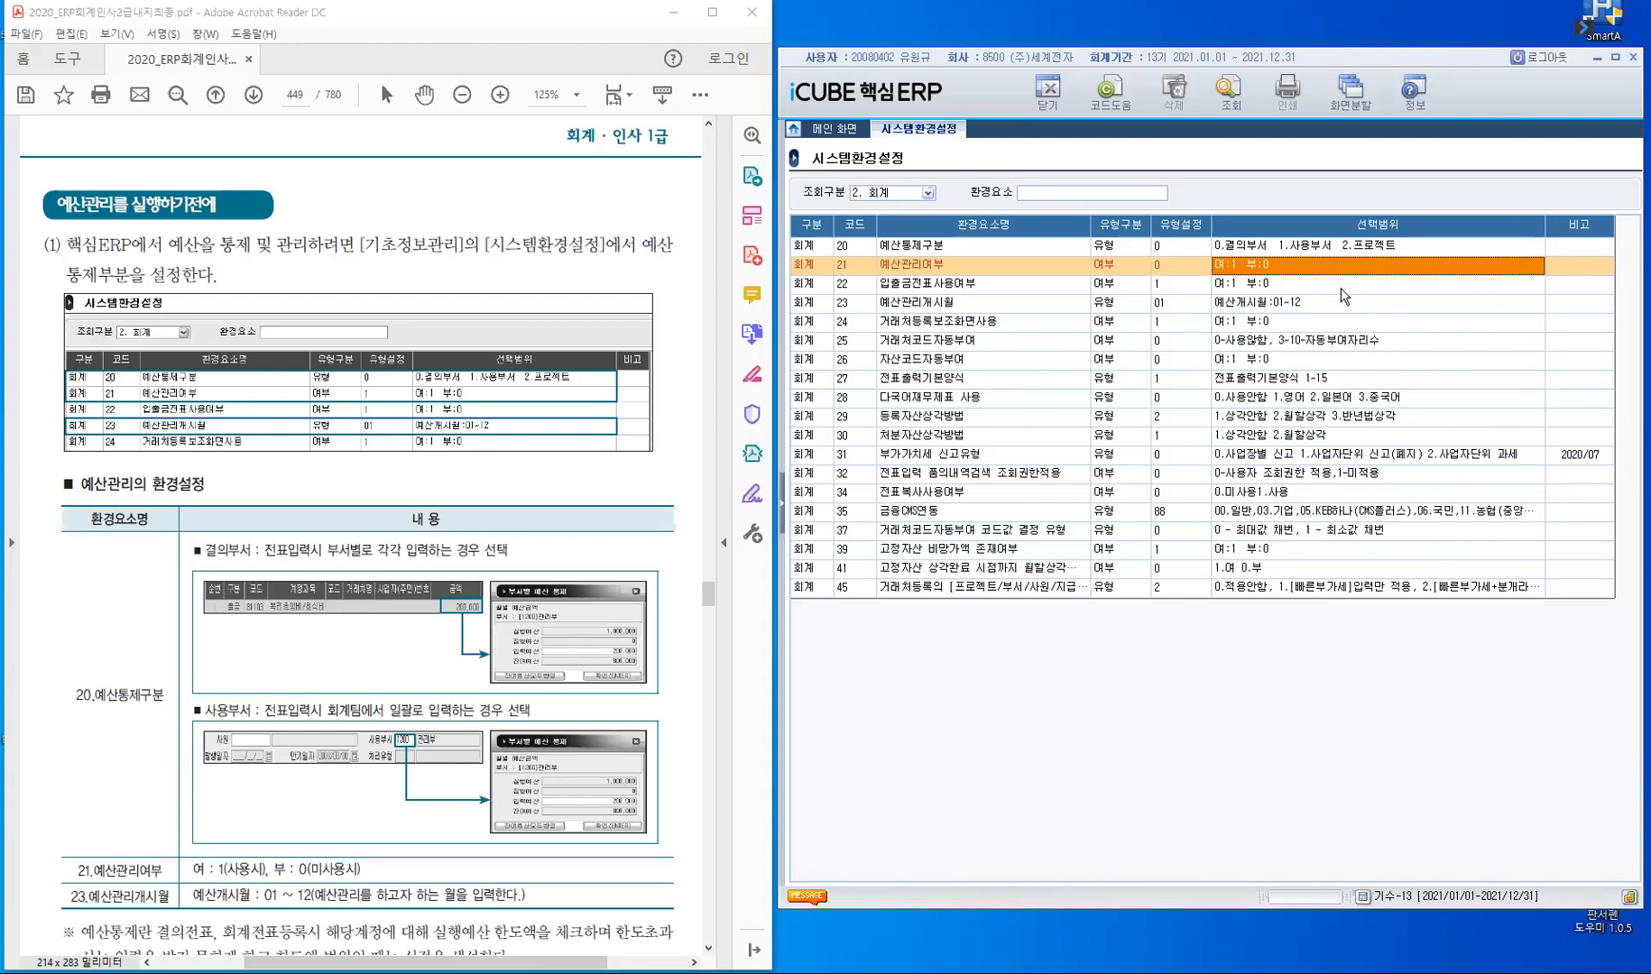
# - Compare the 유형설정 values of 예산통제구분 and 예산관리여부 with the manual's budget environment settings table
pyautogui.click(1180, 247)
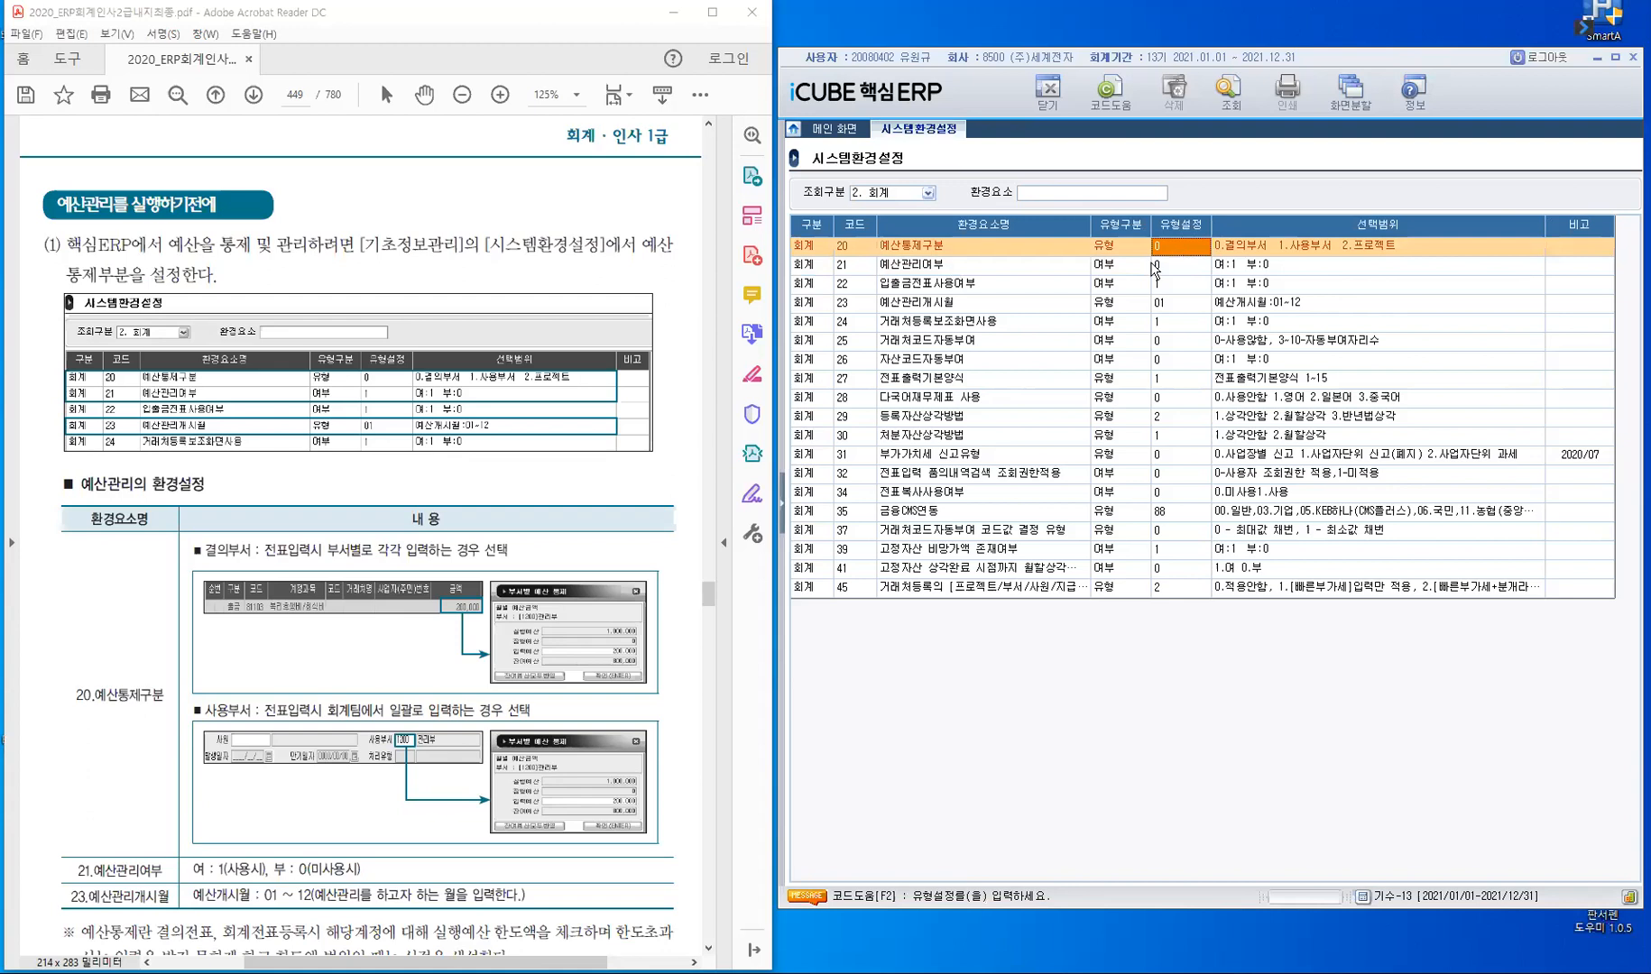
pyautogui.click(1175, 269)
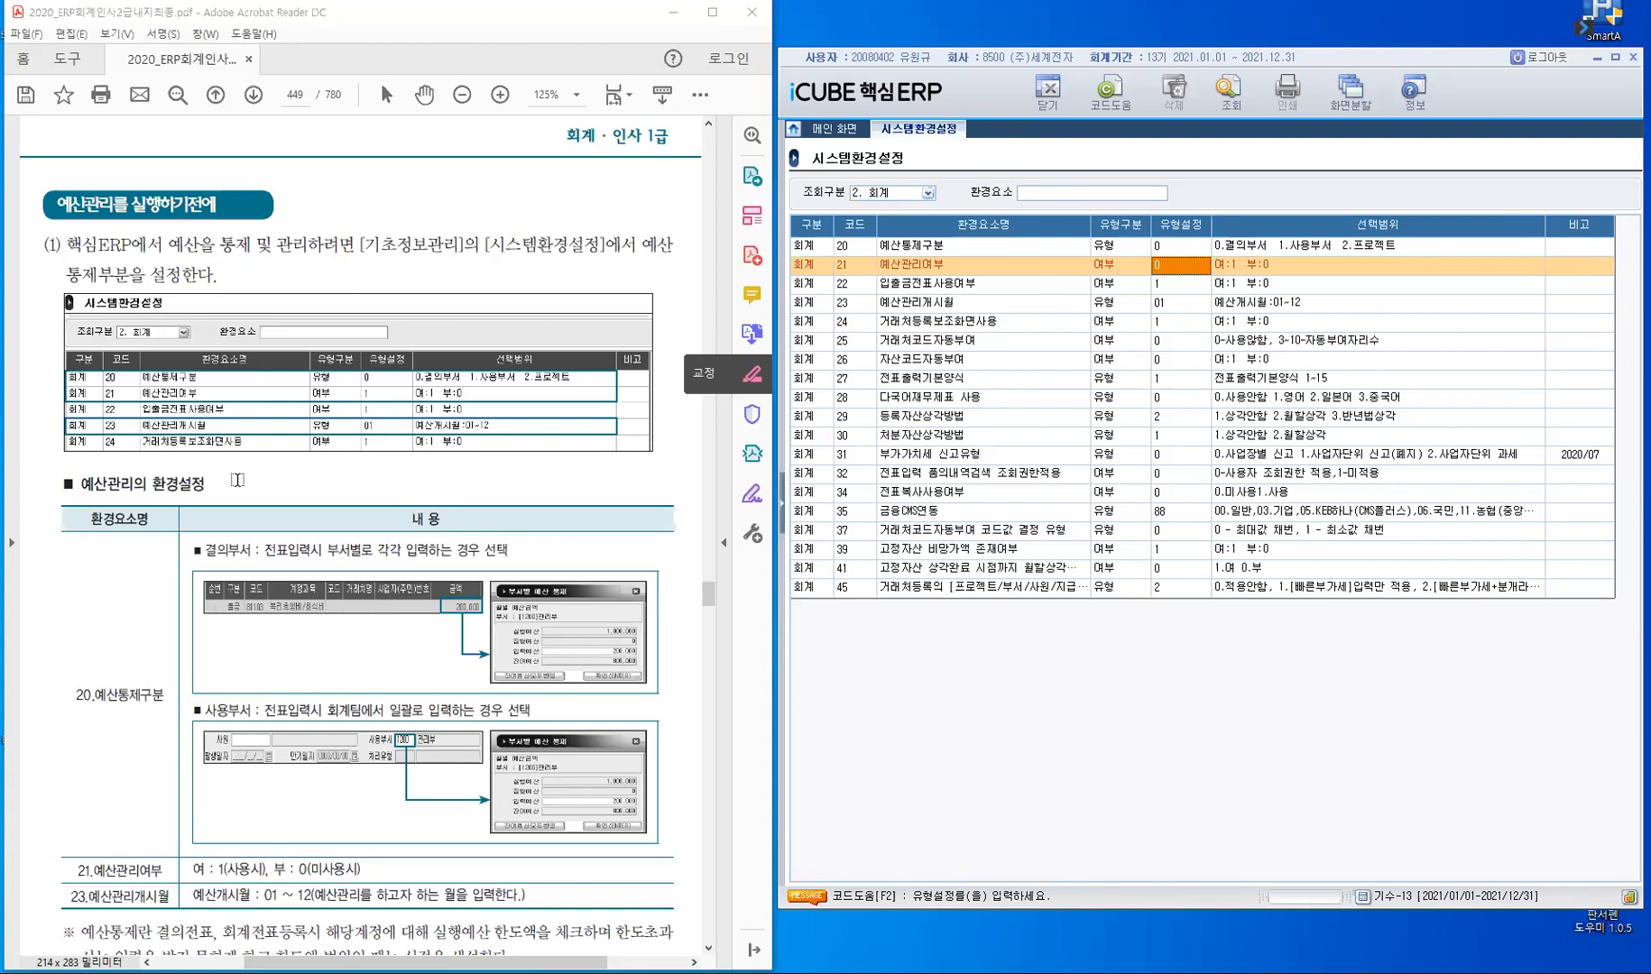
pyautogui.scroll(-4, 157, 378)
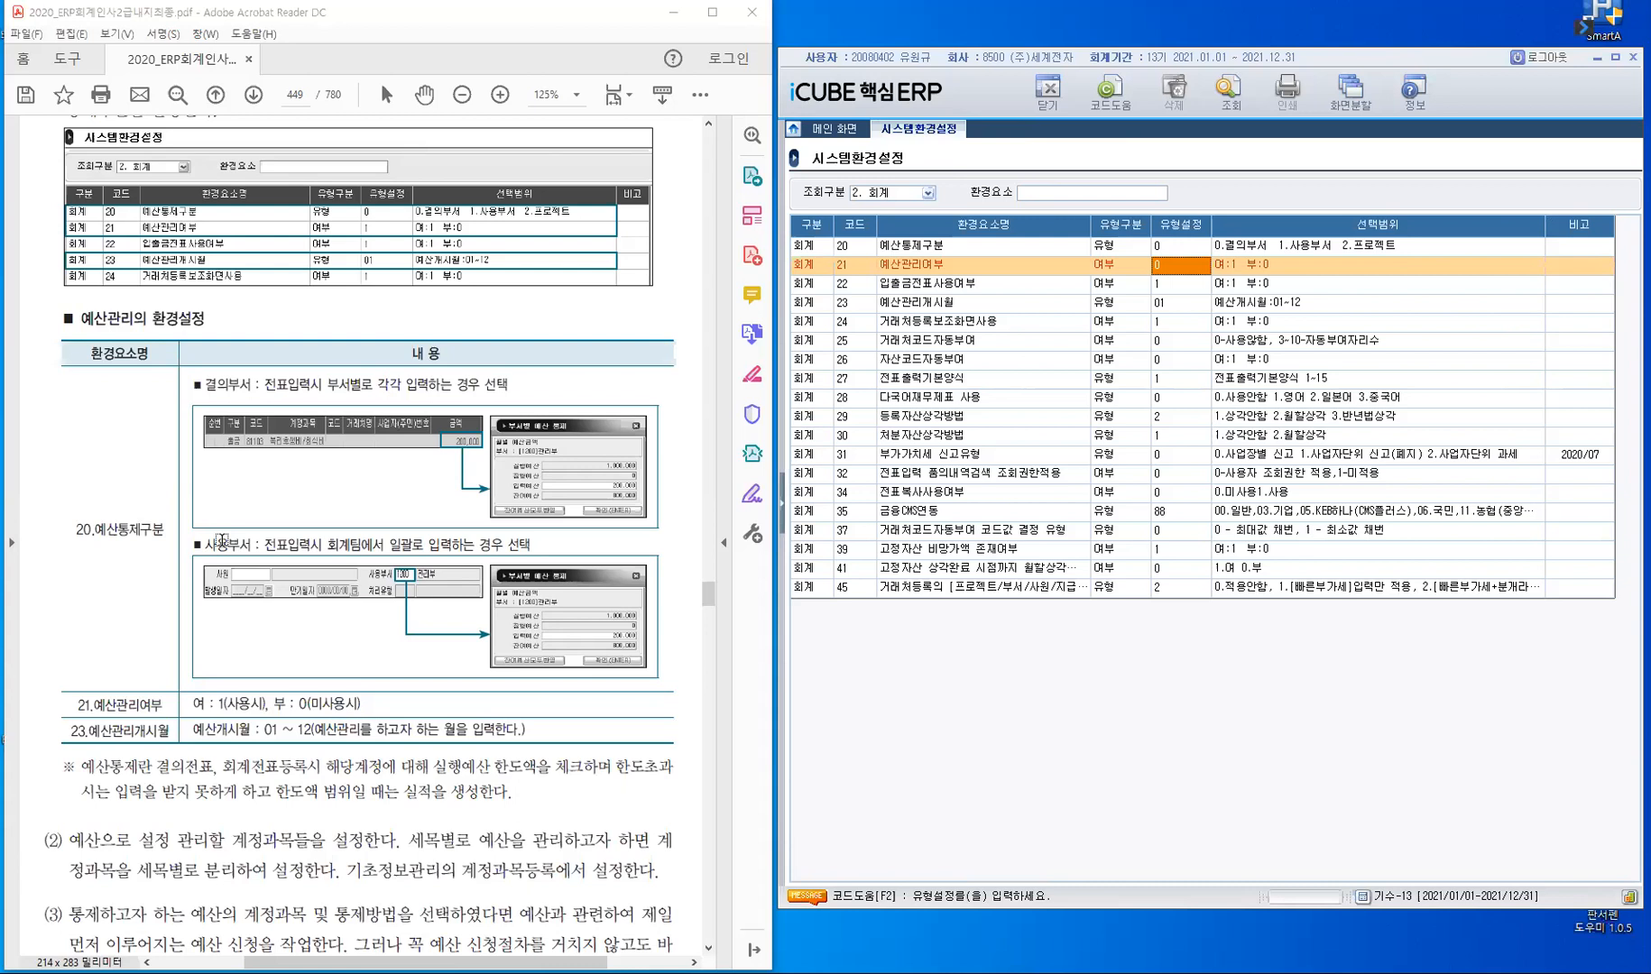
# - Highlight 회계팀에서 in the manual's 사용부서 explanation and read on to the notes below the table
pyautogui.doubleClick(352, 545)
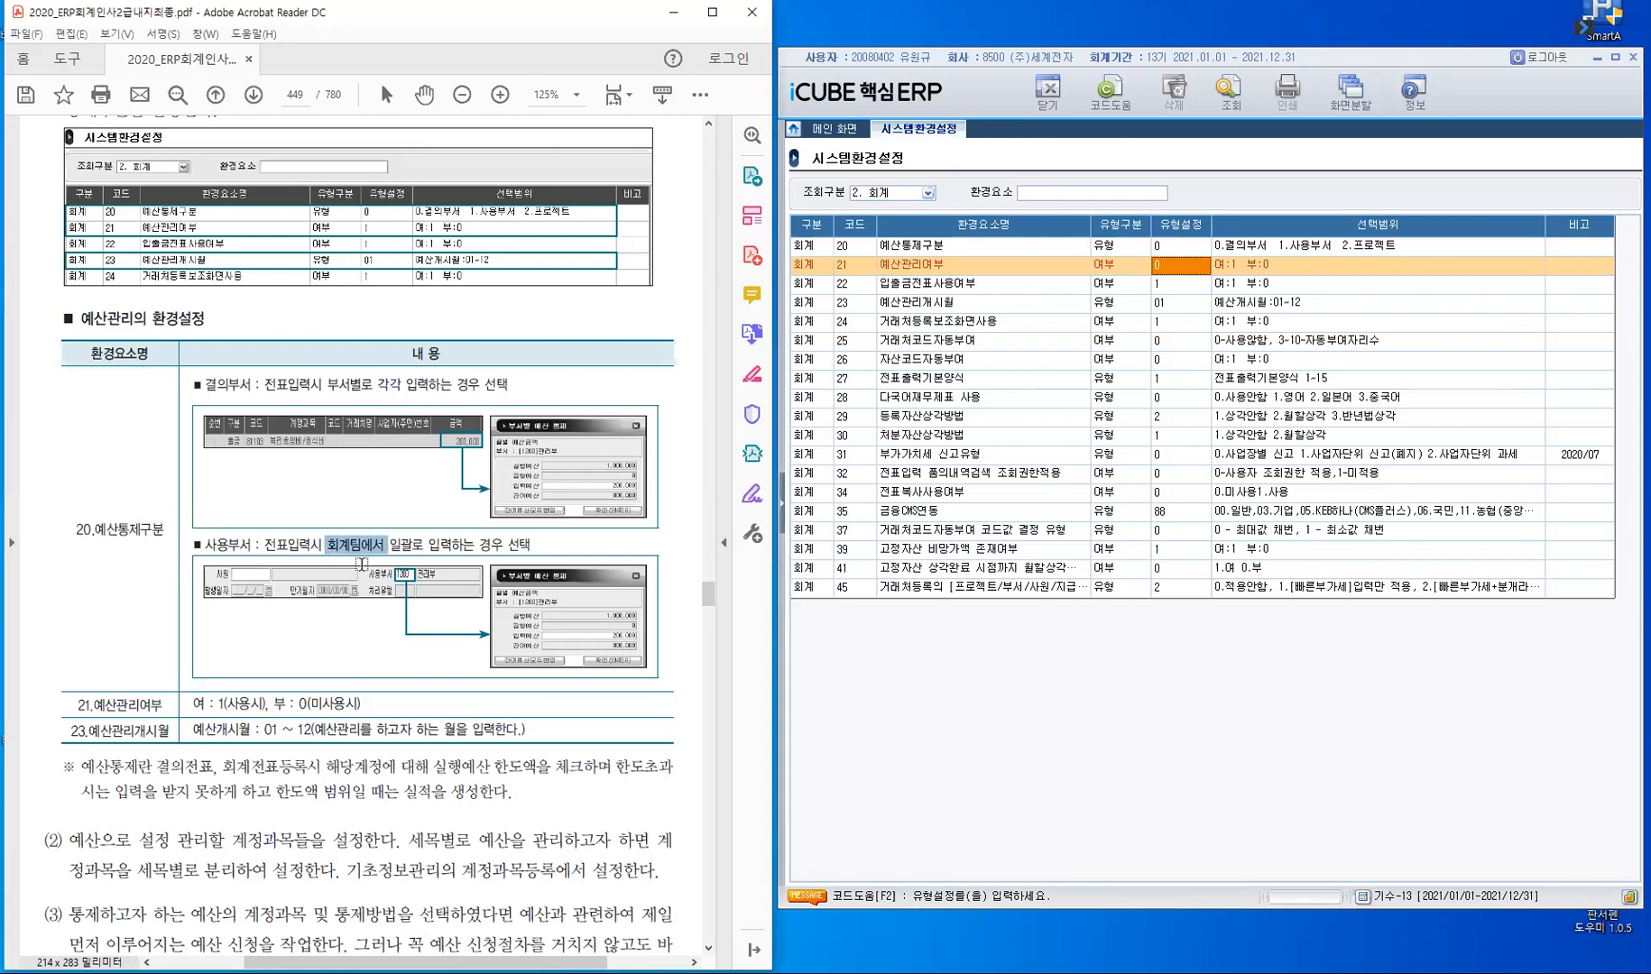
pyautogui.click(299, 540)
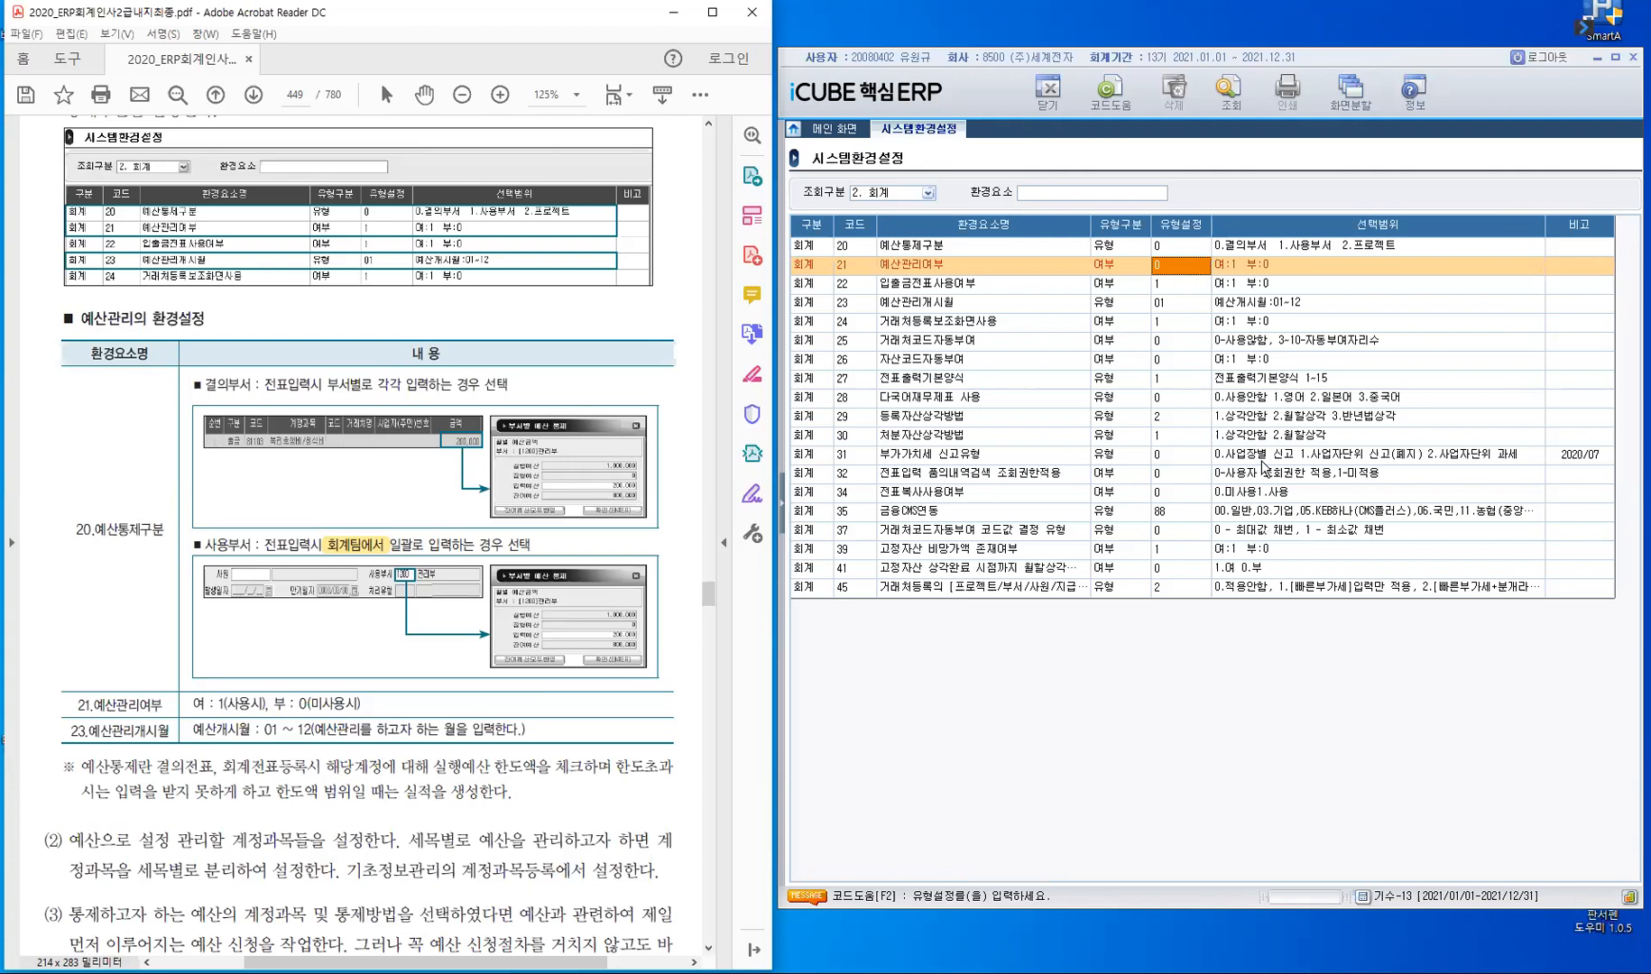
pyautogui.scroll(-3, 159, 607)
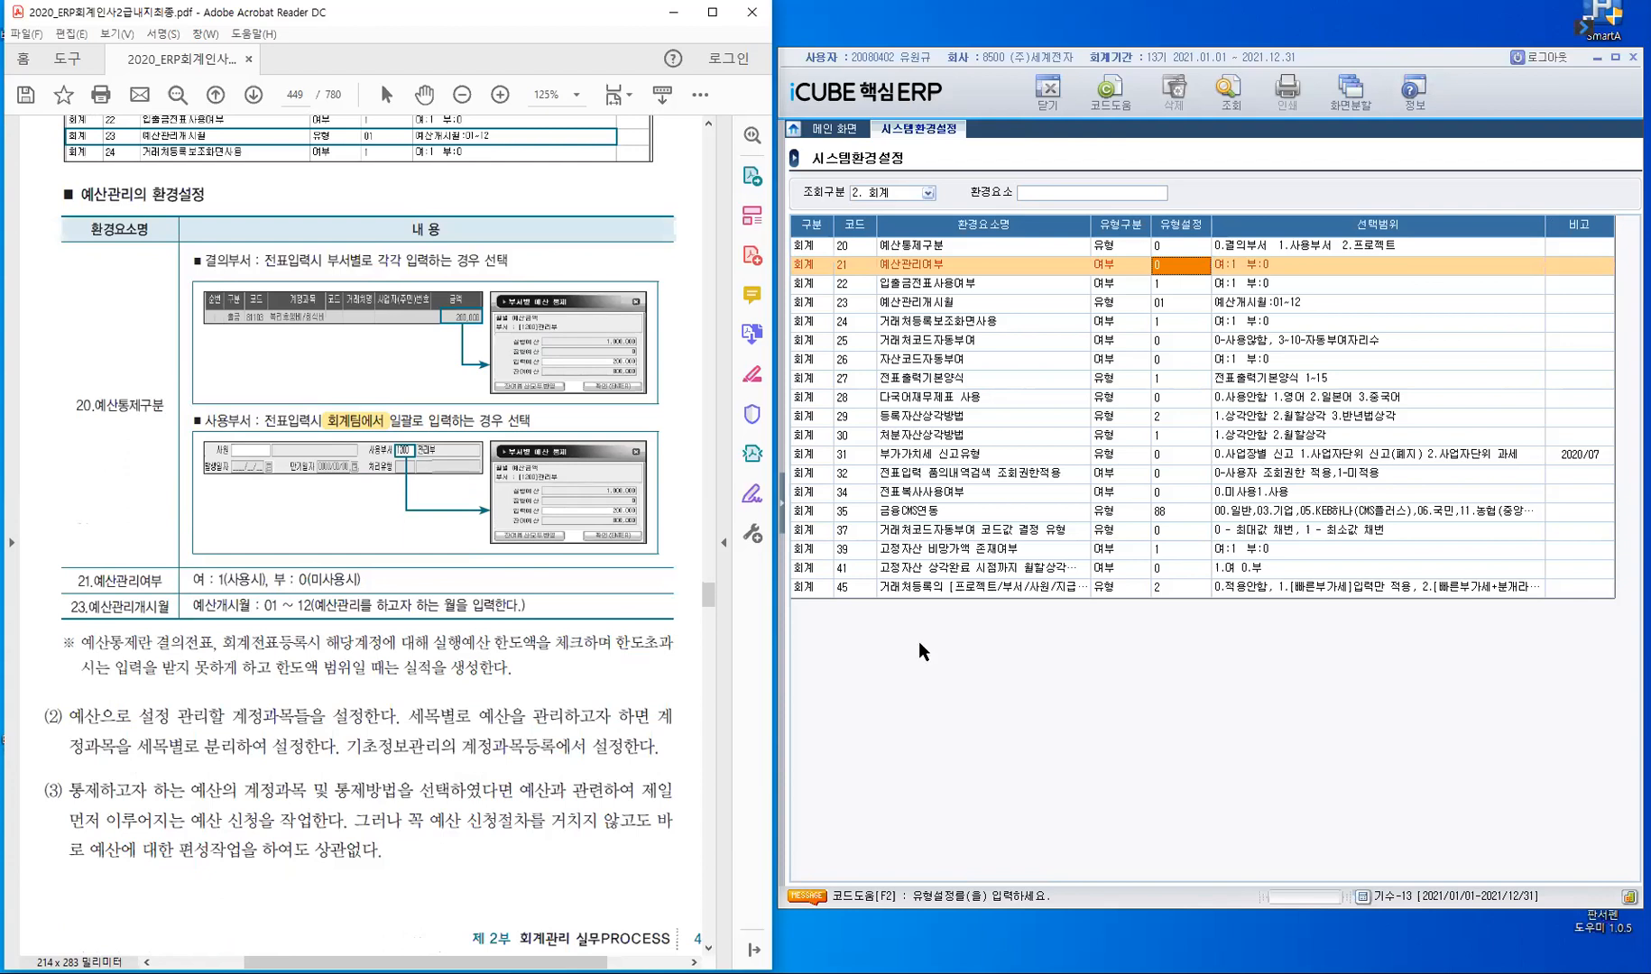
# - Bring back the menu tree, collapse 회사등록정보 and open 계정과목등록 under 회계관리's 기초정보관리
pyautogui.click(783, 514)
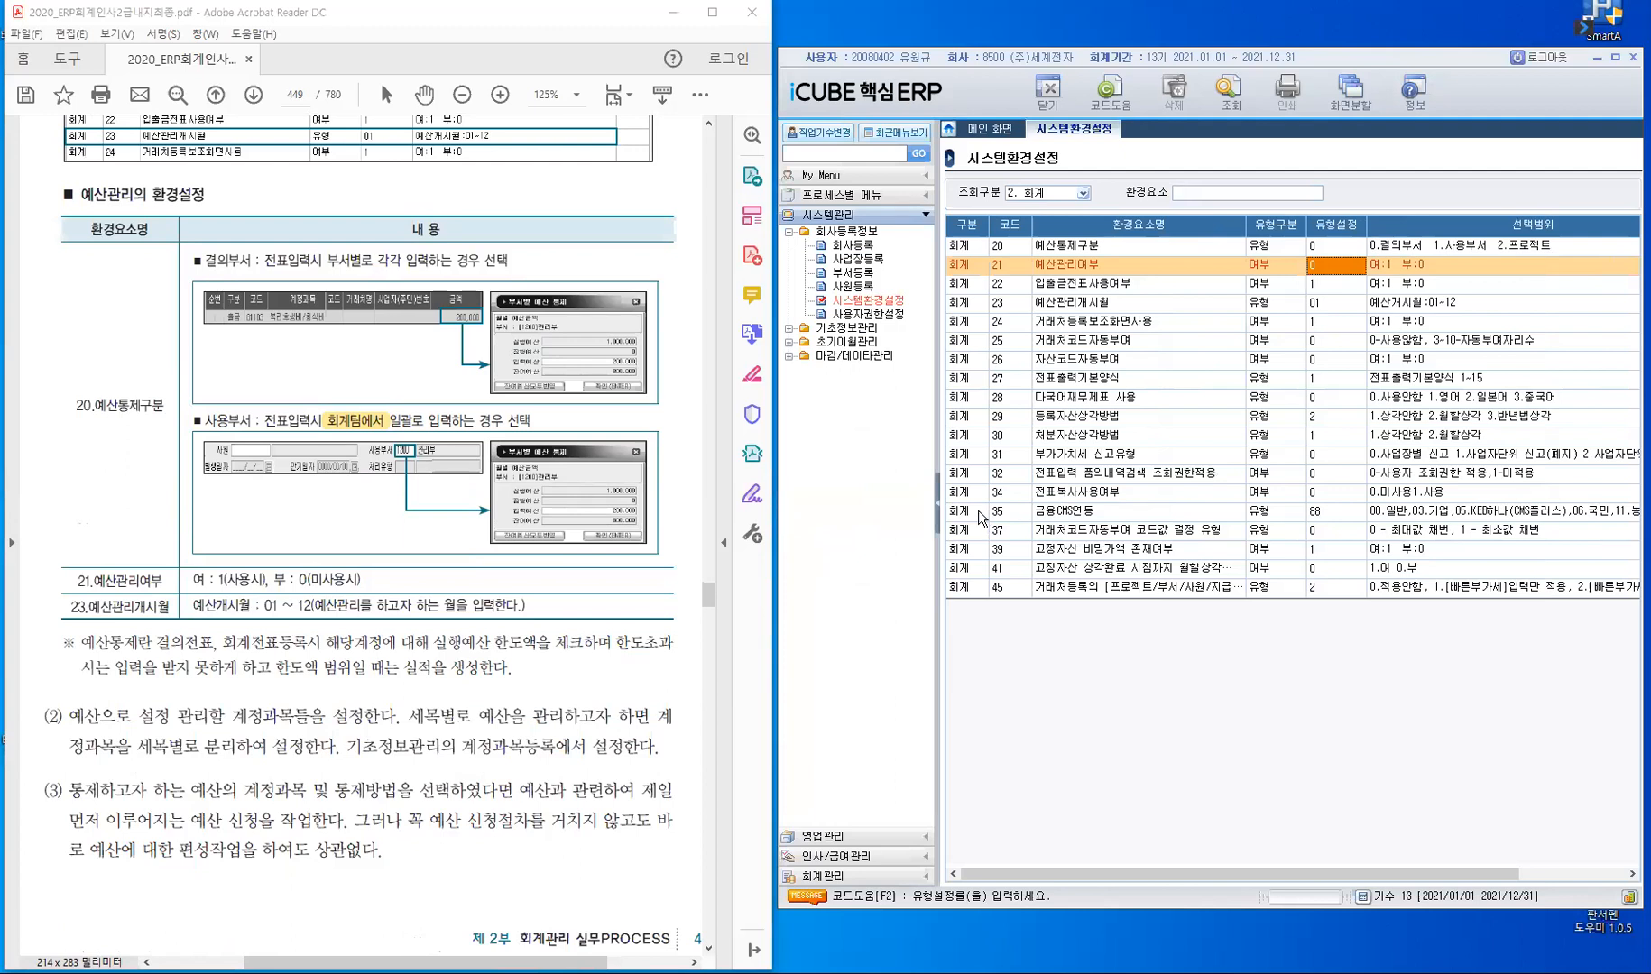
pyautogui.click(801, 232)
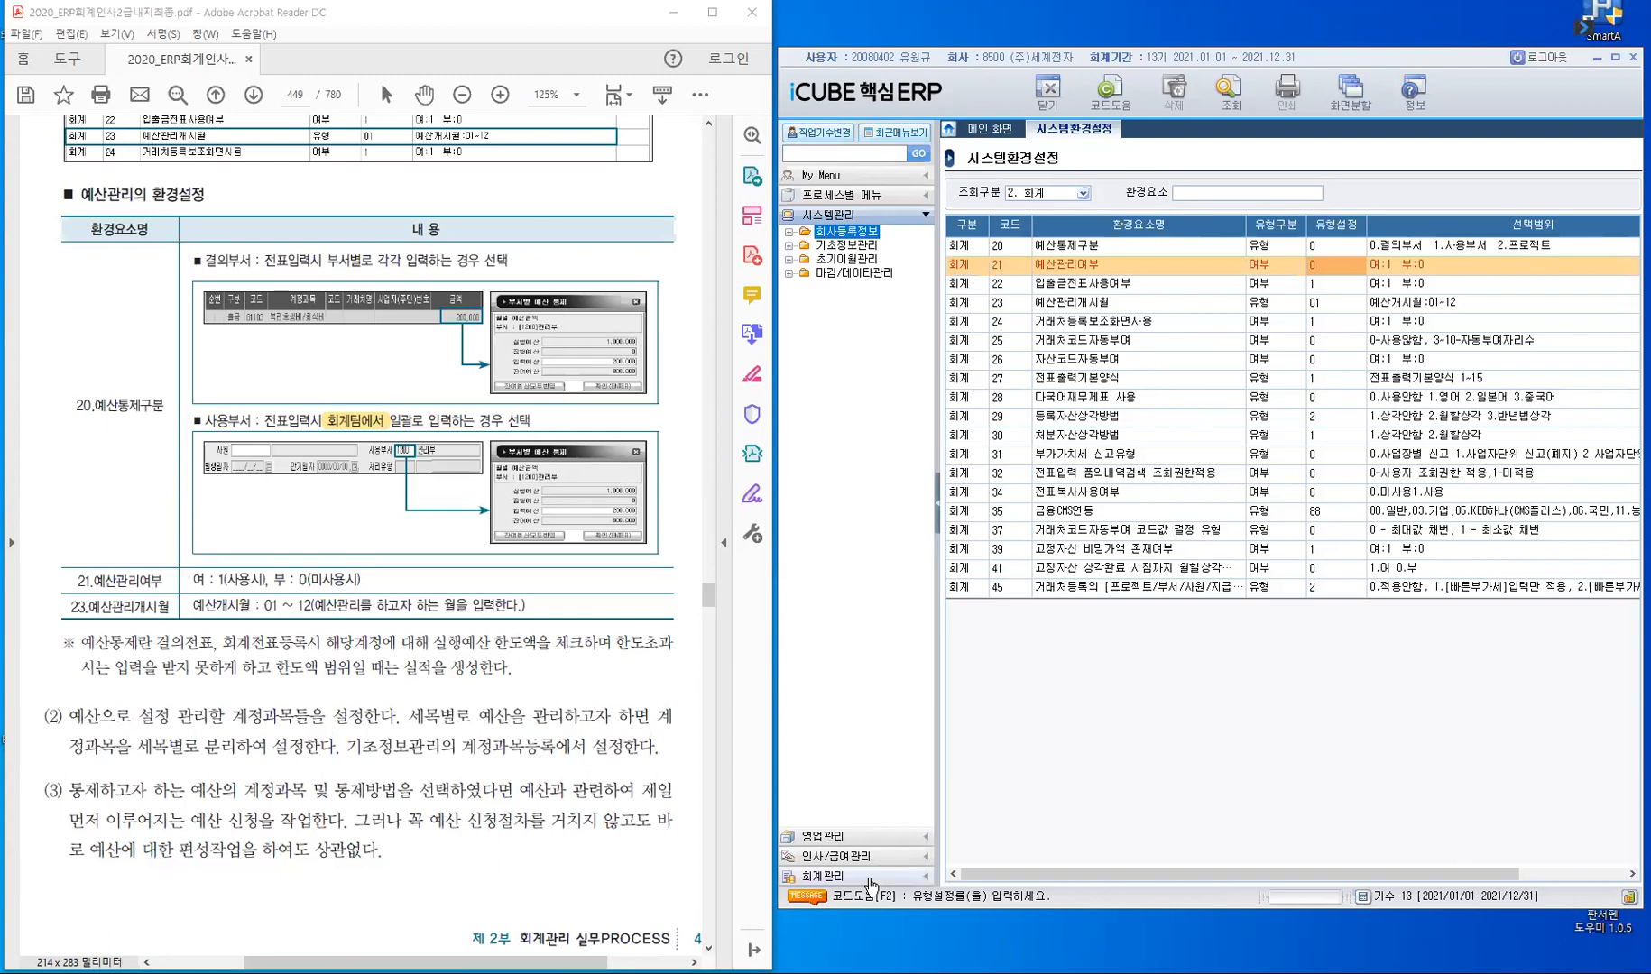
pyautogui.click(871, 880)
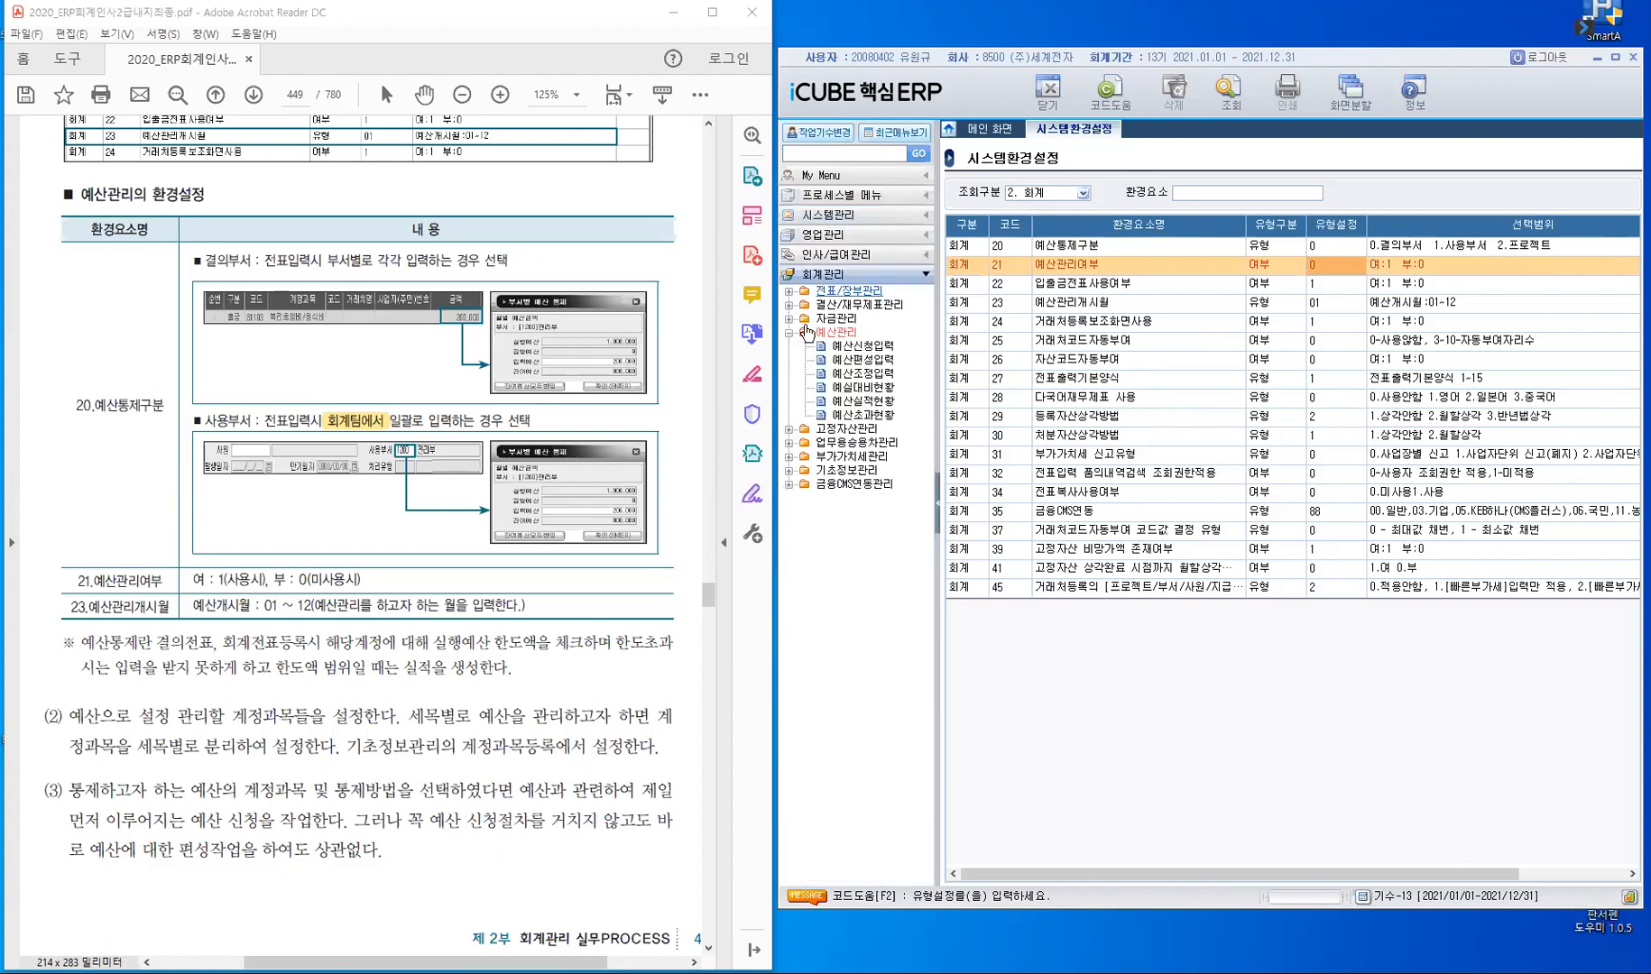
pyautogui.click(847, 471)
pyautogui.doubleClick(846, 472)
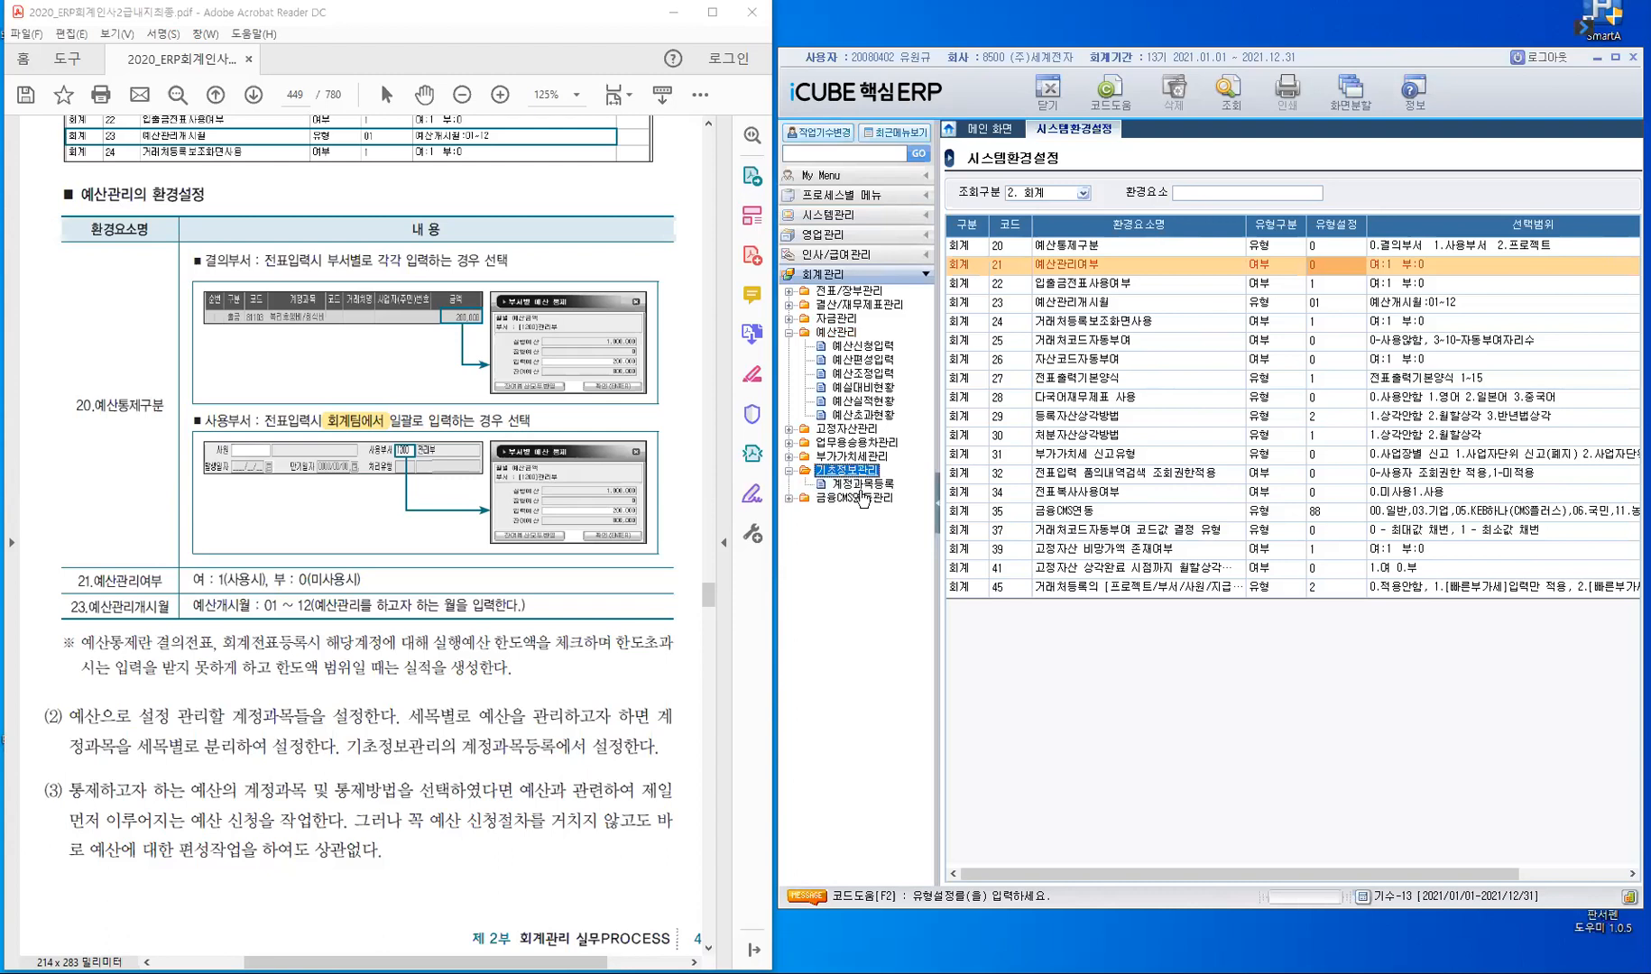
pyautogui.click(862, 485)
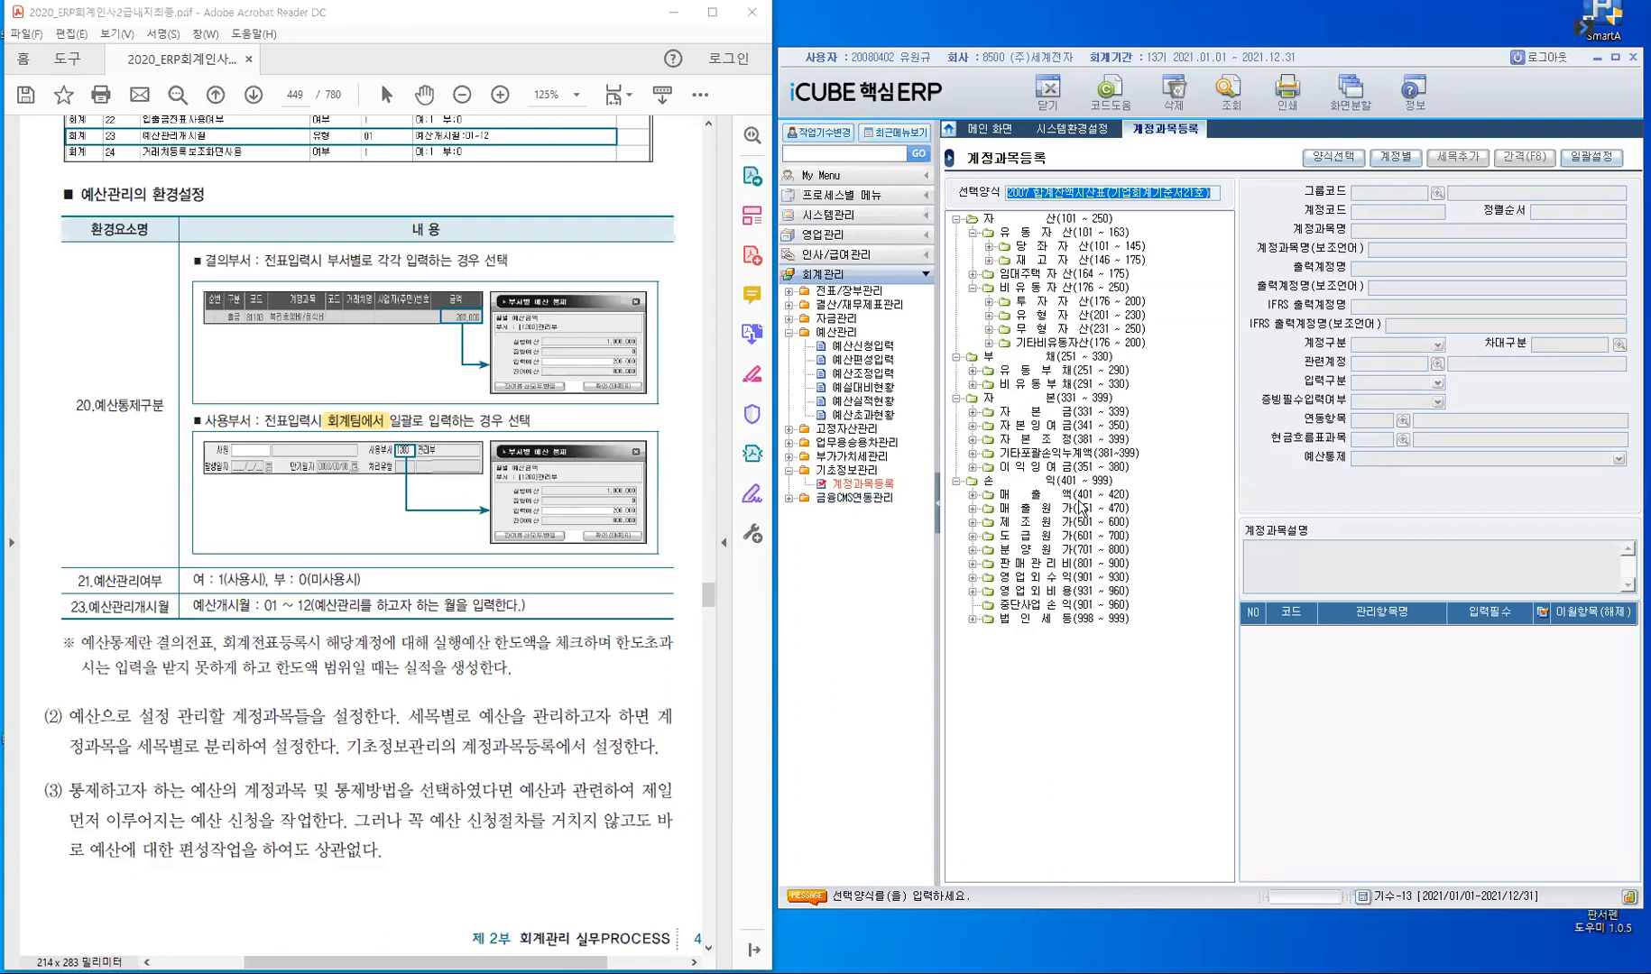
# - Expand 판매관리비 in the account tree, open 81101 복리후생비/중식비 and examine its 예산통제 options
pyautogui.click(1068, 563)
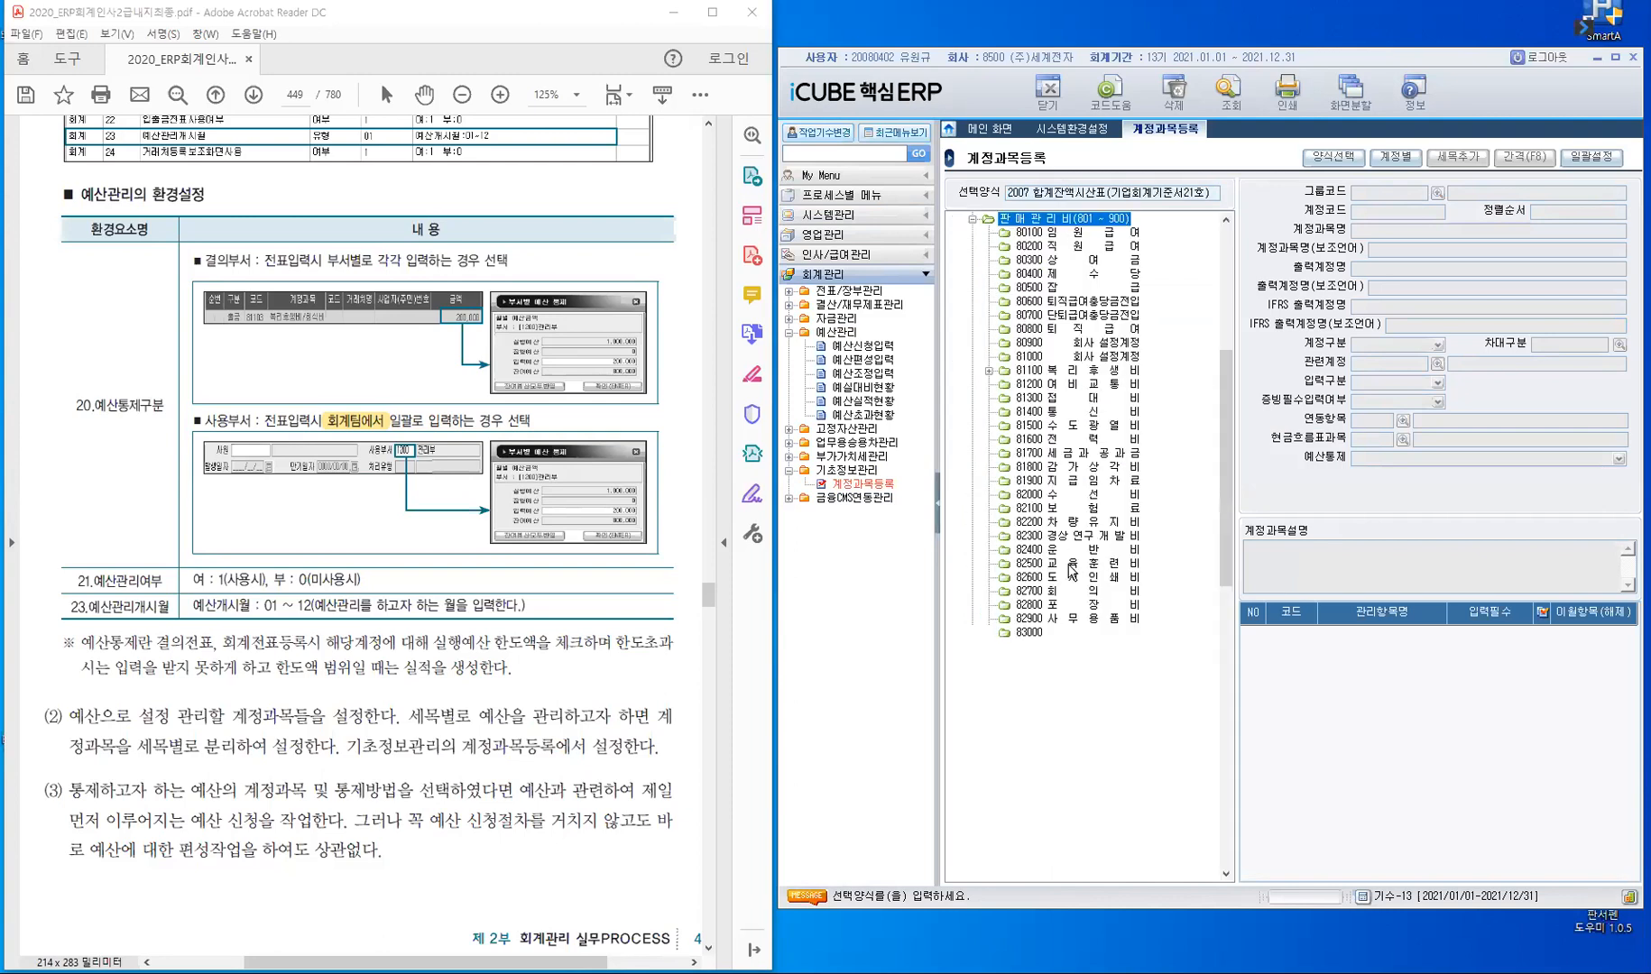
pyautogui.click(1084, 372)
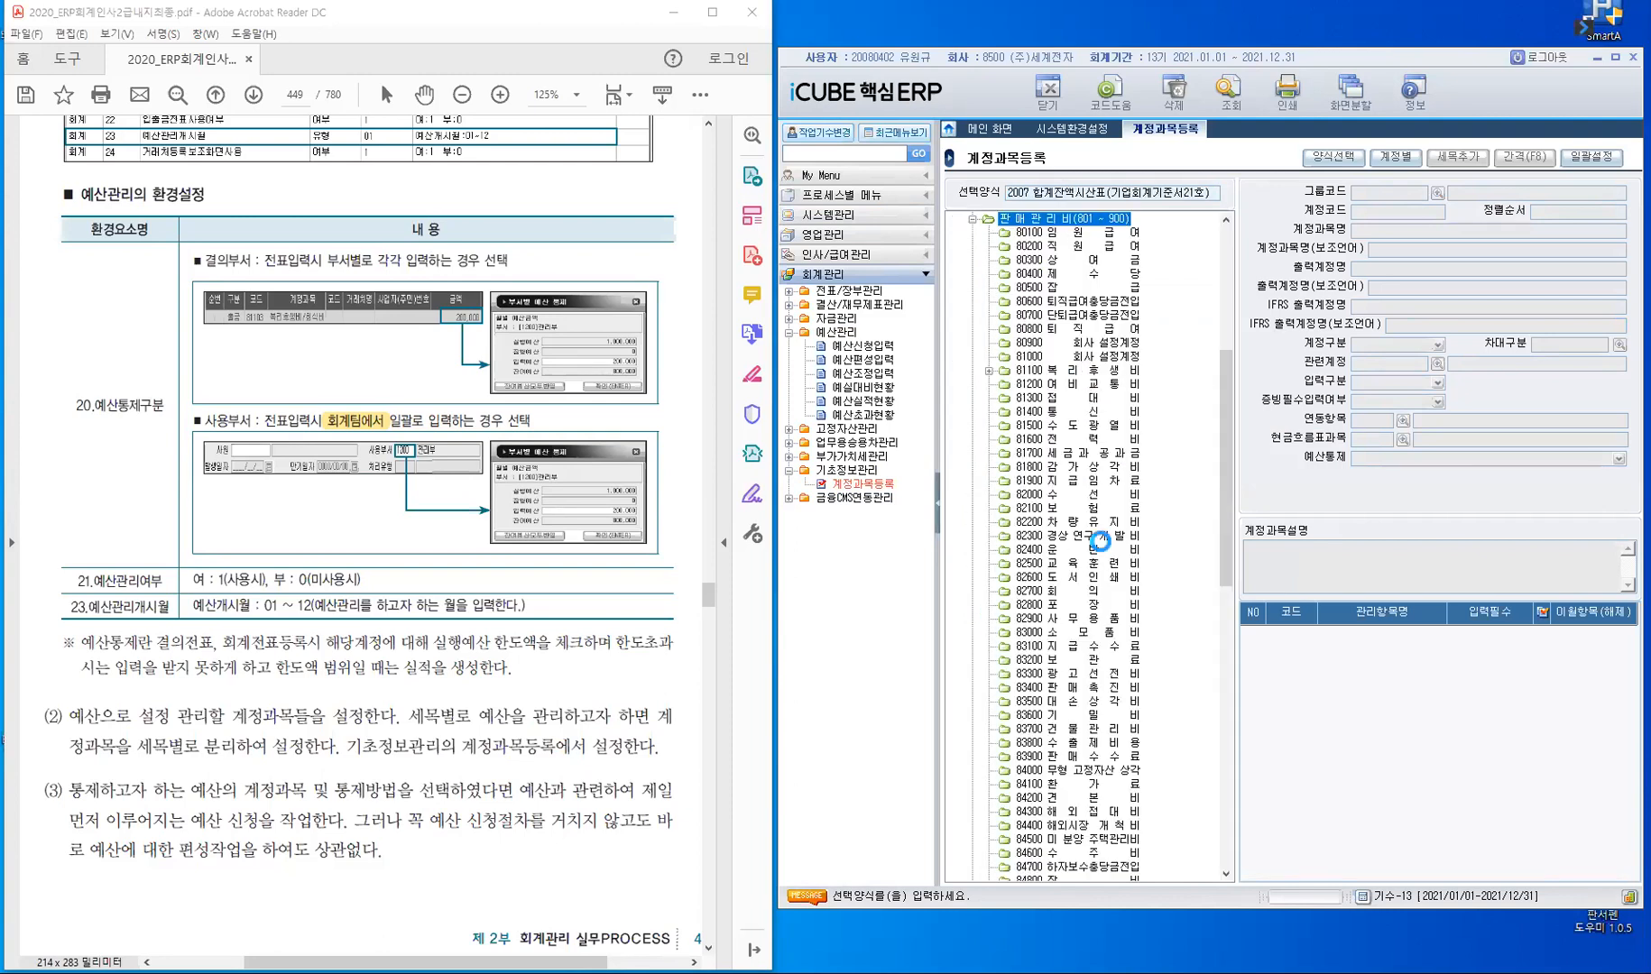
pyautogui.click(1116, 384)
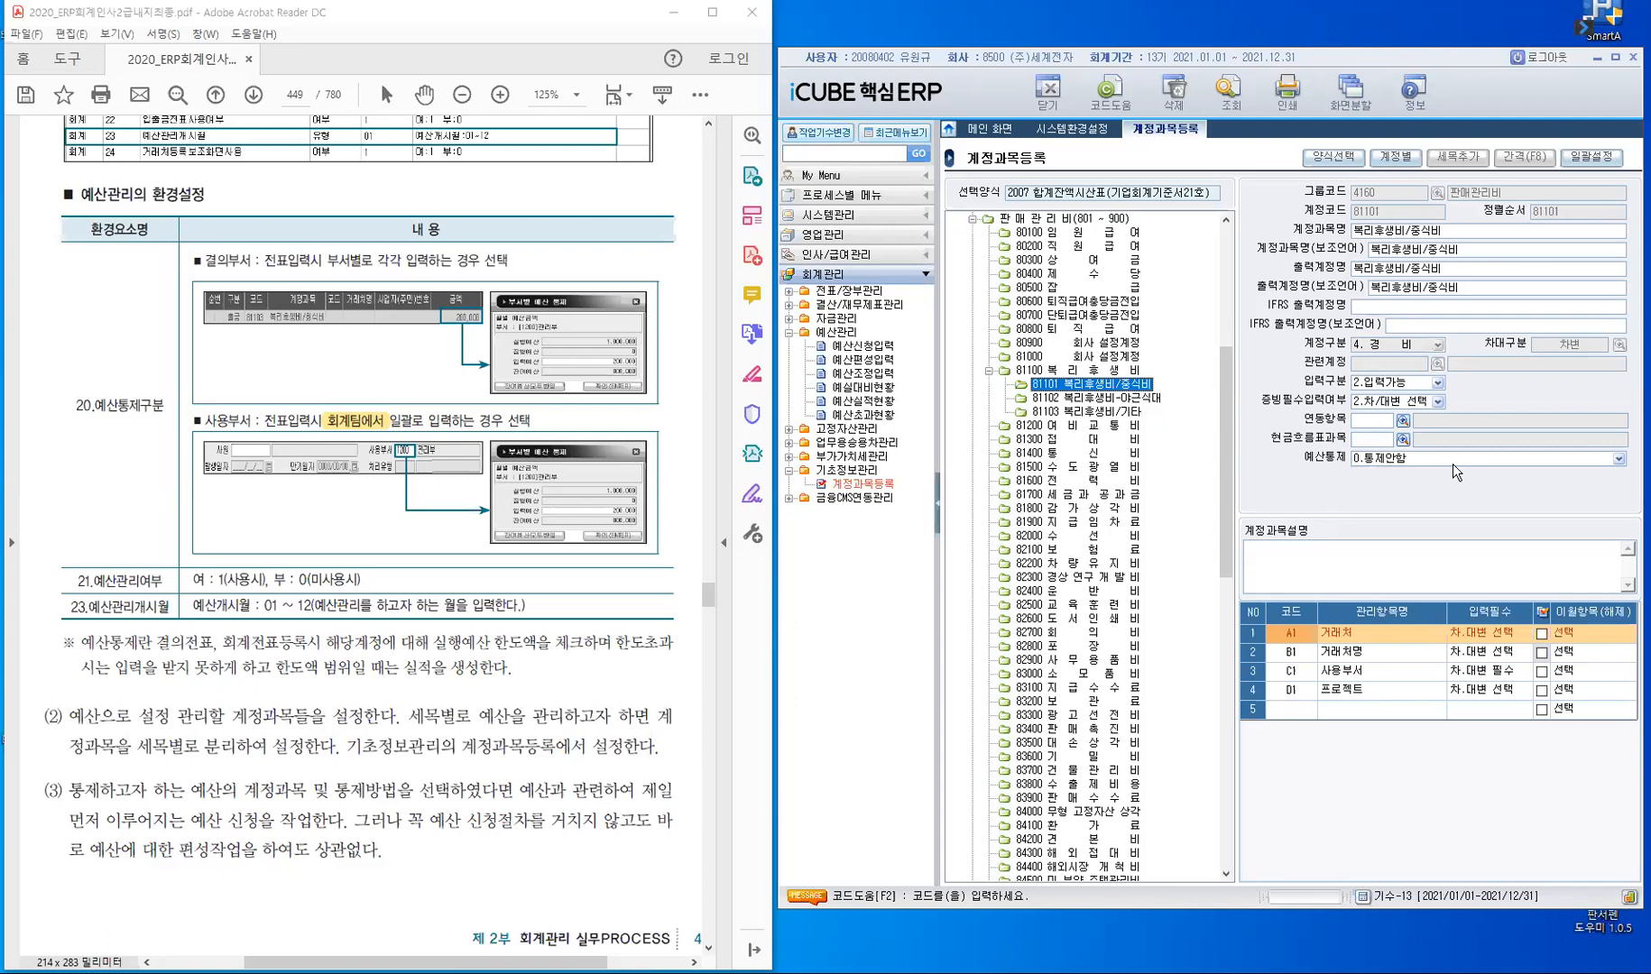
pyautogui.click(1618, 460)
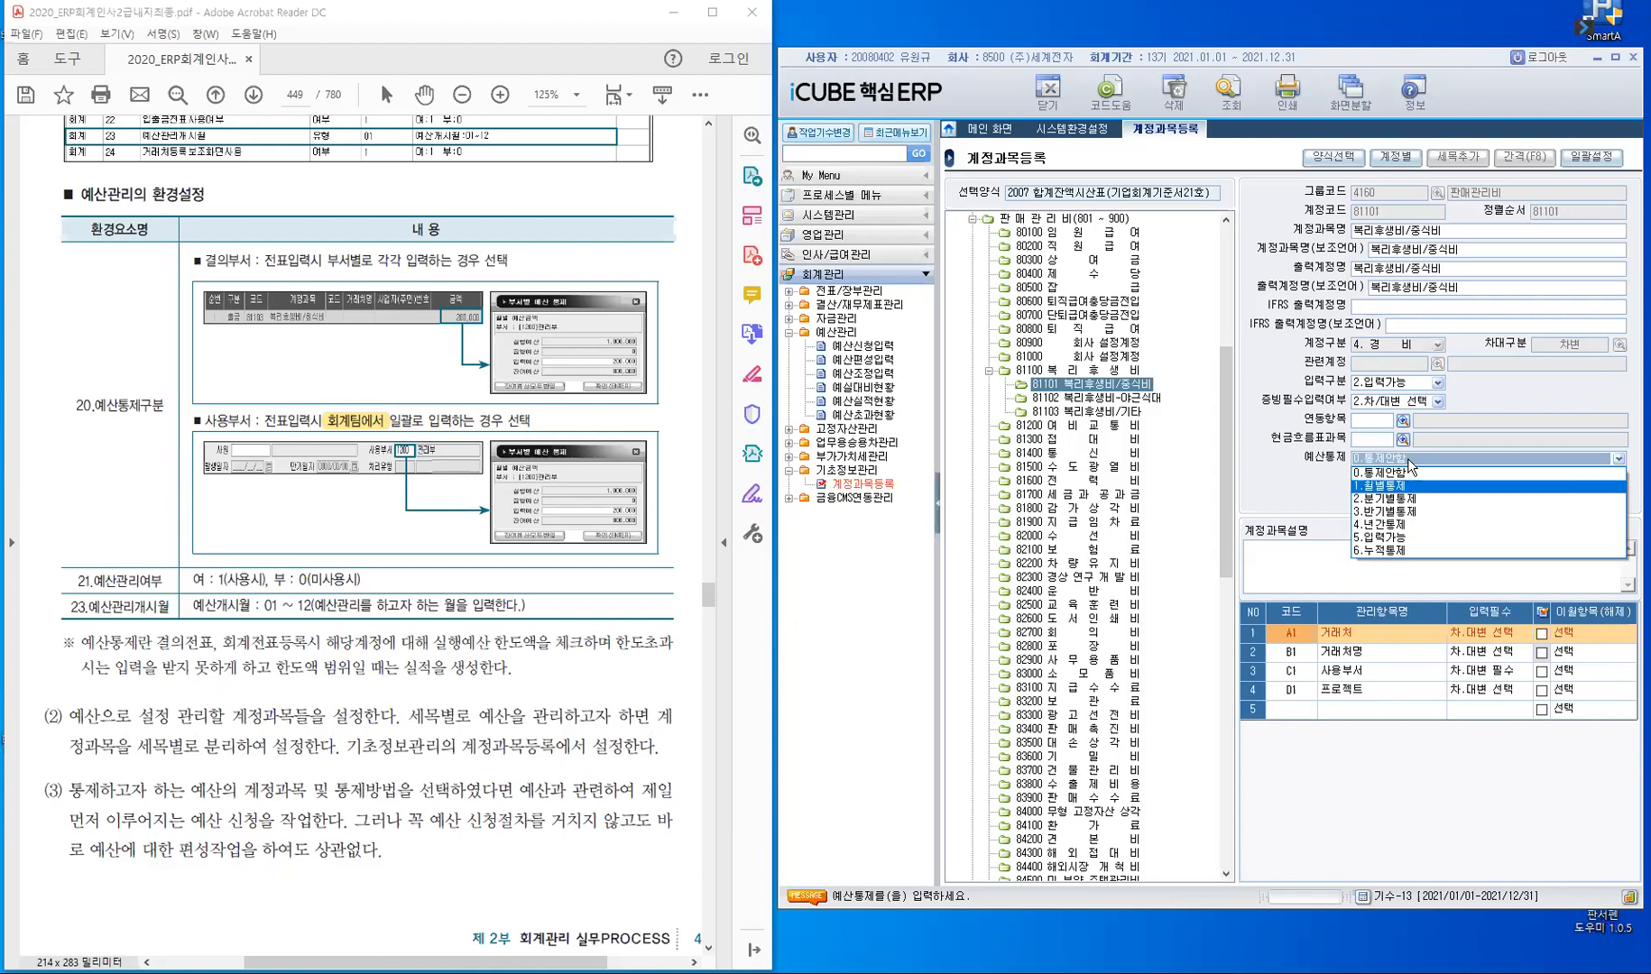
pyautogui.click(1408, 459)
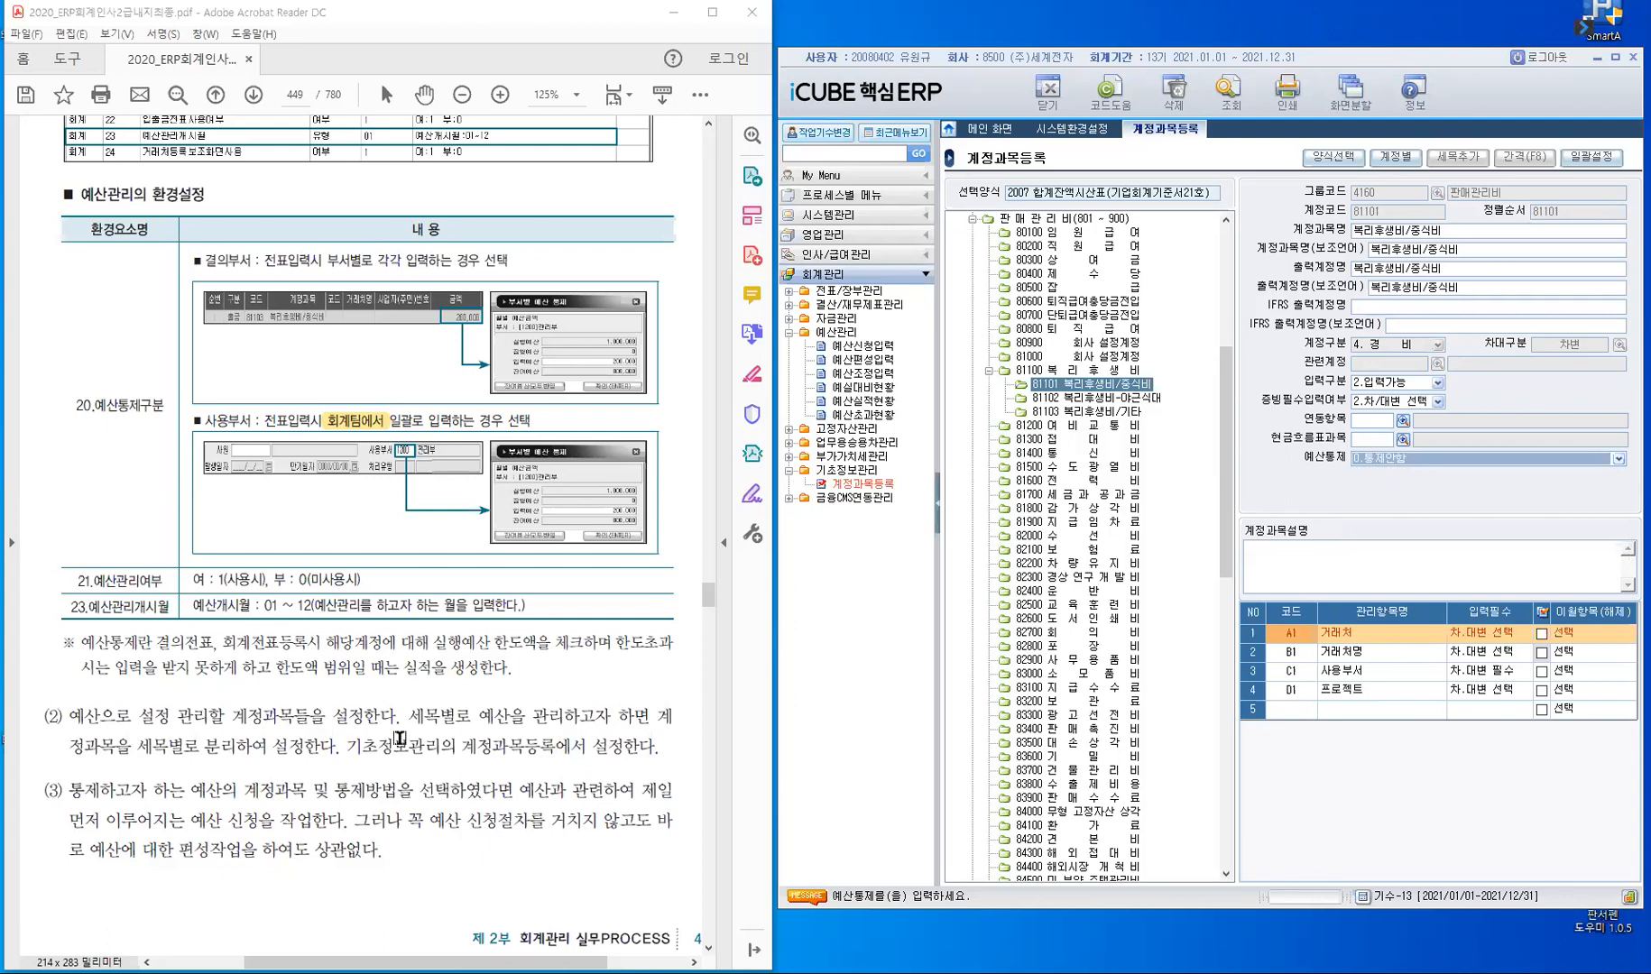
# - Read on in the manual to the 실습예제 on budget requests and highlight 사용부서 in its exercise text
pyautogui.scroll(-3, 400, 738)
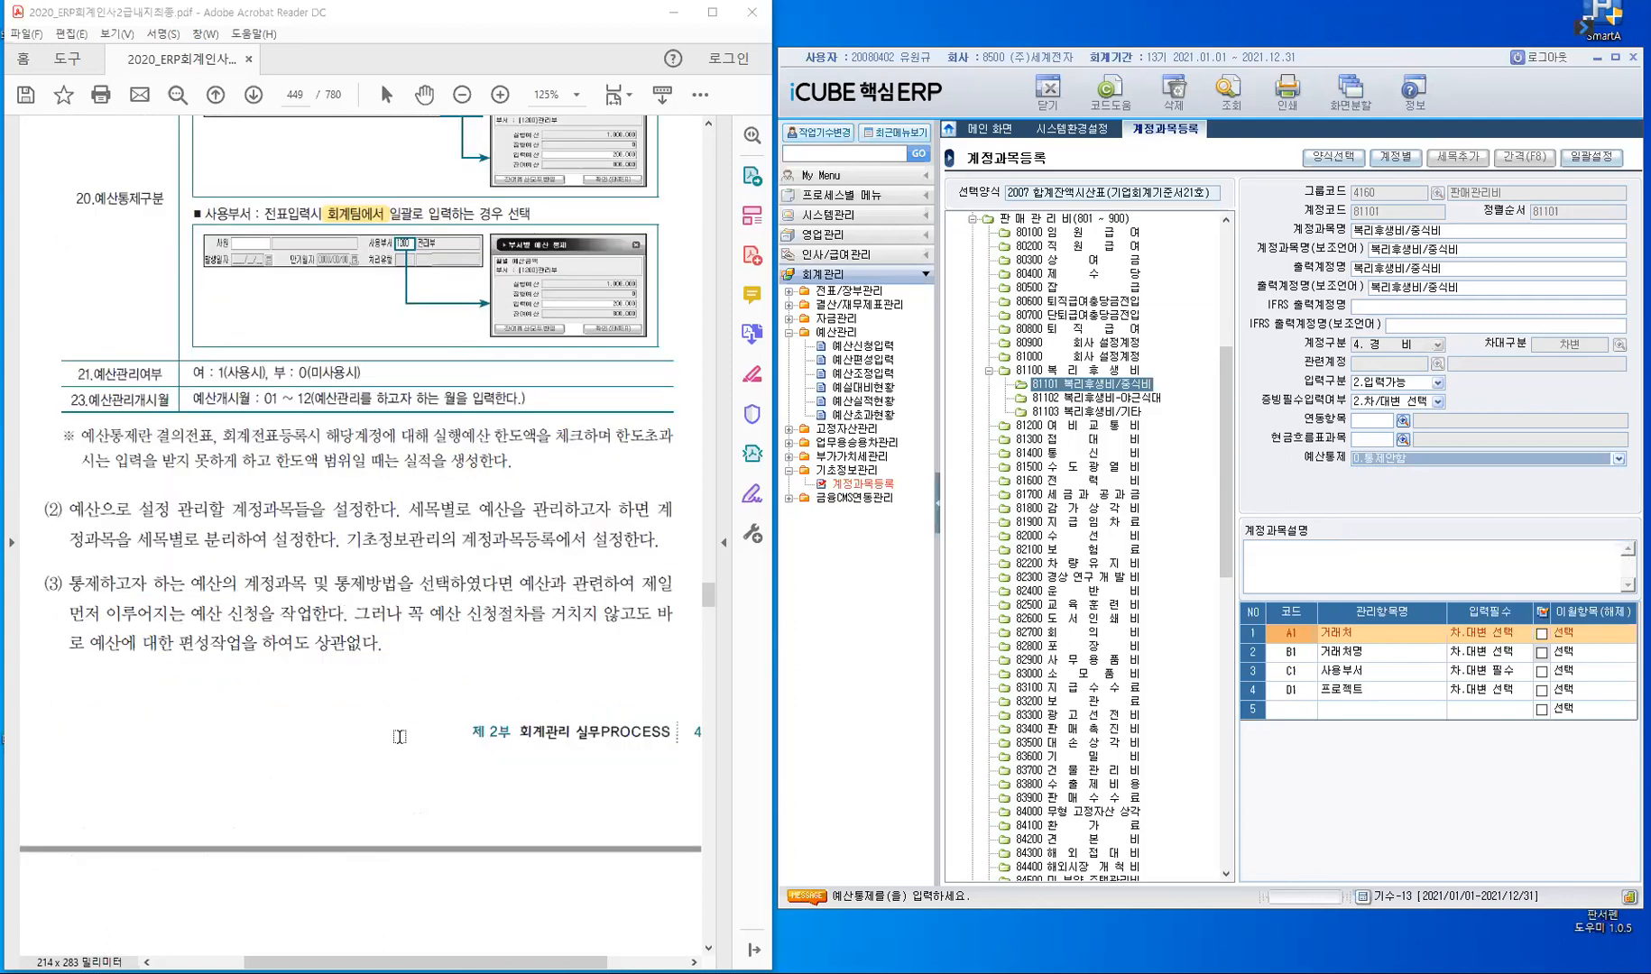
pyautogui.scroll(-3, 358, 620)
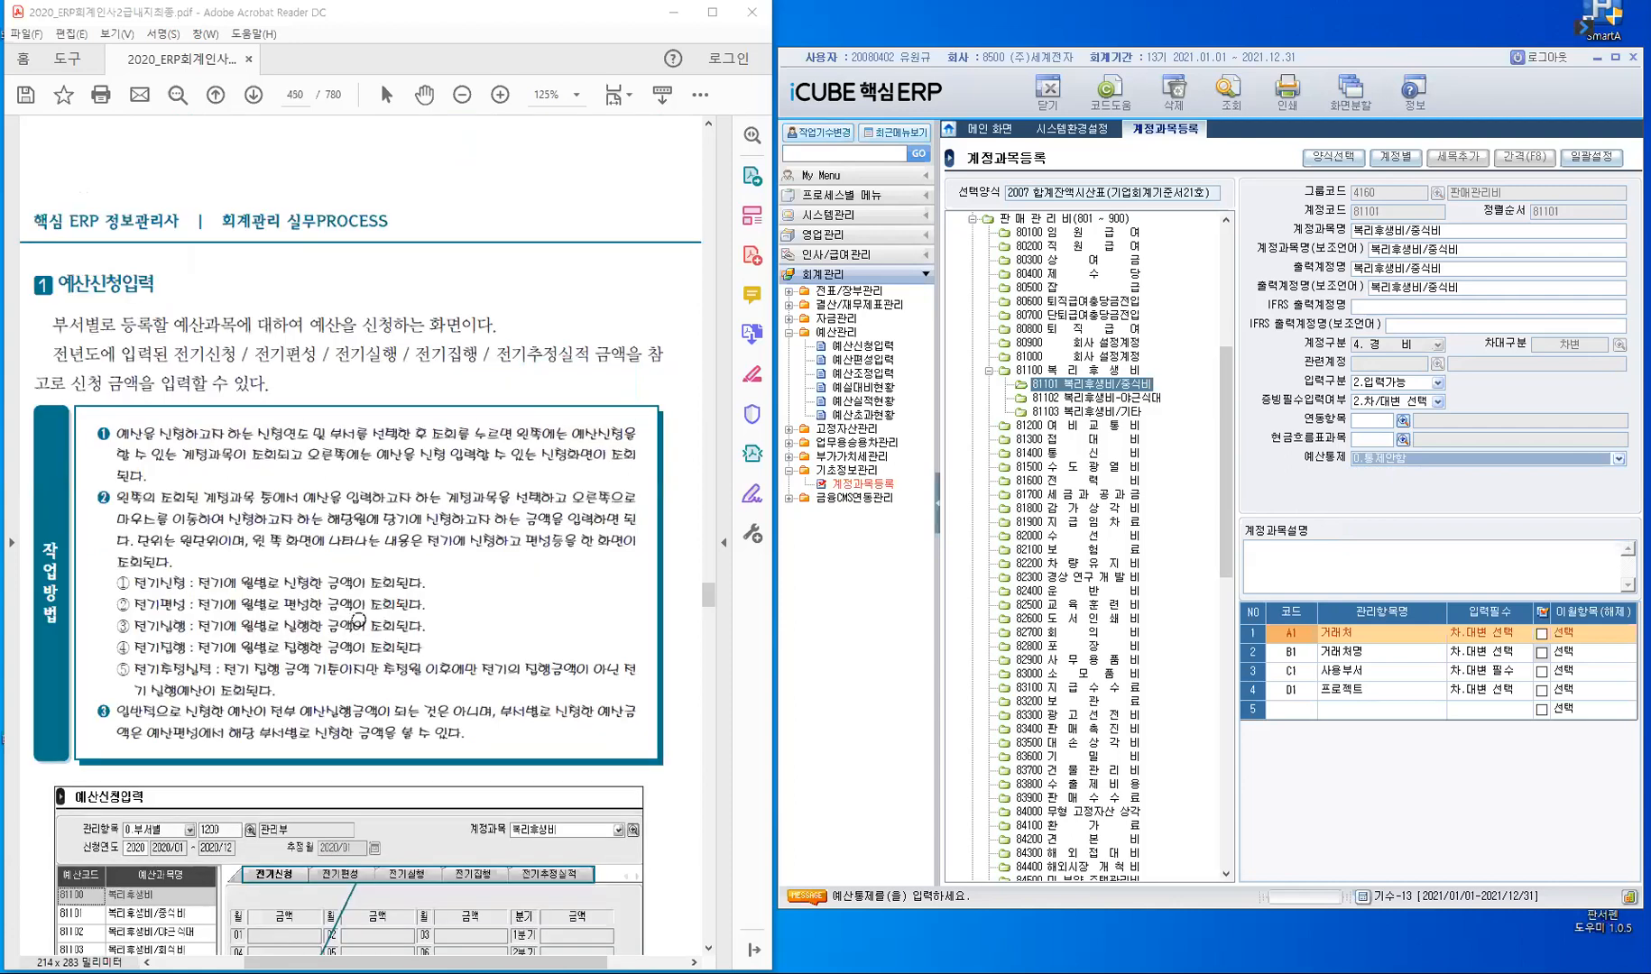
pyautogui.scroll(-10, 358, 621)
pyautogui.scroll(-3, 358, 618)
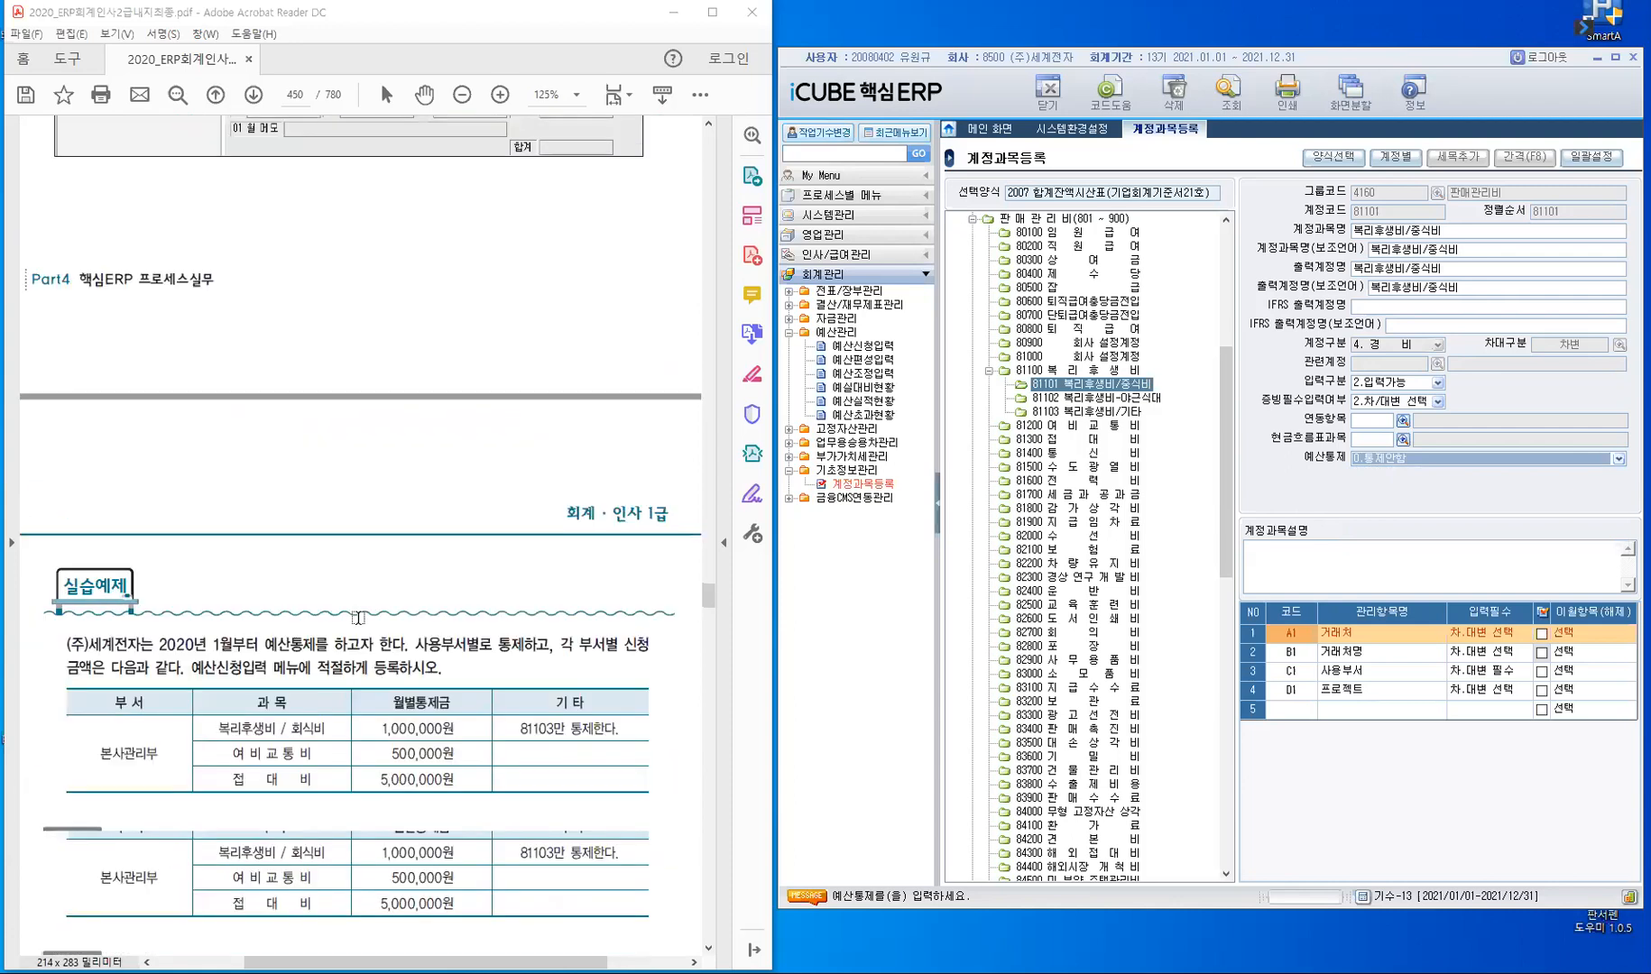
pyautogui.scroll(-4, 153, 219)
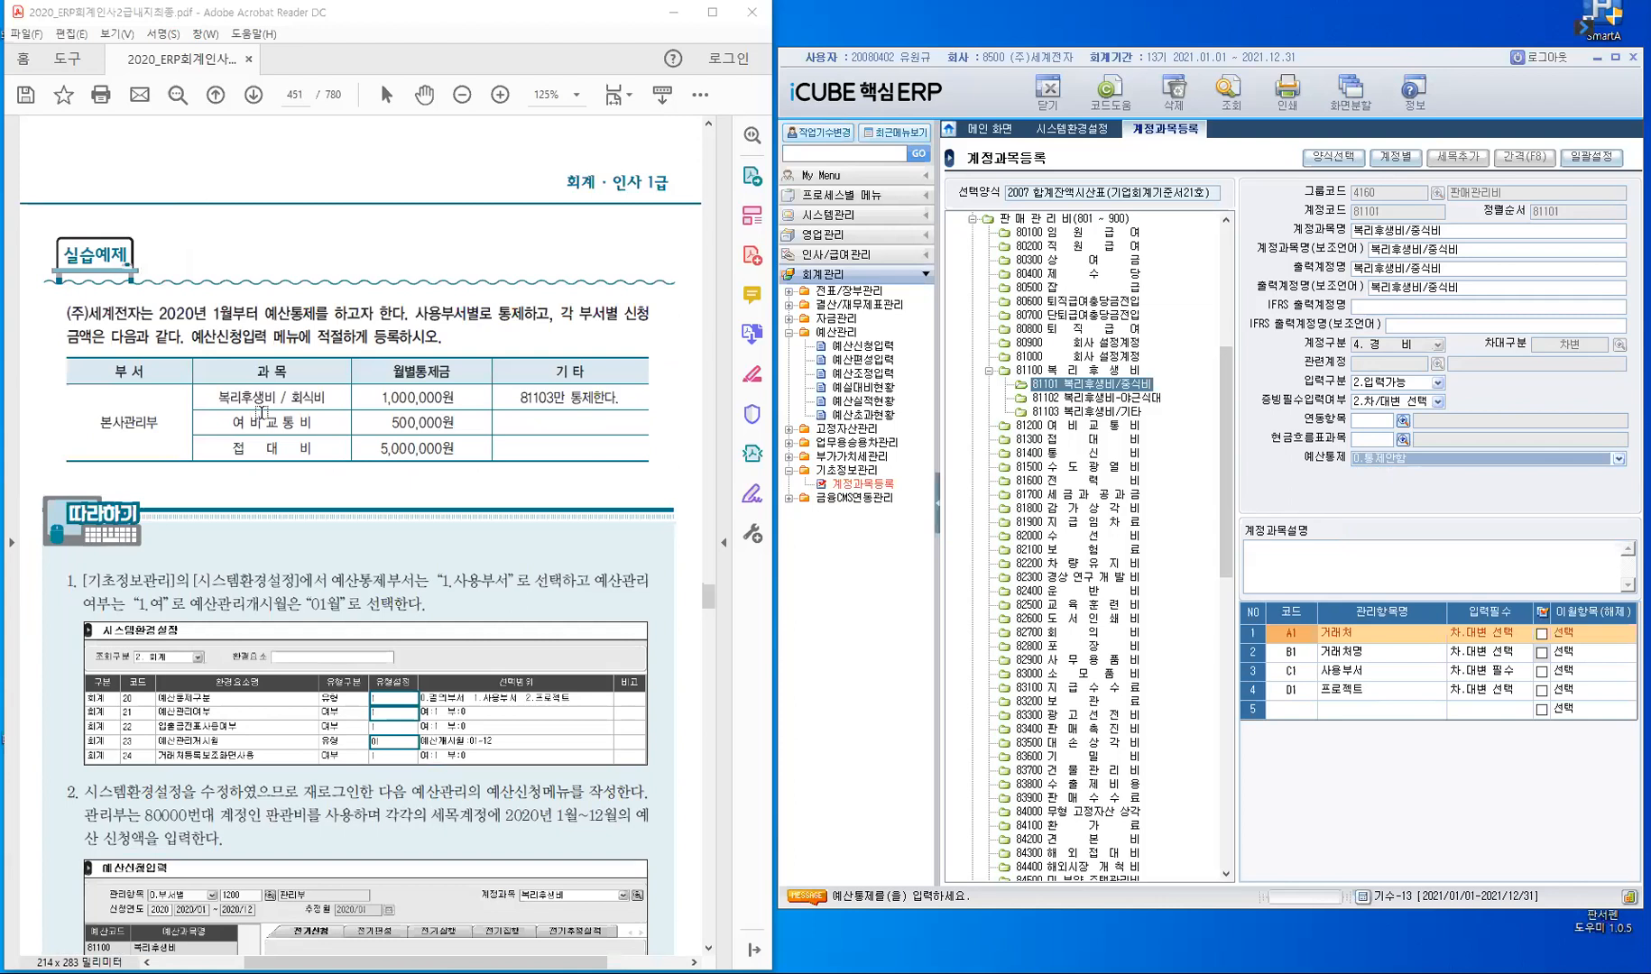
pyautogui.scroll(-2, 147, 192)
pyautogui.scroll(1, 193, 260)
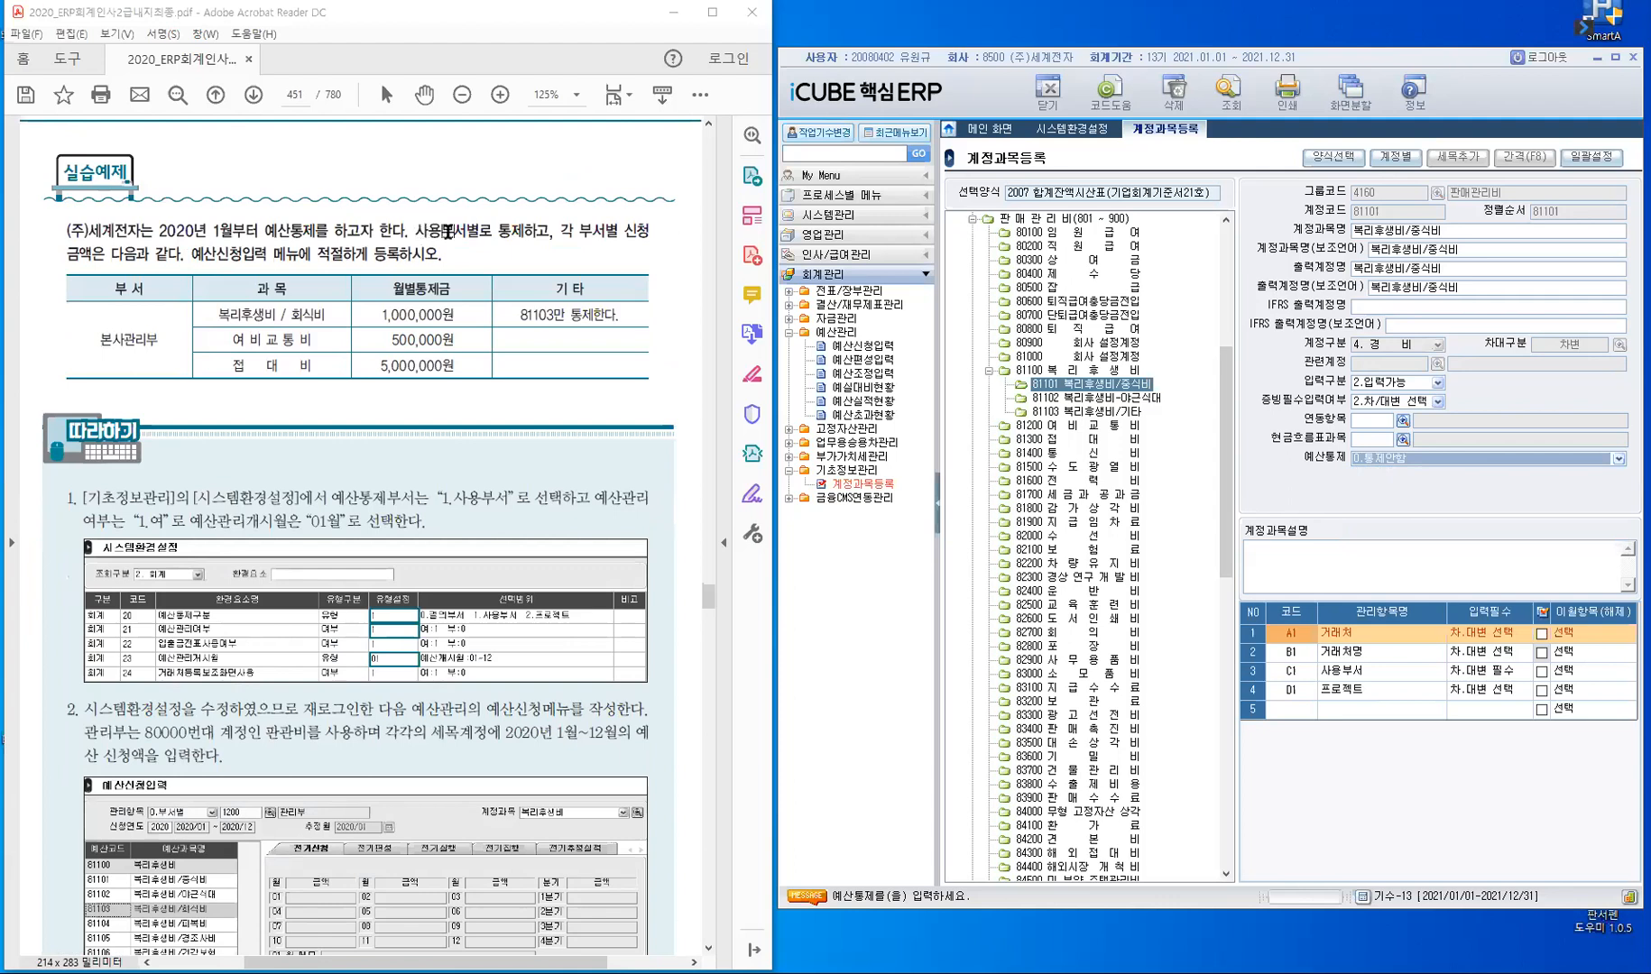
pyautogui.moveTo(415, 232); pyautogui.dragTo(469, 232)
pyautogui.click(504, 187)
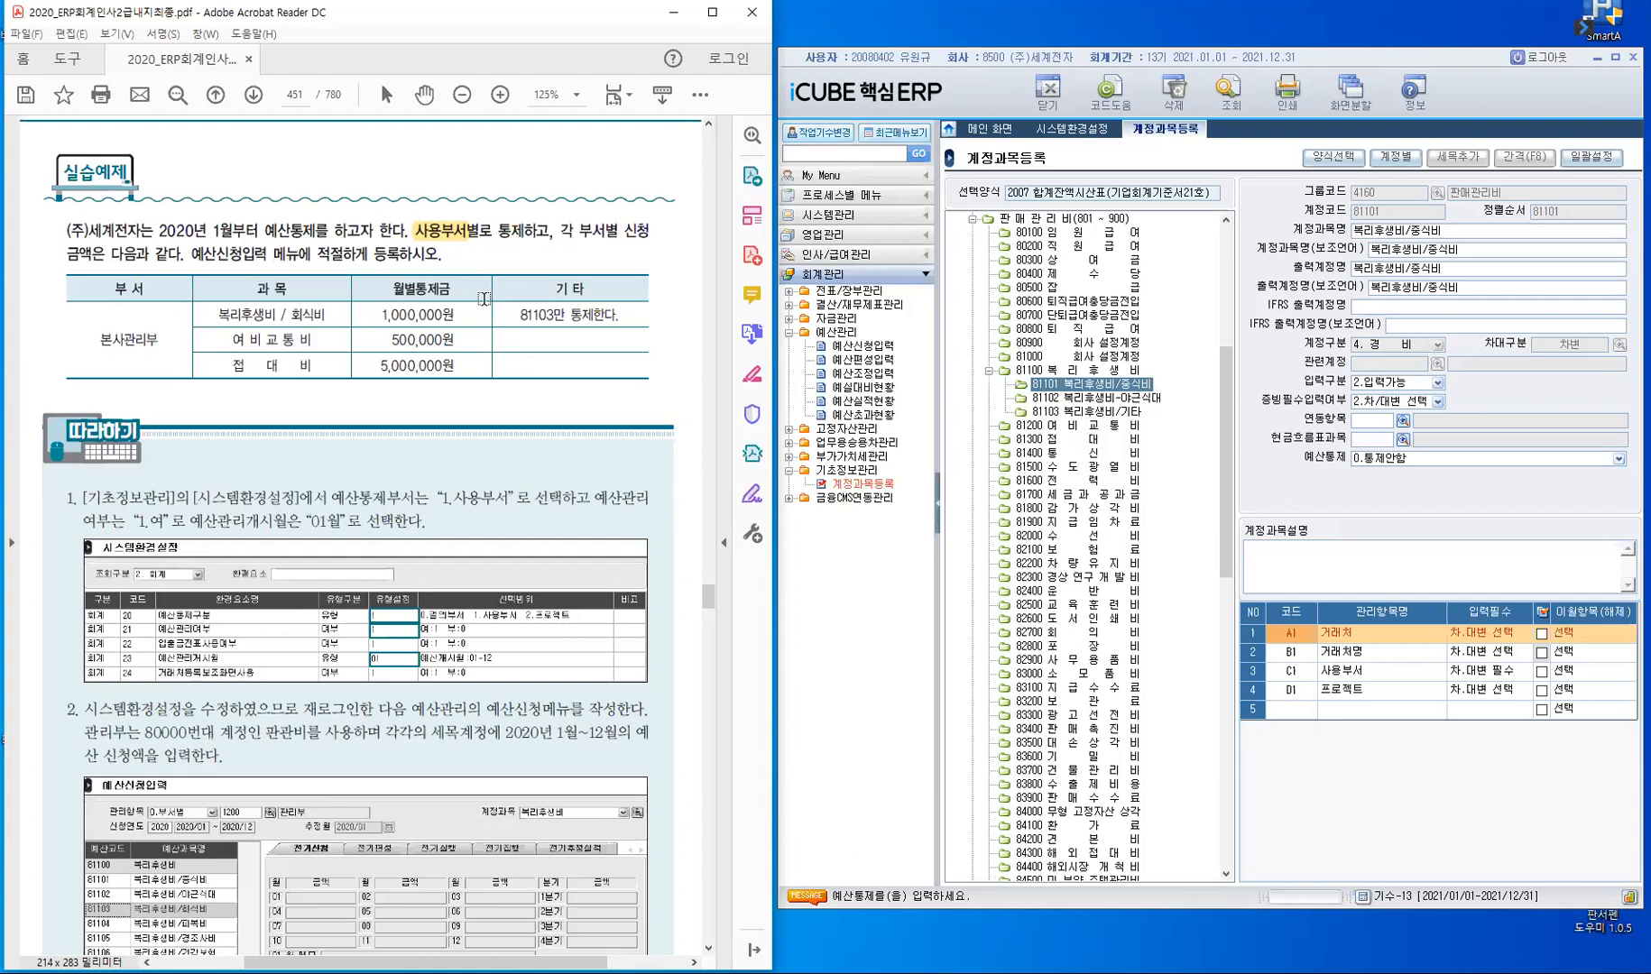
# - Return to 시스템환경설정 and set the 유형설정 of item 21 예산관리여부 to 1
pyautogui.click(1094, 136)
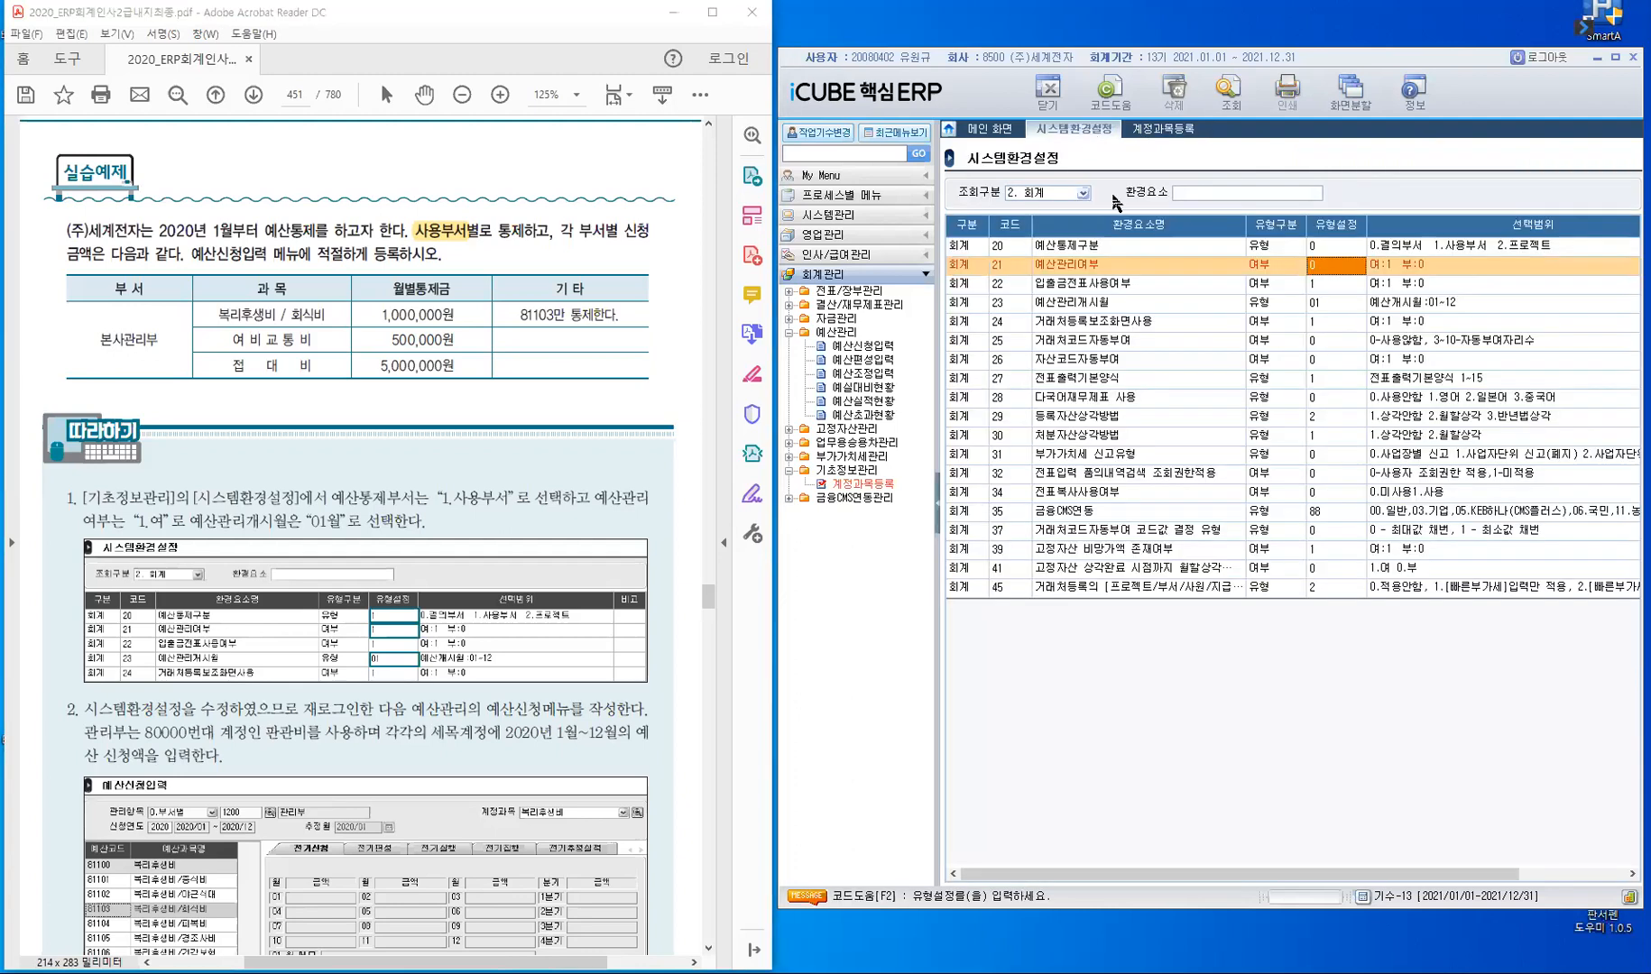
pyautogui.click(1073, 193)
pyautogui.write('1')
pyautogui.press('Return')
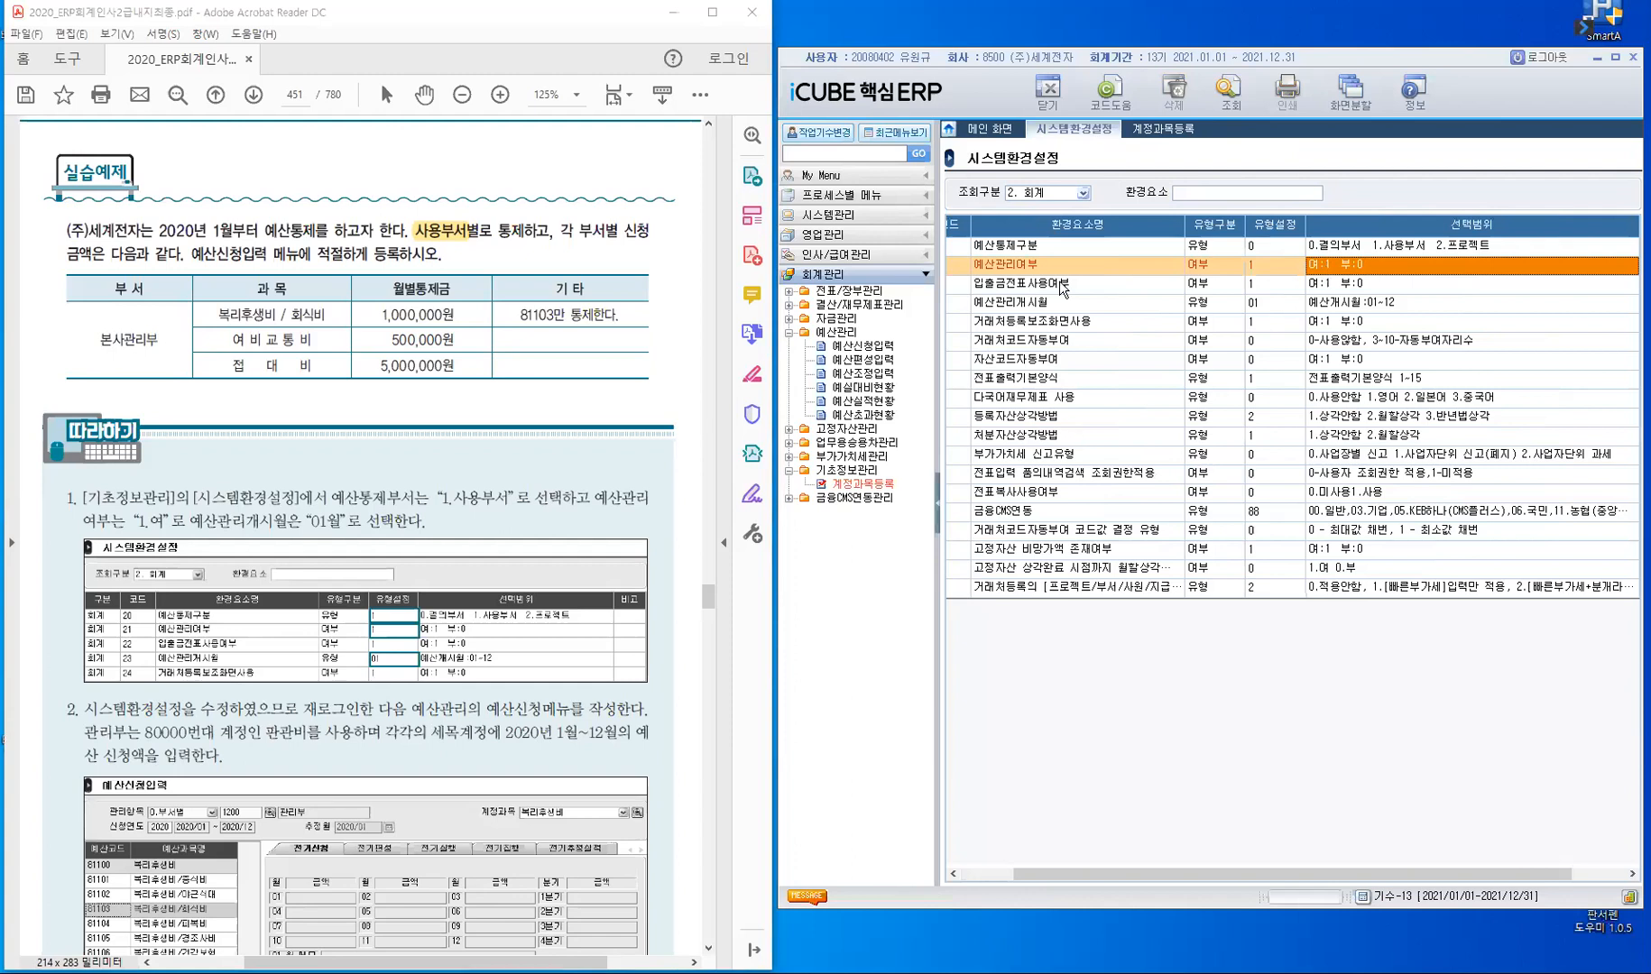
pyautogui.moveTo(1198, 871); pyautogui.dragTo(1073, 844)
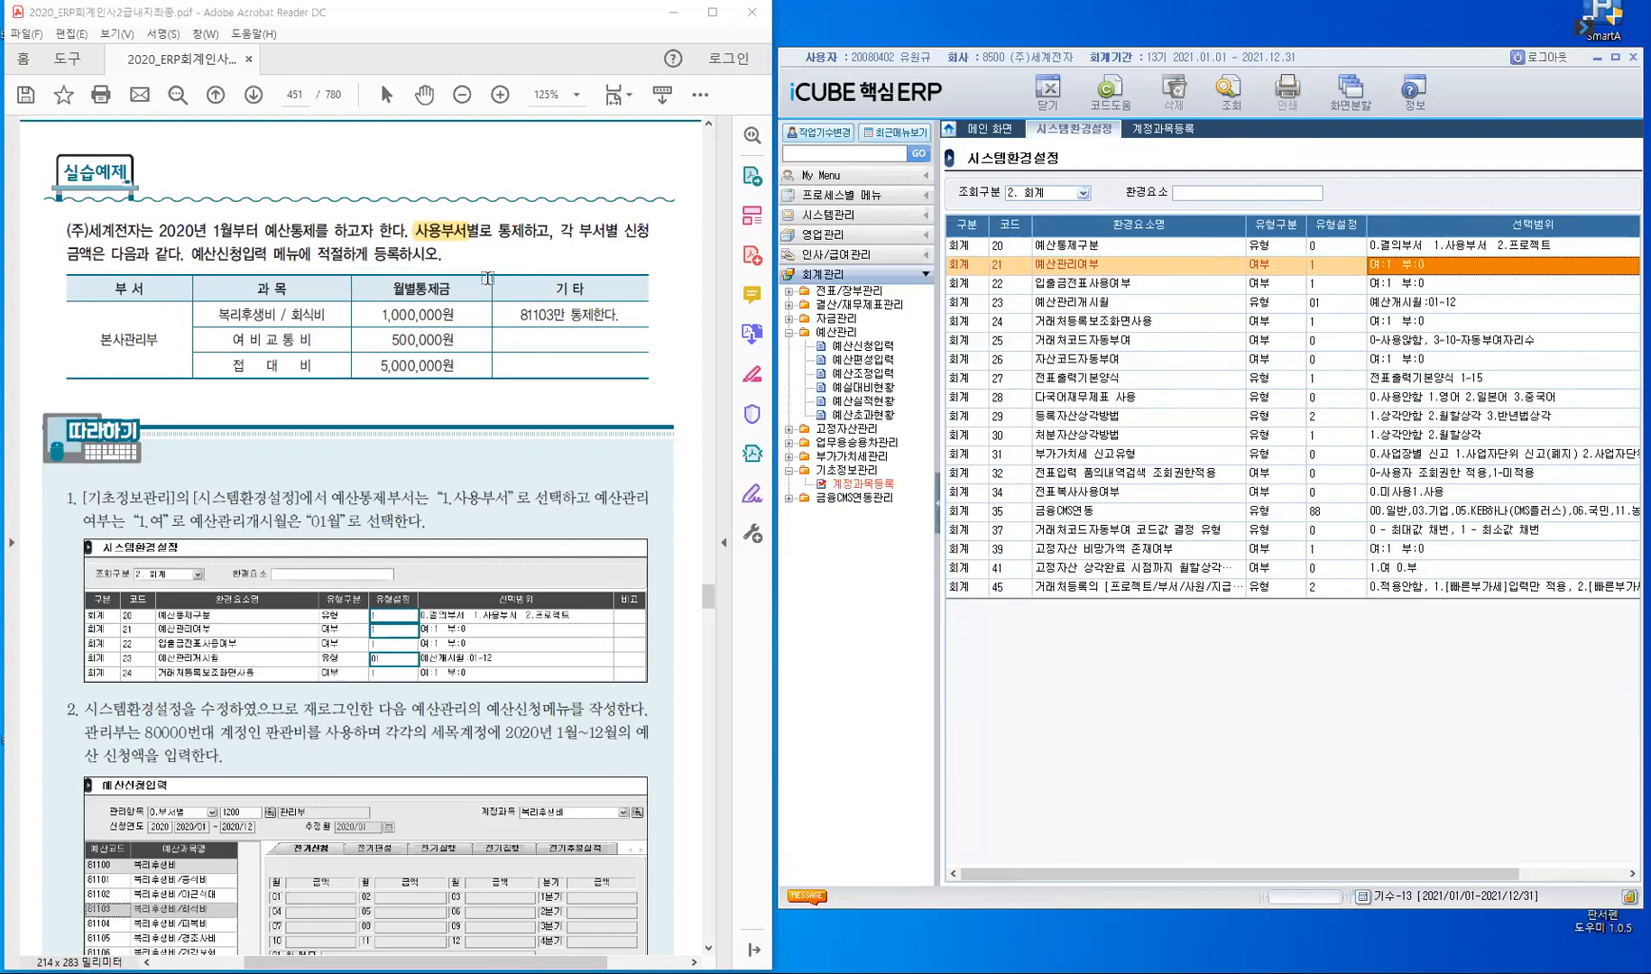
# - Set the 유형설정 of item 20 예산통제구분 to 1 (사용부서) and check item 23 예산관리개시월
pyautogui.click(1001, 247)
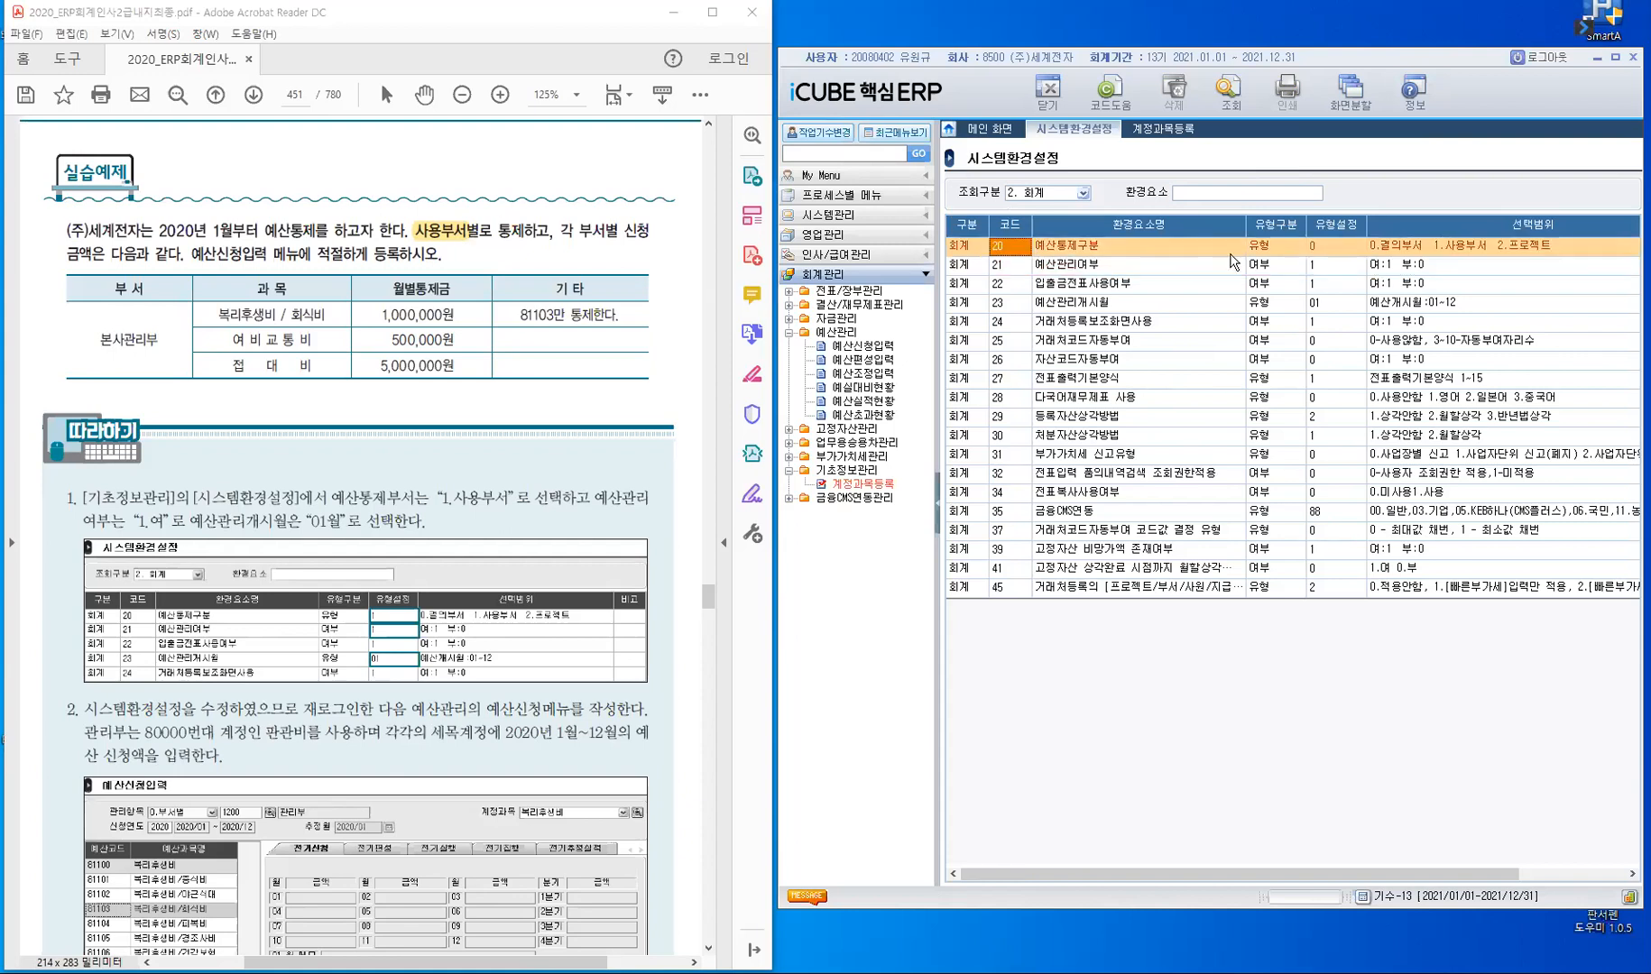
pyautogui.click(1335, 248)
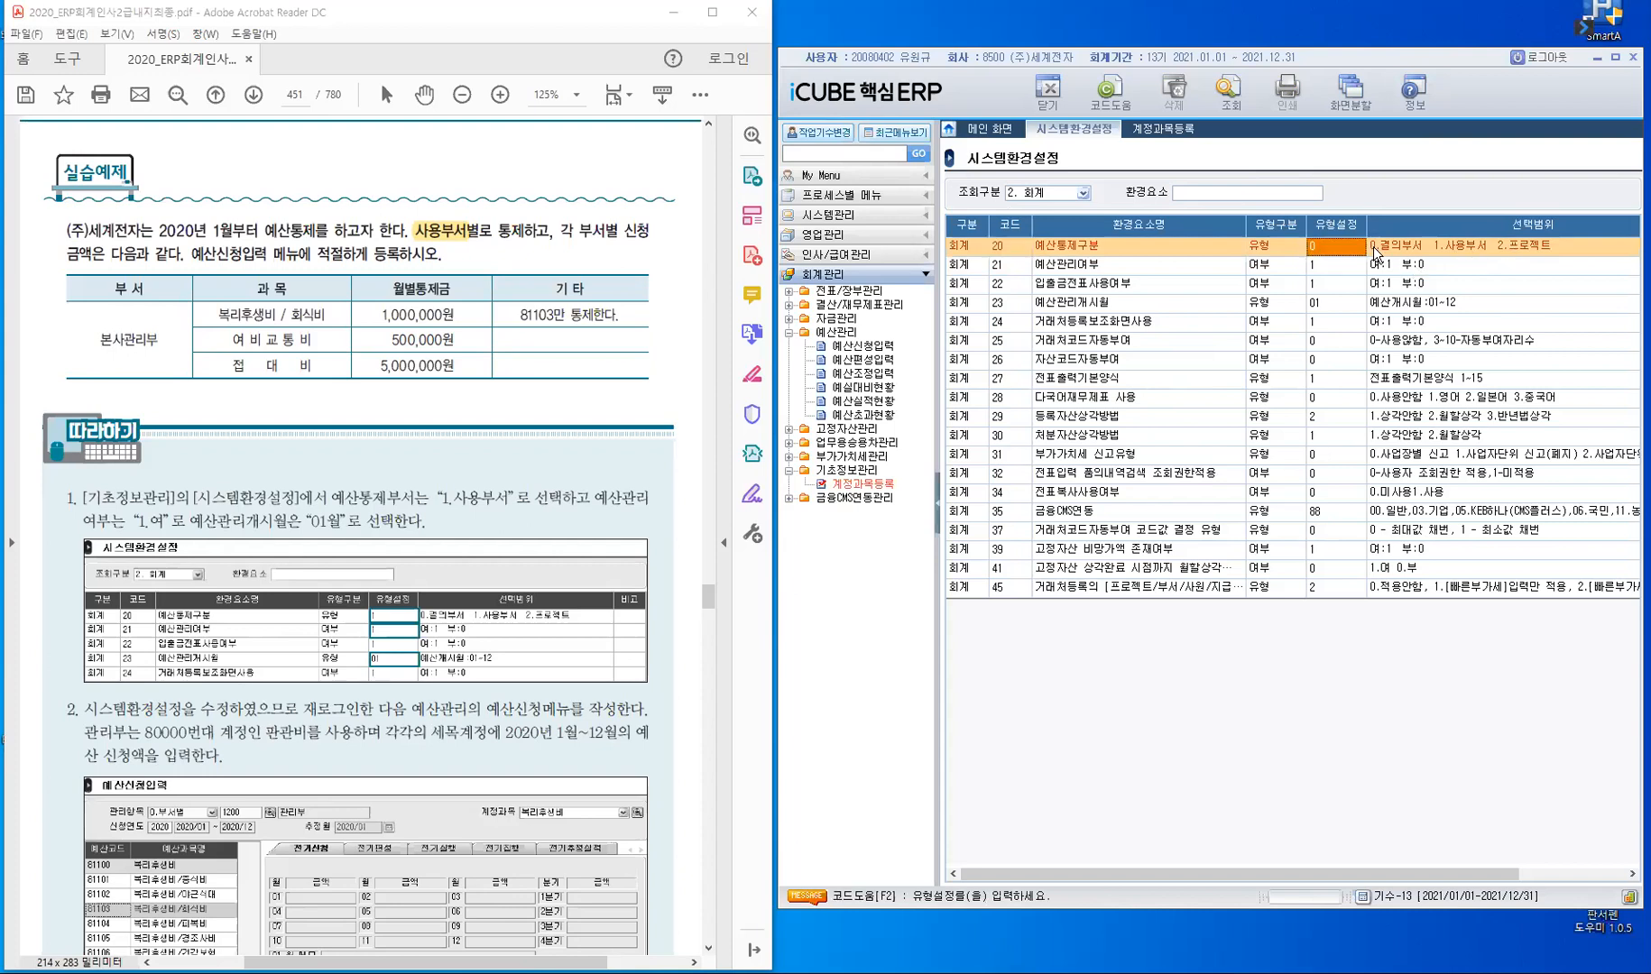
pyautogui.write('1')
pyautogui.press('Return')
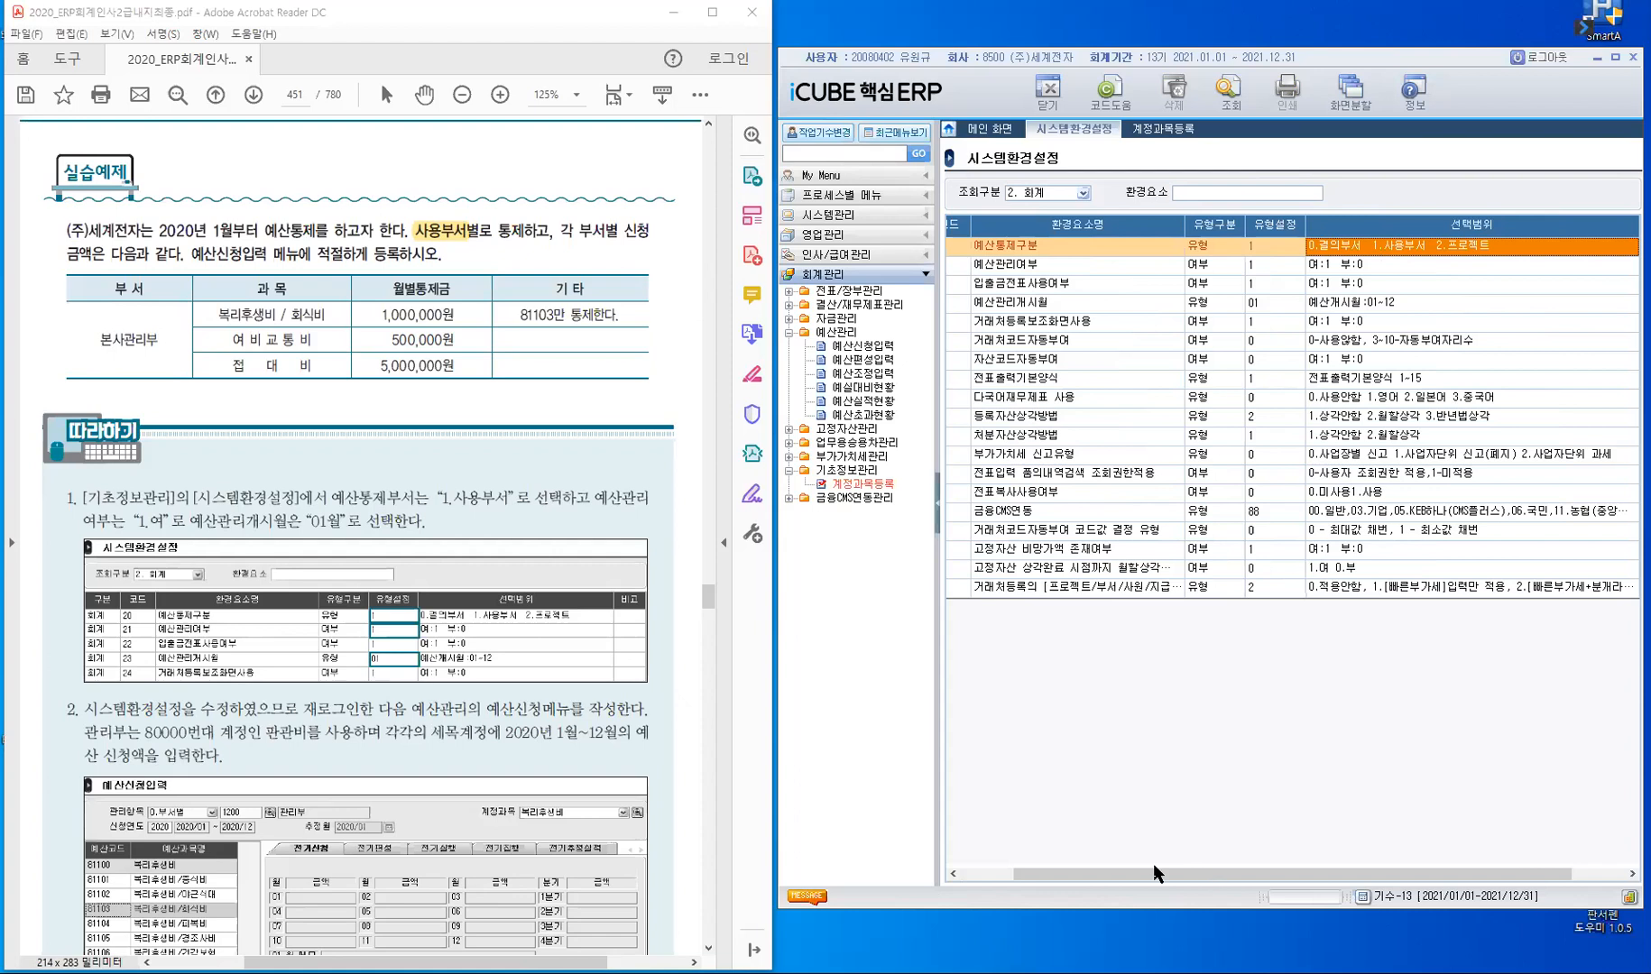
pyautogui.moveTo(1070, 872); pyautogui.dragTo(1012, 873)
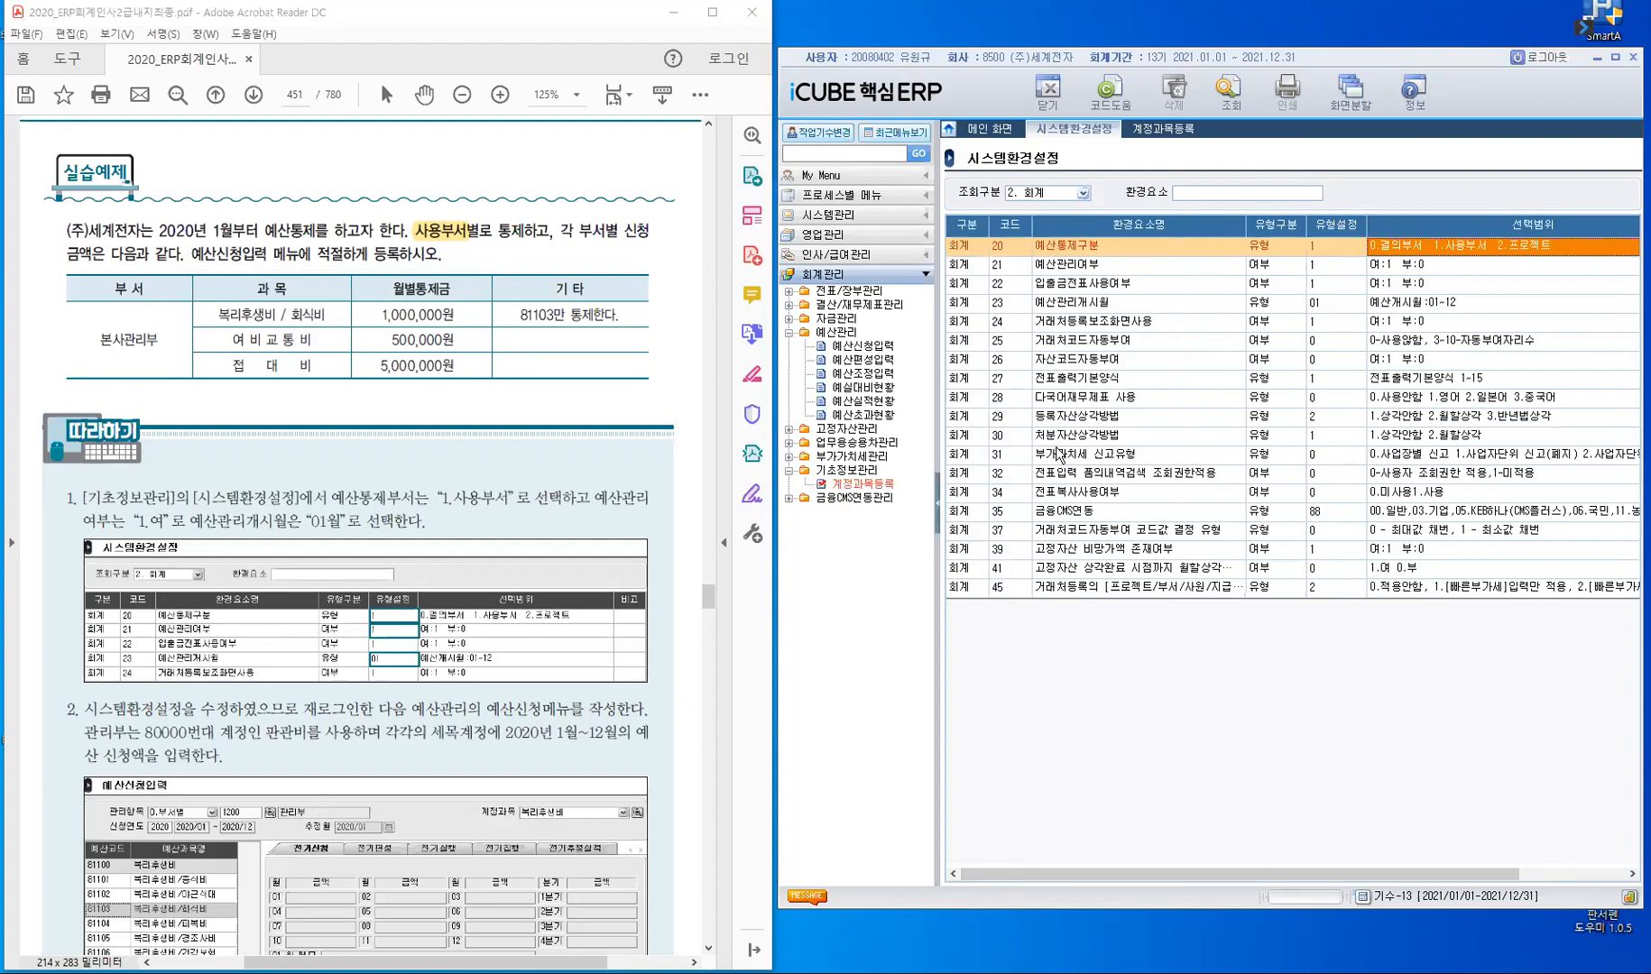
pyautogui.click(1320, 303)
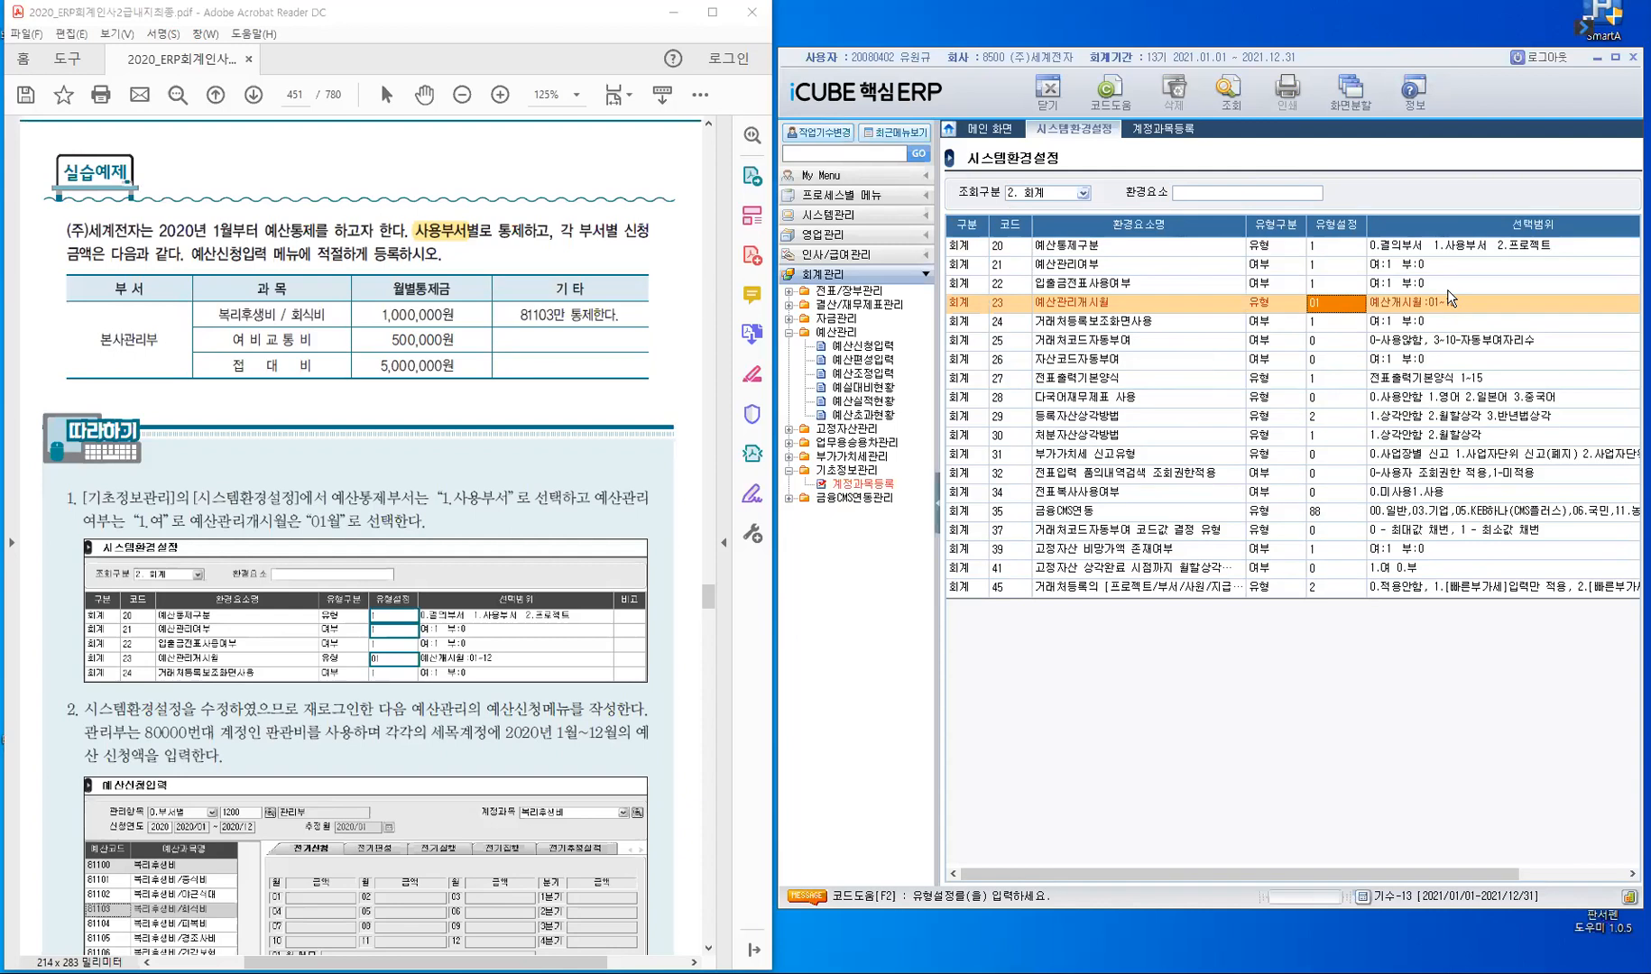
pyautogui.click(1335, 307)
# - Close all open screens, log out and log back in with the same company and employee
pyautogui.rightClick(1074, 129)
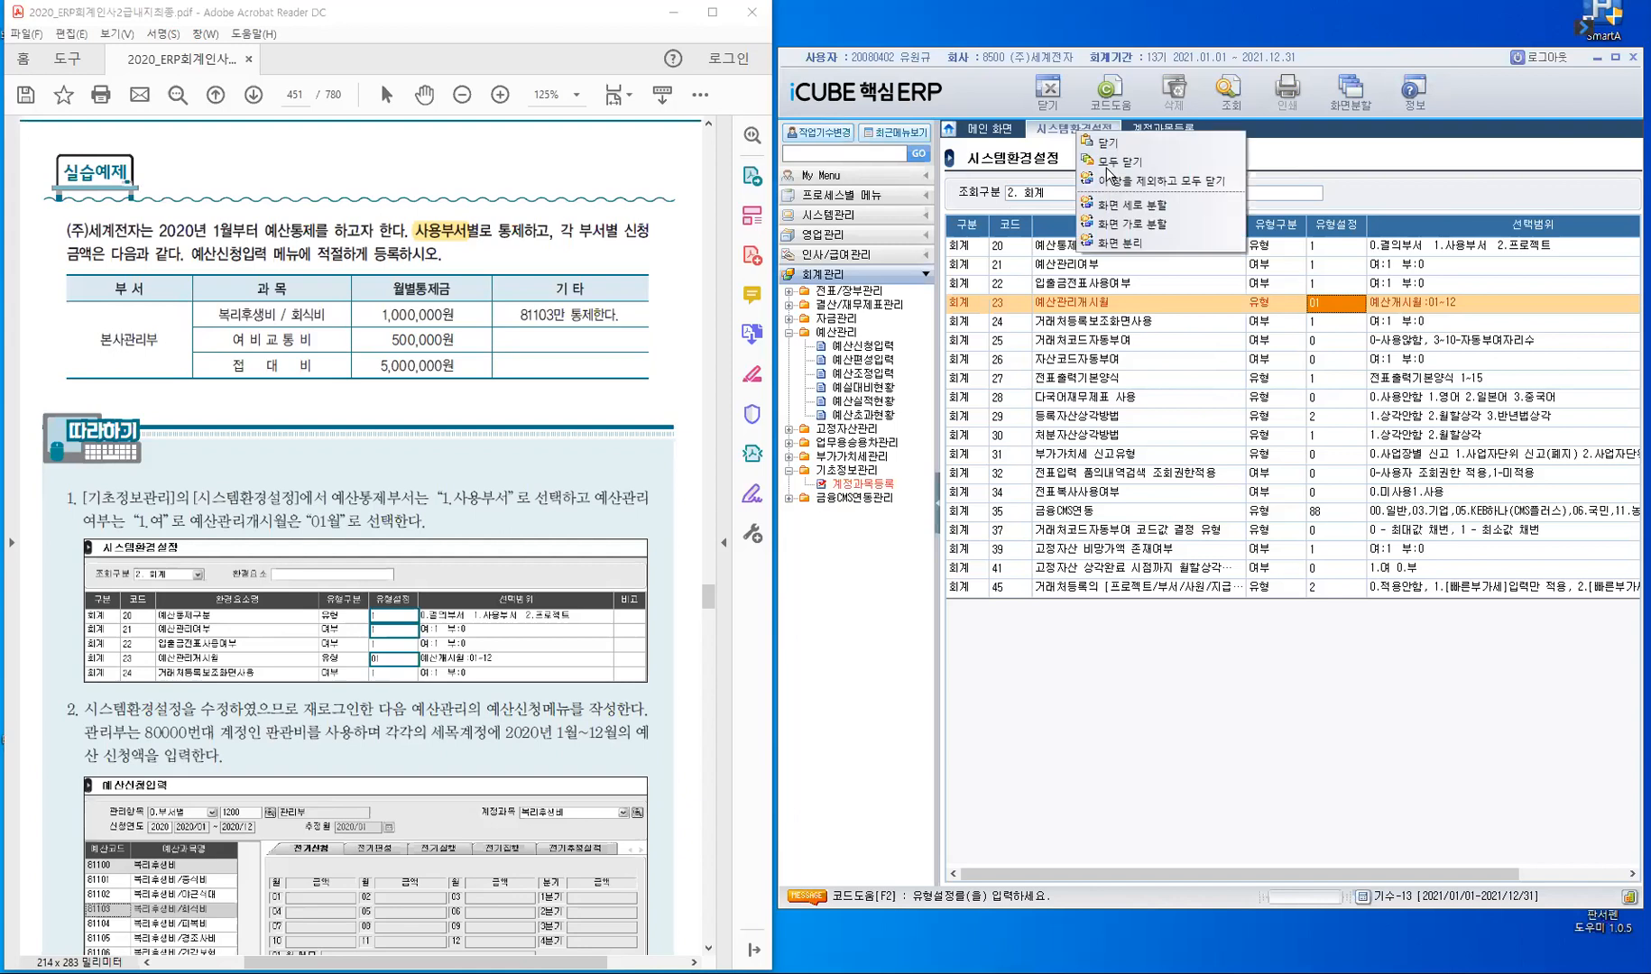
pyautogui.click(1111, 162)
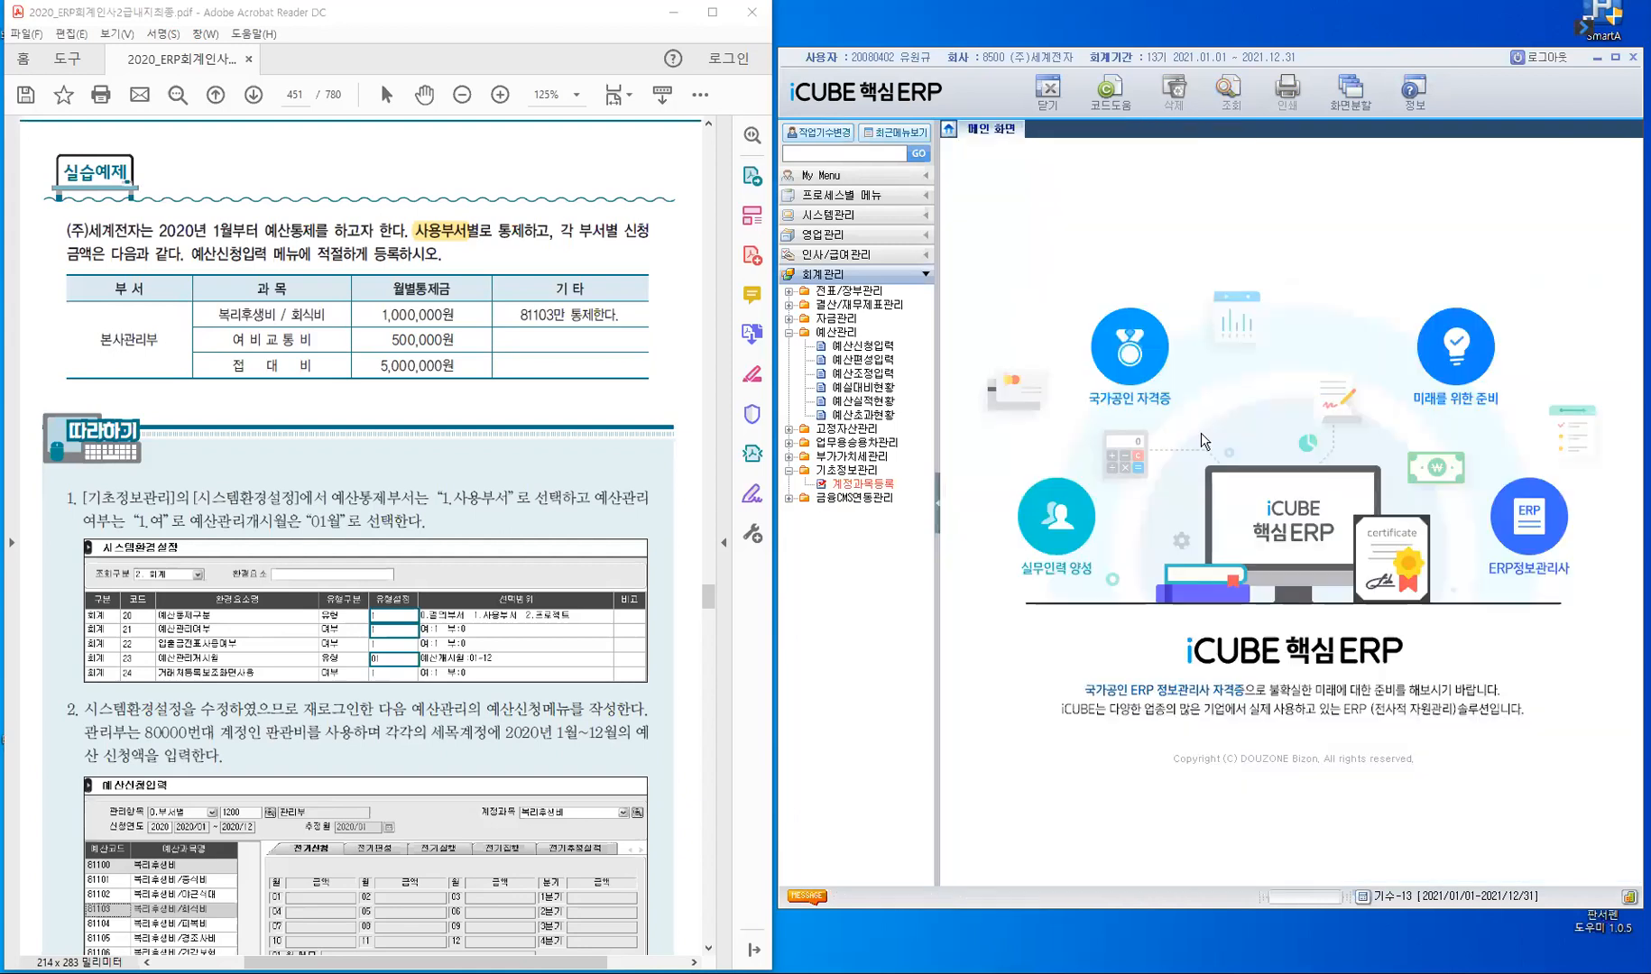
pyautogui.click(1544, 59)
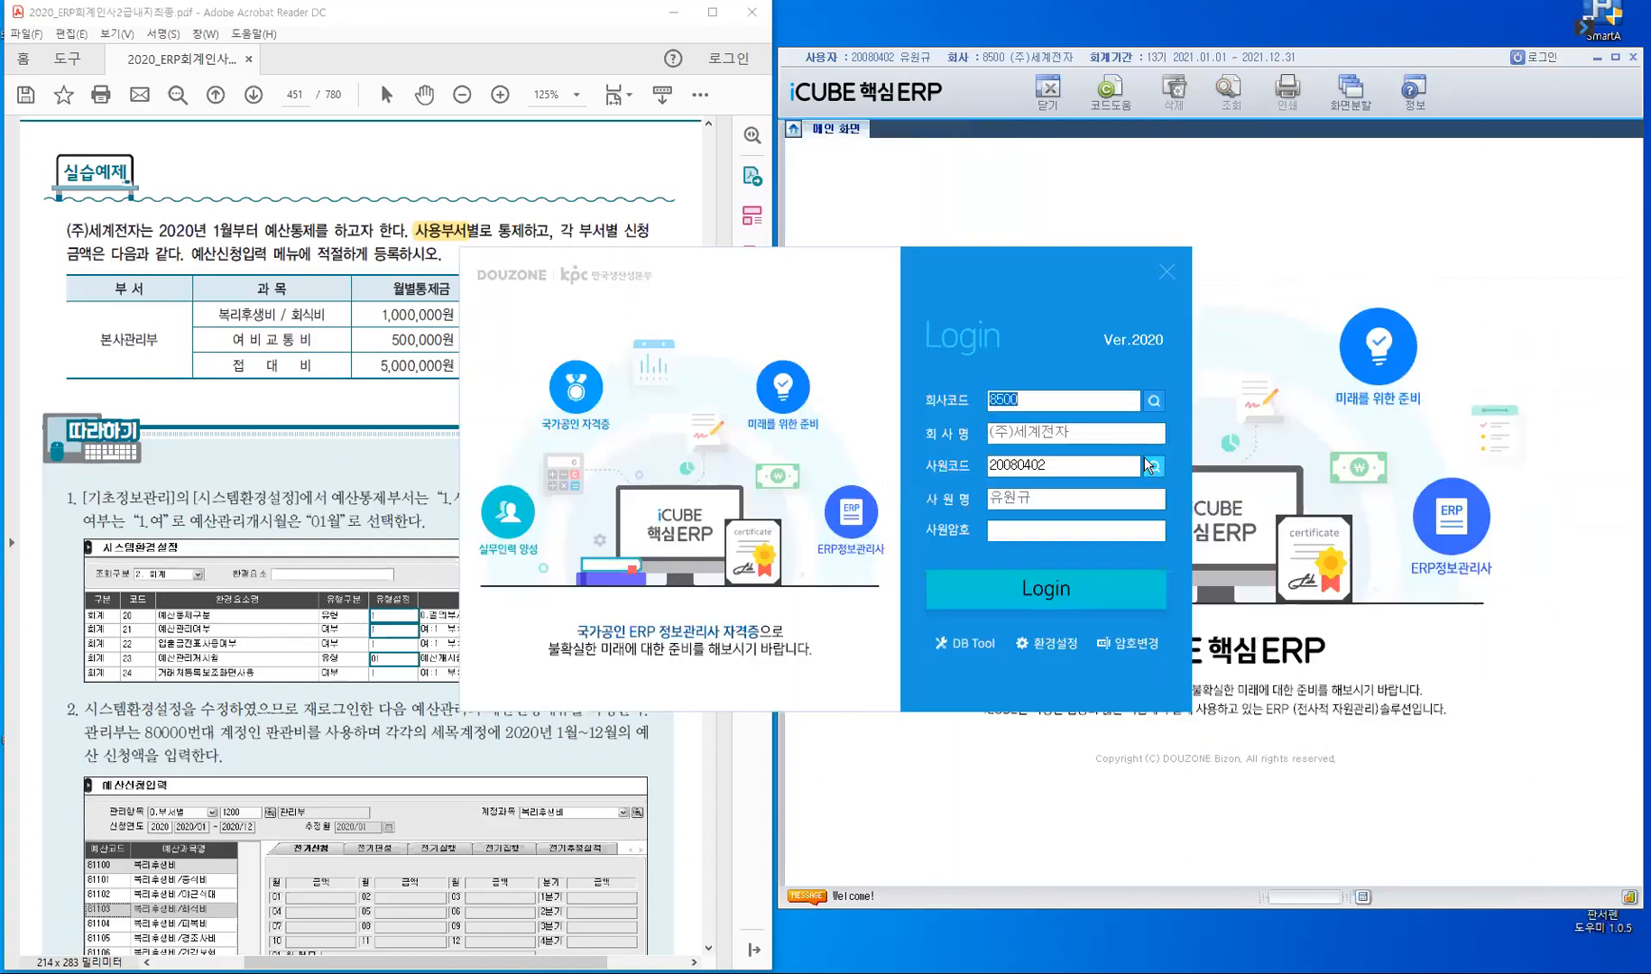
pyautogui.press('Return')
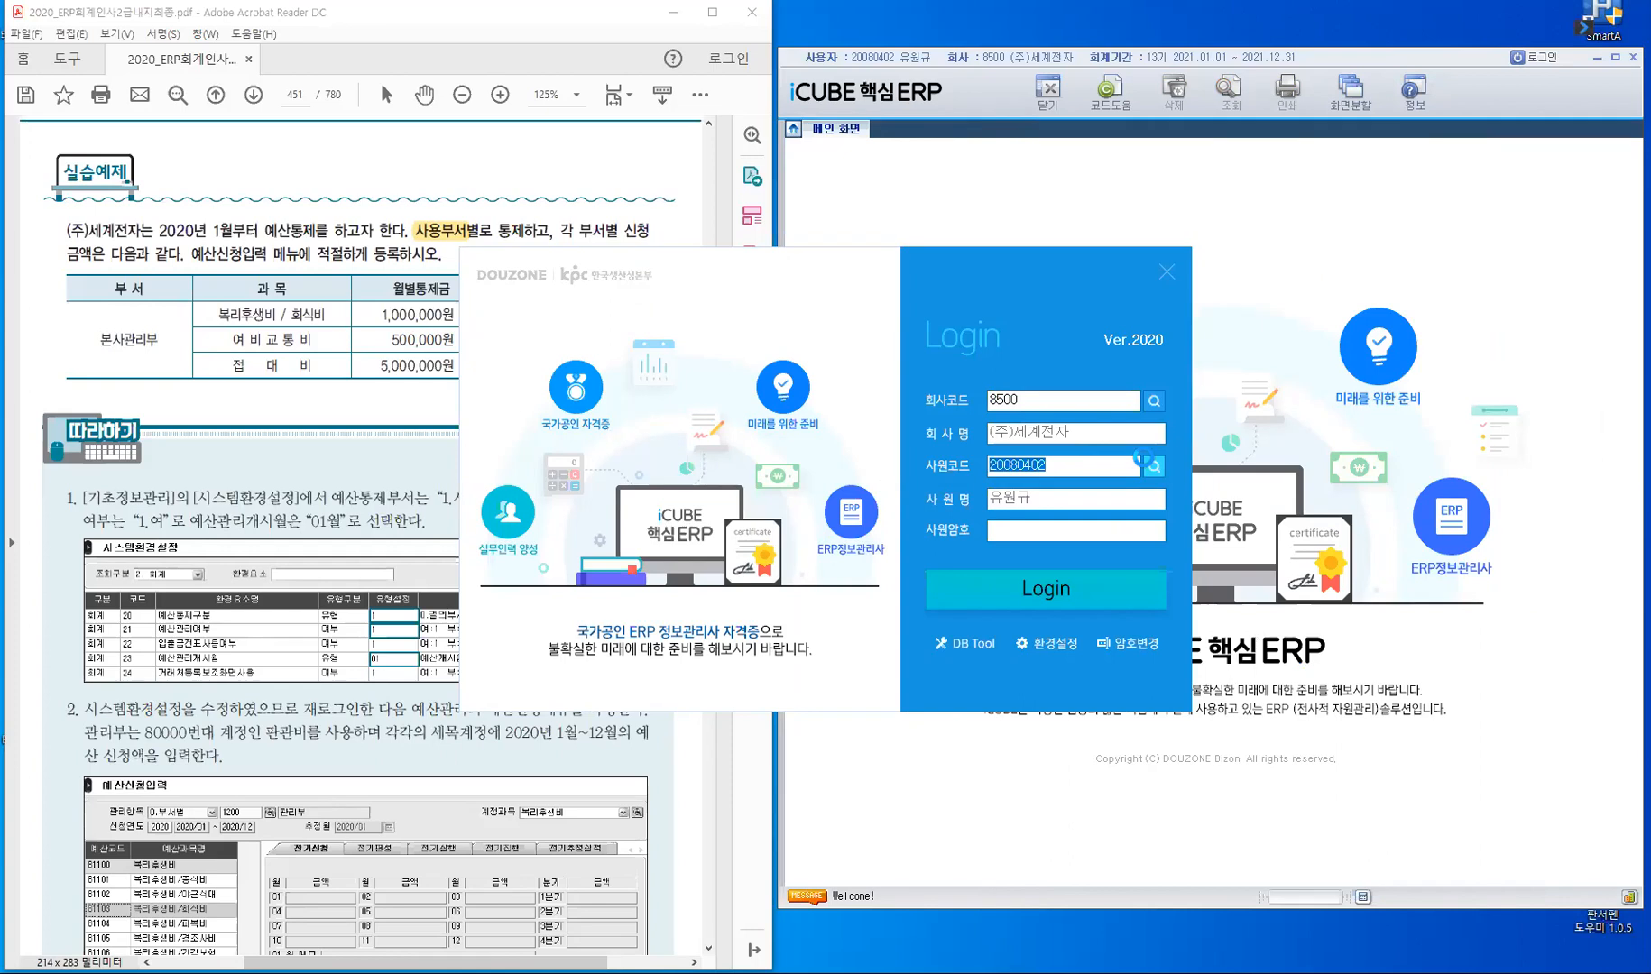
pyautogui.press('Return')
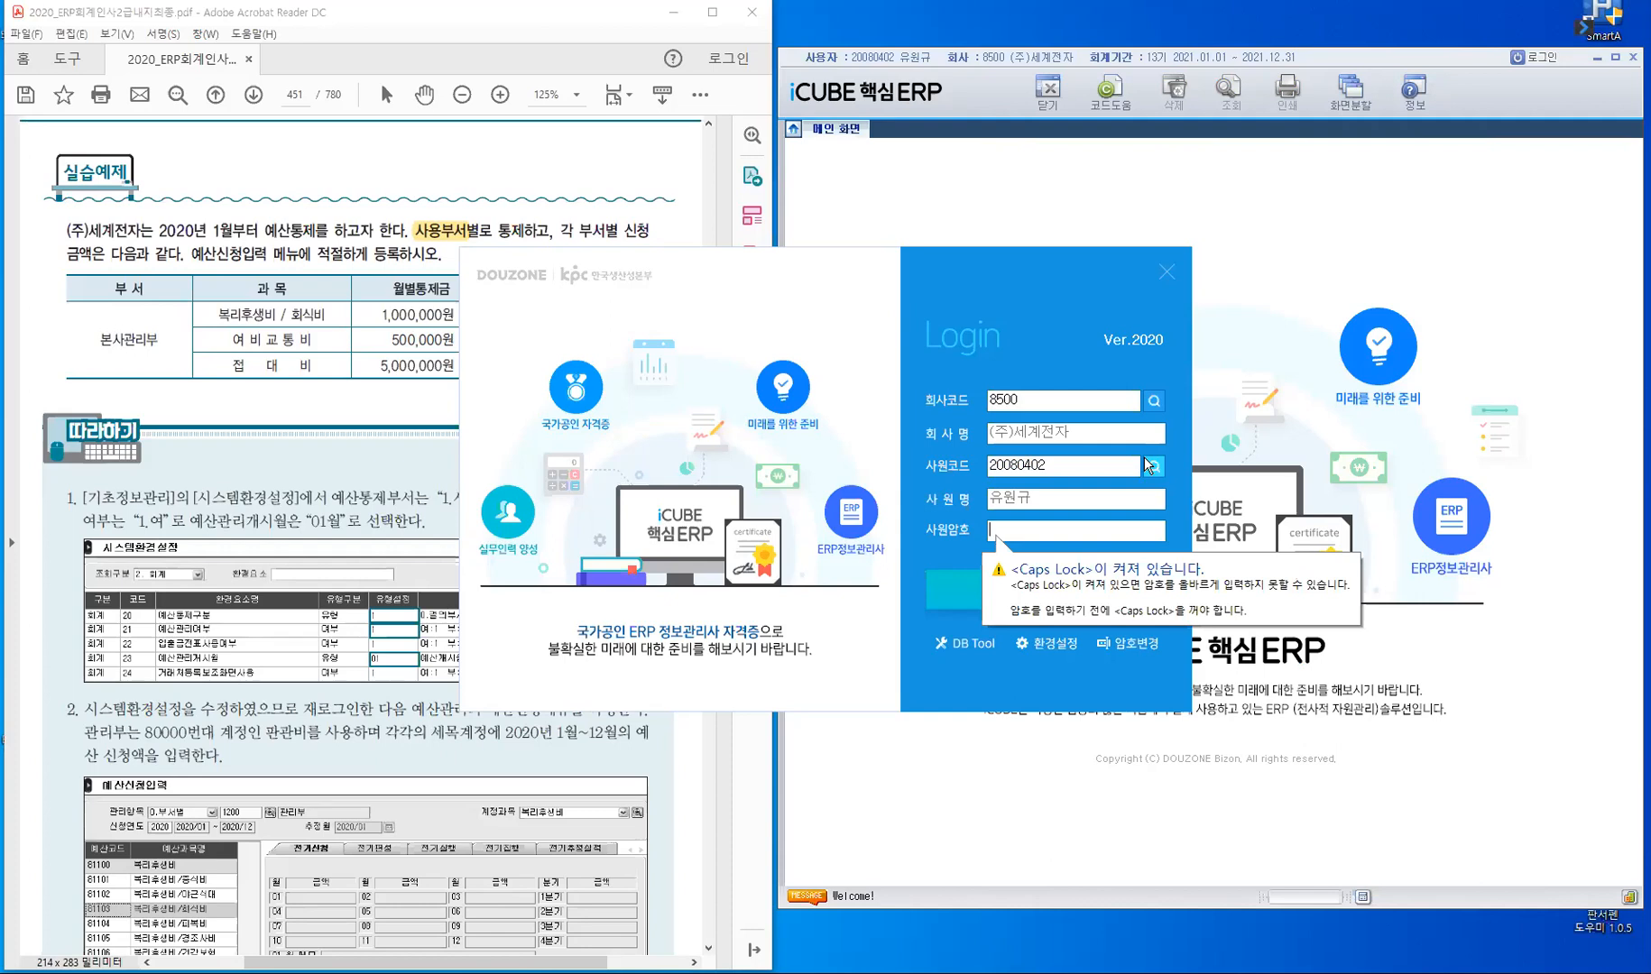
pyautogui.press('Return')
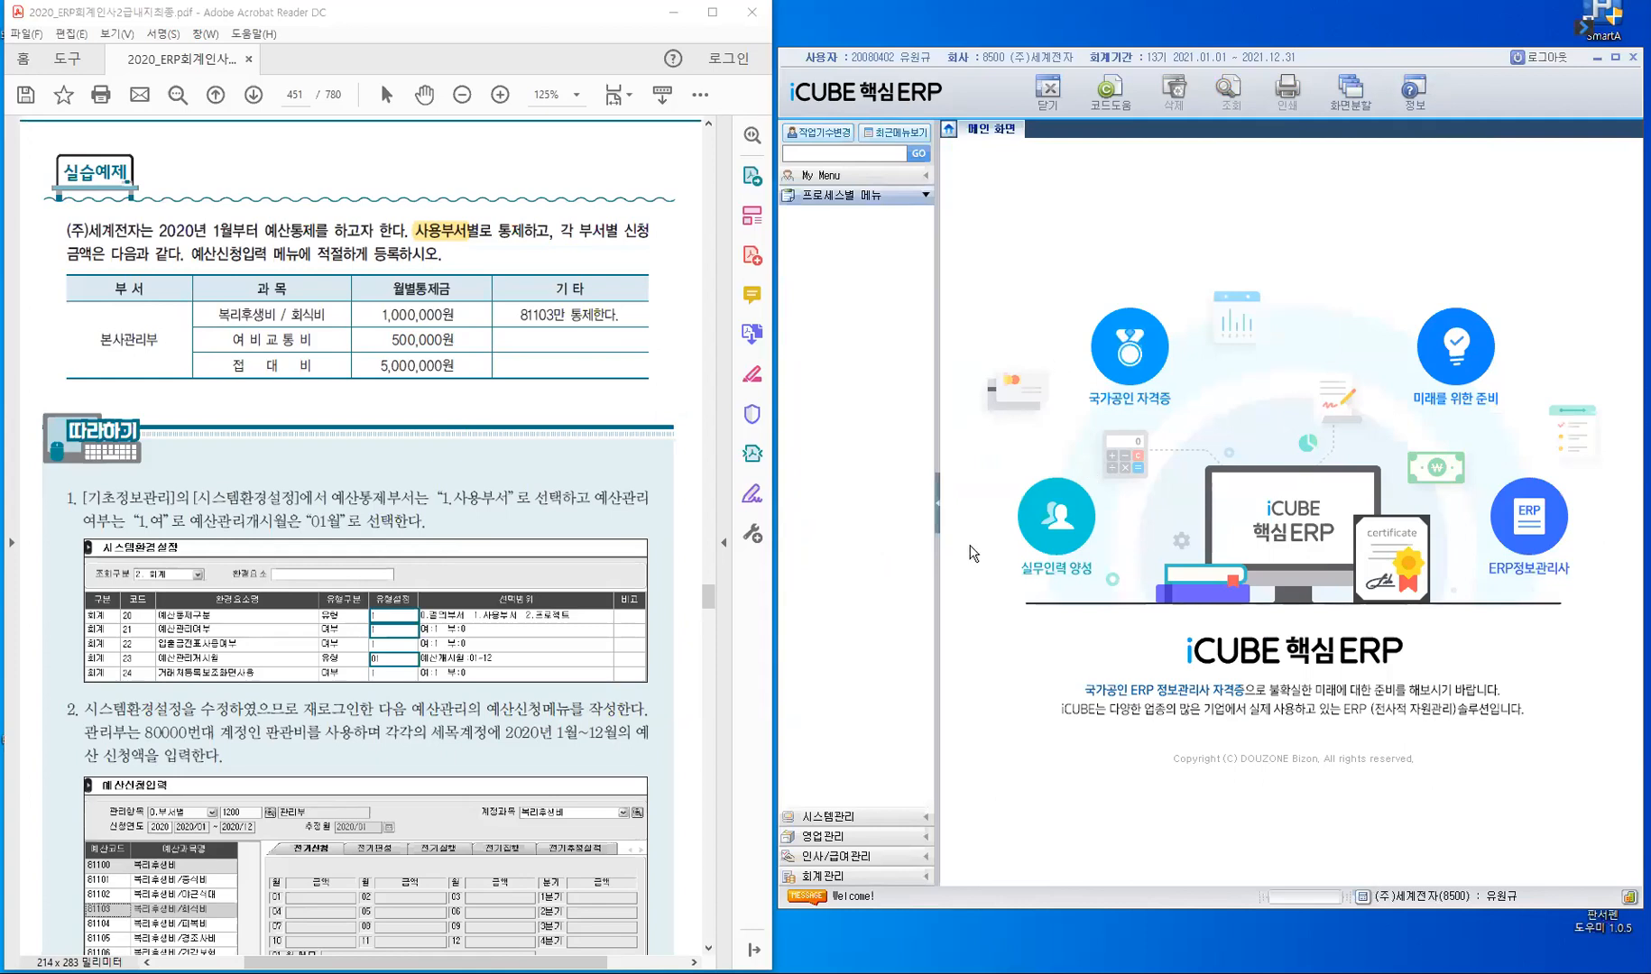
# - Open 계정과목등록 under 회계관리's 기초정보관리 and expand the 판매관리비 accounts
pyautogui.click(855, 877)
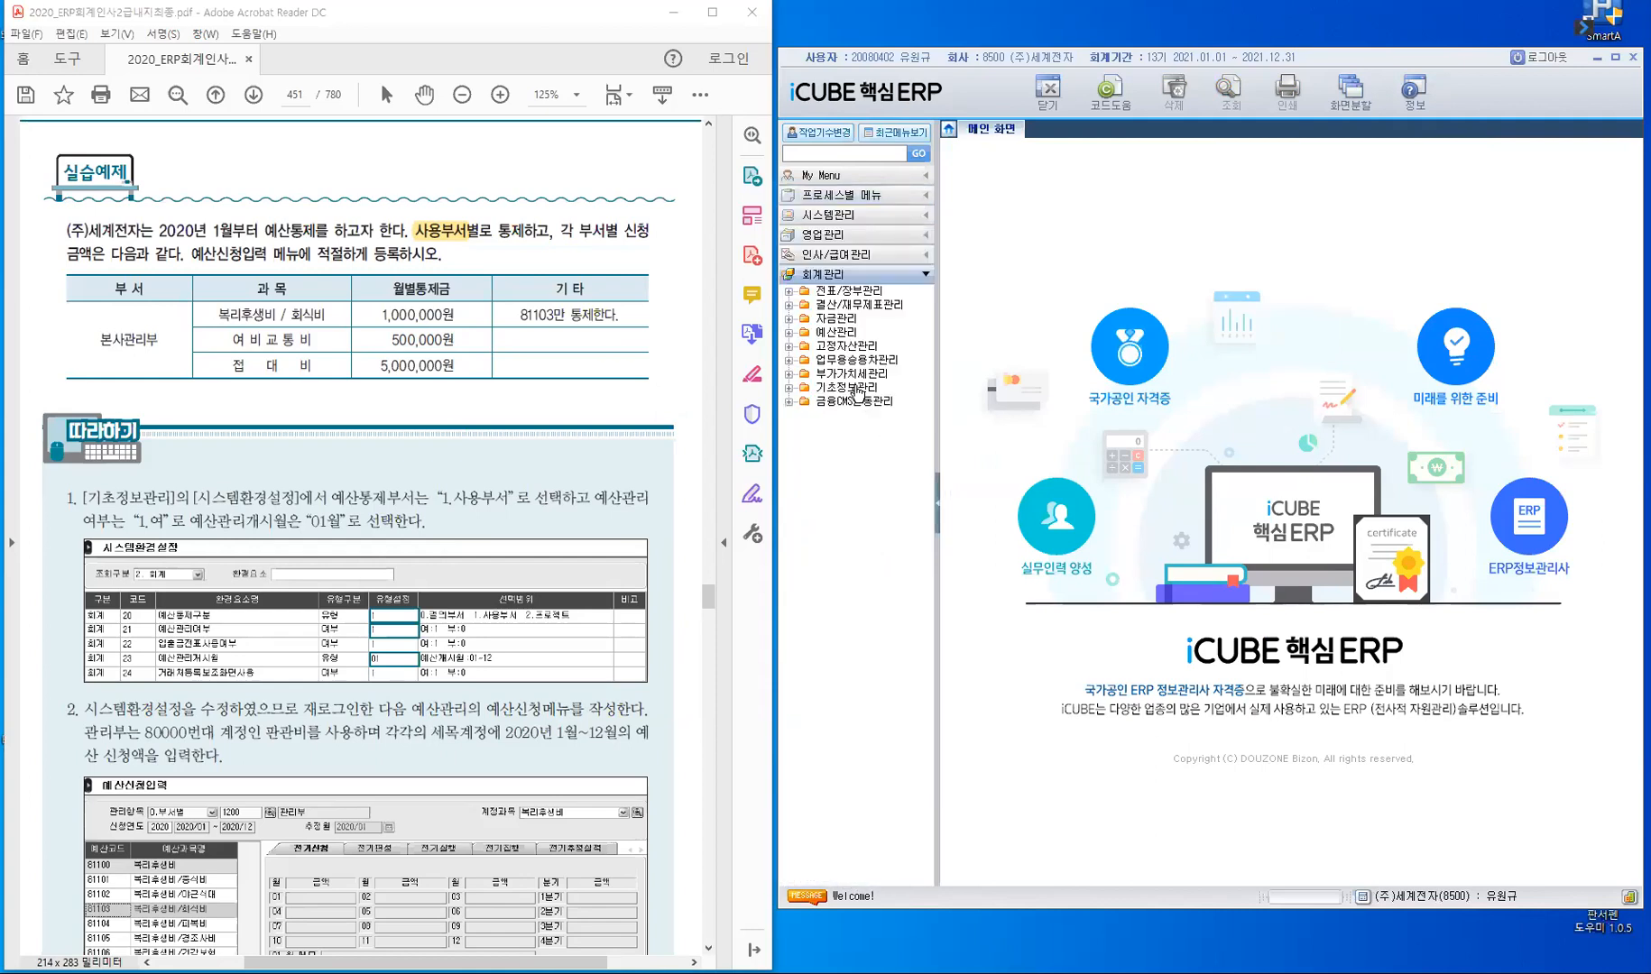
pyautogui.click(855, 388)
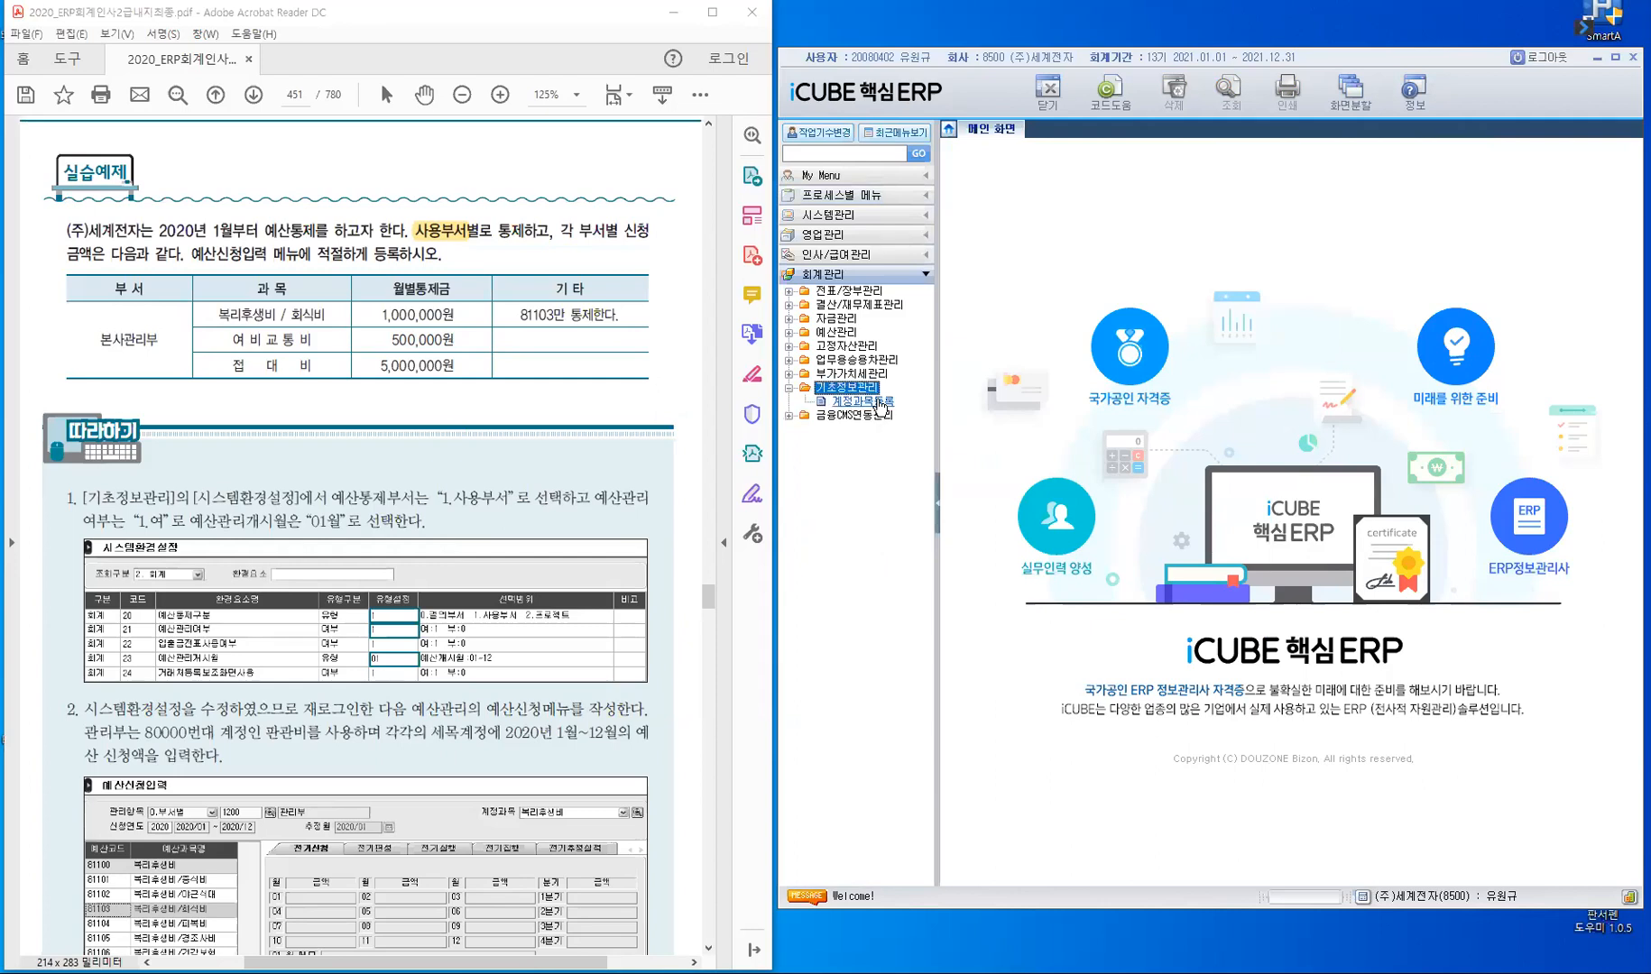
pyautogui.click(878, 402)
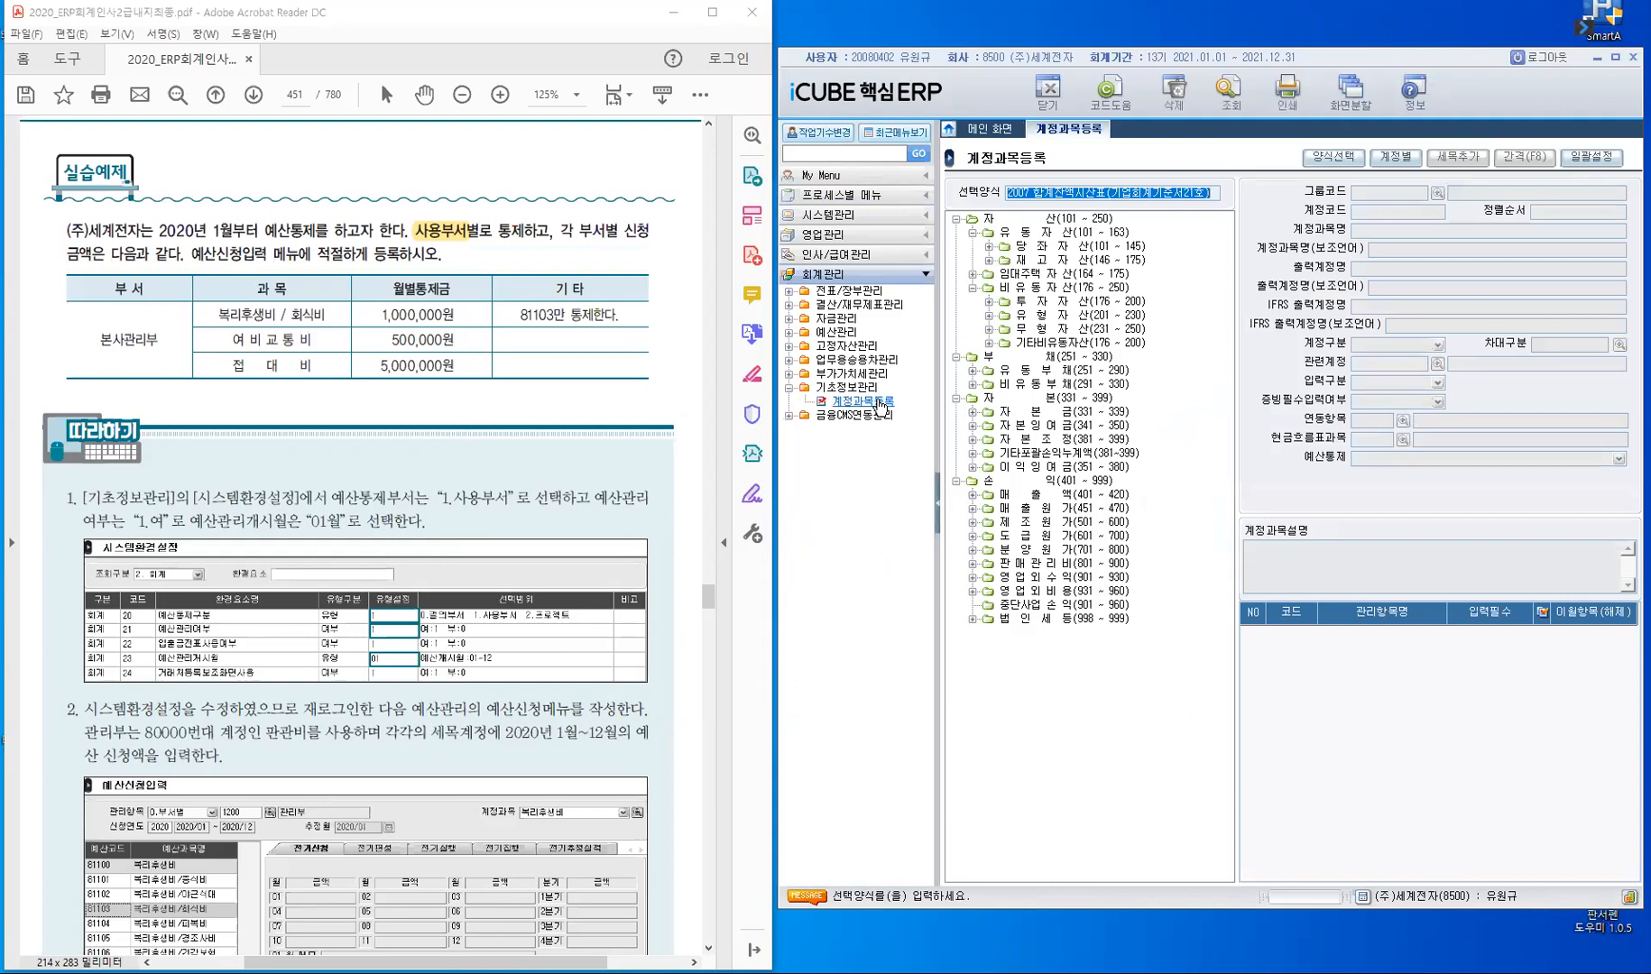
pyautogui.click(1077, 565)
pyautogui.doubleClick(1075, 564)
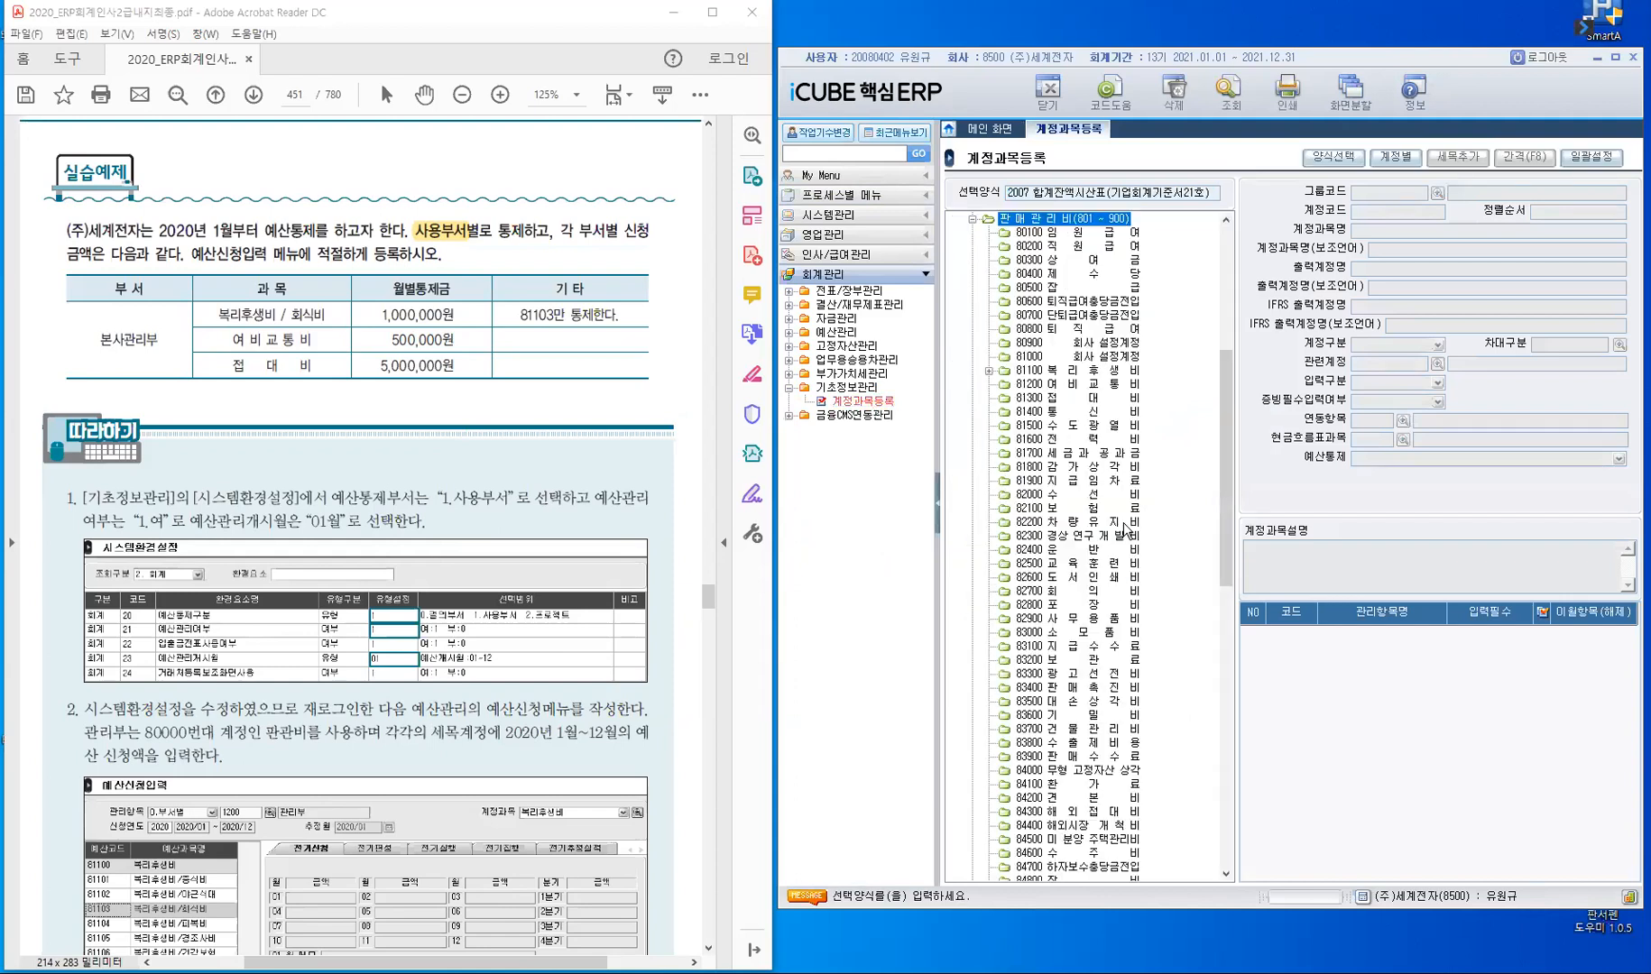
# - Check the 예산통제 setting of accounts 81300 접대비, 81200 여비교통비 and 81100 복리후생비, and close 계정과목등록
pyautogui.click(1033, 402)
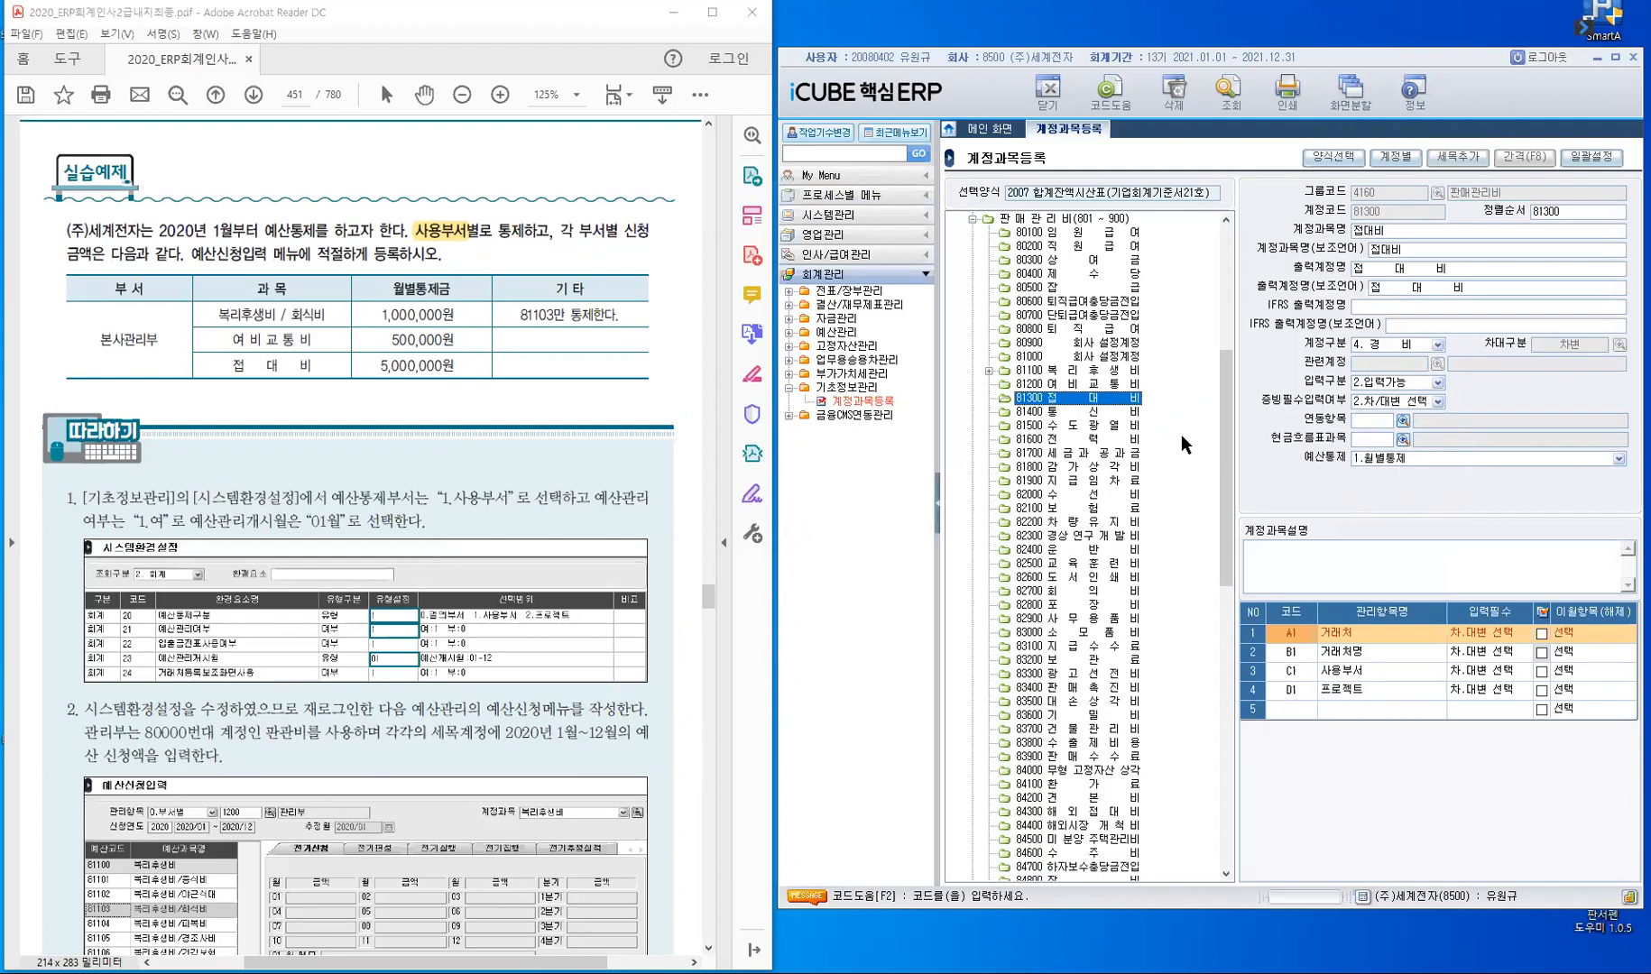
pyautogui.click(1087, 384)
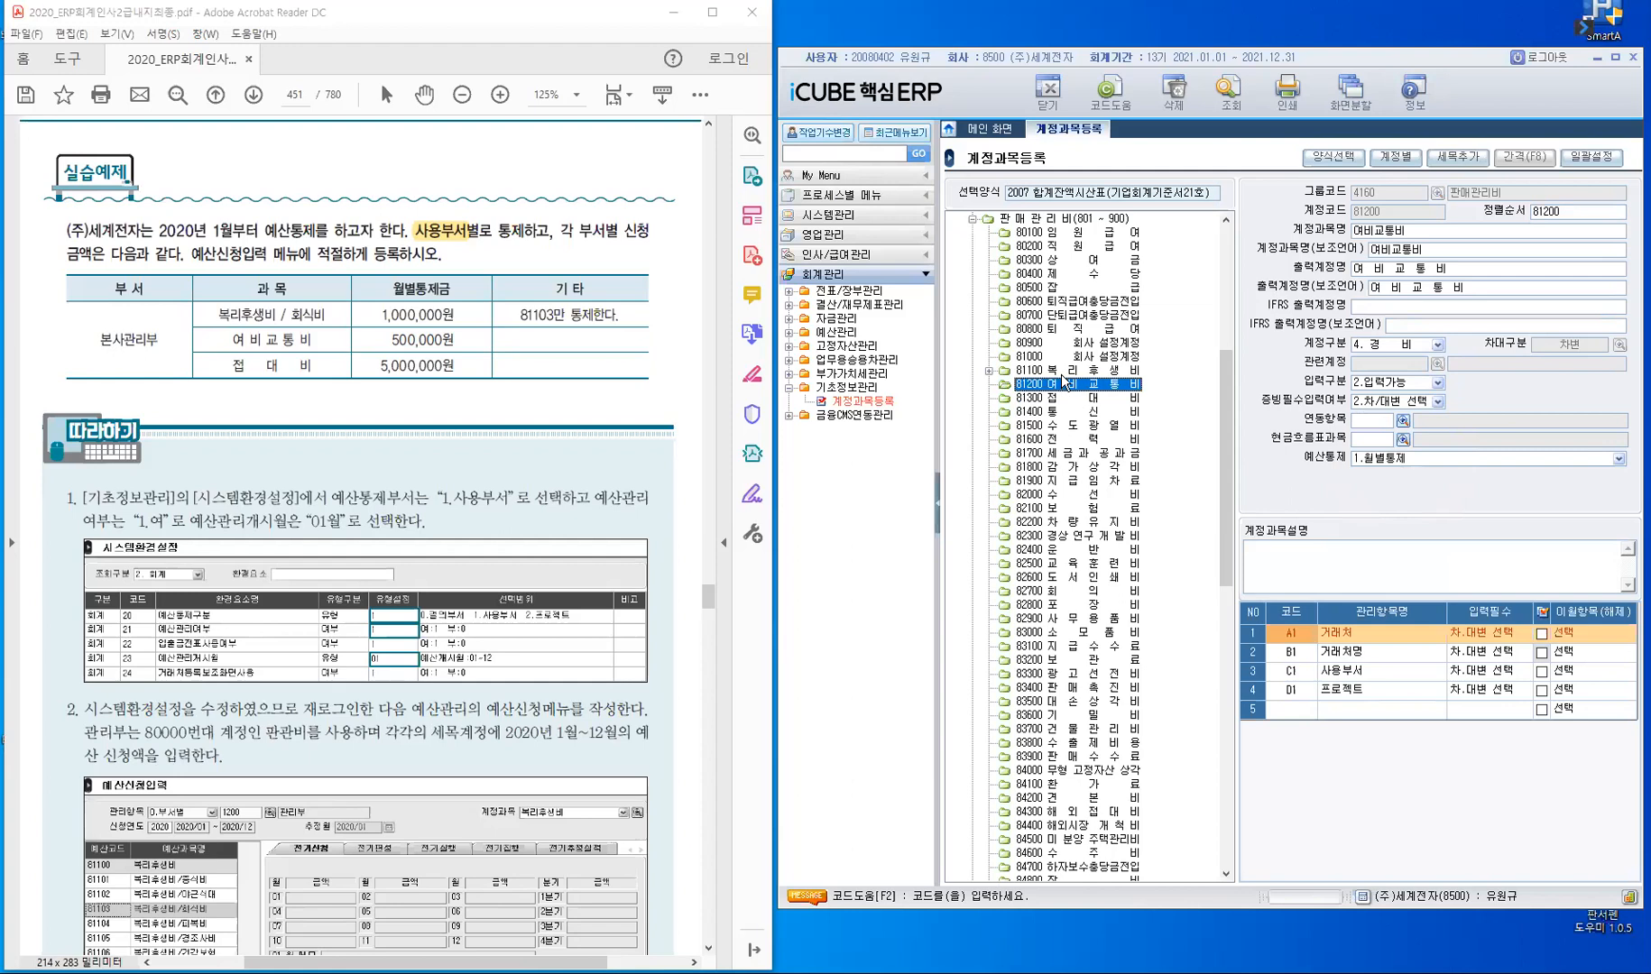
pyautogui.press('Up')
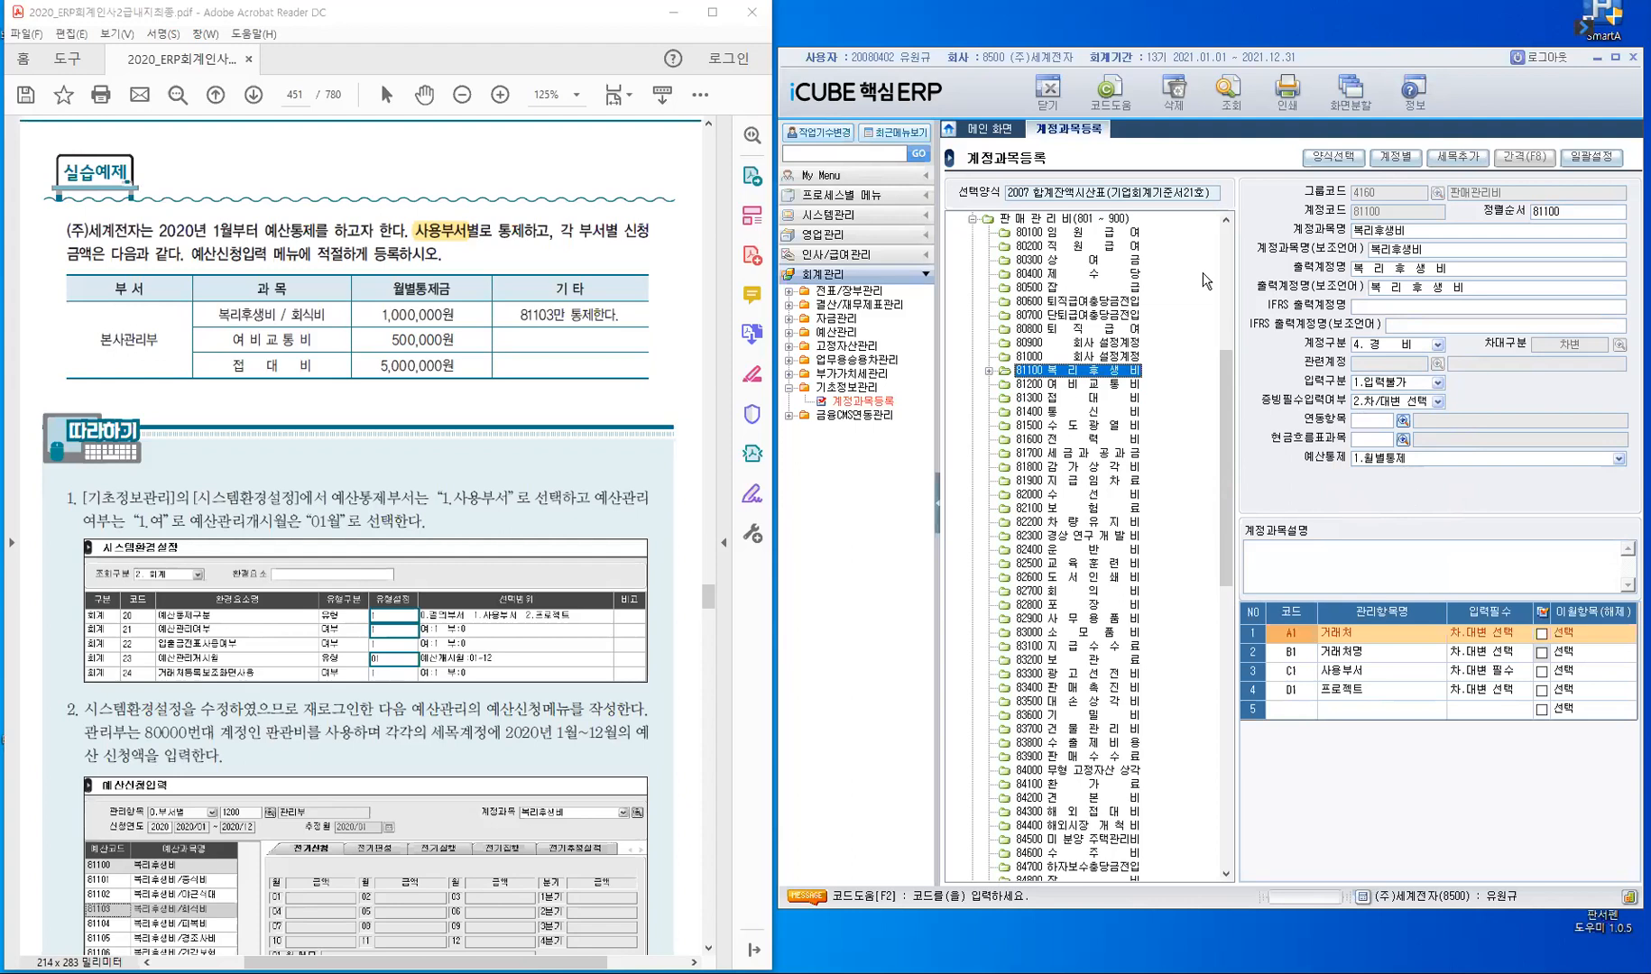
pyautogui.click(1046, 91)
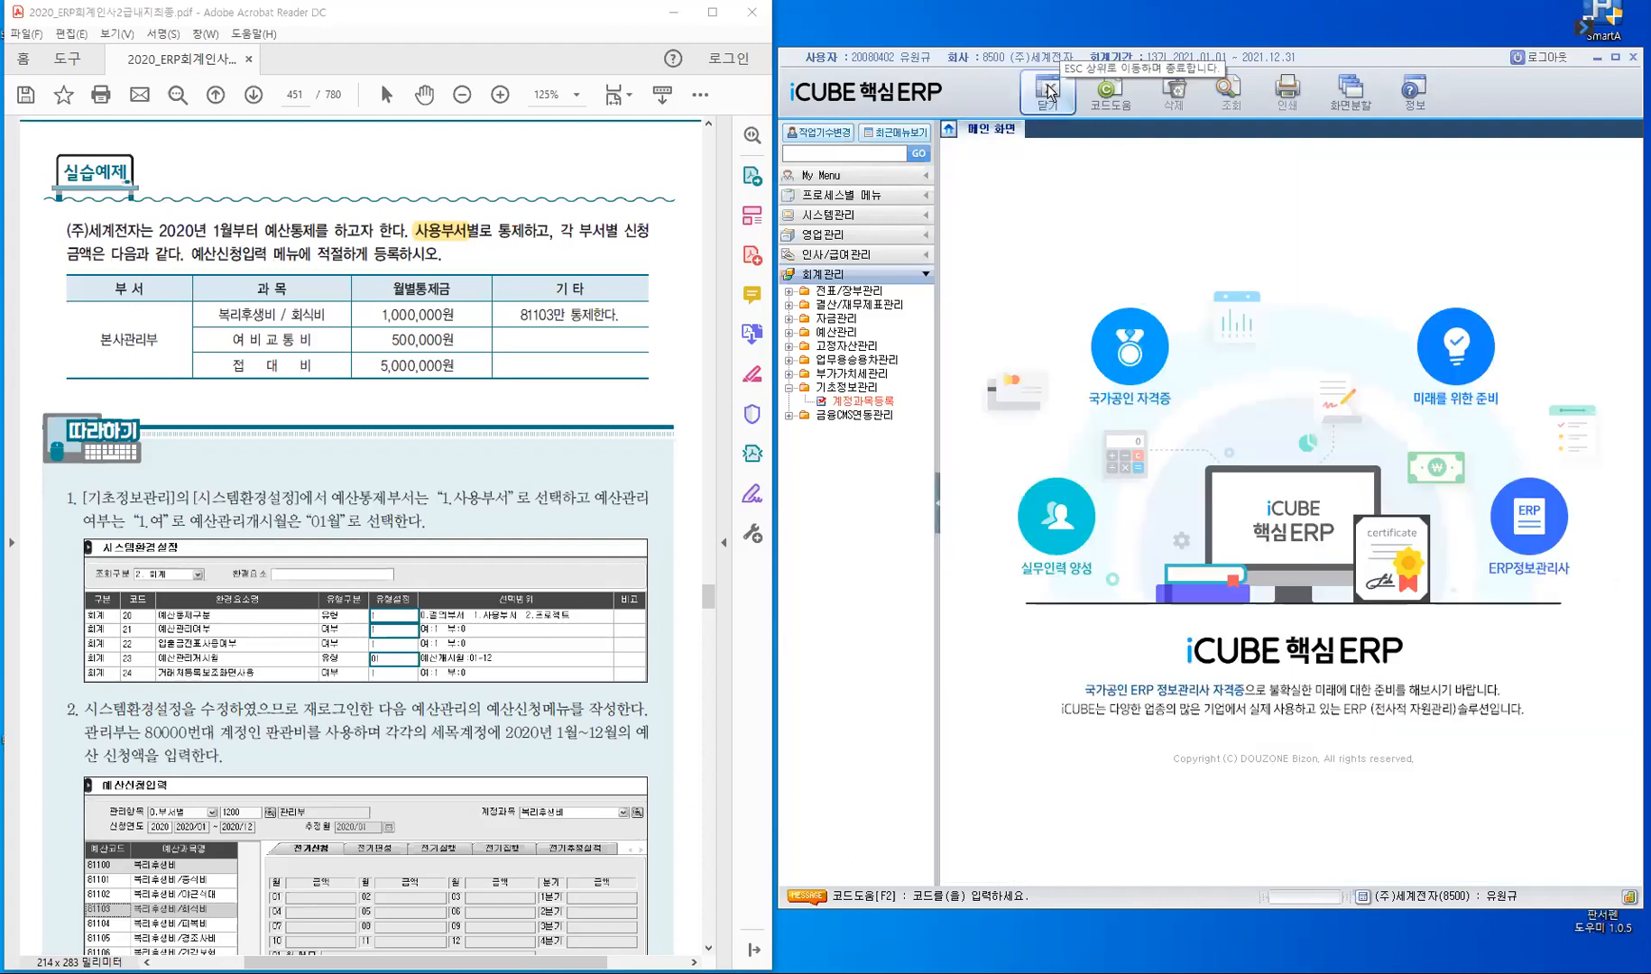
pyautogui.press('Escape')
# - Open 예산신청입력 under 회계관리's 예산관리
pyautogui.click(885, 536)
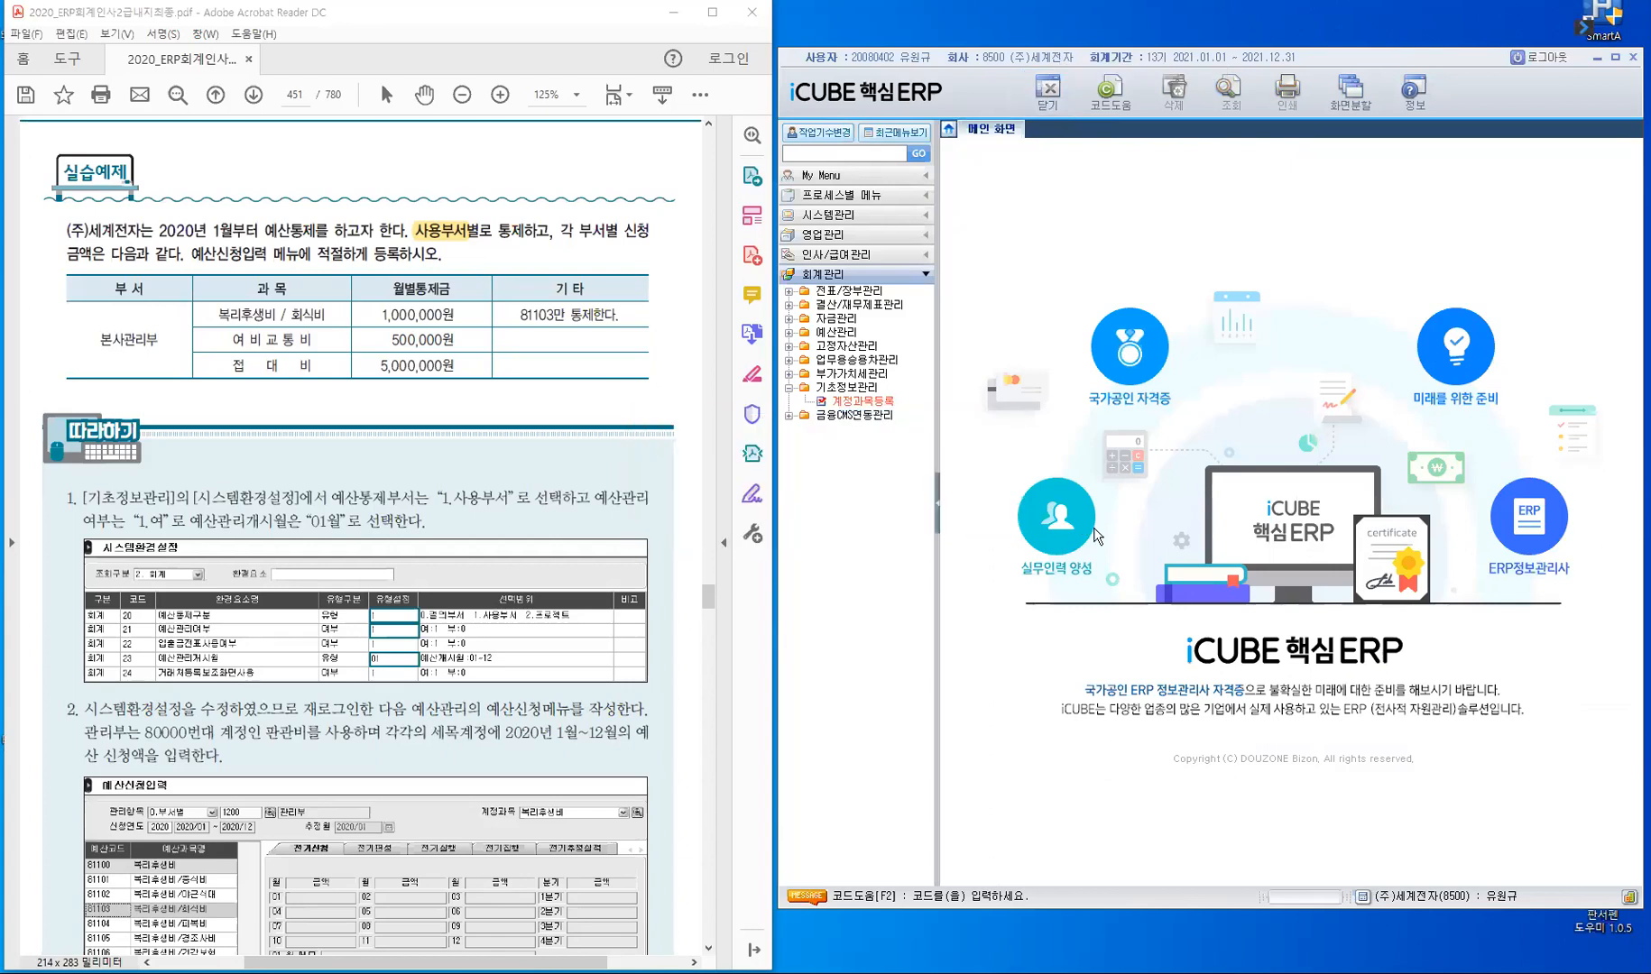
pyautogui.click(852, 336)
pyautogui.click(873, 348)
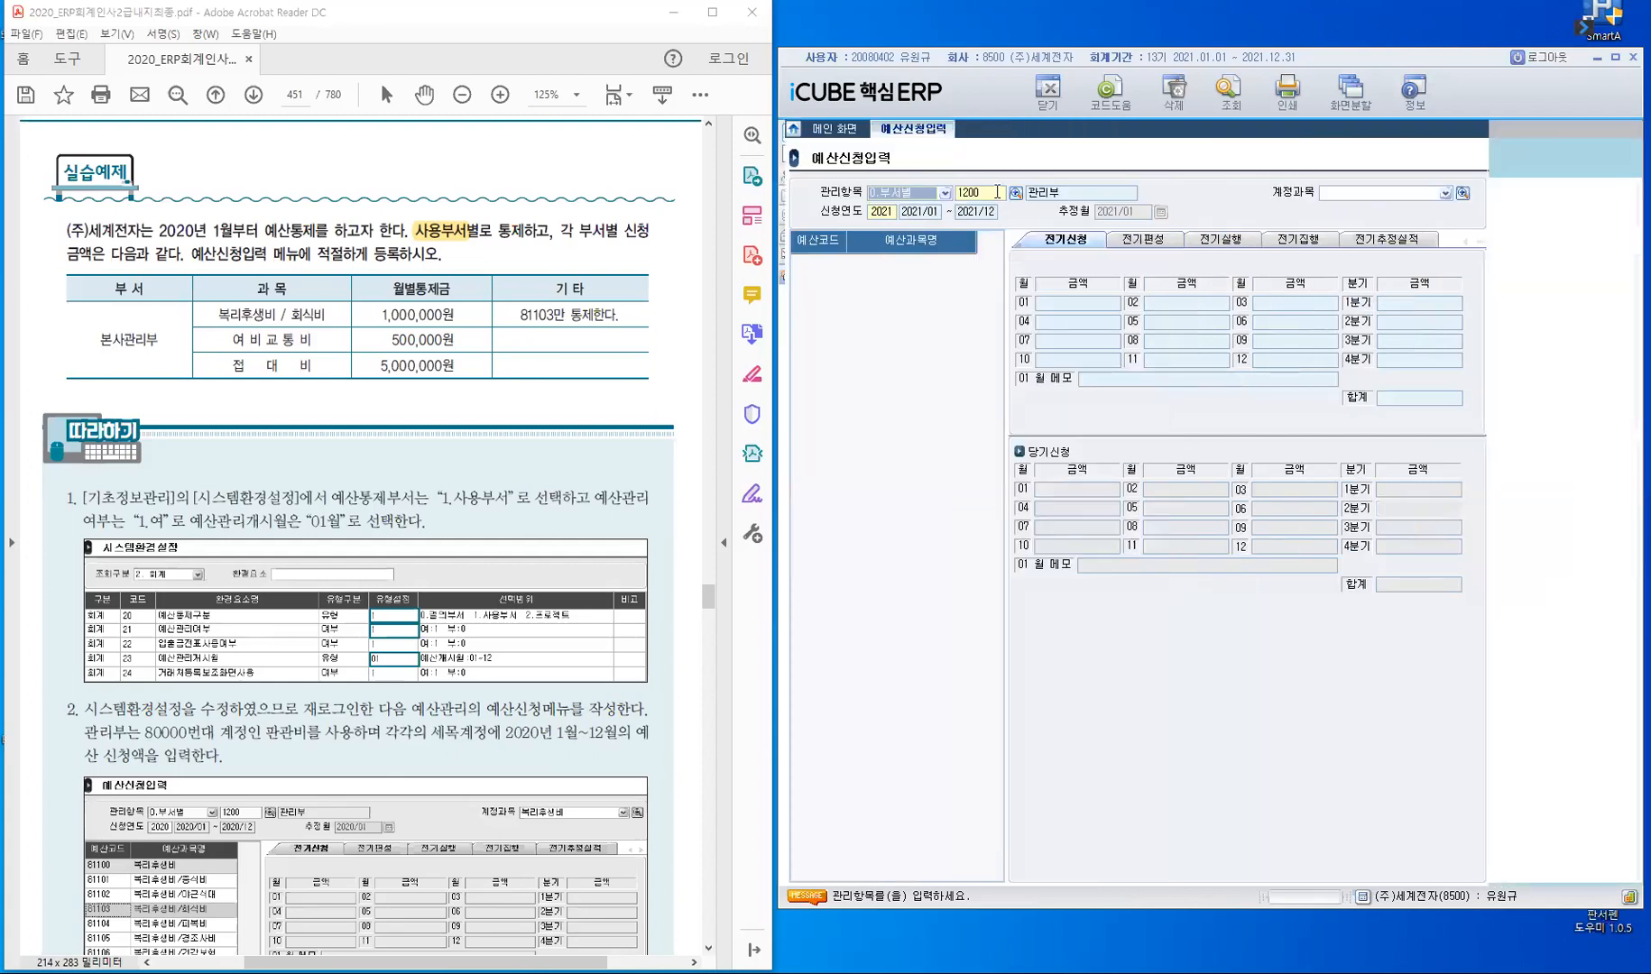
# - Load the 복리후생비 (81100) budget accounts for department 1200 관리부
pyautogui.click(993, 191)
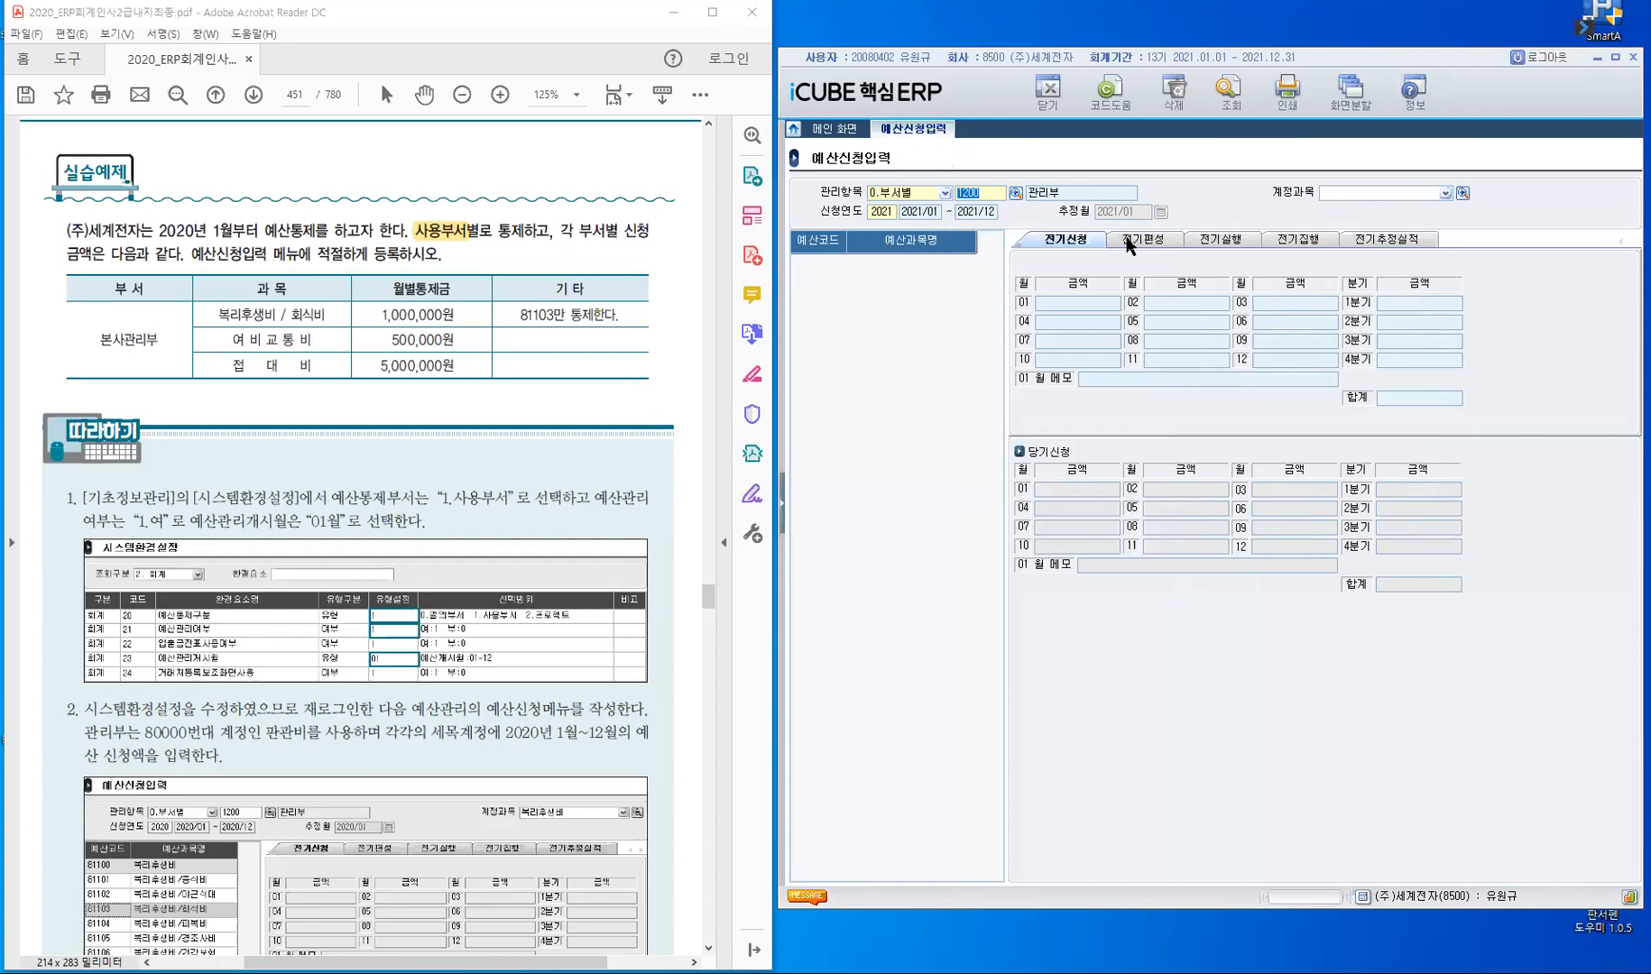
pyautogui.click(1398, 192)
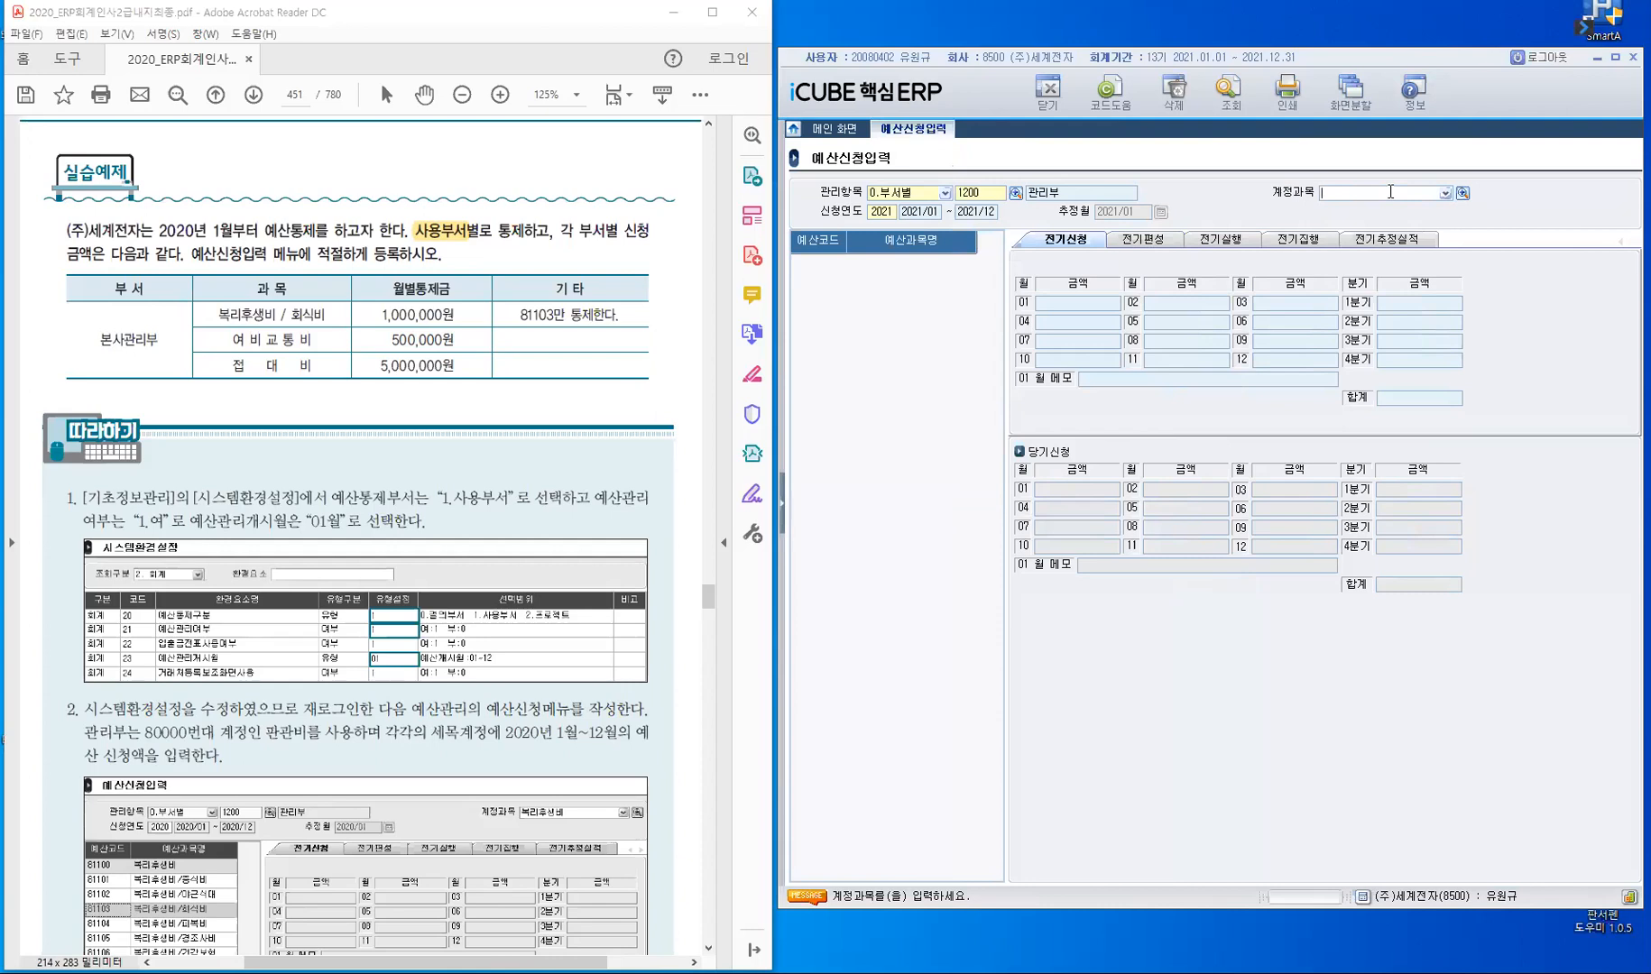
pyautogui.write('81100')
pyautogui.press('Return')
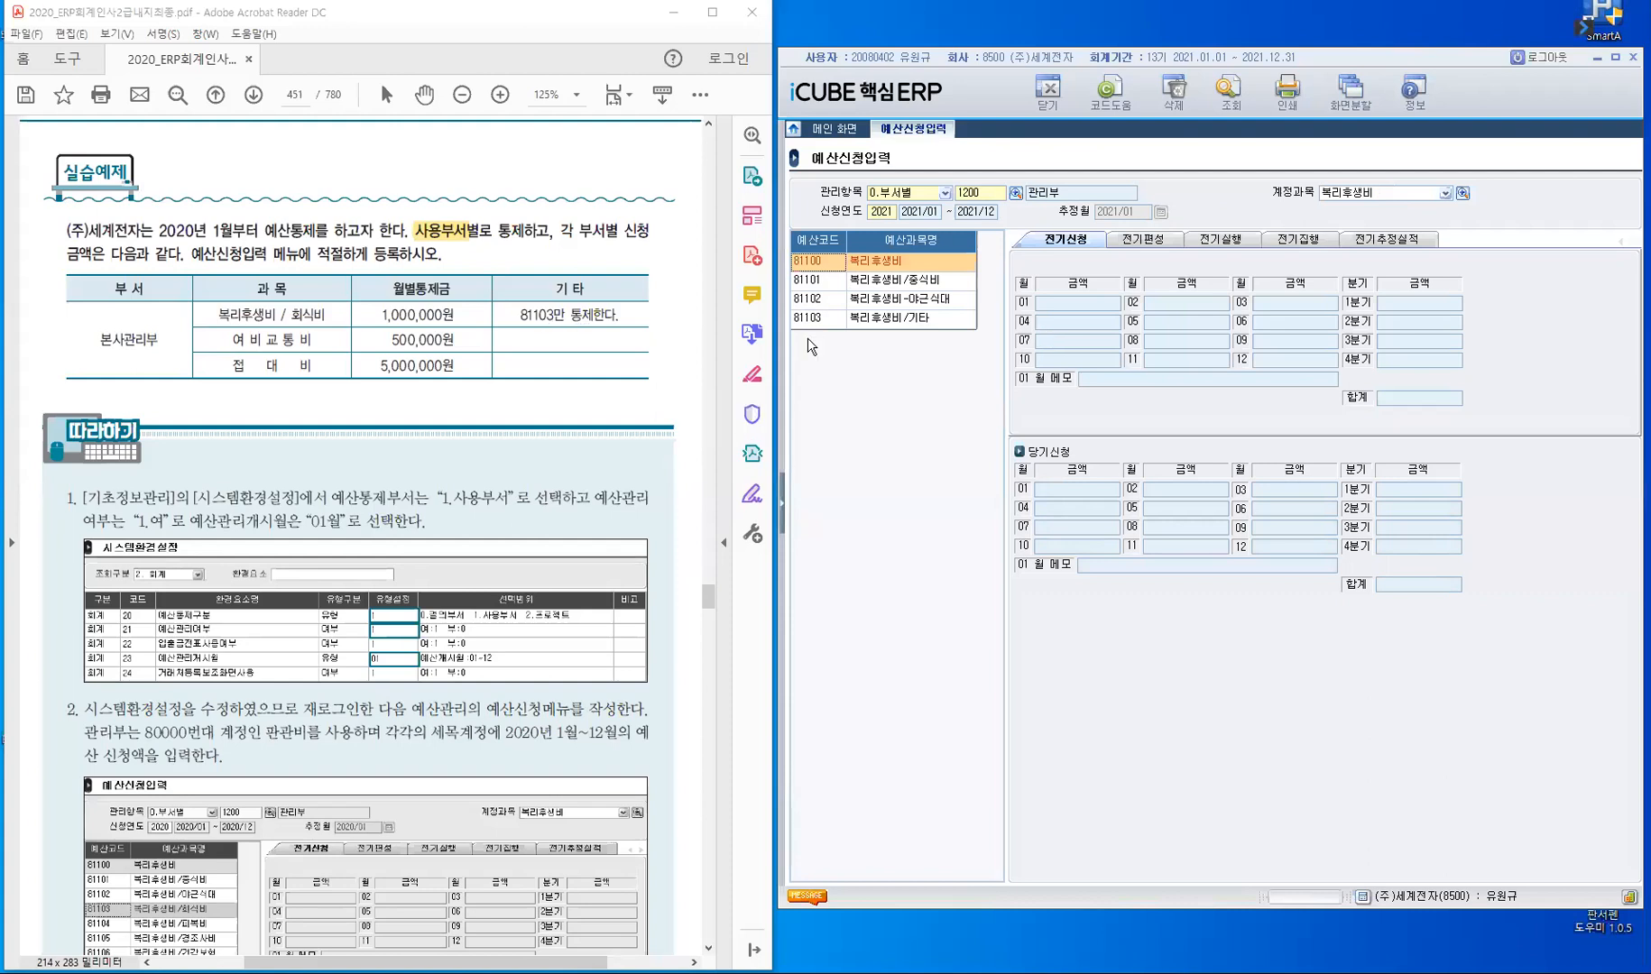
# - Select 81101 복리후생비/중식비 and look through its prior-period budget, execution and estimated-result views
pyautogui.click(826, 283)
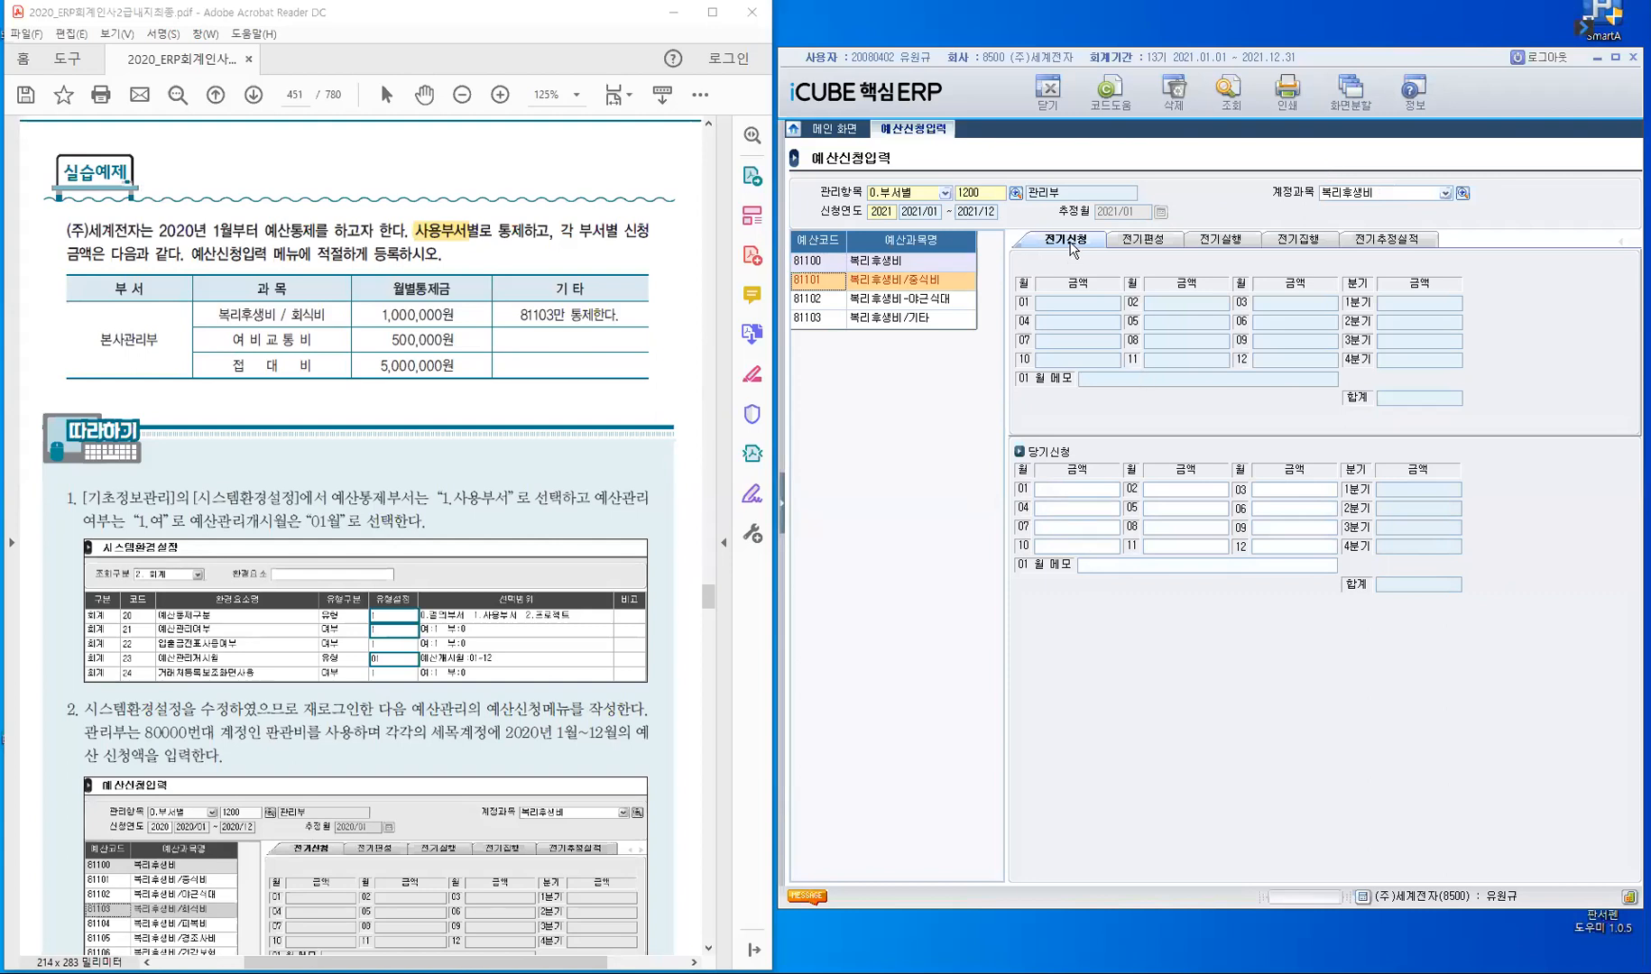
pyautogui.click(1154, 241)
pyautogui.click(1227, 241)
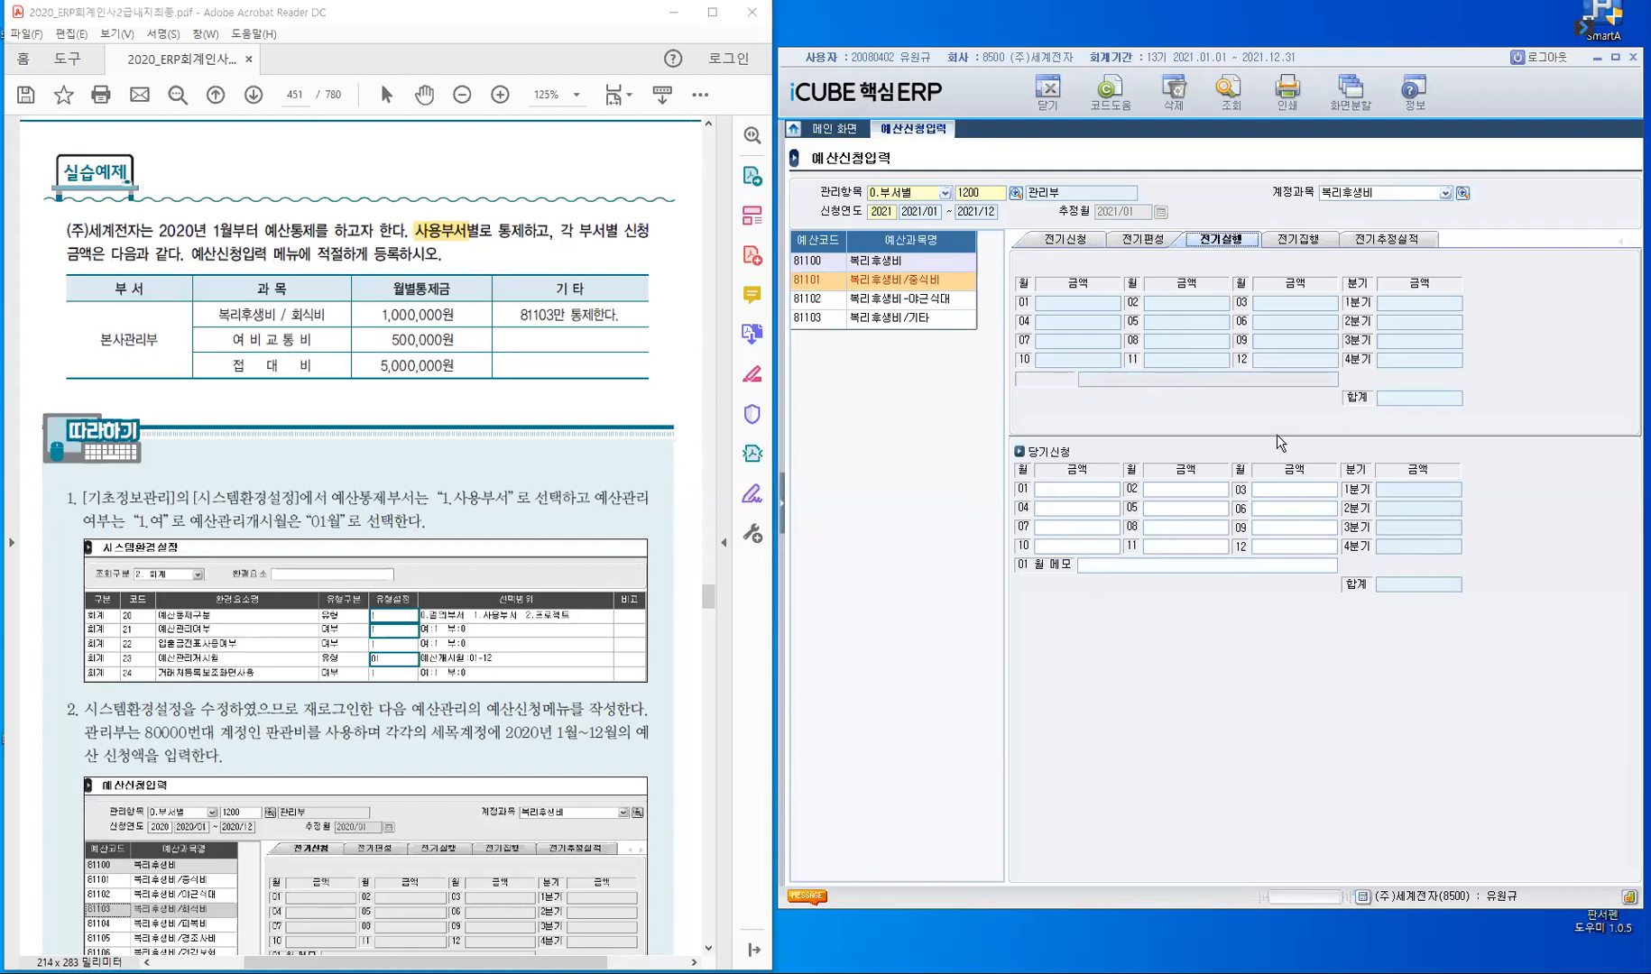
pyautogui.click(1317, 238)
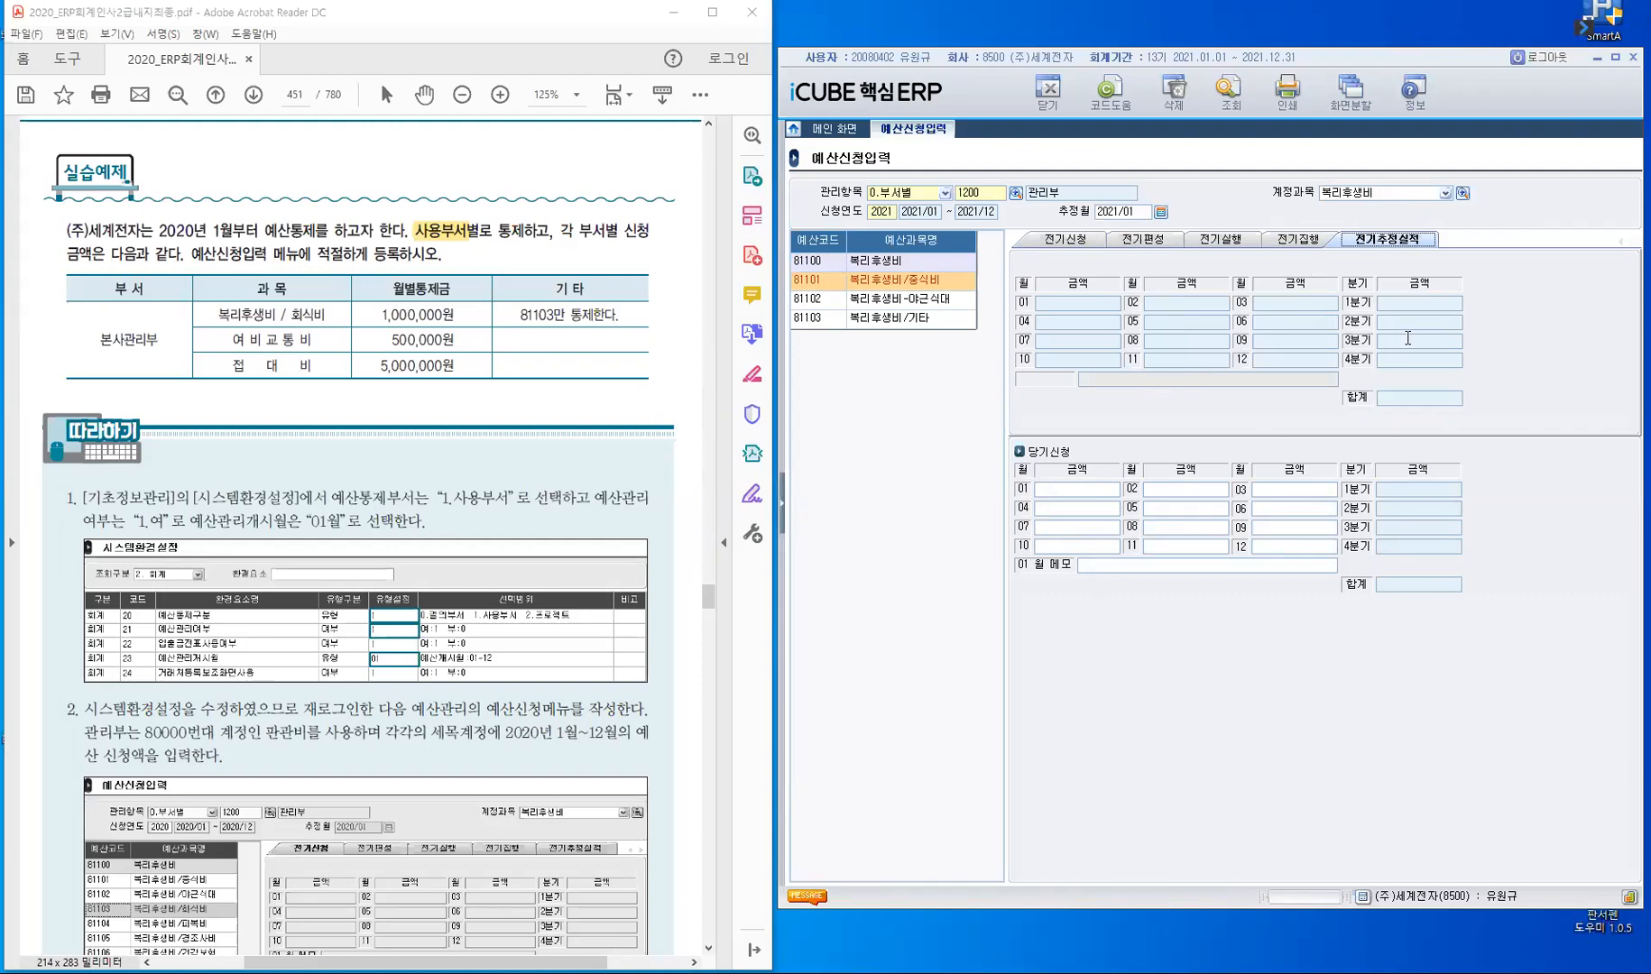
pyautogui.click(1078, 240)
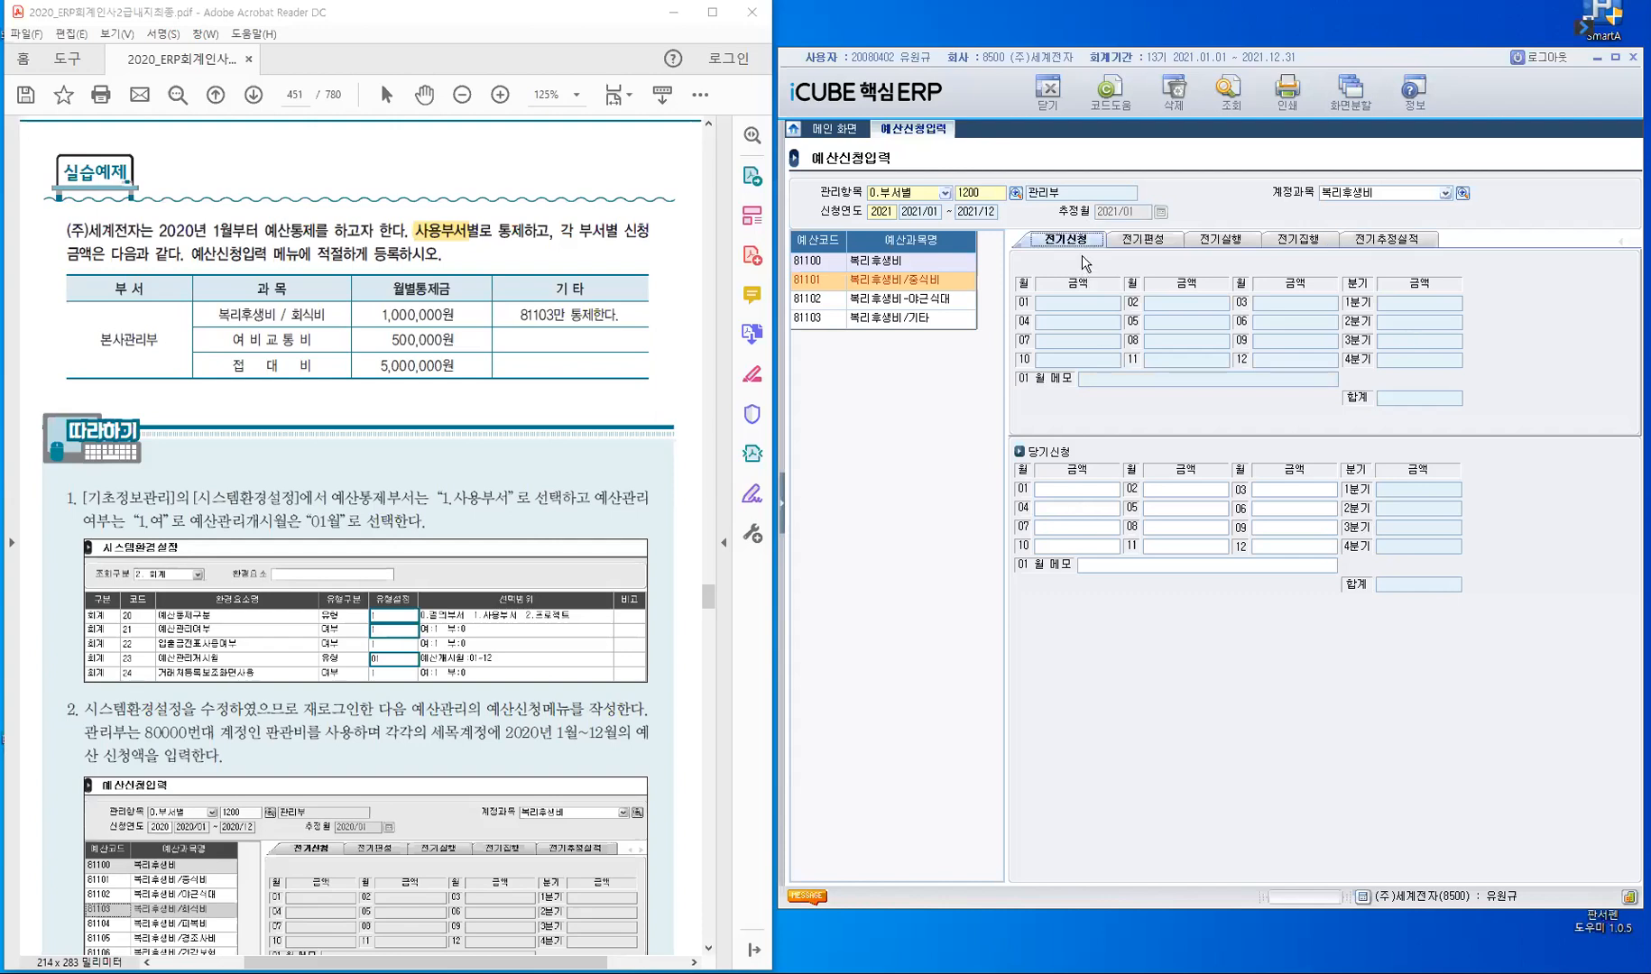
# - Enter a current-period request of 1,000,000 for each month from 01 to 12 for 81101 복리후생비/중식비
pyautogui.click(1078, 490)
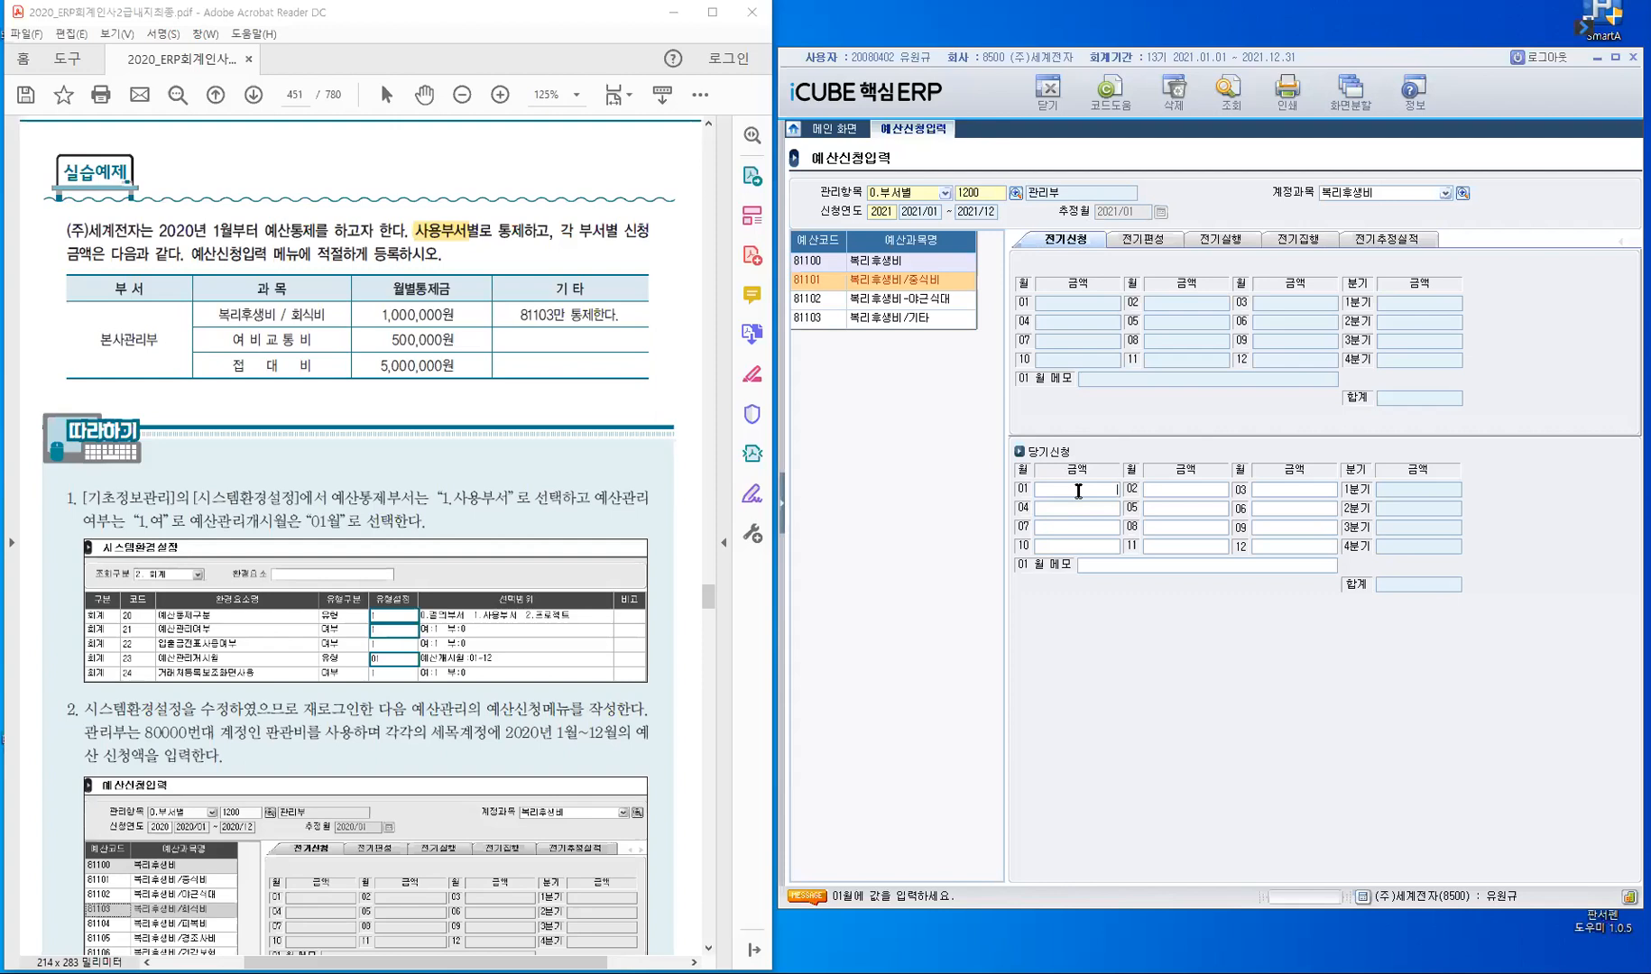
pyautogui.write('1000000')
pyautogui.press('Return')
pyautogui.write('1000000')
pyautogui.press('Return')
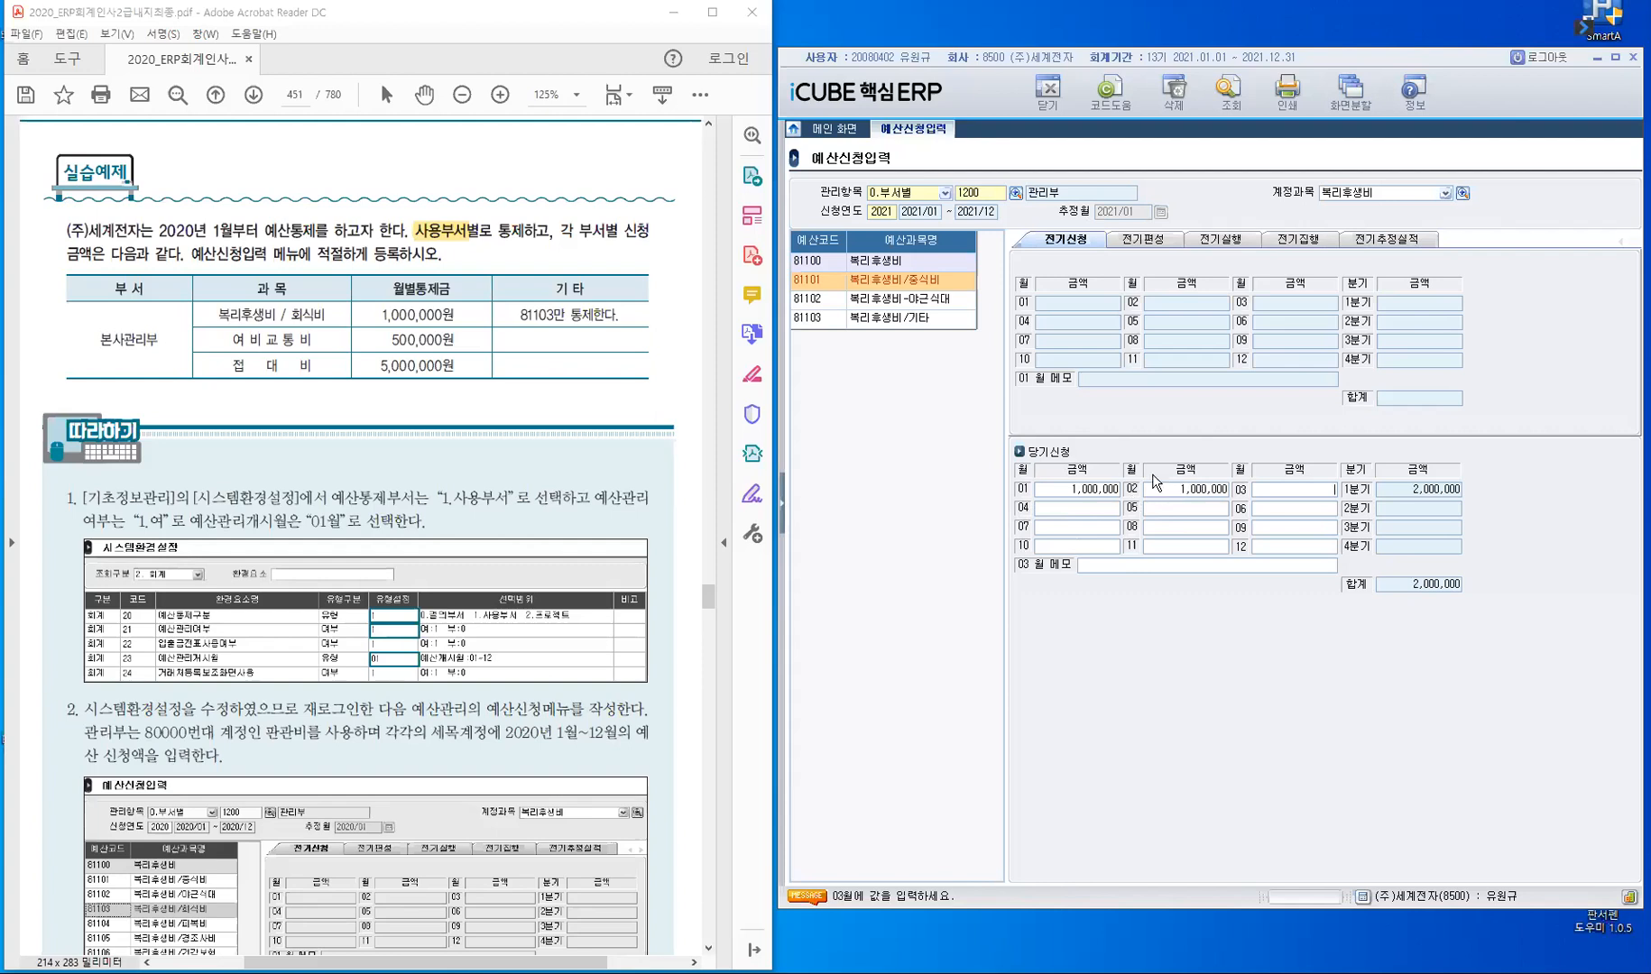
pyautogui.write('1,000,000')
pyautogui.press('Return')
pyautogui.write('1000000')
pyautogui.press('Return')
pyautogui.write('10000001000')
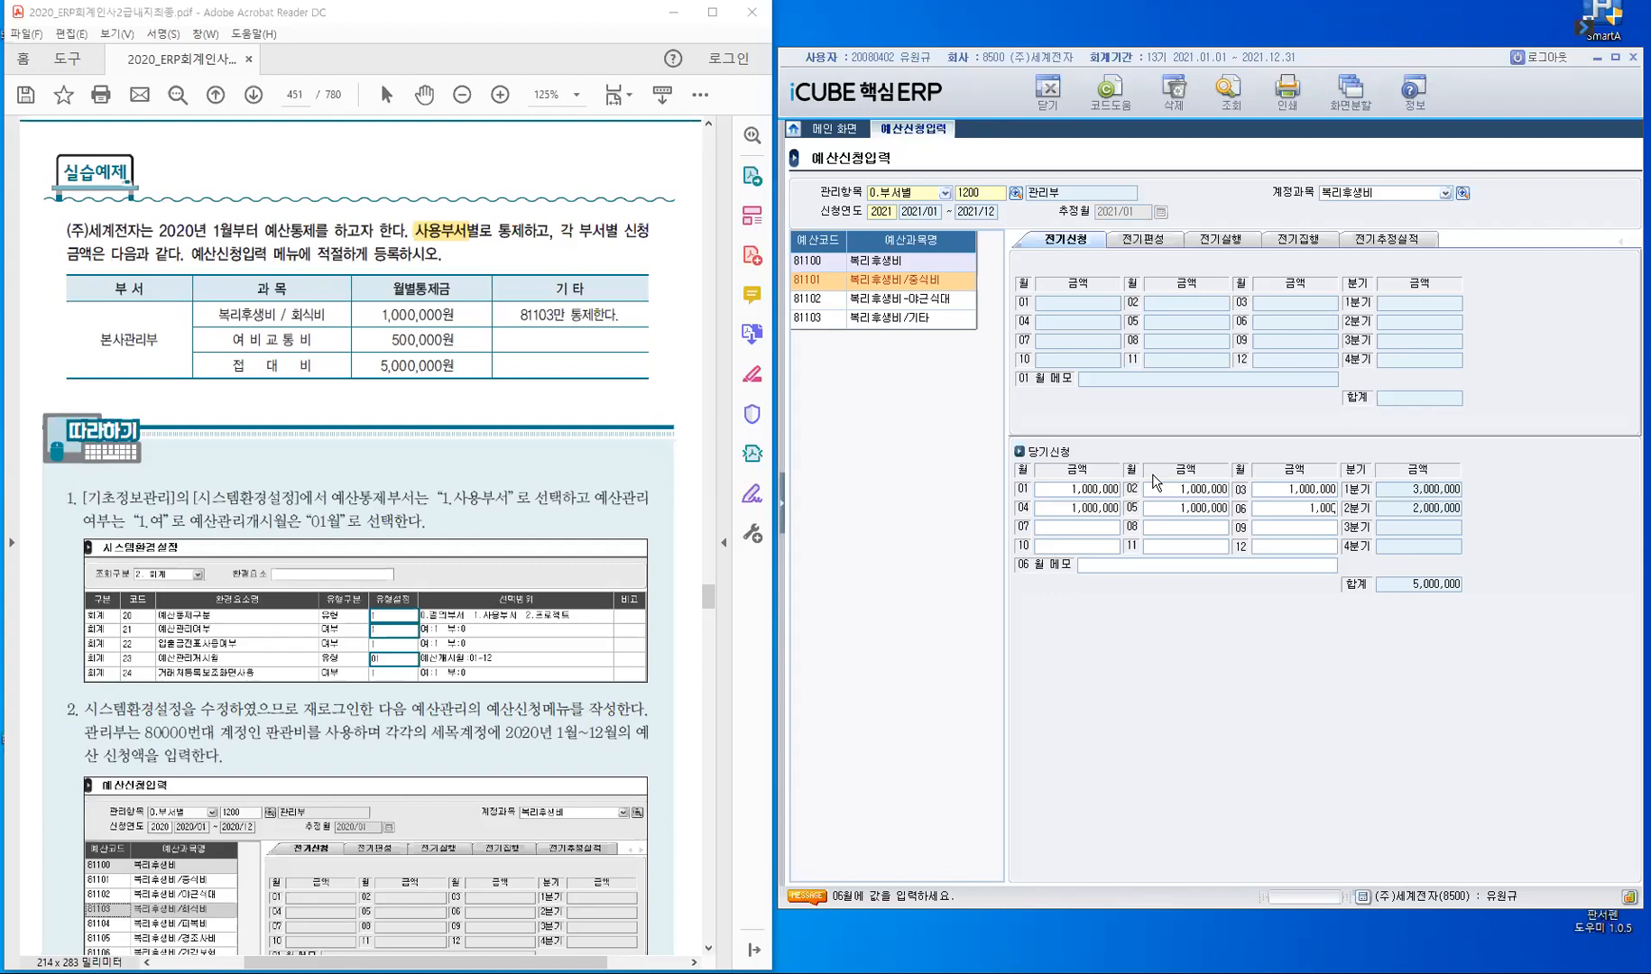
pyautogui.write('000')
pyautogui.write('1000000')
pyautogui.press('Return')
pyautogui.write('1000000')
pyautogui.press('Return')
pyautogui.write('1,000,000')
pyautogui.press('Return')
pyautogui.write('1000000')
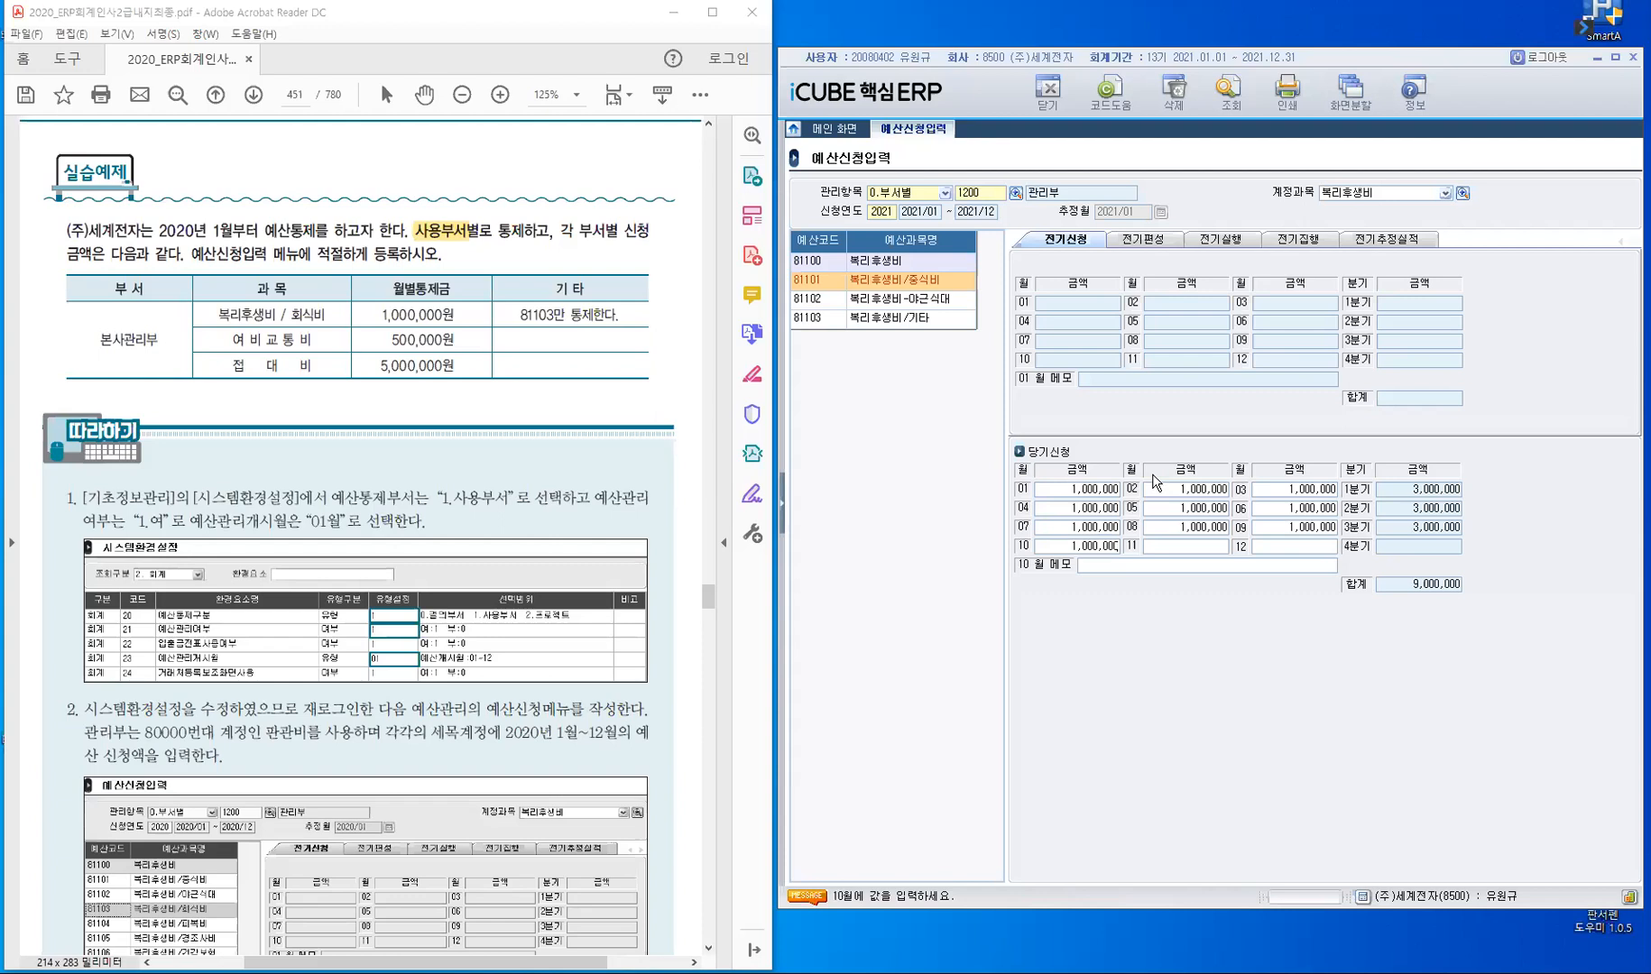
pyautogui.press('Return')
pyautogui.write('1,000,000')
pyautogui.press('Return')
pyautogui.write('1000000')
pyautogui.press('Return')
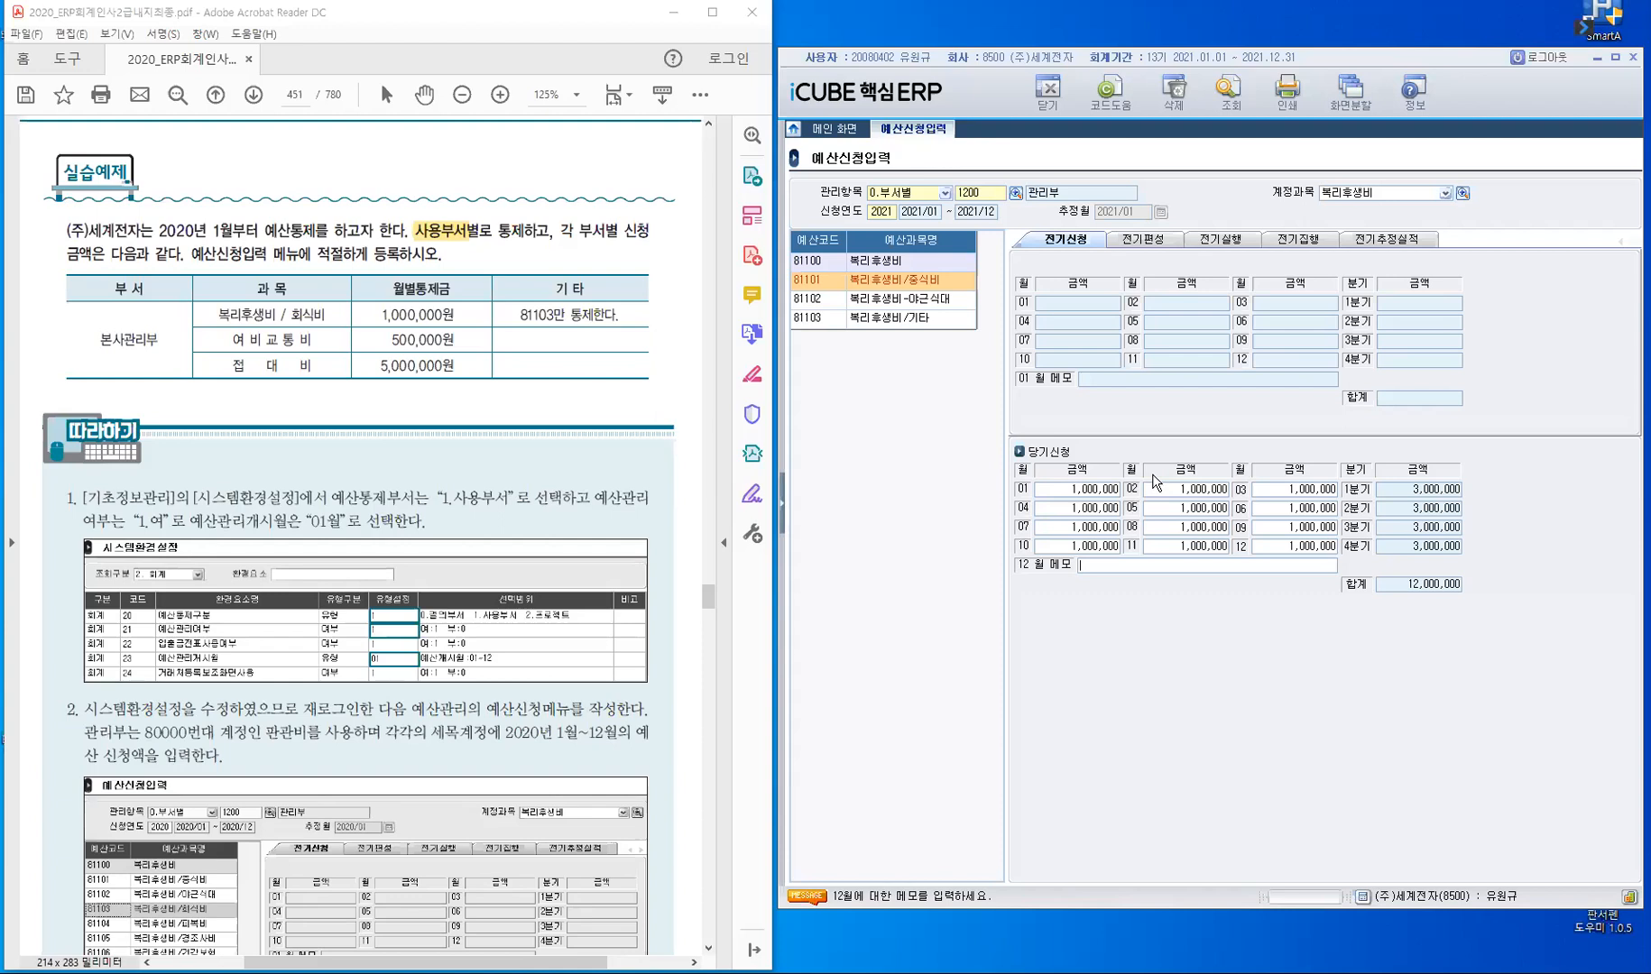
pyautogui.press('Return')
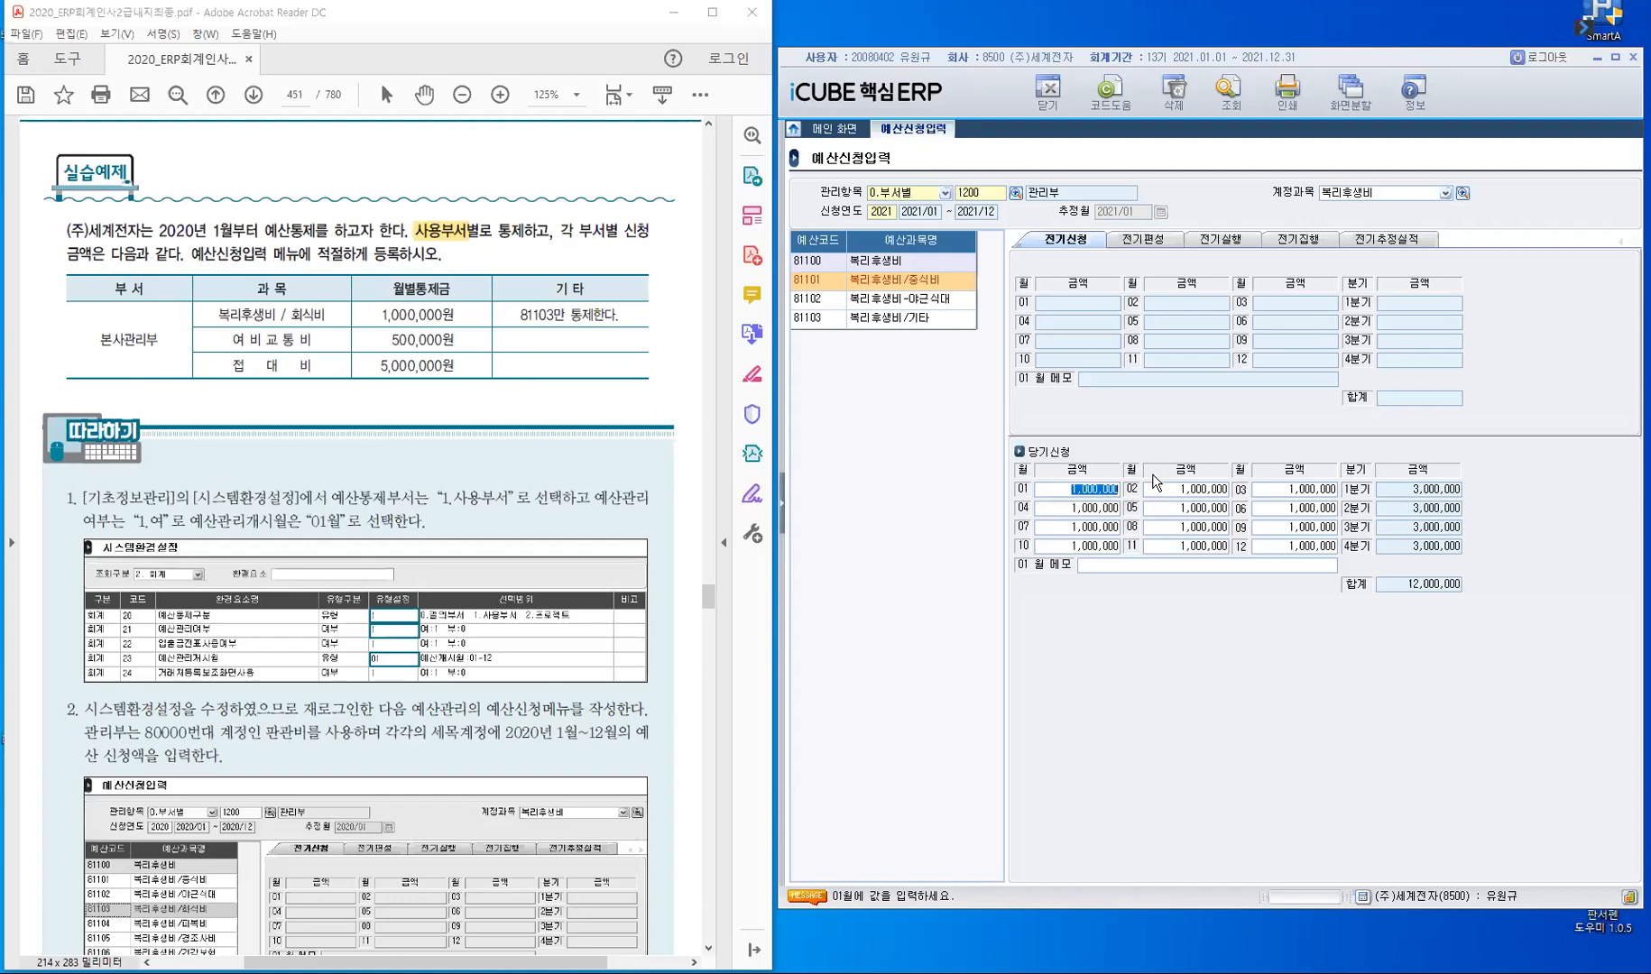
# - Save the 81101 복리후생비/중식비 request and check the stored amounts by switching to account 81102 and back
pyautogui.click(1159, 240)
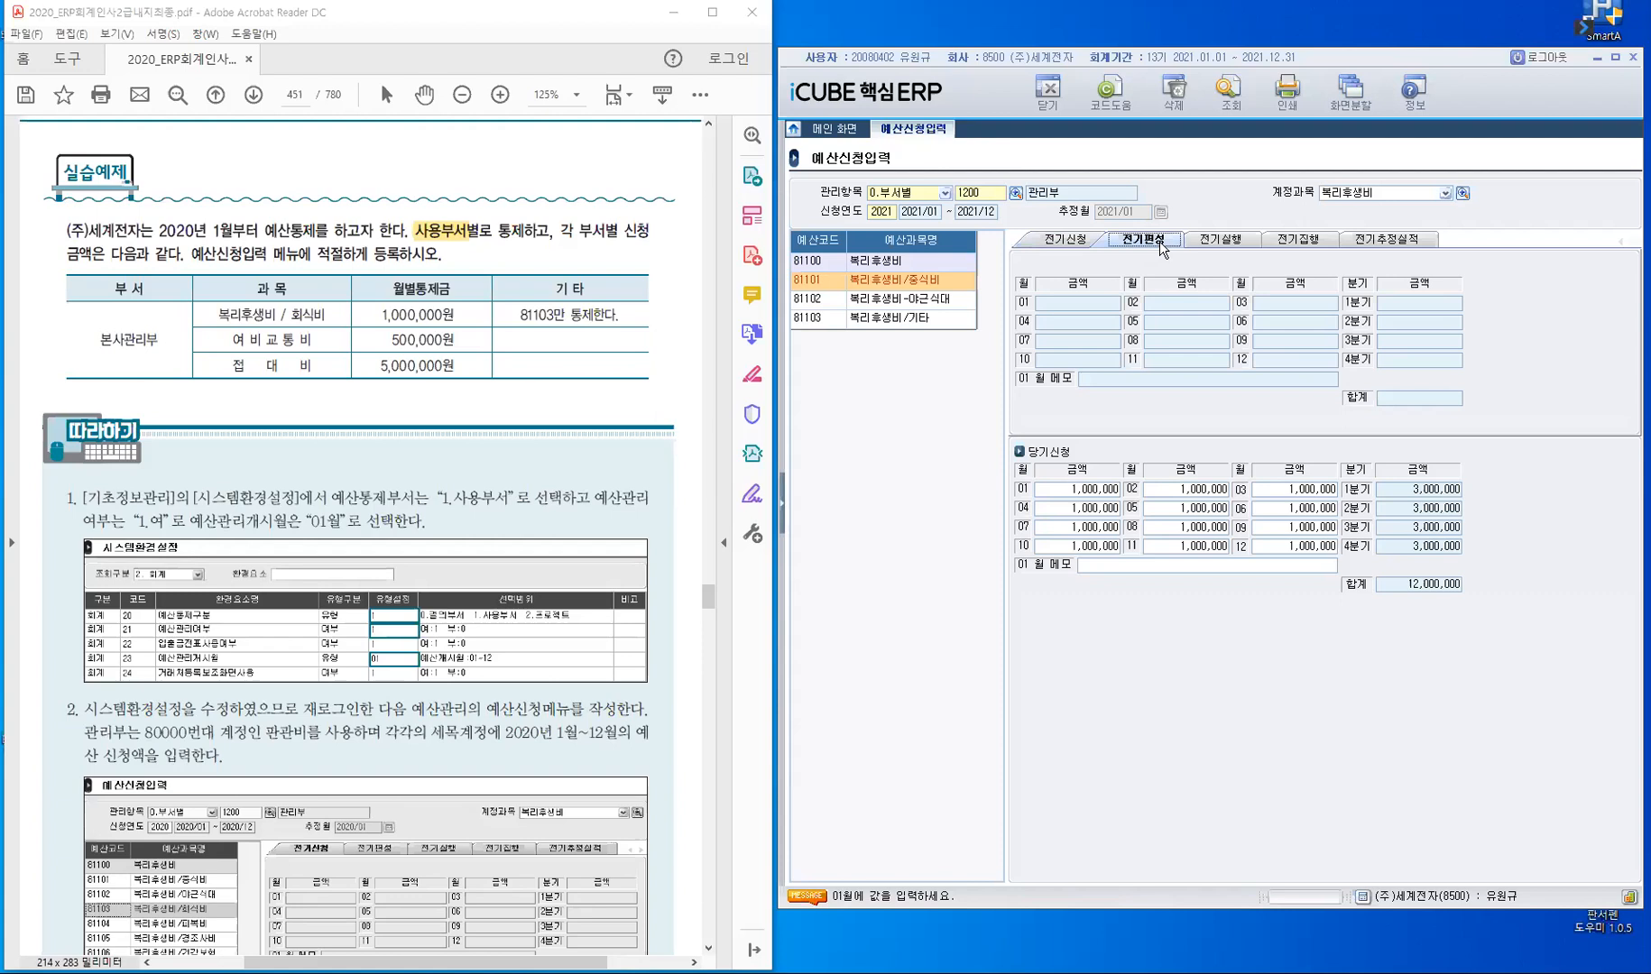
pyautogui.click(1064, 245)
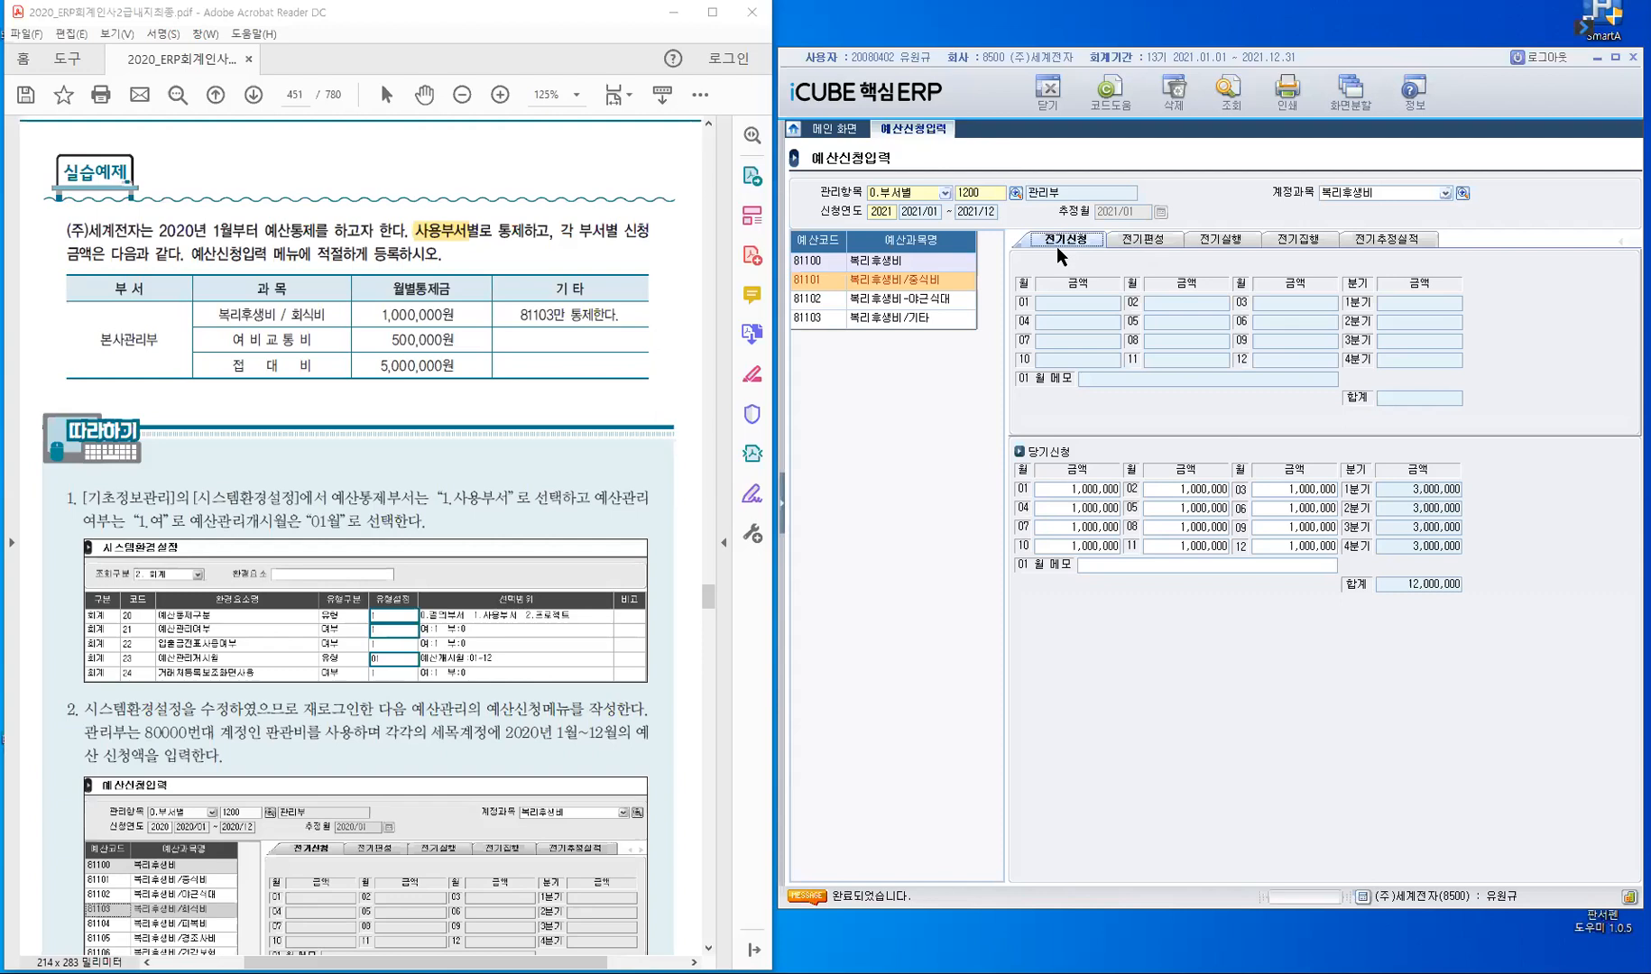
pyautogui.click(1143, 239)
pyautogui.click(1072, 243)
pyautogui.click(822, 300)
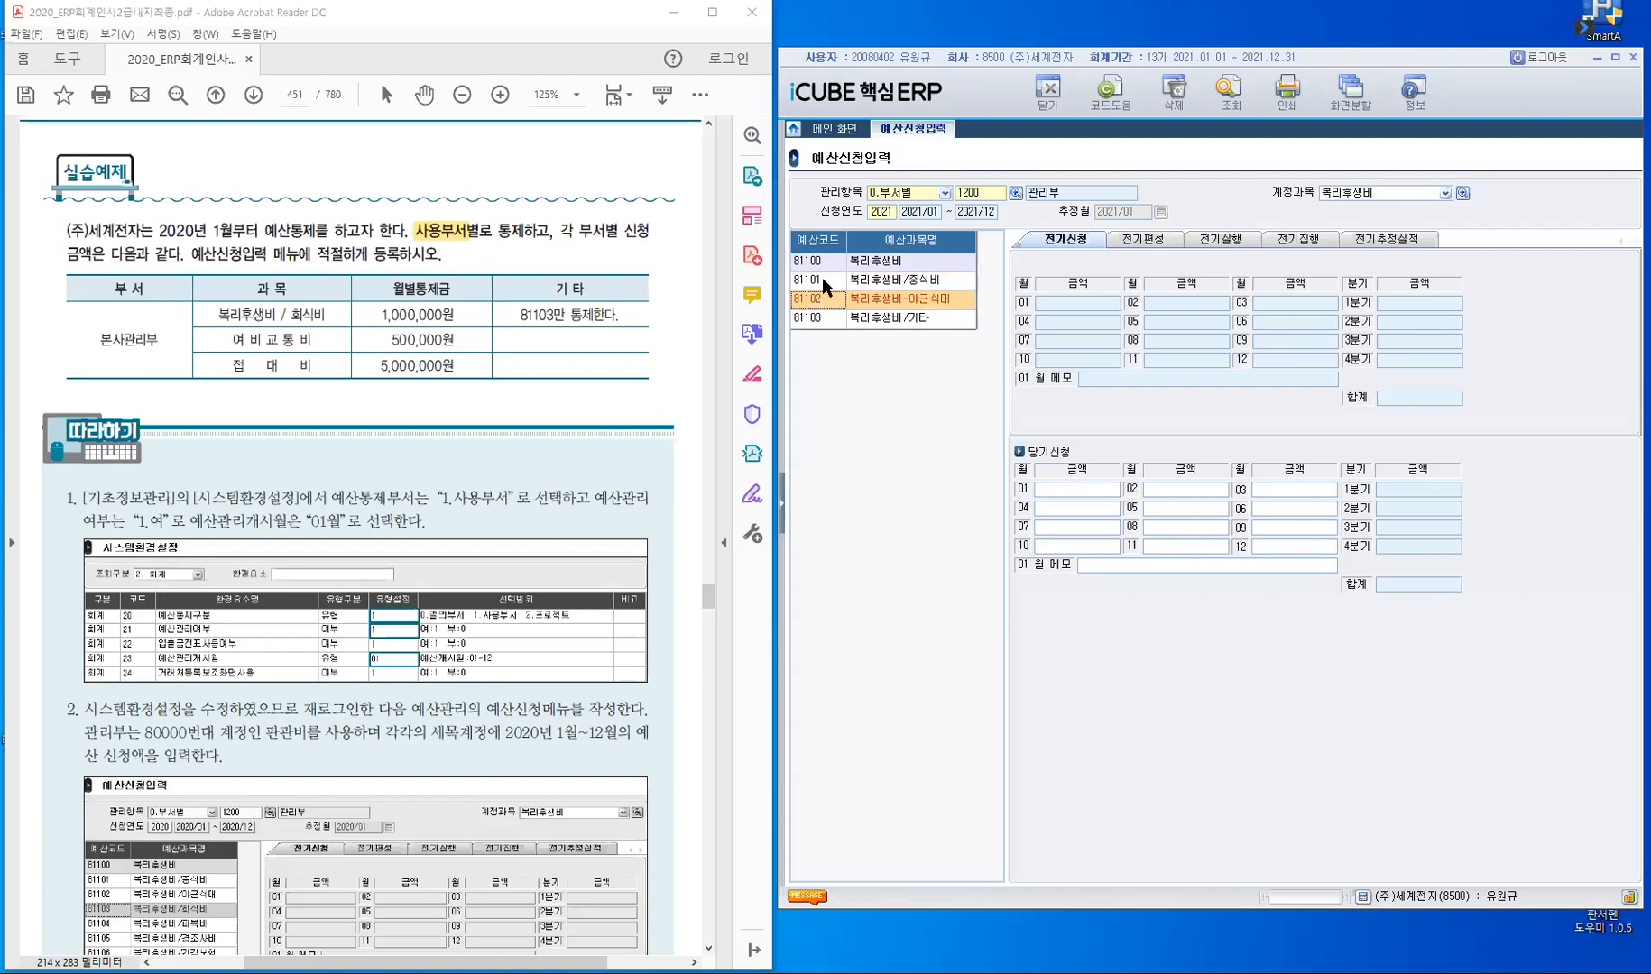
pyautogui.click(822, 279)
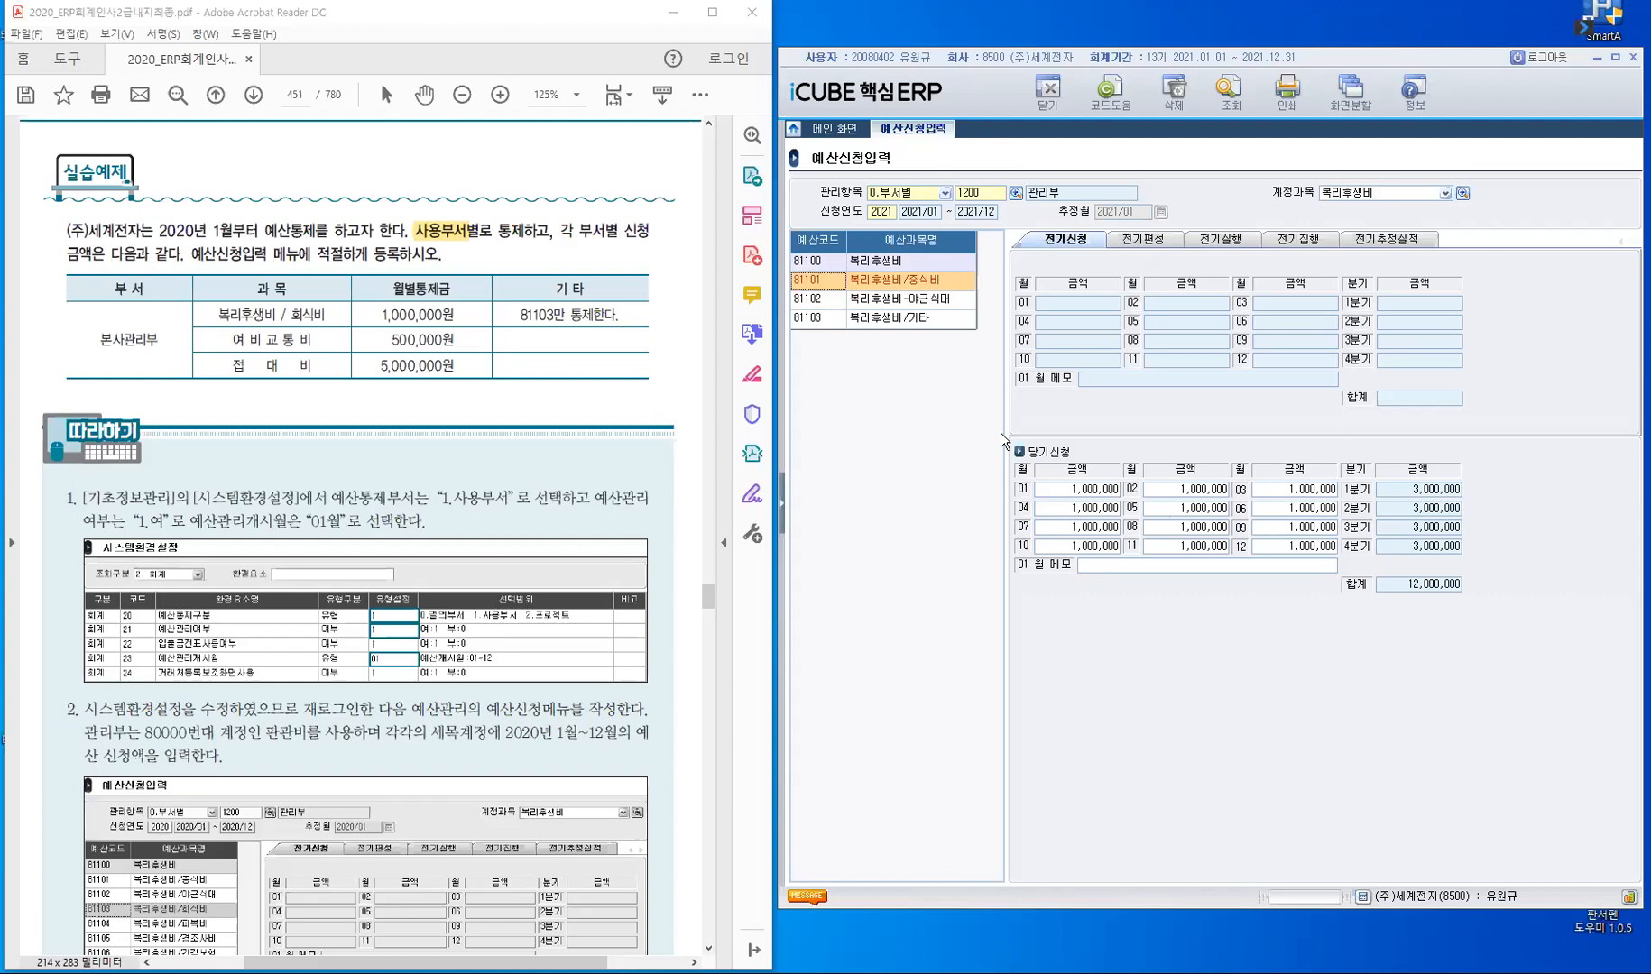
pyautogui.click(1152, 246)
# - Load account 81200 여비교통비 for department 관리부, ready for its monthly request amounts
pyautogui.click(1383, 193)
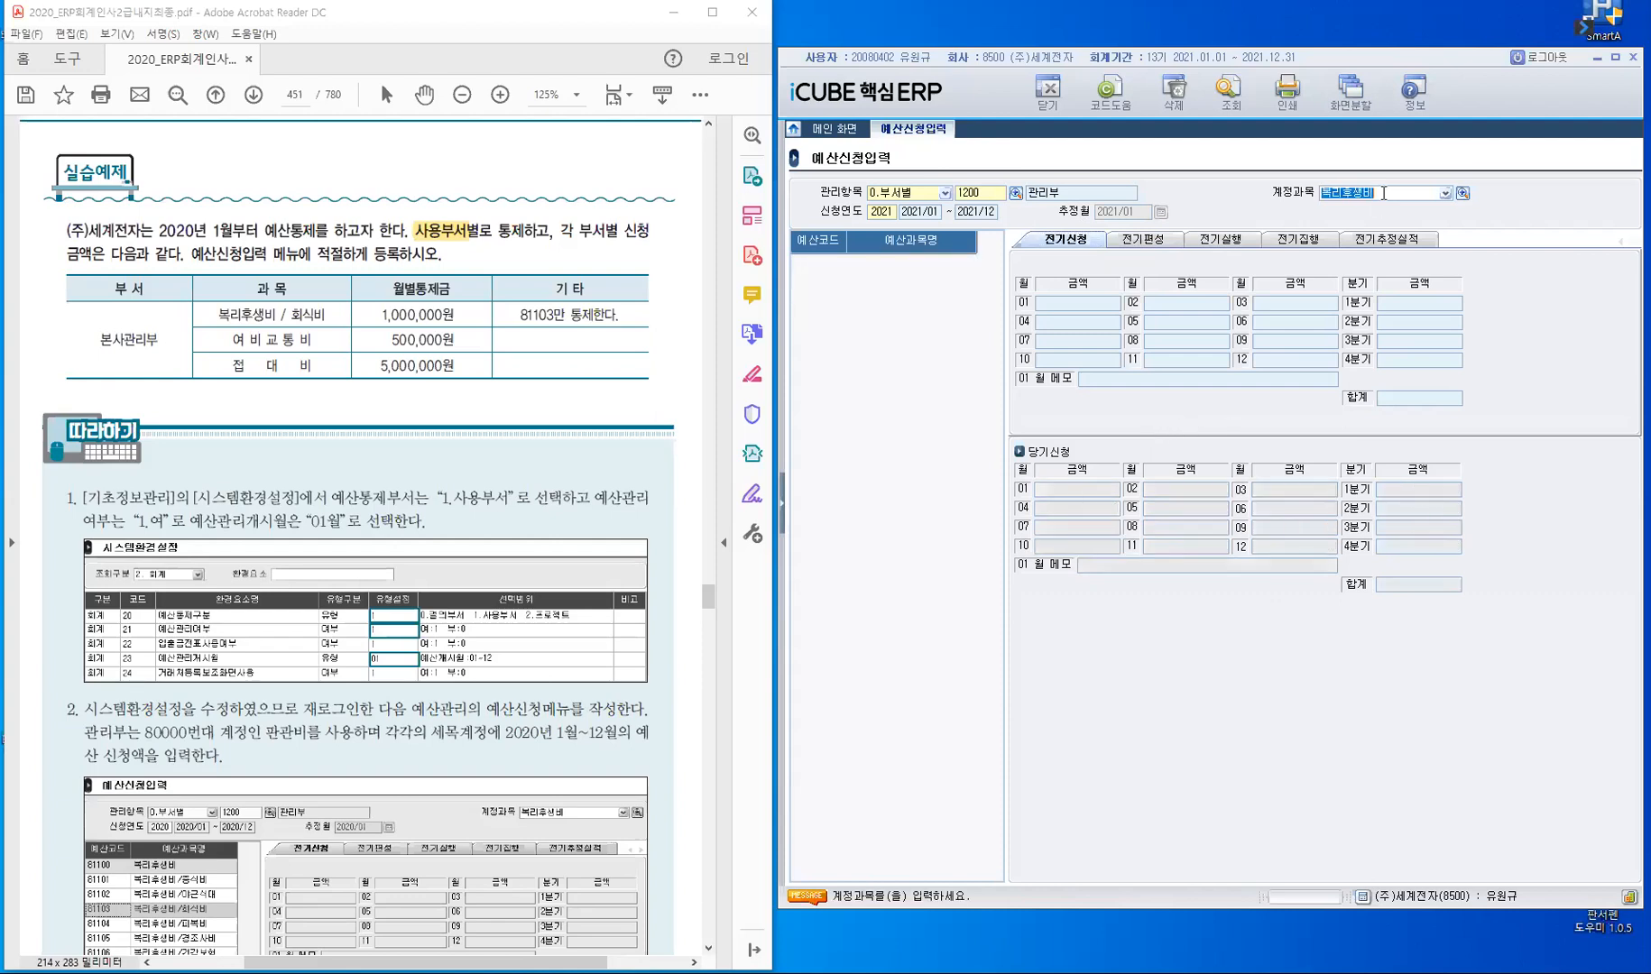
pyautogui.write('81')
pyautogui.press('Return')
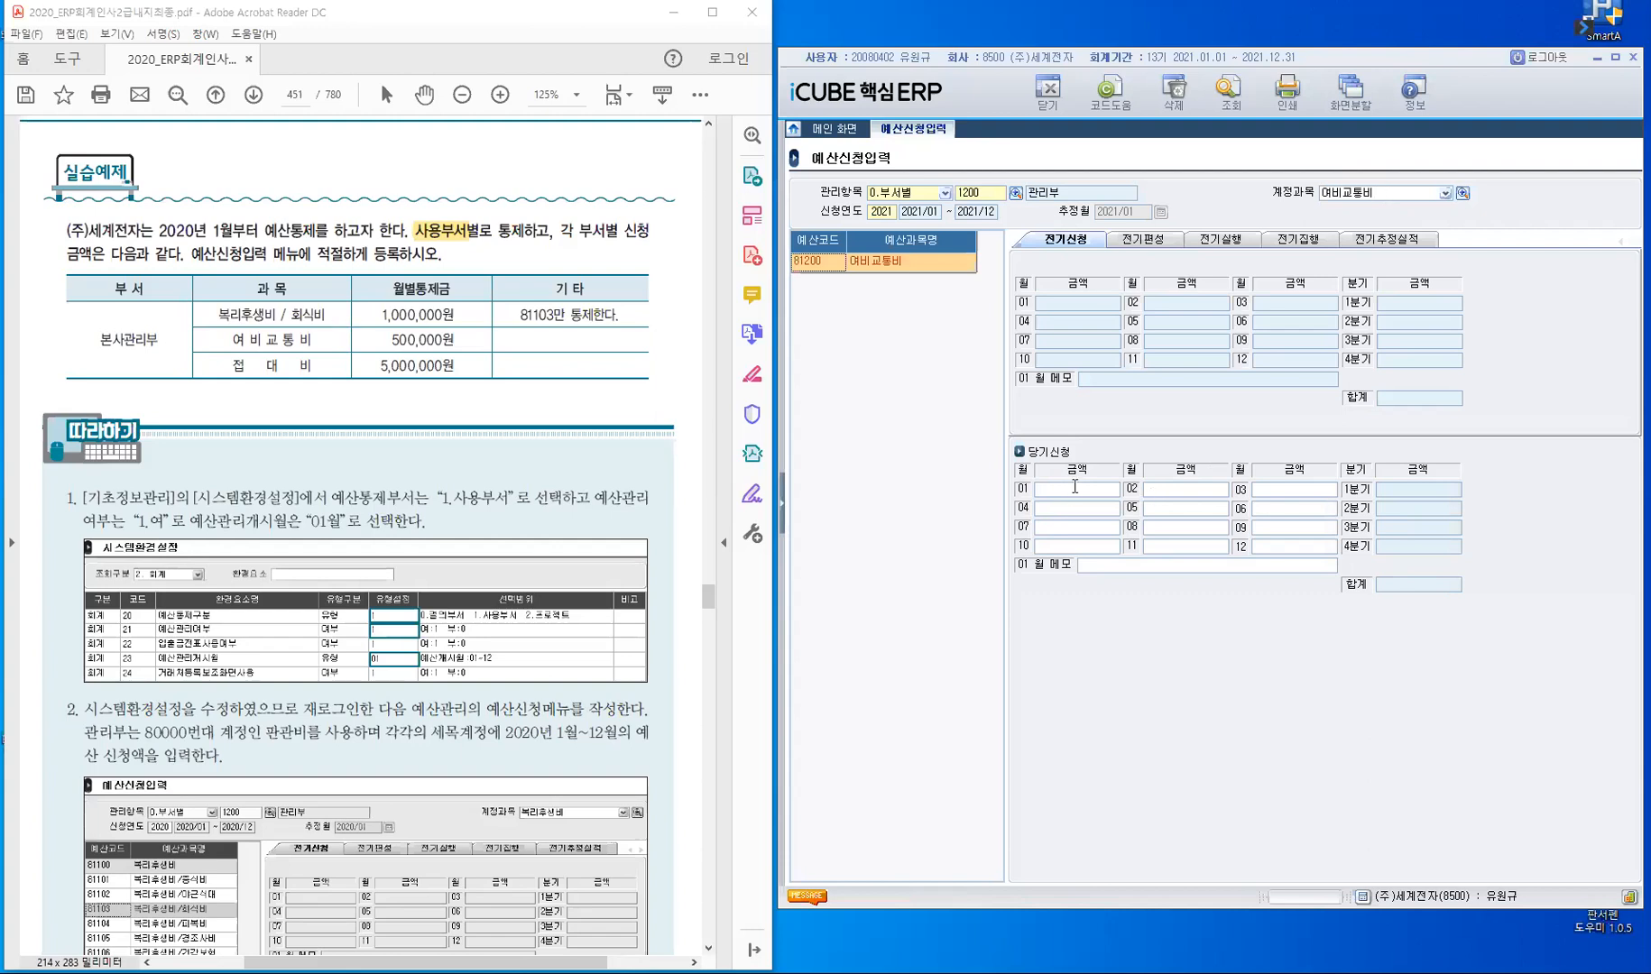
pyautogui.press('Return')
# - Enter a current-period request of 500,000 for each month from 01 to 12 for 여비교통비 and save it
pyautogui.write('5000000')
pyautogui.press('Return')
pyautogui.write('500,000')
pyautogui.press('Return')
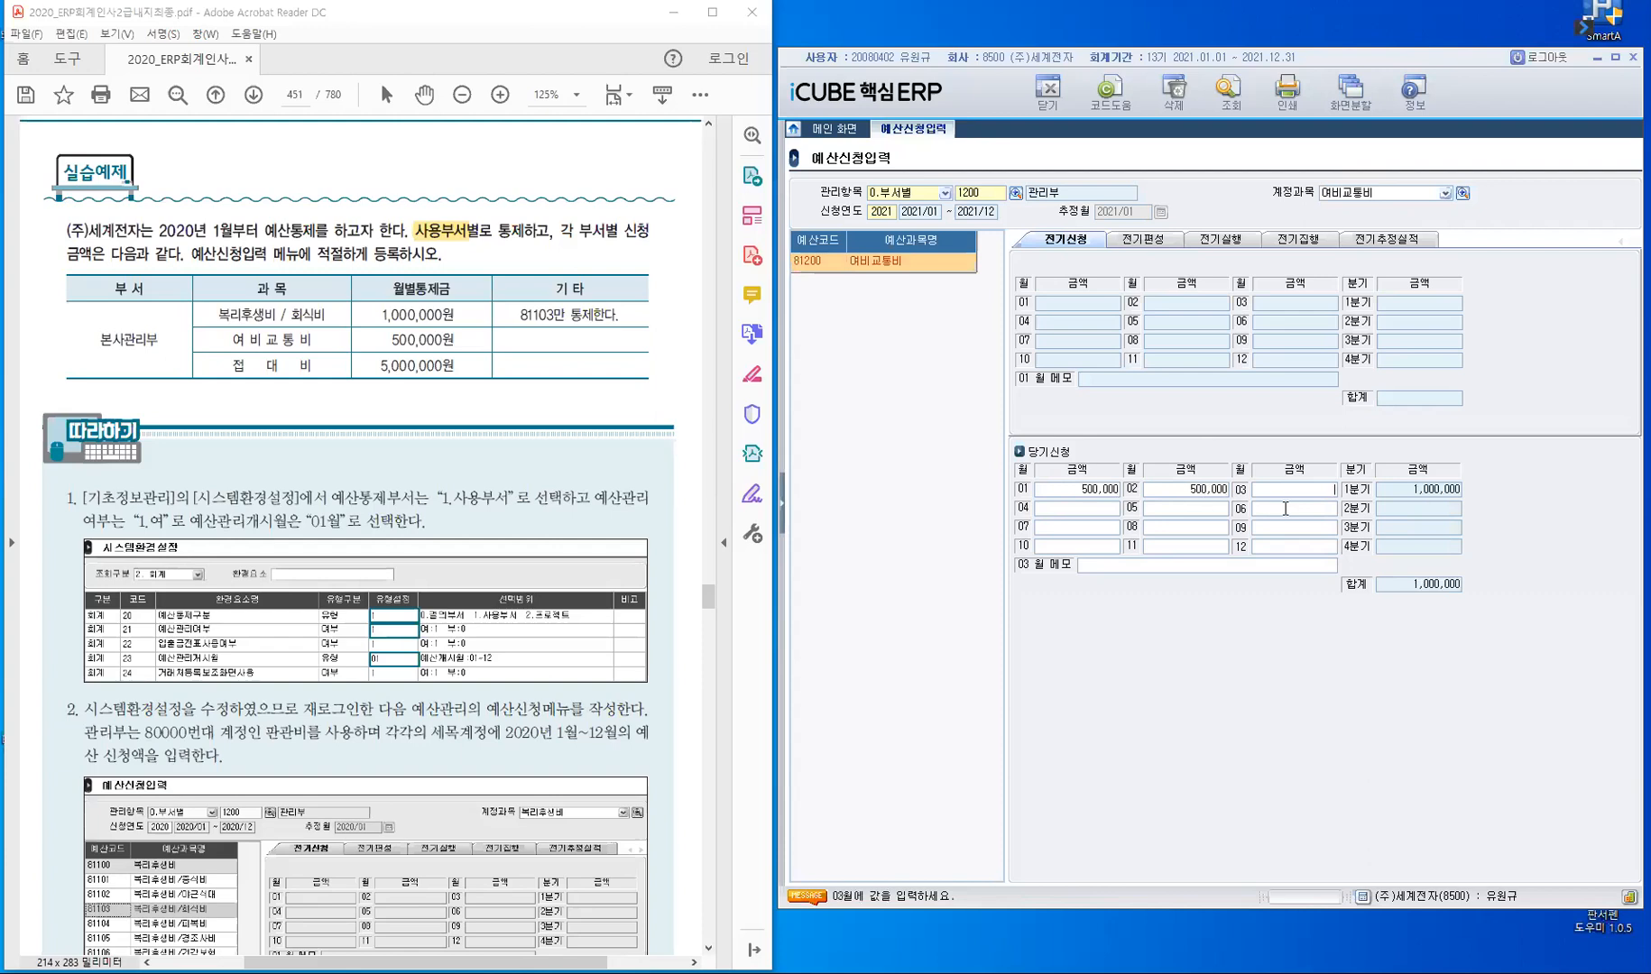
pyautogui.write('5000000')
pyautogui.press('Return')
pyautogui.write('500000')
pyautogui.press('Return')
pyautogui.write('500000')
pyautogui.press('Return')
pyautogui.write('500,000')
pyautogui.press('Return')
pyautogui.write('500000')
pyautogui.press('Return')
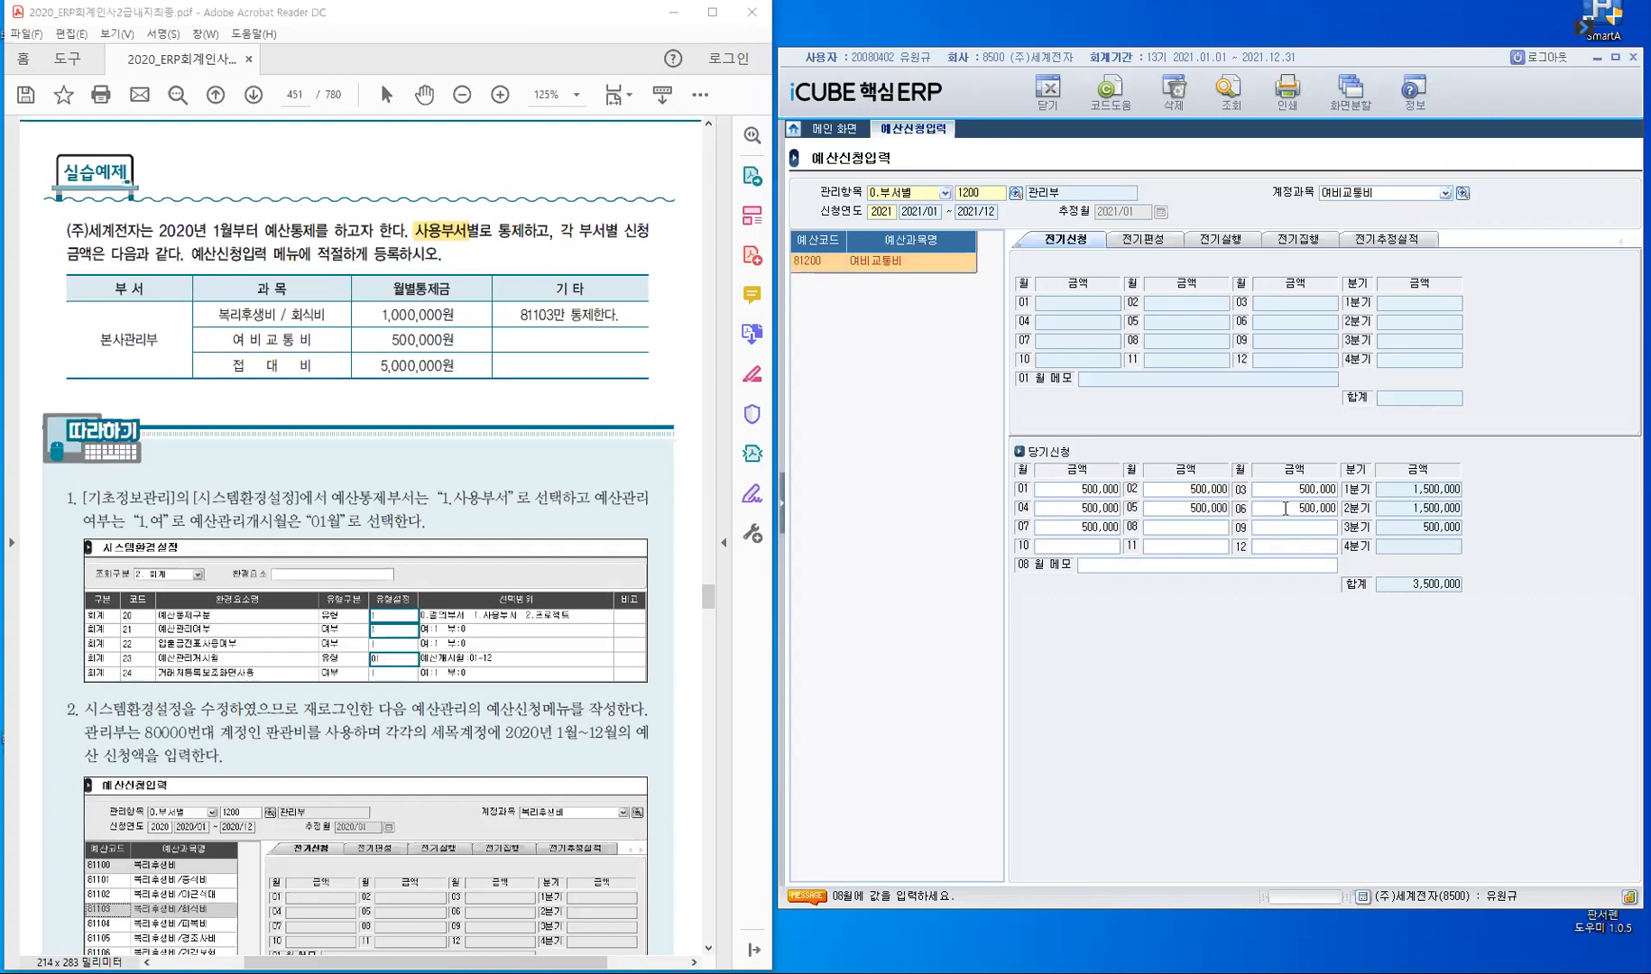
pyautogui.write('500000')
pyautogui.press('Return')
pyautogui.write('500,000')
pyautogui.press('Return')
pyautogui.write('500,000')
pyautogui.press('Return')
pyautogui.write('500000')
pyautogui.press('Return')
pyautogui.write('50')
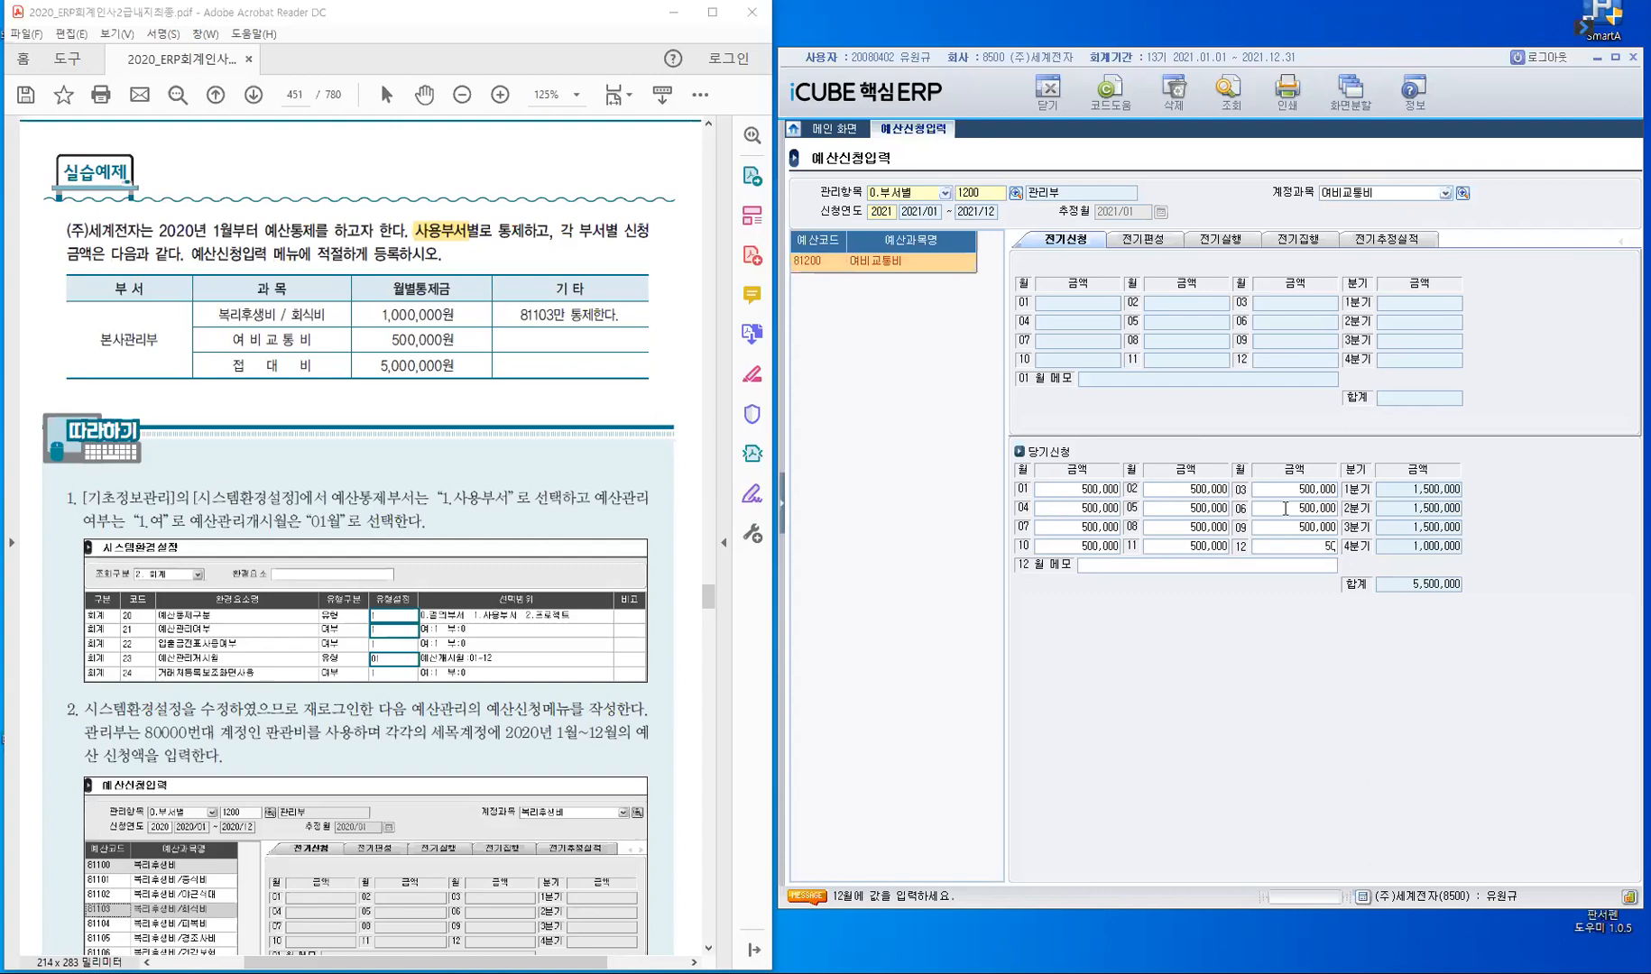
pyautogui.write('0,000')
pyautogui.press('Return')
pyautogui.press('Return')
pyautogui.click(1160, 239)
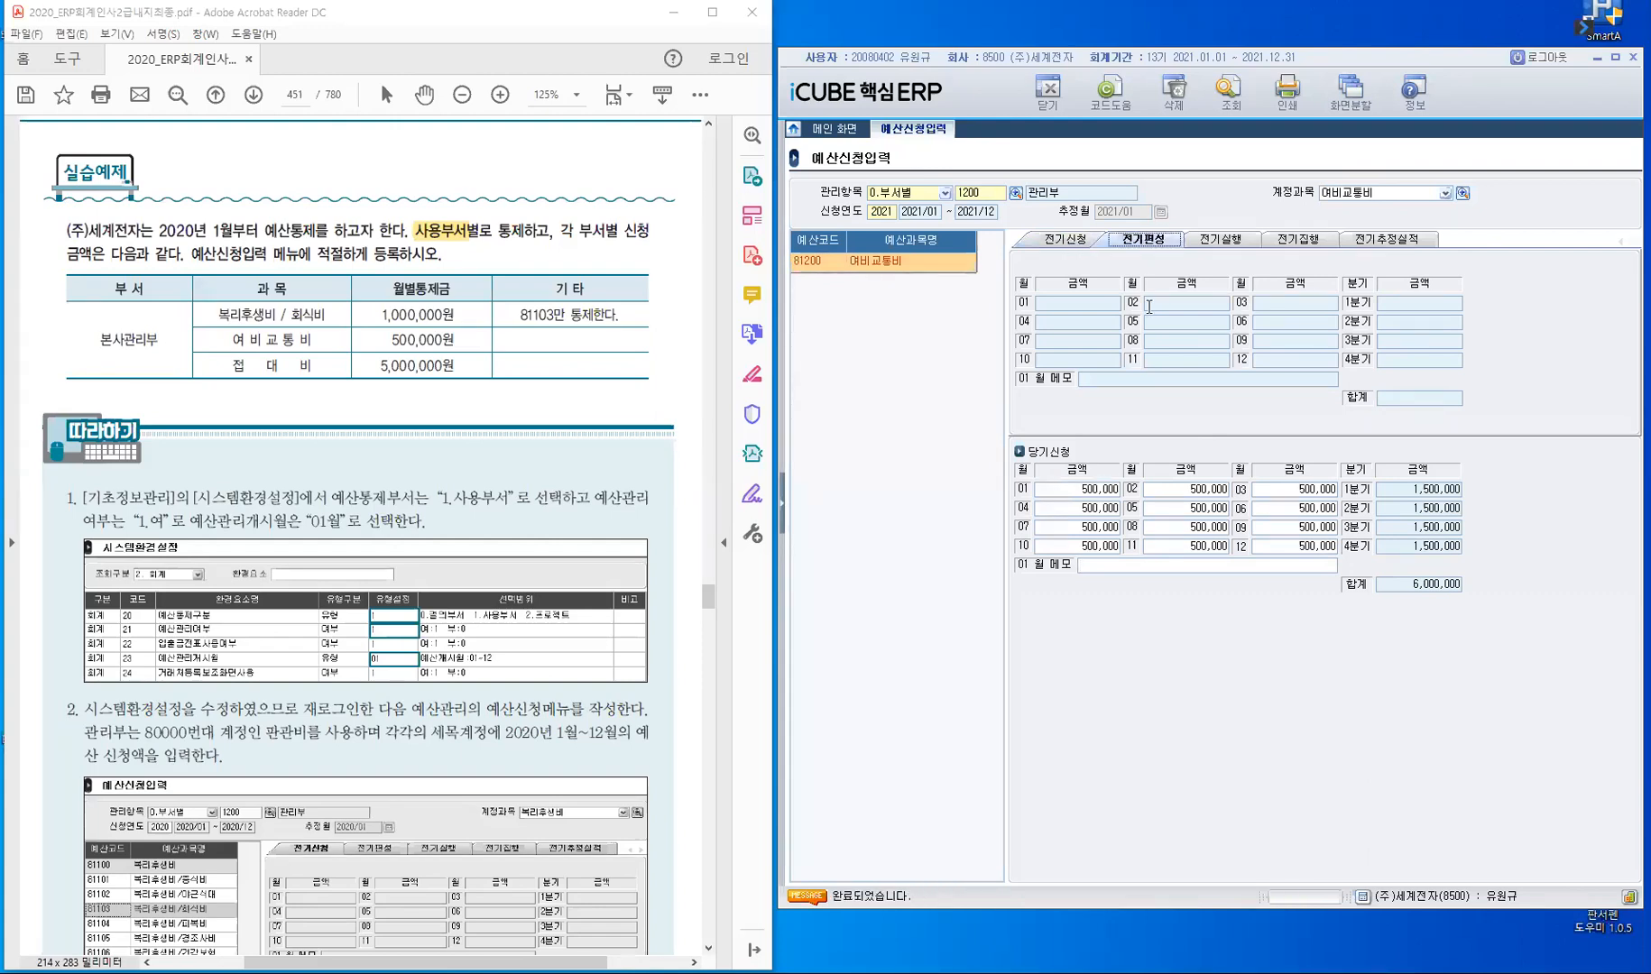
pyautogui.click(1055, 241)
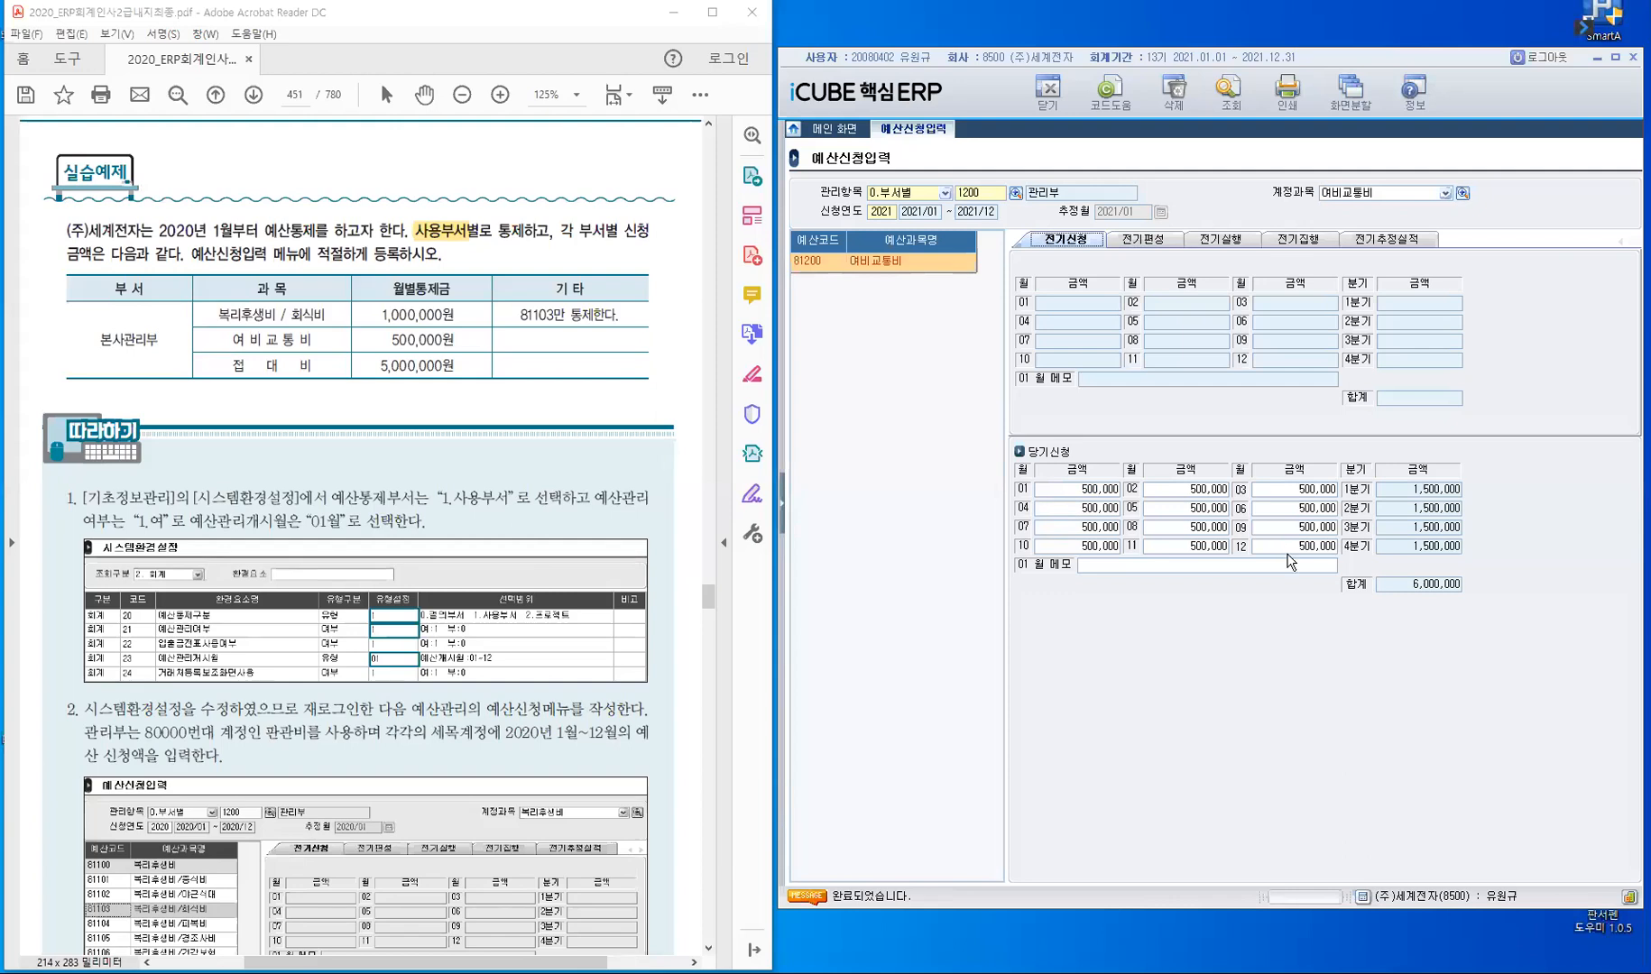
# - Load account 81300 접대비 for department 관리부, ready for its monthly request amounts
pyautogui.click(1392, 192)
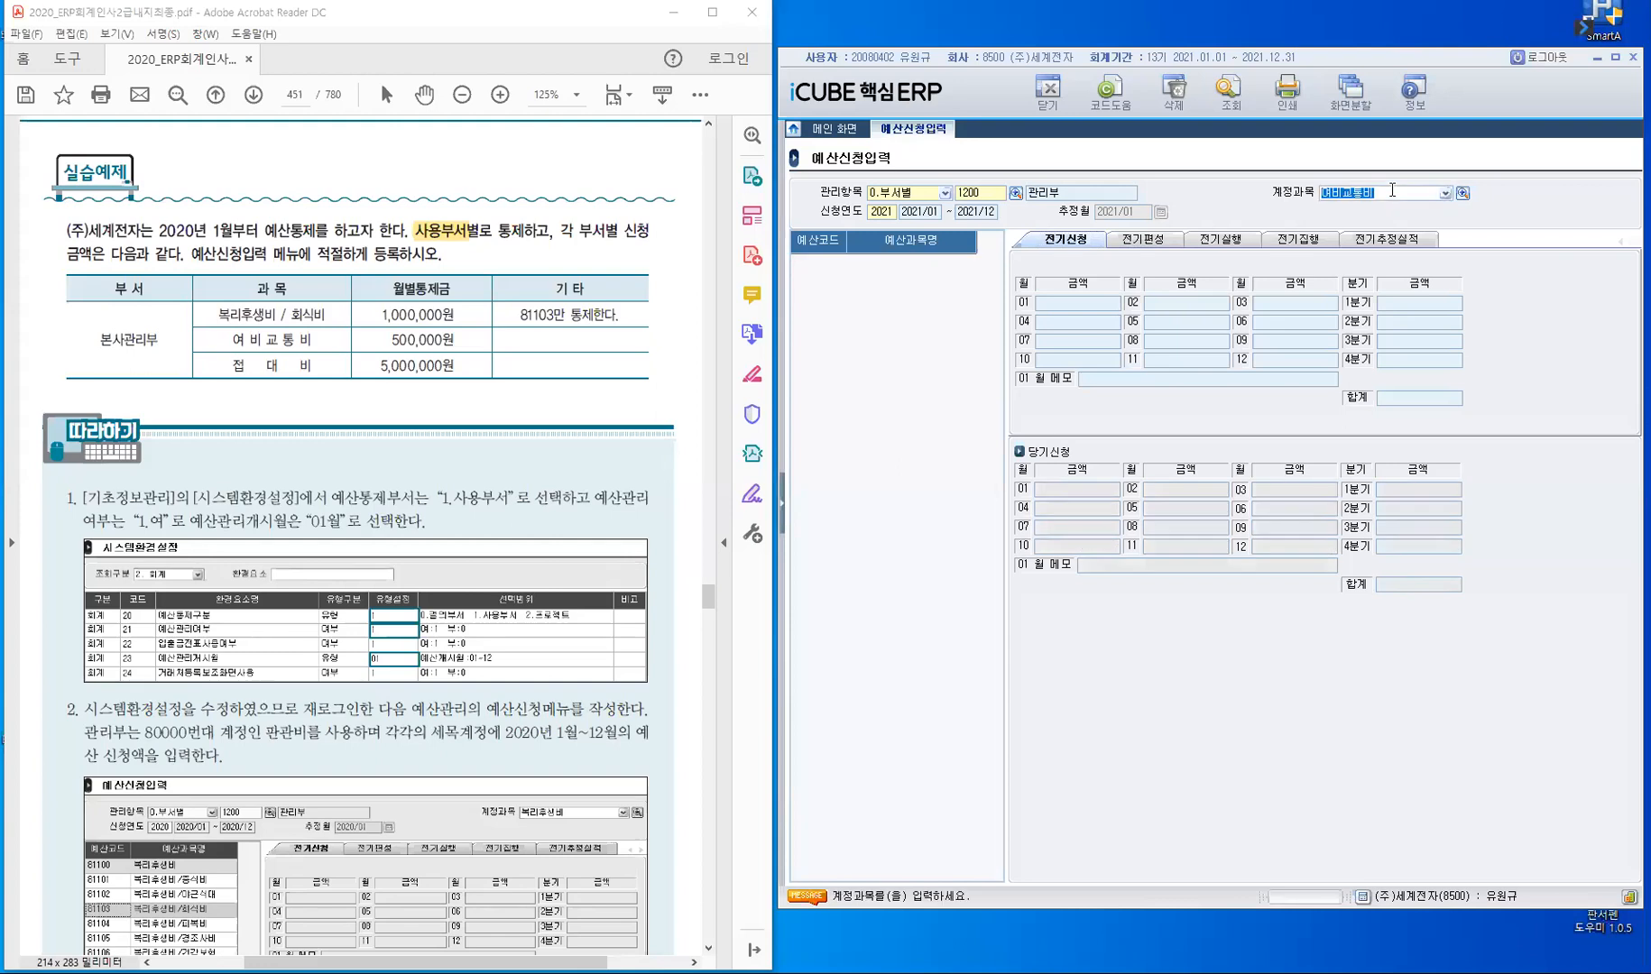
pyautogui.write('813')
pyautogui.press('Return')
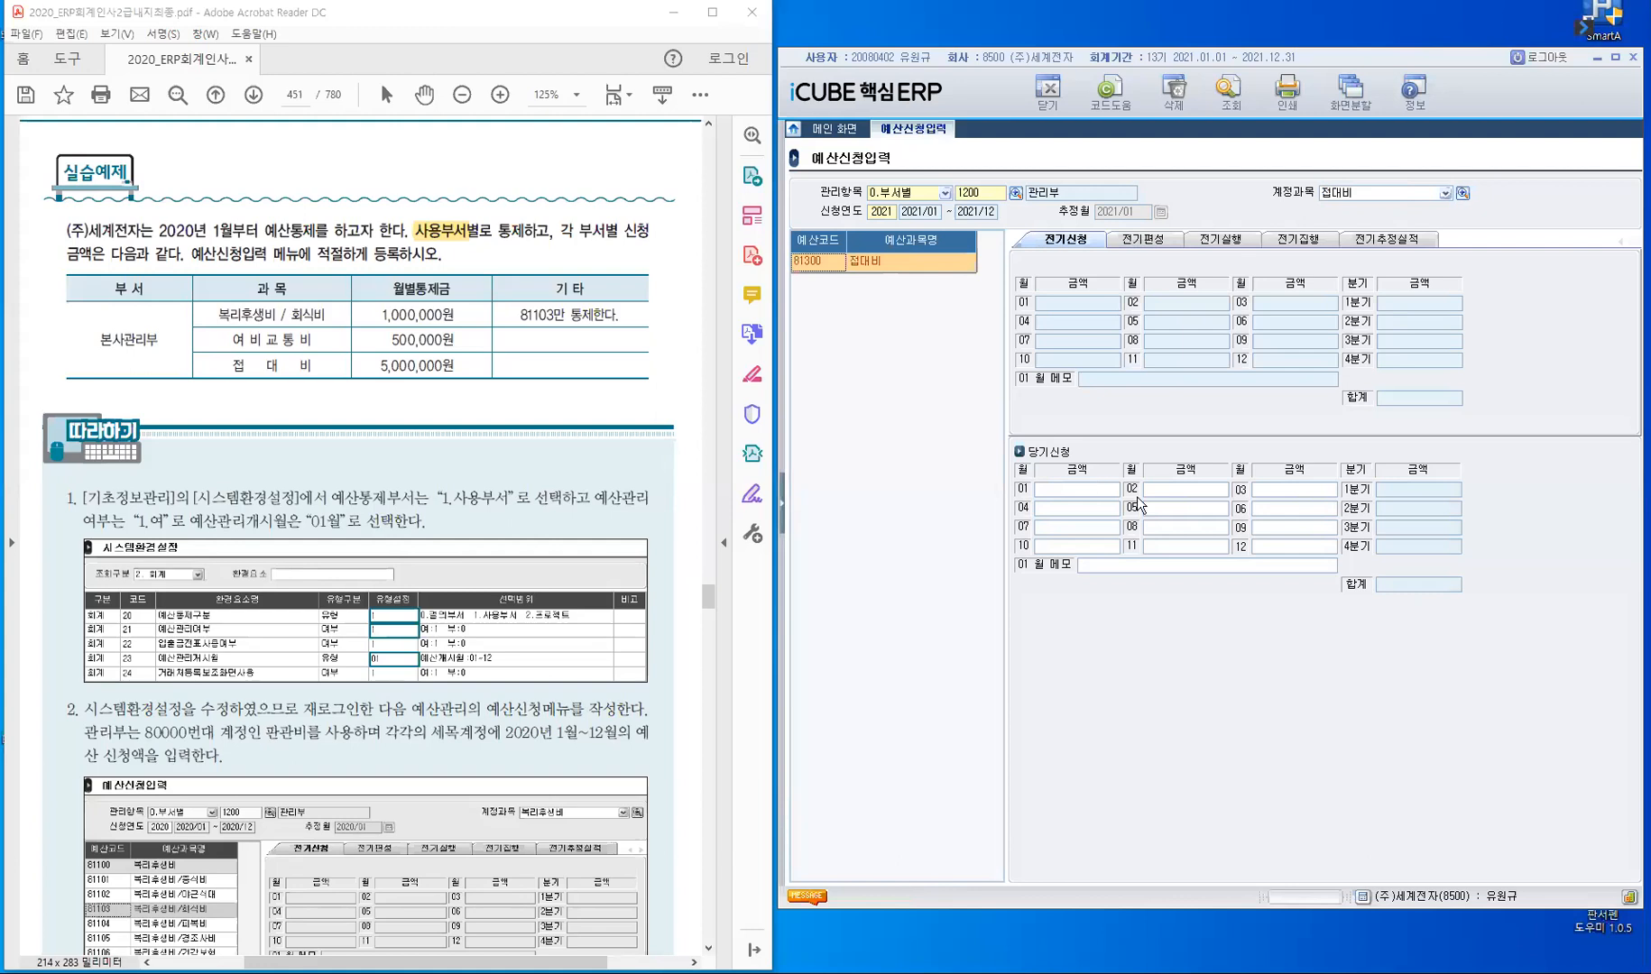
pyautogui.press('Return')
# - Enter a current-period request of 5,000,000 for each month from 01 to 12 for 접대비 and save it
pyautogui.write('5,000,000')
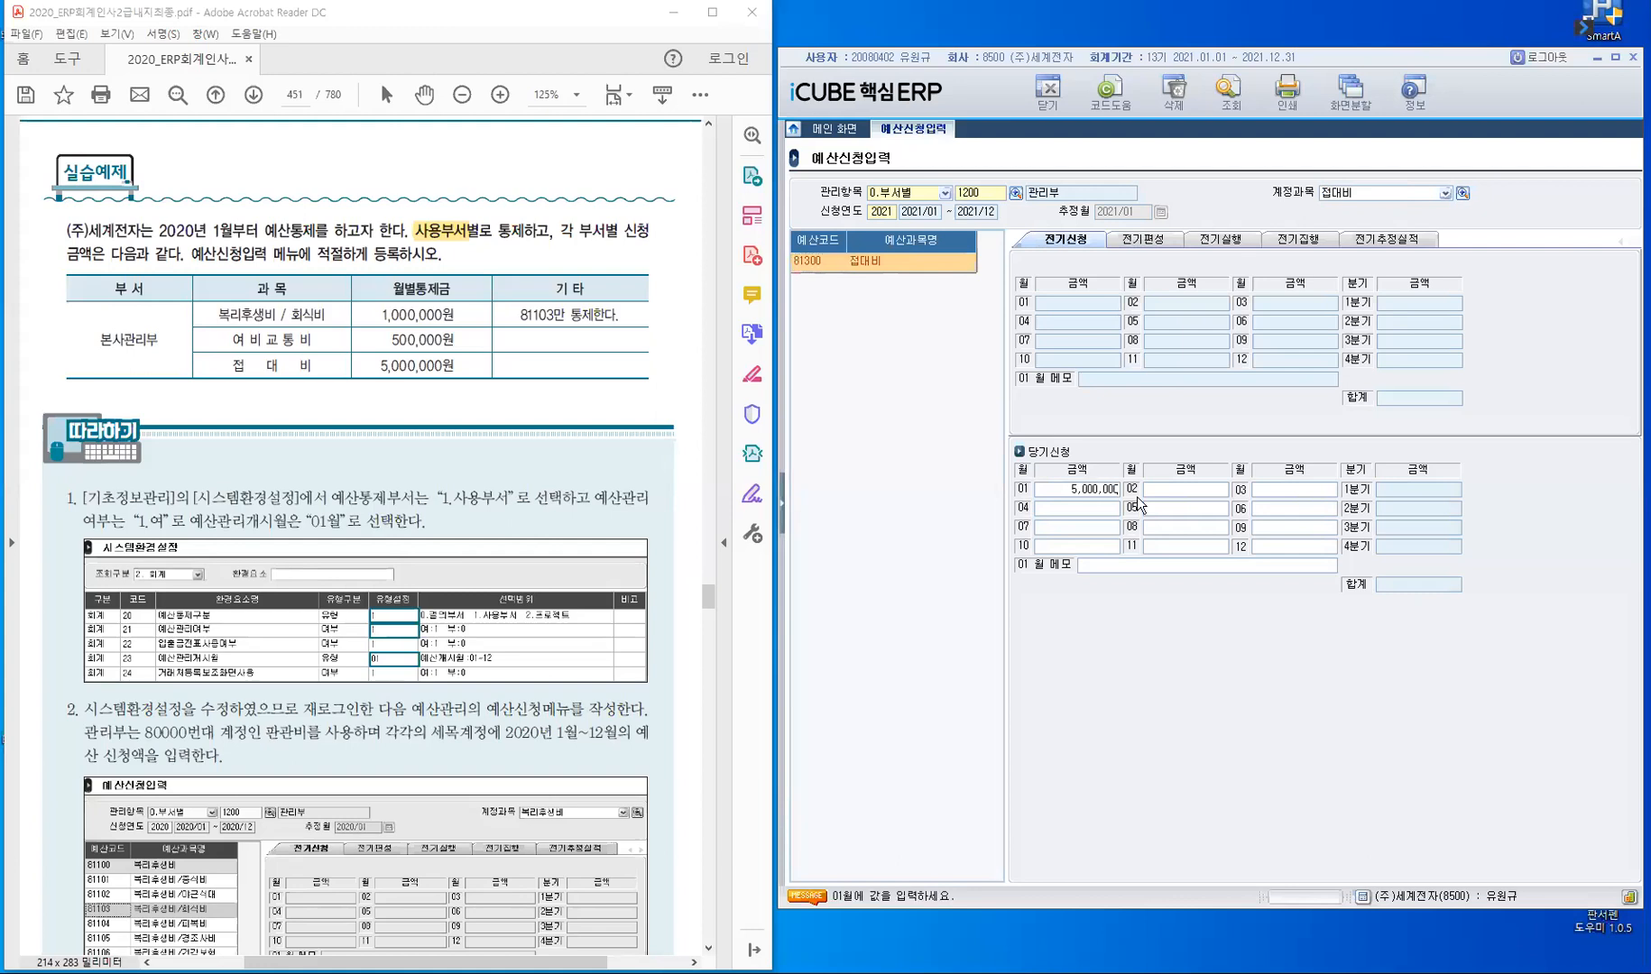
pyautogui.press('Return')
pyautogui.press('Return')
pyautogui.write('5,000,')
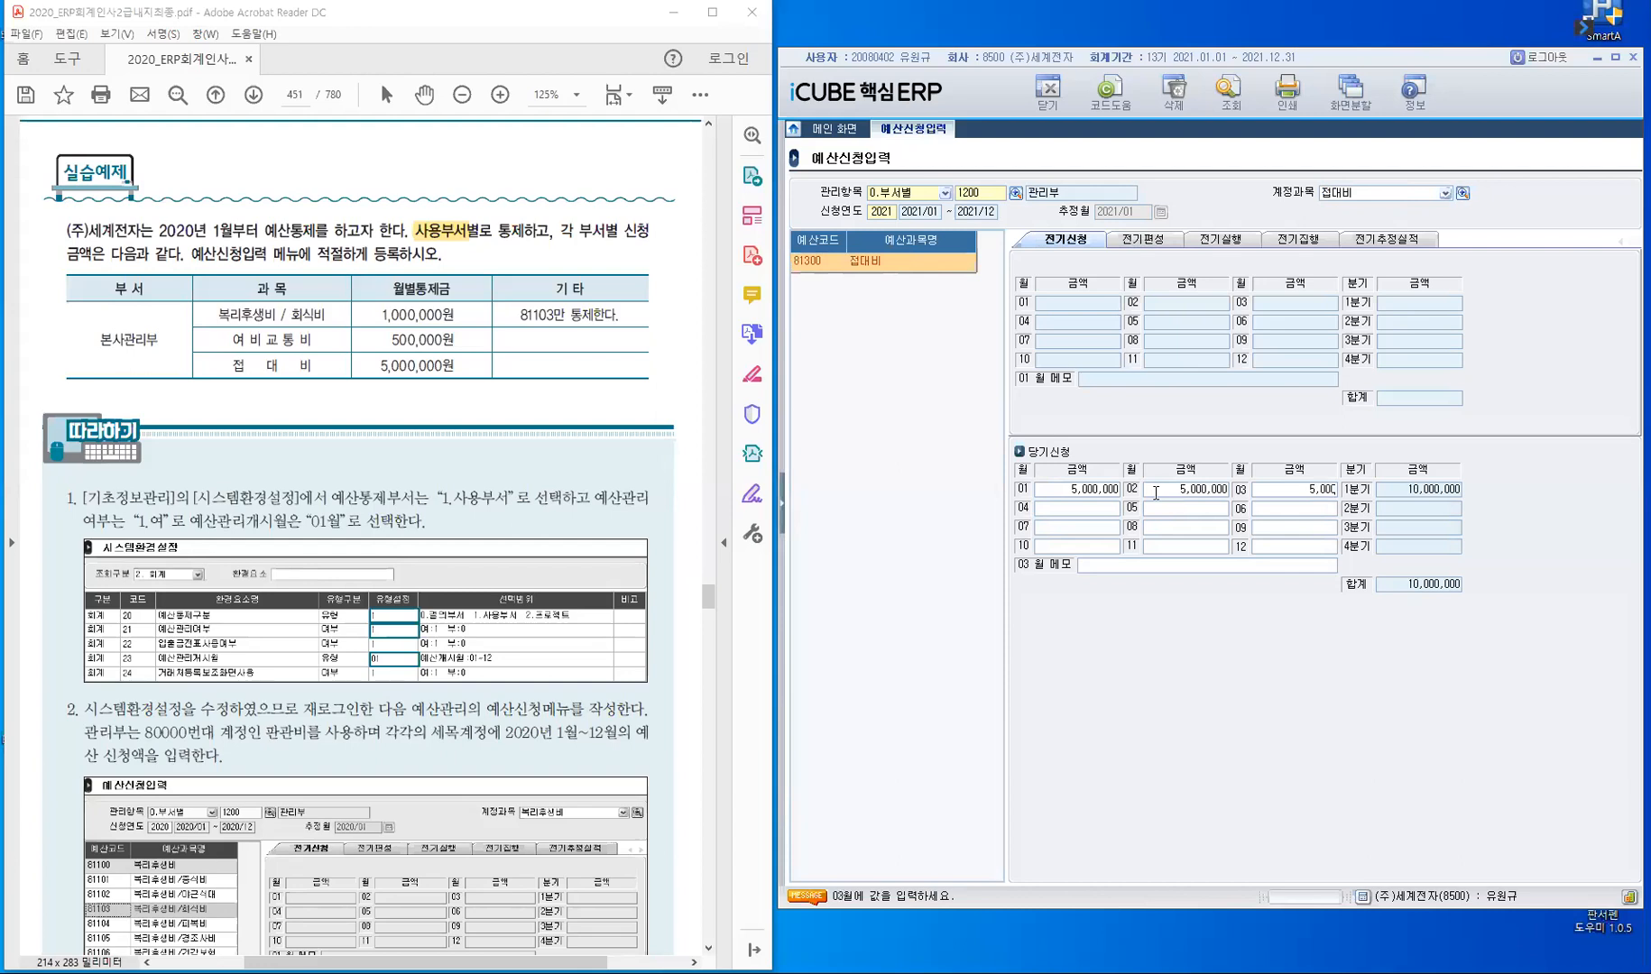
pyautogui.write('000')
pyautogui.press('Return')
pyautogui.press('Return')
pyautogui.press('Return')
pyautogui.press('Return')
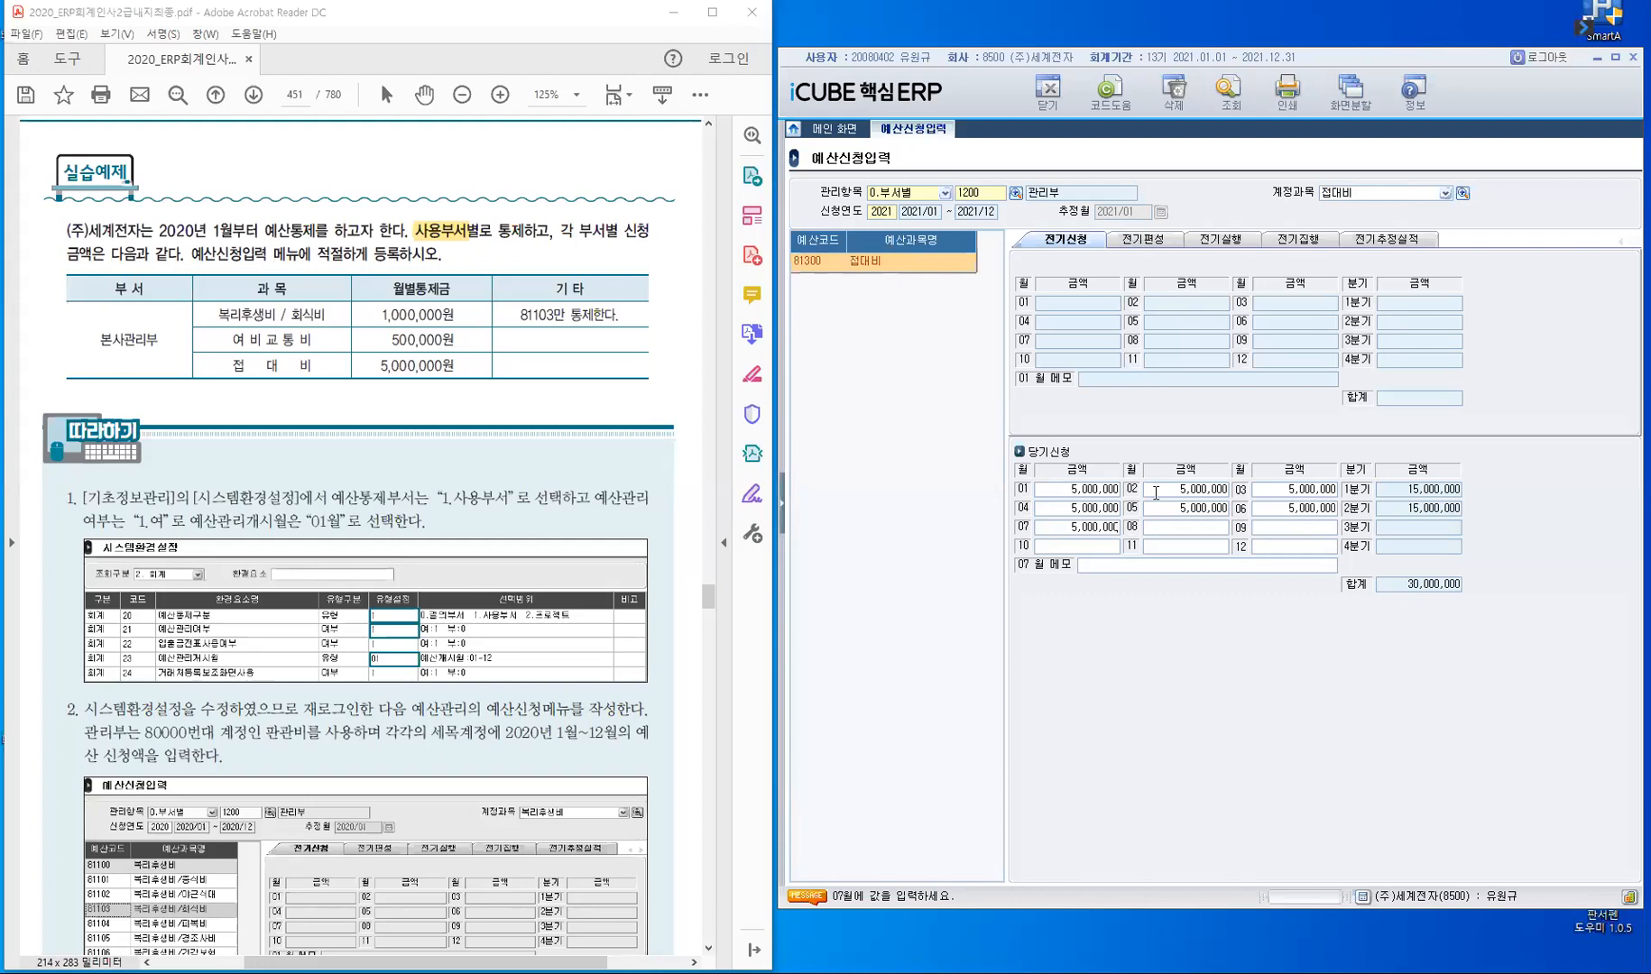
pyautogui.press('Return')
pyautogui.press('Return')
pyautogui.press('Return')
pyautogui.press('Return')
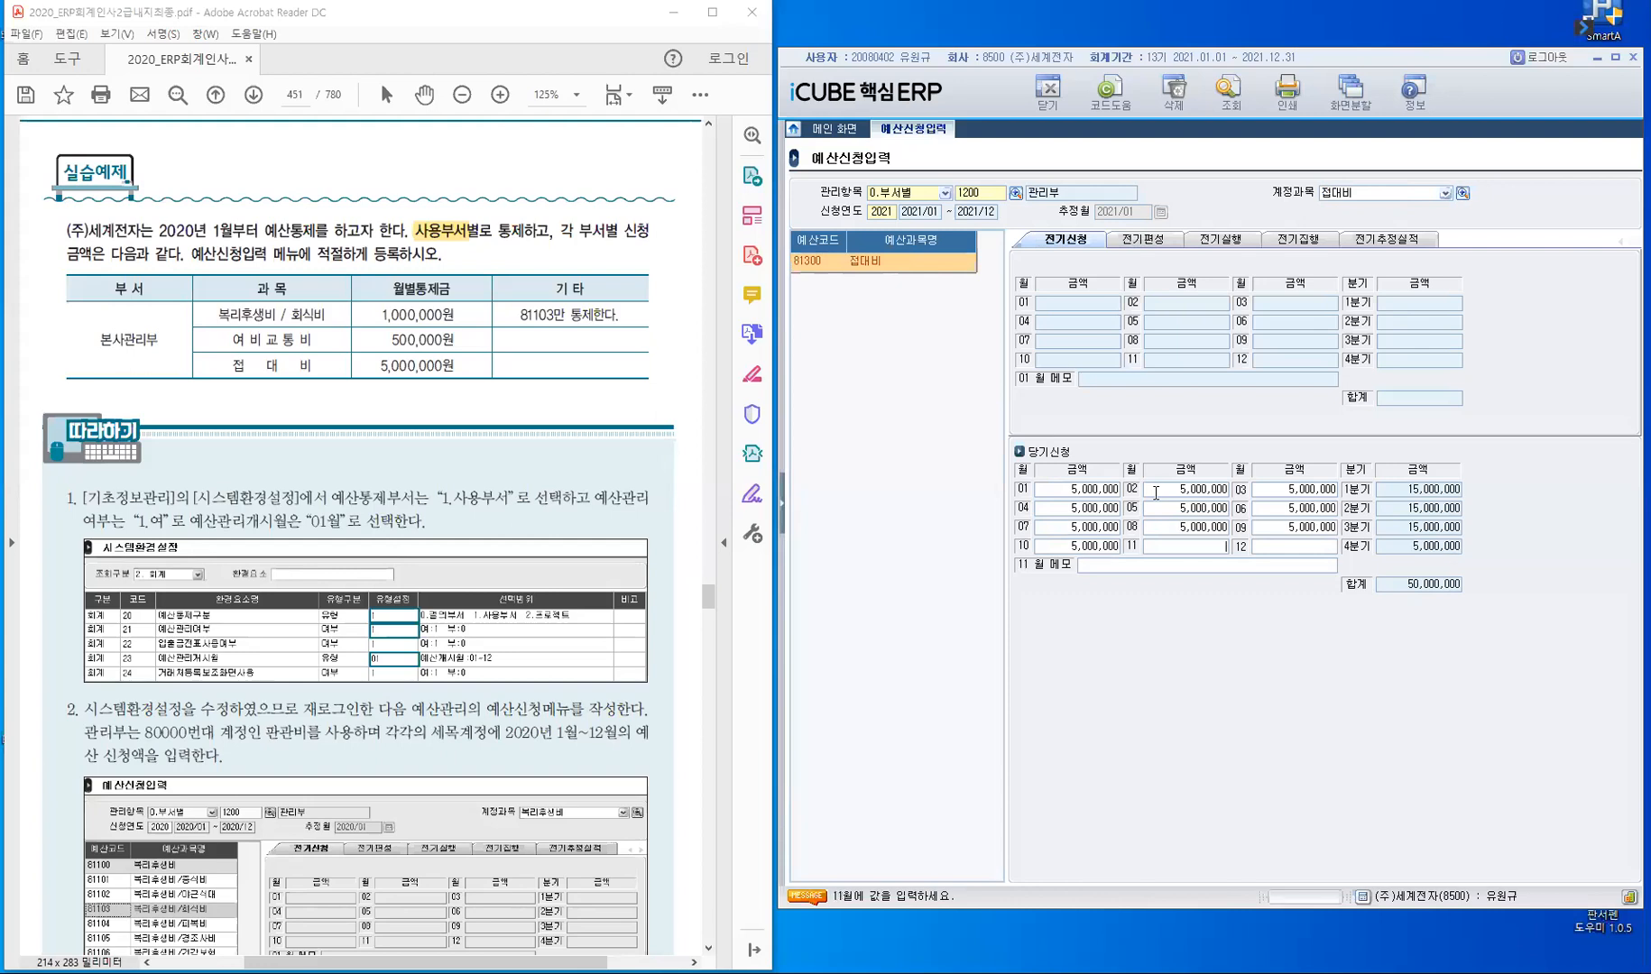
pyautogui.press('Return')
pyautogui.press('Return')
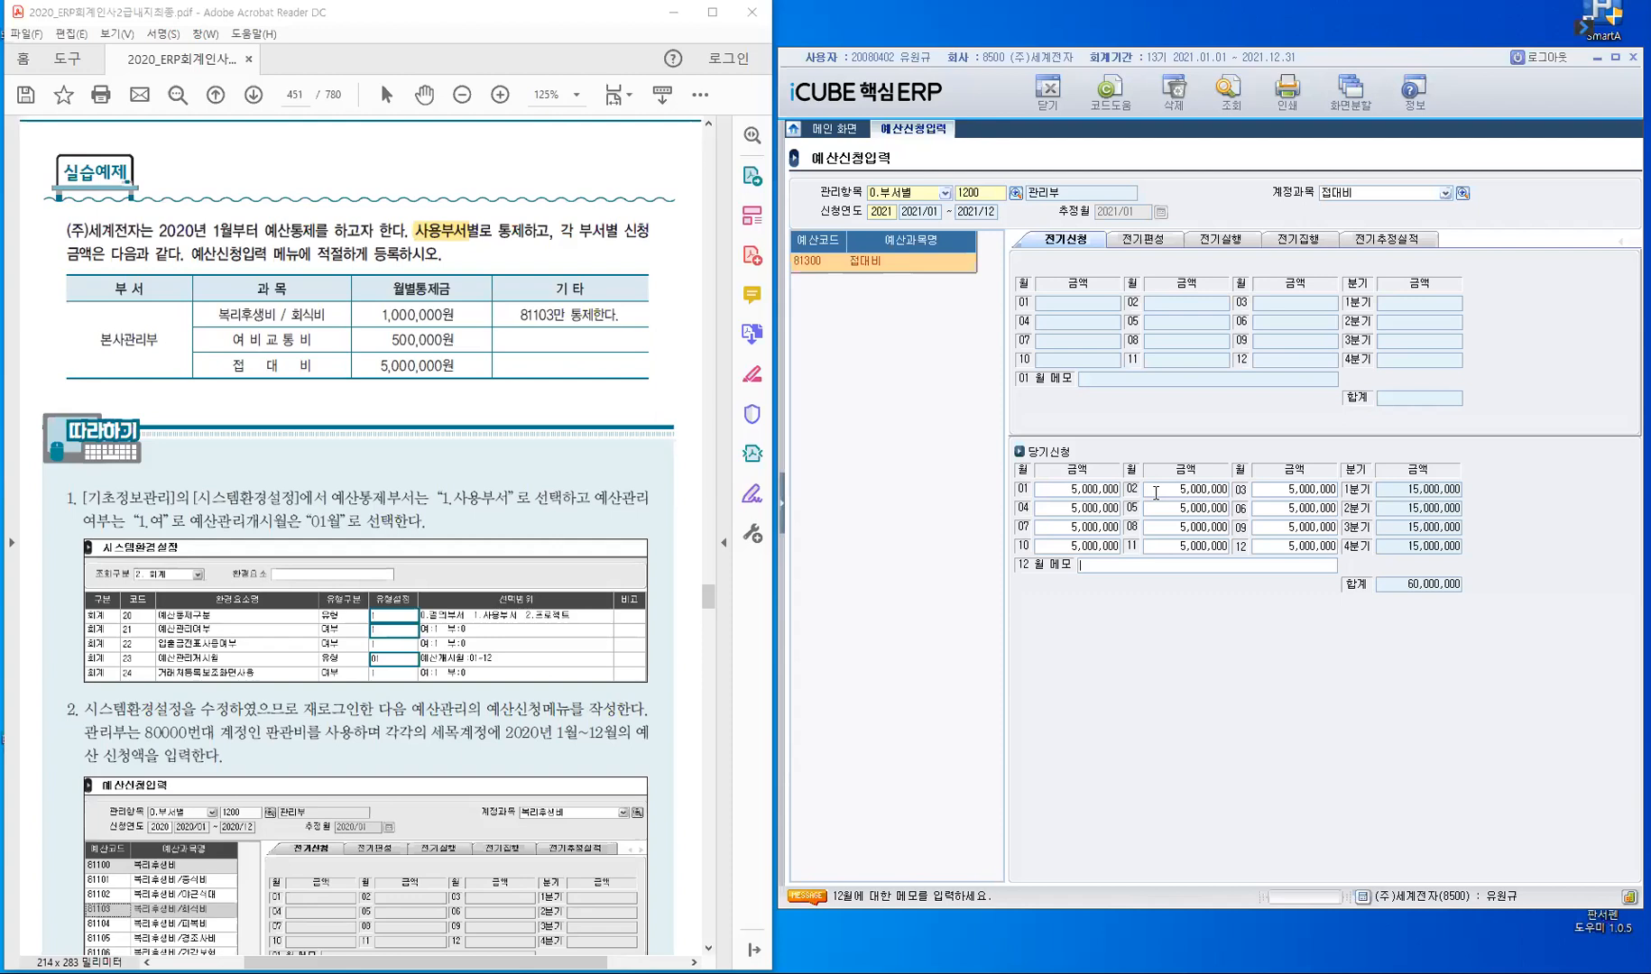
pyautogui.press('Return')
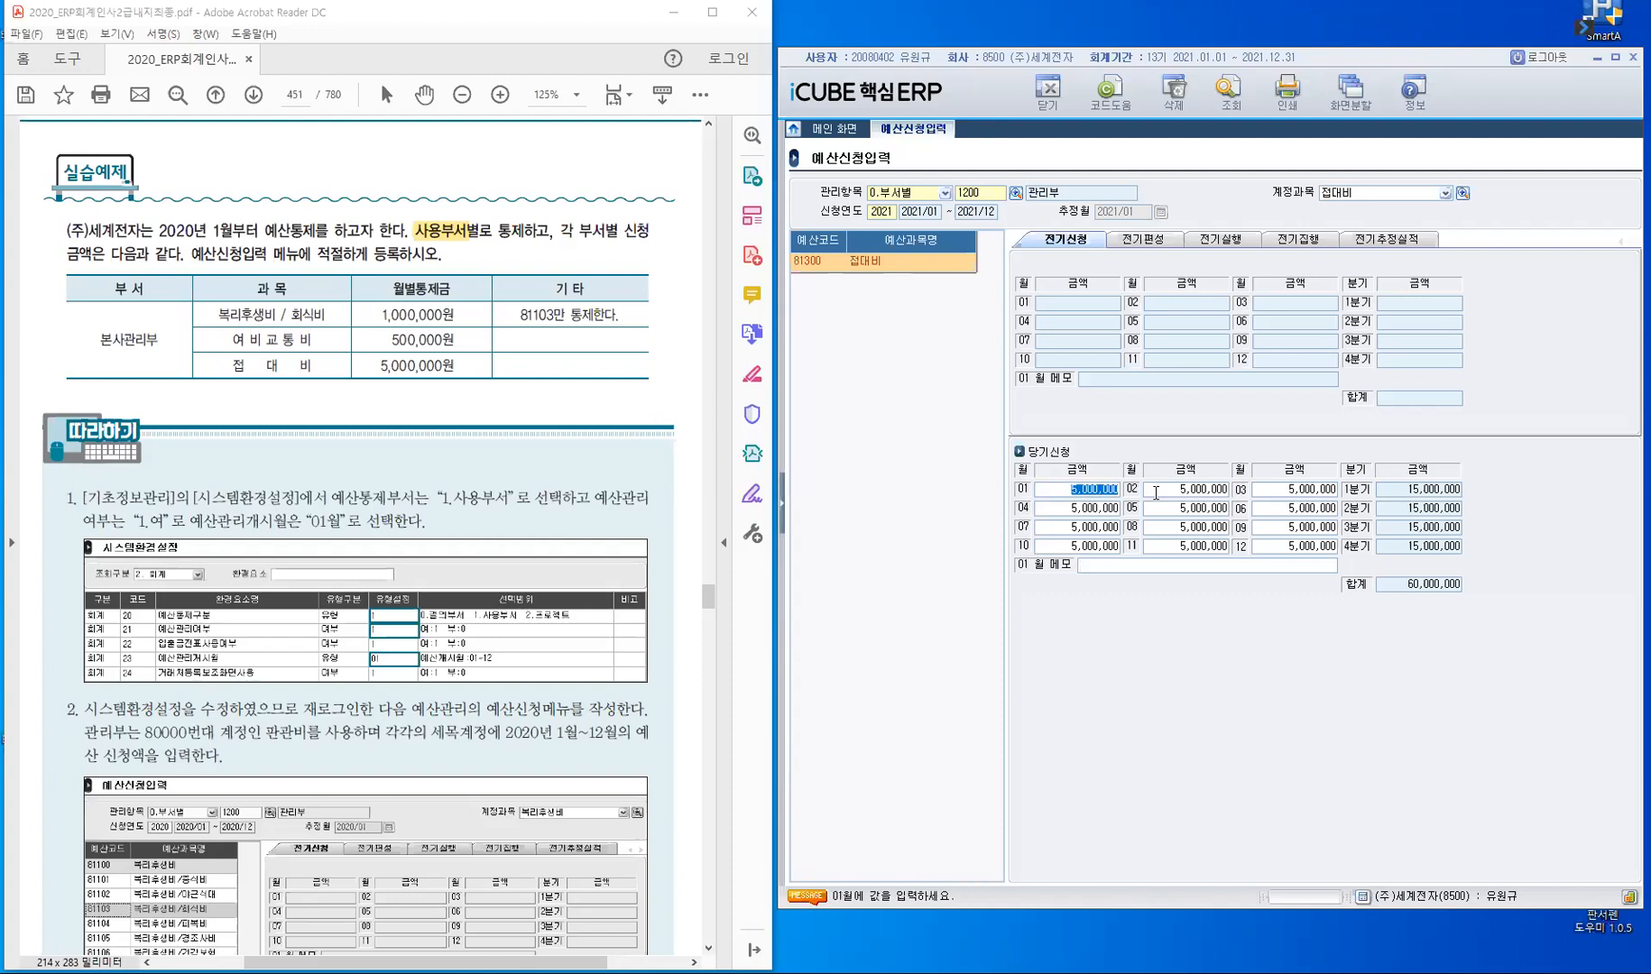
pyautogui.click(1134, 237)
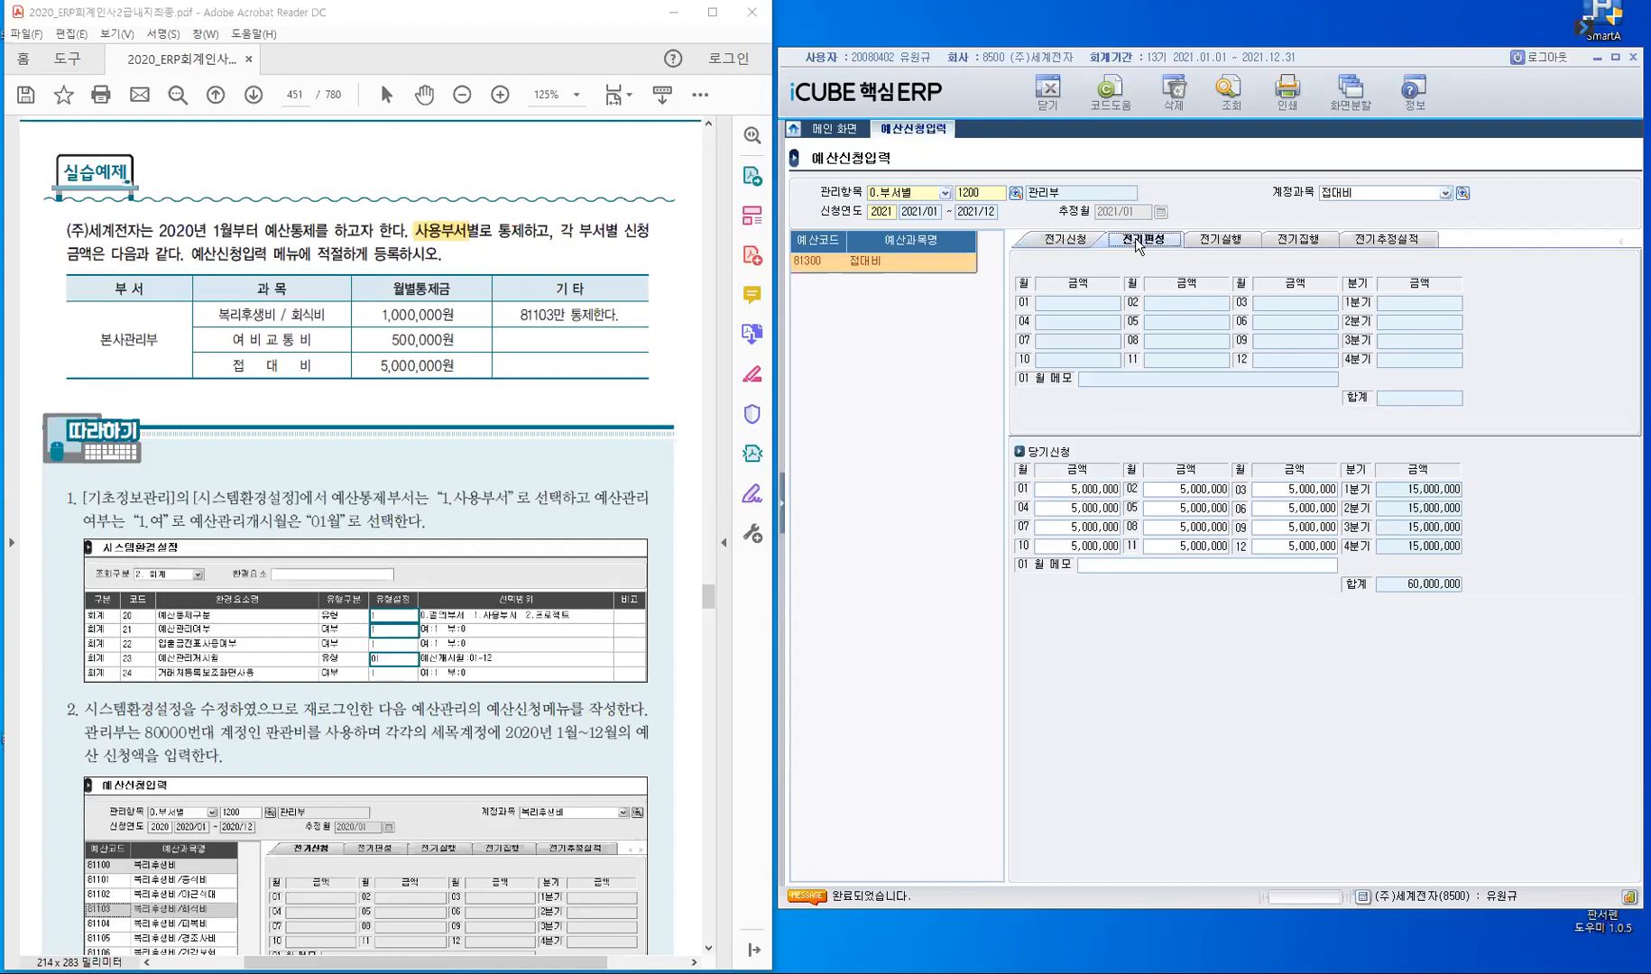
pyautogui.click(1054, 244)
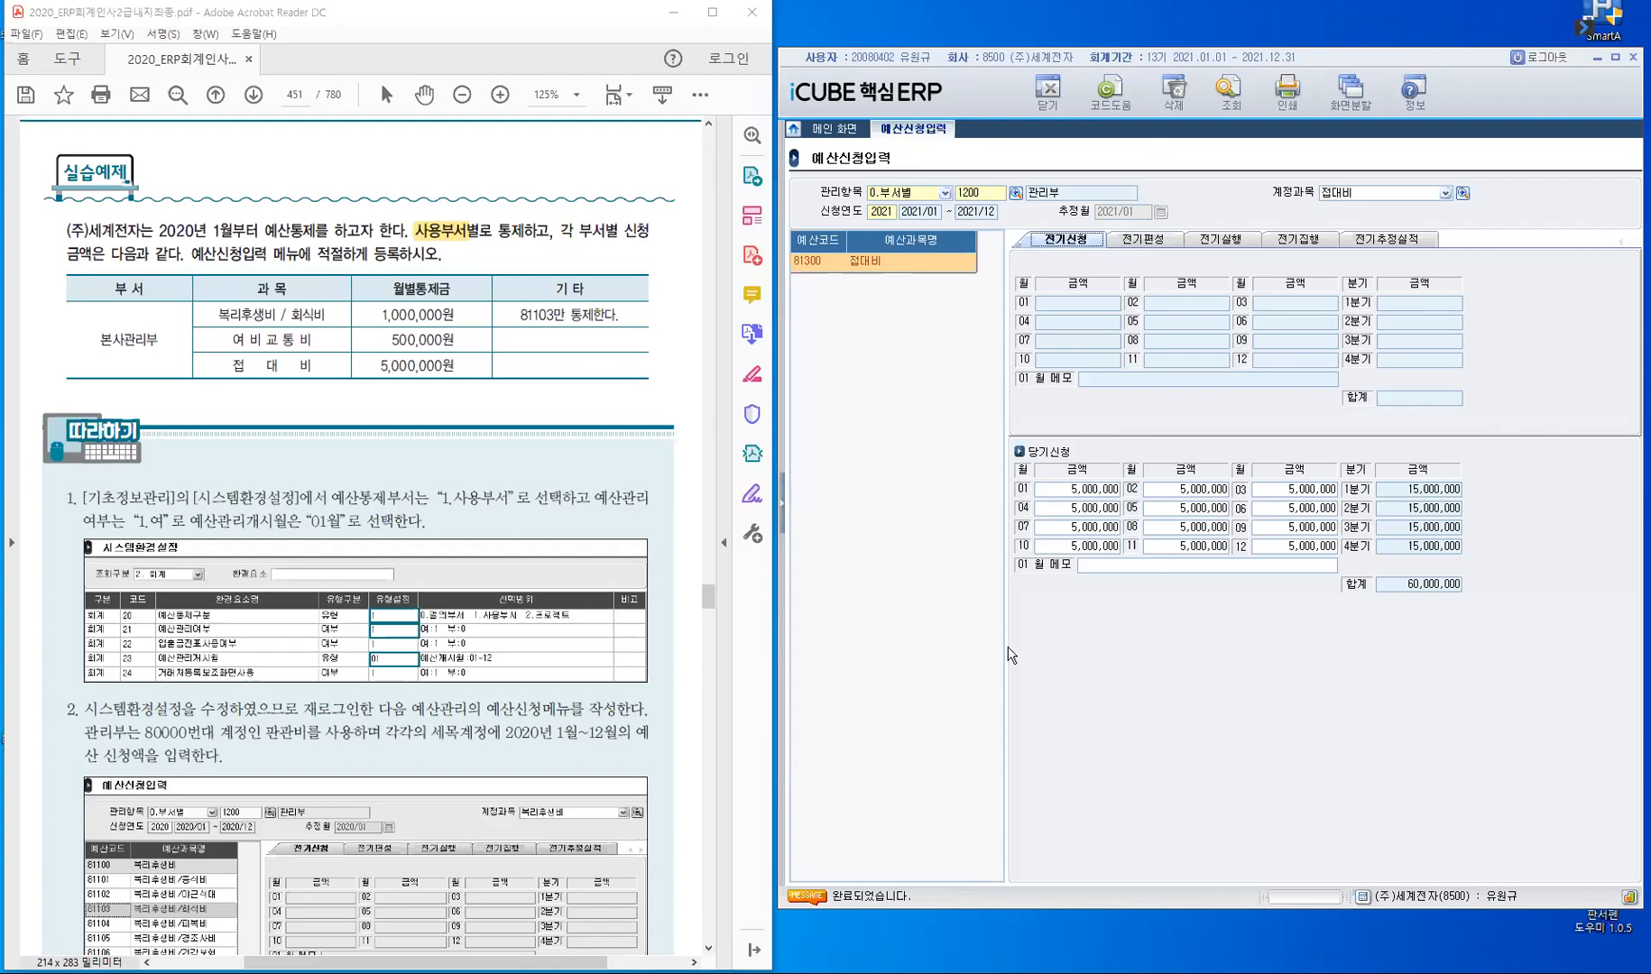
# - Open 예산편성입력 under 회계관리's 예산관리
pyautogui.click(867, 360)
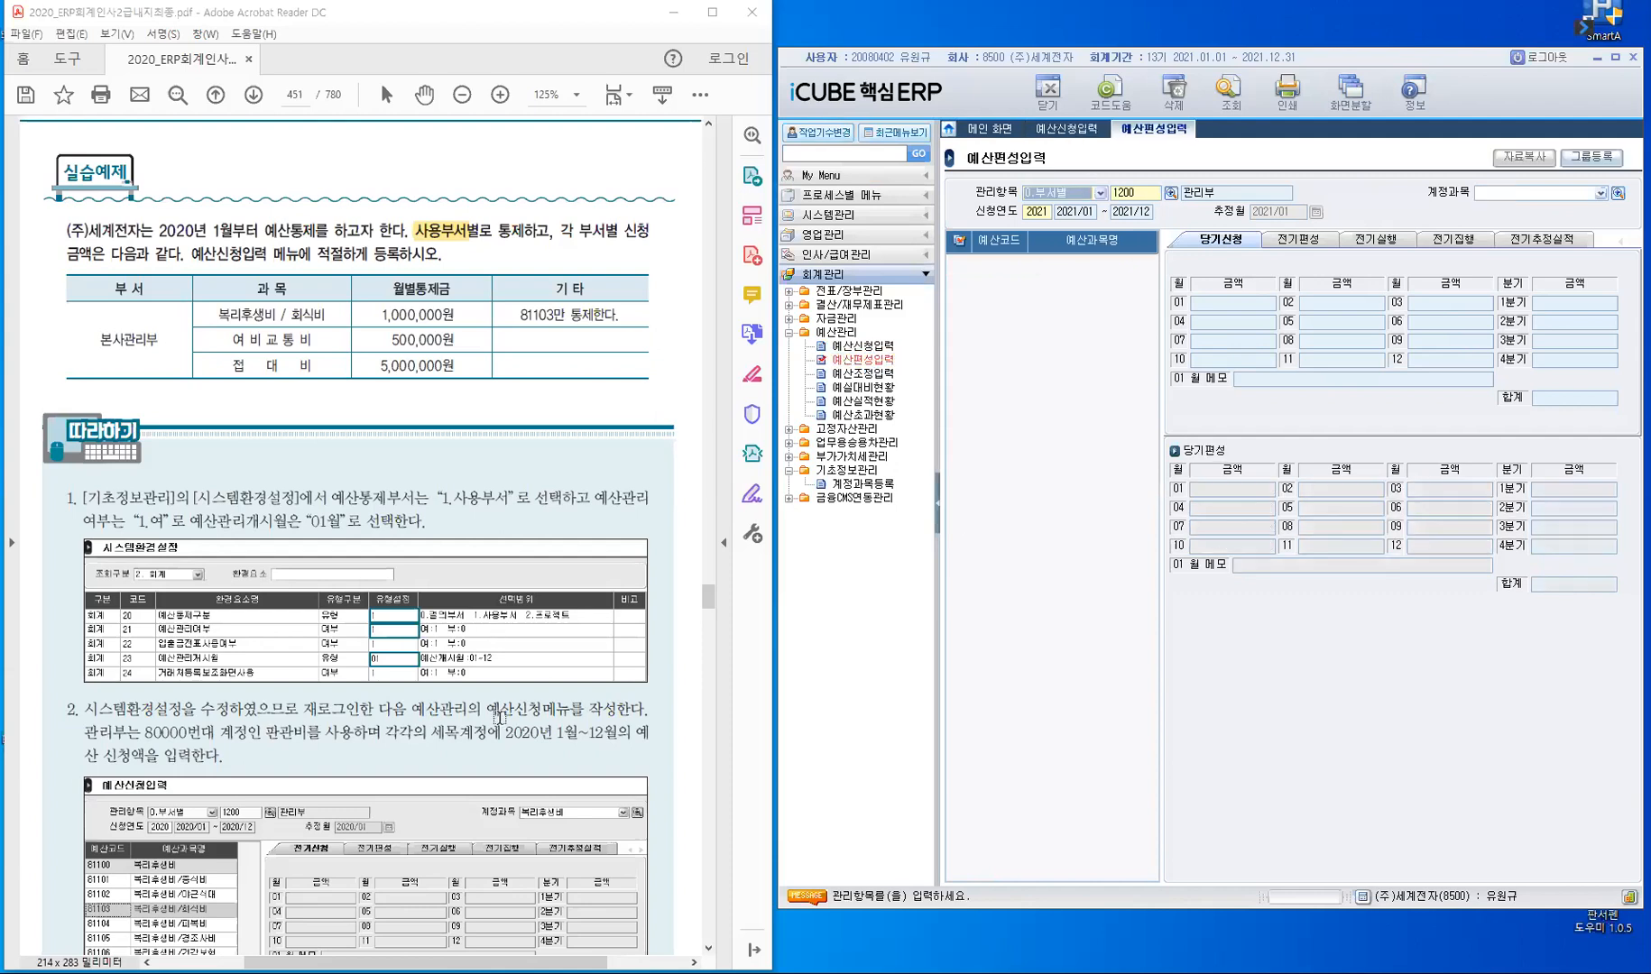
# - Read the PDF textbook's 예산편성입력 section, covering 예산그룹등록, the budget control methods and the 실습예제 tasks
pyautogui.scroll(-7, 499, 718)
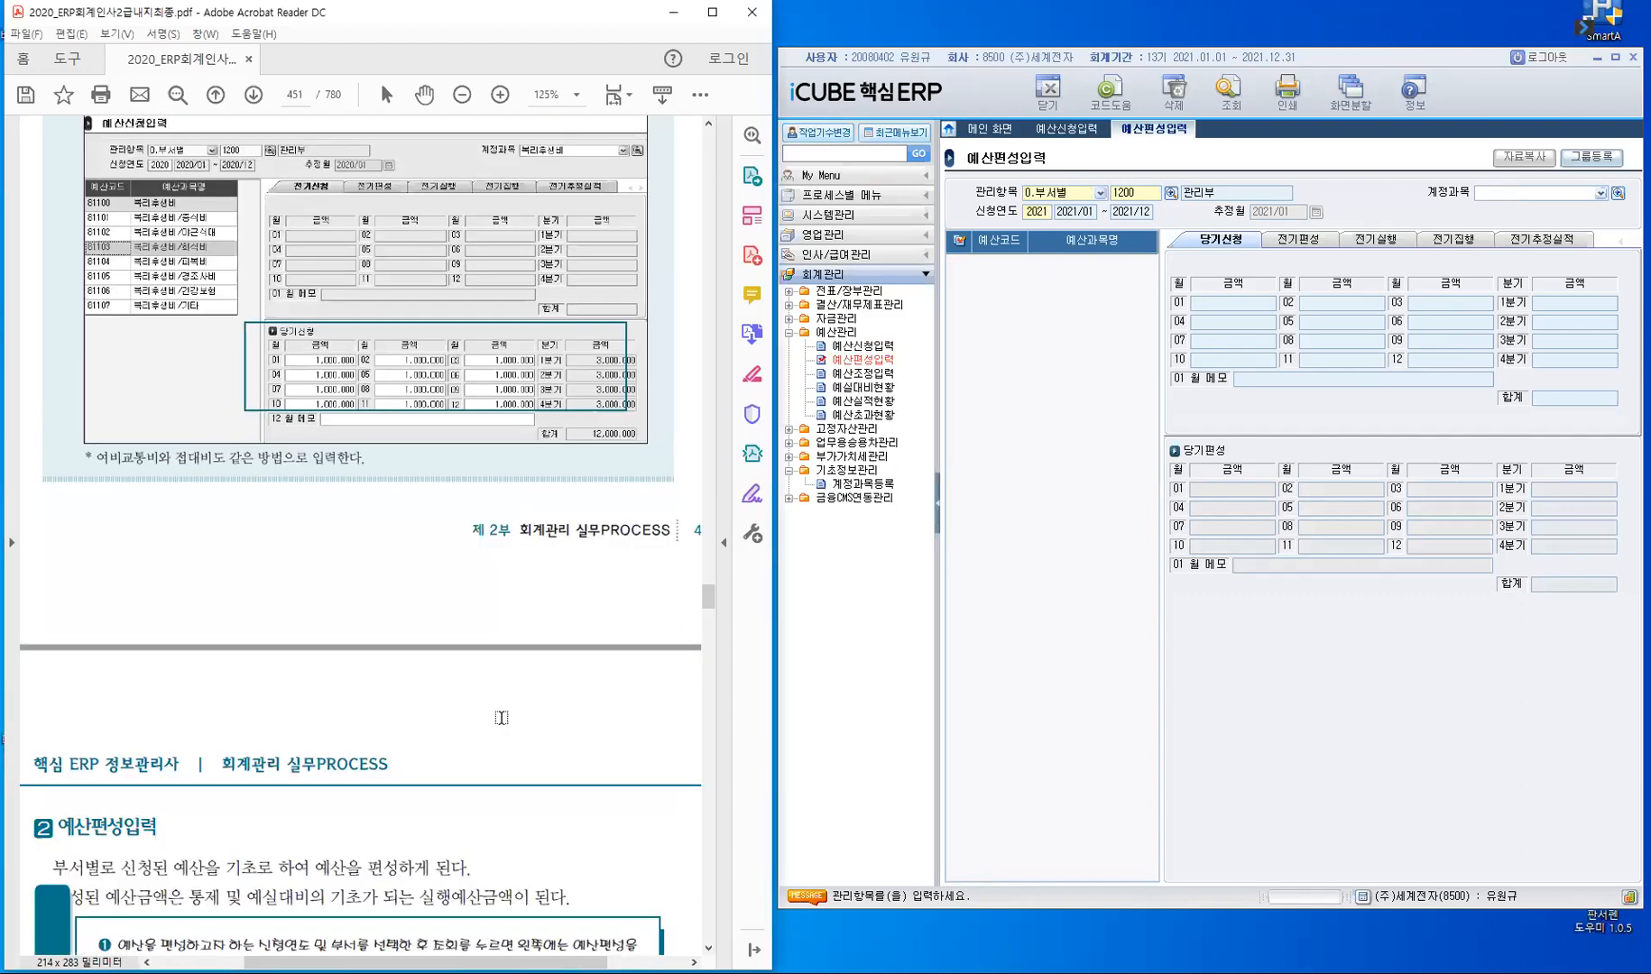
pyautogui.scroll(-5, 386, 613)
pyautogui.scroll(-2, 324, 438)
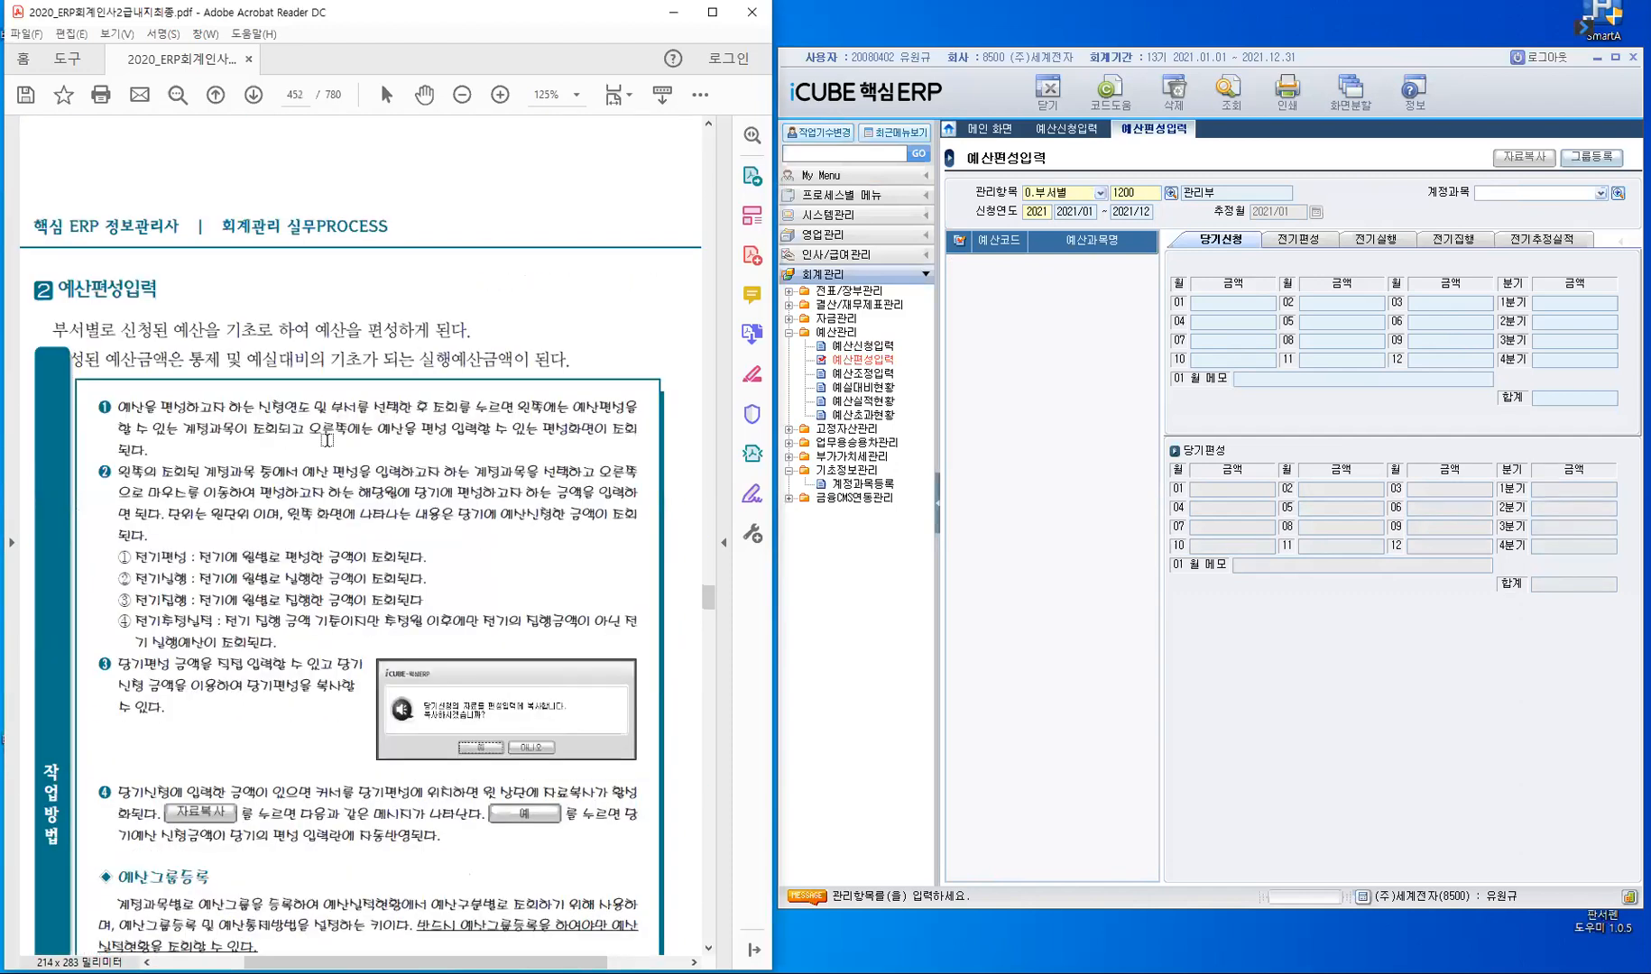
pyautogui.scroll(-6, 327, 443)
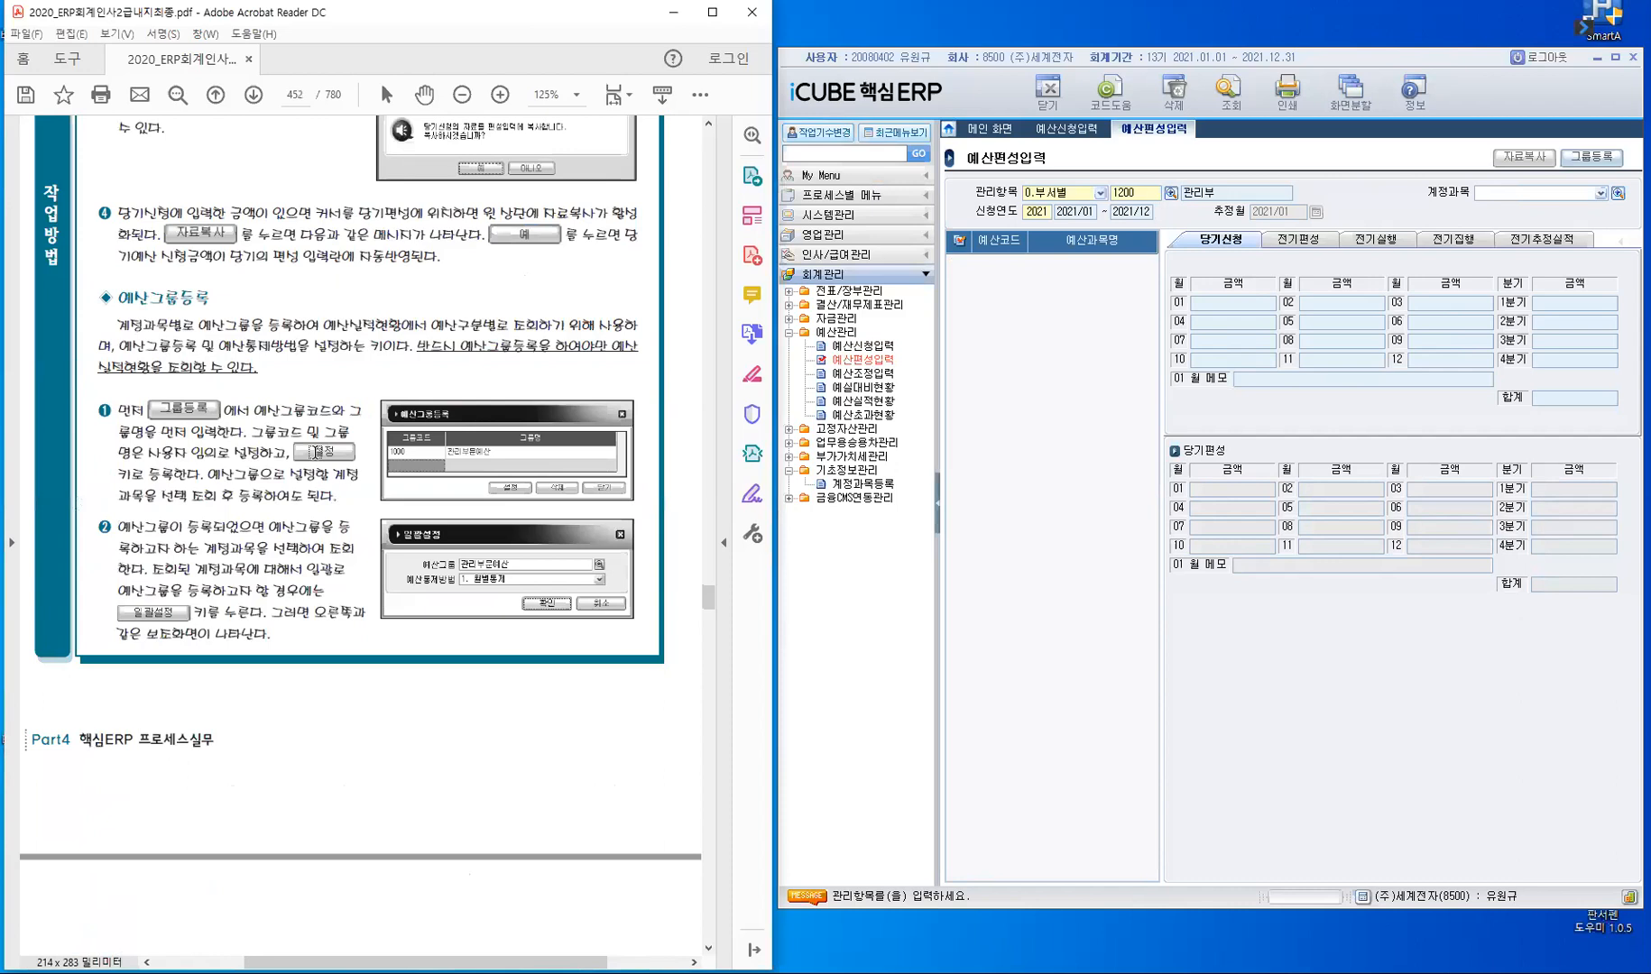
pyautogui.scroll(-4, 314, 452)
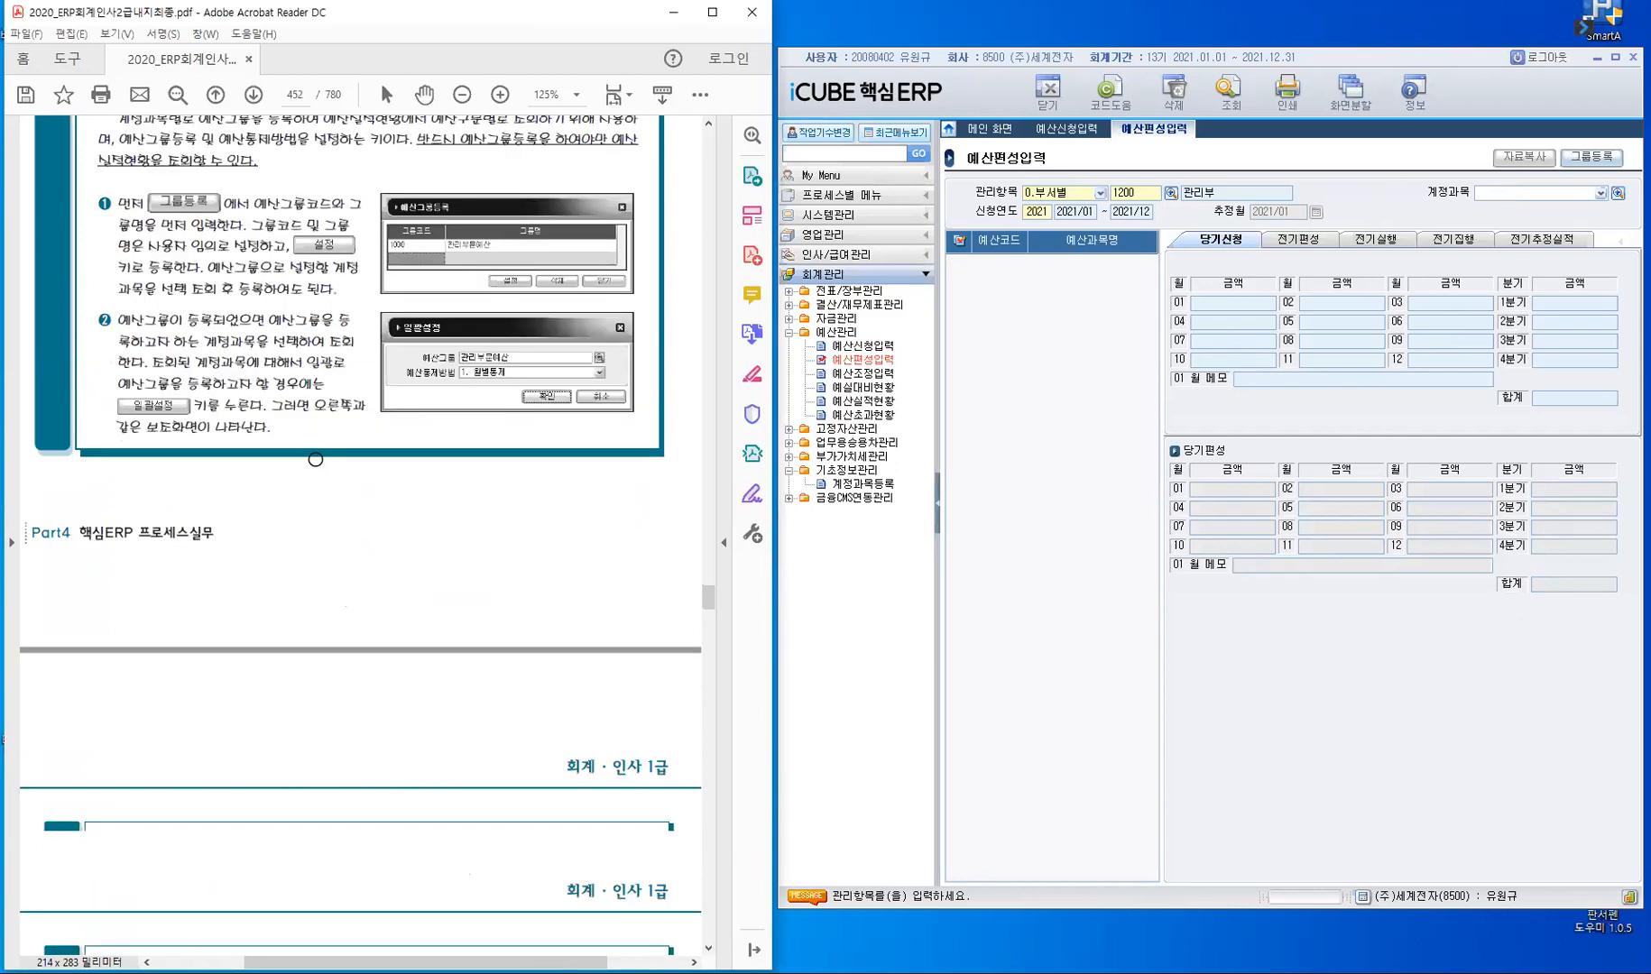
pyautogui.scroll(-15, 315, 458)
pyautogui.scroll(-5, 313, 474)
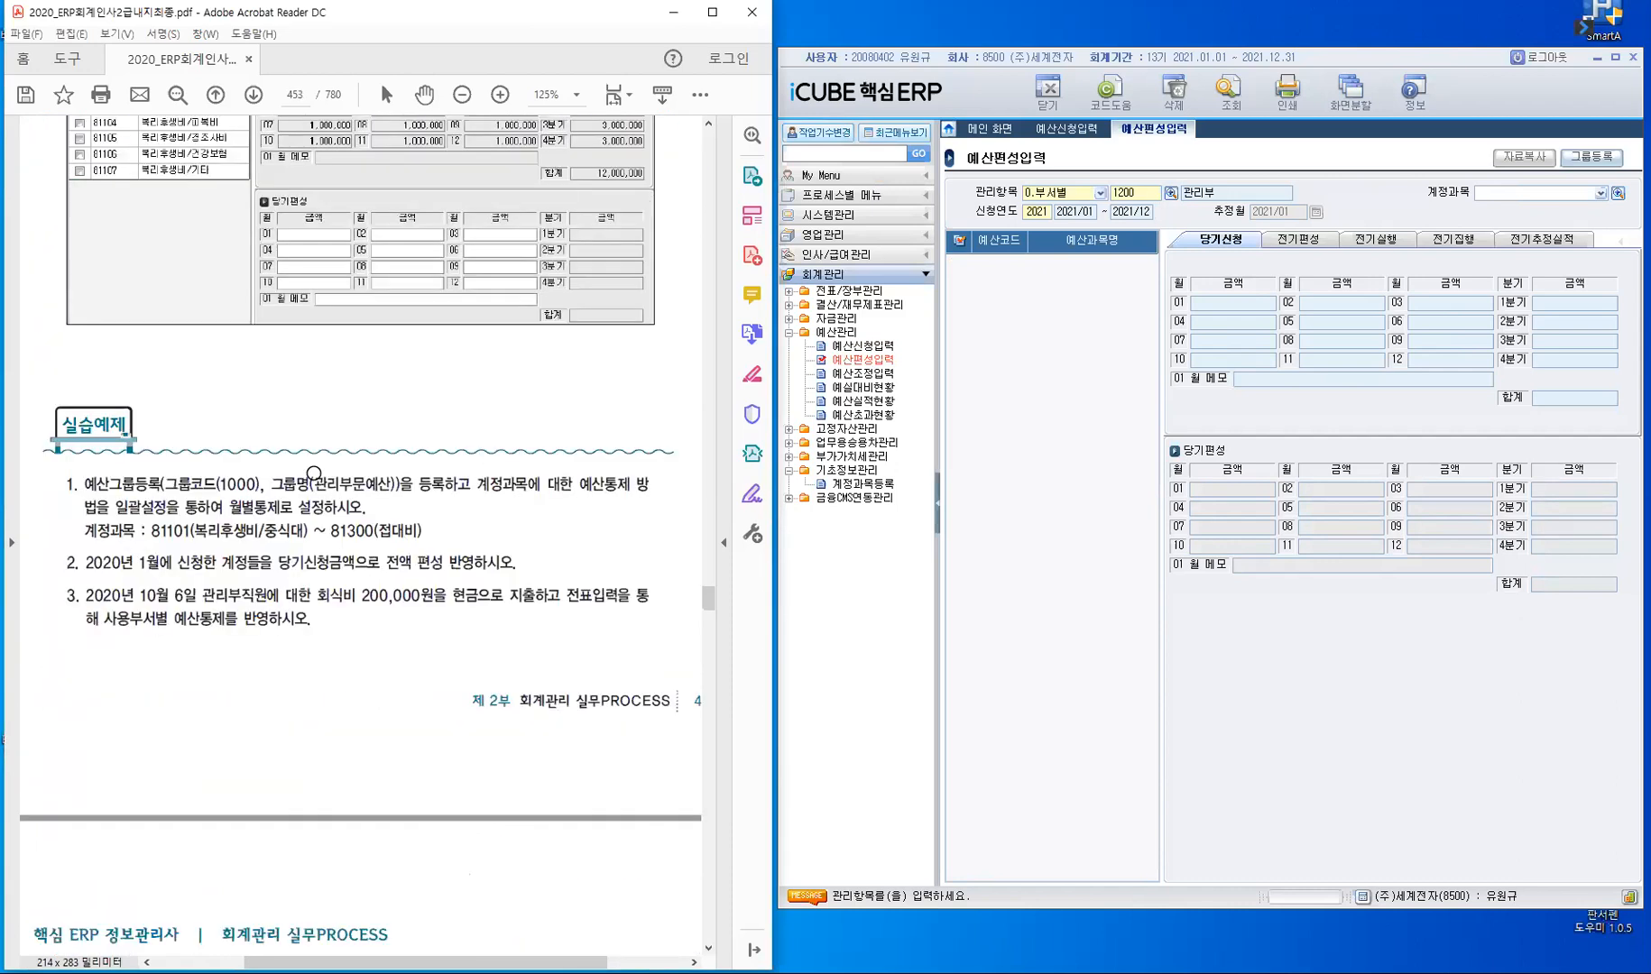
pyautogui.scroll(9, 314, 473)
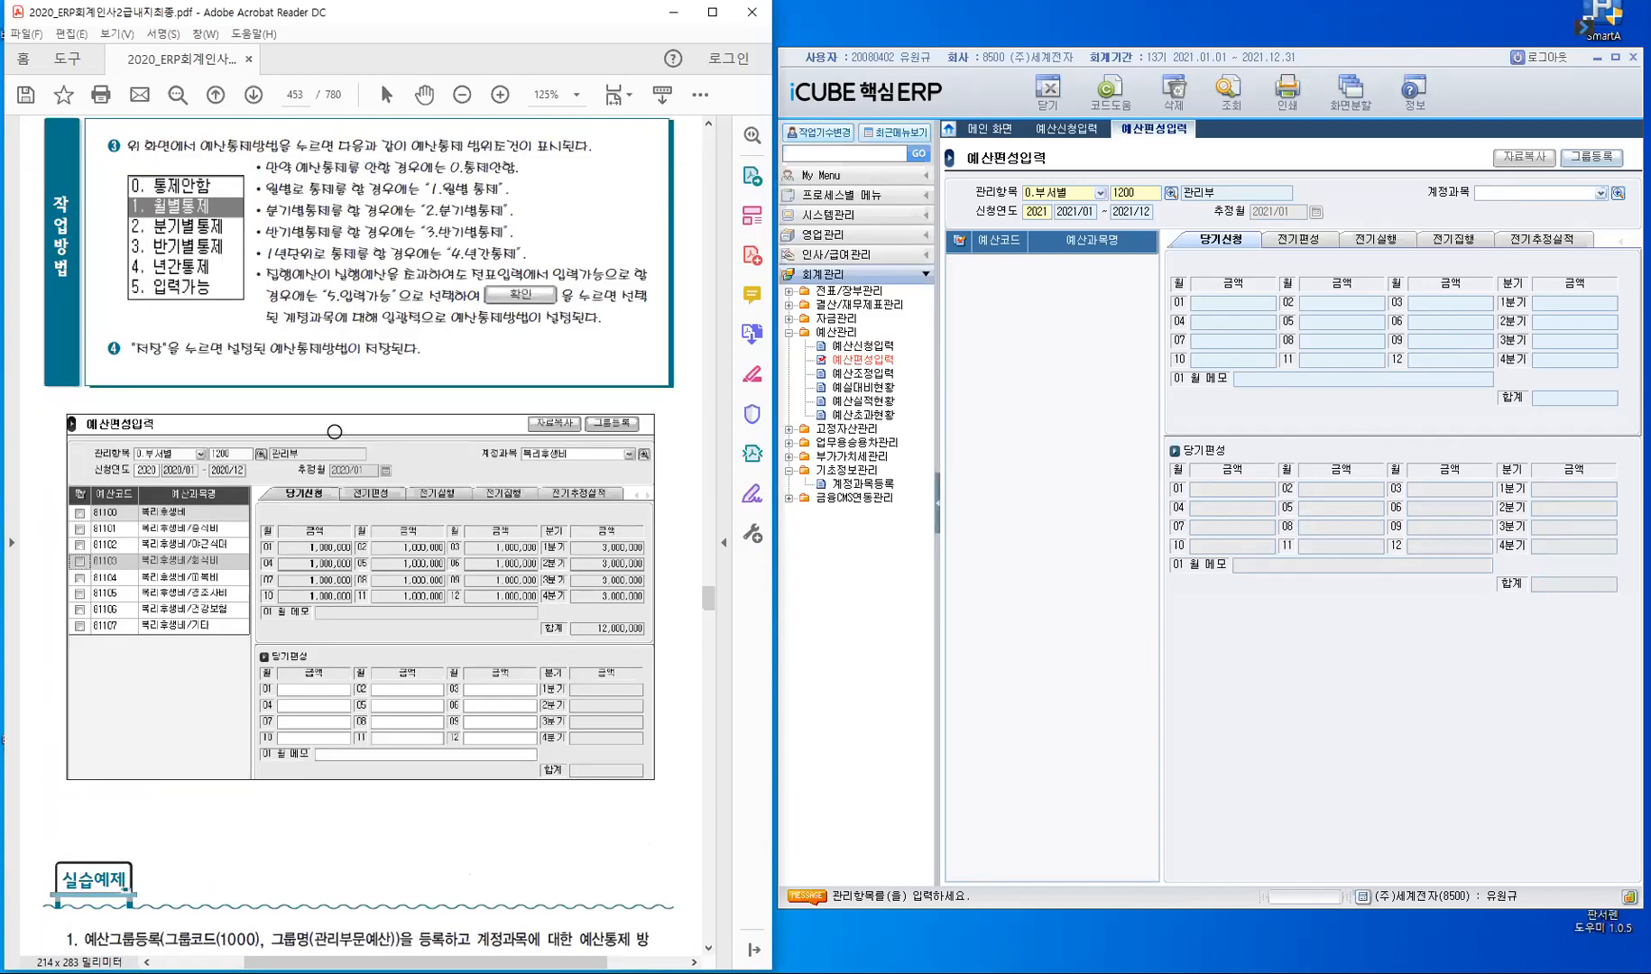
pyautogui.scroll(-5, 325, 455)
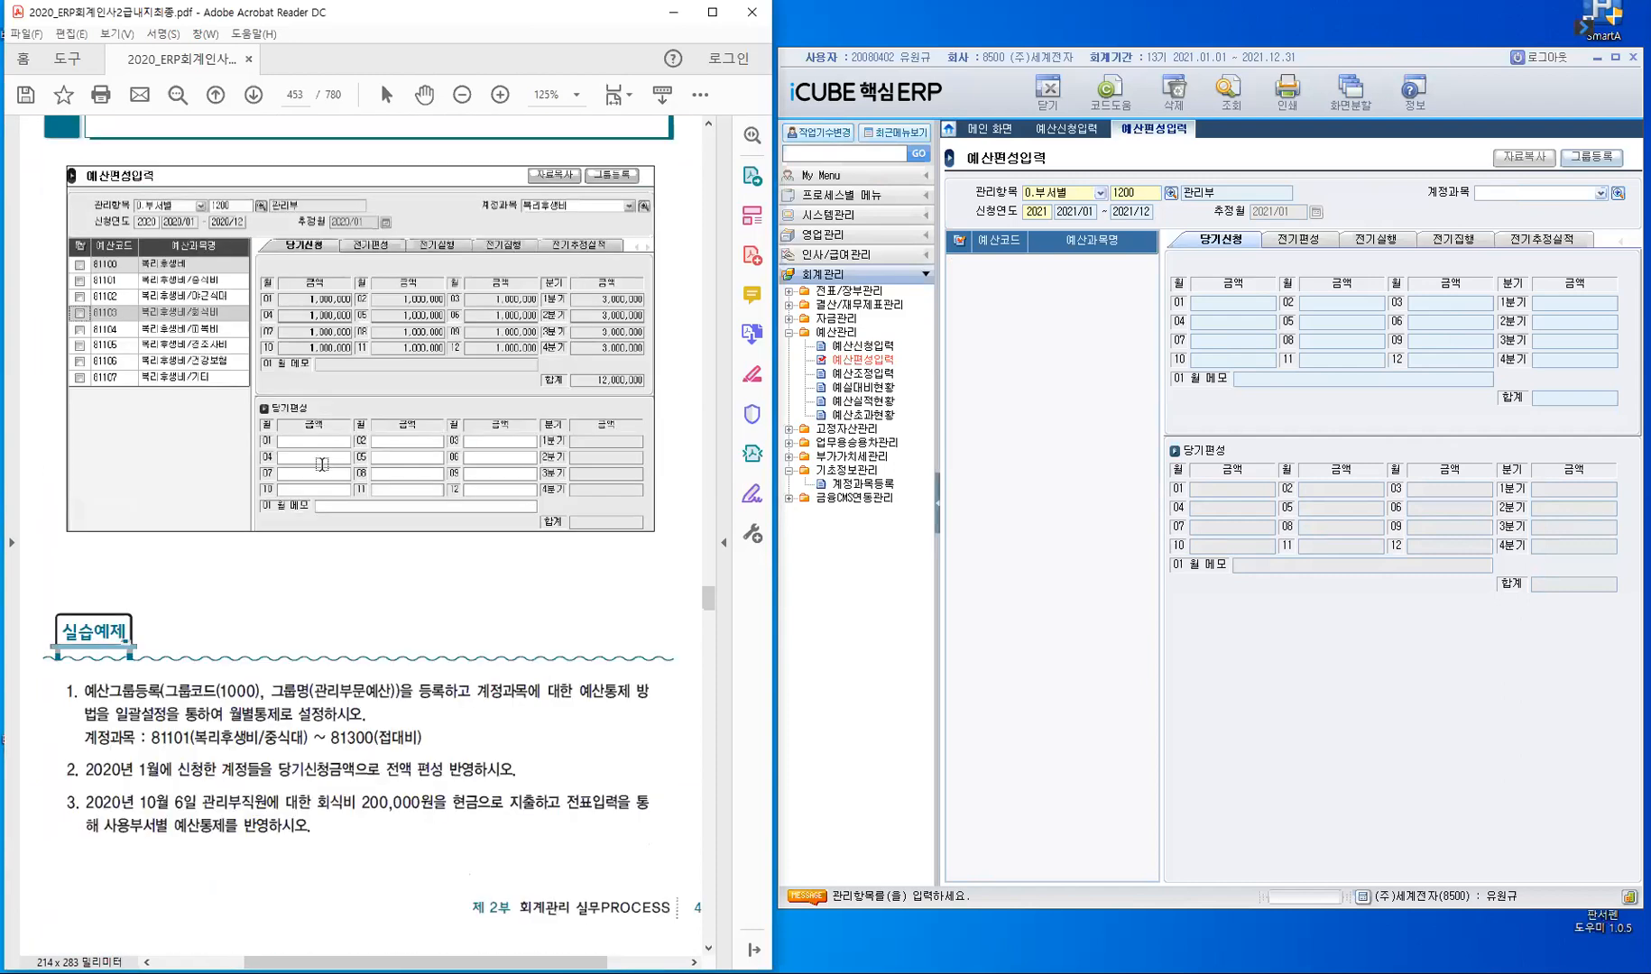
pyautogui.scroll(-5, 78, 373)
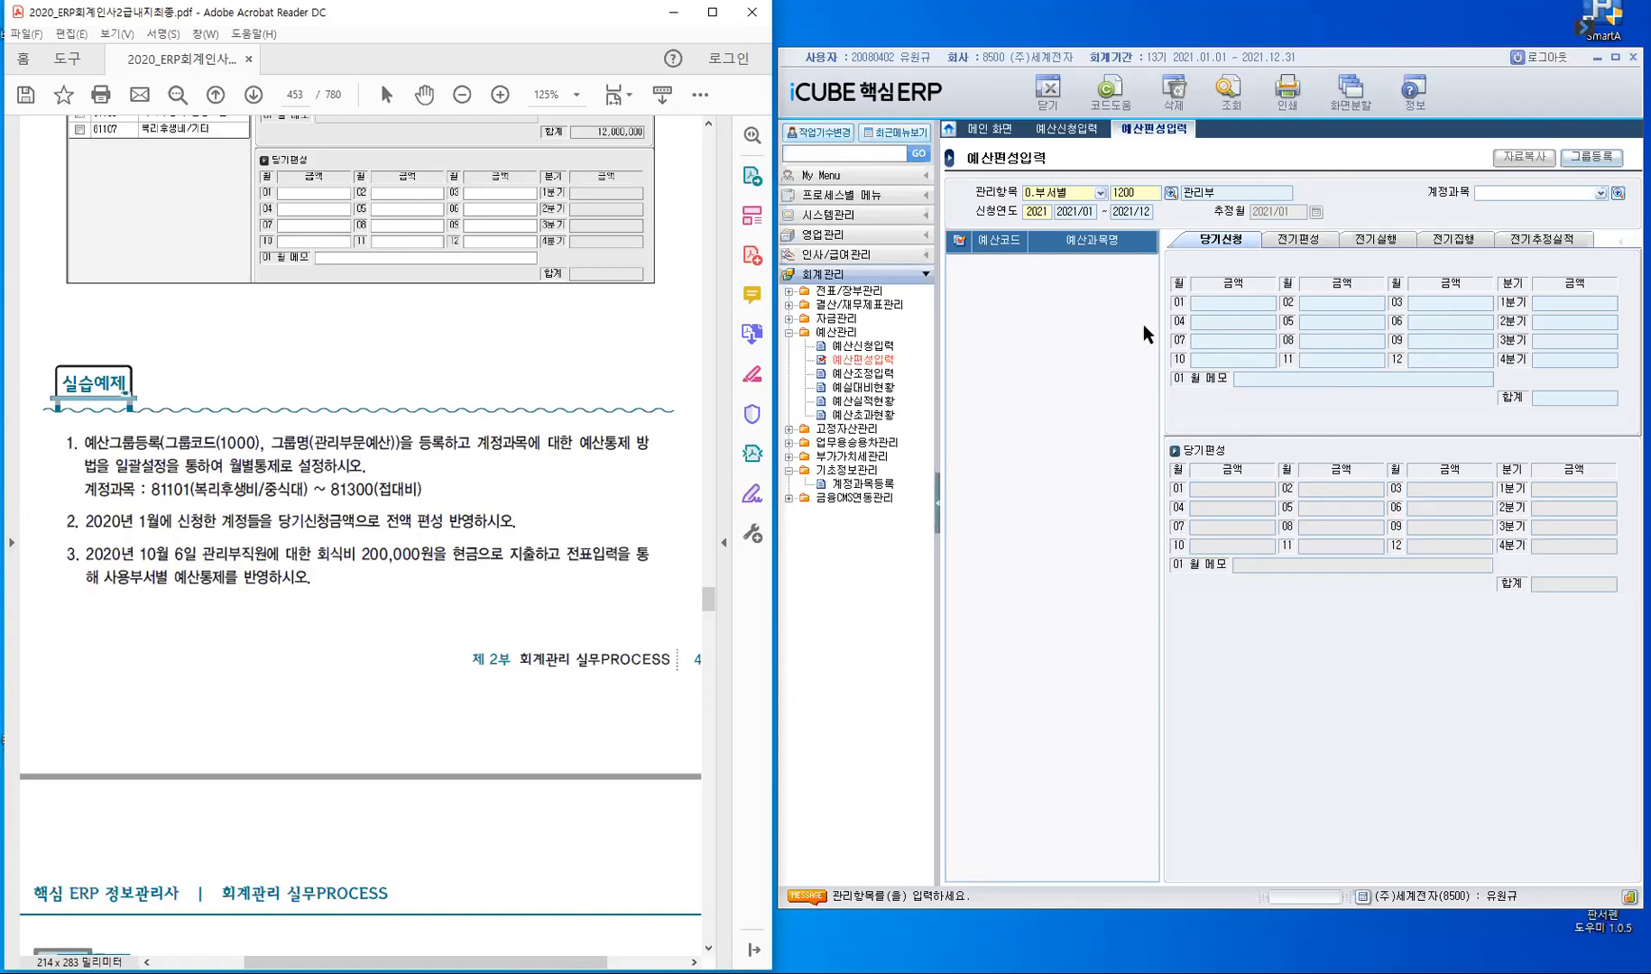
# - Set 관리항목 to 0.부서별 with department 1200 관리부 and load its budget accounts without an account filter
pyautogui.click(1075, 194)
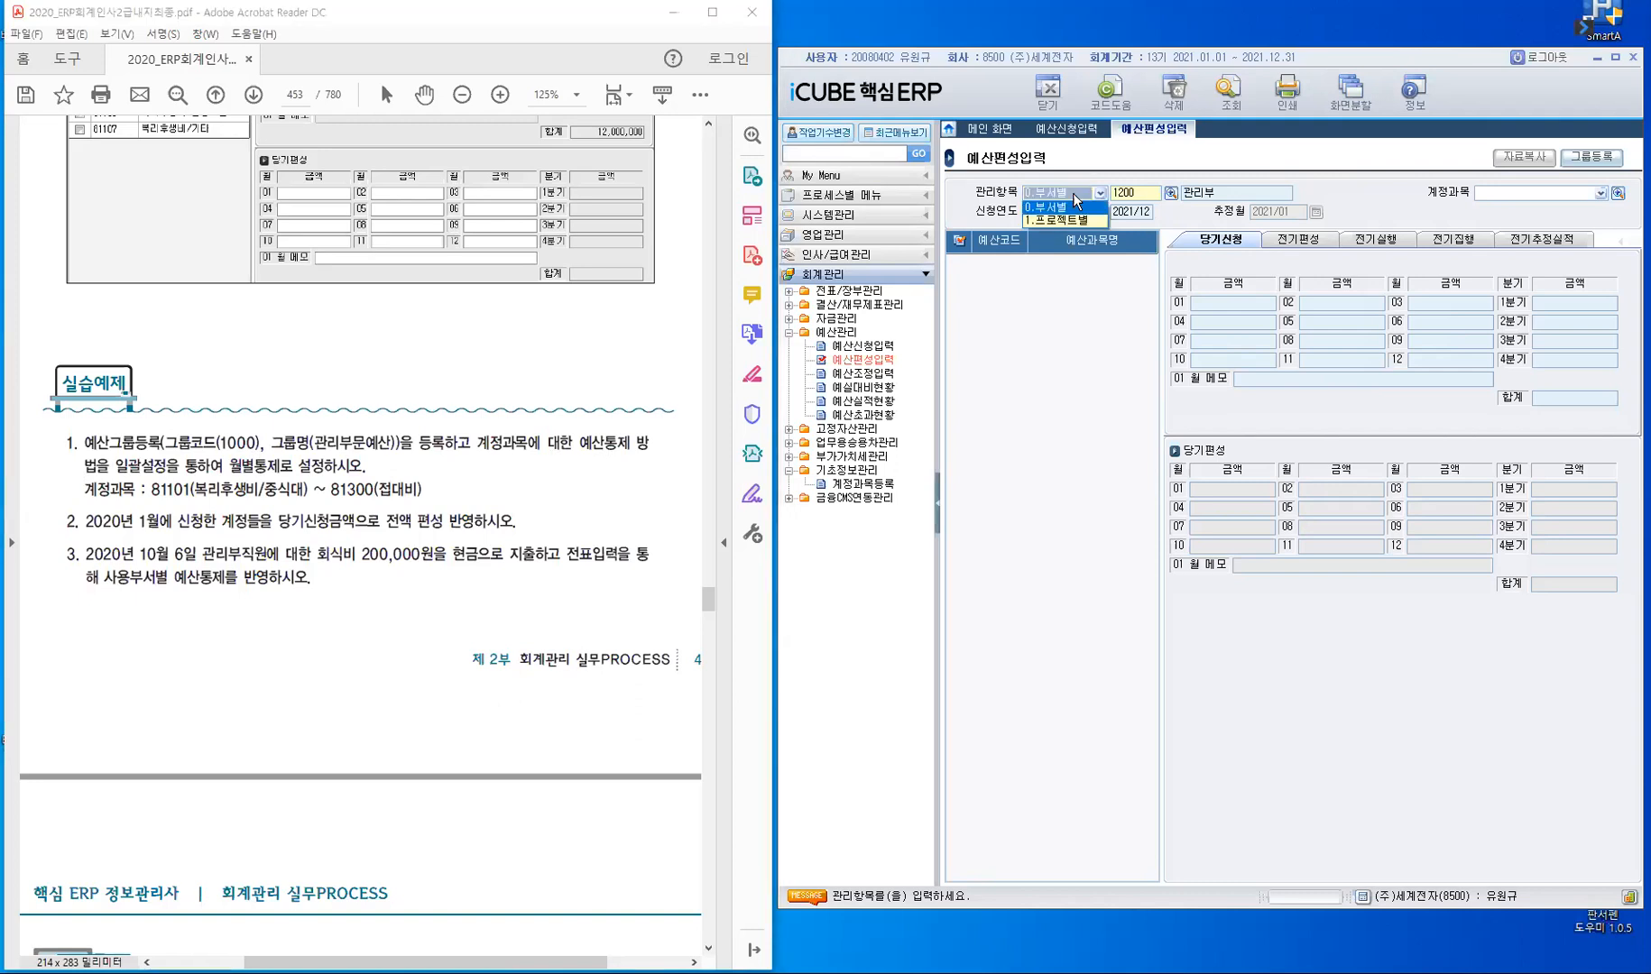
pyautogui.click(1073, 200)
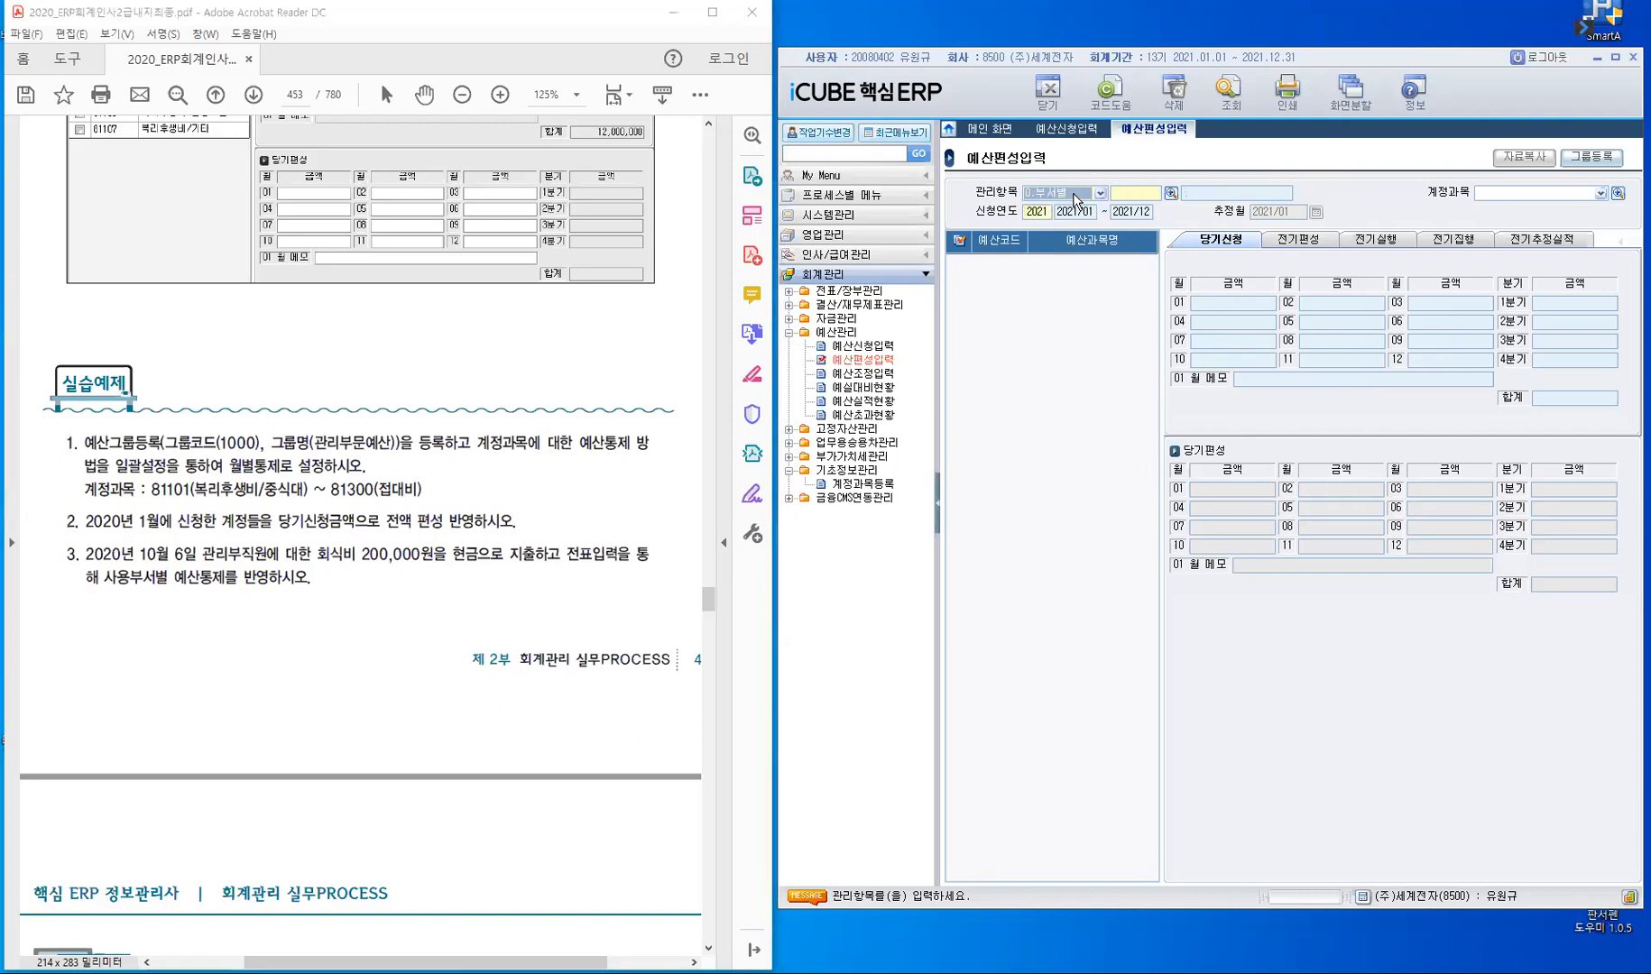
pyautogui.press('Return')
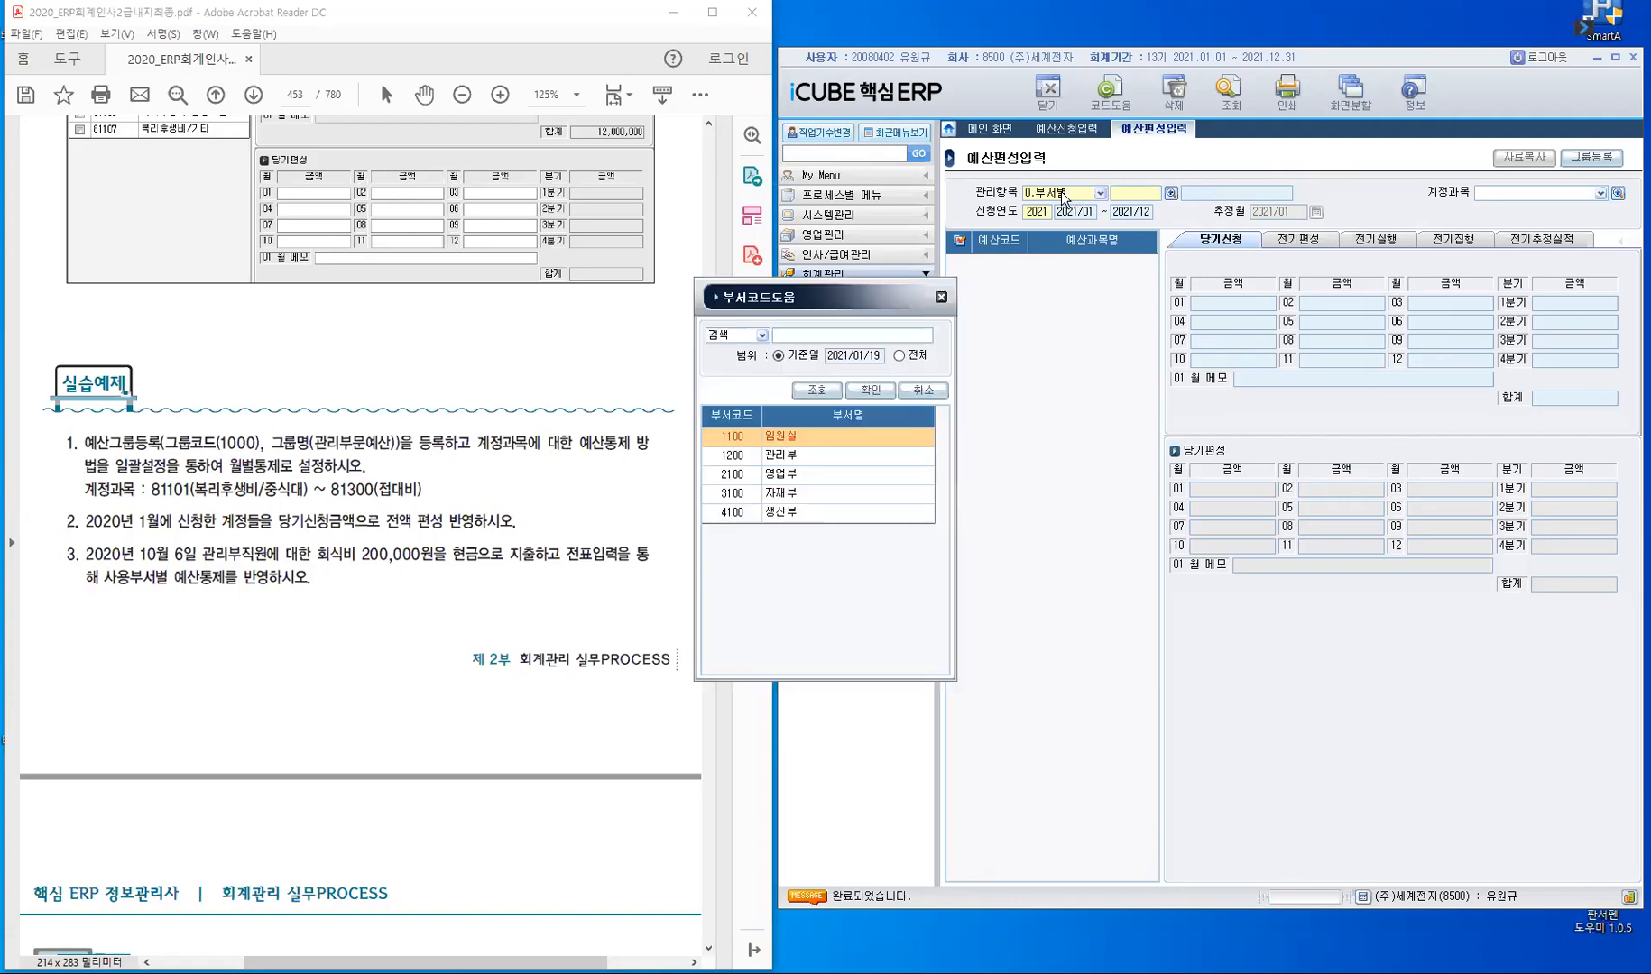
pyautogui.press('Down')
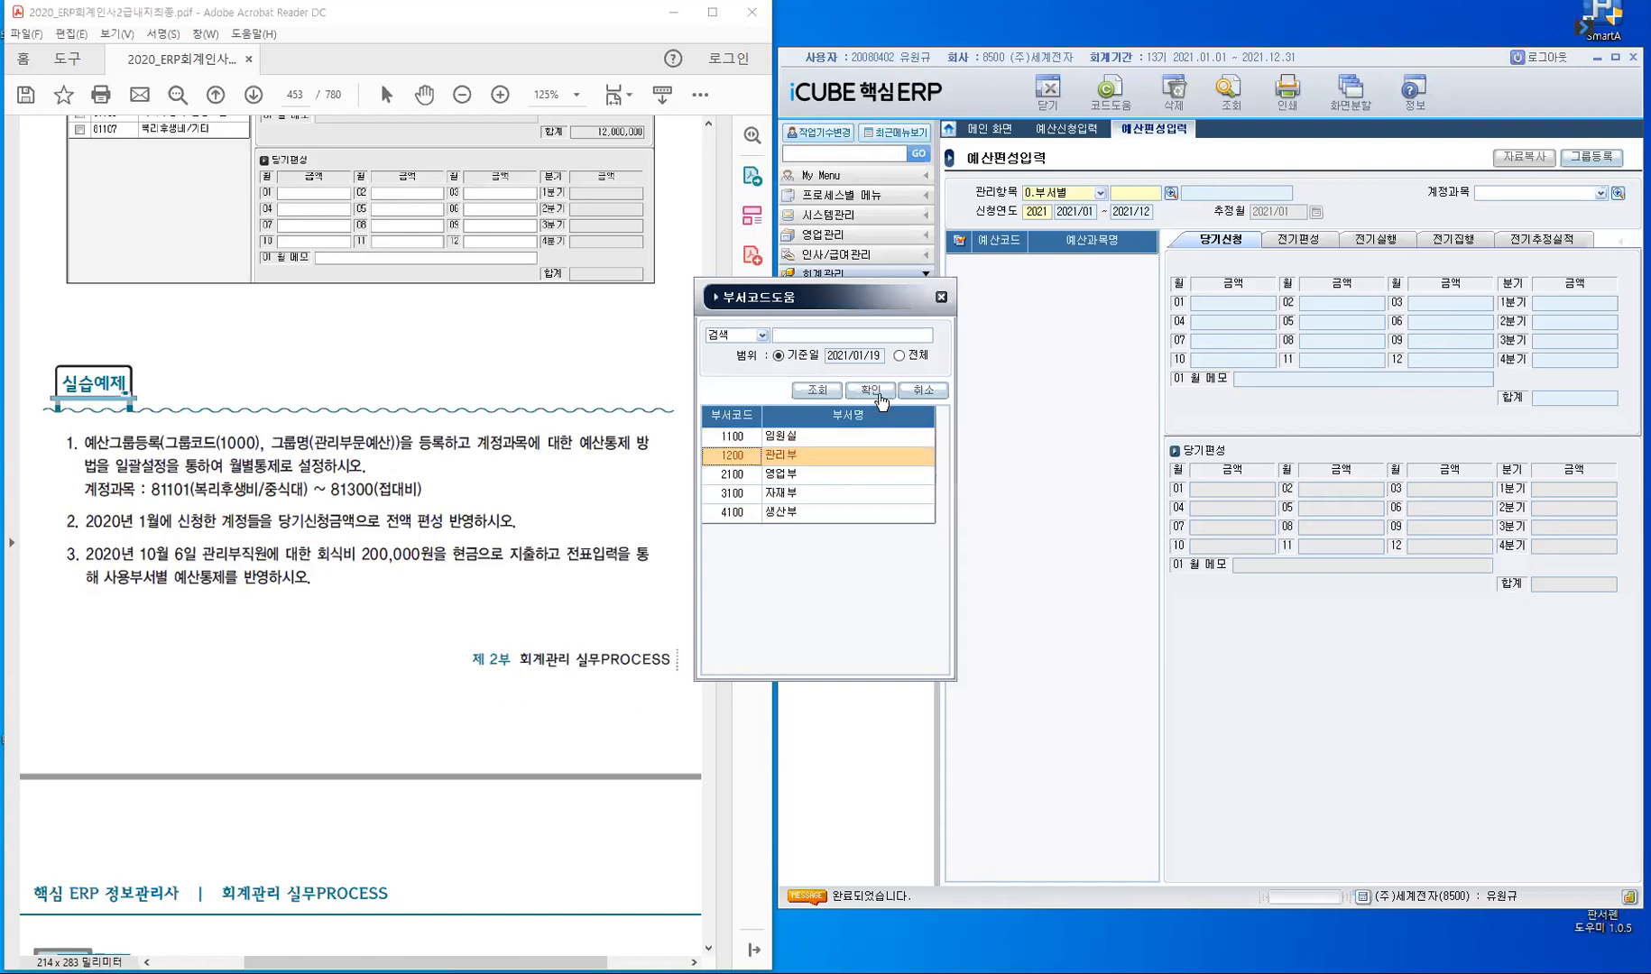
pyautogui.click(870, 391)
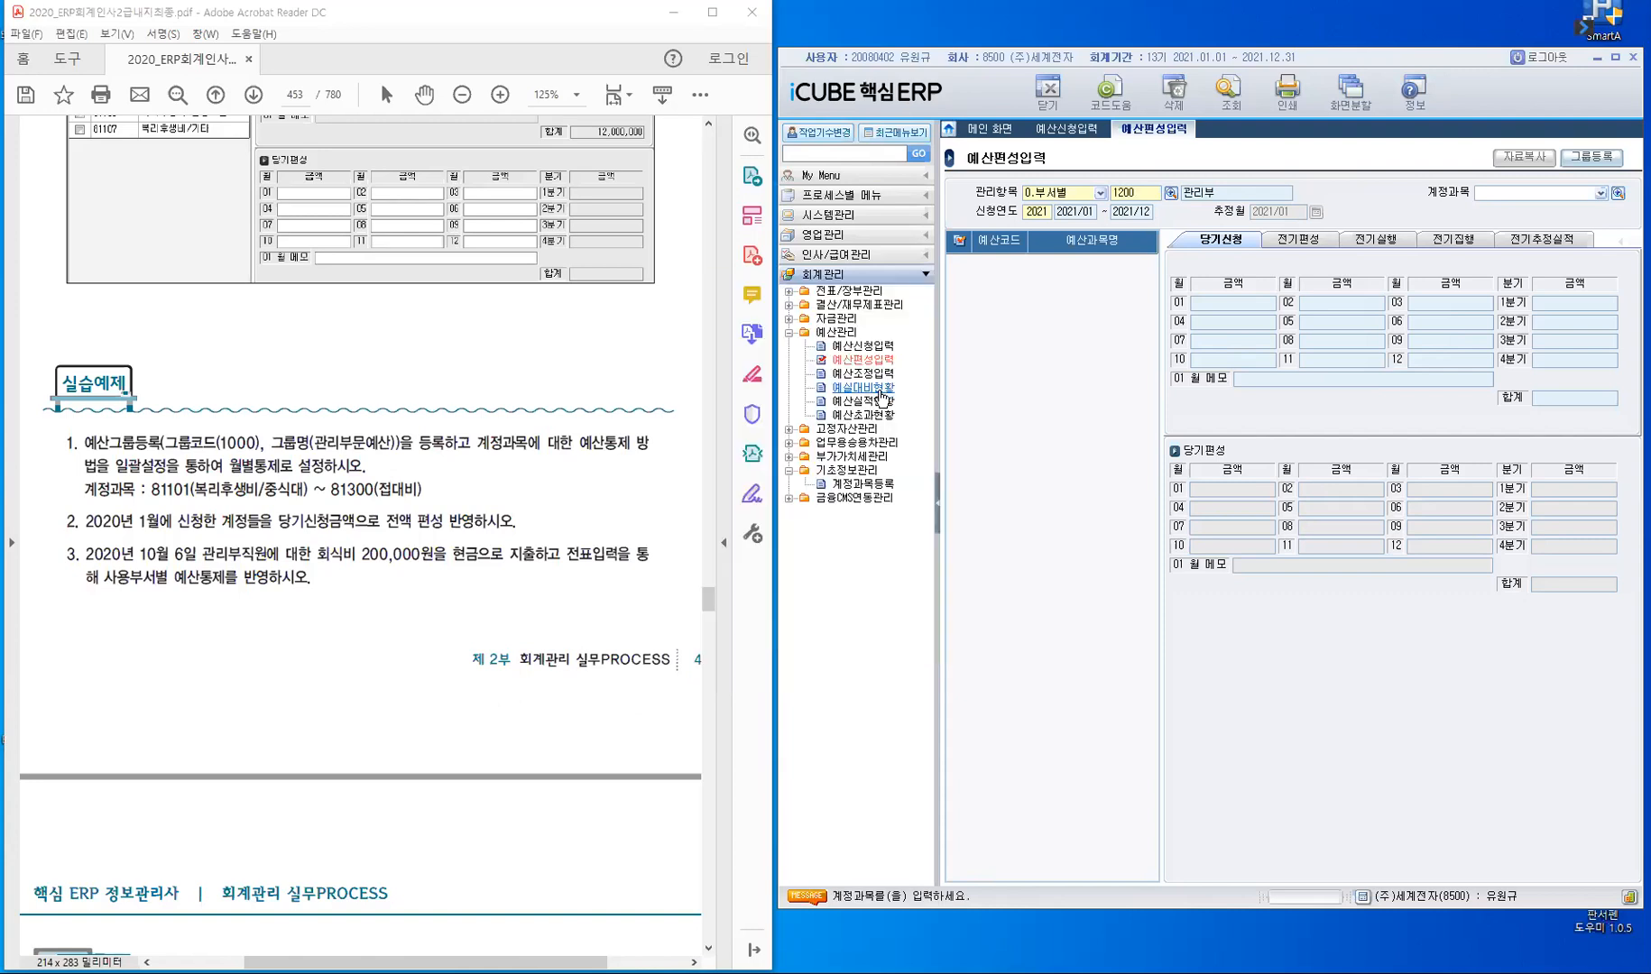
pyautogui.press('Return')
pyautogui.click(880, 393)
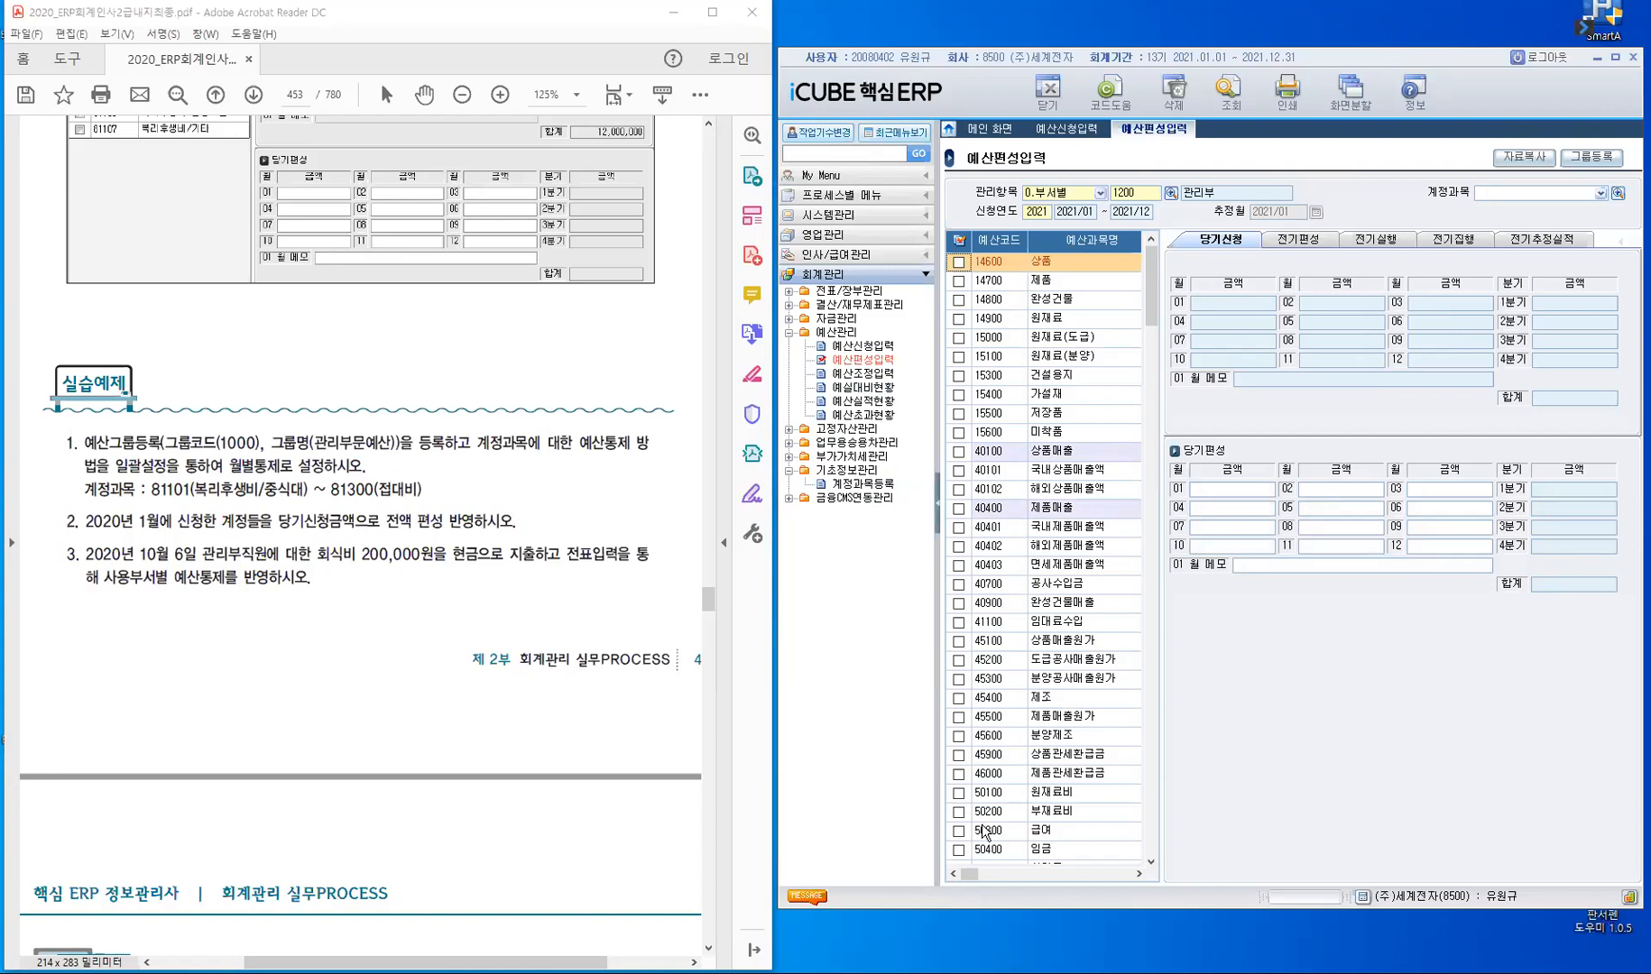
# - Open 예산그룹등록 from the 그룹등록 window and move both dialogs clear of the textbook exercise
pyautogui.click(1587, 164)
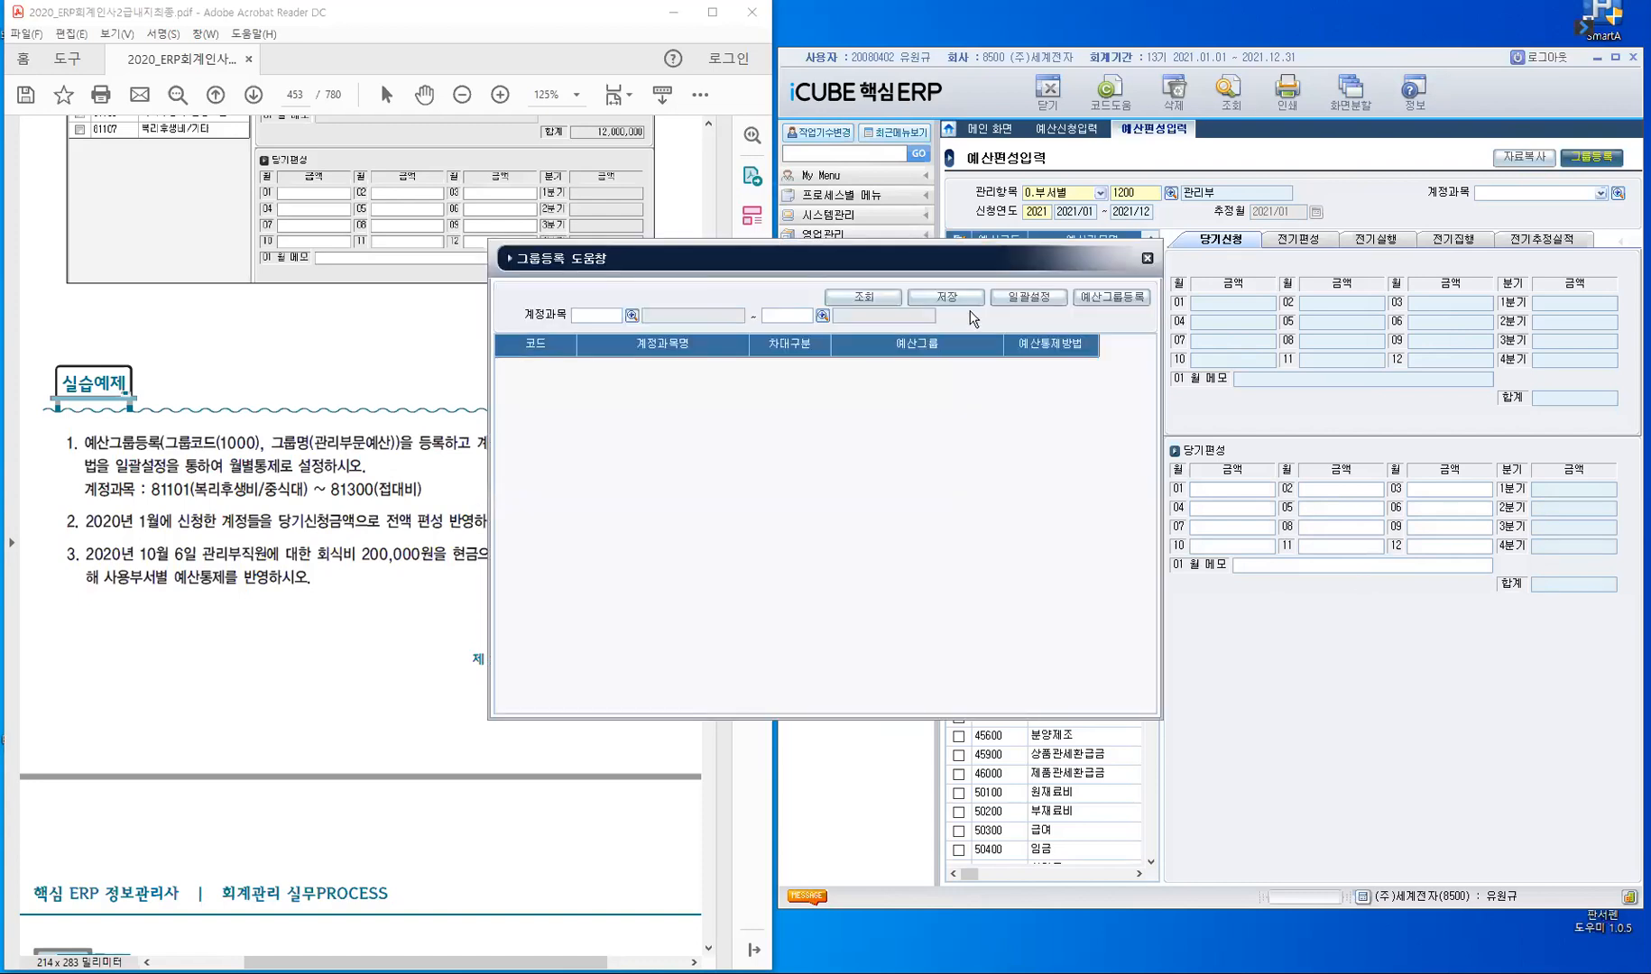
pyautogui.click(1134, 307)
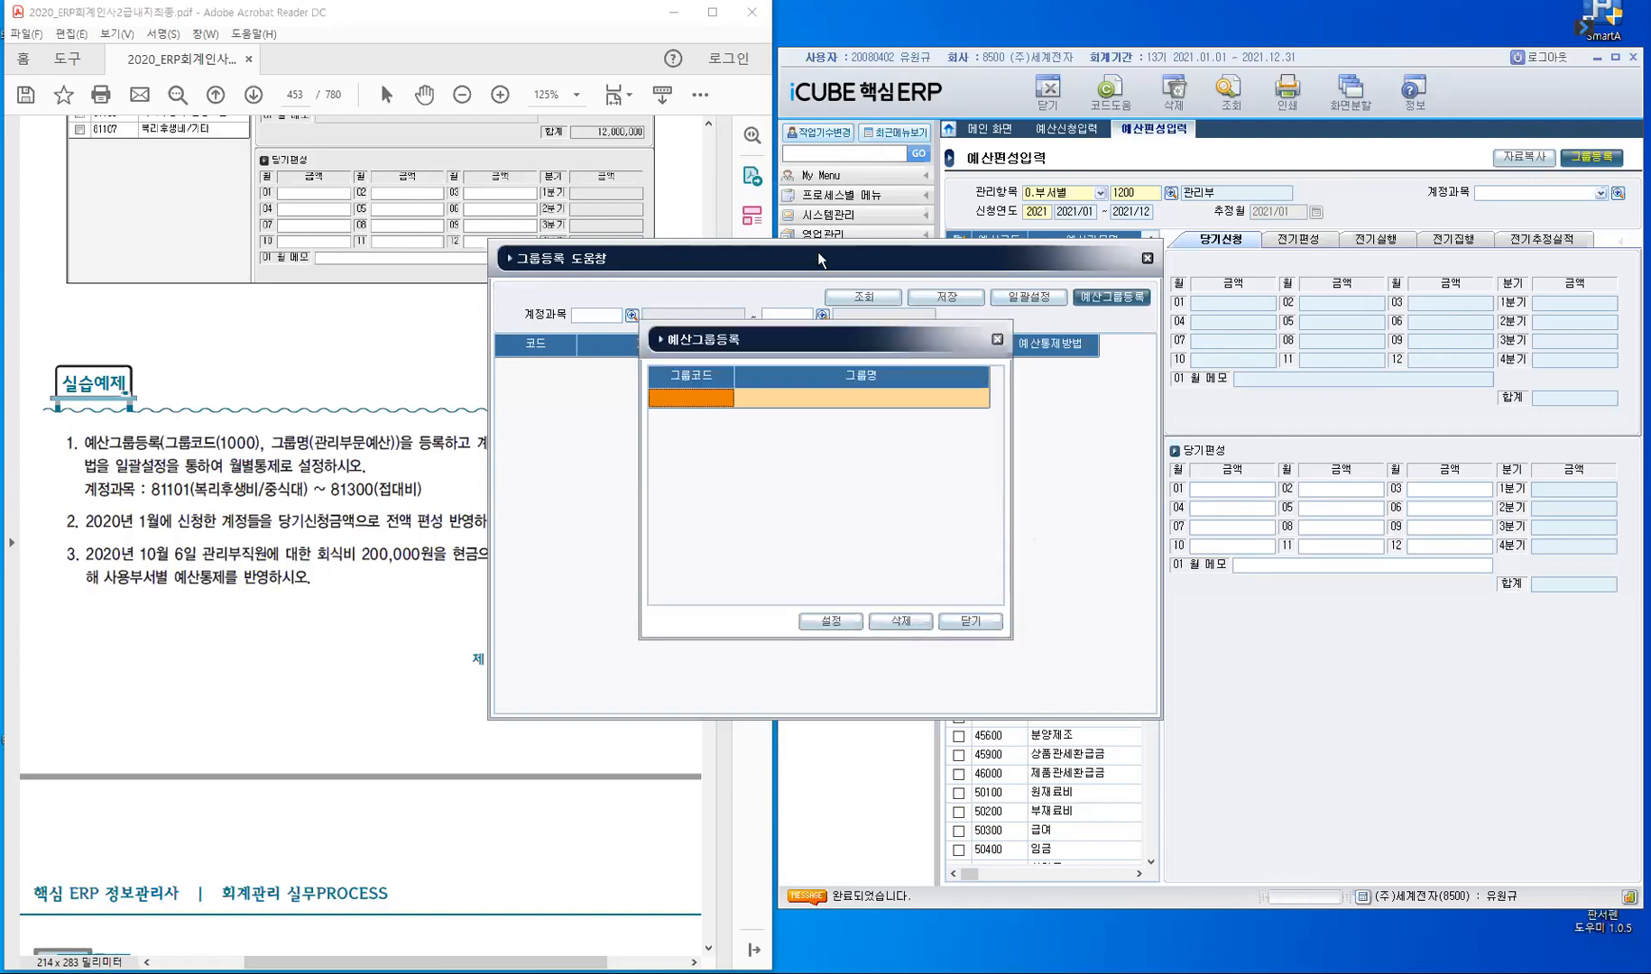
pyautogui.moveTo(826, 257); pyautogui.dragTo(1117, 258)
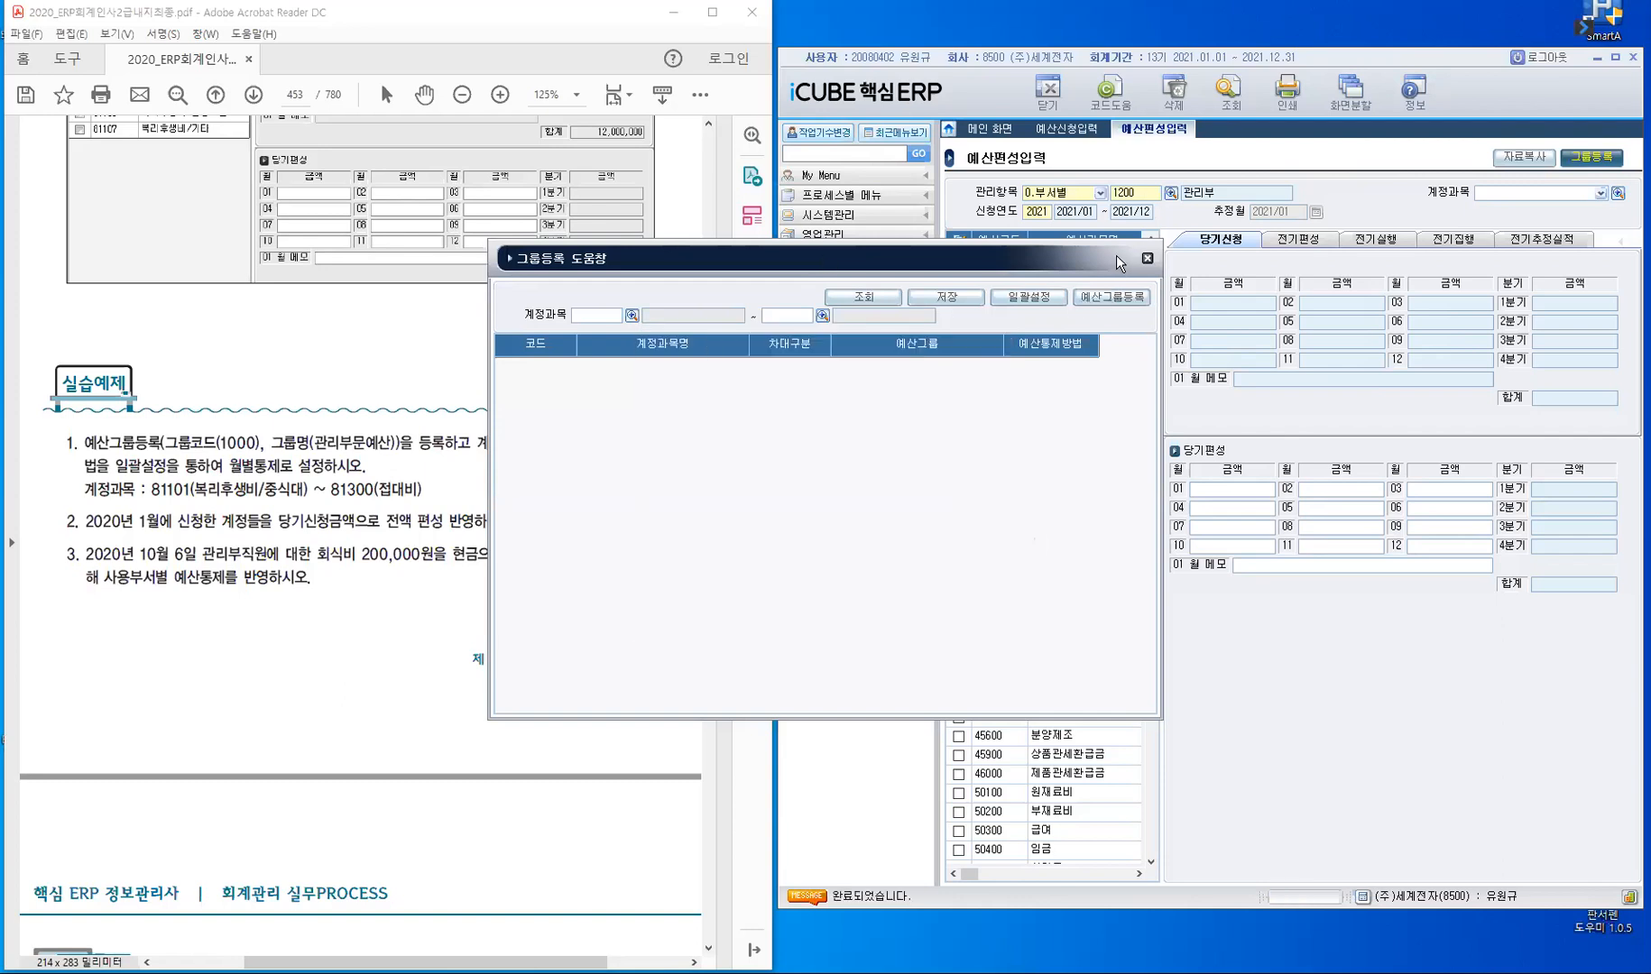
pyautogui.click(1386, 305)
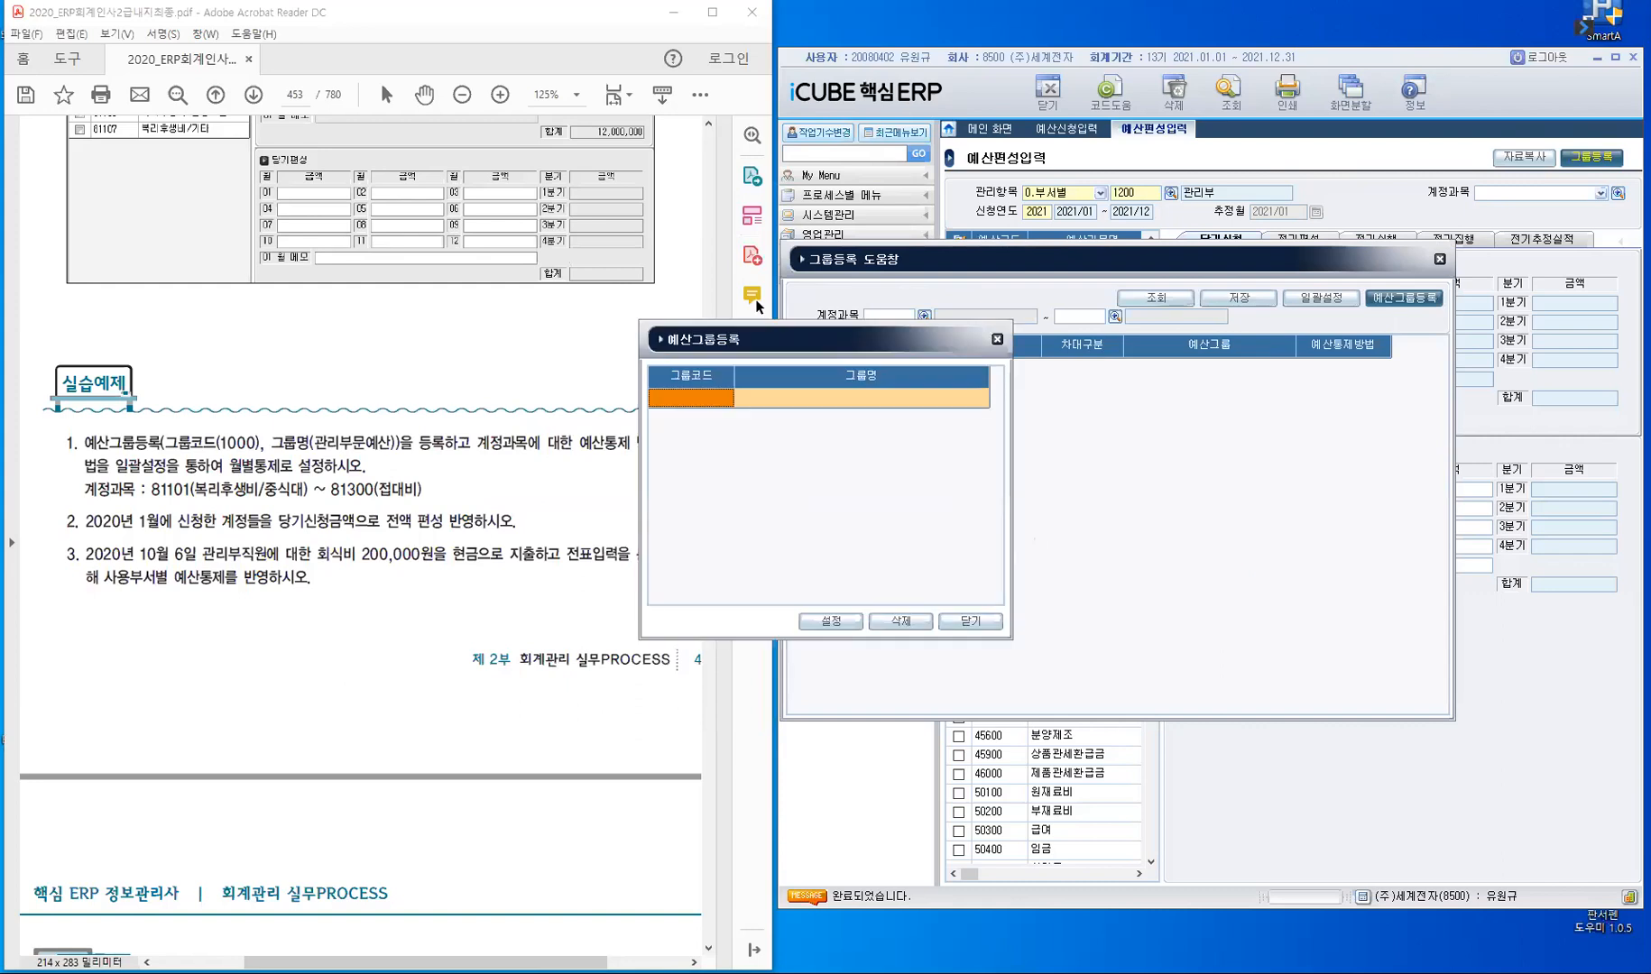
pyautogui.moveTo(784, 340); pyautogui.dragTo(1080, 390)
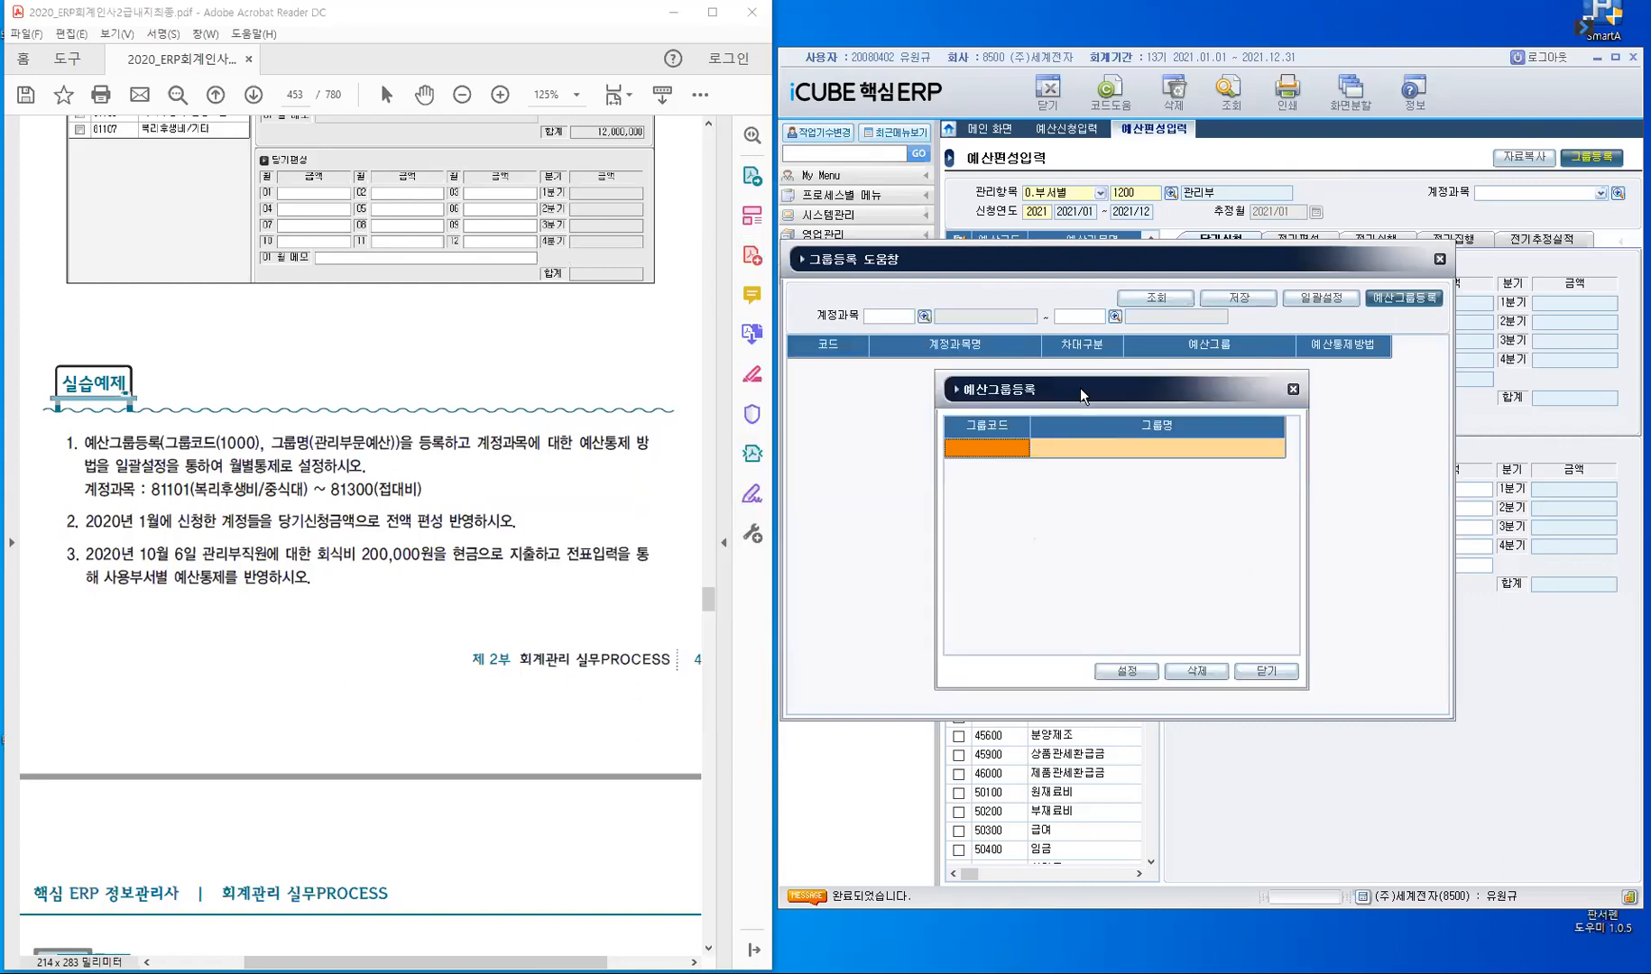
# - Register a budget group with code 1000 and name 관리부문예산, and close the group registration dialog
pyautogui.write('1')
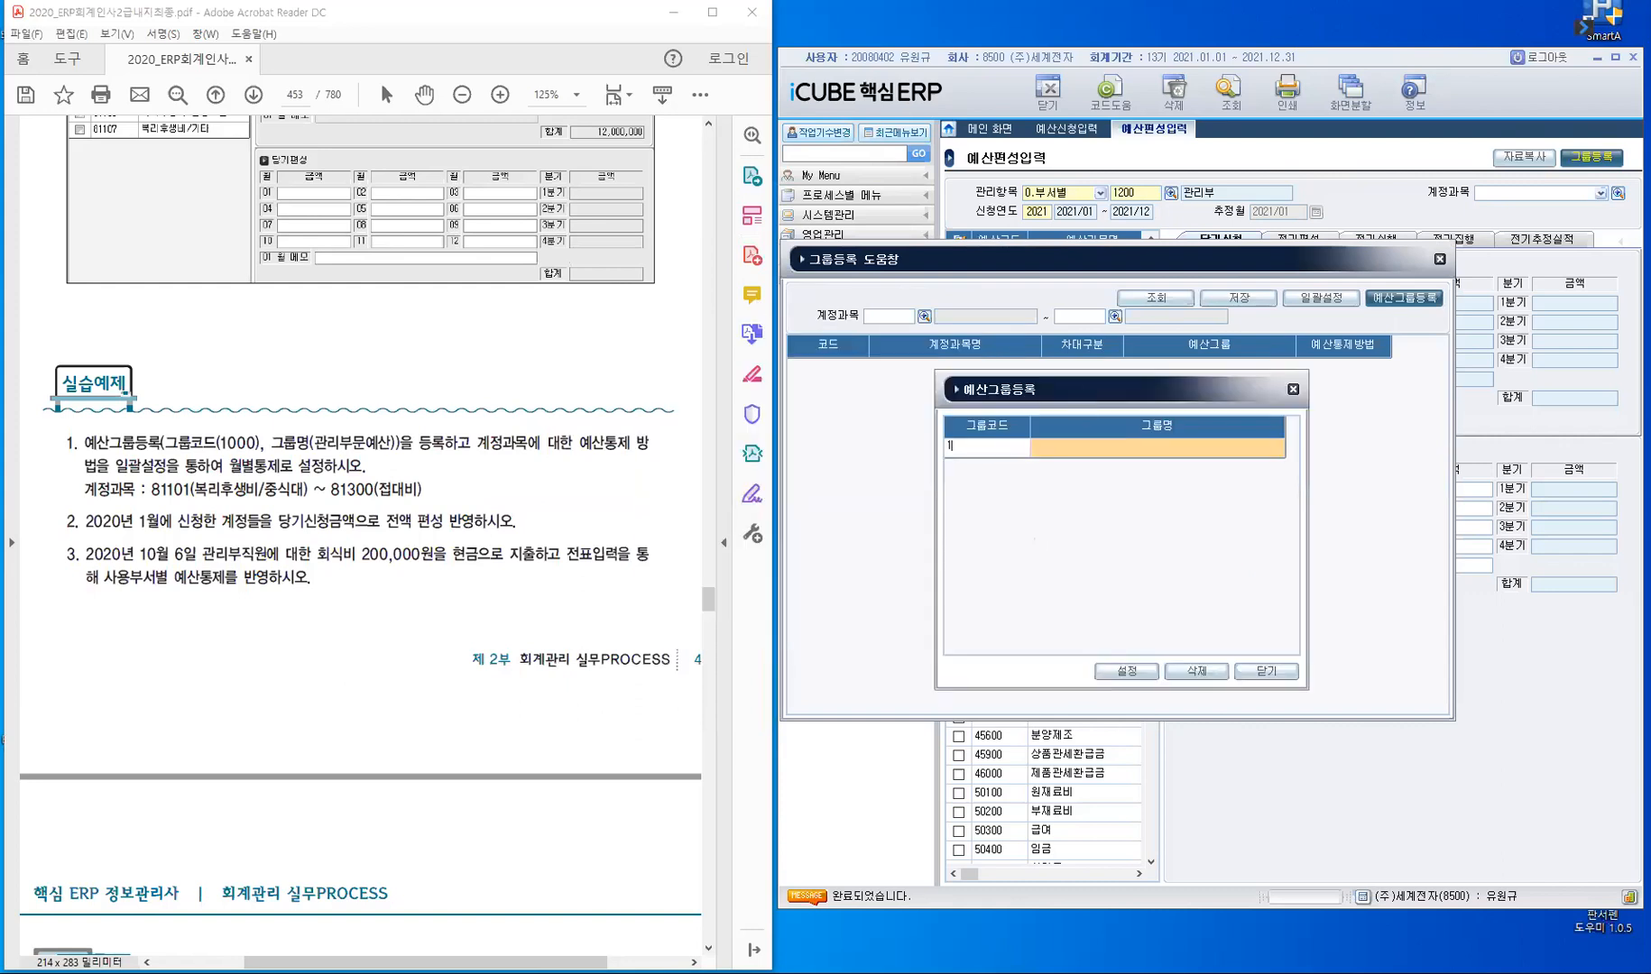
pyautogui.write('000')
pyautogui.press('Return')
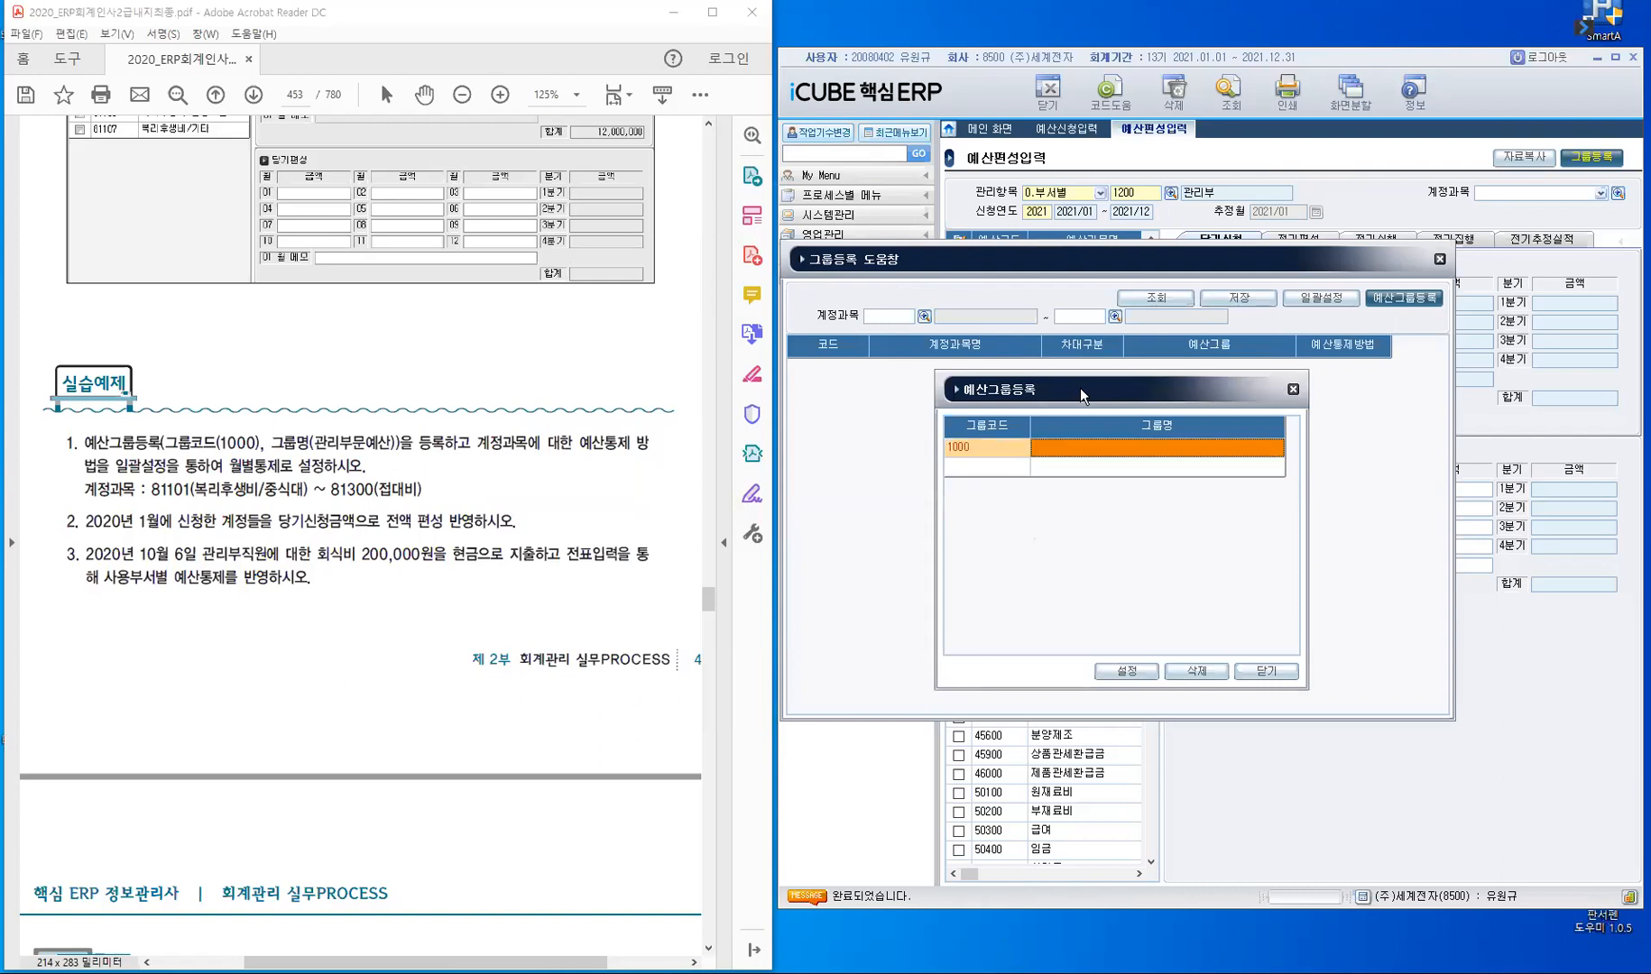
pyautogui.write('관리')
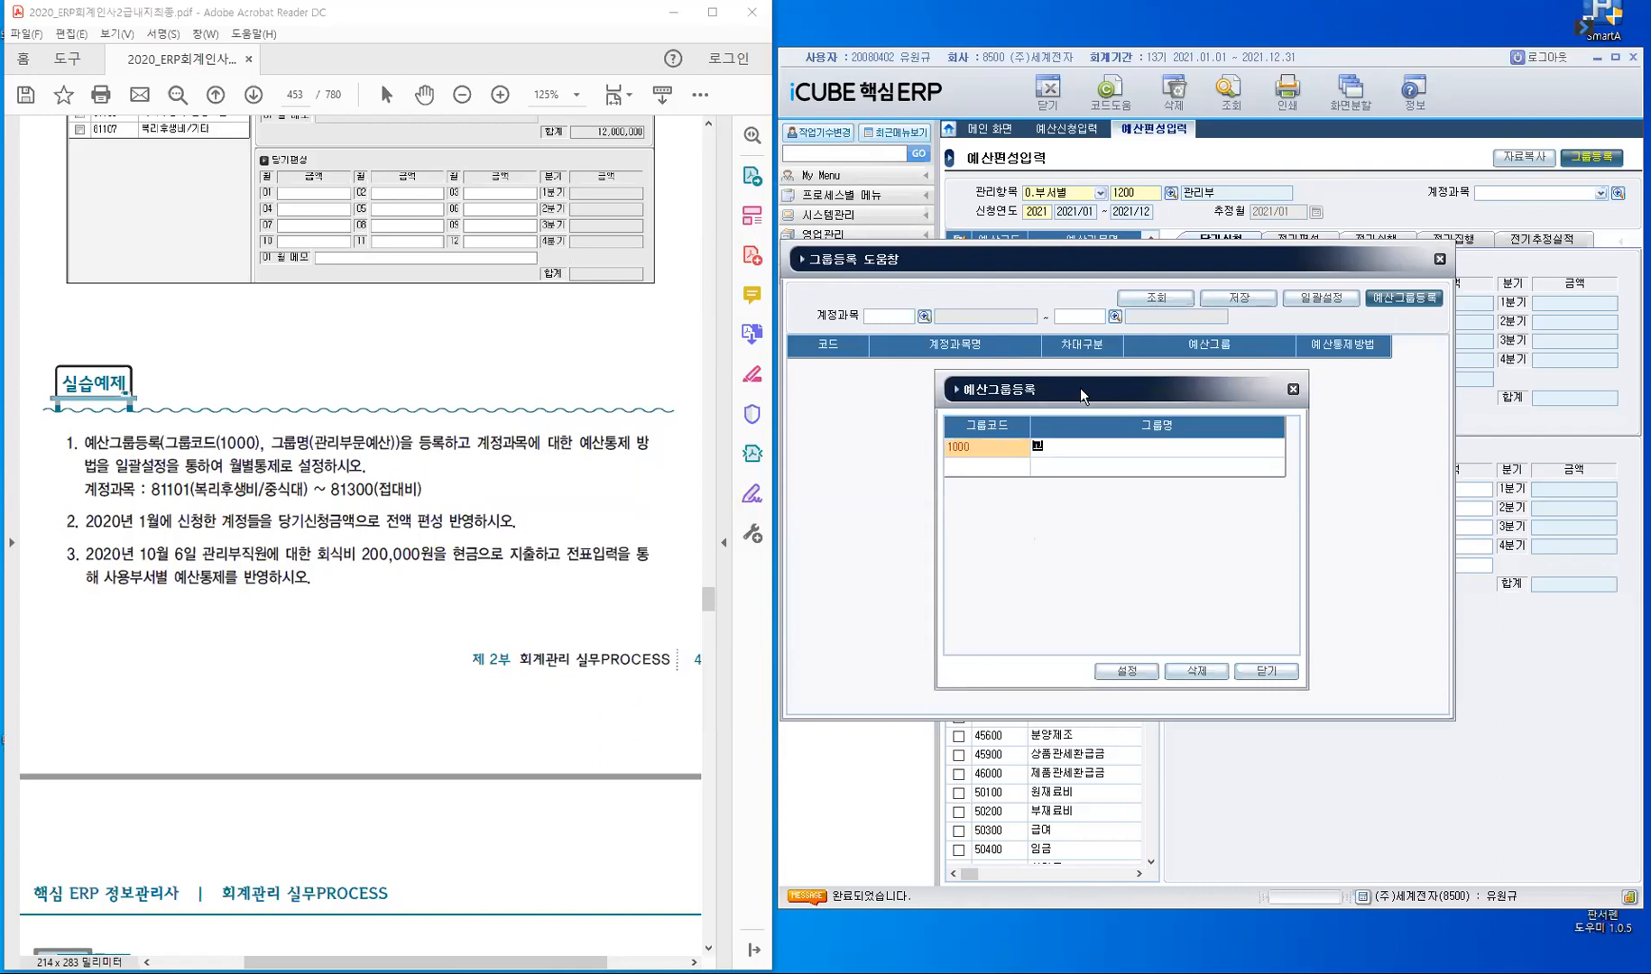
pyautogui.write('부문예산')
pyautogui.press('Return')
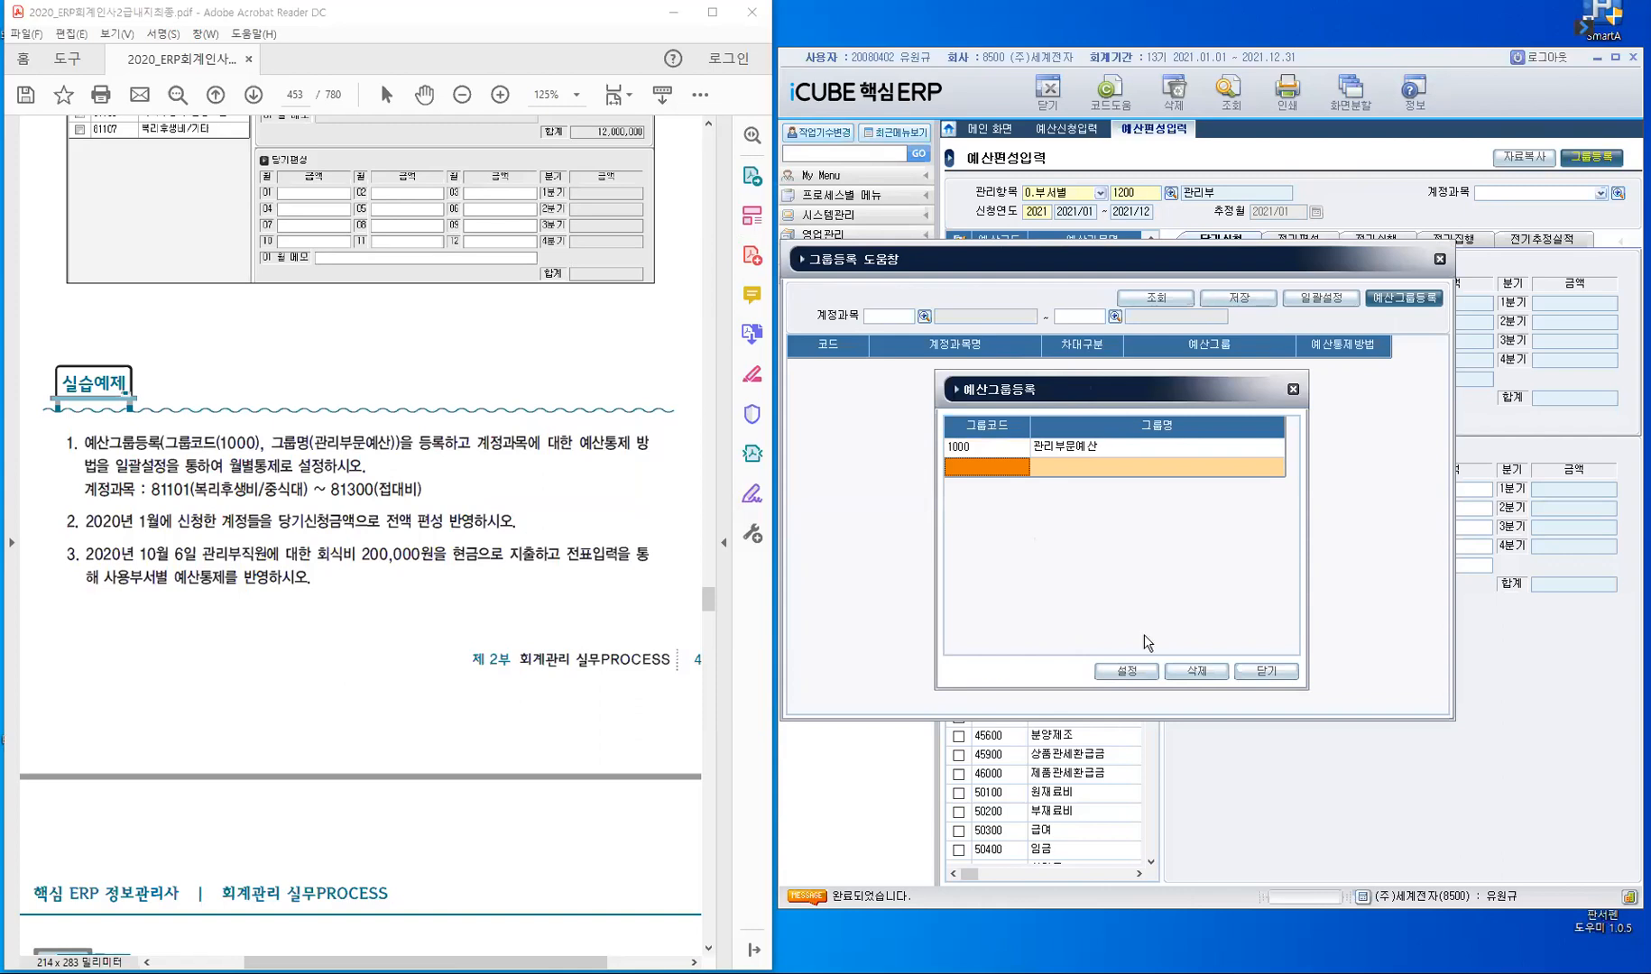
pyautogui.click(1264, 672)
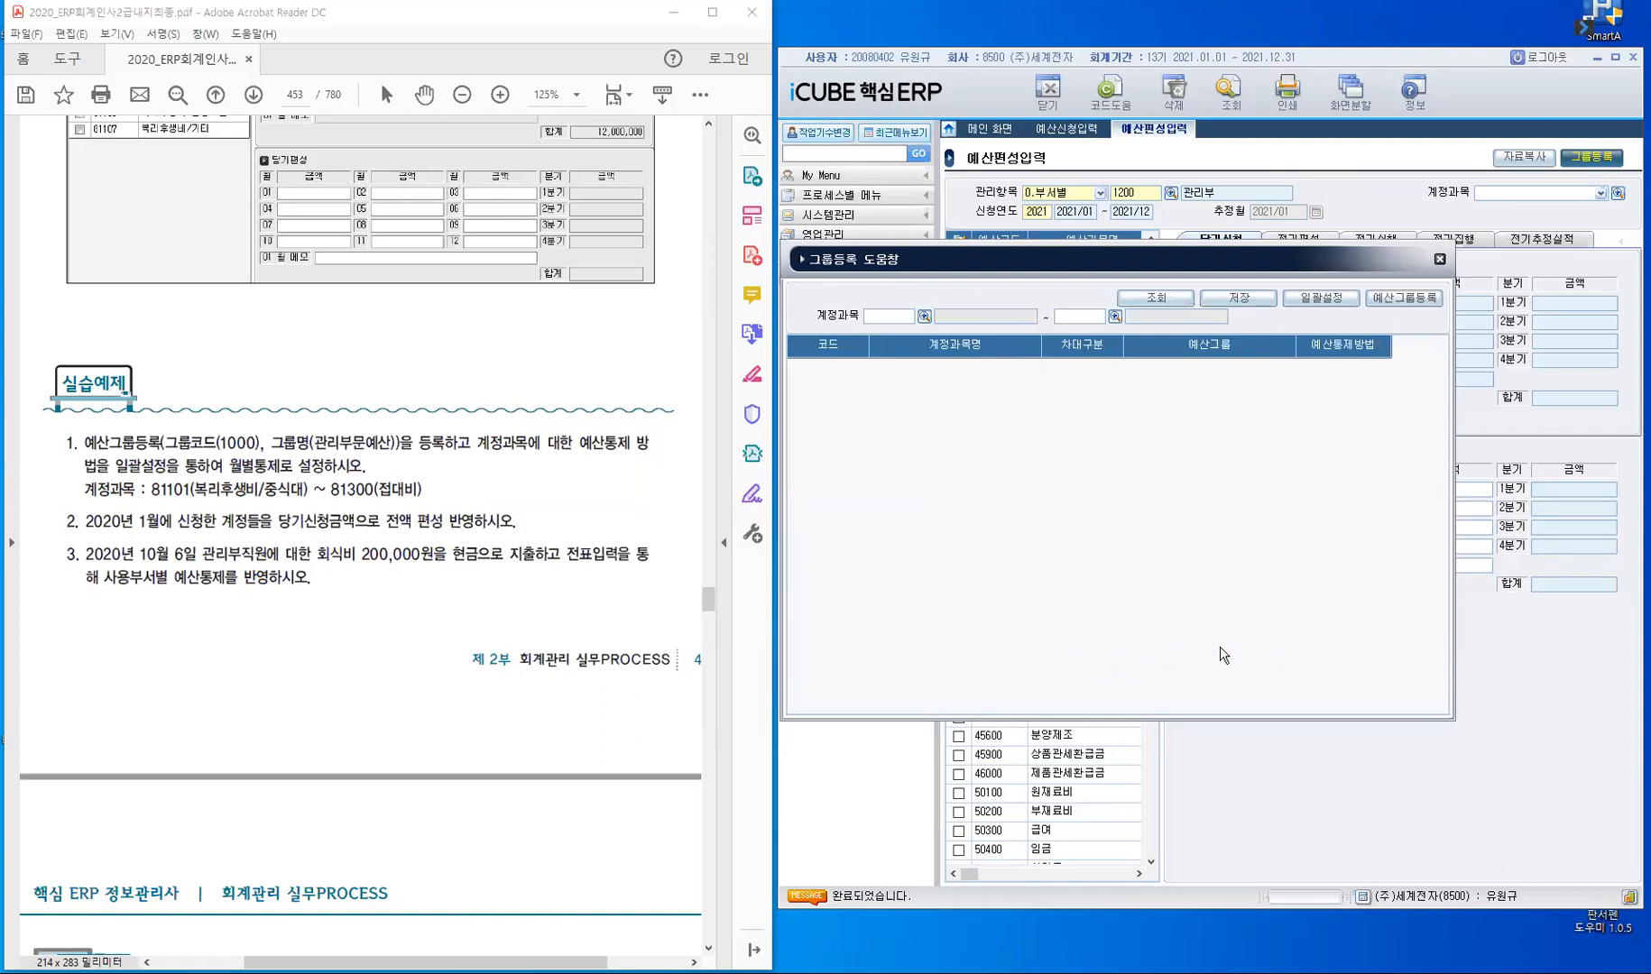
# - List accounts 81101 복리후생비/중식비 through 81300 접대비 in the 그룹등록 window
pyautogui.click(1328, 307)
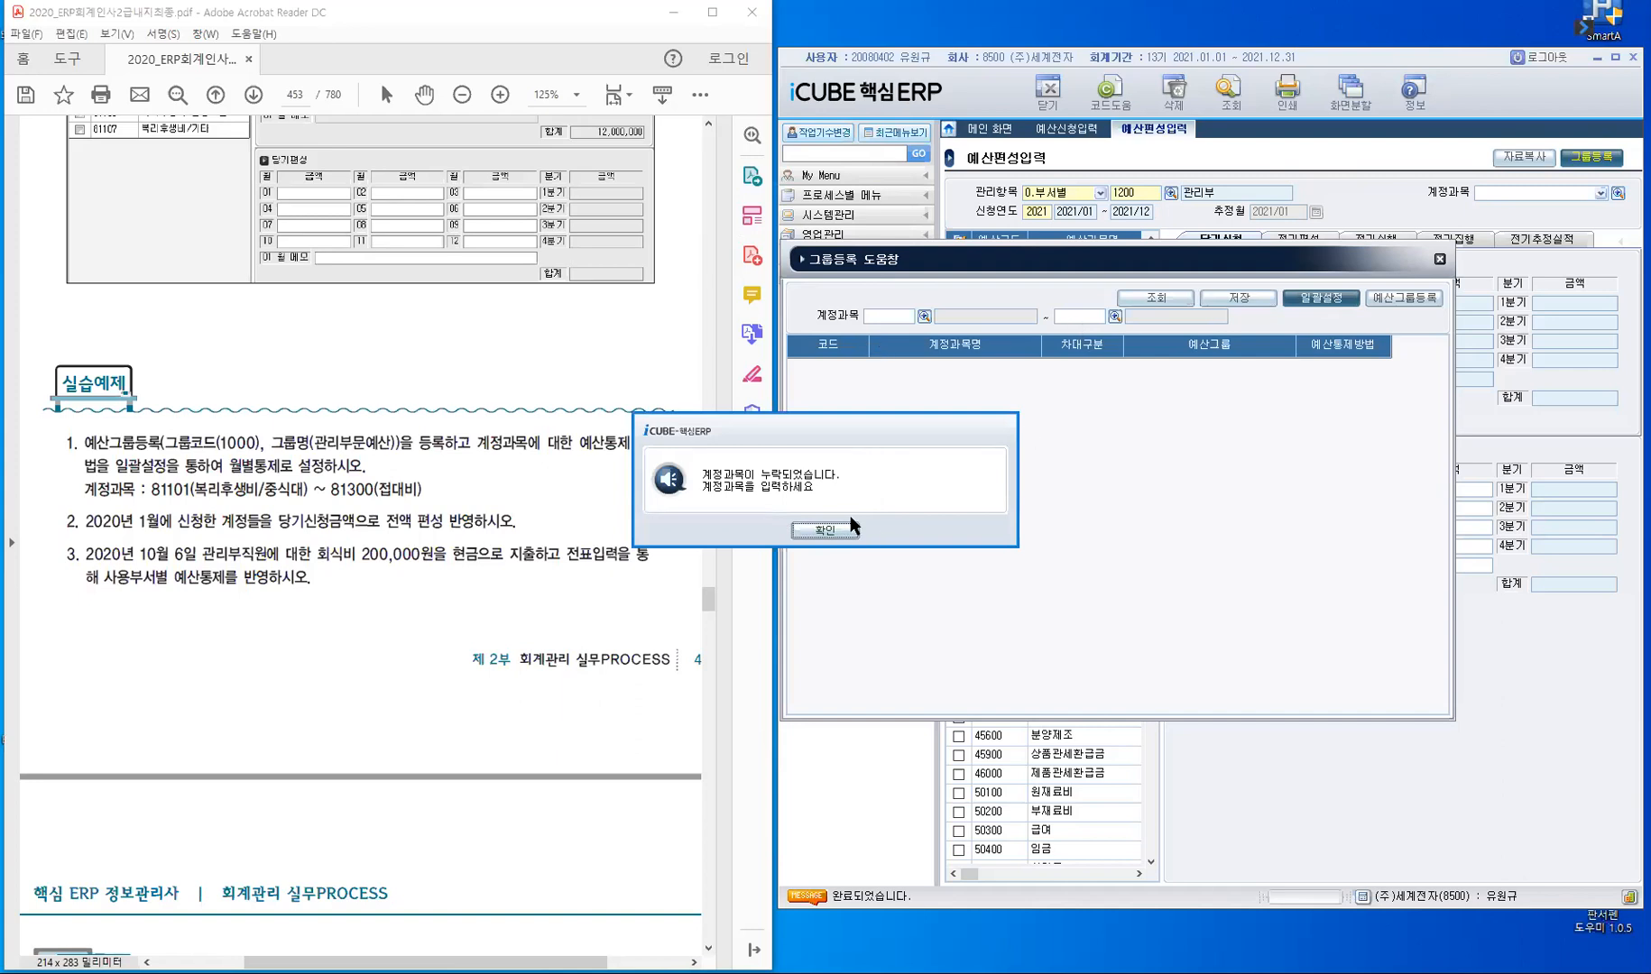
pyautogui.press('Return')
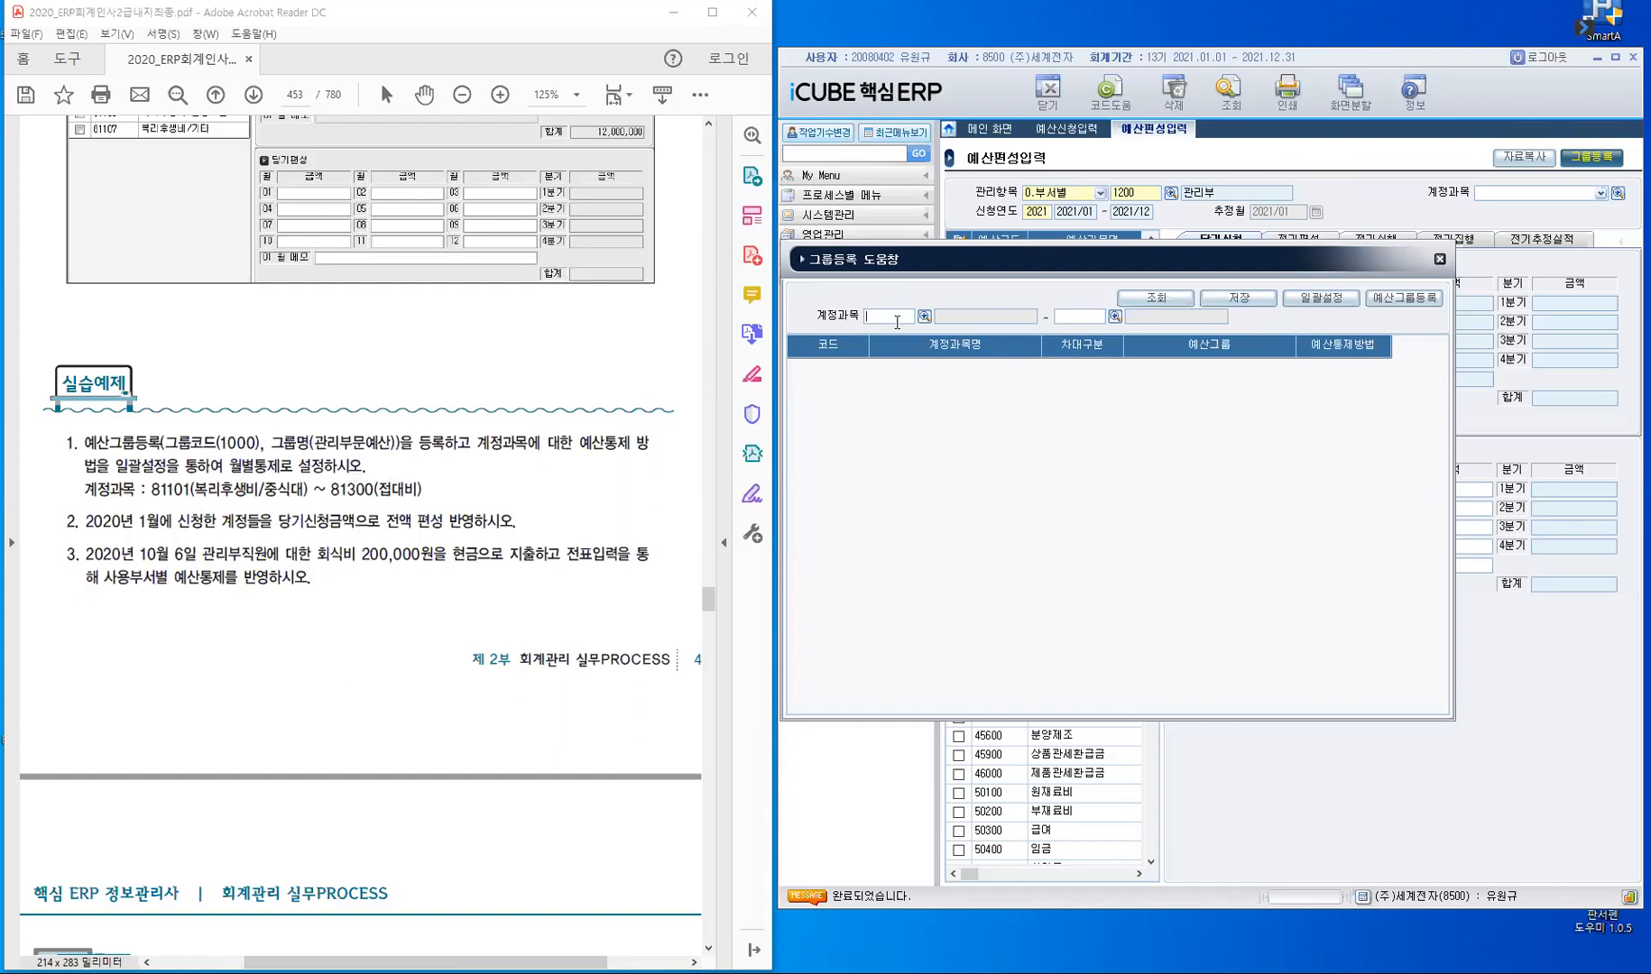
pyautogui.write('81101')
pyautogui.press('Return')
pyautogui.write('81300')
pyautogui.press('Return')
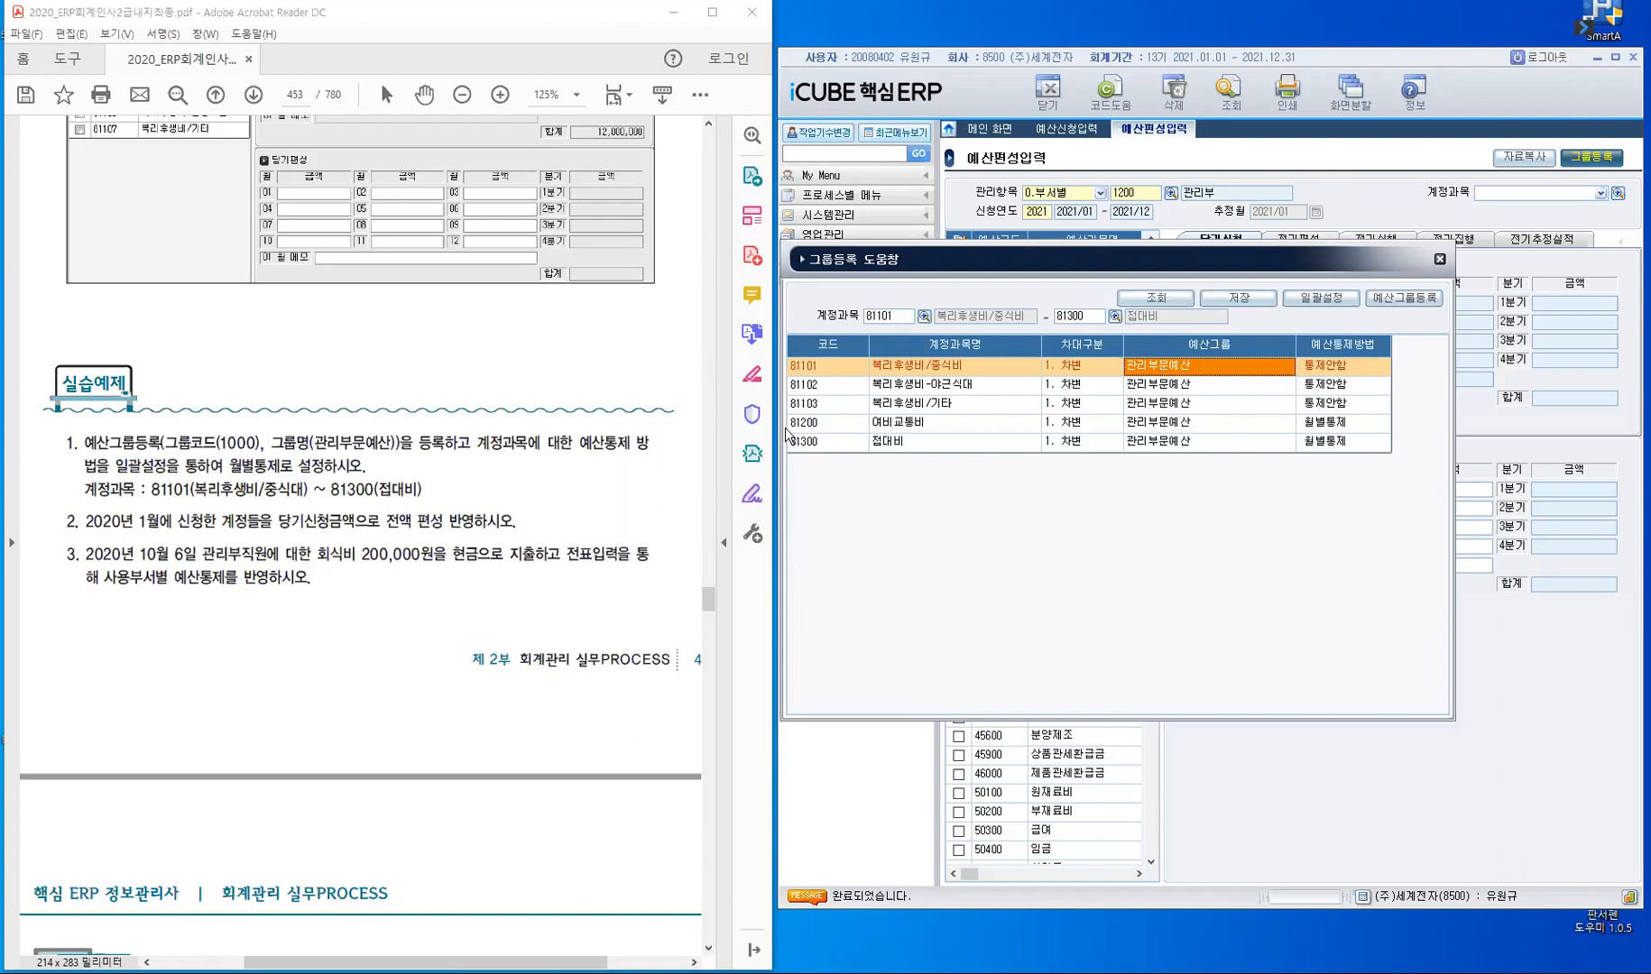
# - Apply 일괄설정 to the listed accounts with budget group 관리부문예산 and control method 1. 월별통제
pyautogui.click(1333, 300)
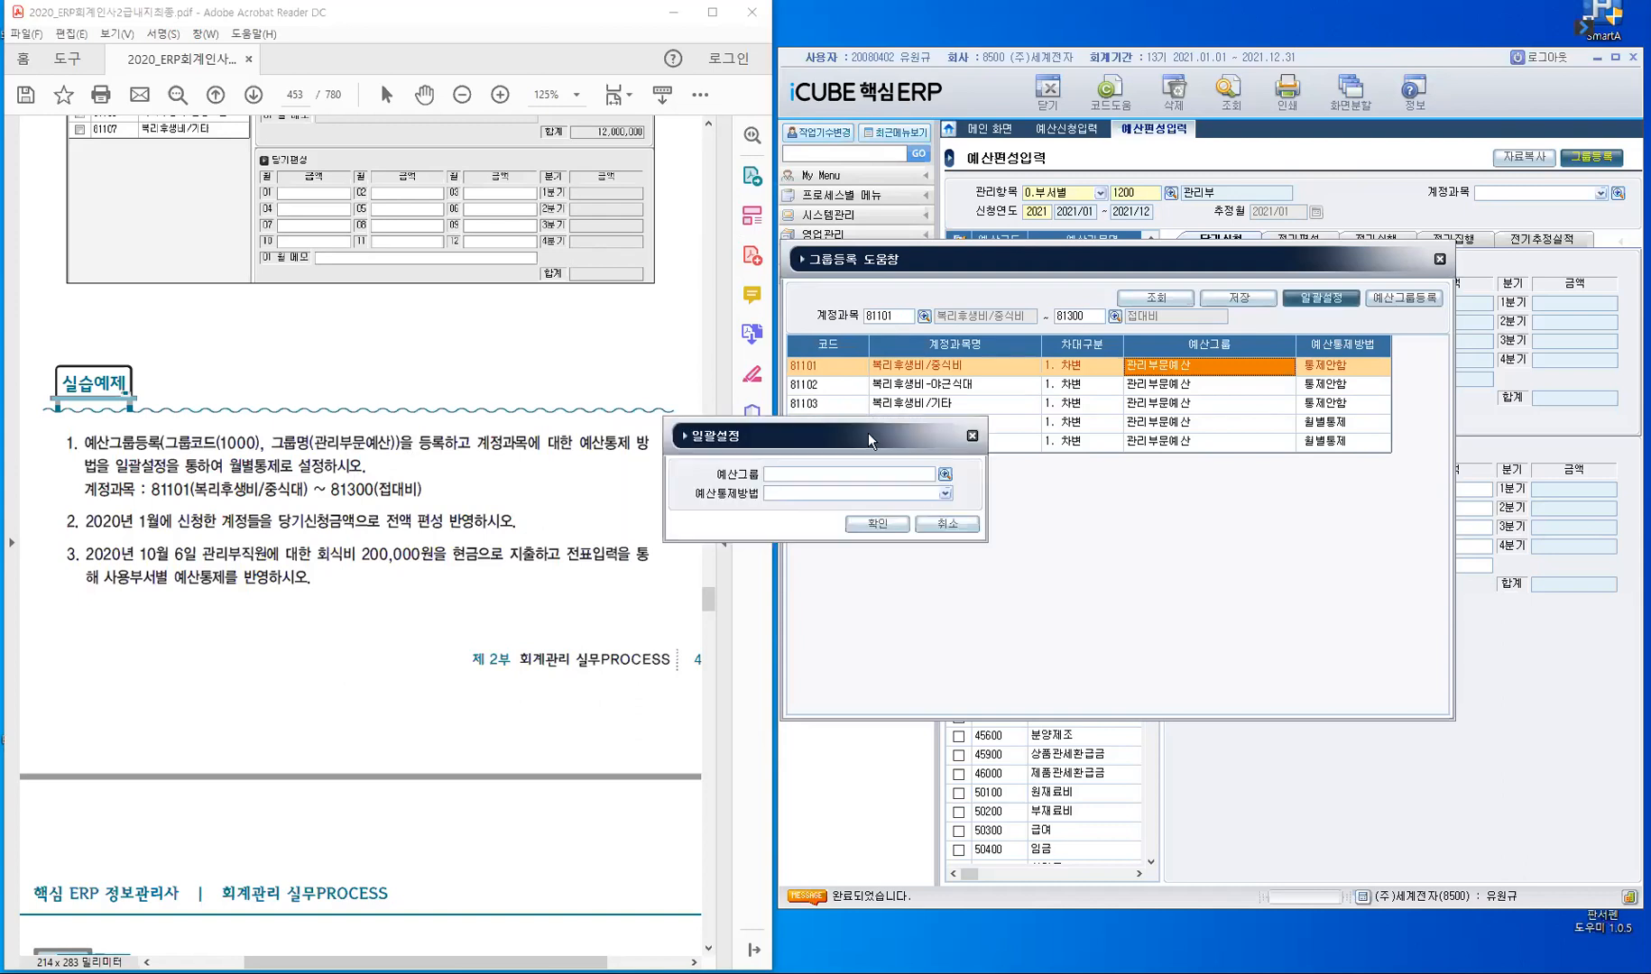
pyautogui.moveTo(866, 434); pyautogui.dragTo(1294, 481)
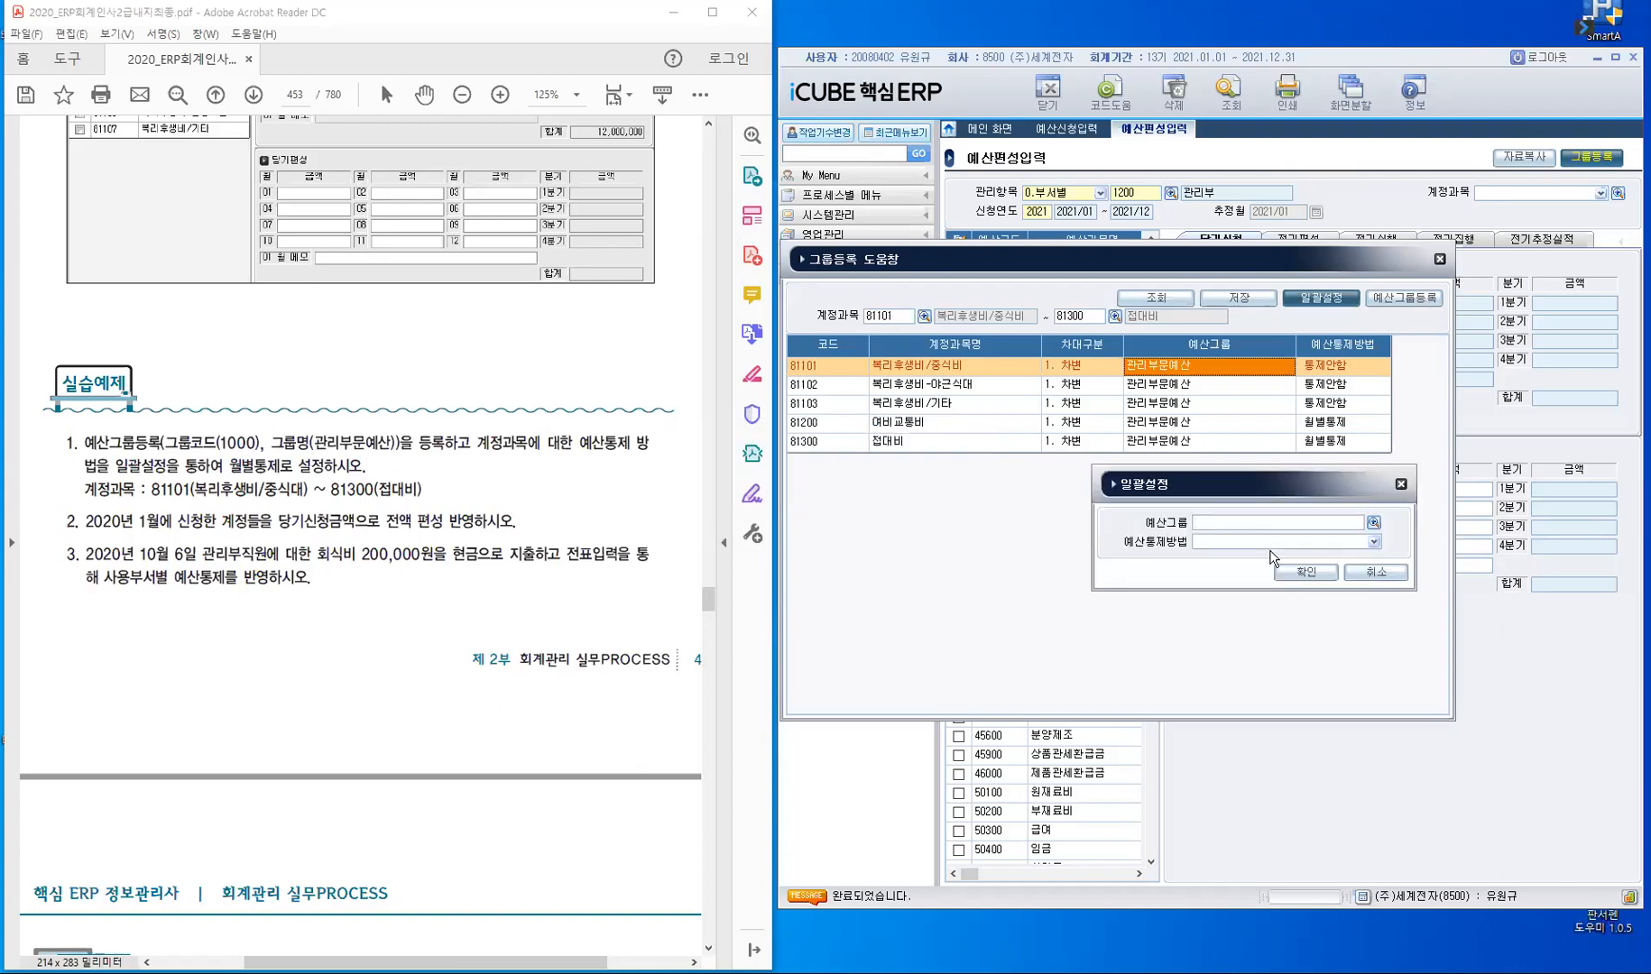
pyautogui.click(1233, 523)
pyautogui.press('F2')
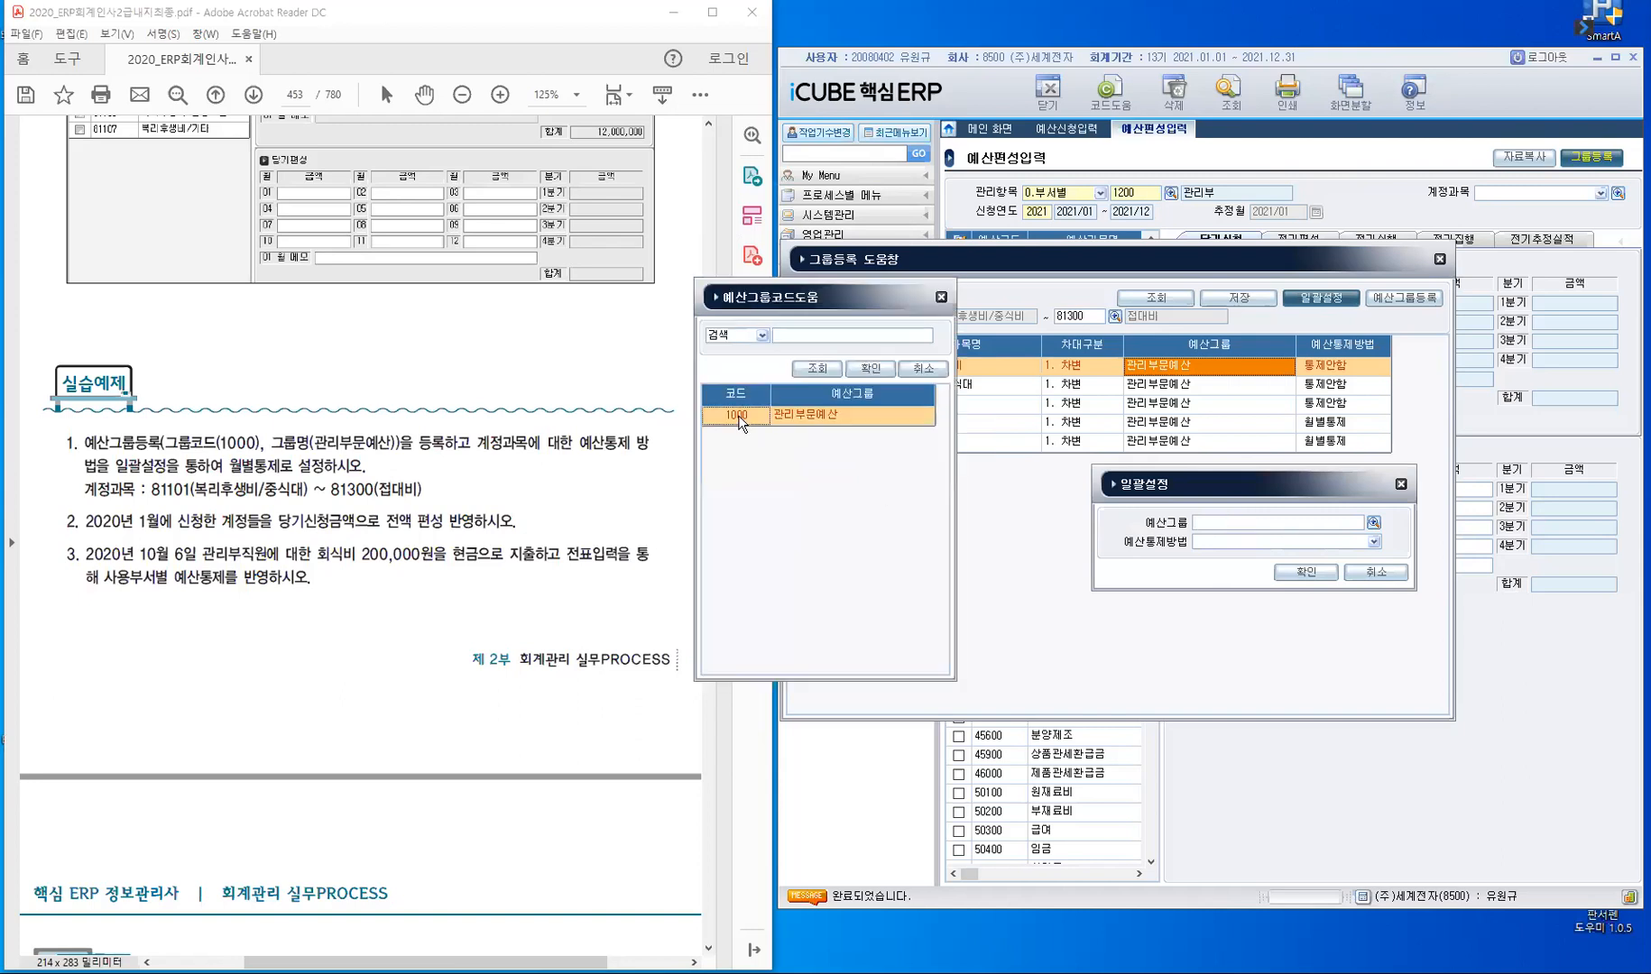
pyautogui.click(872, 371)
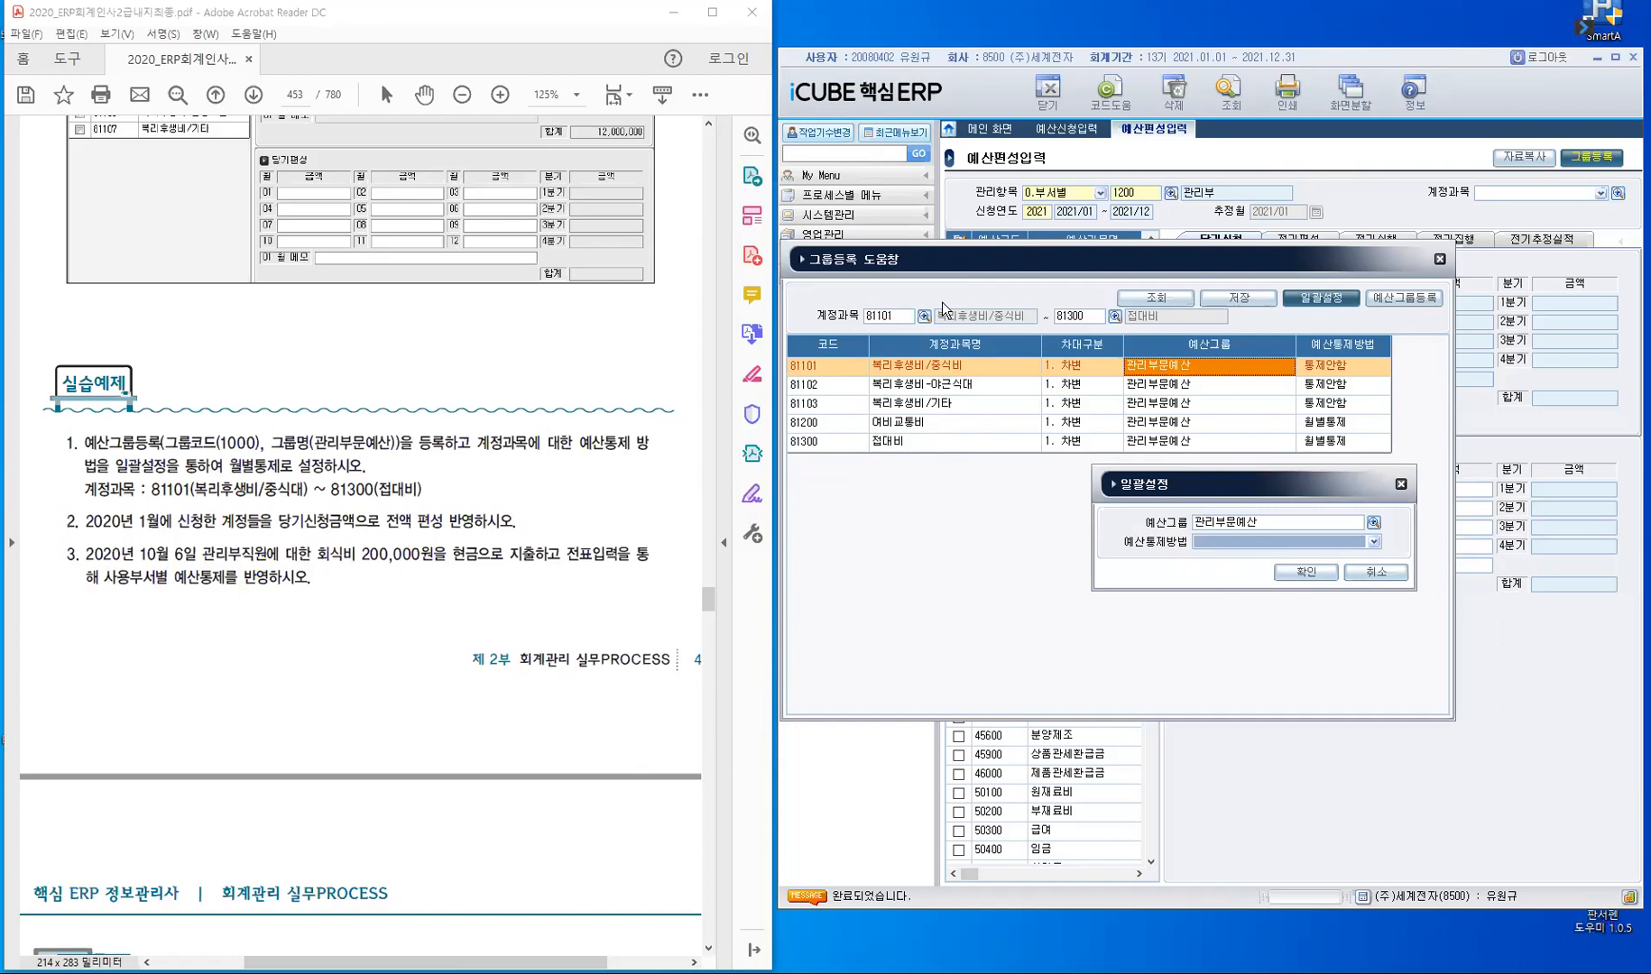
pyautogui.click(1375, 544)
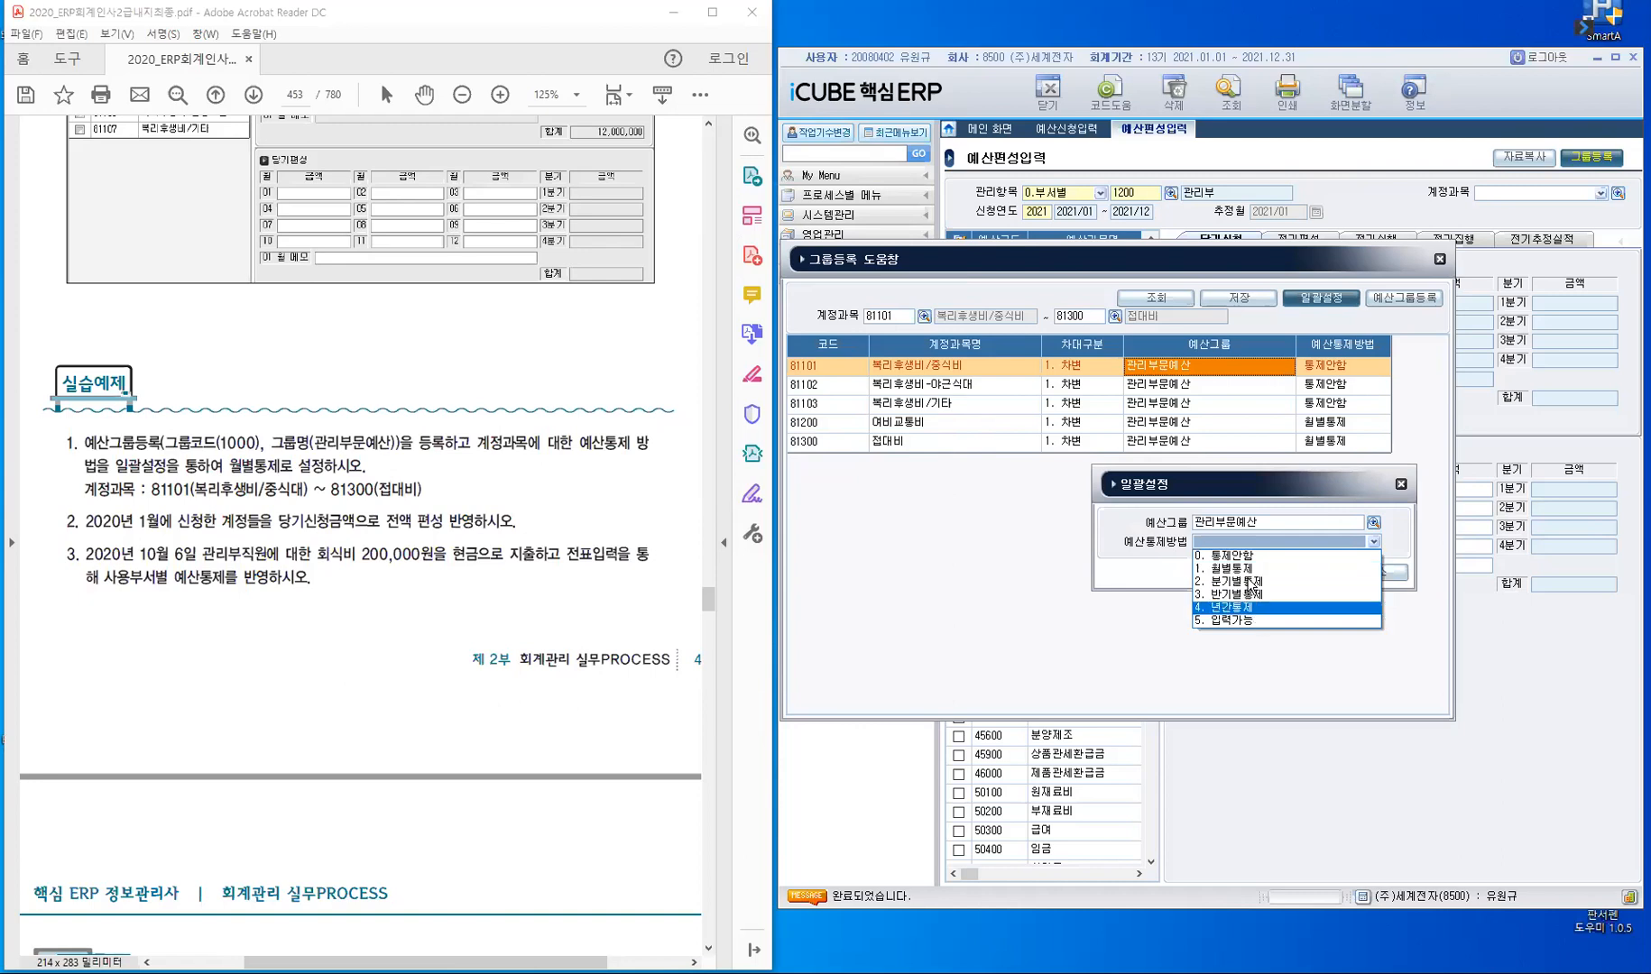
pyautogui.click(1281, 700)
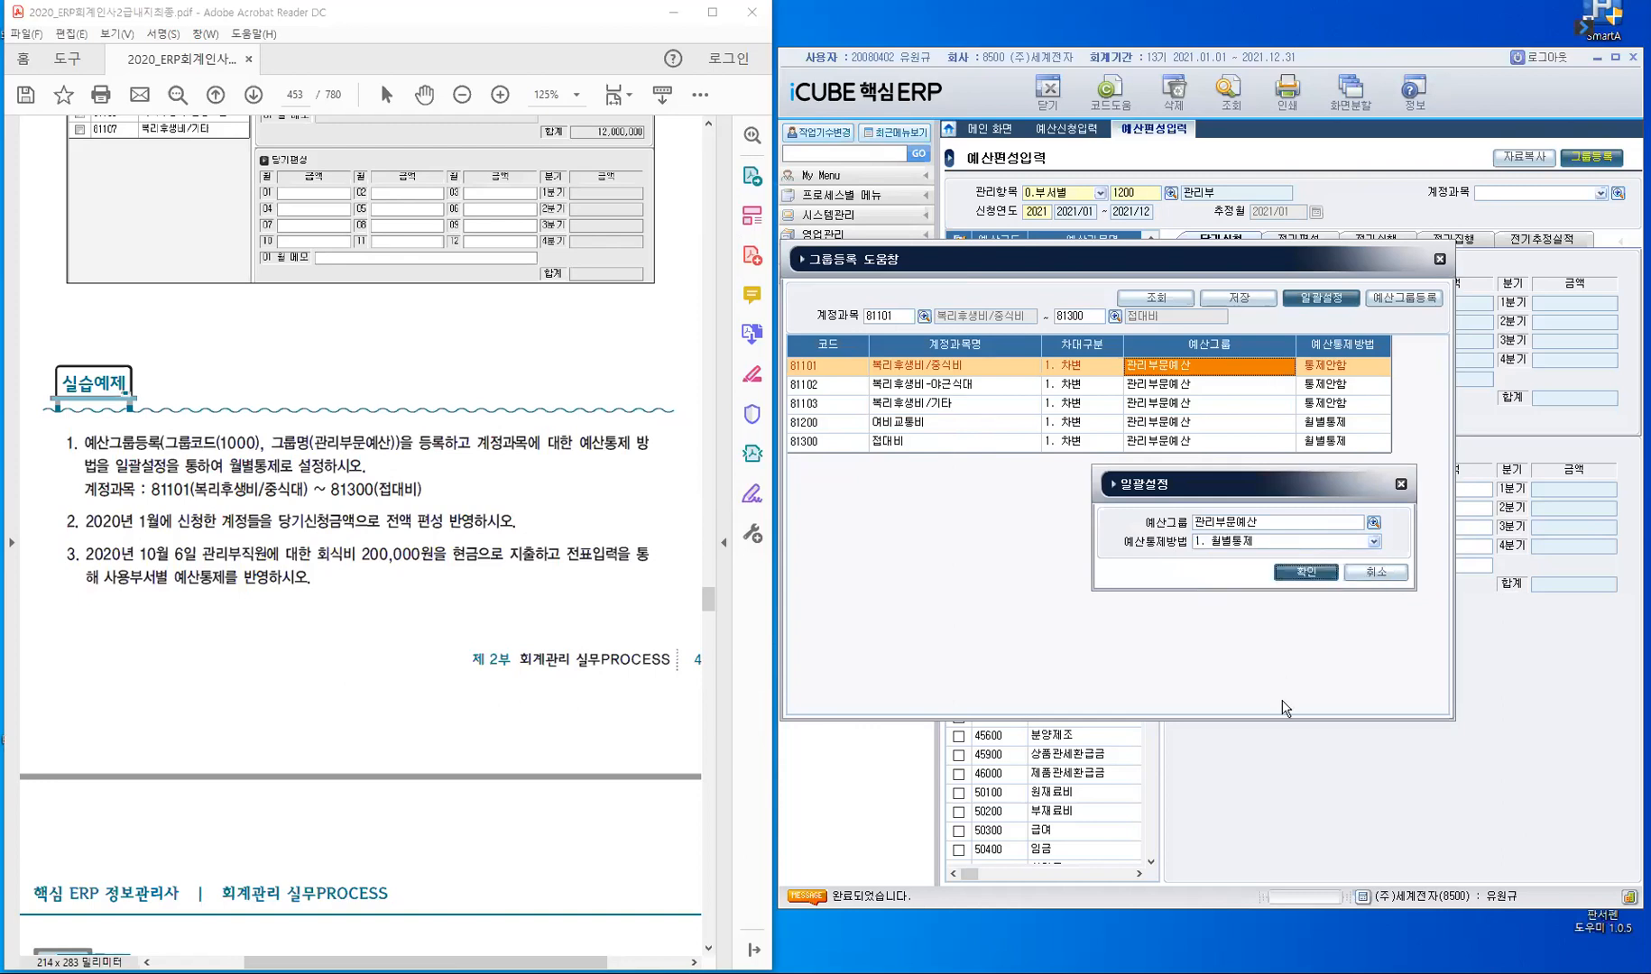
pyautogui.click(1317, 574)
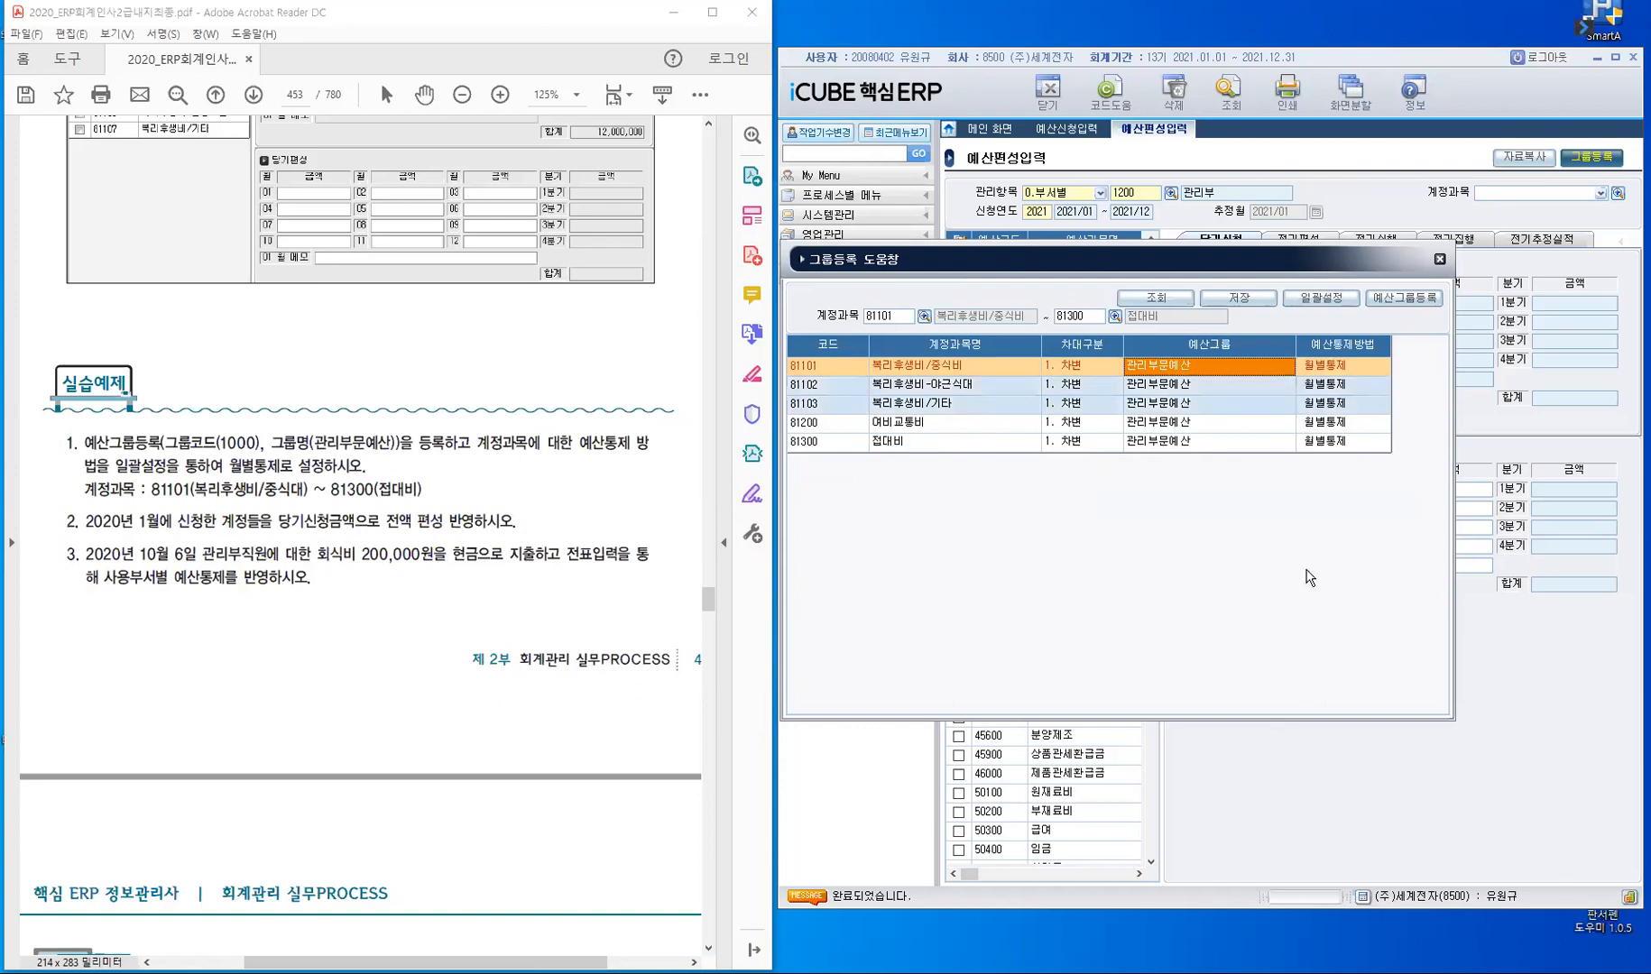
pyautogui.click(1014, 424)
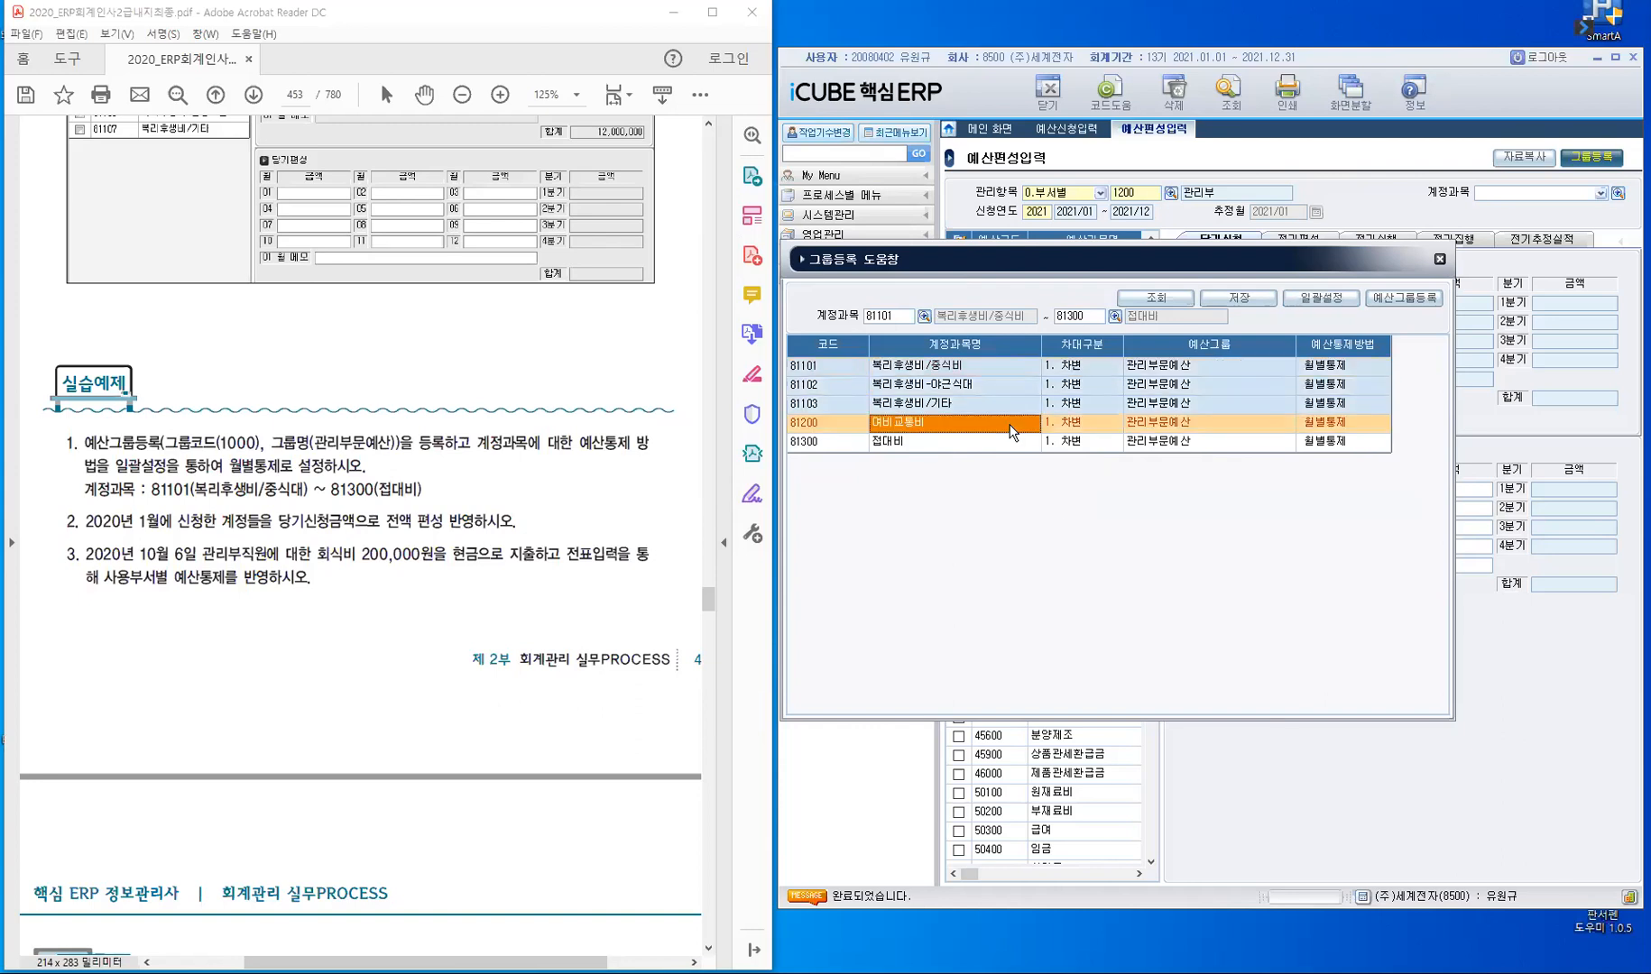
# - Save the budget group and monthly control settings of accounts 81101 to 81300, and close the 그룹등록 window
pyautogui.press('Down')
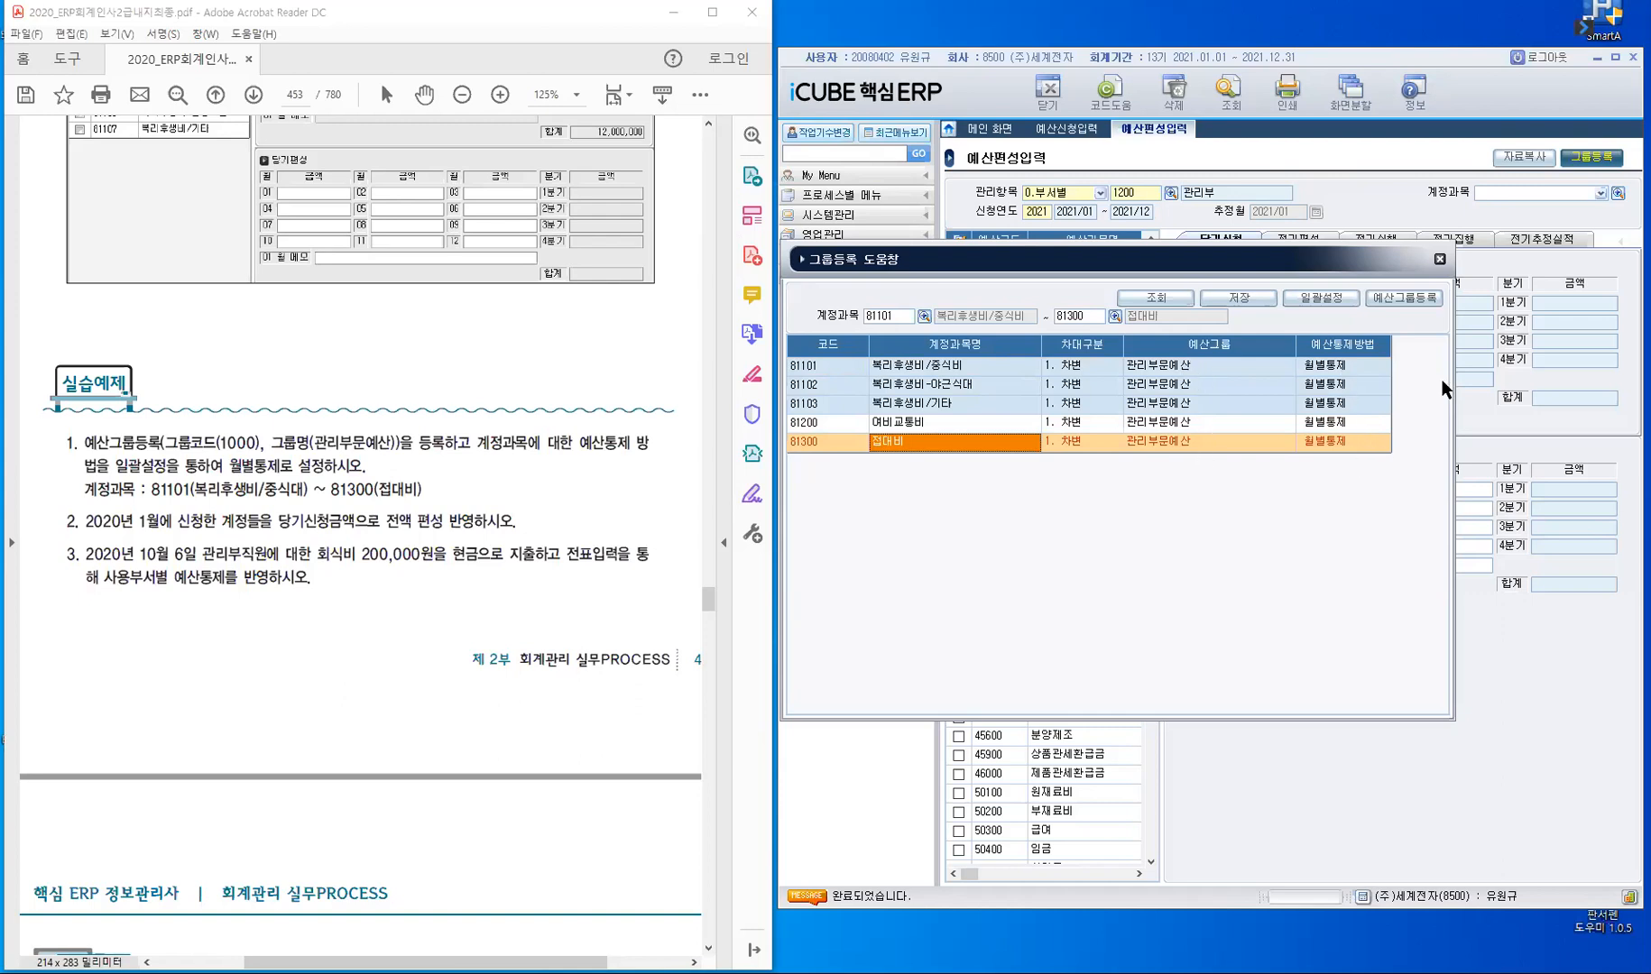
pyautogui.click(1249, 303)
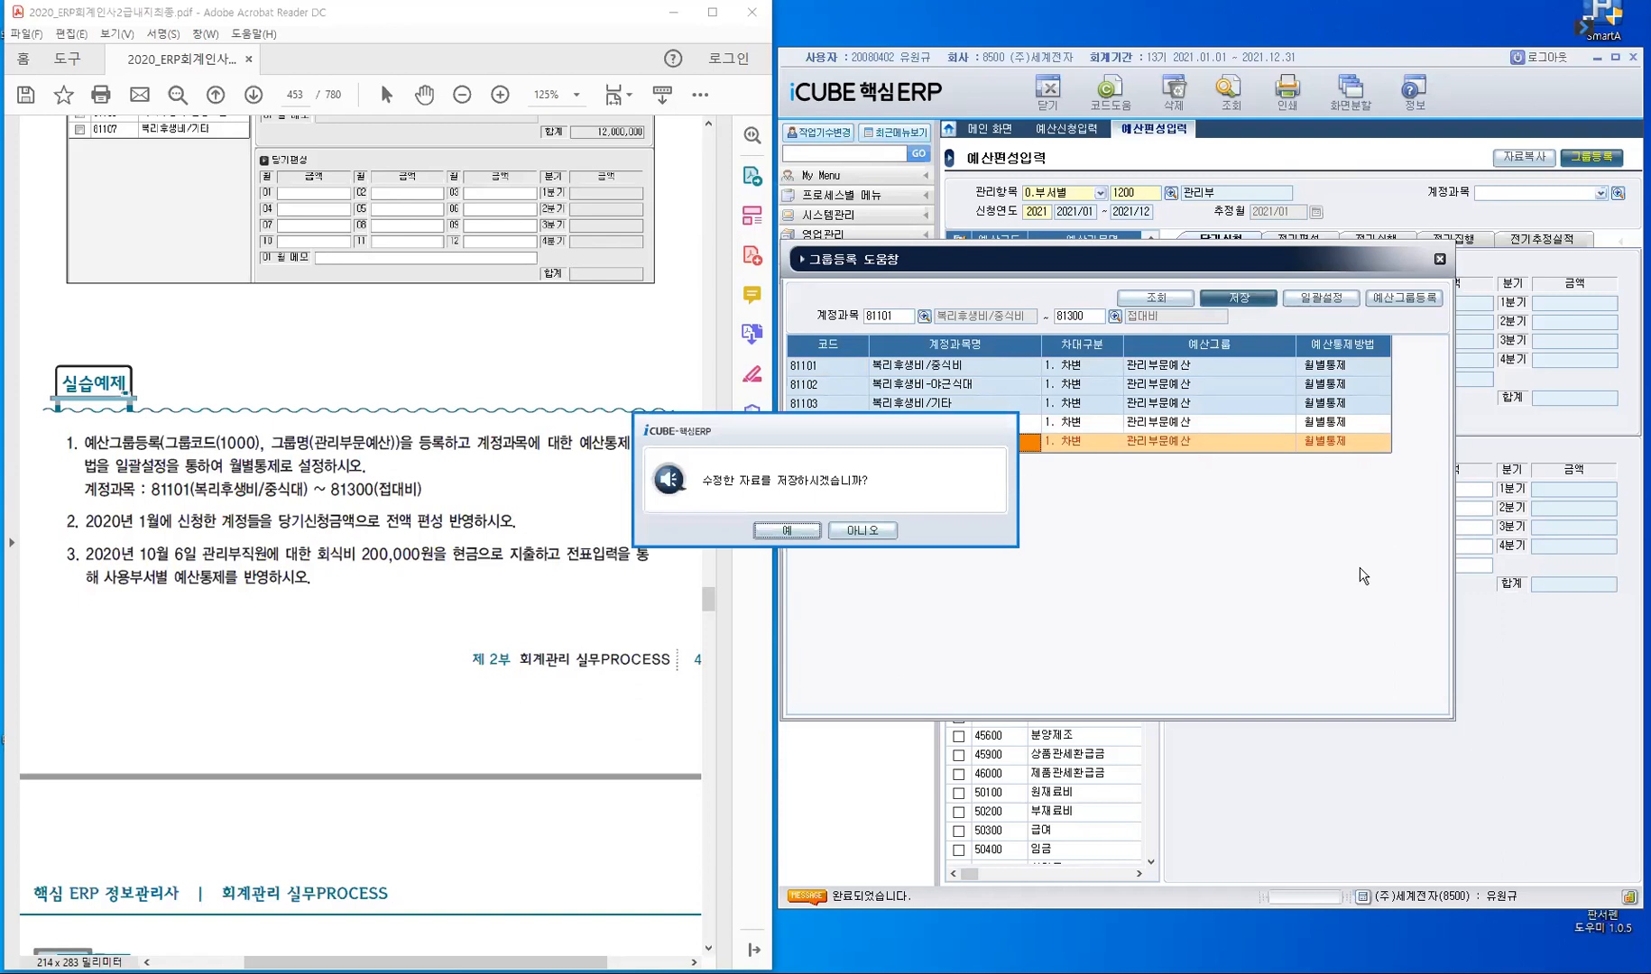
pyautogui.click(786, 531)
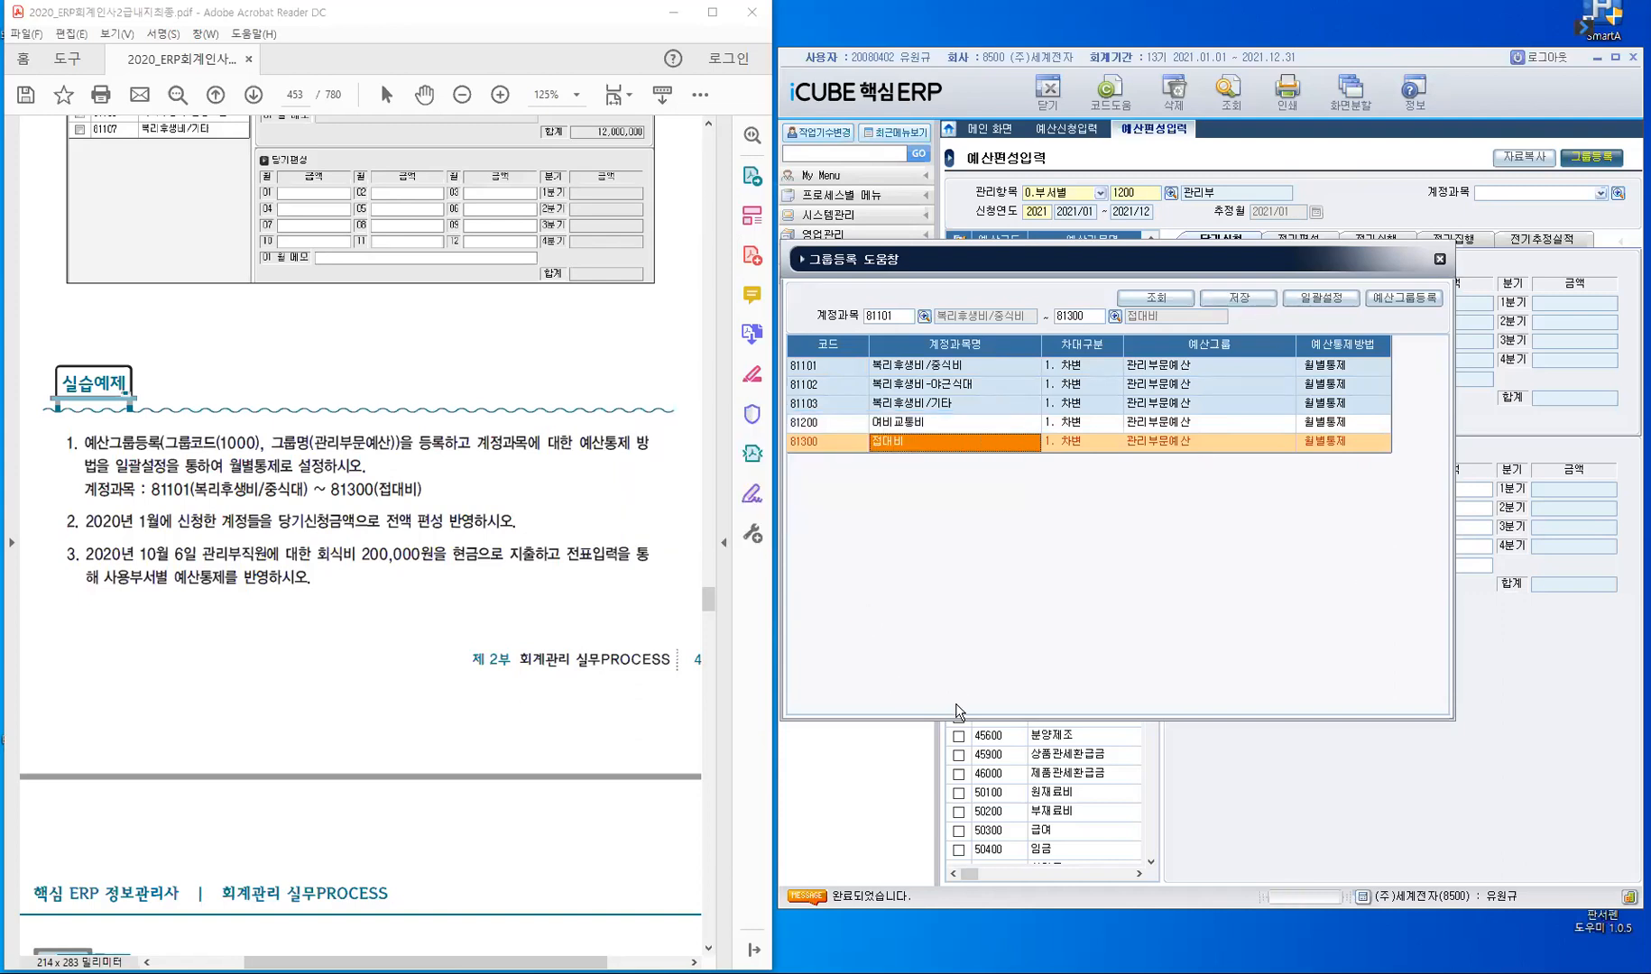
pyautogui.click(1438, 263)
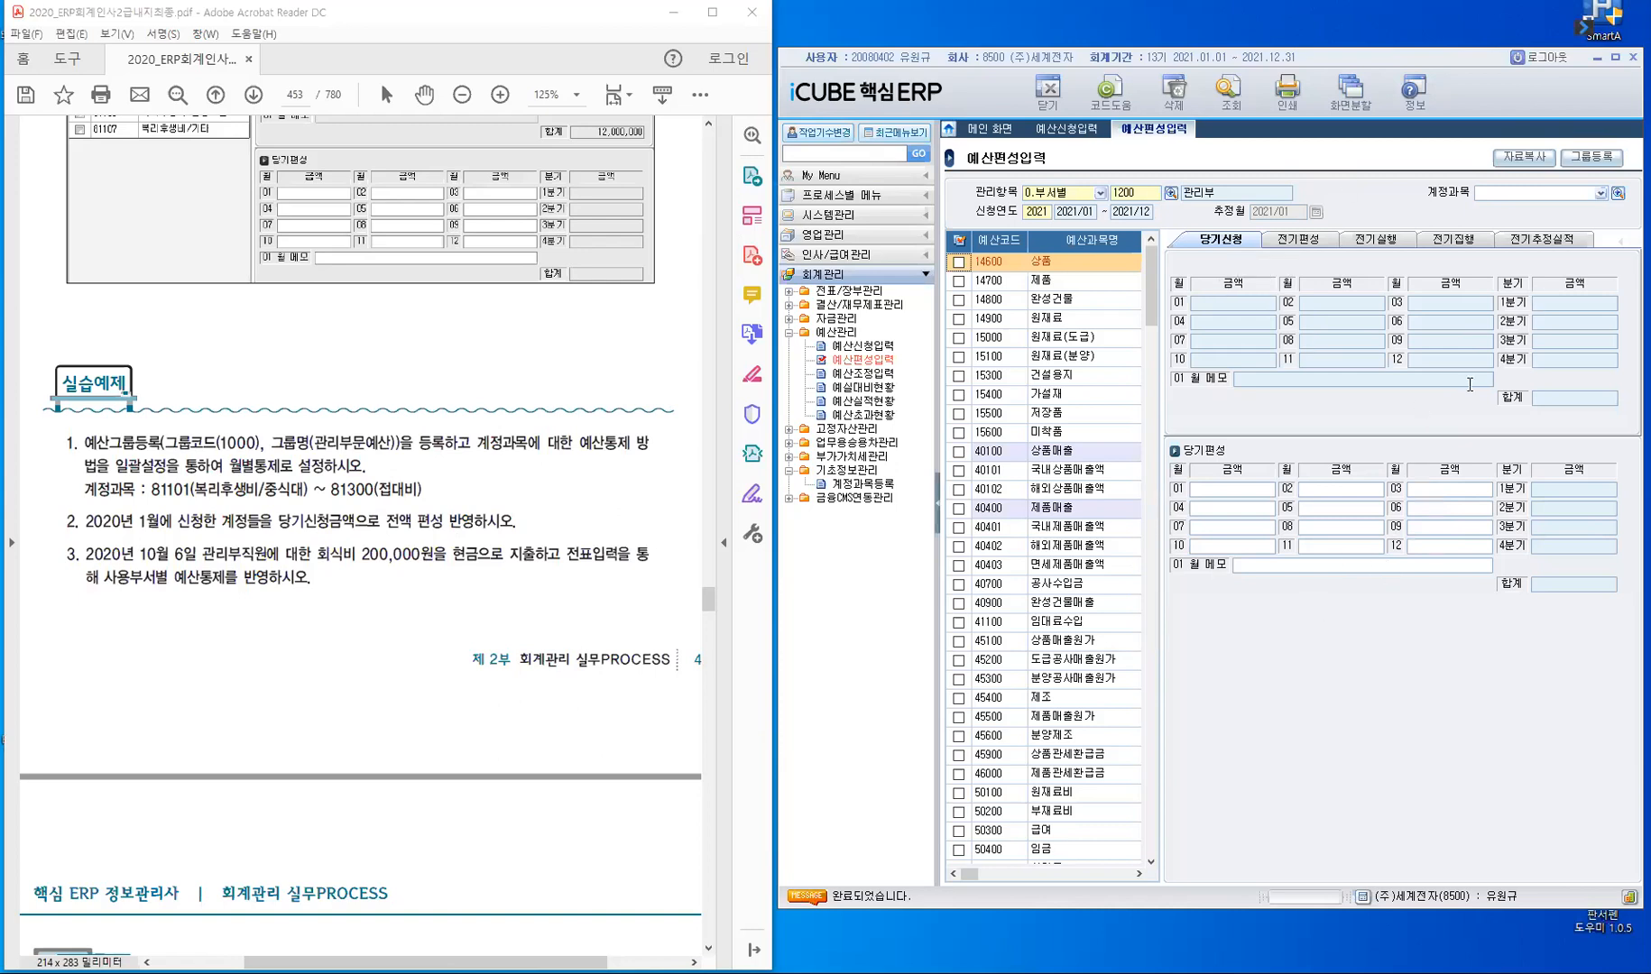
# - Try to filter 예산편성입력 by entering account code 81101 as the 계정과목
pyautogui.click(1529, 198)
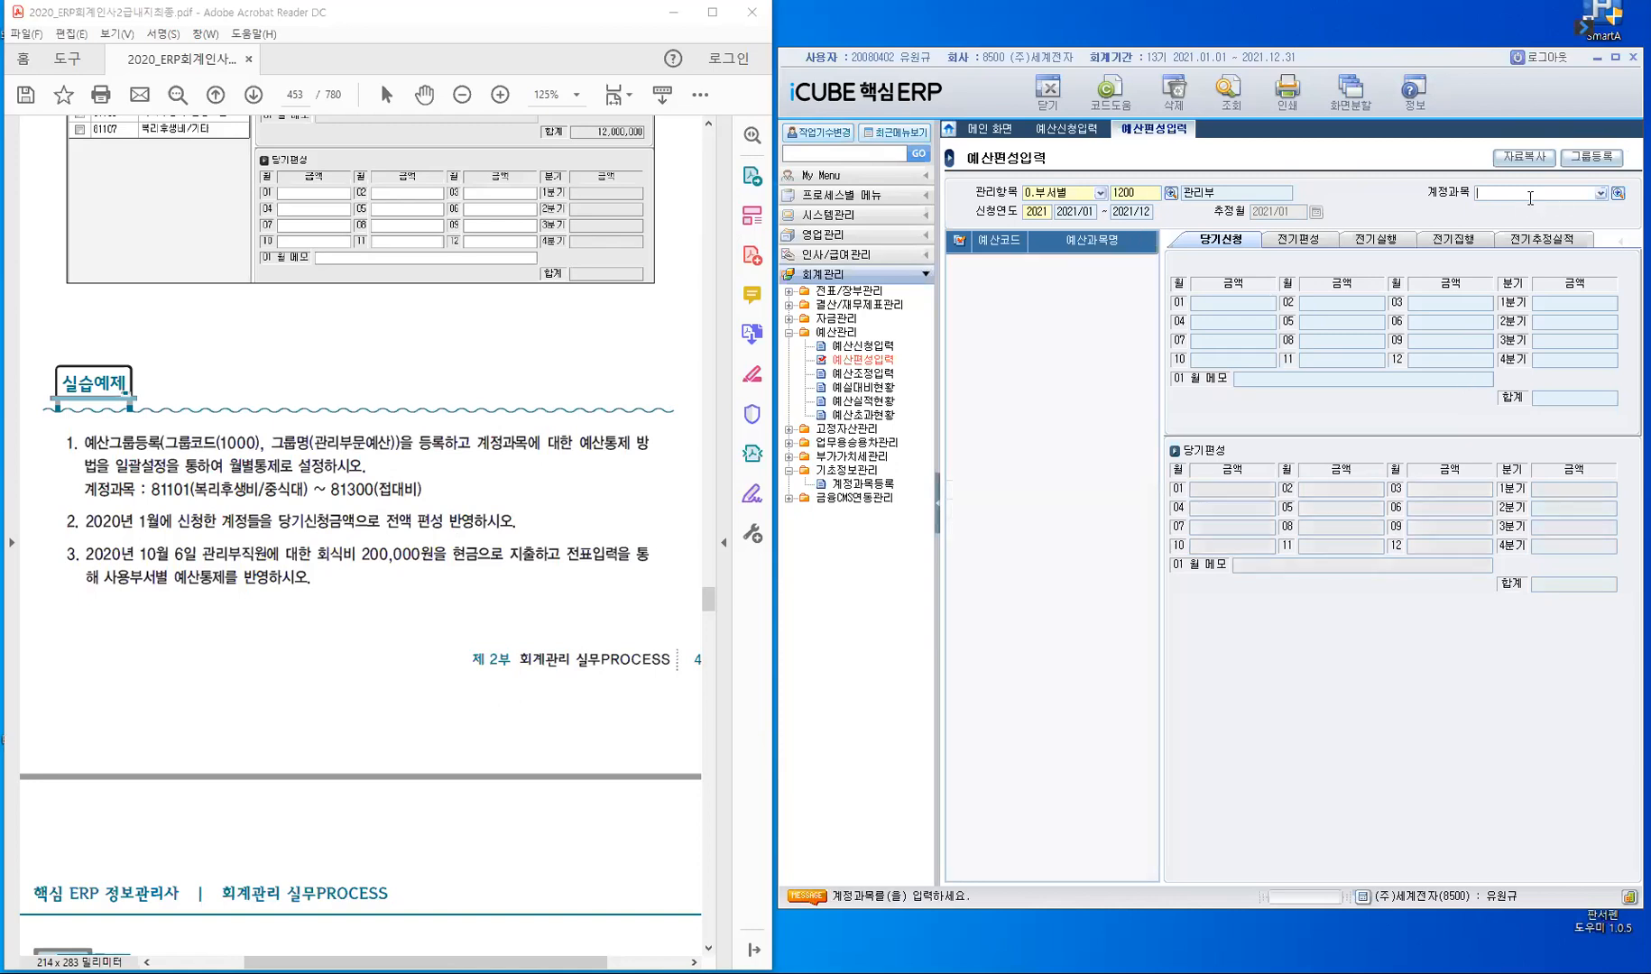
pyautogui.write('81101')
pyautogui.press('Return')
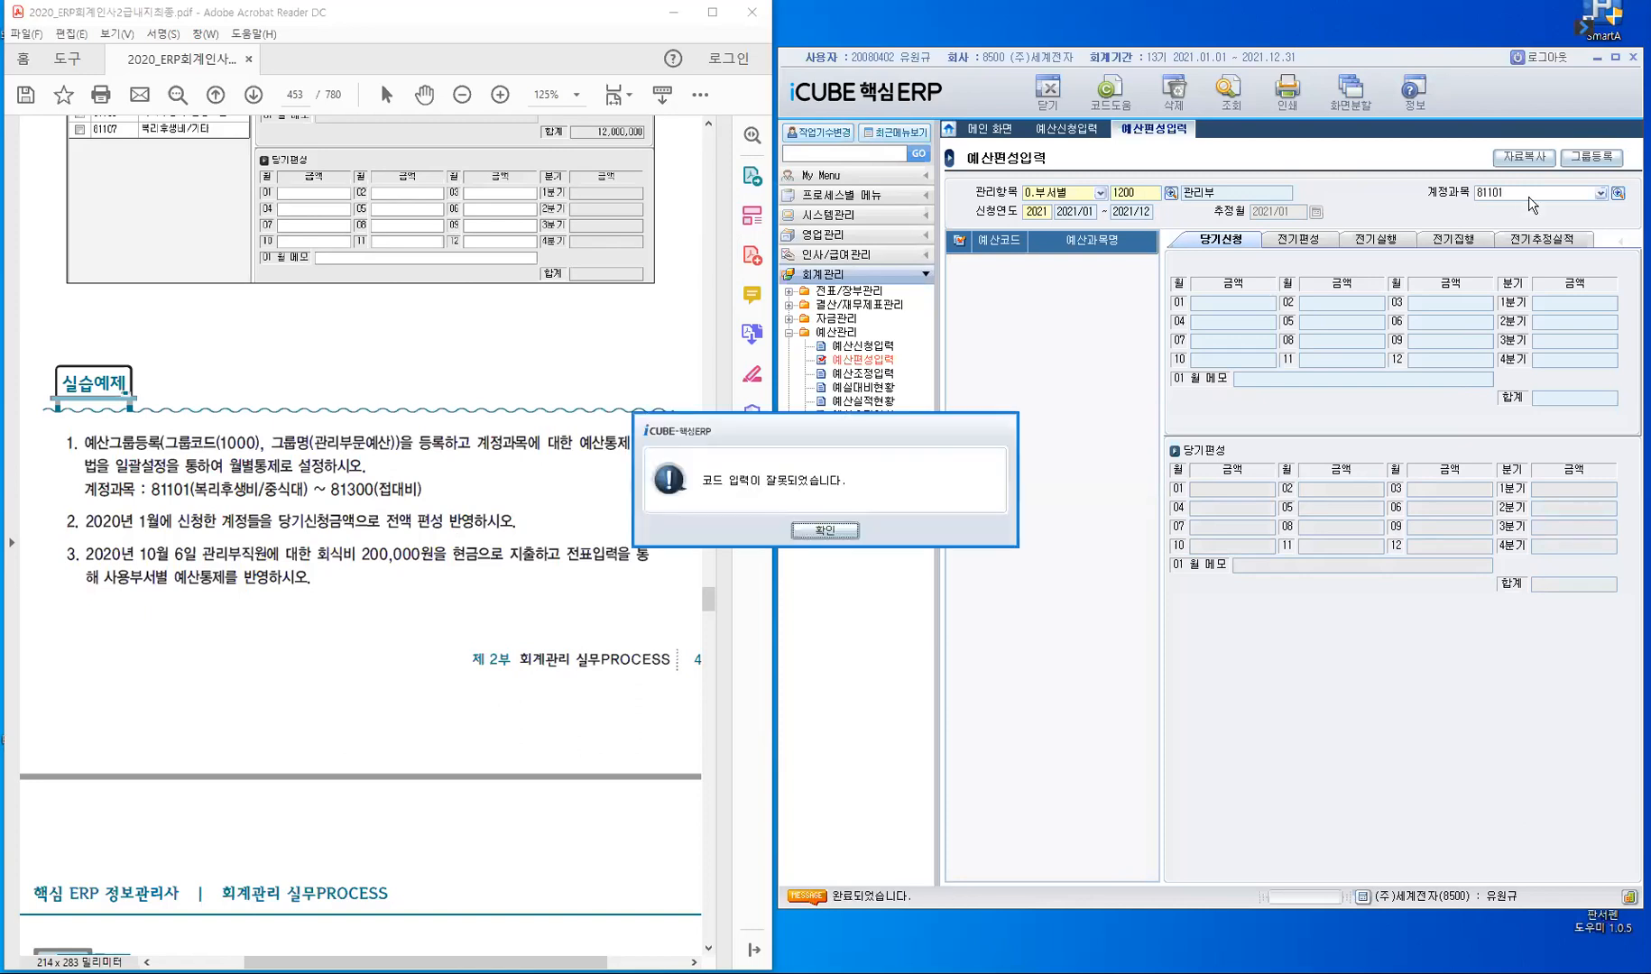
pyautogui.press('Return')
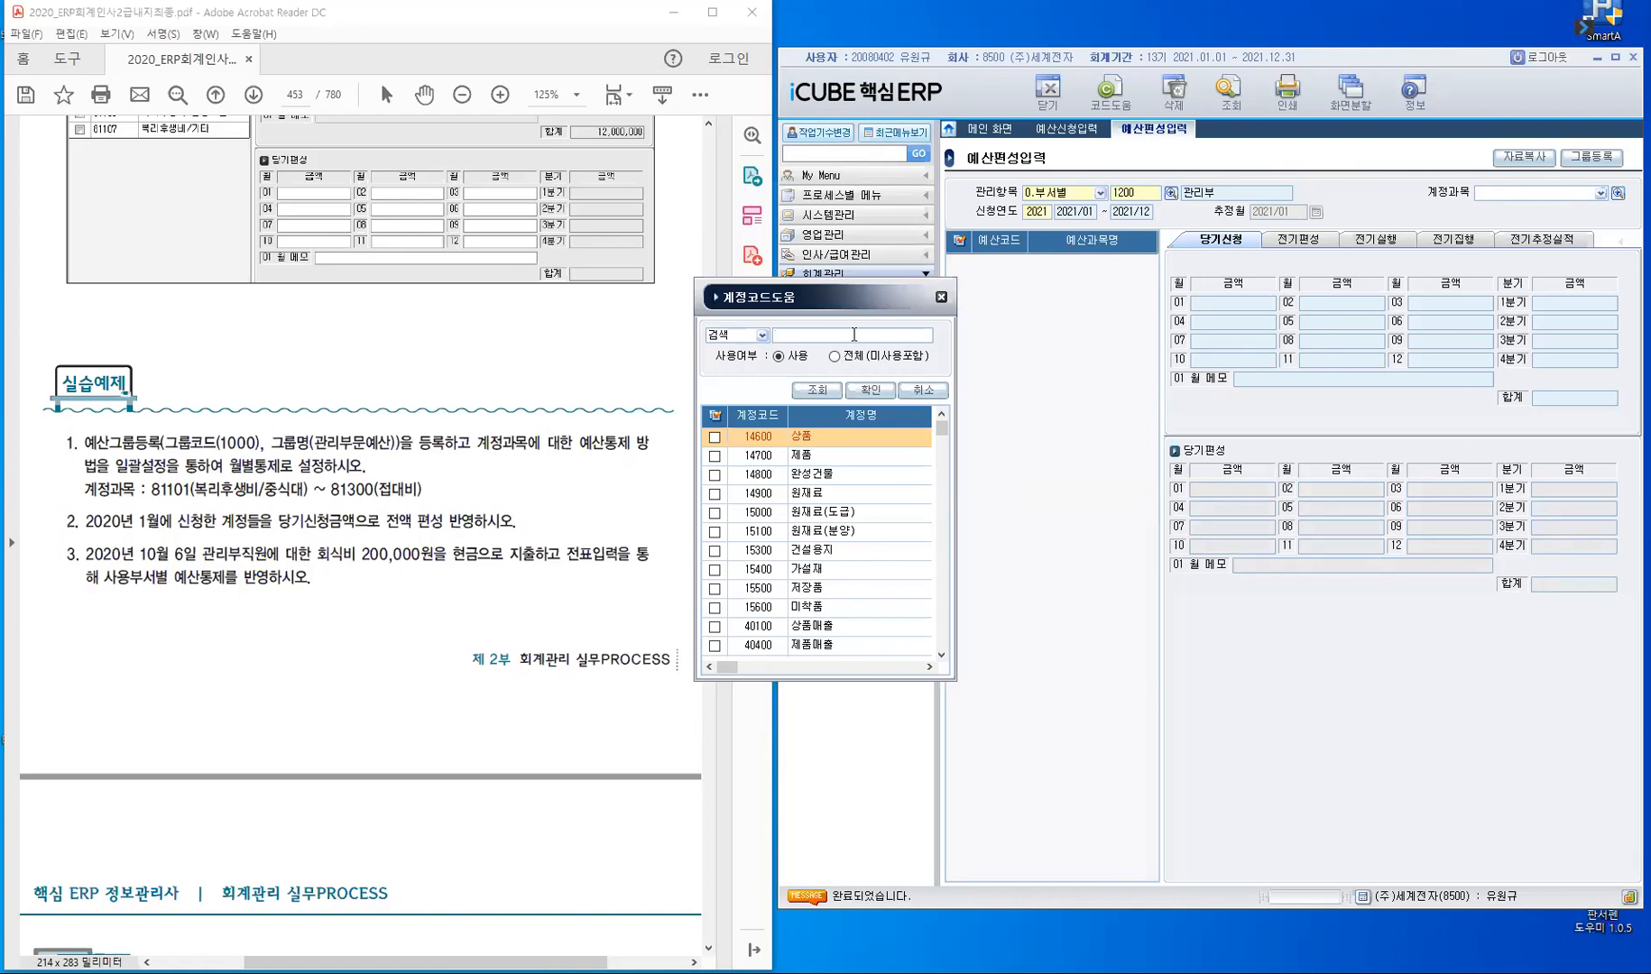
# - Find the account with the search term 복리, choose 81100 복리후생비 as the 계정과목 and list its budget accounts
pyautogui.write('복리')
pyautogui.press('Return')
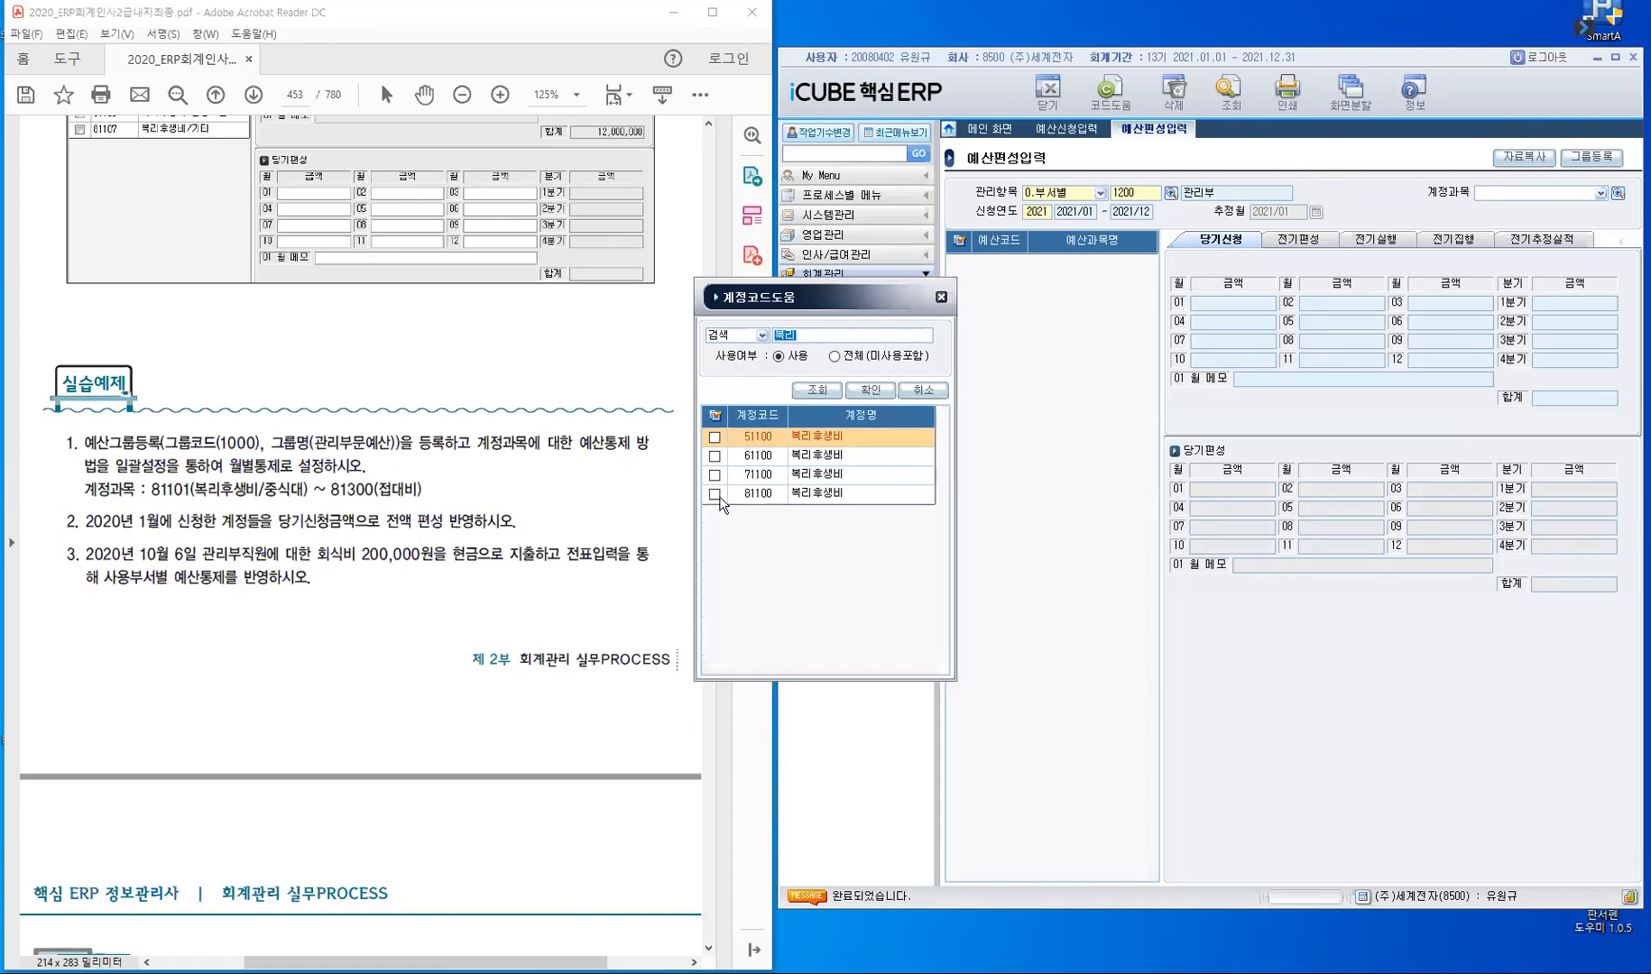
pyautogui.click(716, 495)
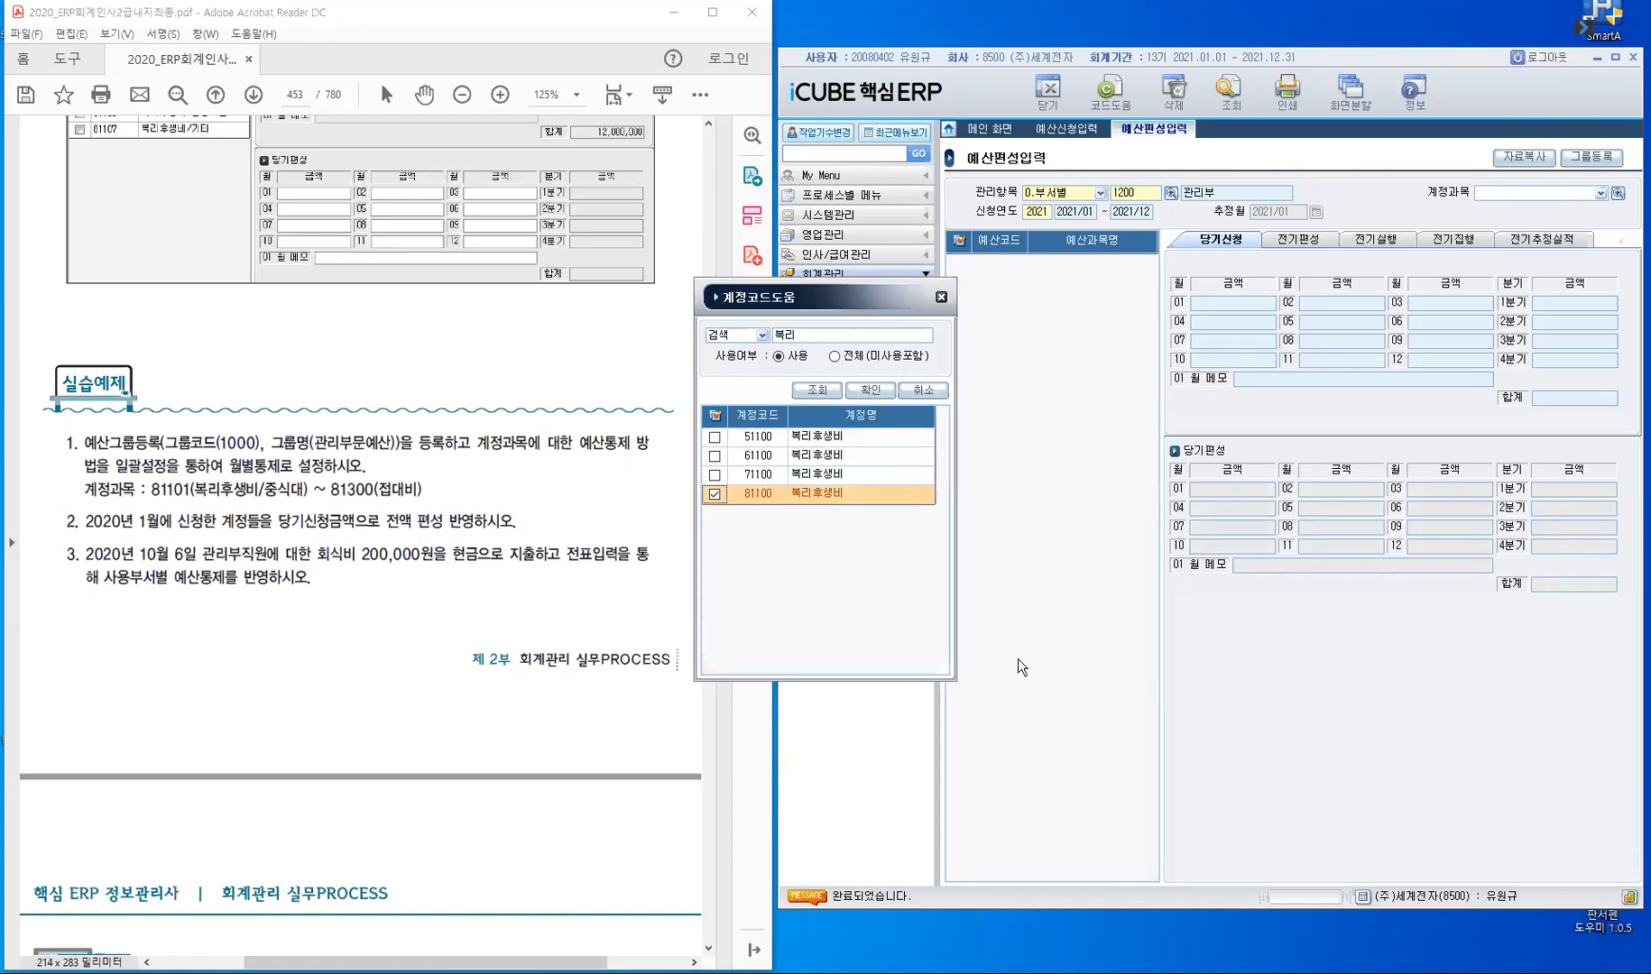
pyautogui.press('Return')
pyautogui.press('Return')
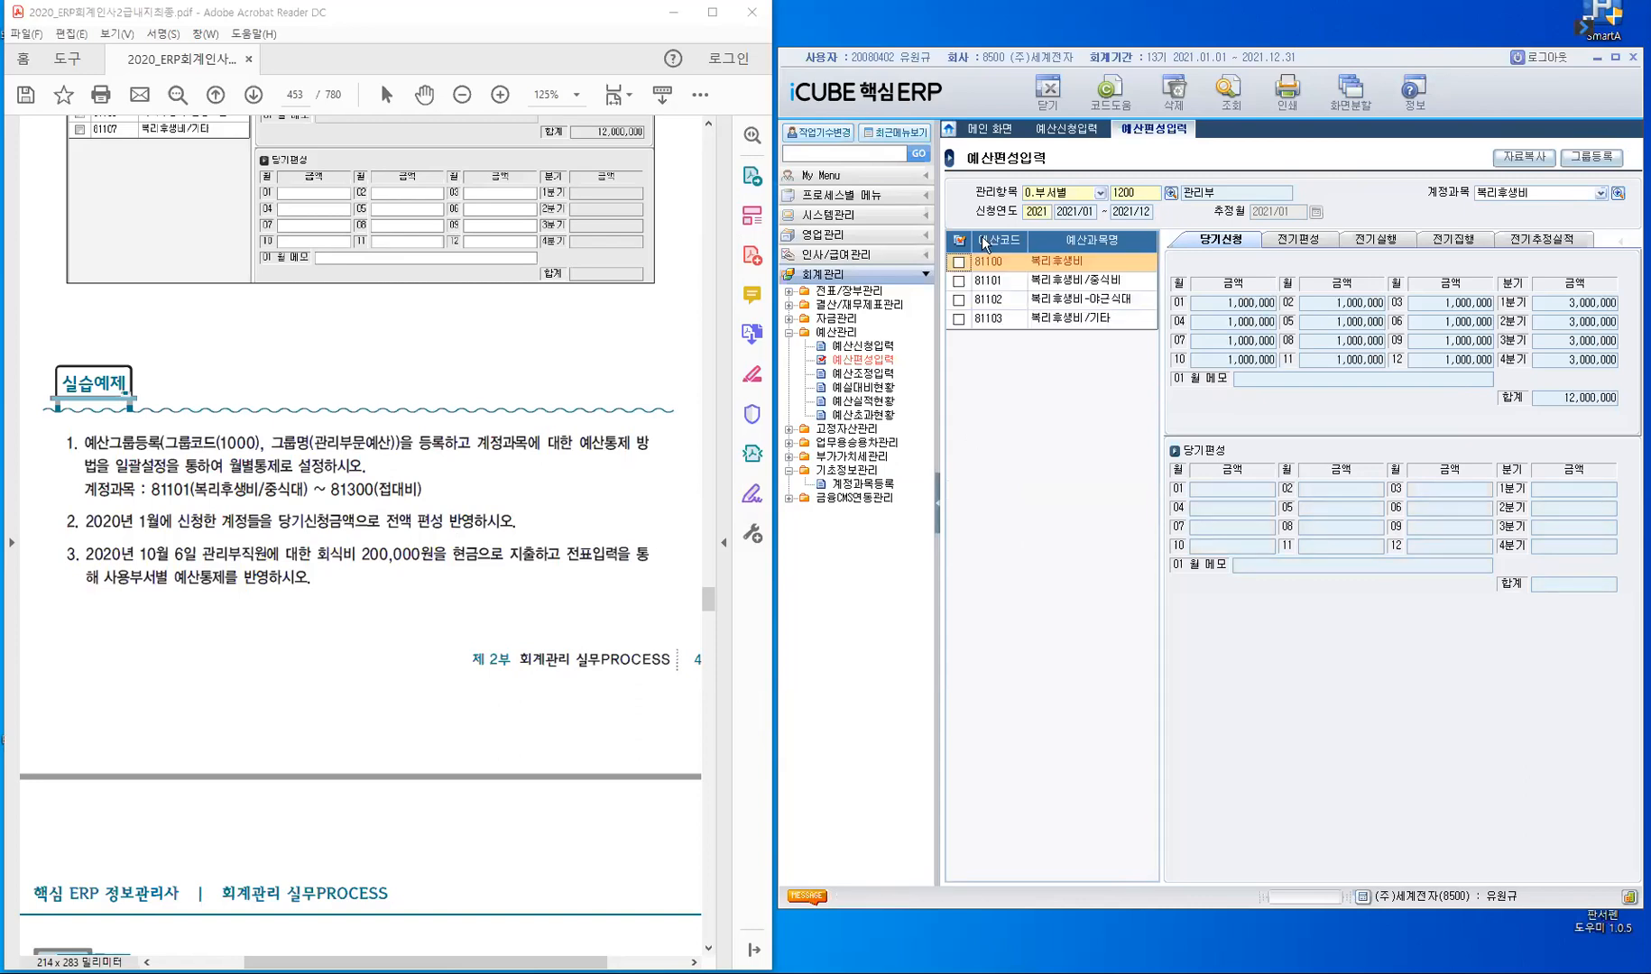
# - Copy the 당기신청 amounts of account 81101 복리후생비/중식비 into its 당기편성
pyautogui.click(1002, 281)
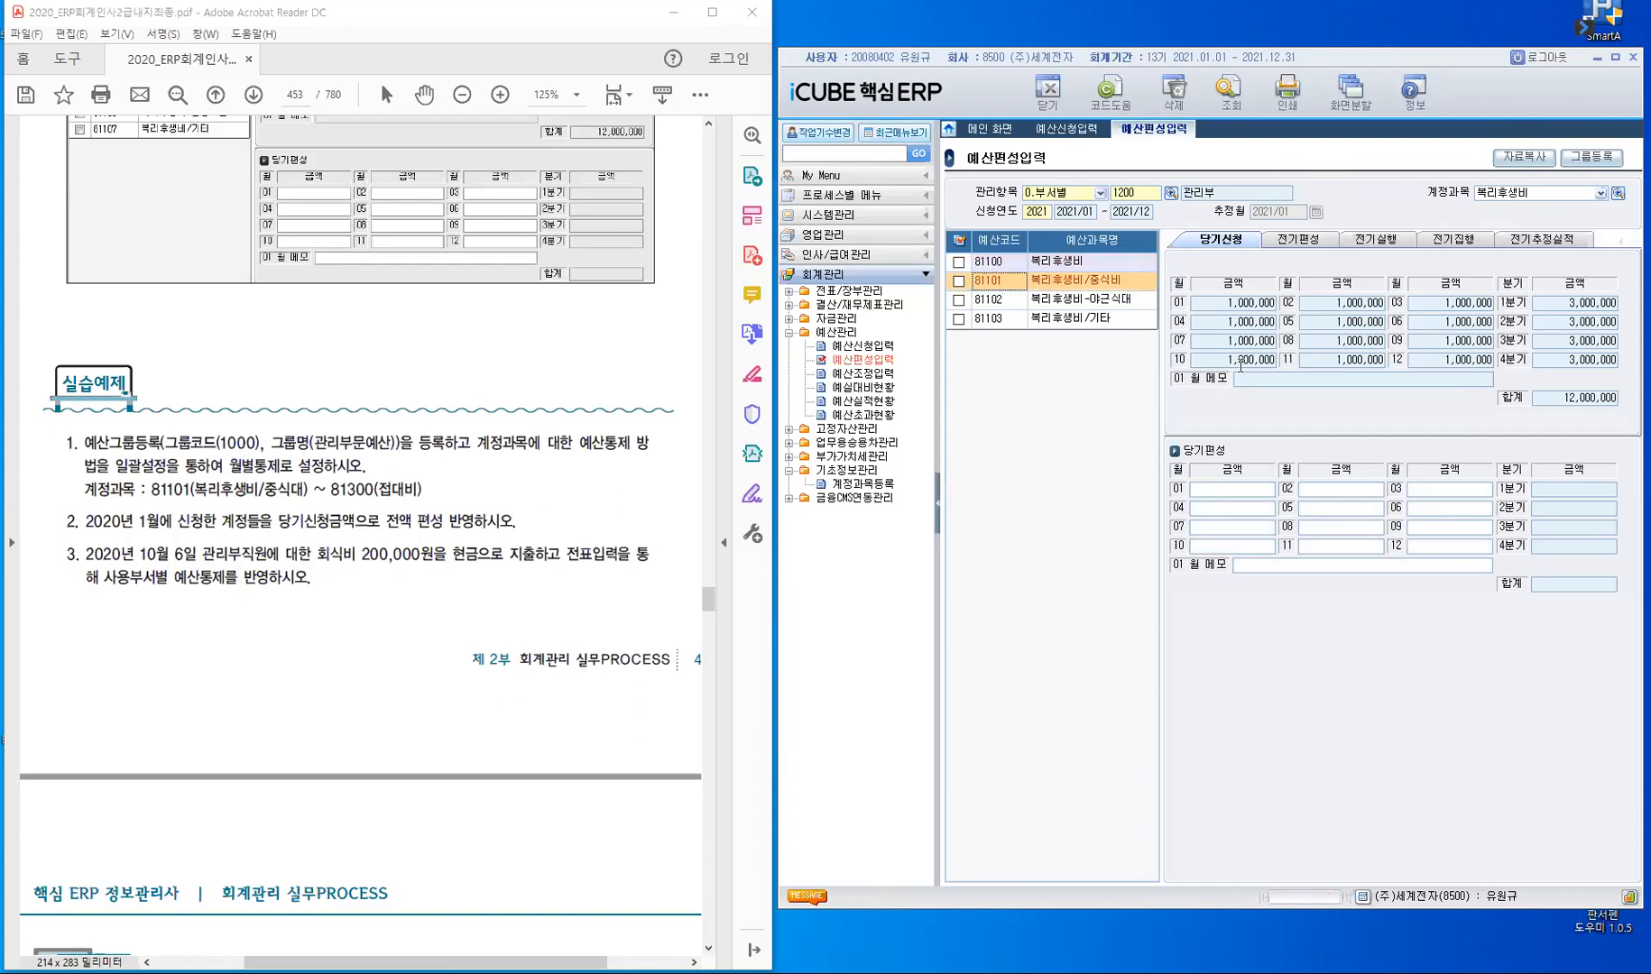
pyautogui.click(1250, 491)
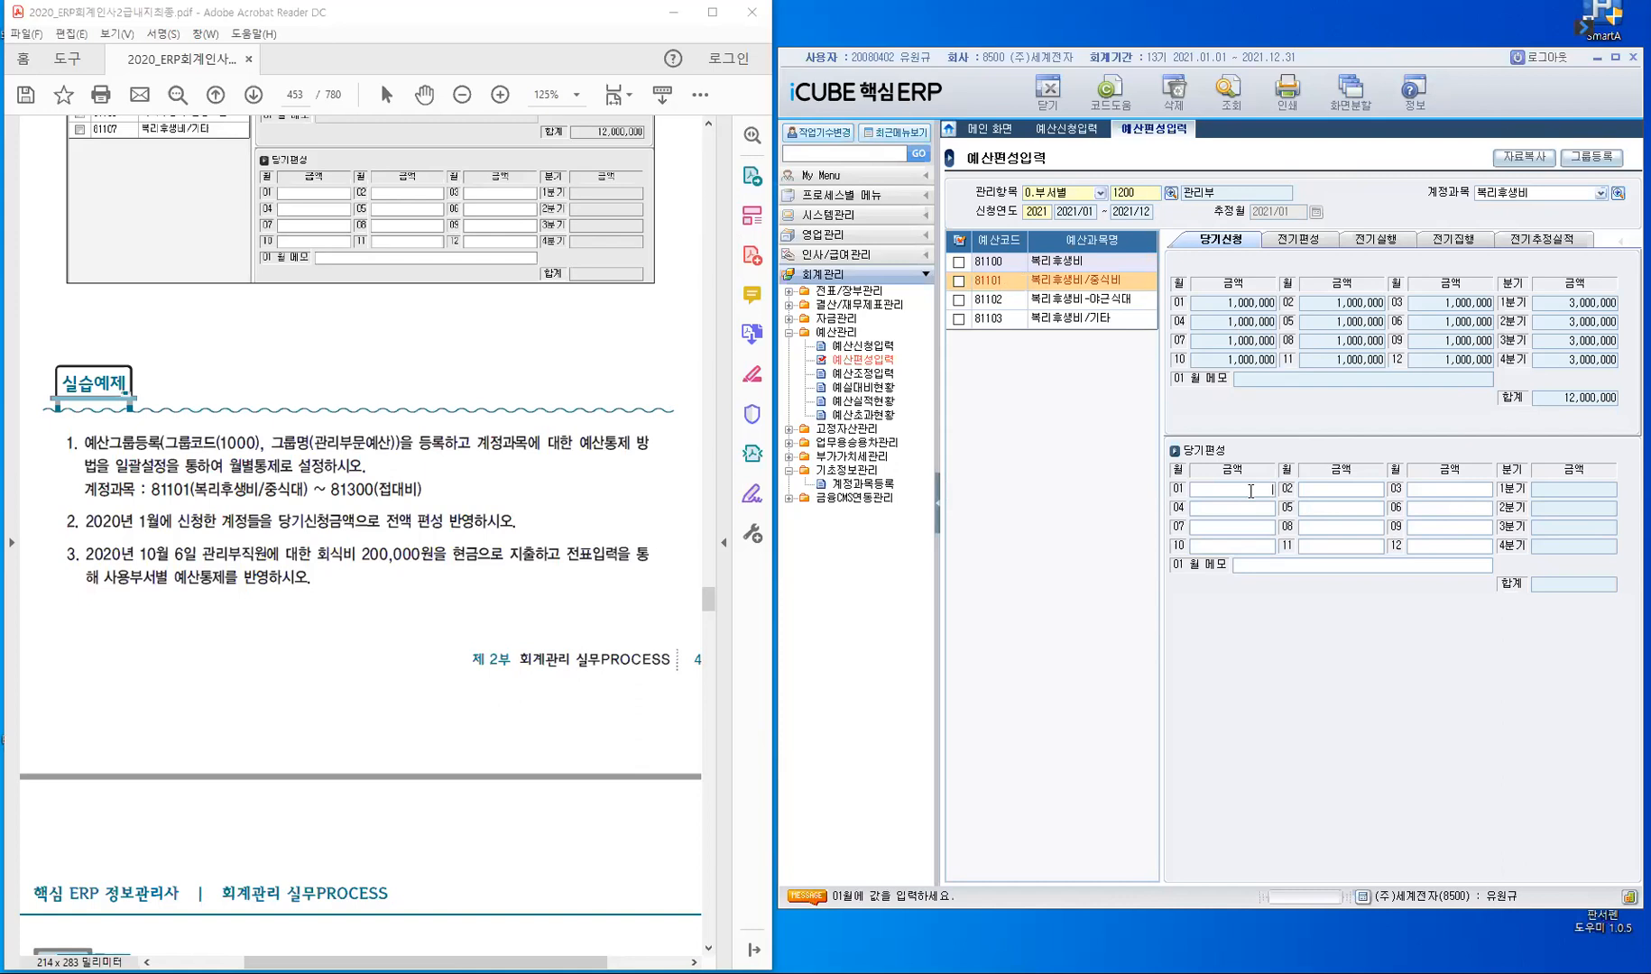
pyautogui.click(1526, 165)
pyautogui.click(1378, 328)
pyautogui.click(958, 285)
pyautogui.click(958, 283)
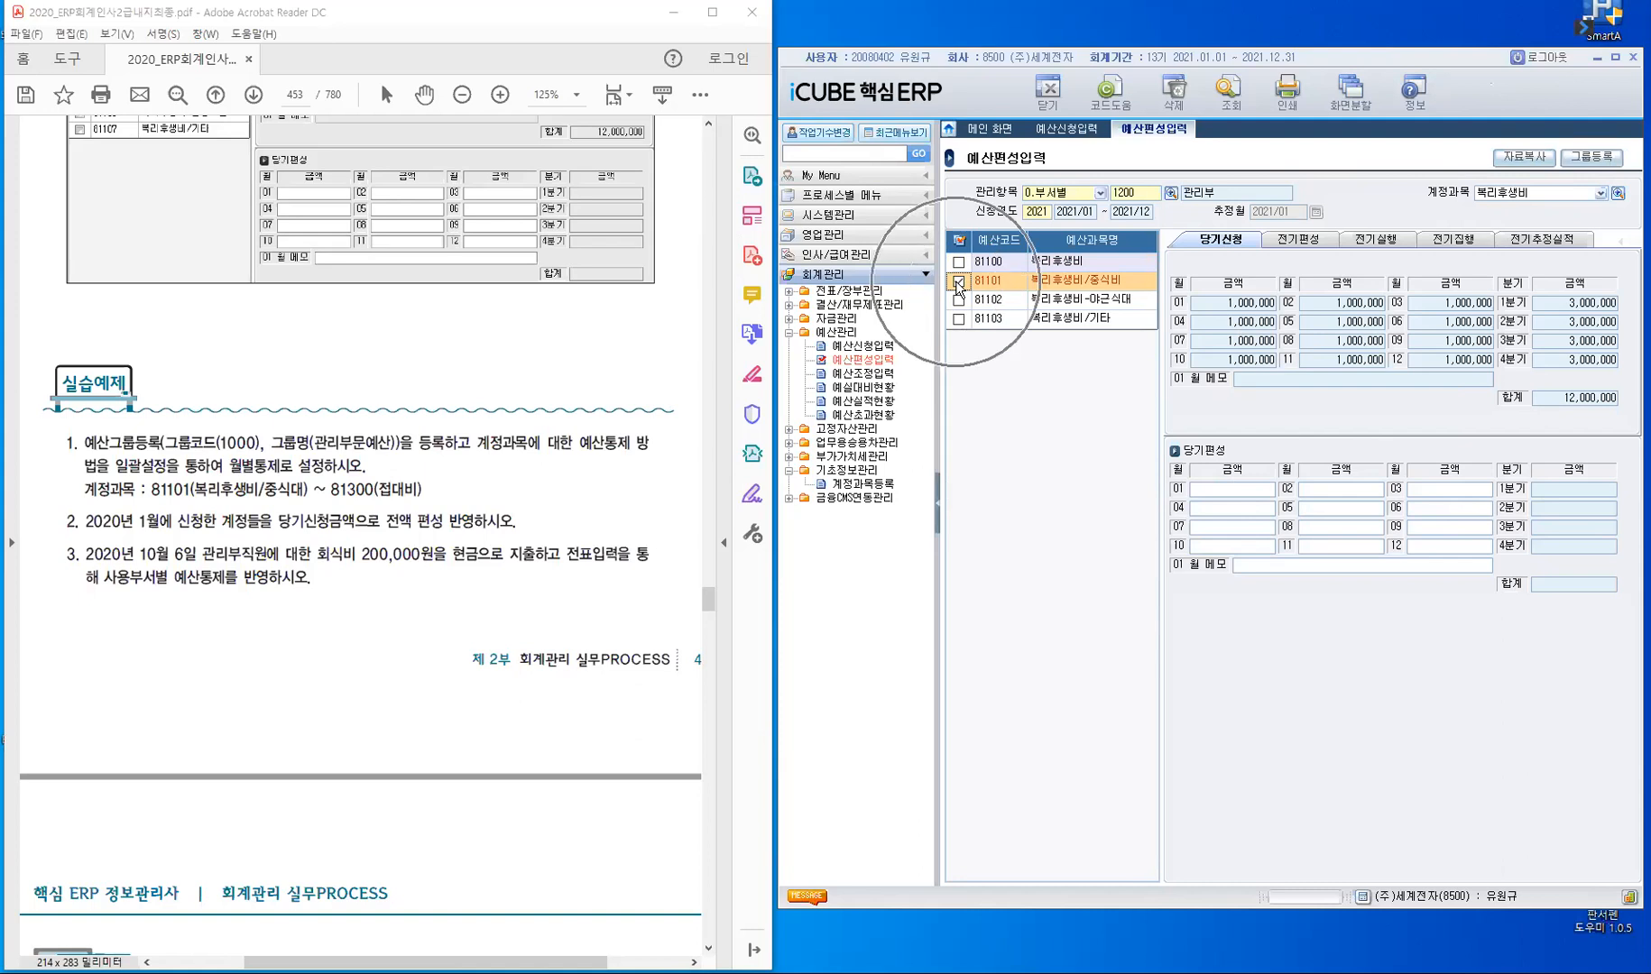
pyautogui.click(1529, 160)
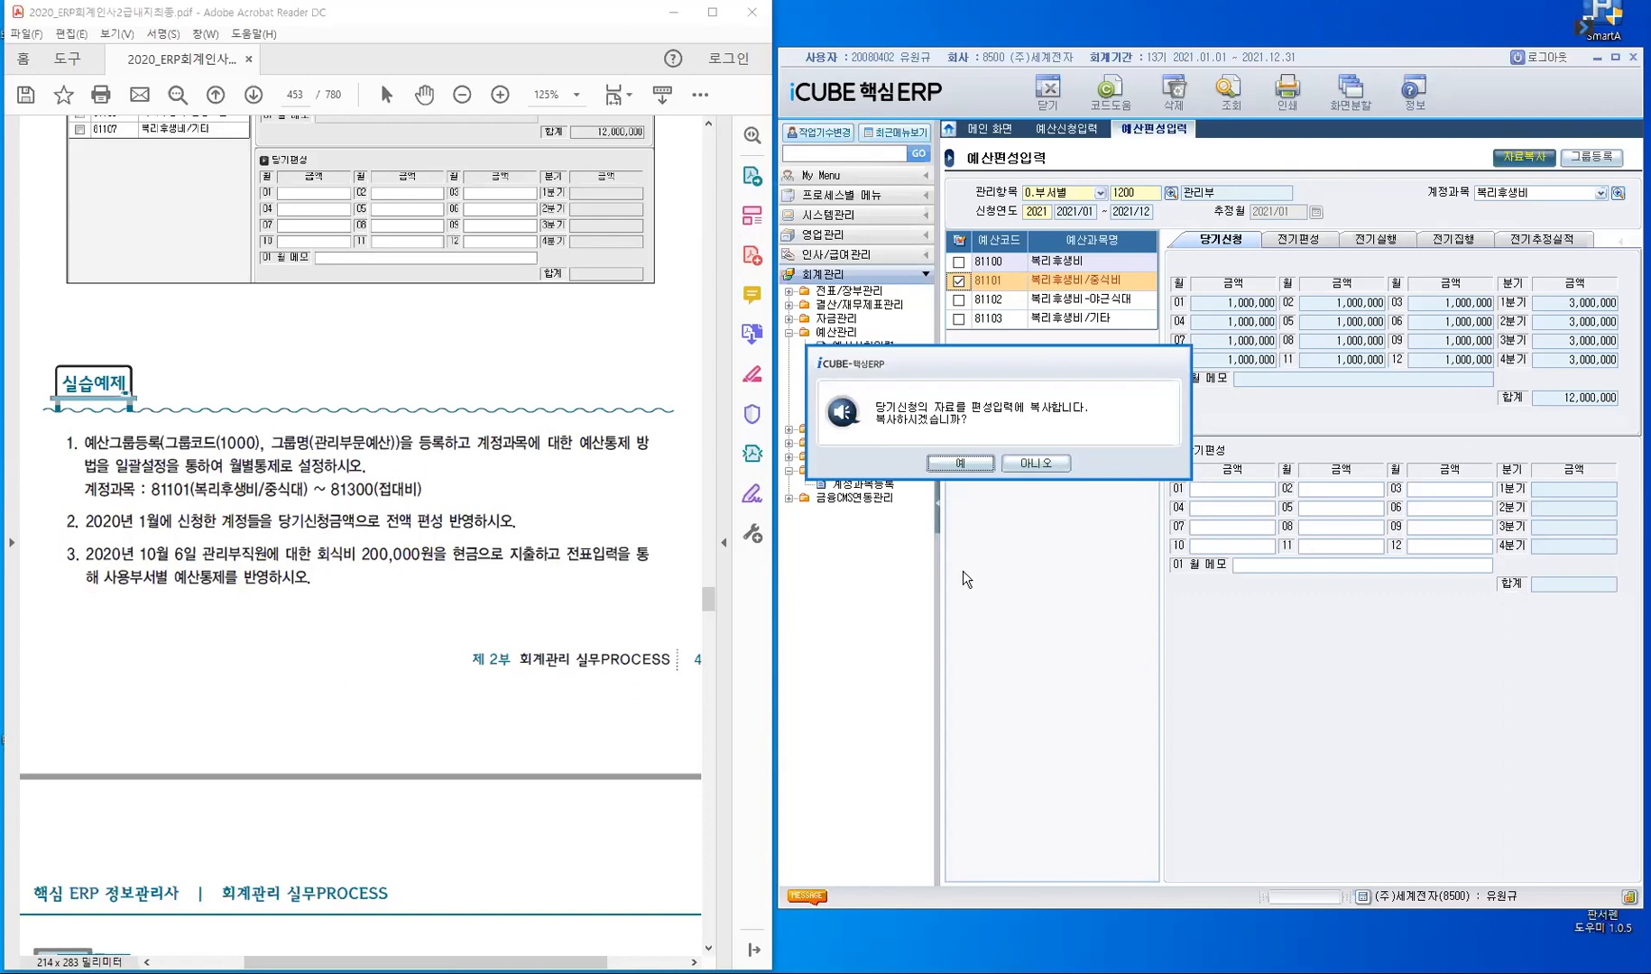
pyautogui.click(961, 463)
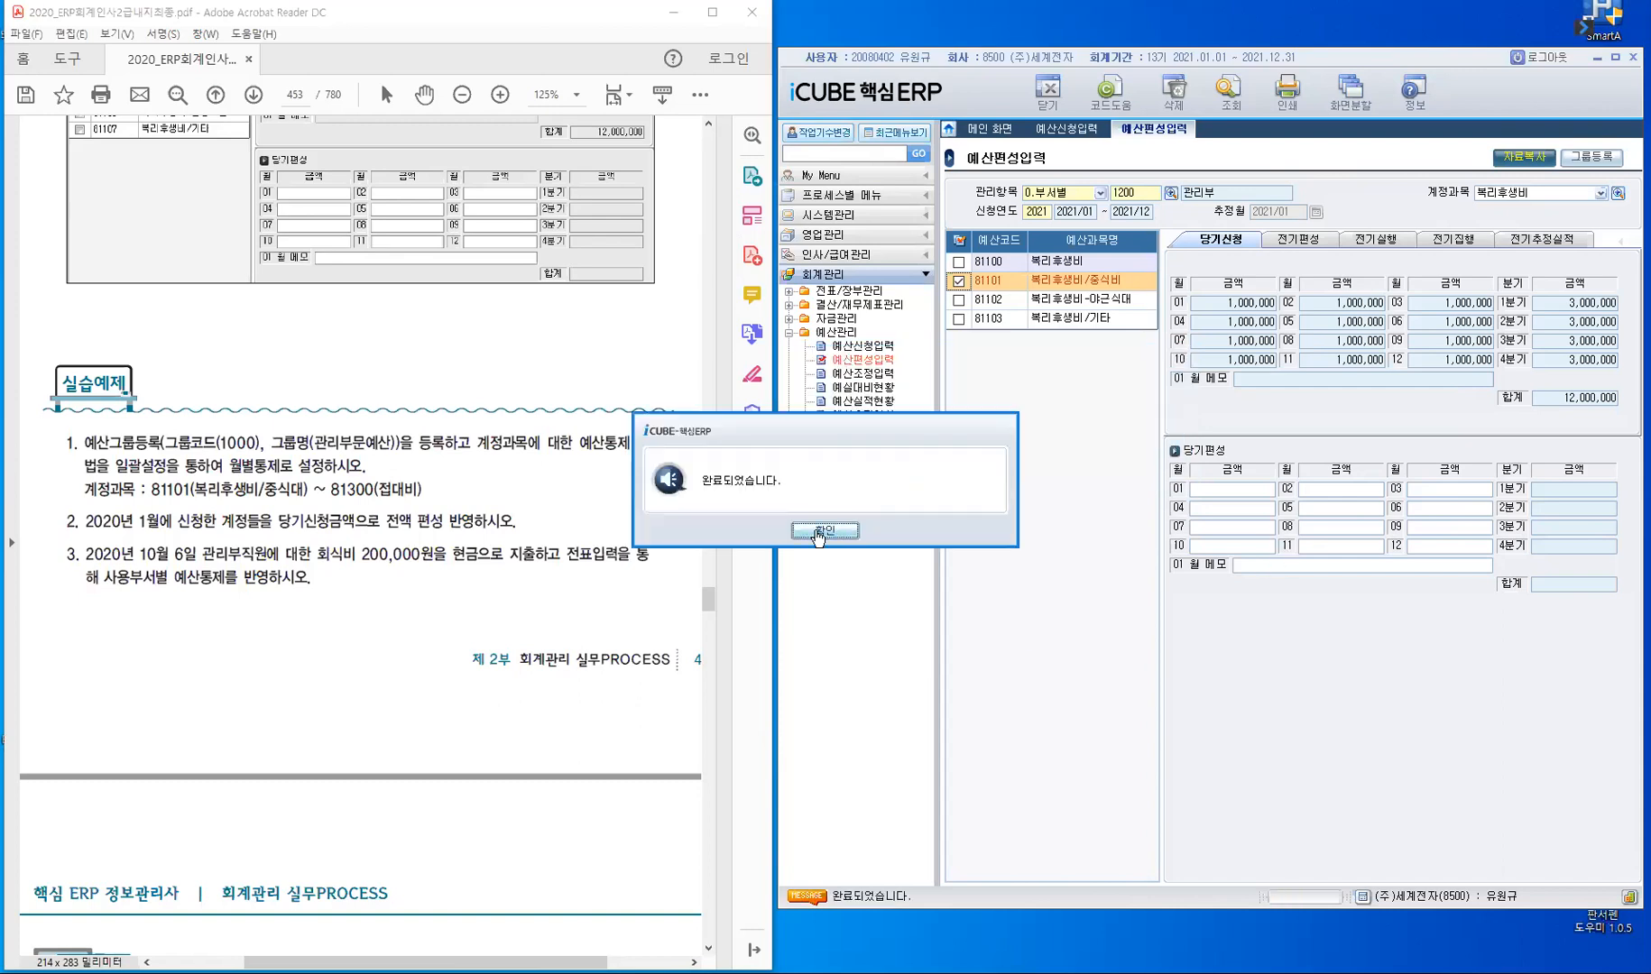
pyautogui.press('Return')
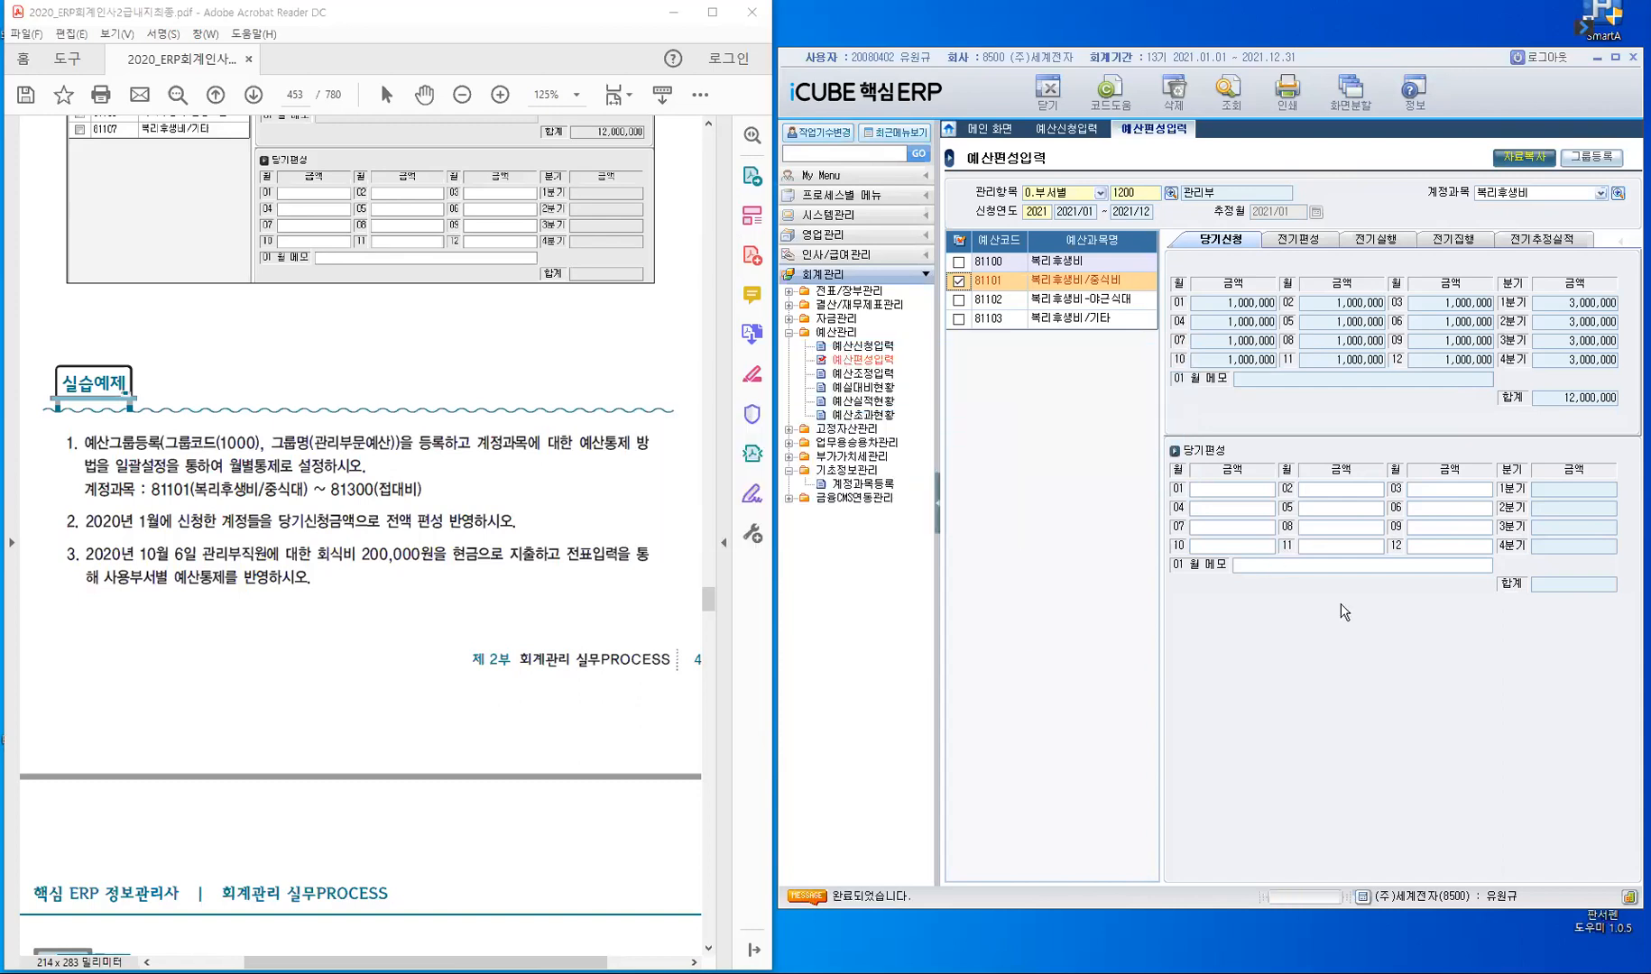
# - Review the 당기편성 and 전기편성 amounts of account 81101 복리후생비/중식비, and return to its 당기신청 view
pyautogui.click(1009, 282)
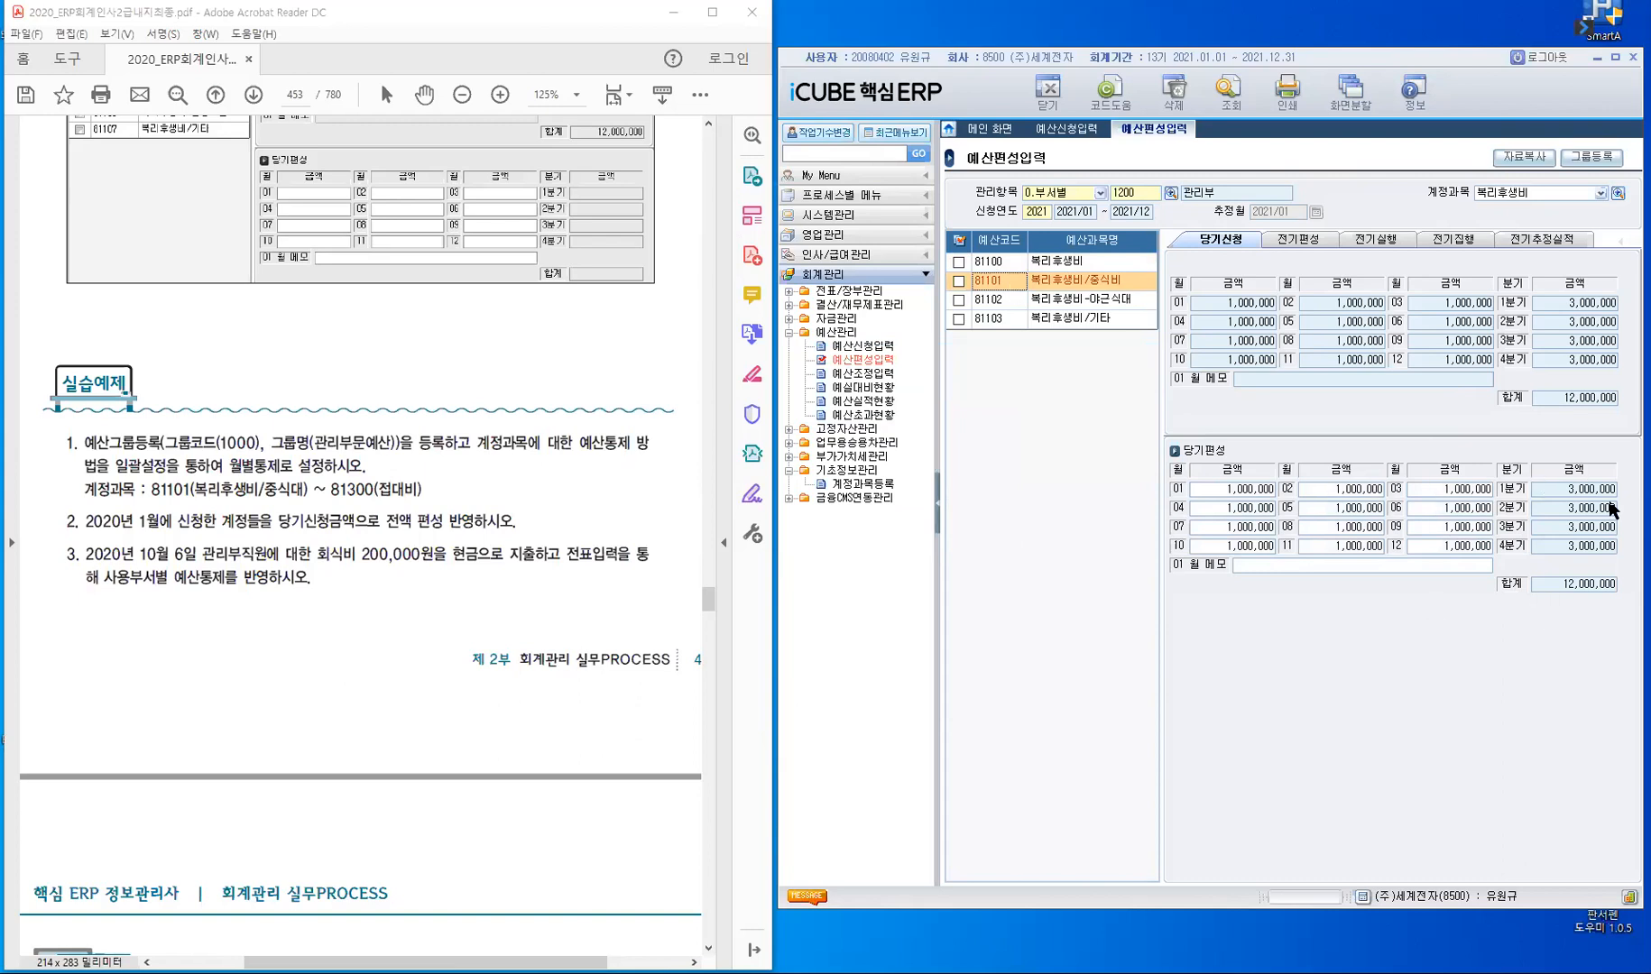
pyautogui.click(1311, 242)
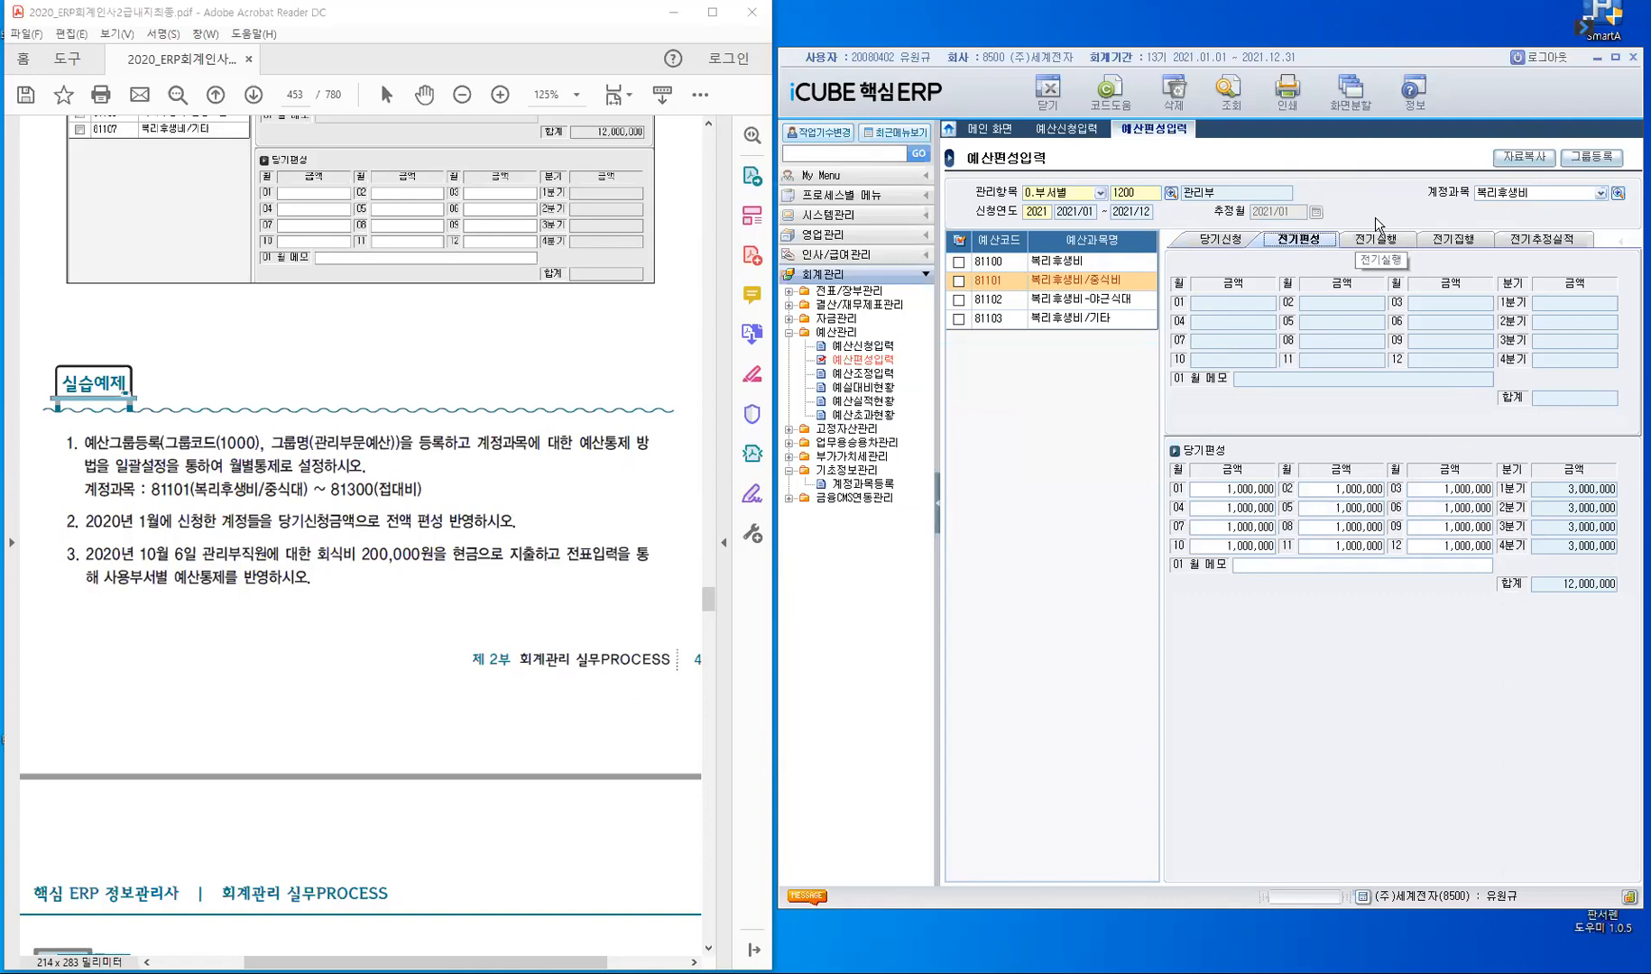
pyautogui.click(1223, 240)
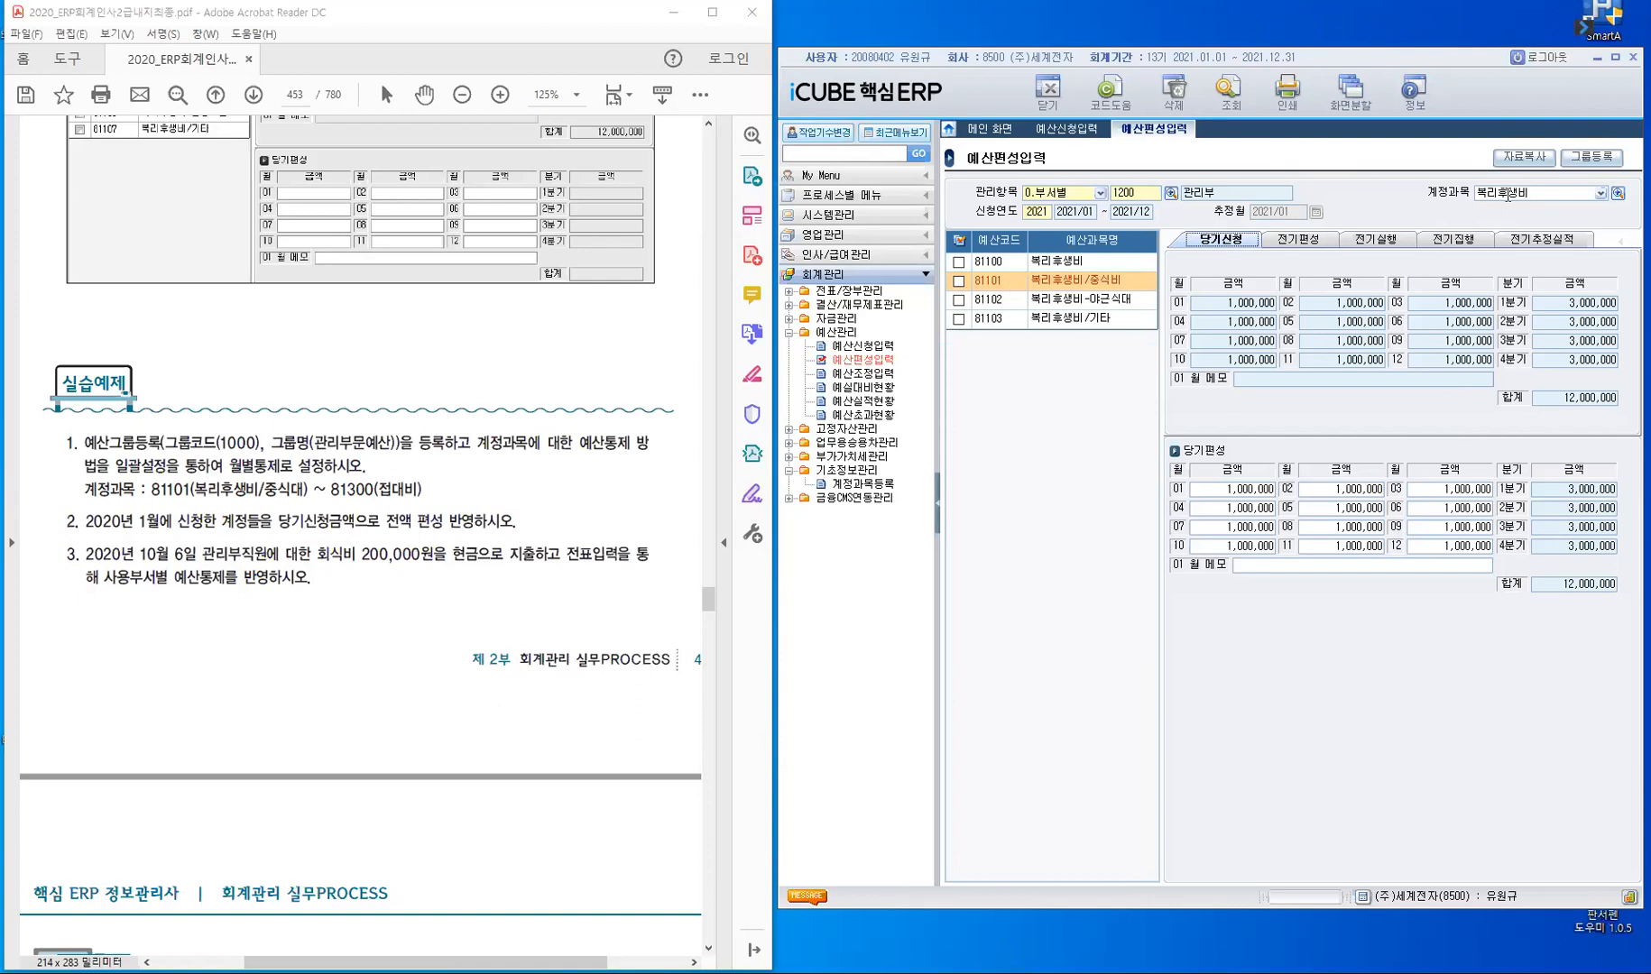
# - Set the 계정과목 to 81200 여비교통비 and list its budget request for 관리부
pyautogui.click(1542, 194)
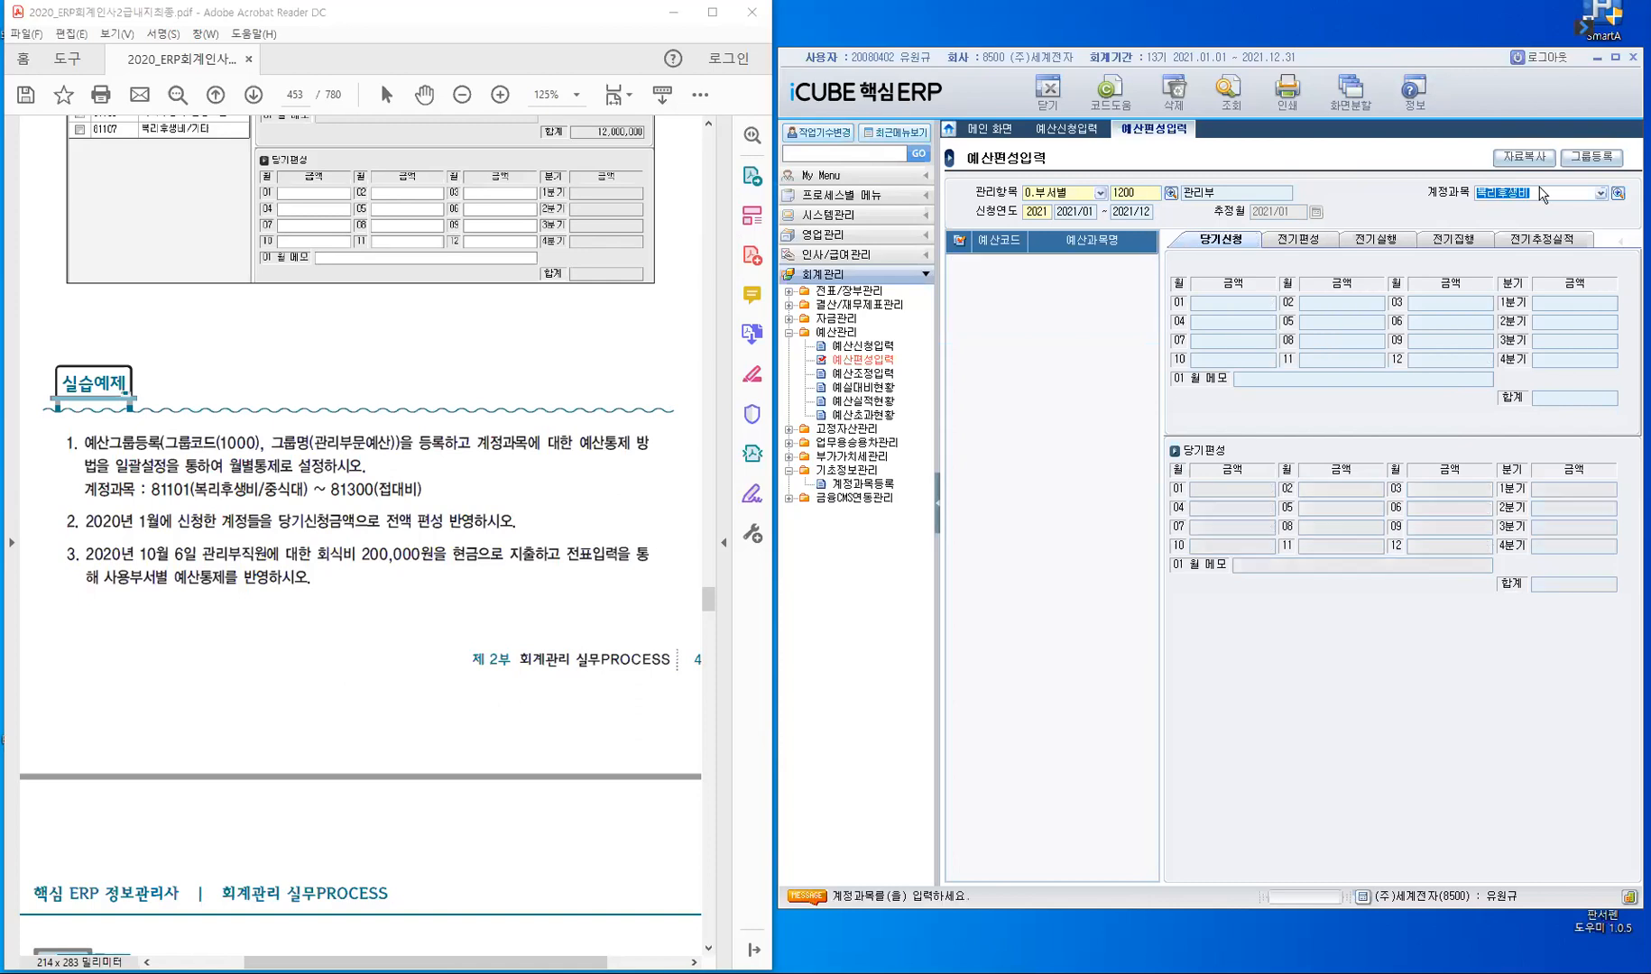
pyautogui.write('81200')
pyautogui.press('Return')
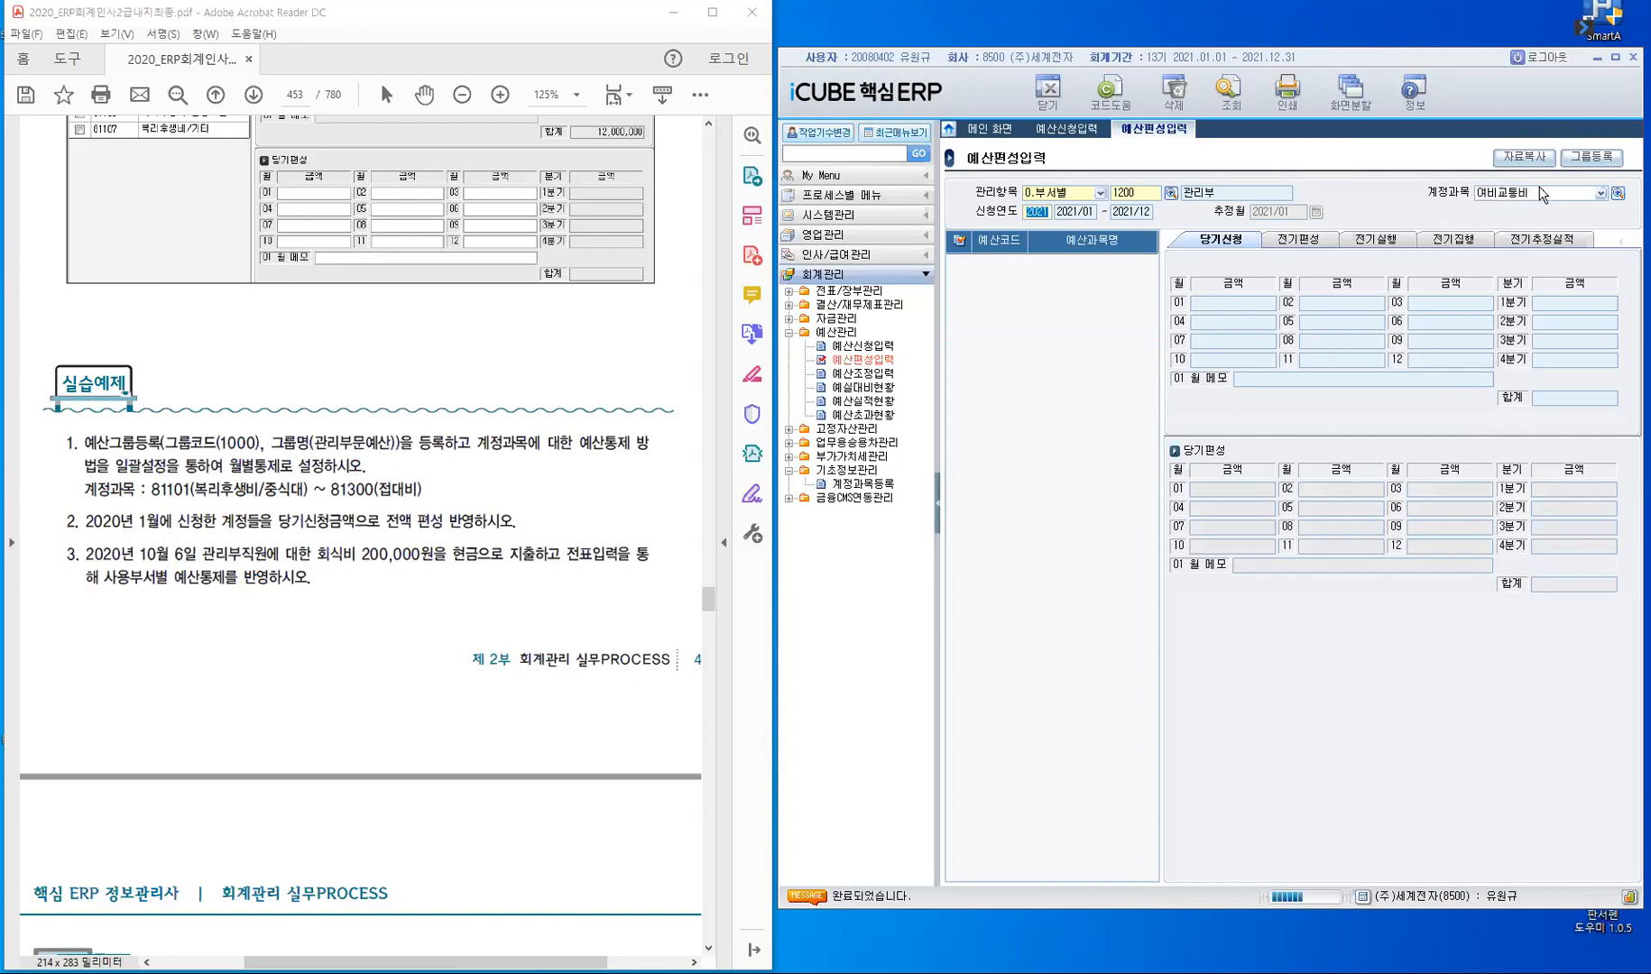
pyautogui.press('Return')
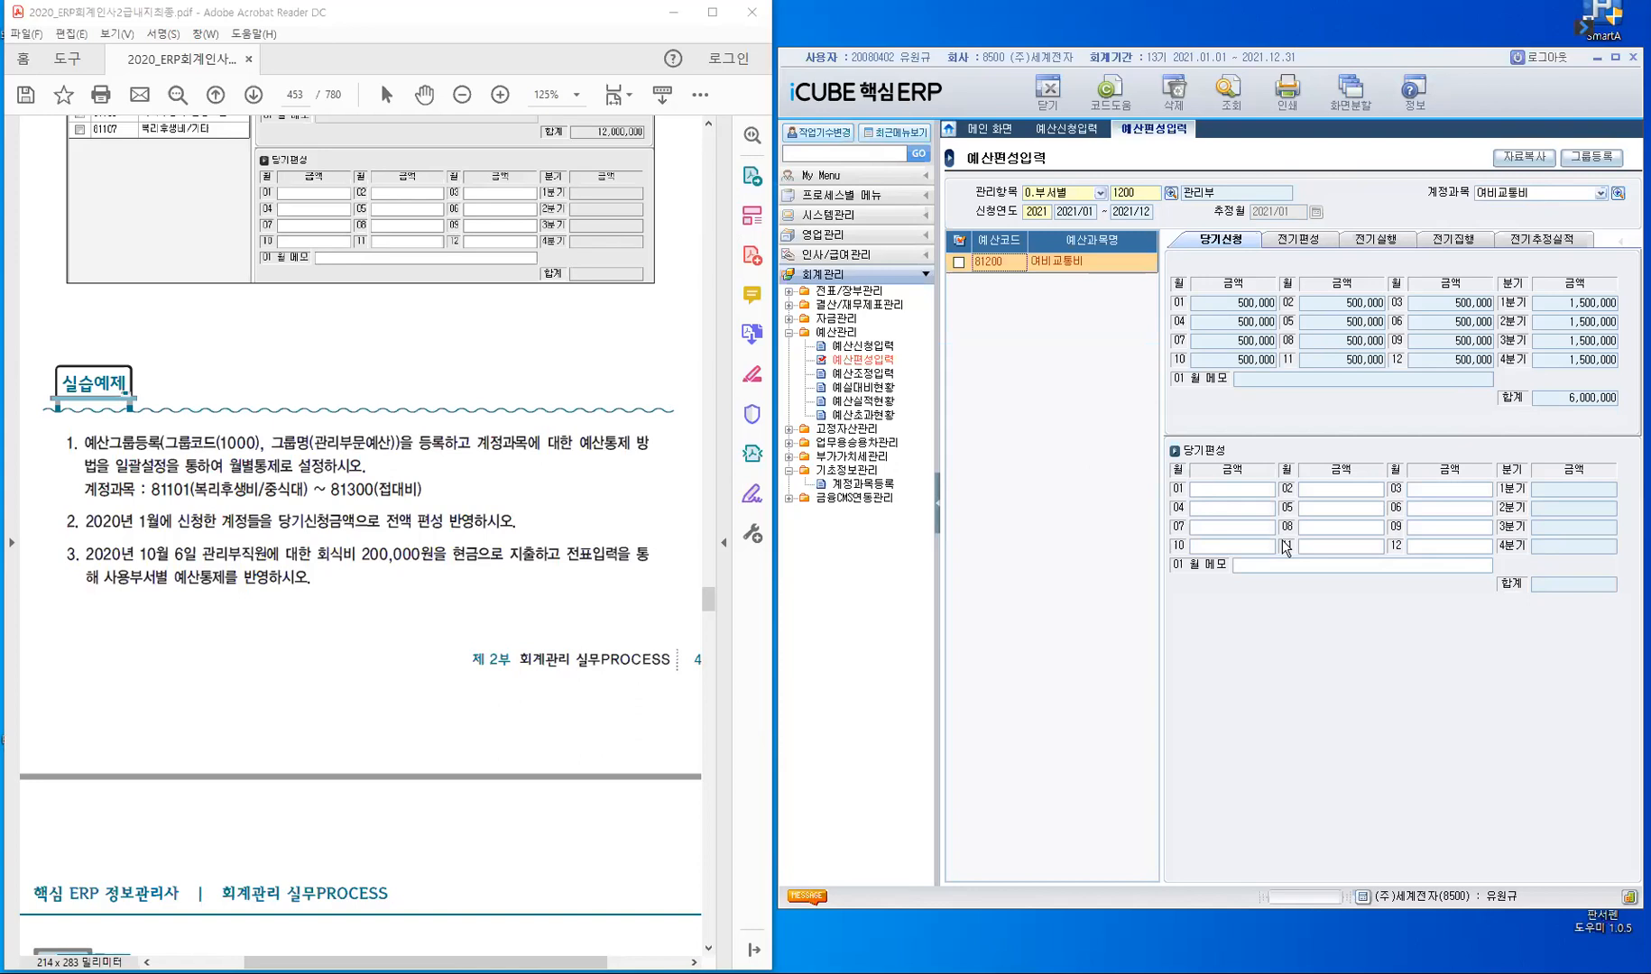
# - Copy the 당기신청 amounts of account 81200 여비교통비 into 당기편성, and check its 전기편성 and 당기신청 views
pyautogui.click(1216, 492)
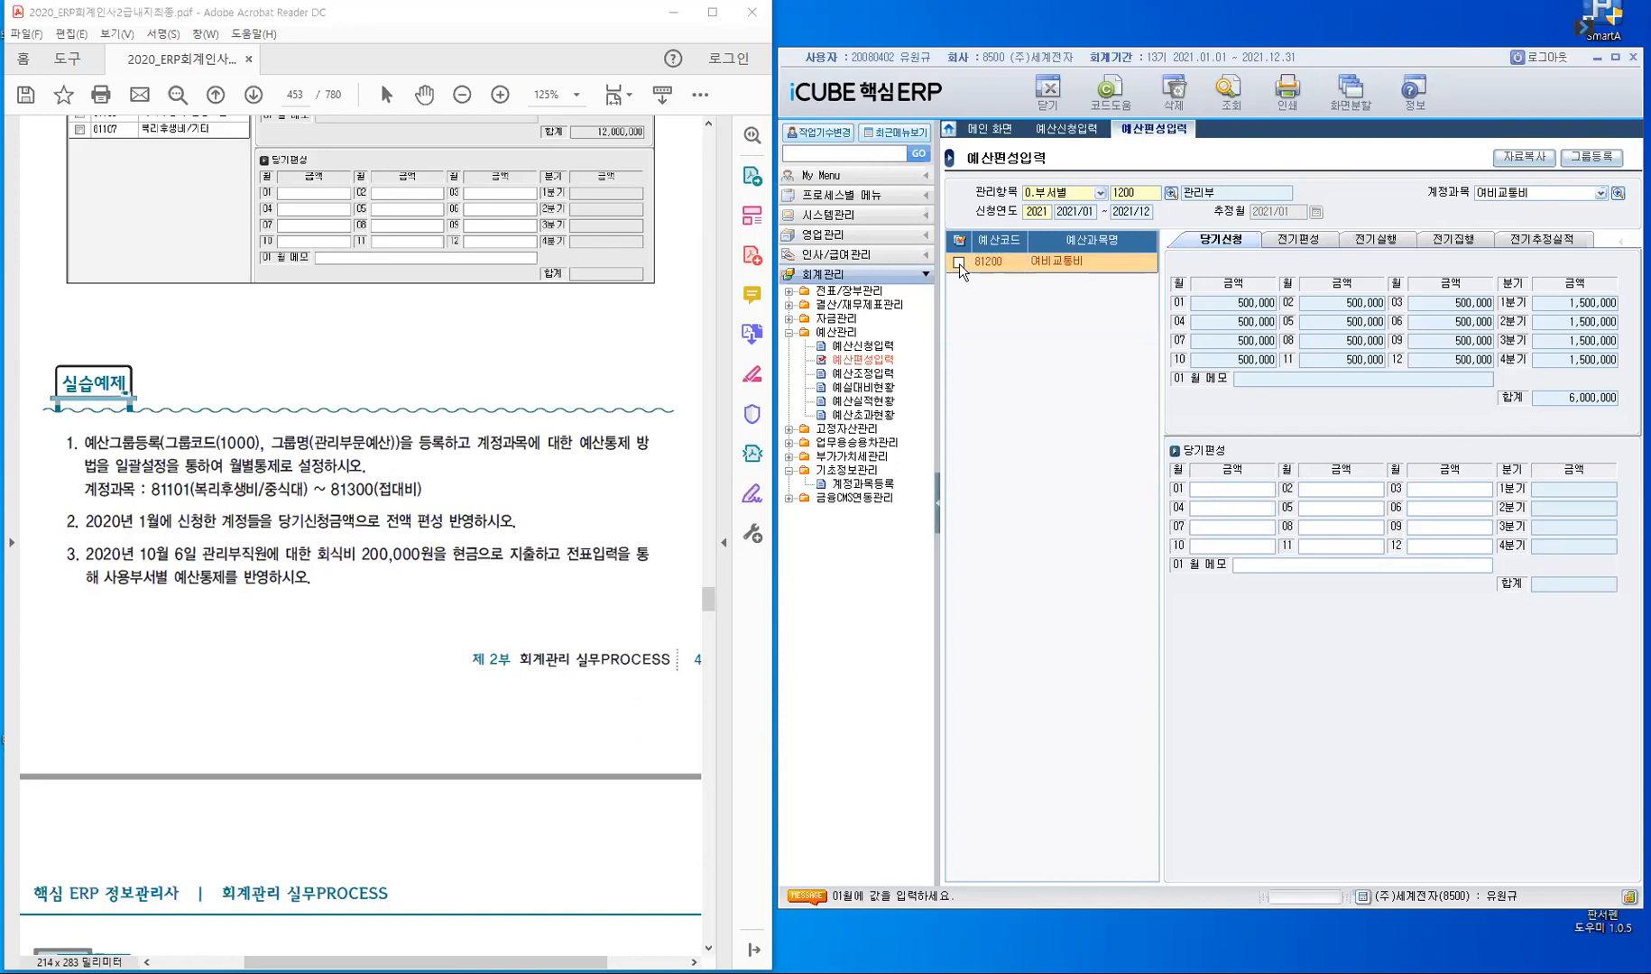
pyautogui.click(960, 263)
pyautogui.click(1524, 158)
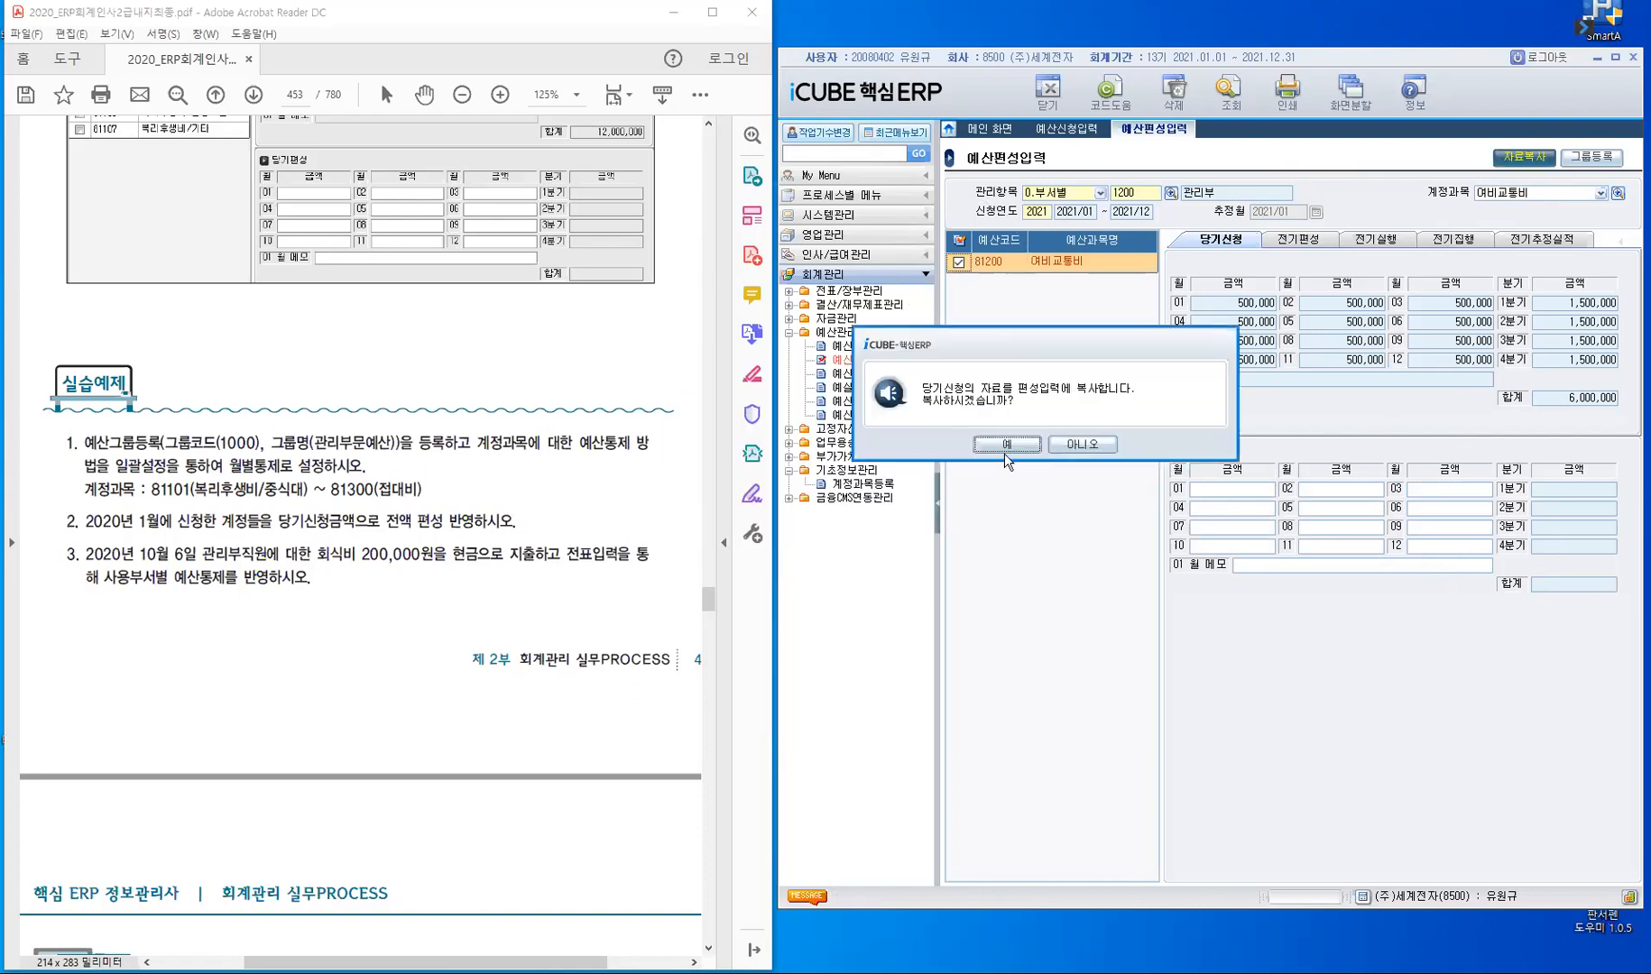
pyautogui.click(1007, 445)
pyautogui.click(824, 533)
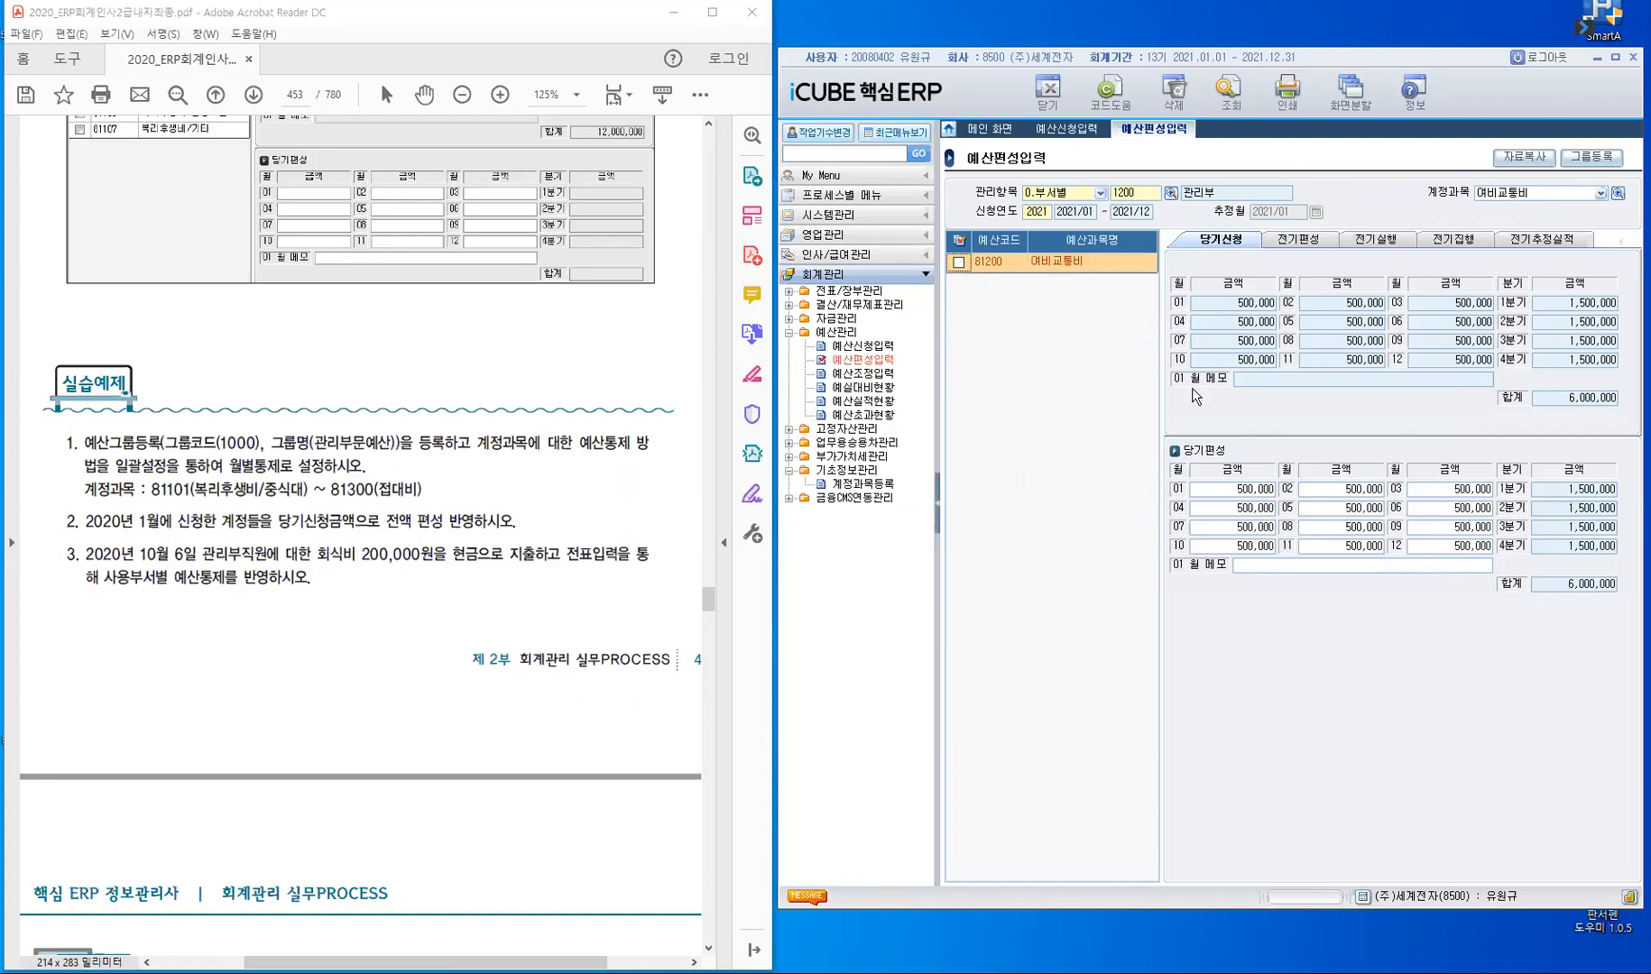
pyautogui.click(1294, 241)
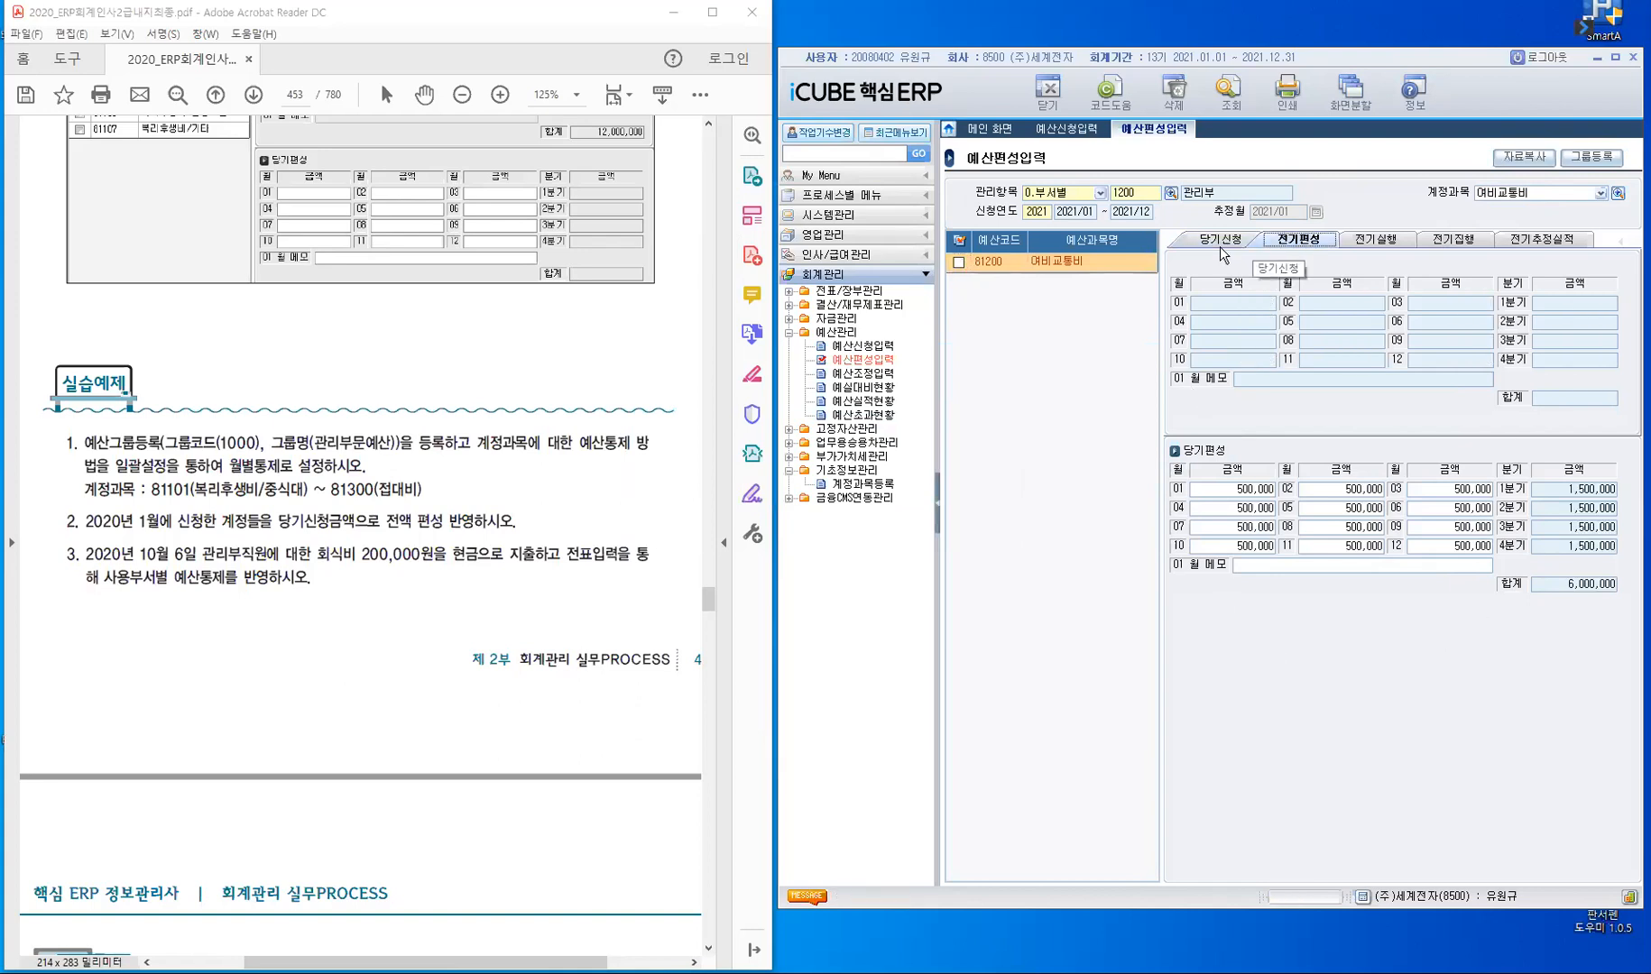
pyautogui.click(1219, 243)
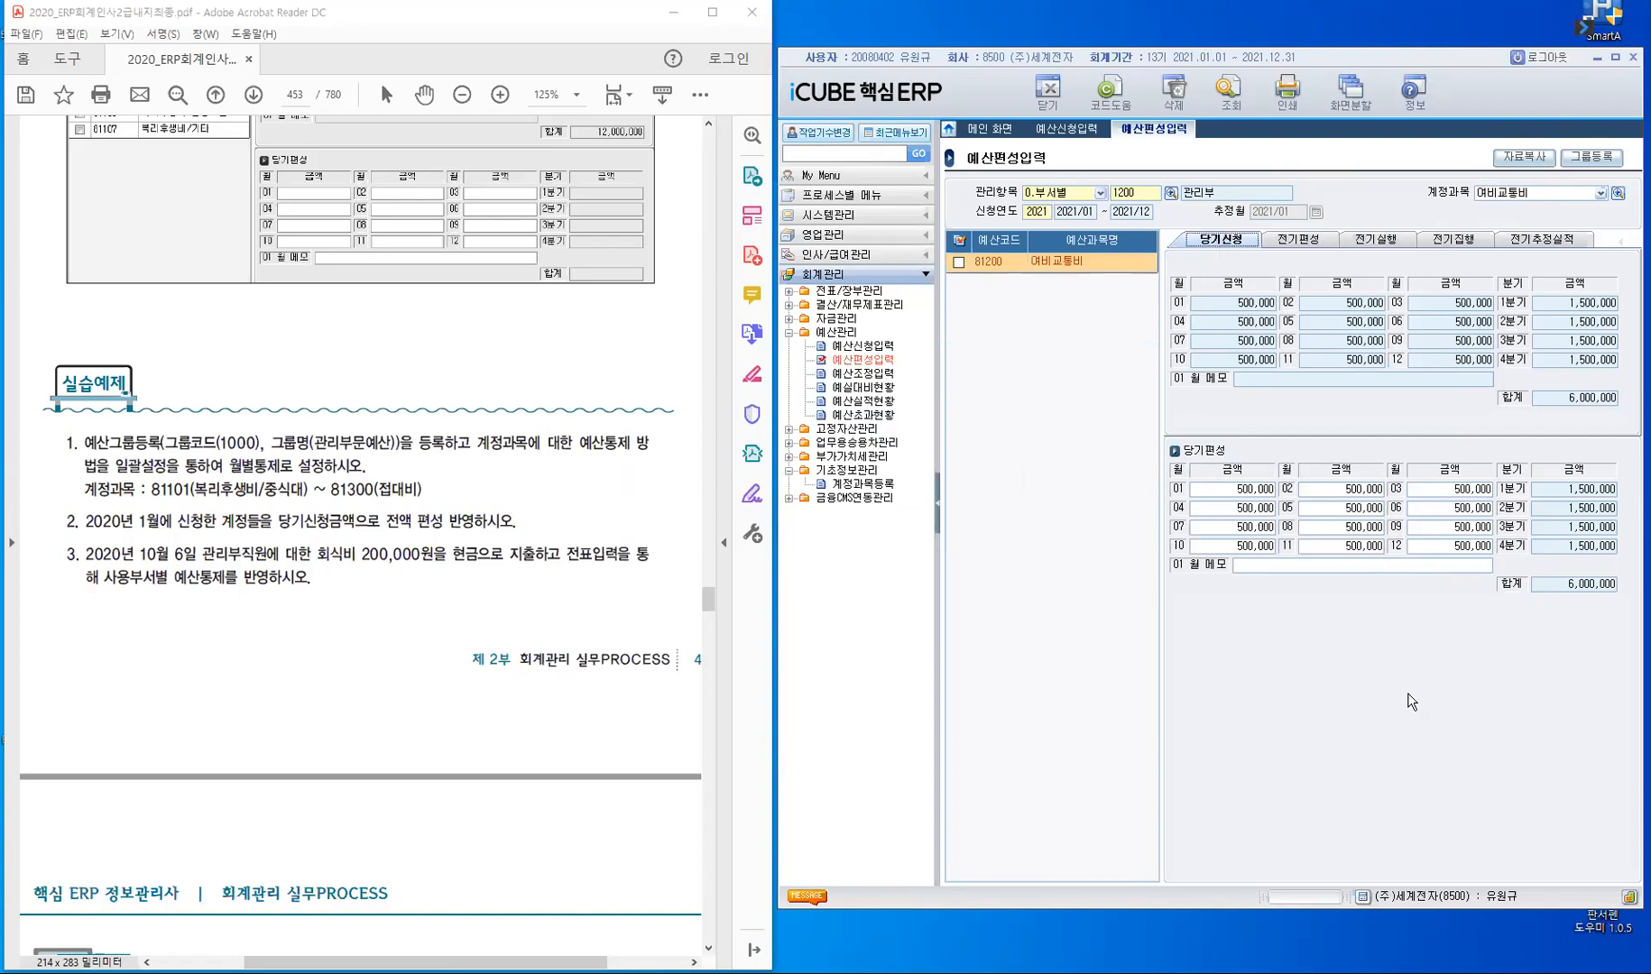
# - Set the 계정과목 to 81300 접대비 and list its budget request for 관리부
pyautogui.click(1535, 191)
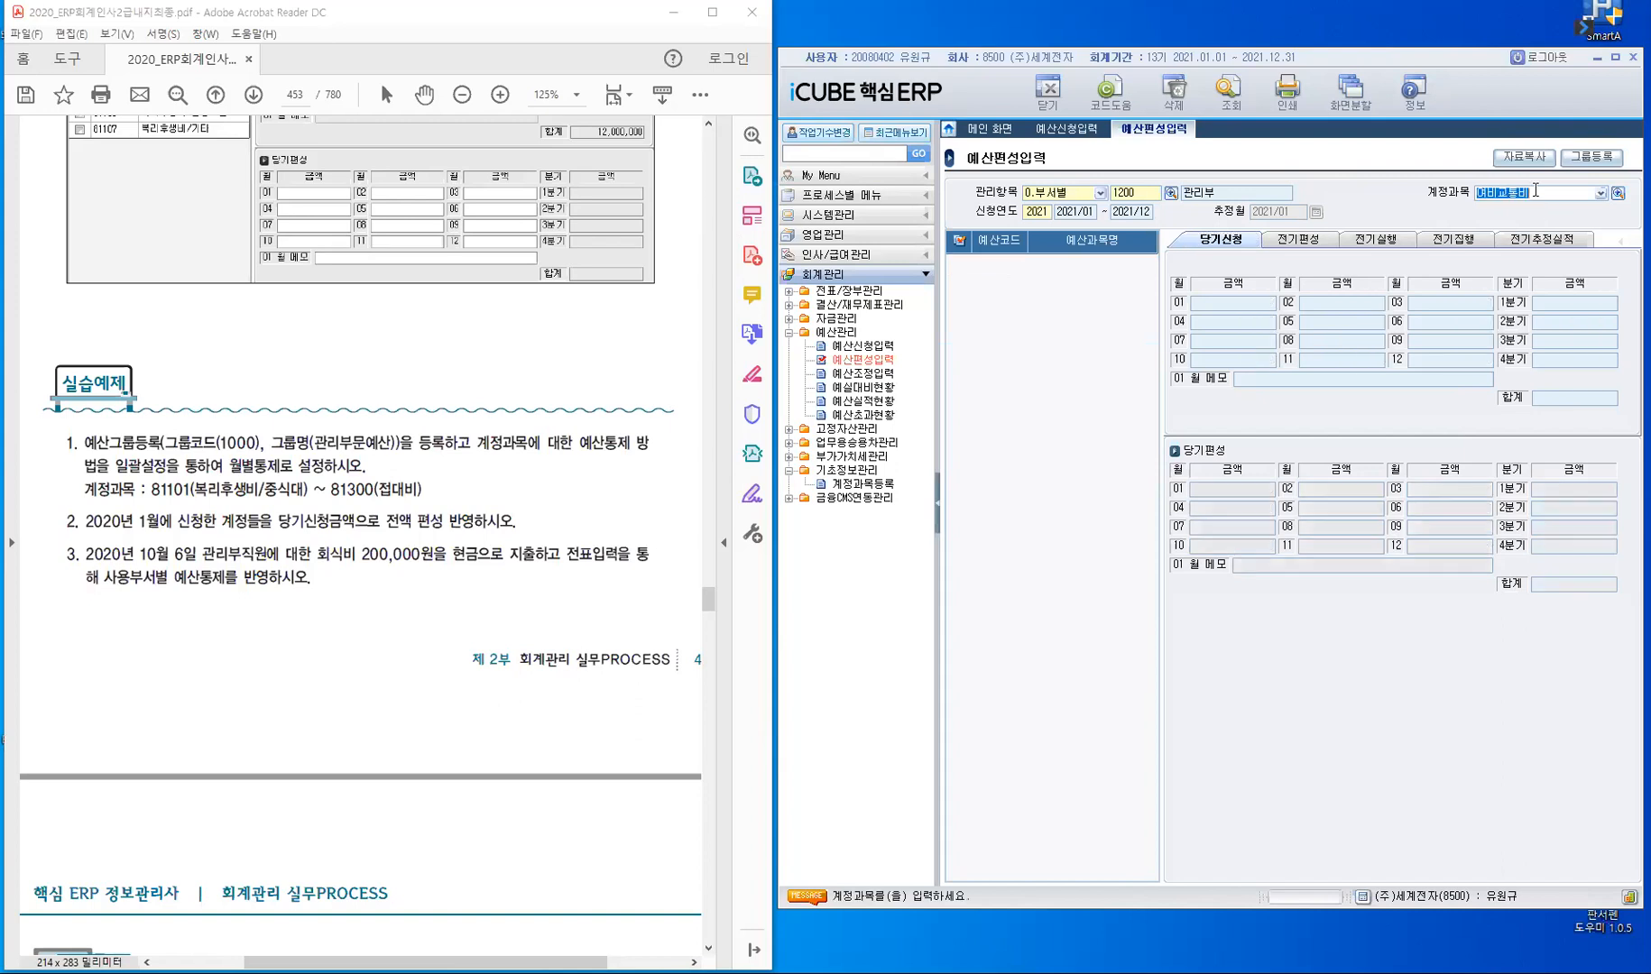
pyautogui.write('81300')
pyautogui.press('Return')
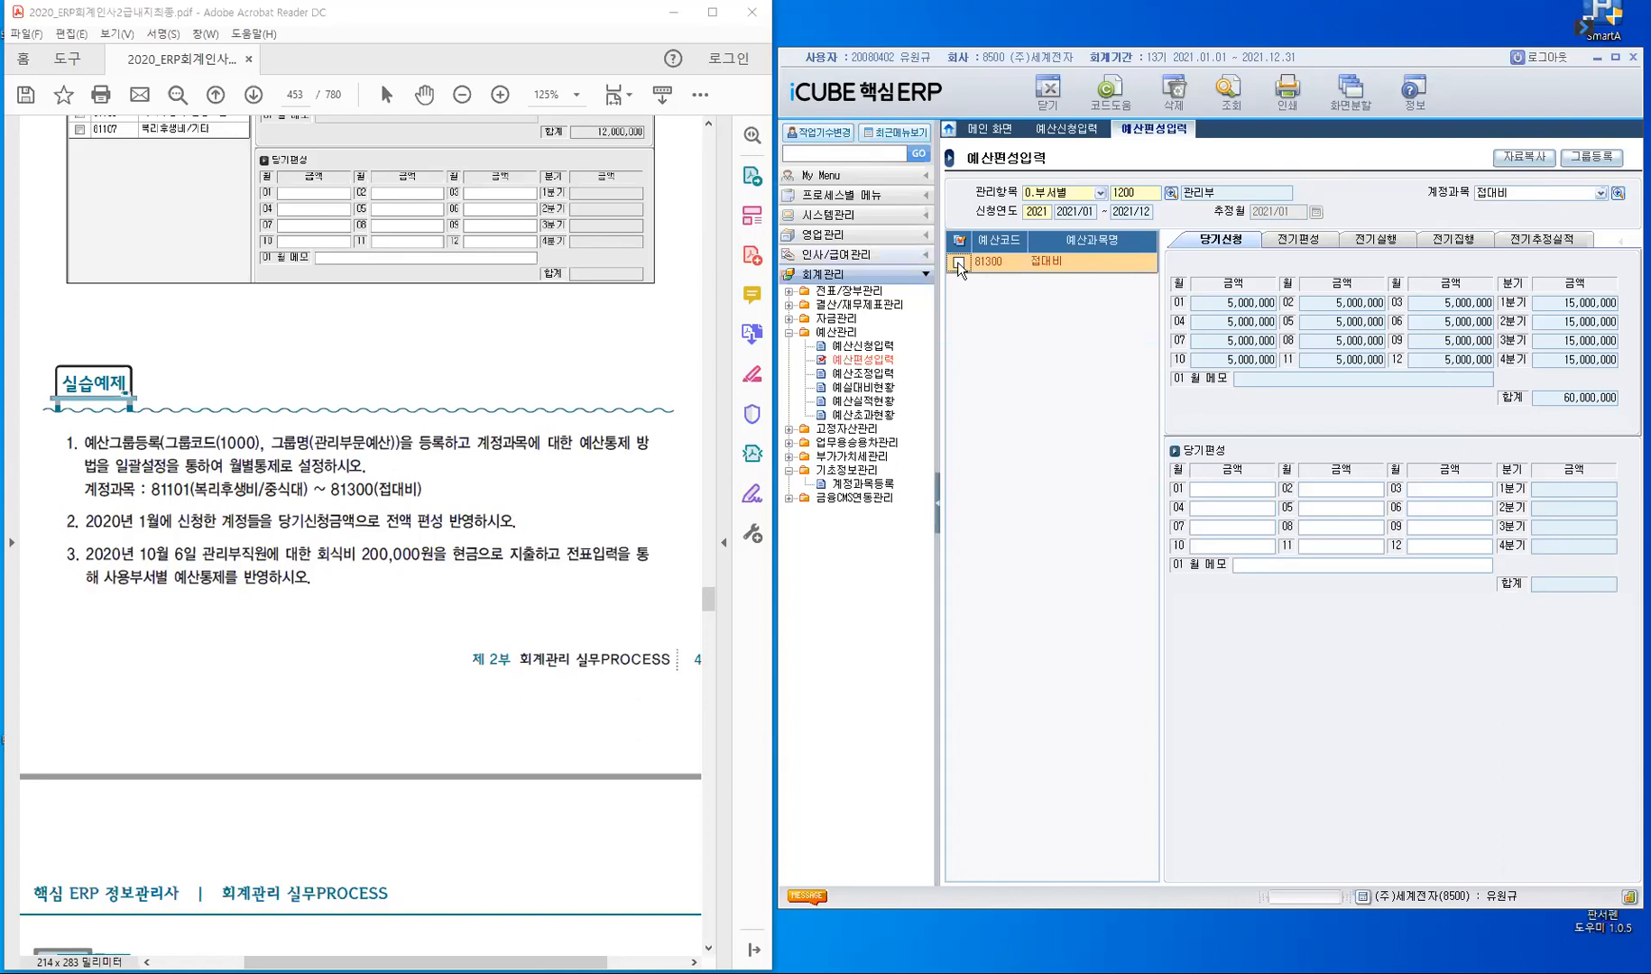
# - Copy the 당기신청 amounts of account 81300 접대비 into 당기편성, and check its 전기편성 and 당기신청 views
pyautogui.click(1256, 493)
pyautogui.click(1518, 162)
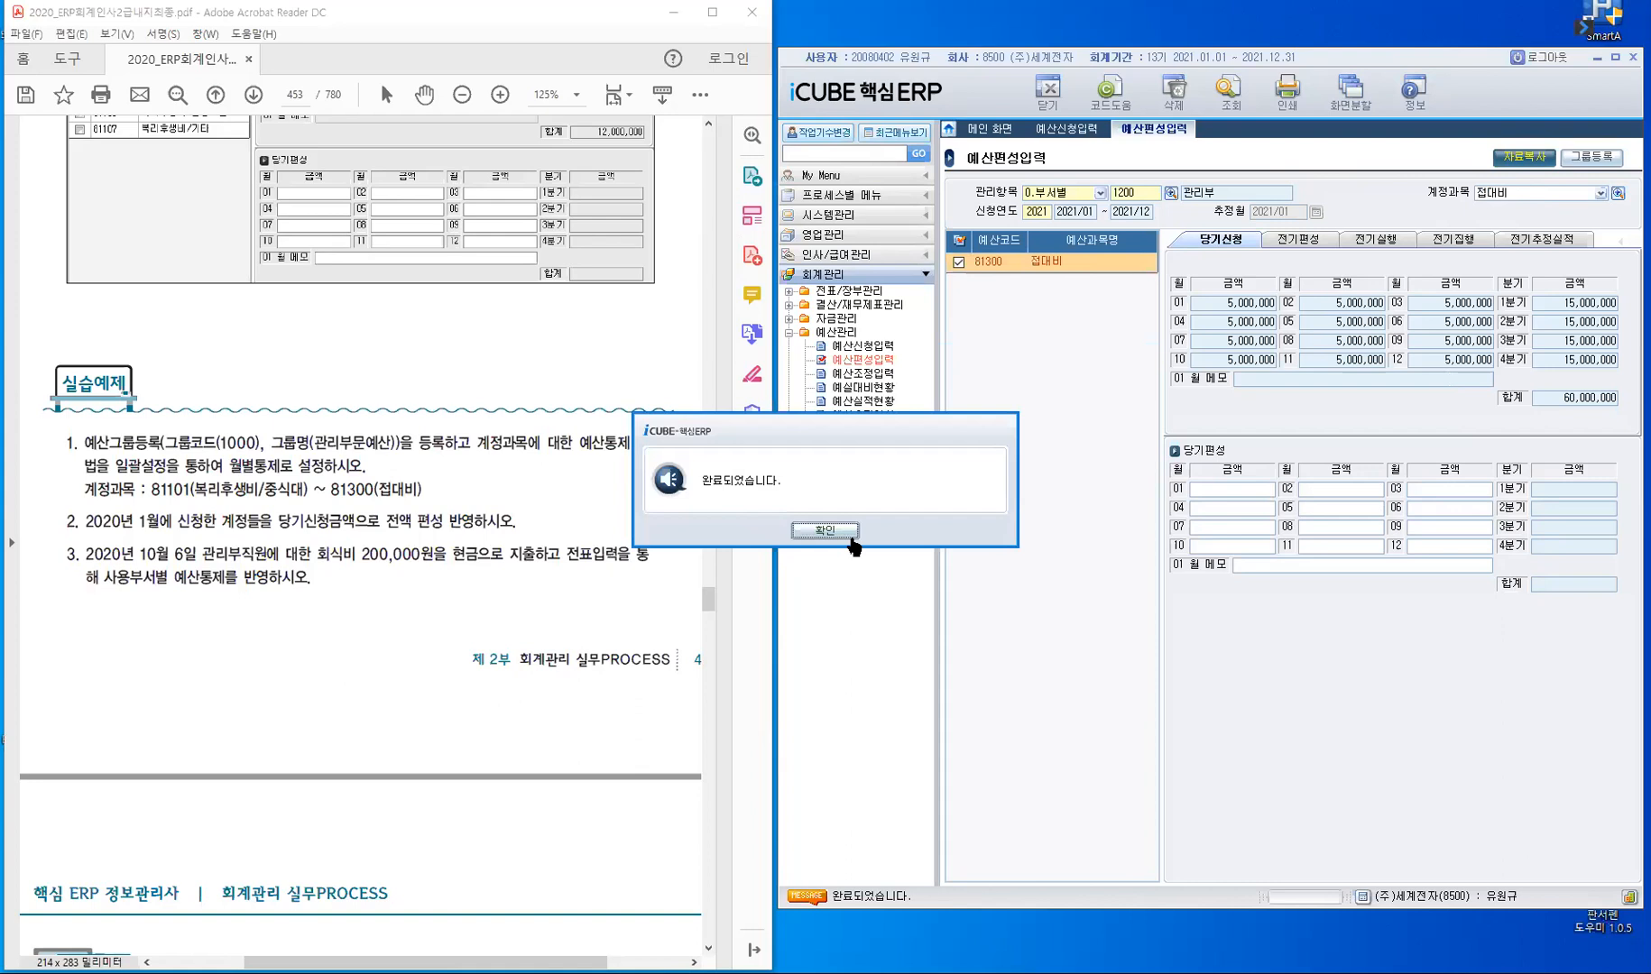
pyautogui.click(825, 531)
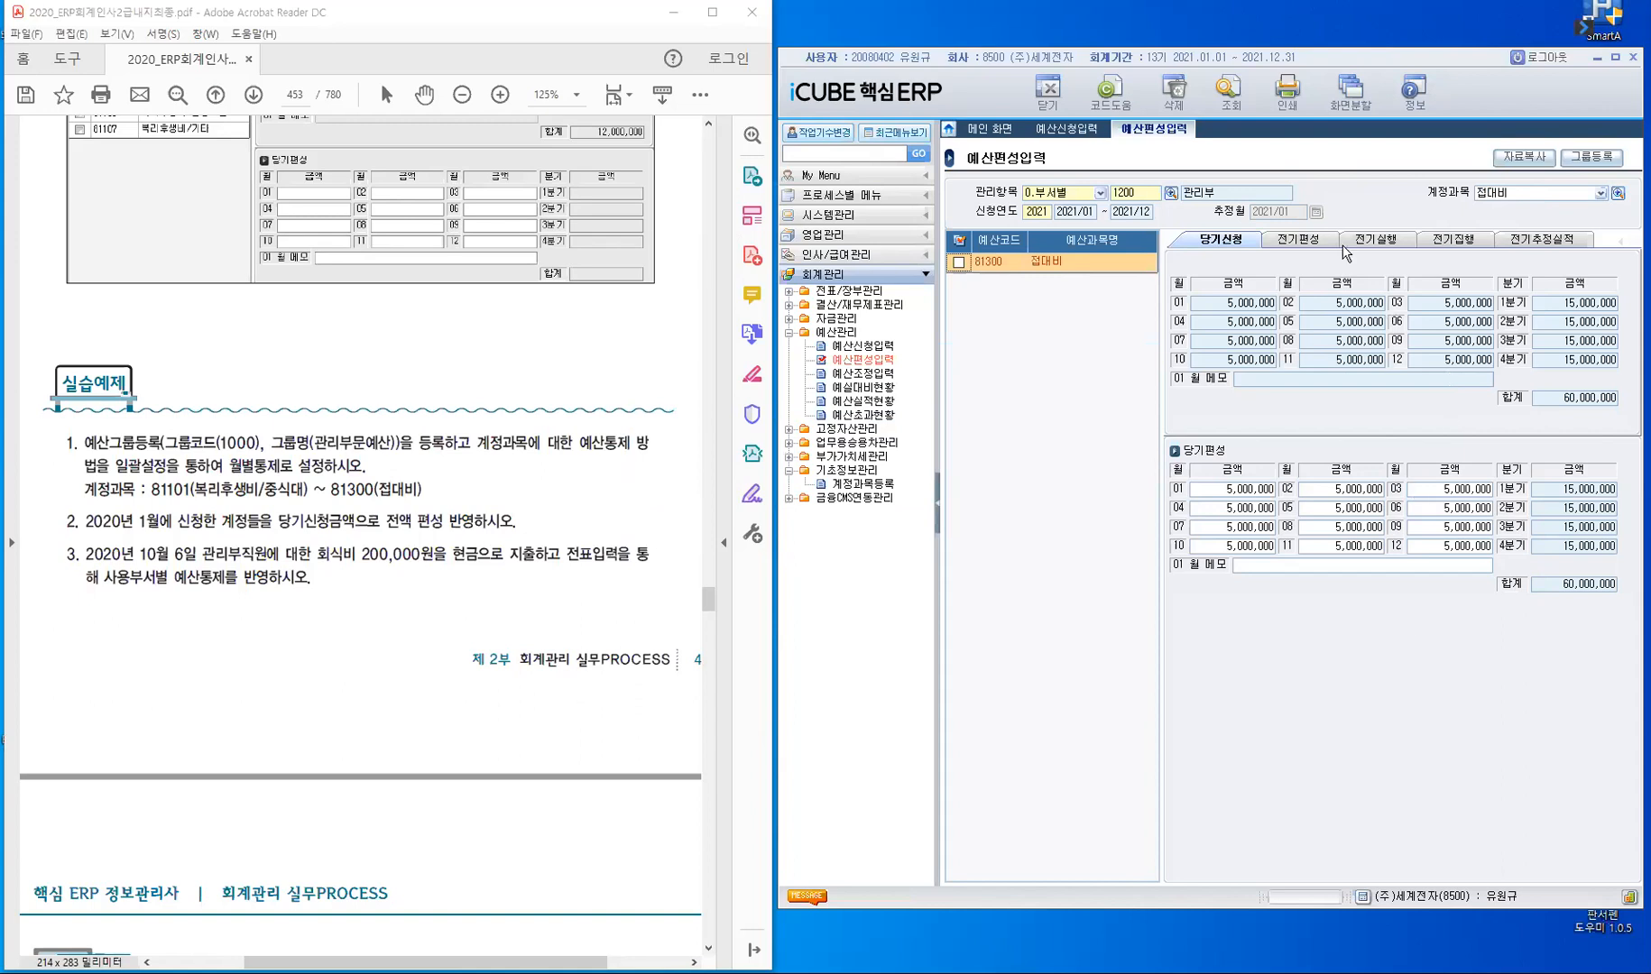
pyautogui.click(1311, 242)
pyautogui.click(1221, 242)
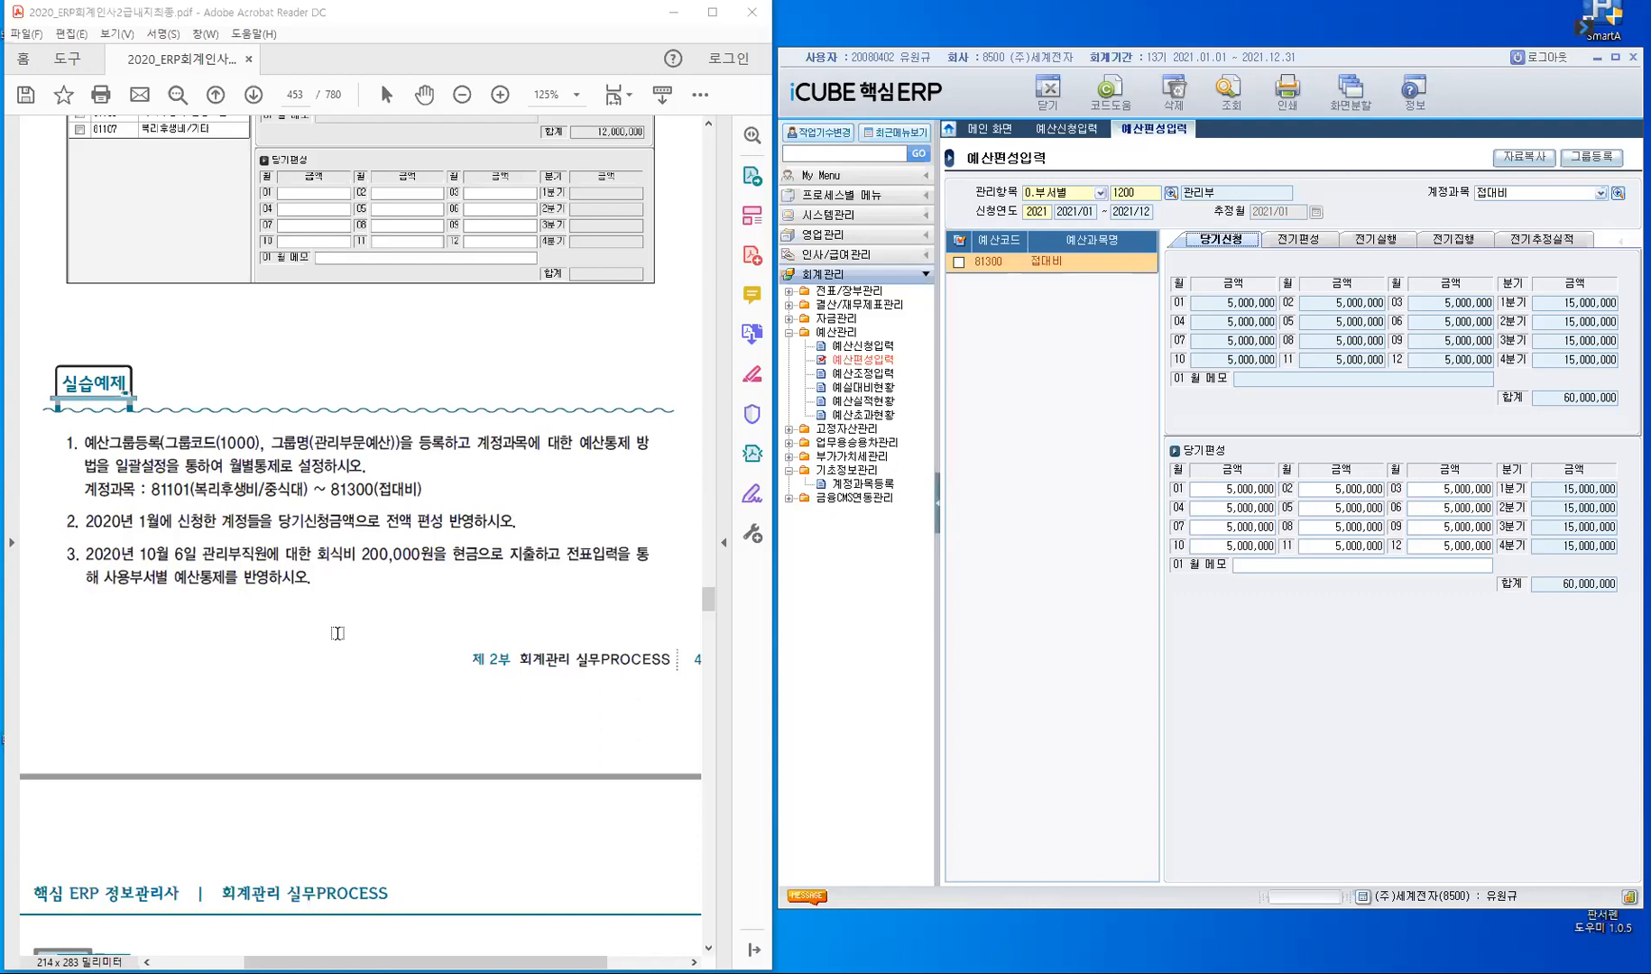
# - Open 전표입력 for 관리부 and set the slip date to October 6, 2021
pyautogui.click(843, 293)
pyautogui.click(849, 305)
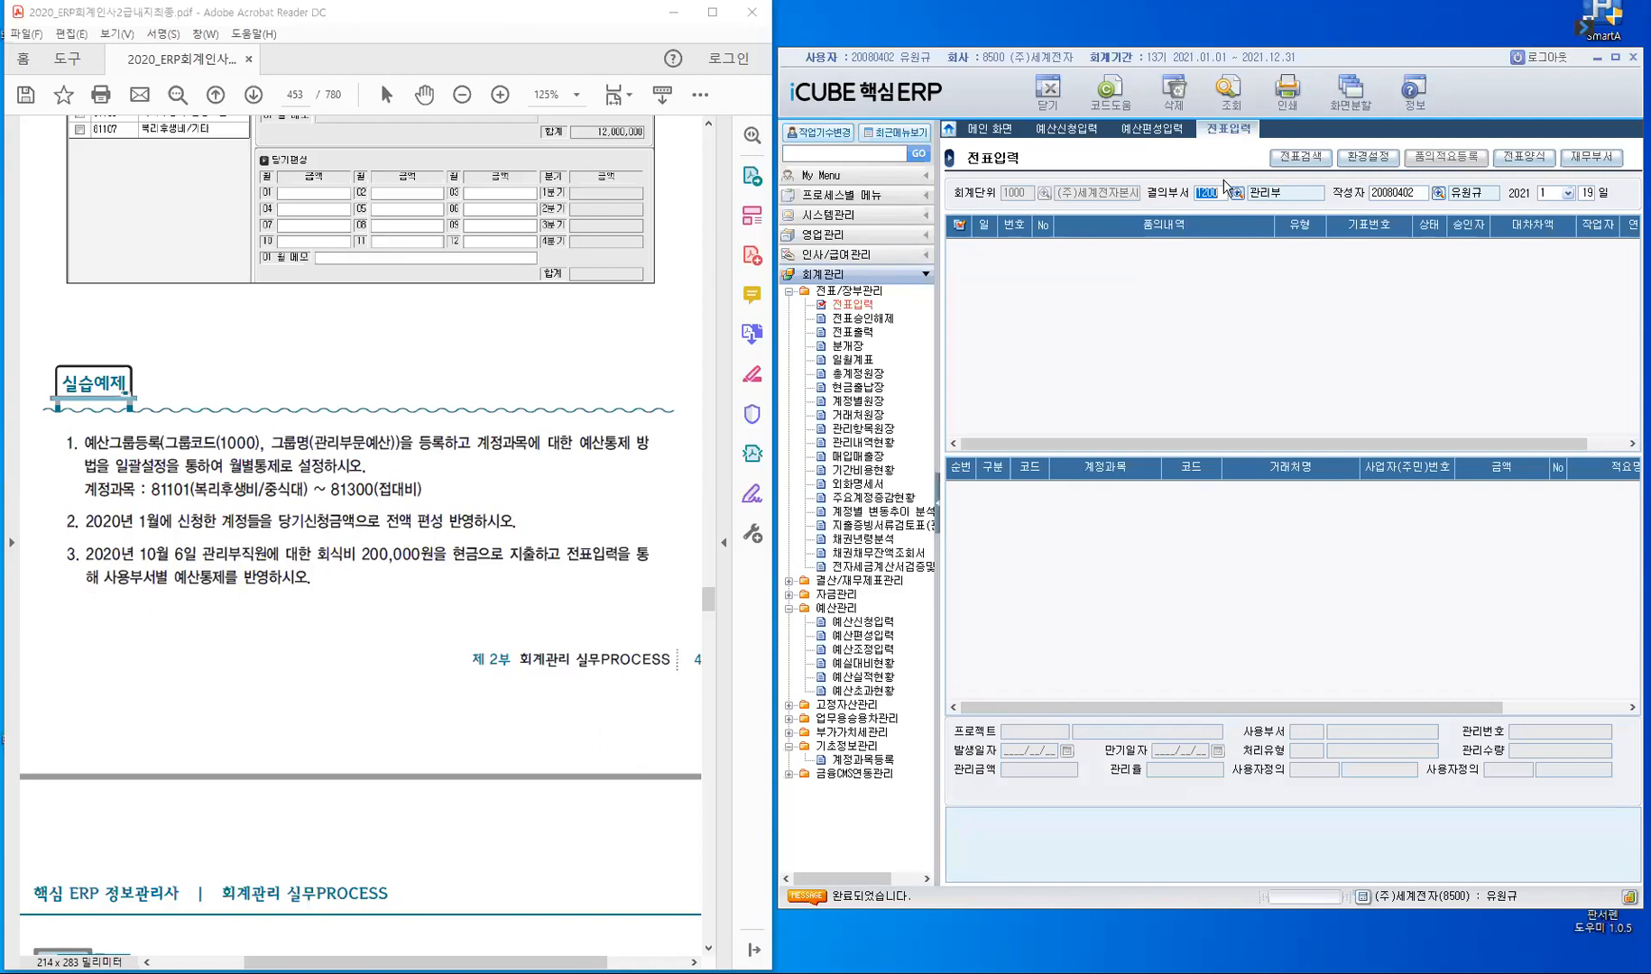
pyautogui.press('Return')
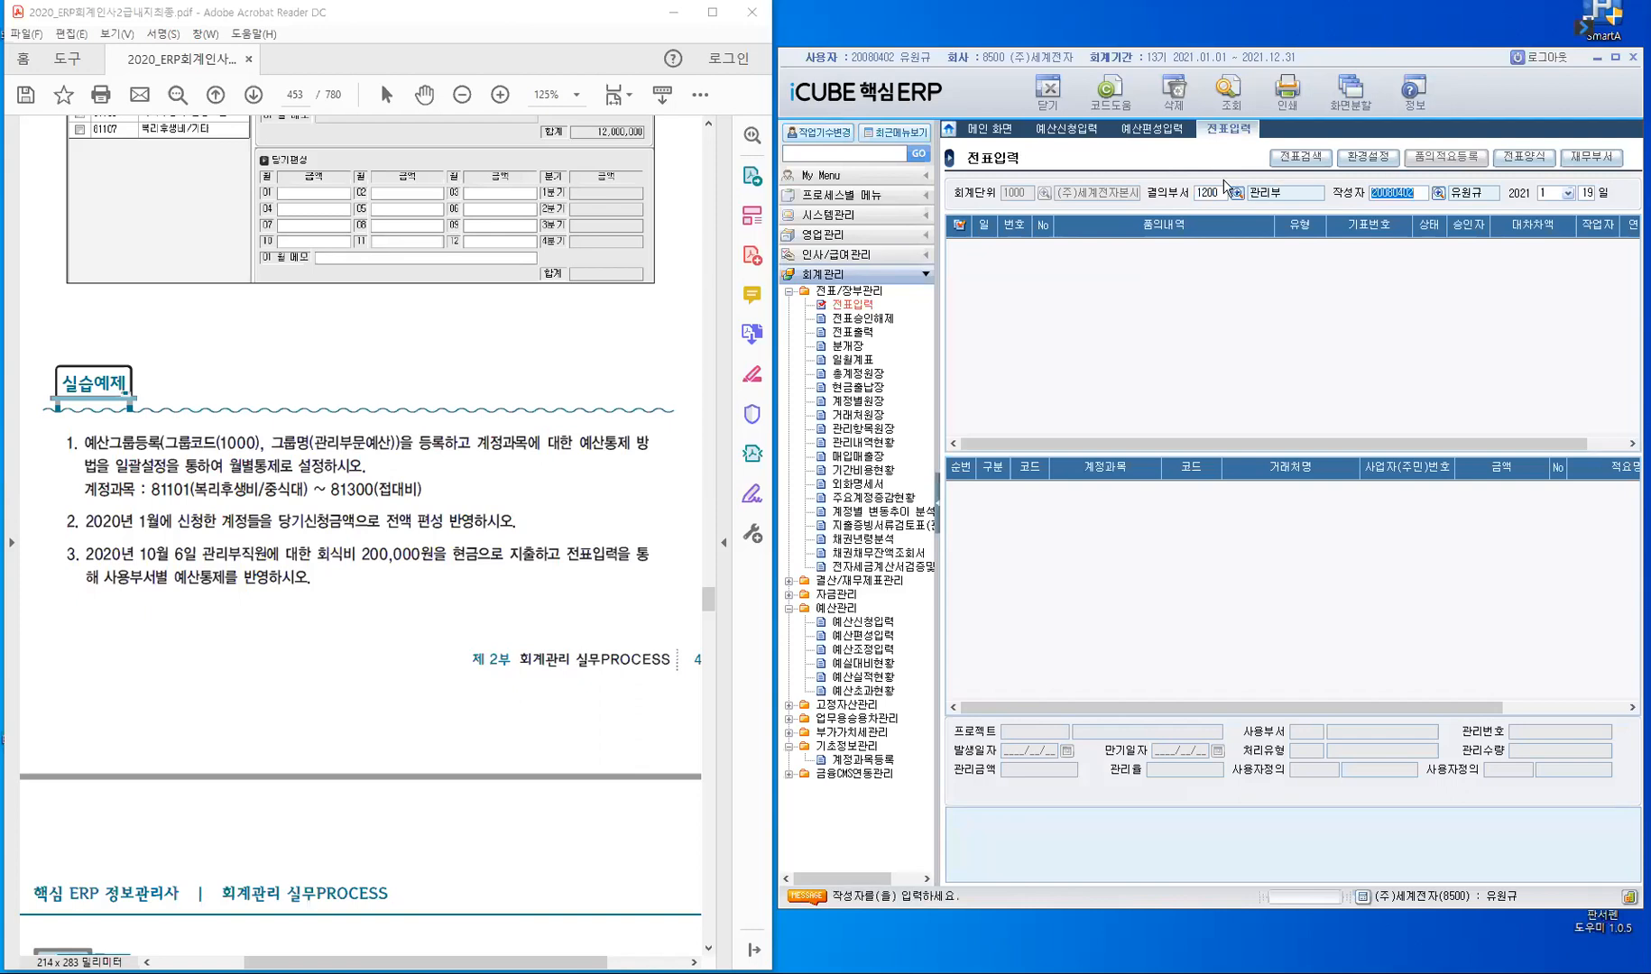
pyautogui.press('Return')
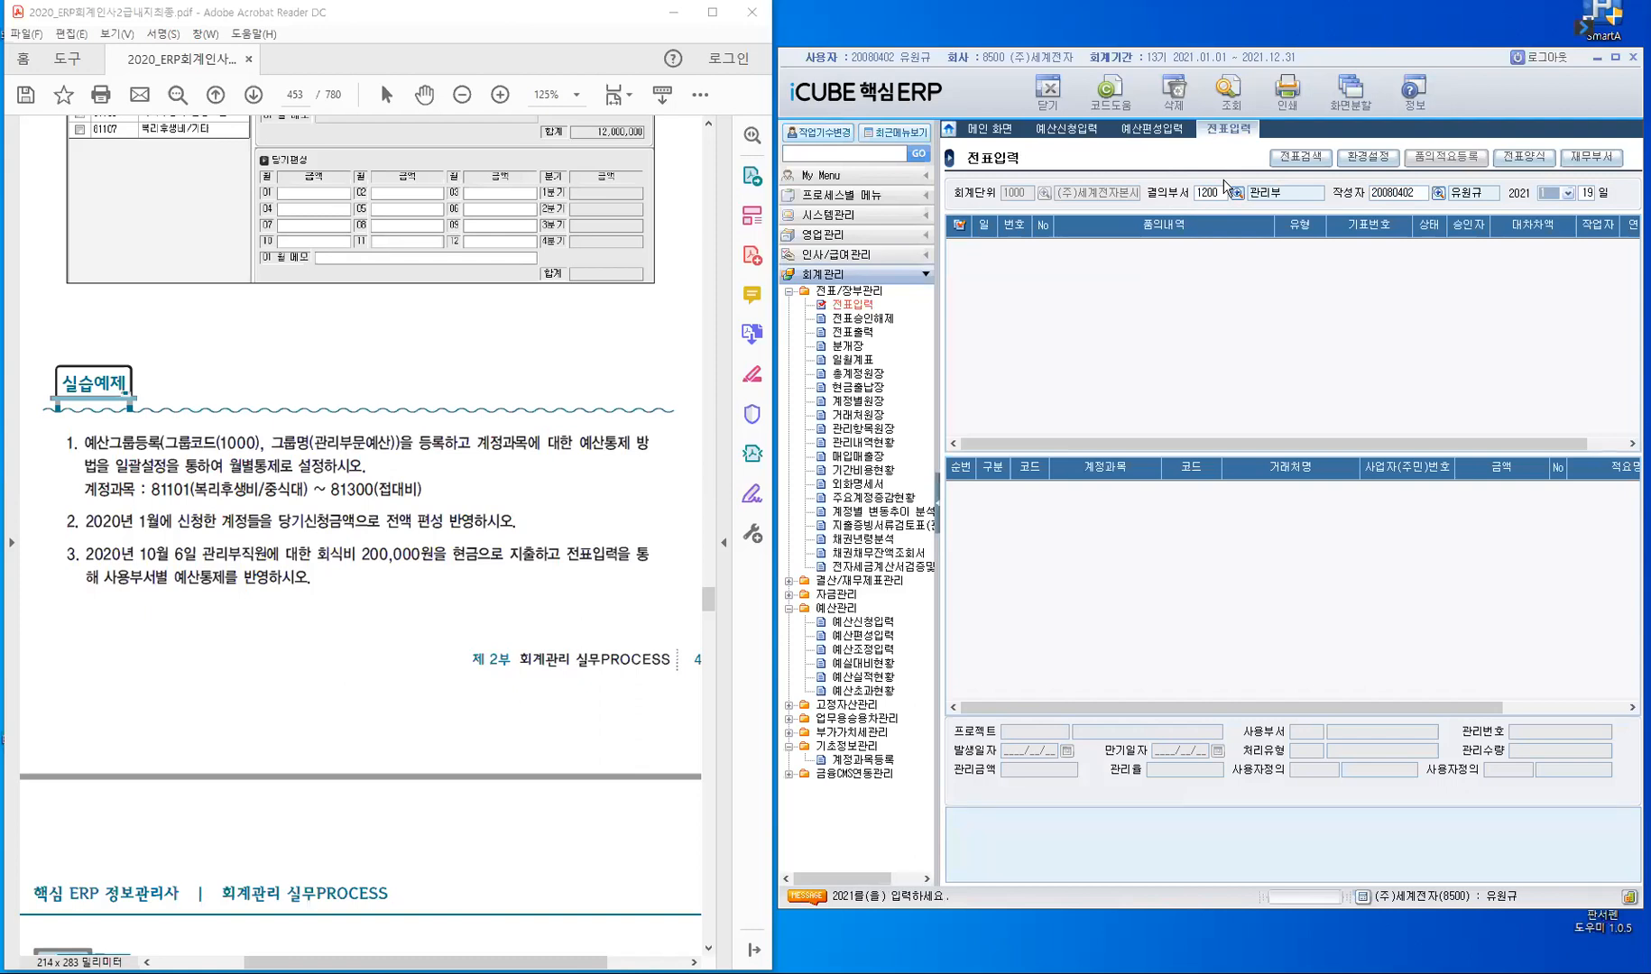
pyautogui.click(1568, 194)
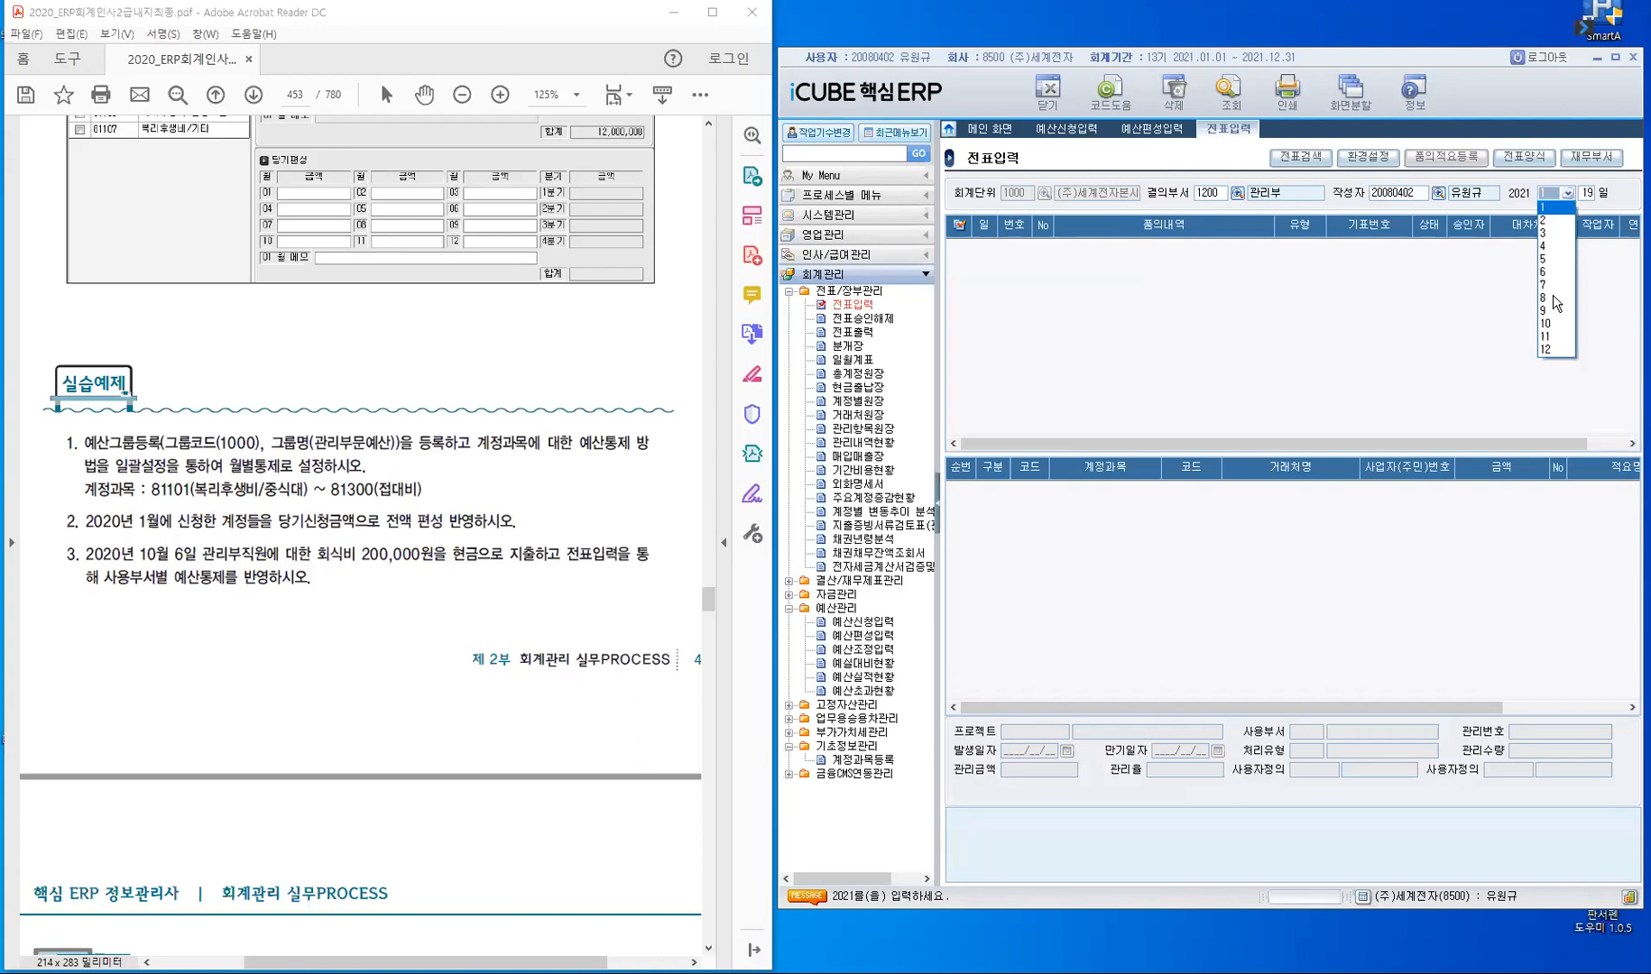
pyautogui.click(1548, 322)
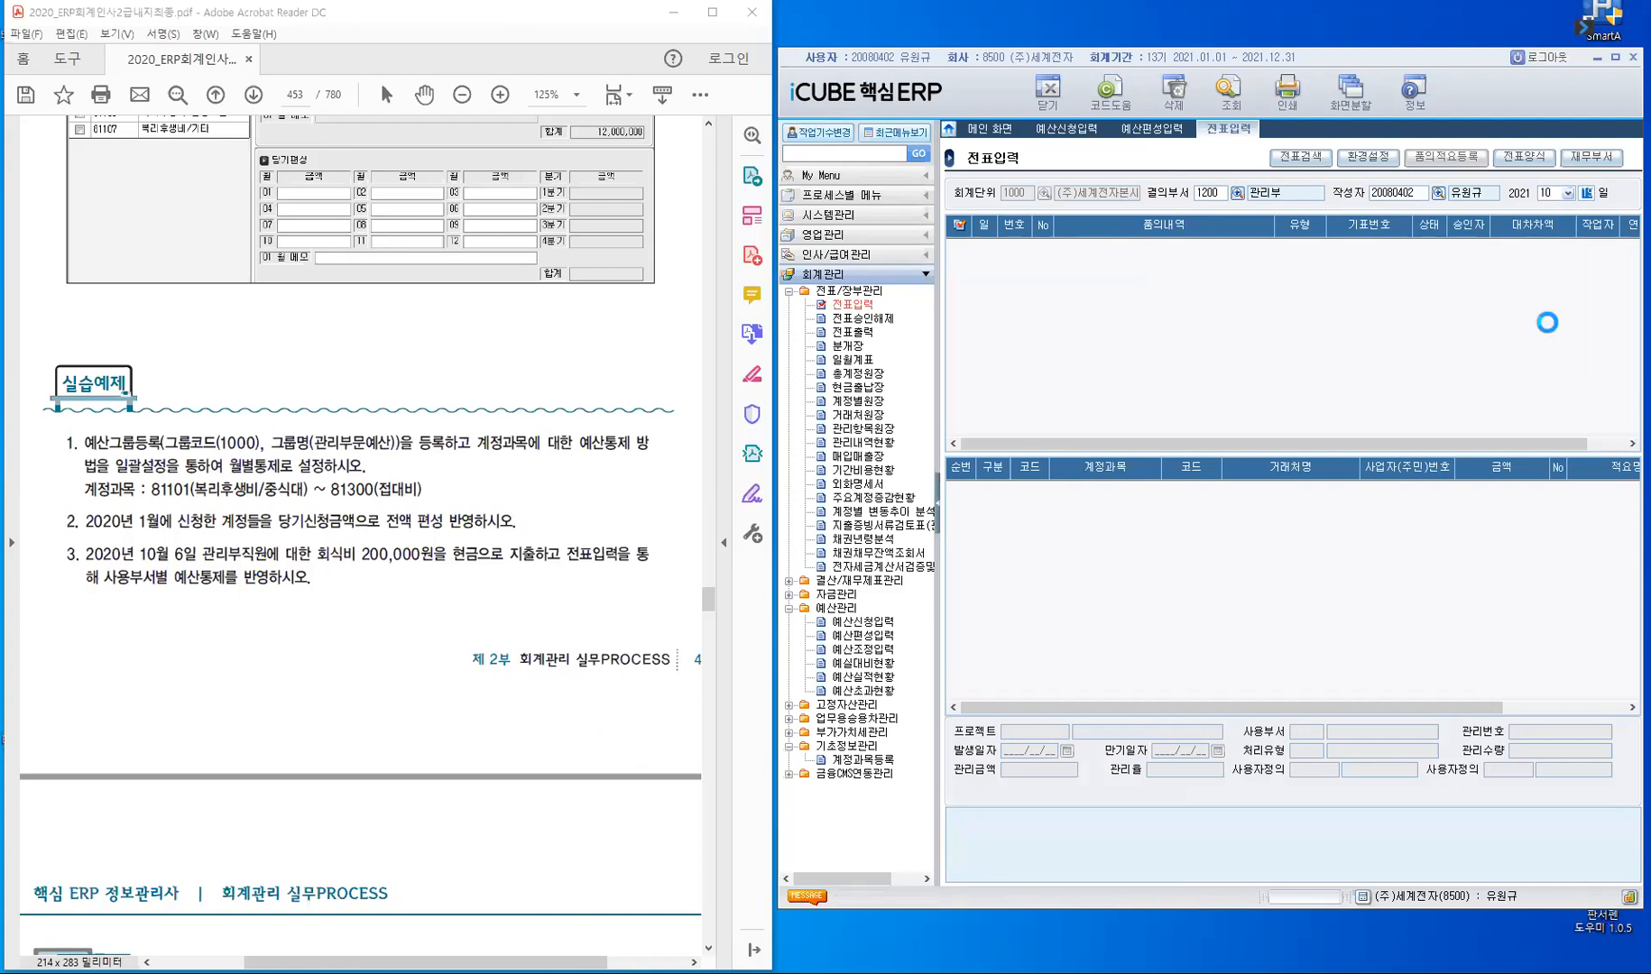
pyautogui.write('6')
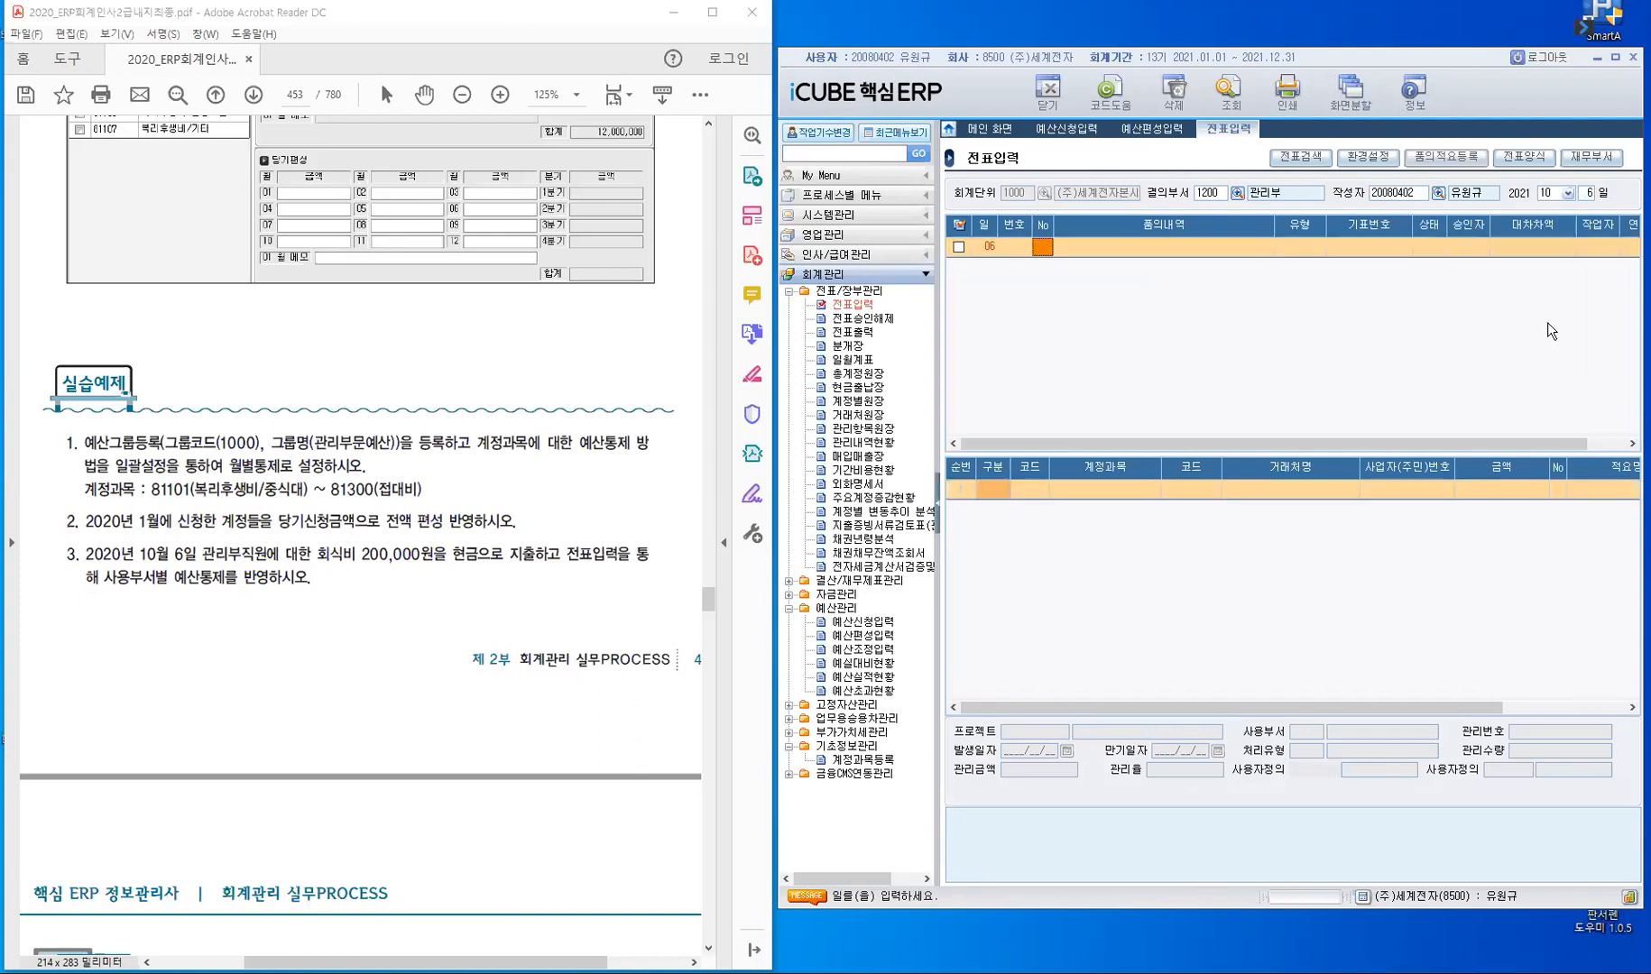
# - Add a slip header for day 06 with 품의번호 0 and the type 1.일반
pyautogui.press('Return')
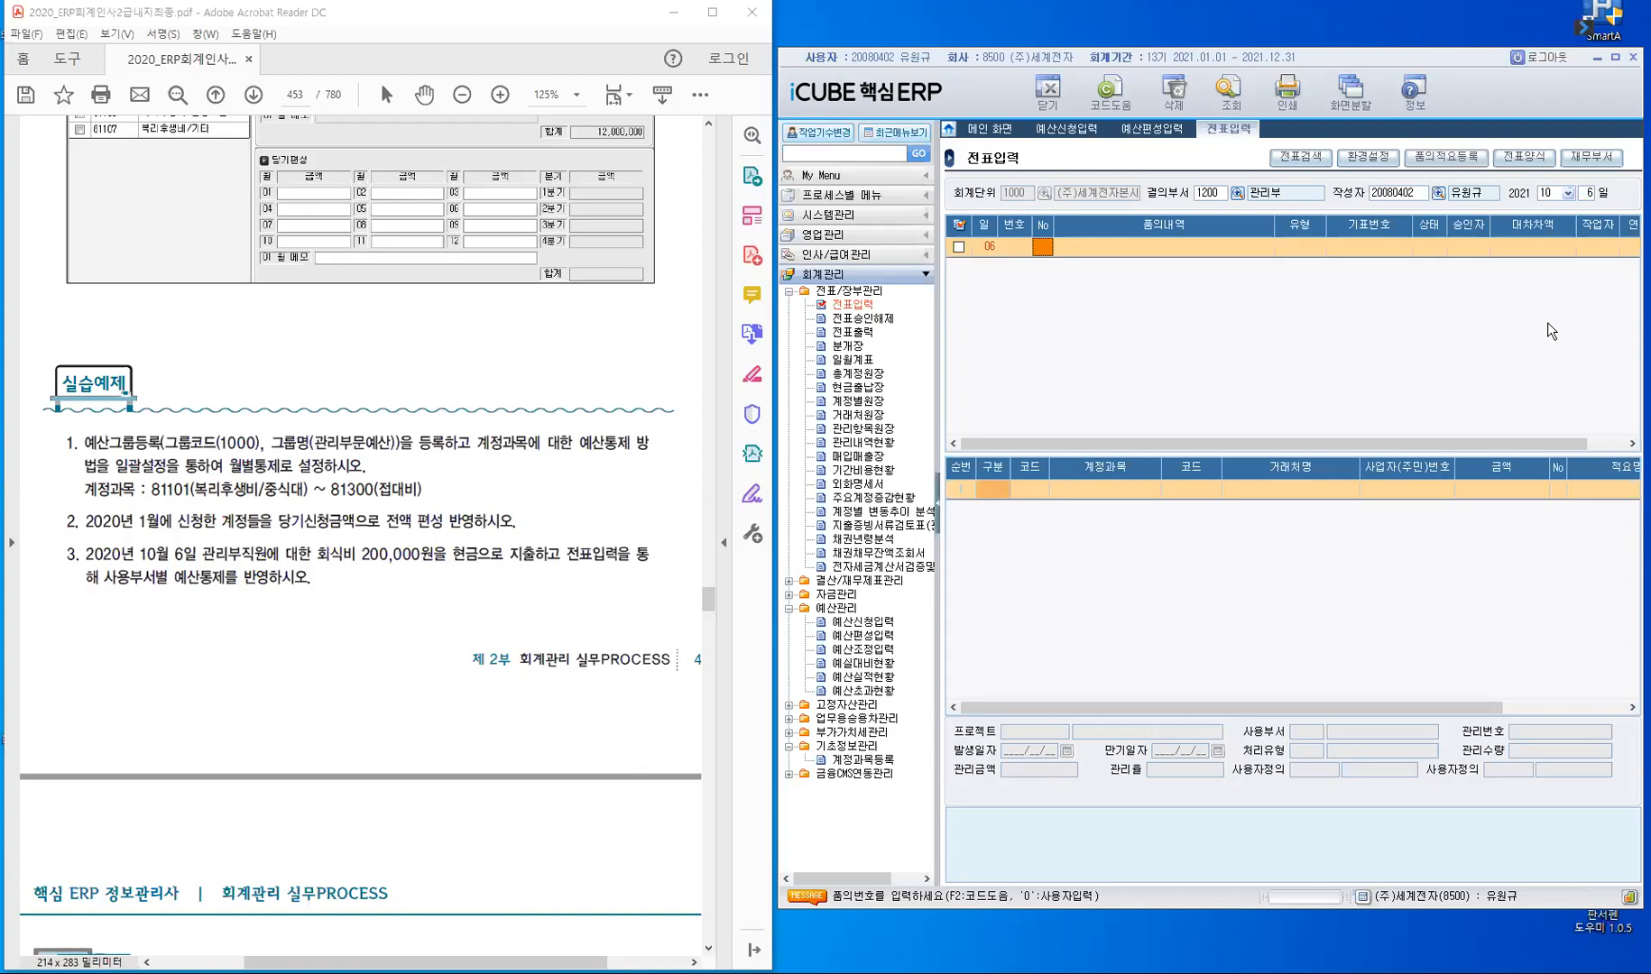
pyautogui.press('Return')
pyautogui.press('Return')
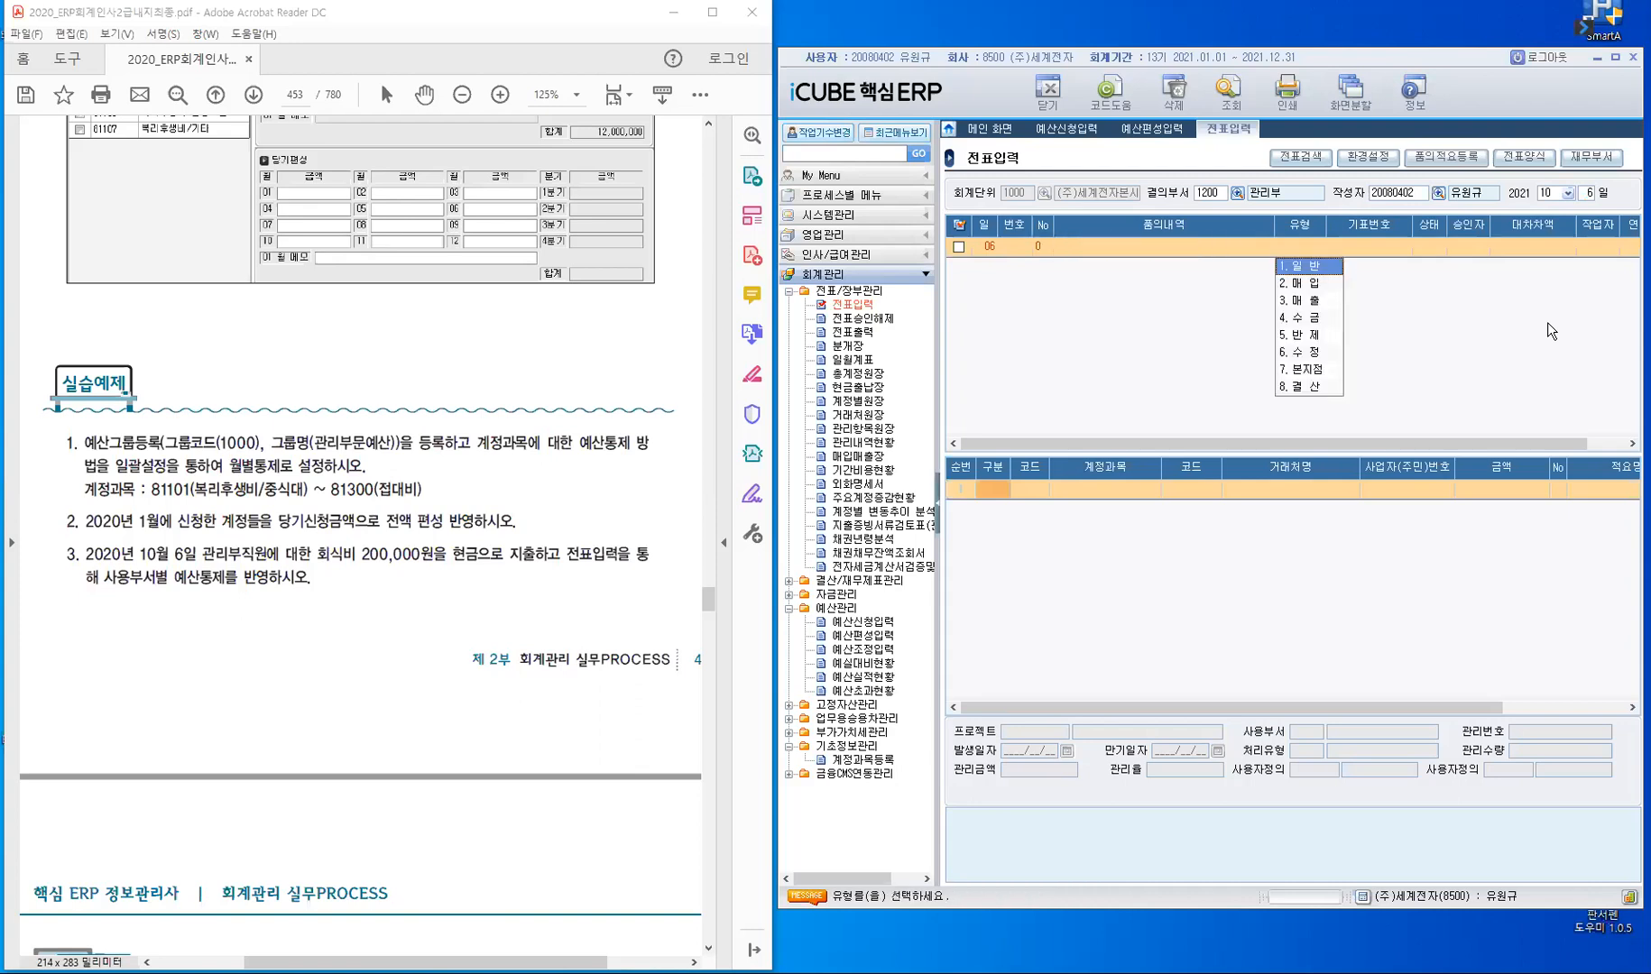
pyautogui.press('Return')
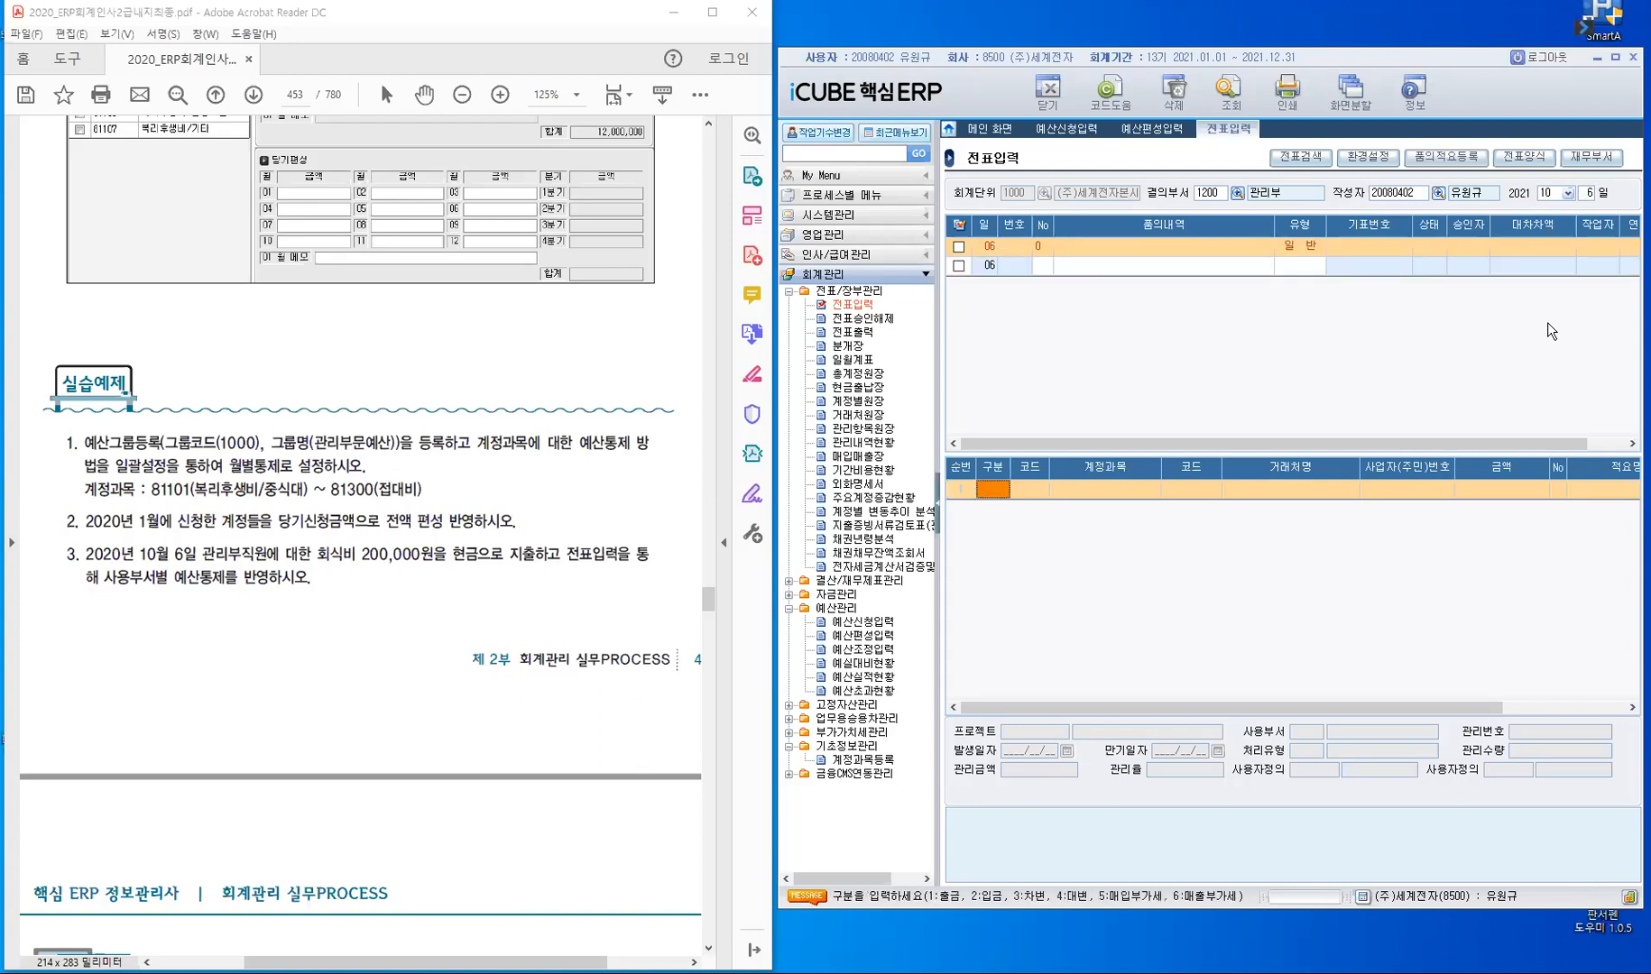
# - Enter a 출금 line with account 81101 복리후생비/중식비 and no 거래처, using the full-width slip view
pyautogui.click(938, 516)
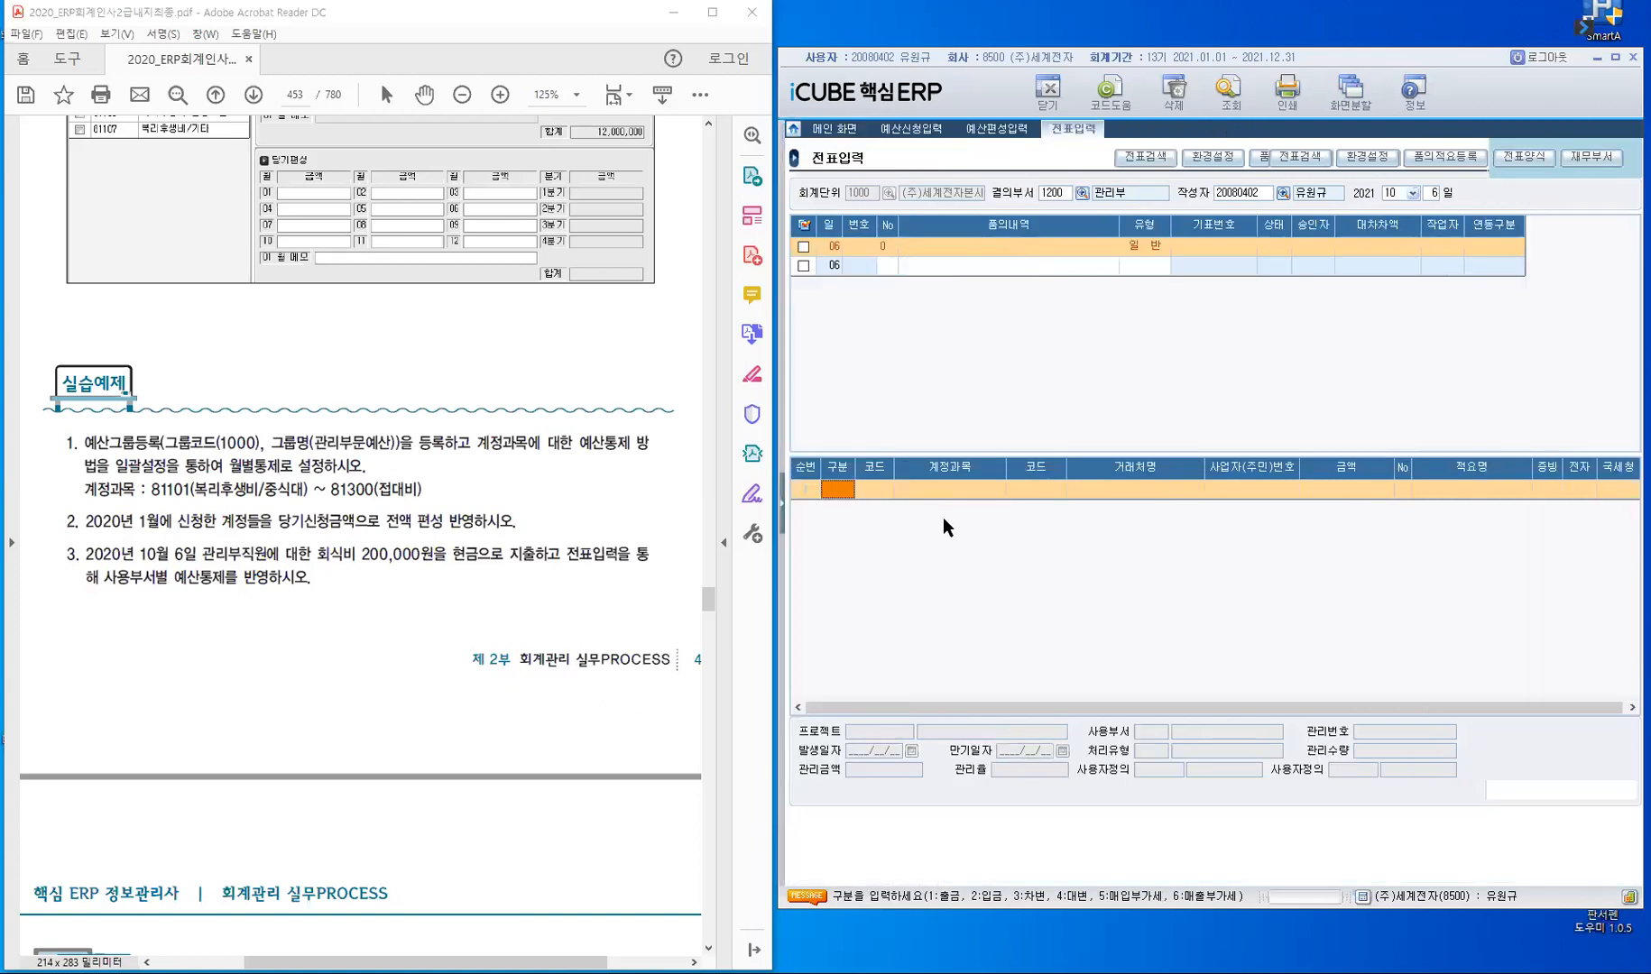
pyautogui.write('1')
pyautogui.press('Return')
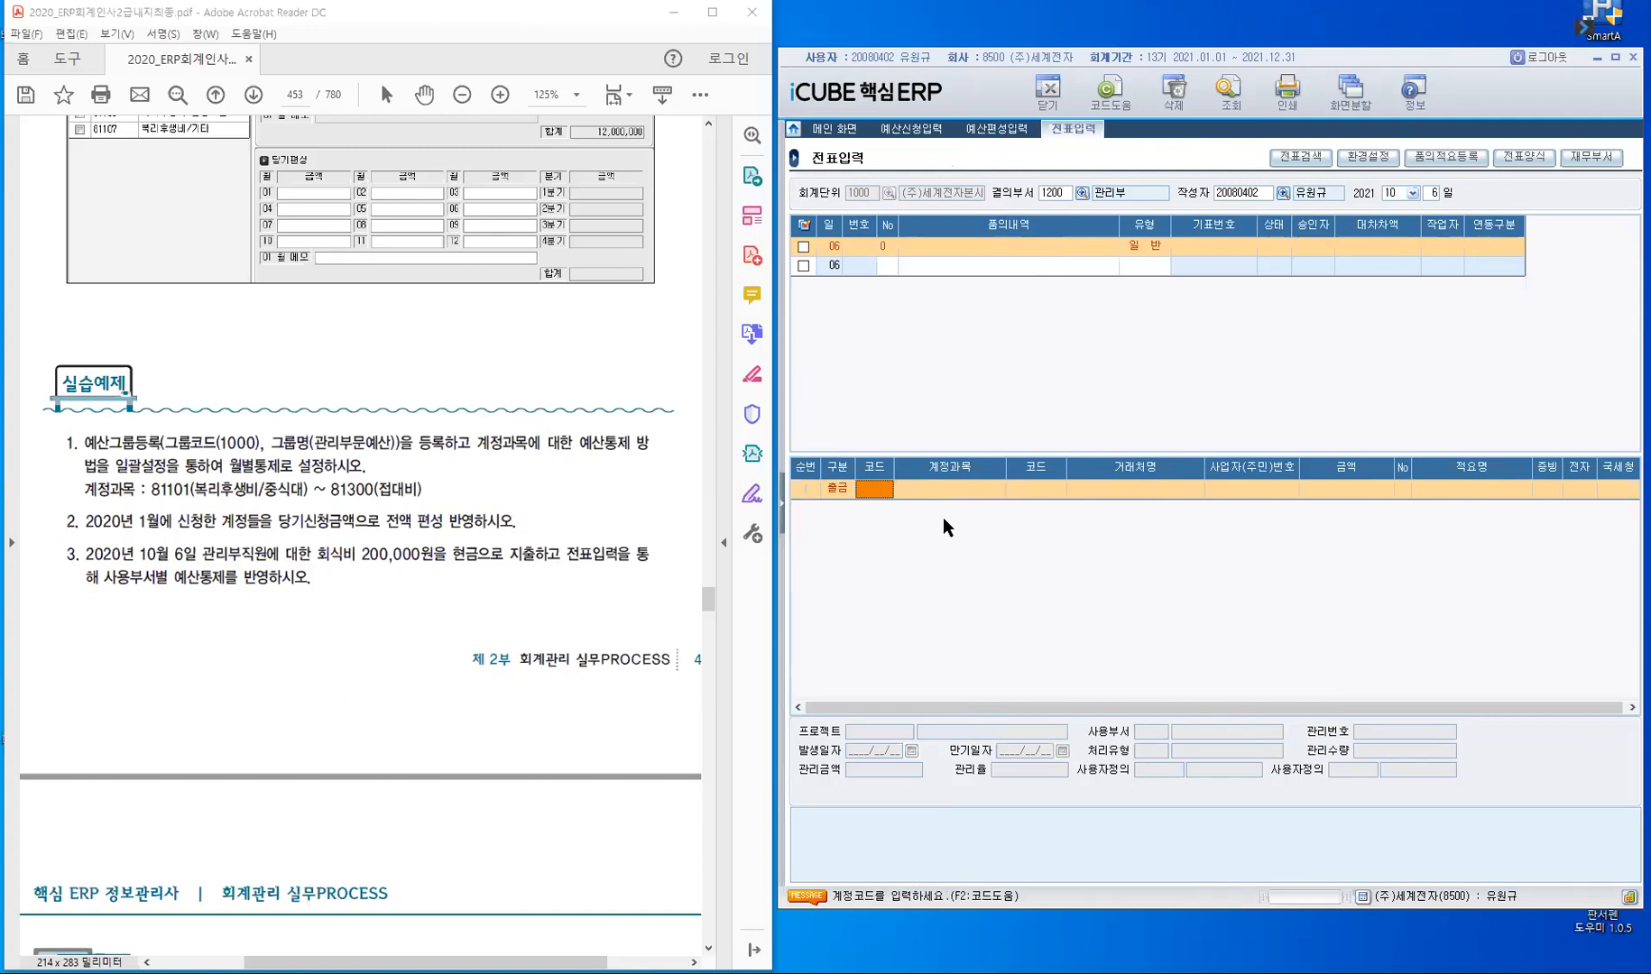
pyautogui.write('81101')
pyautogui.press('Return')
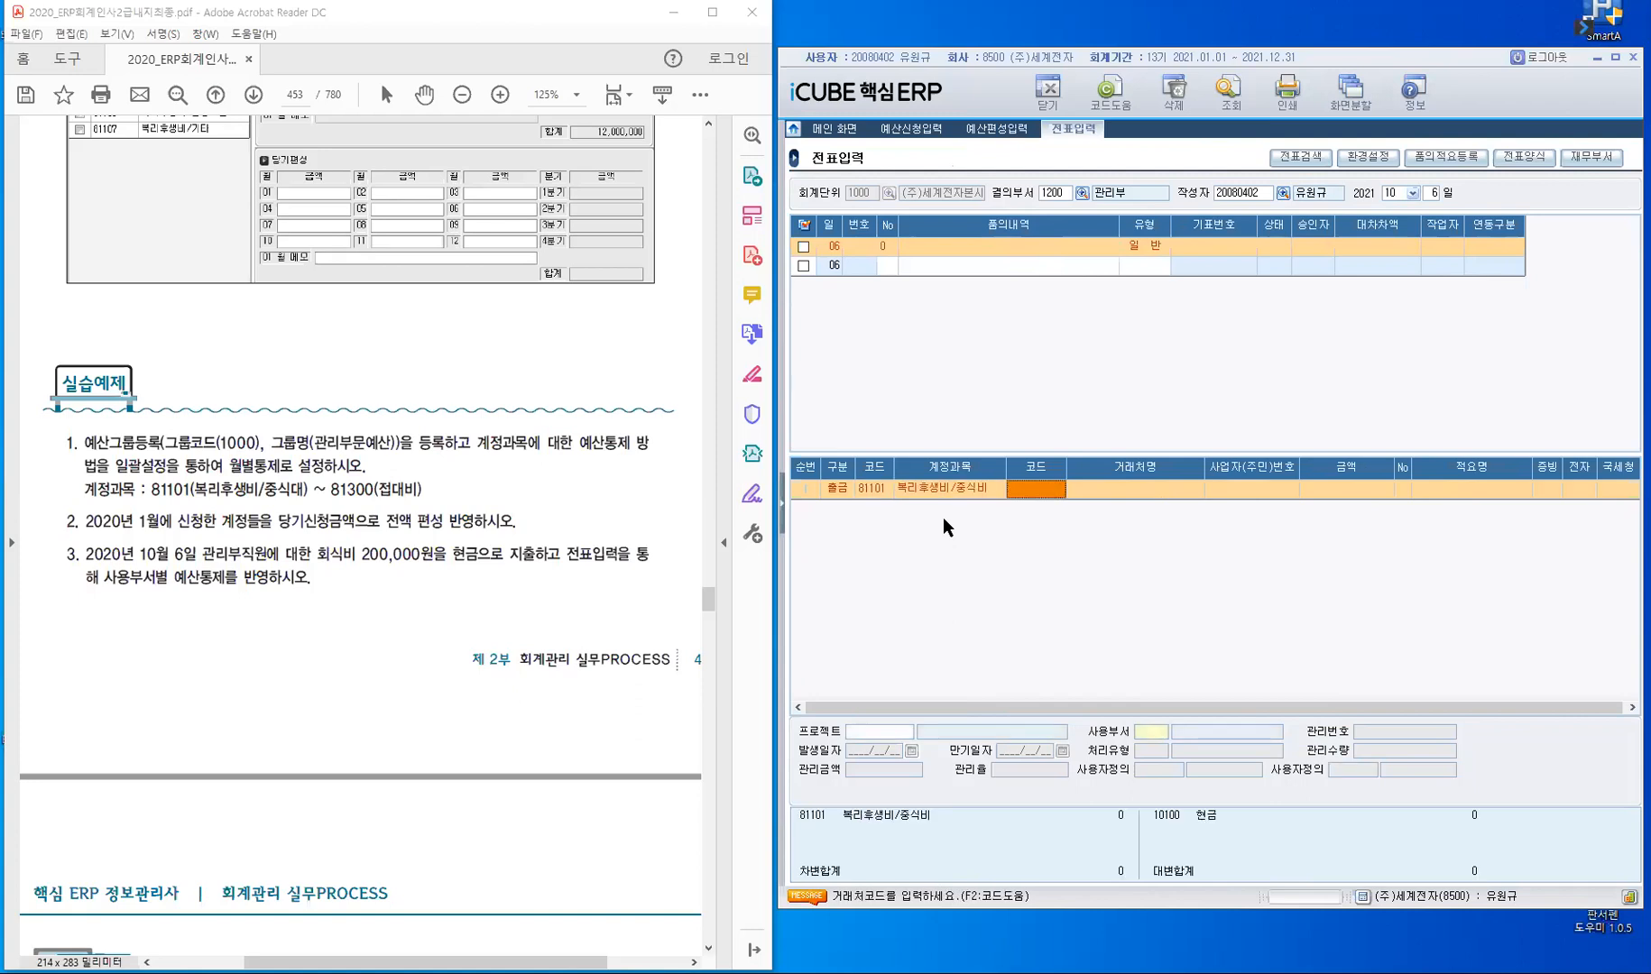
pyautogui.press('Return')
pyautogui.press('Return')
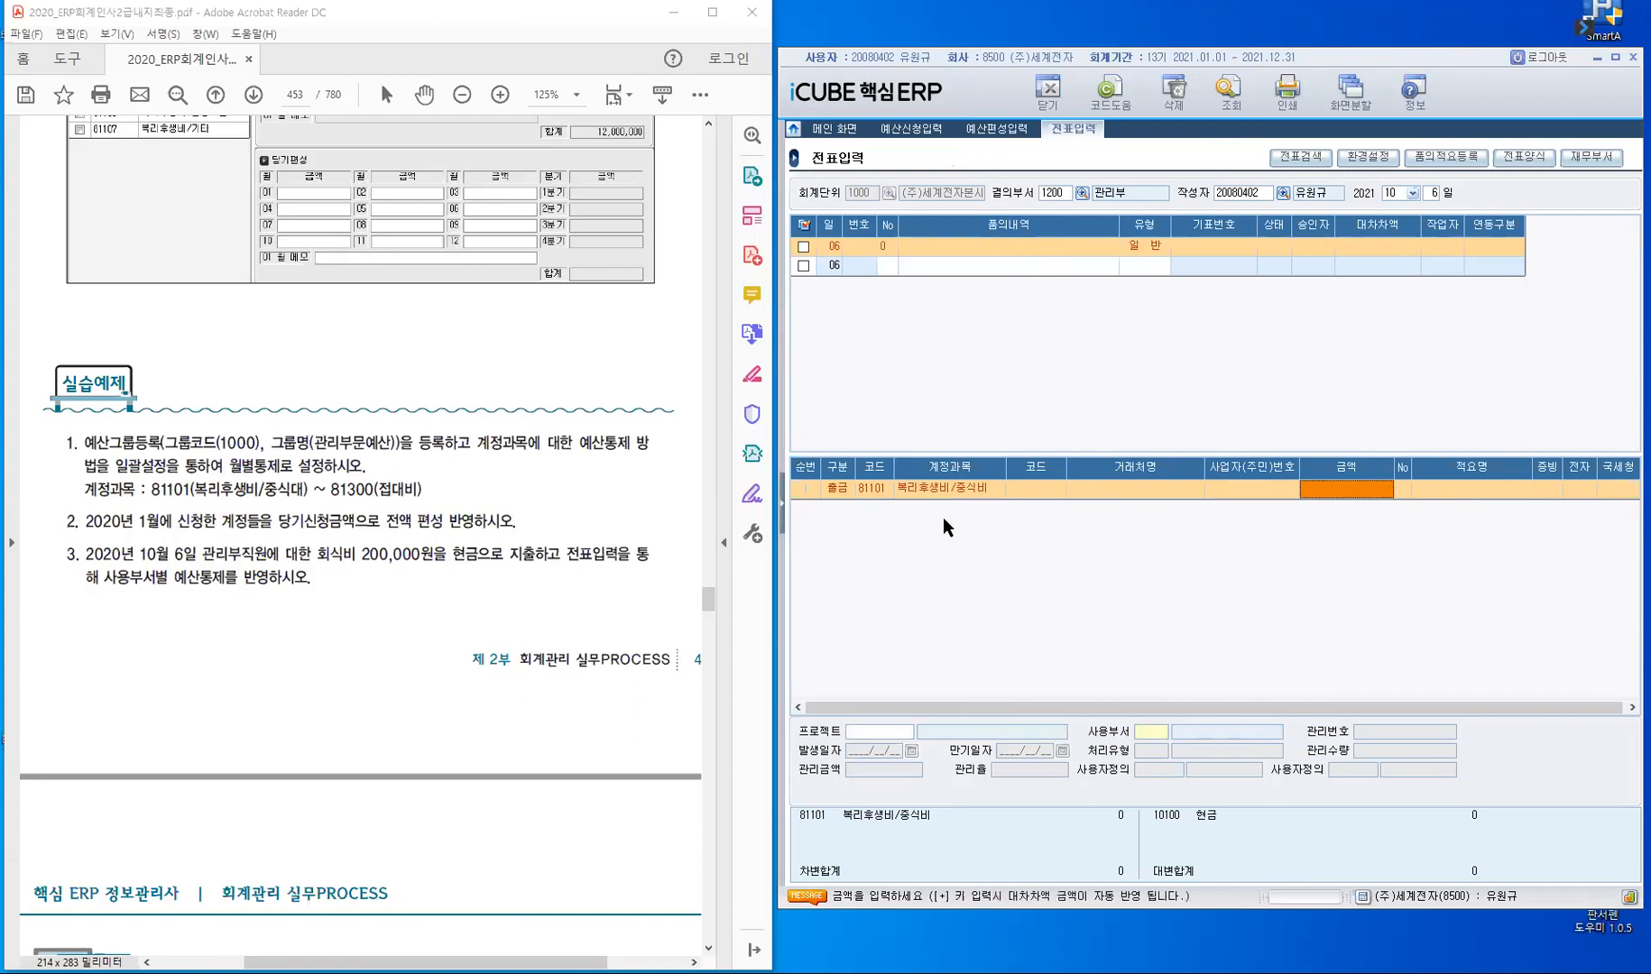
# - Set the 출금 line's amount to 200,000 and its 적요 number to 0, leaving 적요명 and 증빙 empty
pyautogui.write('200,')
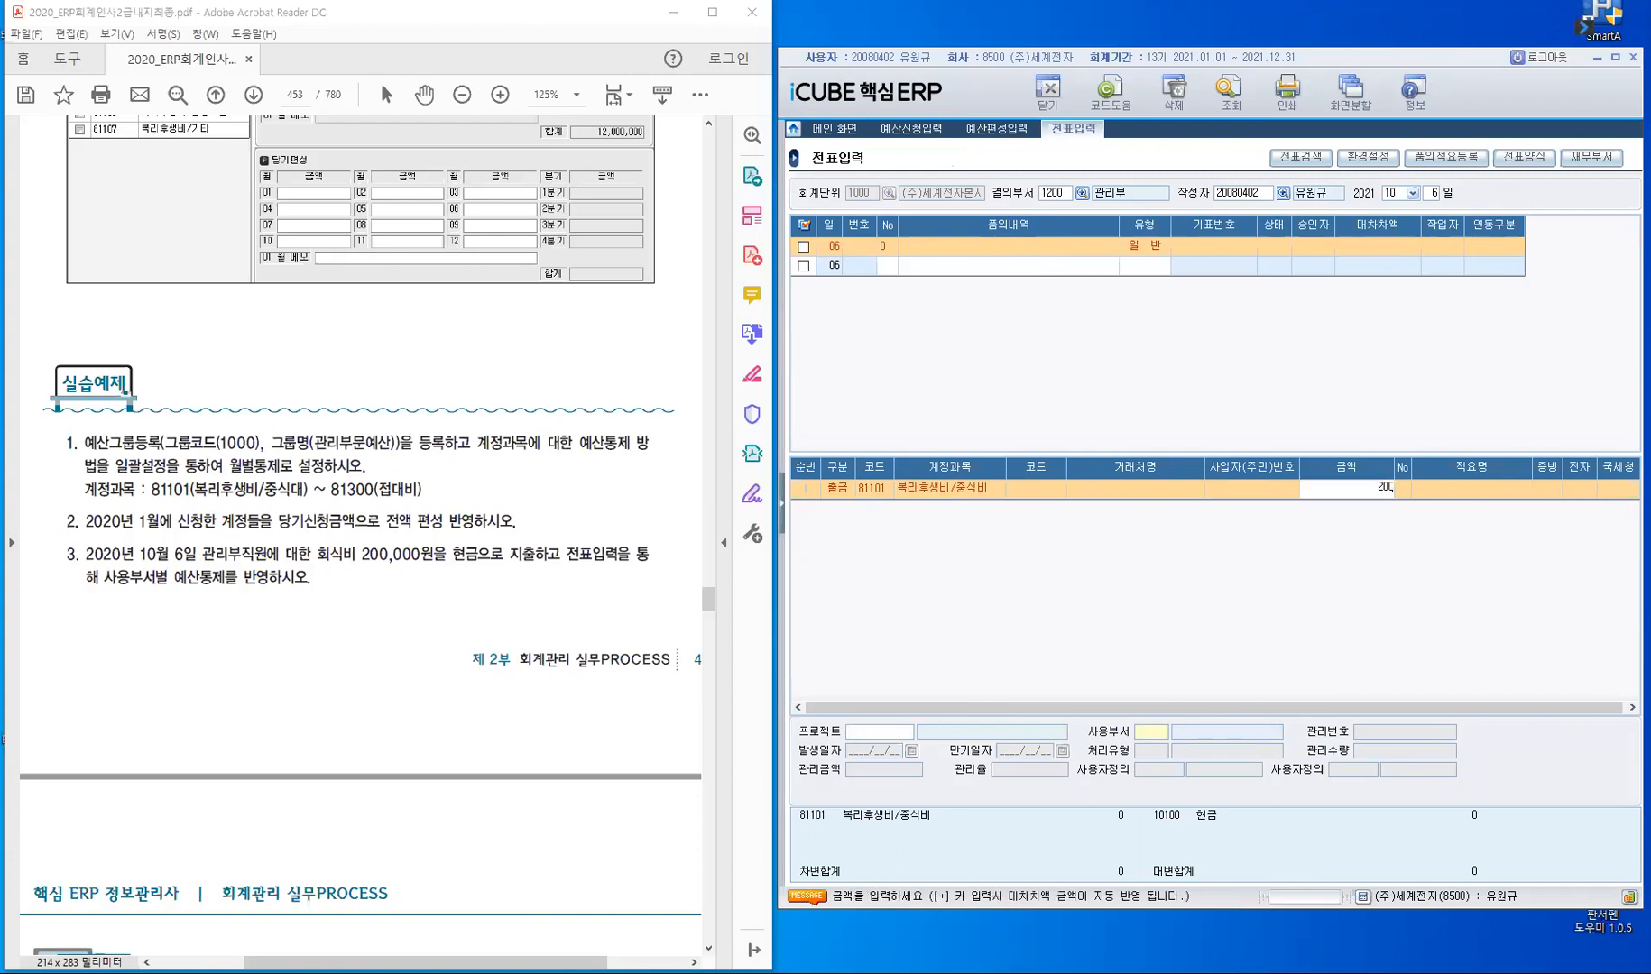
pyautogui.write('000')
pyautogui.press('Return')
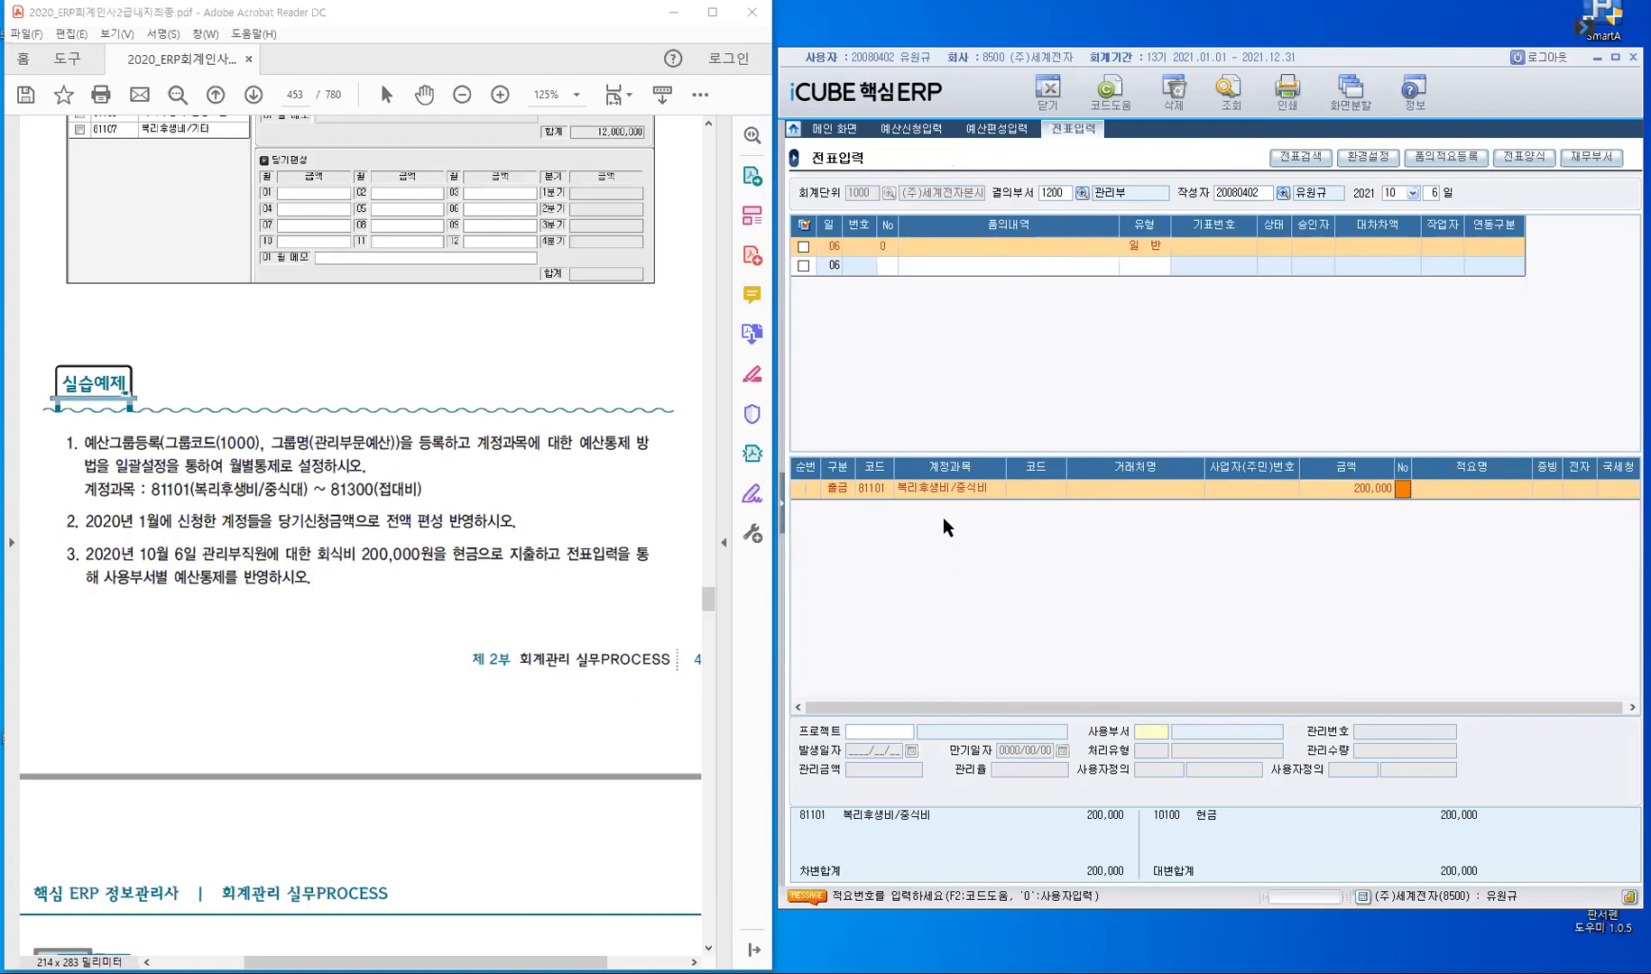
pyautogui.write('0')
pyautogui.press('Return')
pyautogui.press('Return')
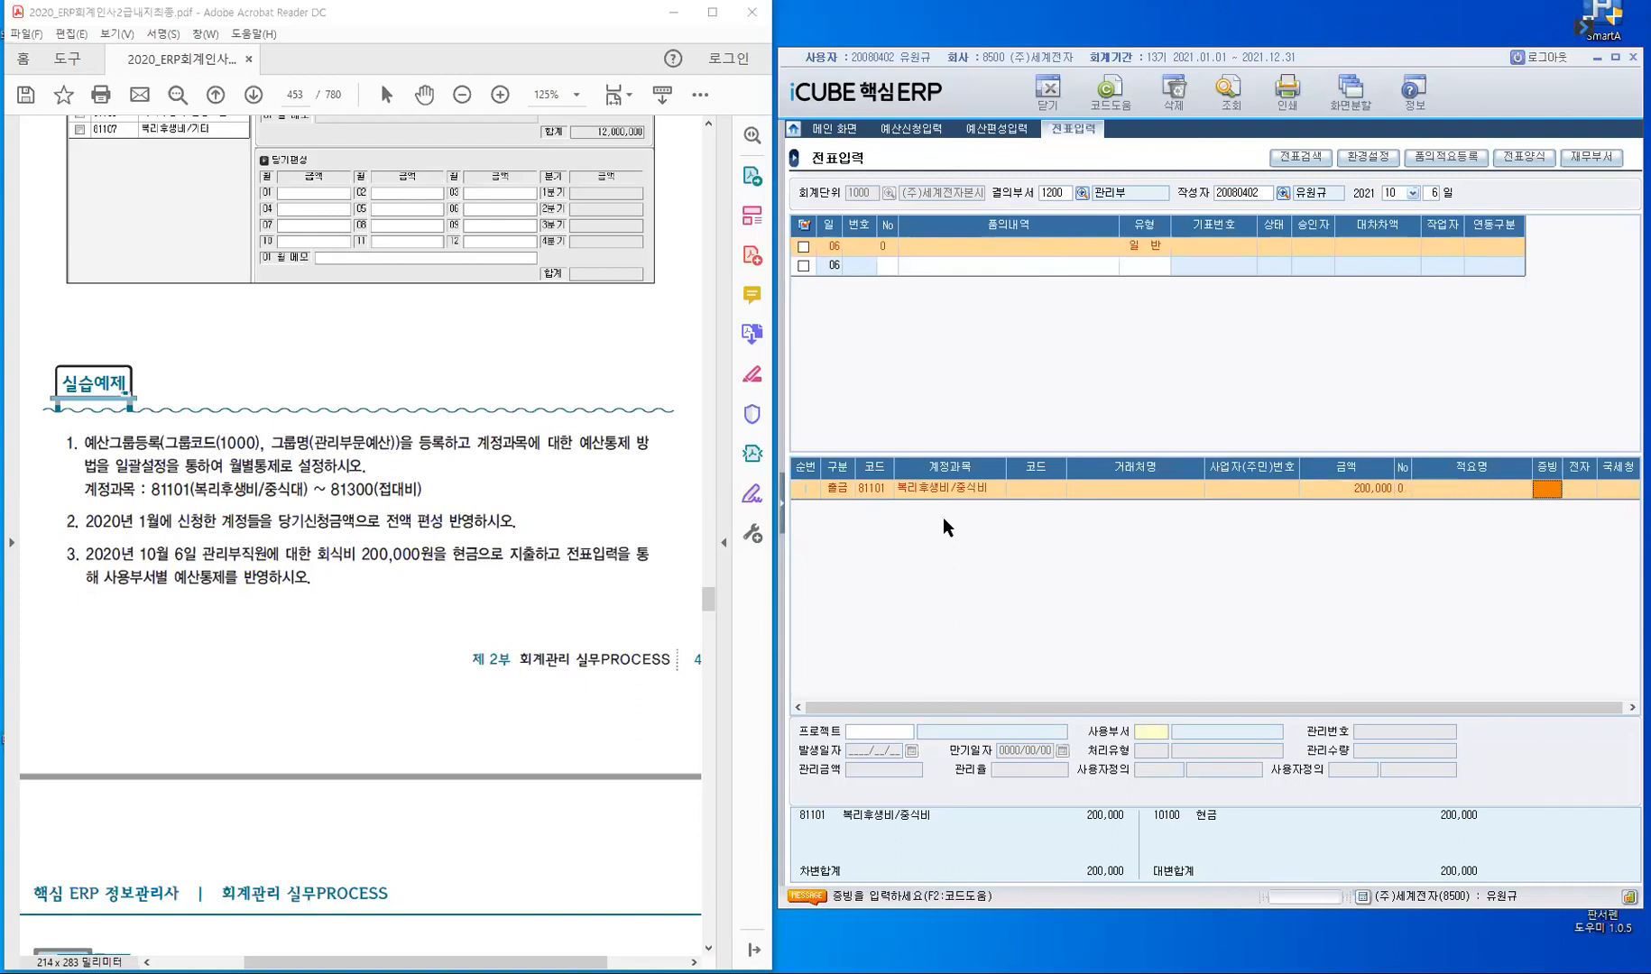
pyautogui.press('Return')
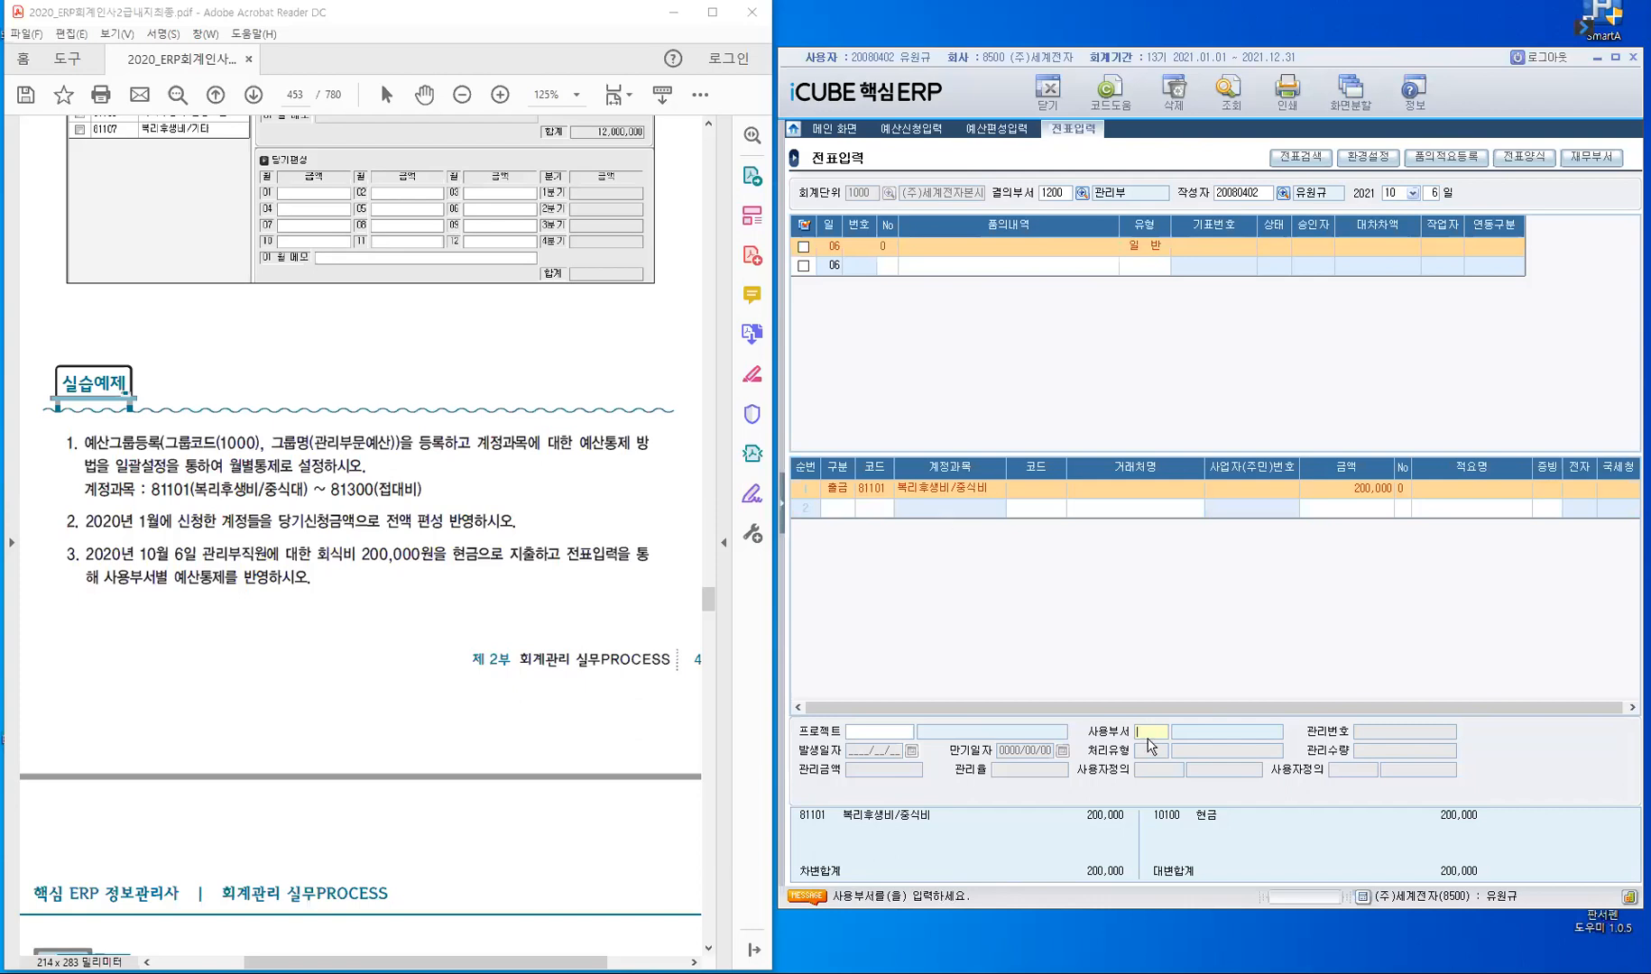
# - Set the line's 사용부서 to 1200 관리부 and accept the 200,000 입력예산 in 부서별 예산 통제
pyautogui.press('F2')
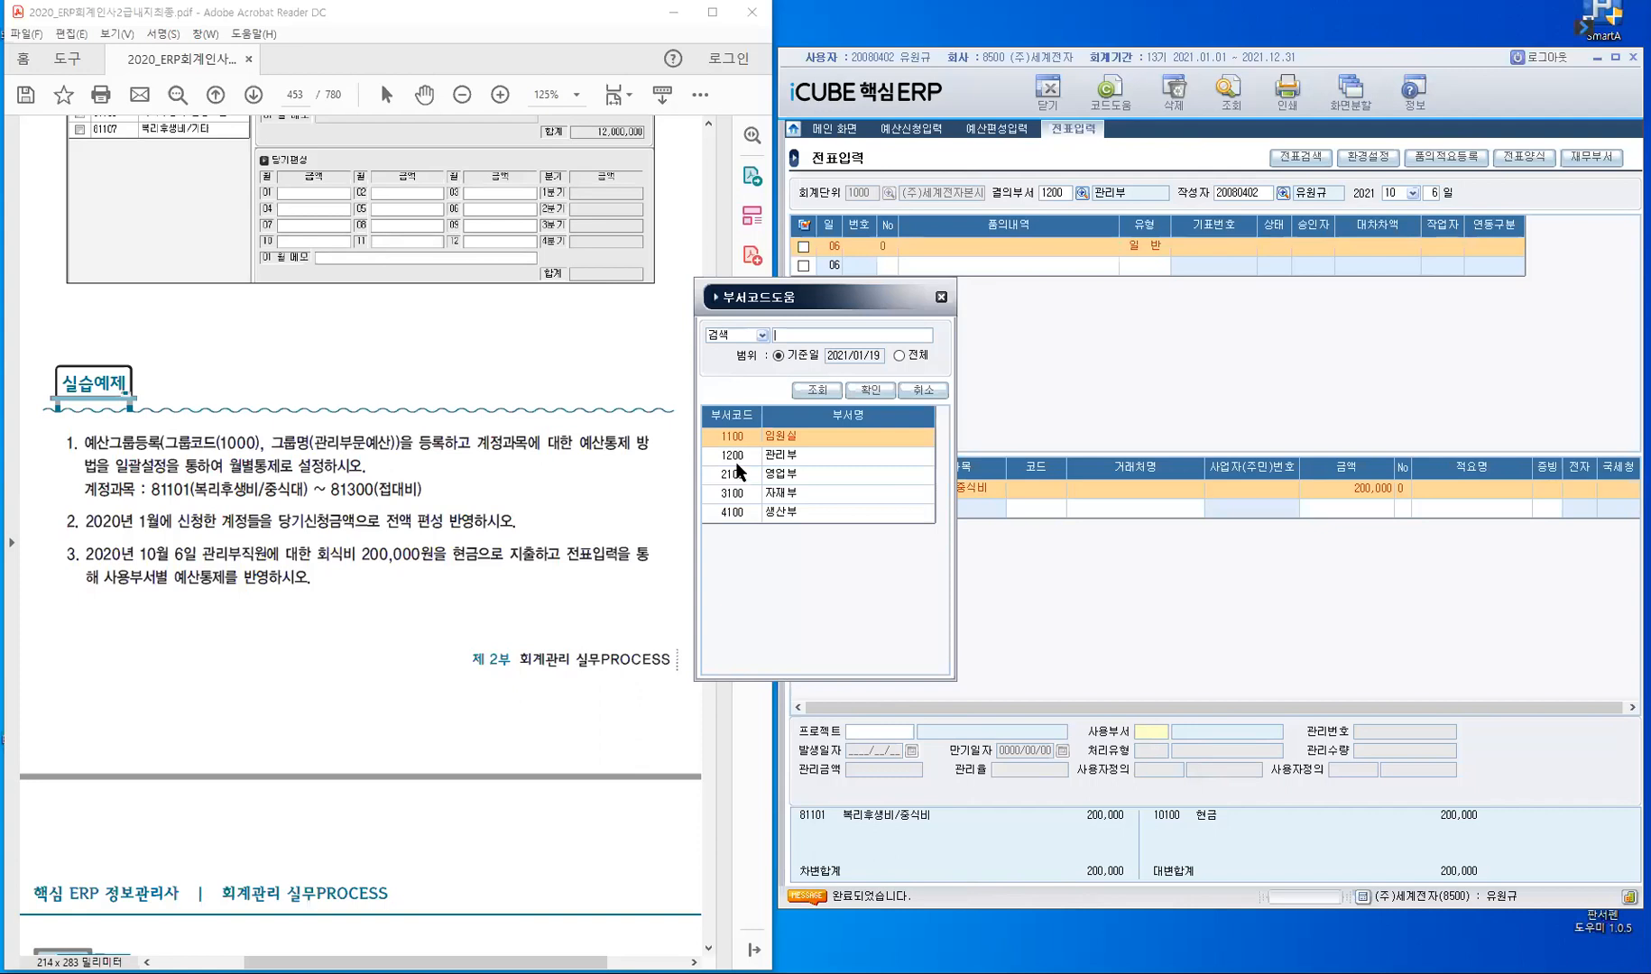
pyautogui.click(791, 460)
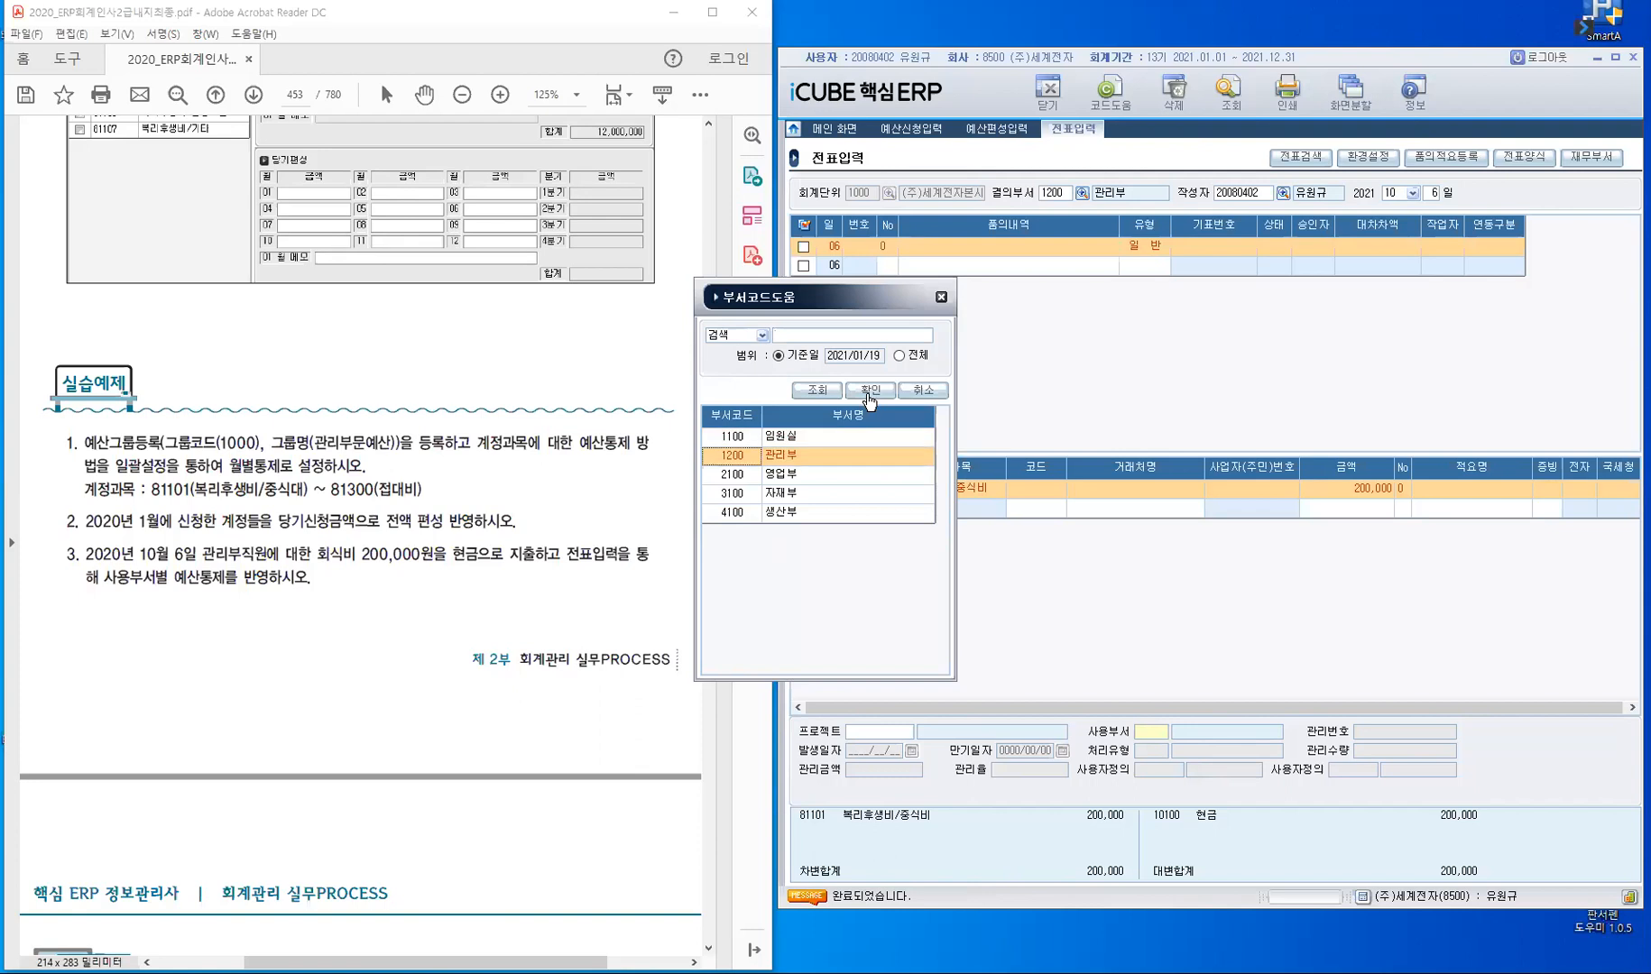
pyautogui.click(869, 397)
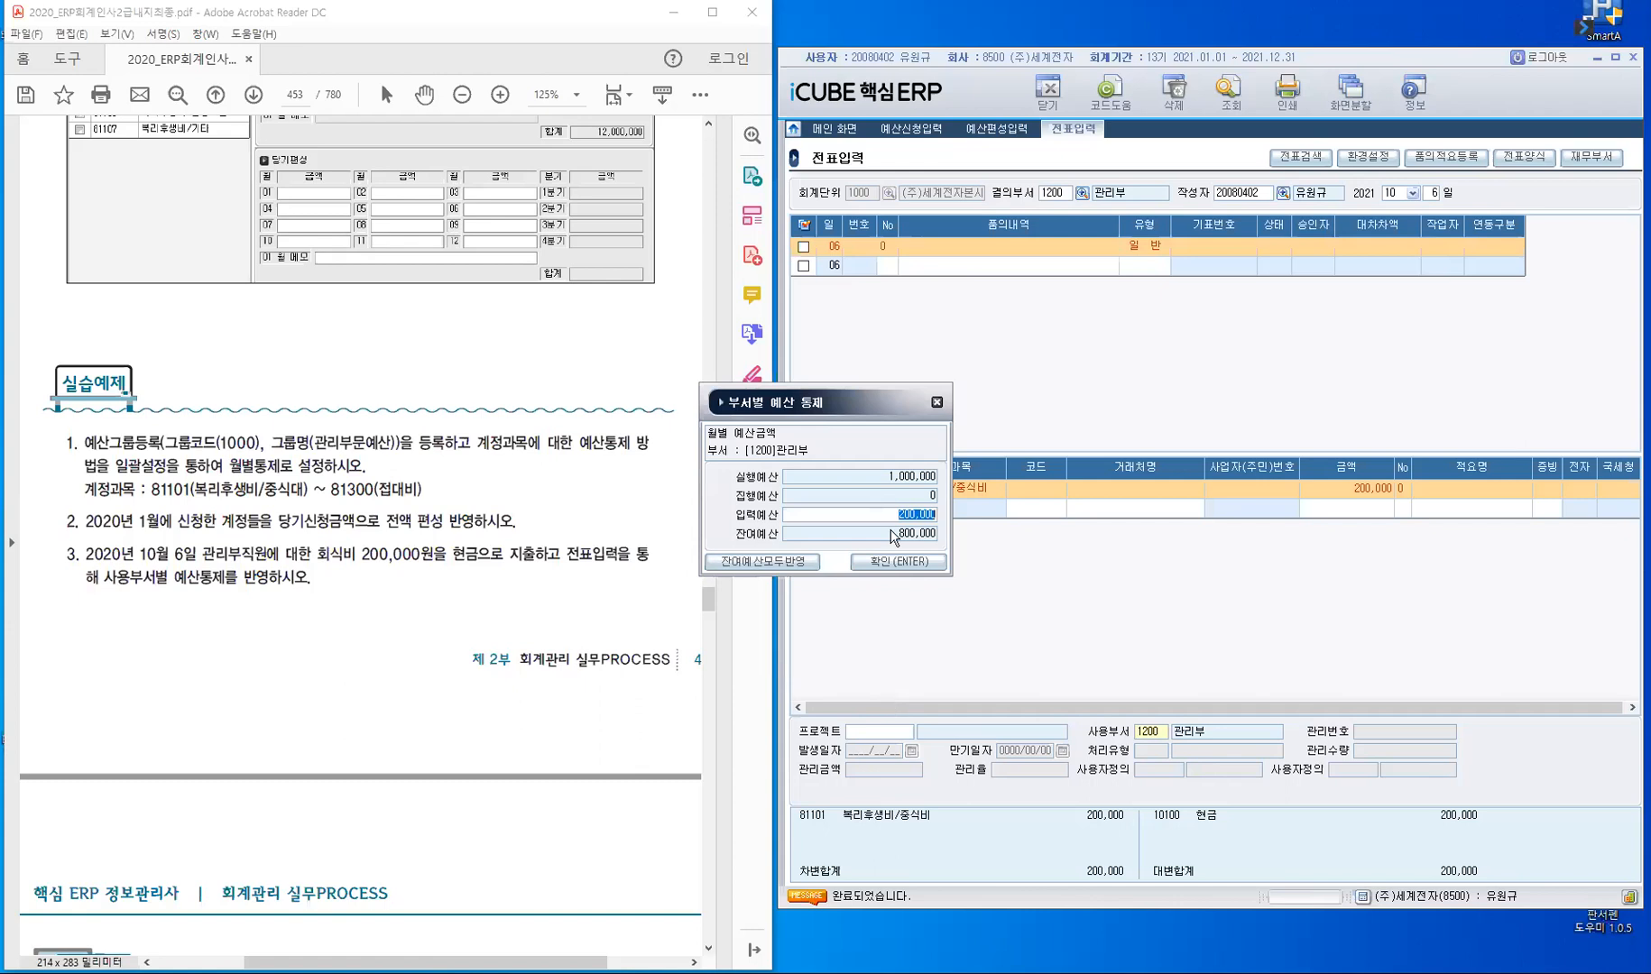
pyautogui.moveTo(878, 396); pyautogui.dragTo(1354, 435)
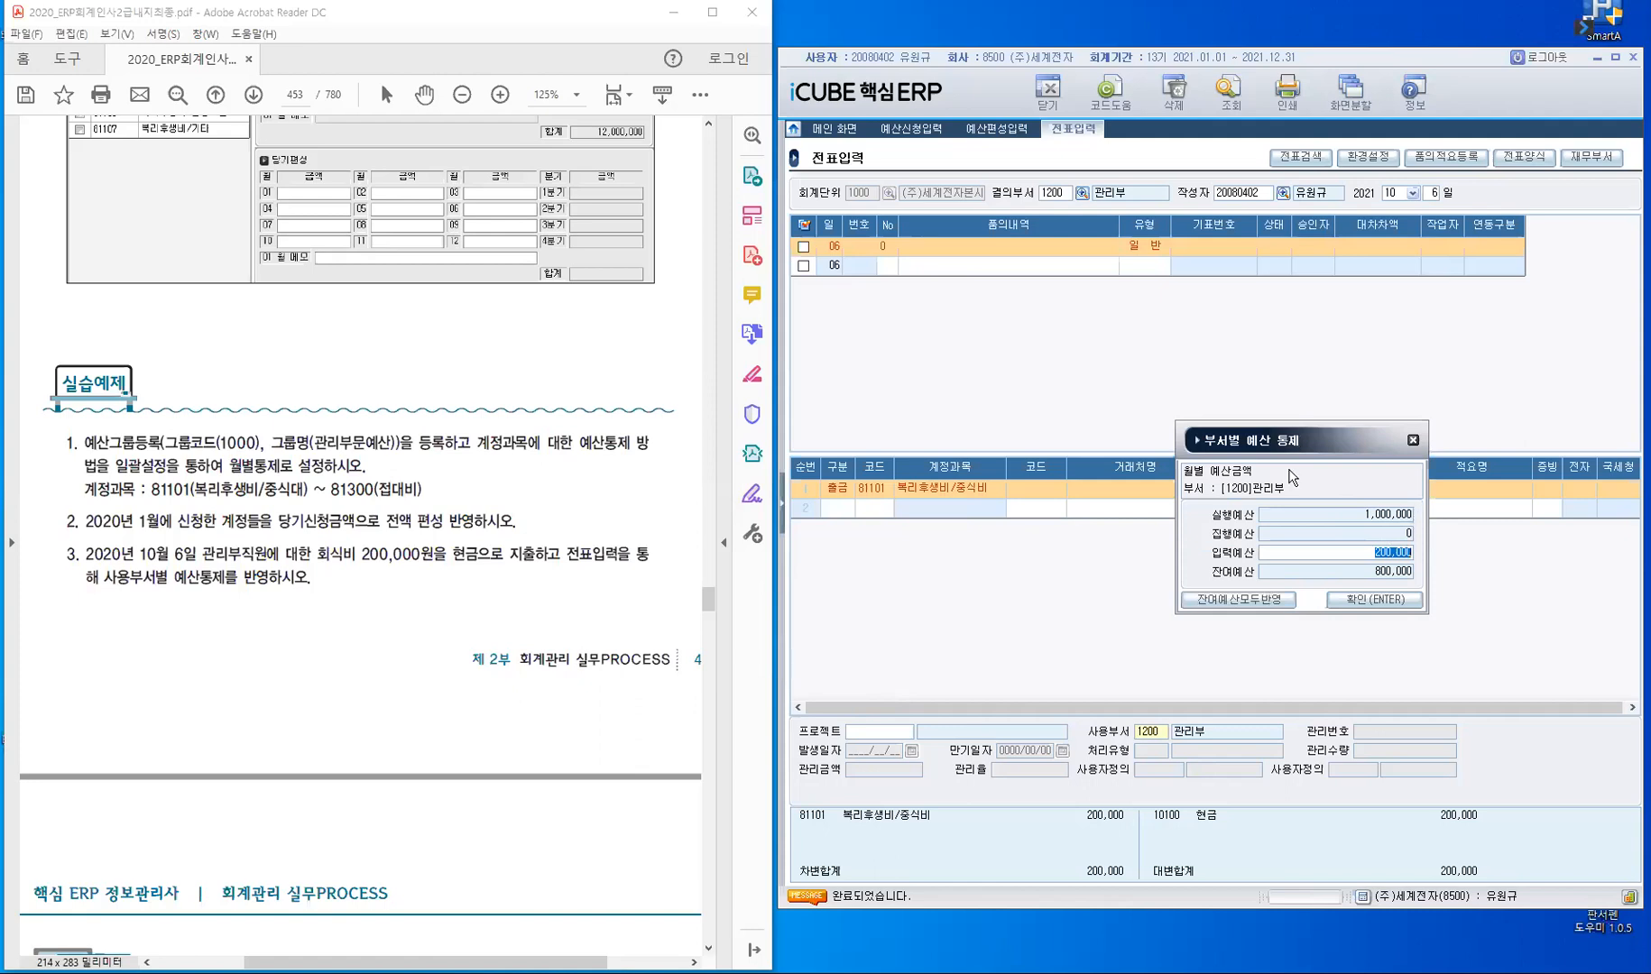
pyautogui.moveTo(1313, 441); pyautogui.dragTo(1010, 481)
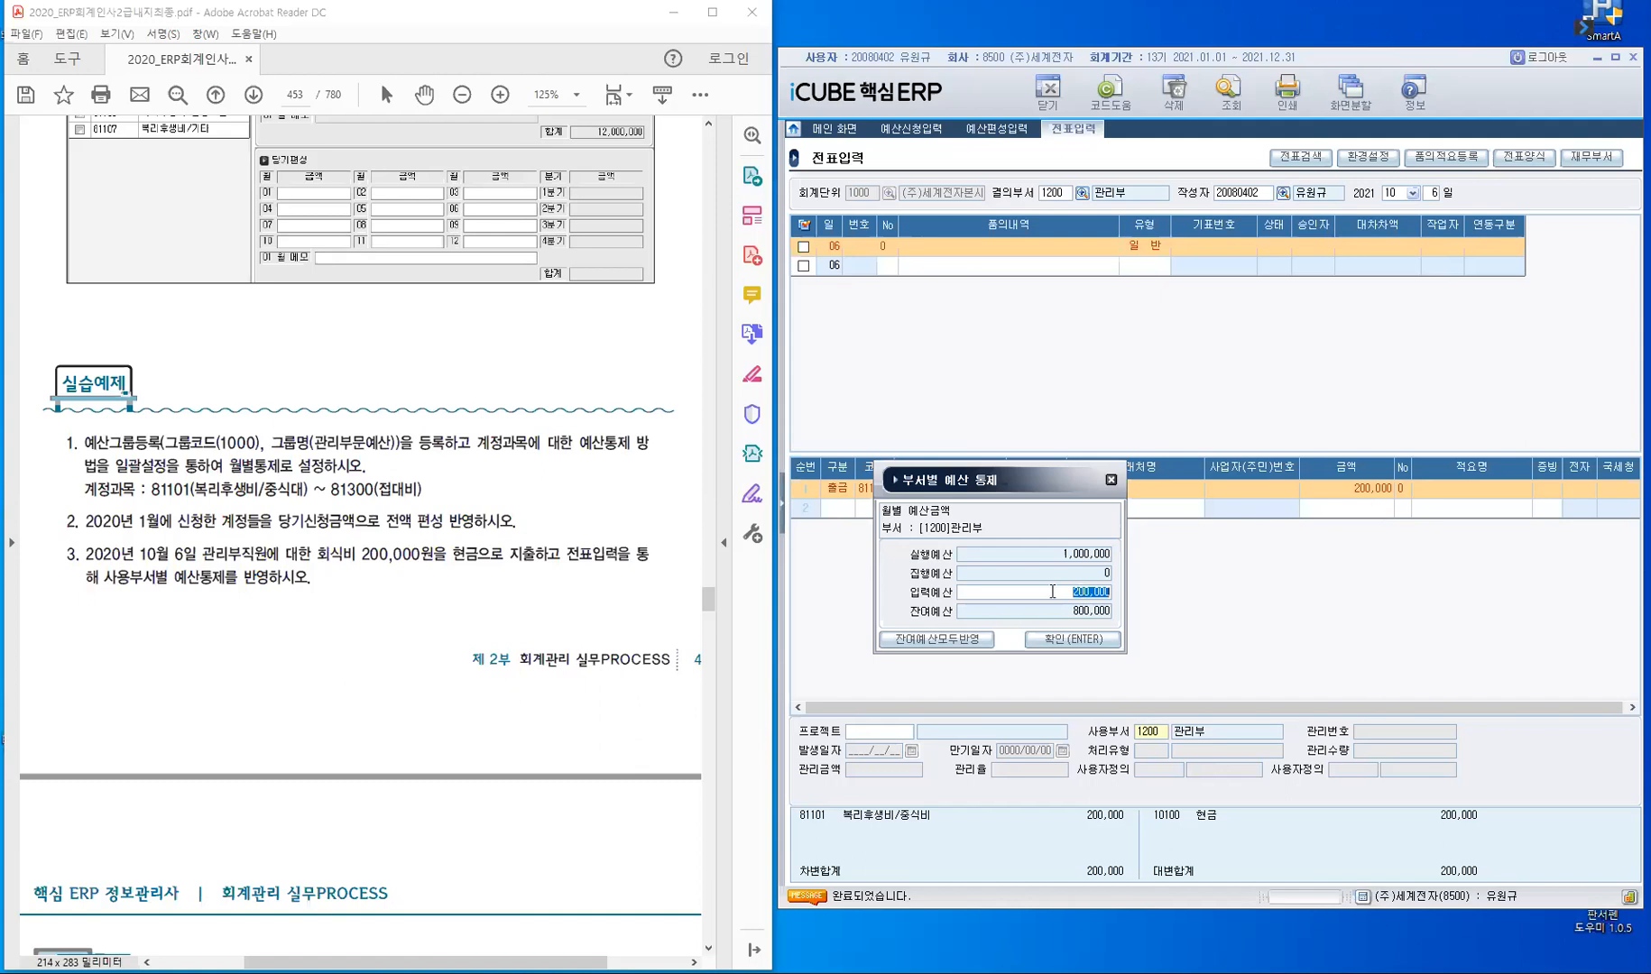
pyautogui.click(1062, 641)
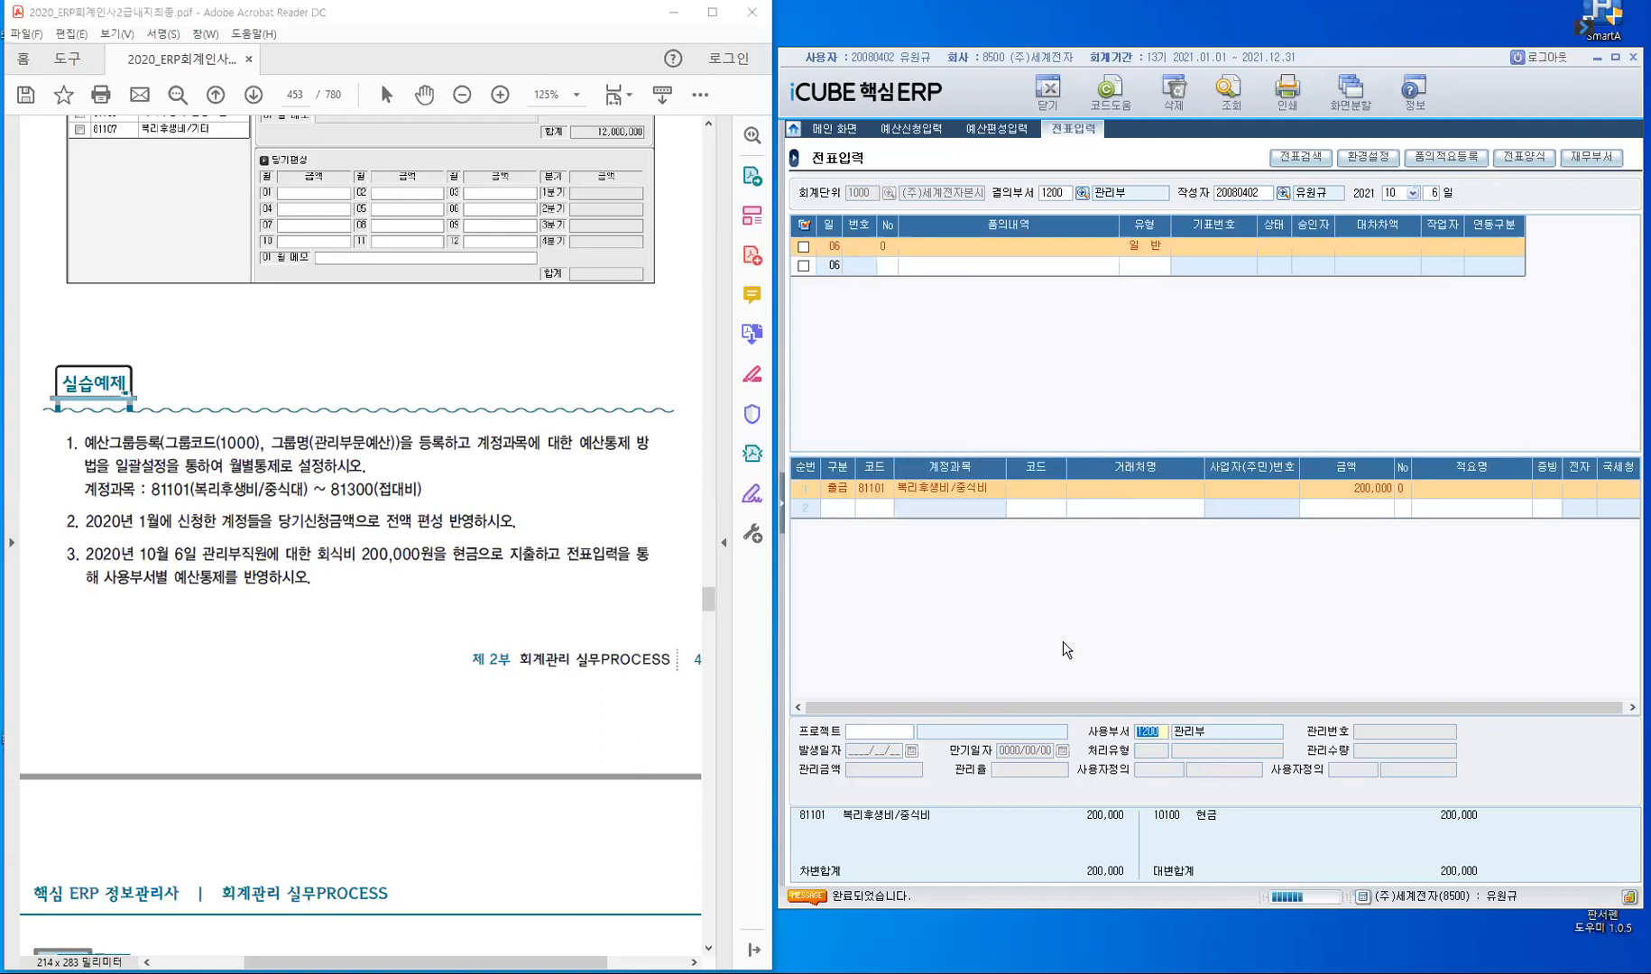
# - Finish the October 6 slip by leaving its detail lines, and select its header's 품의내역
pyautogui.click(890, 511)
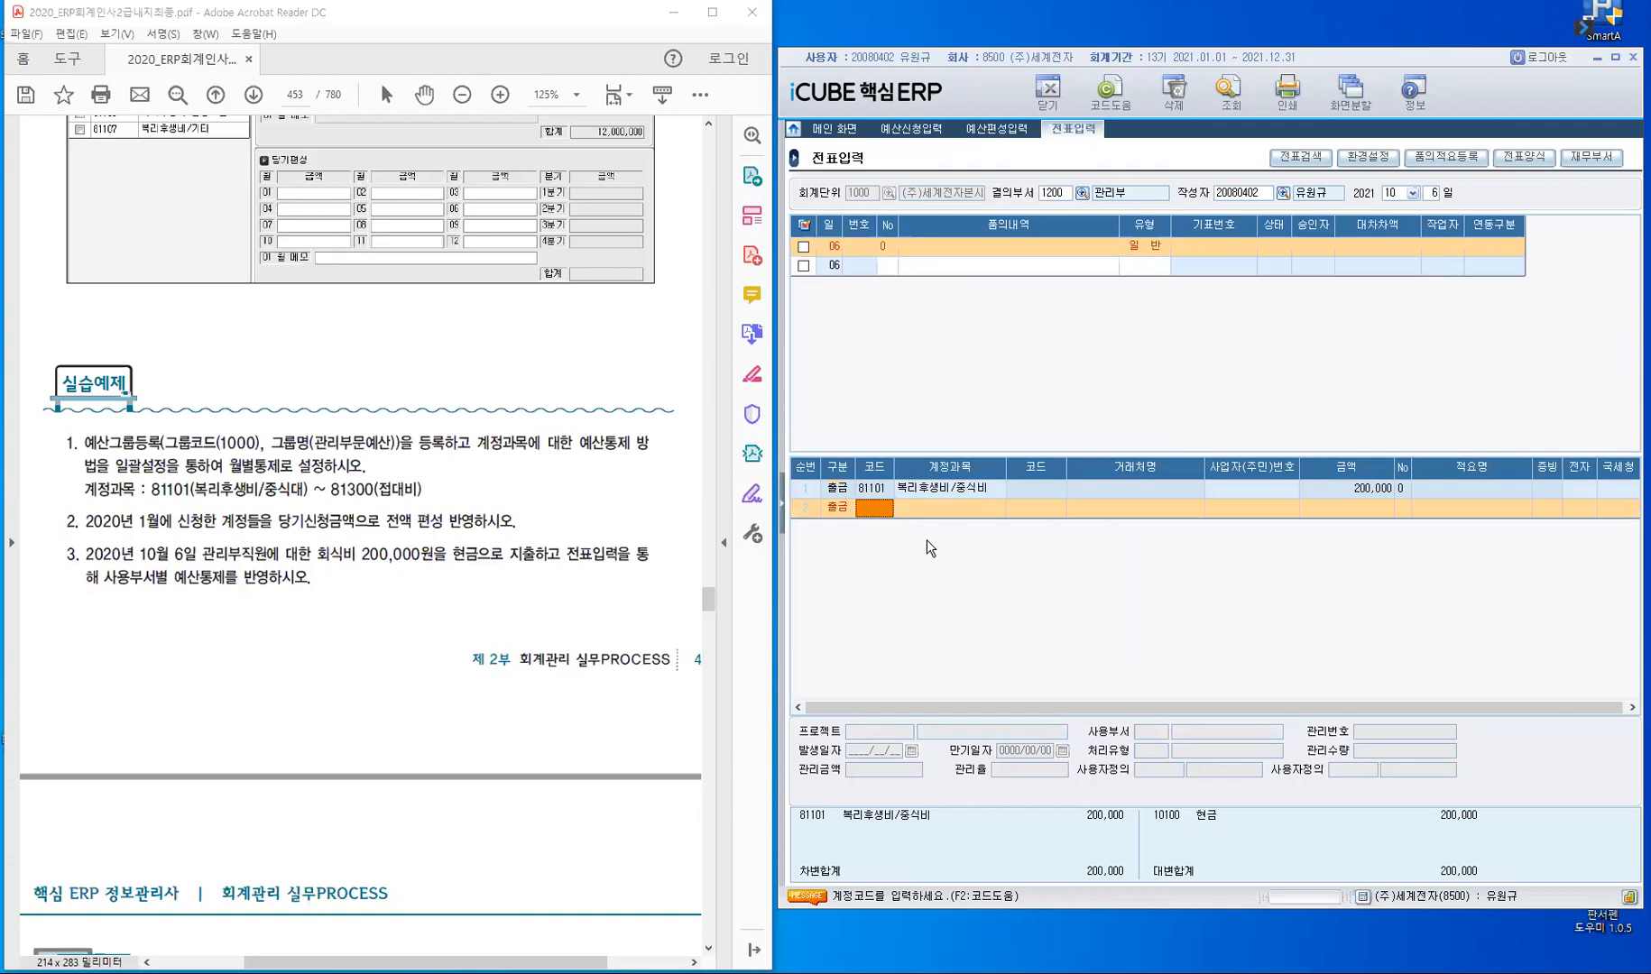
pyautogui.click(856, 262)
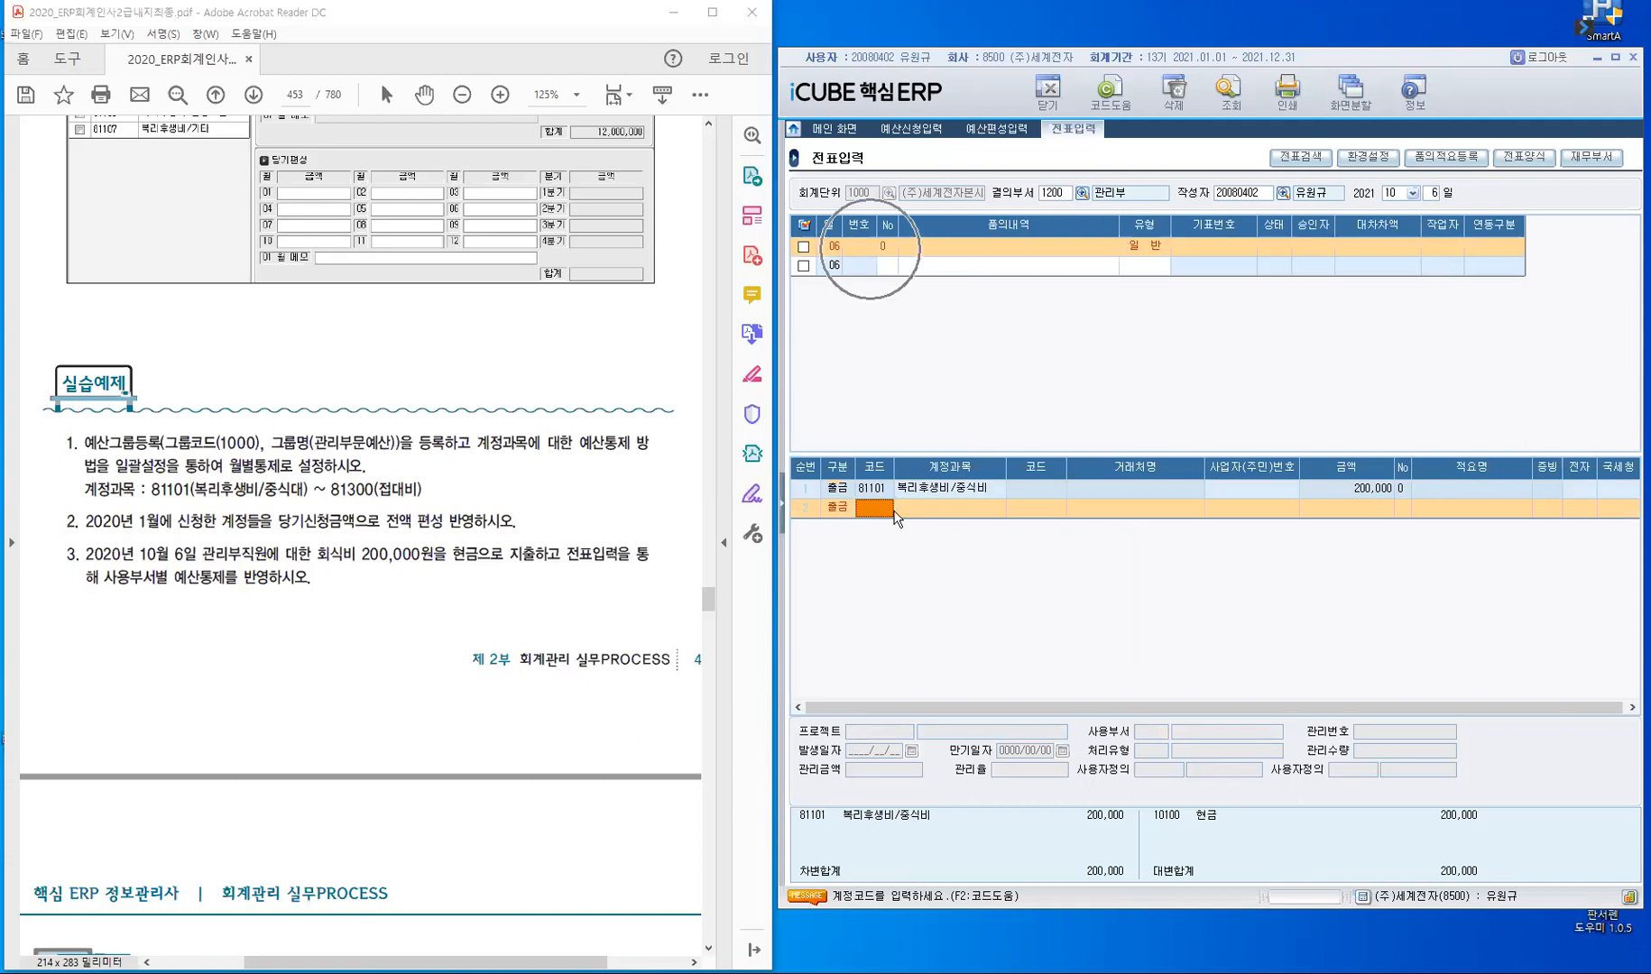
pyautogui.click(856, 264)
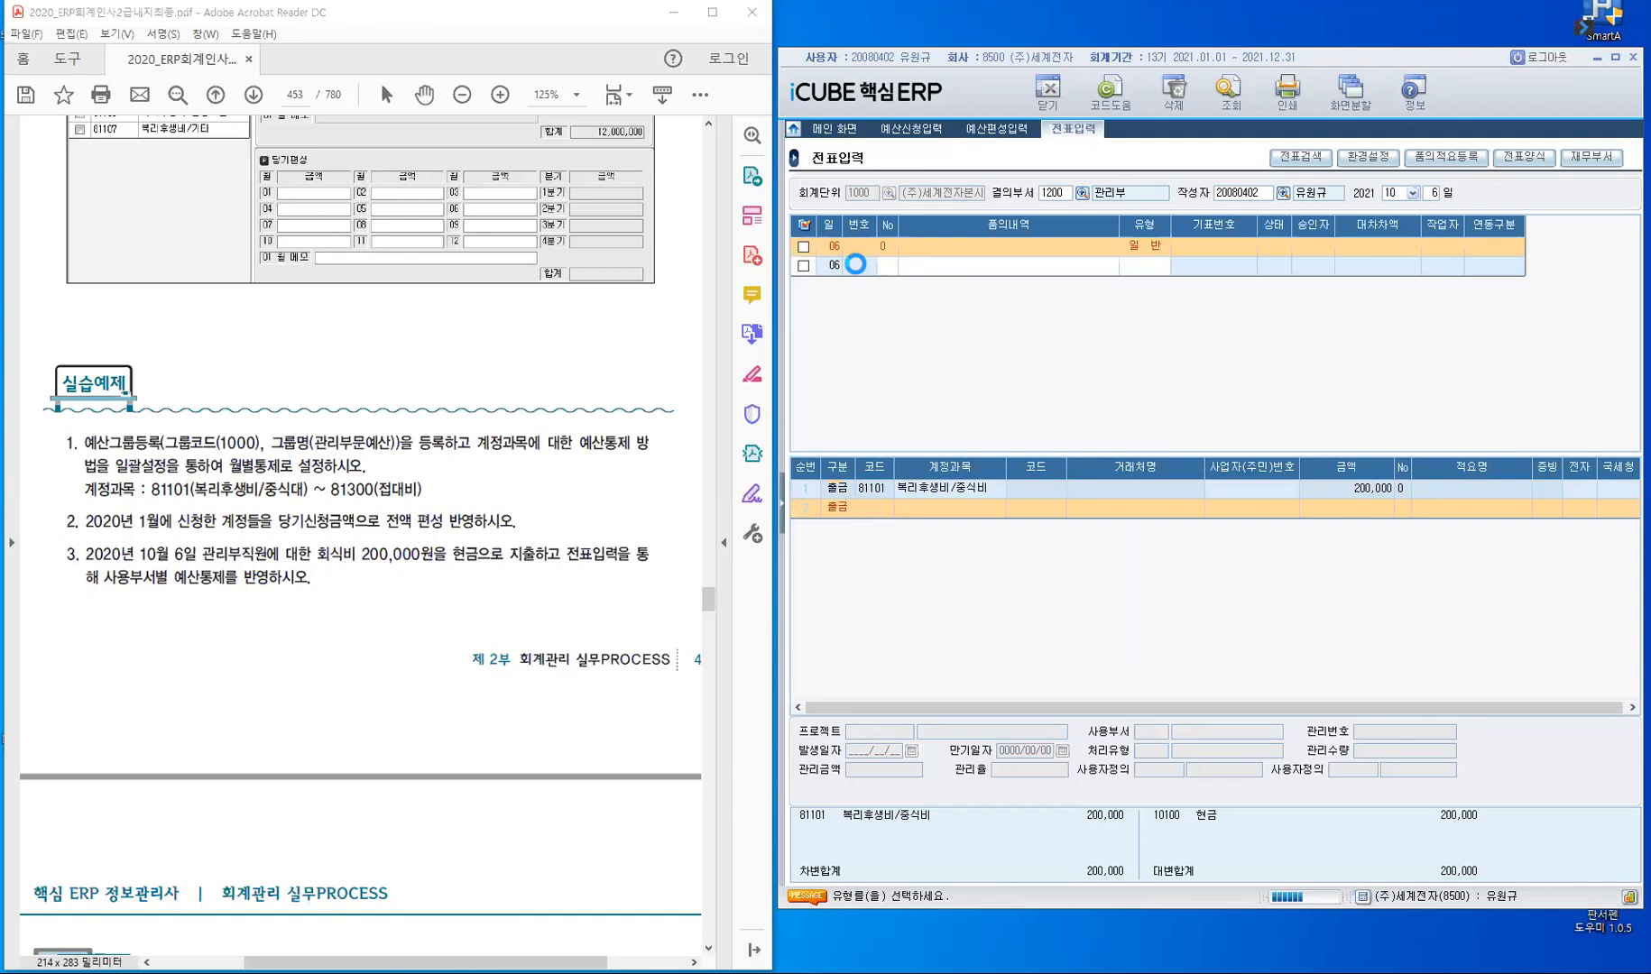
pyautogui.click(856, 267)
pyautogui.click(956, 250)
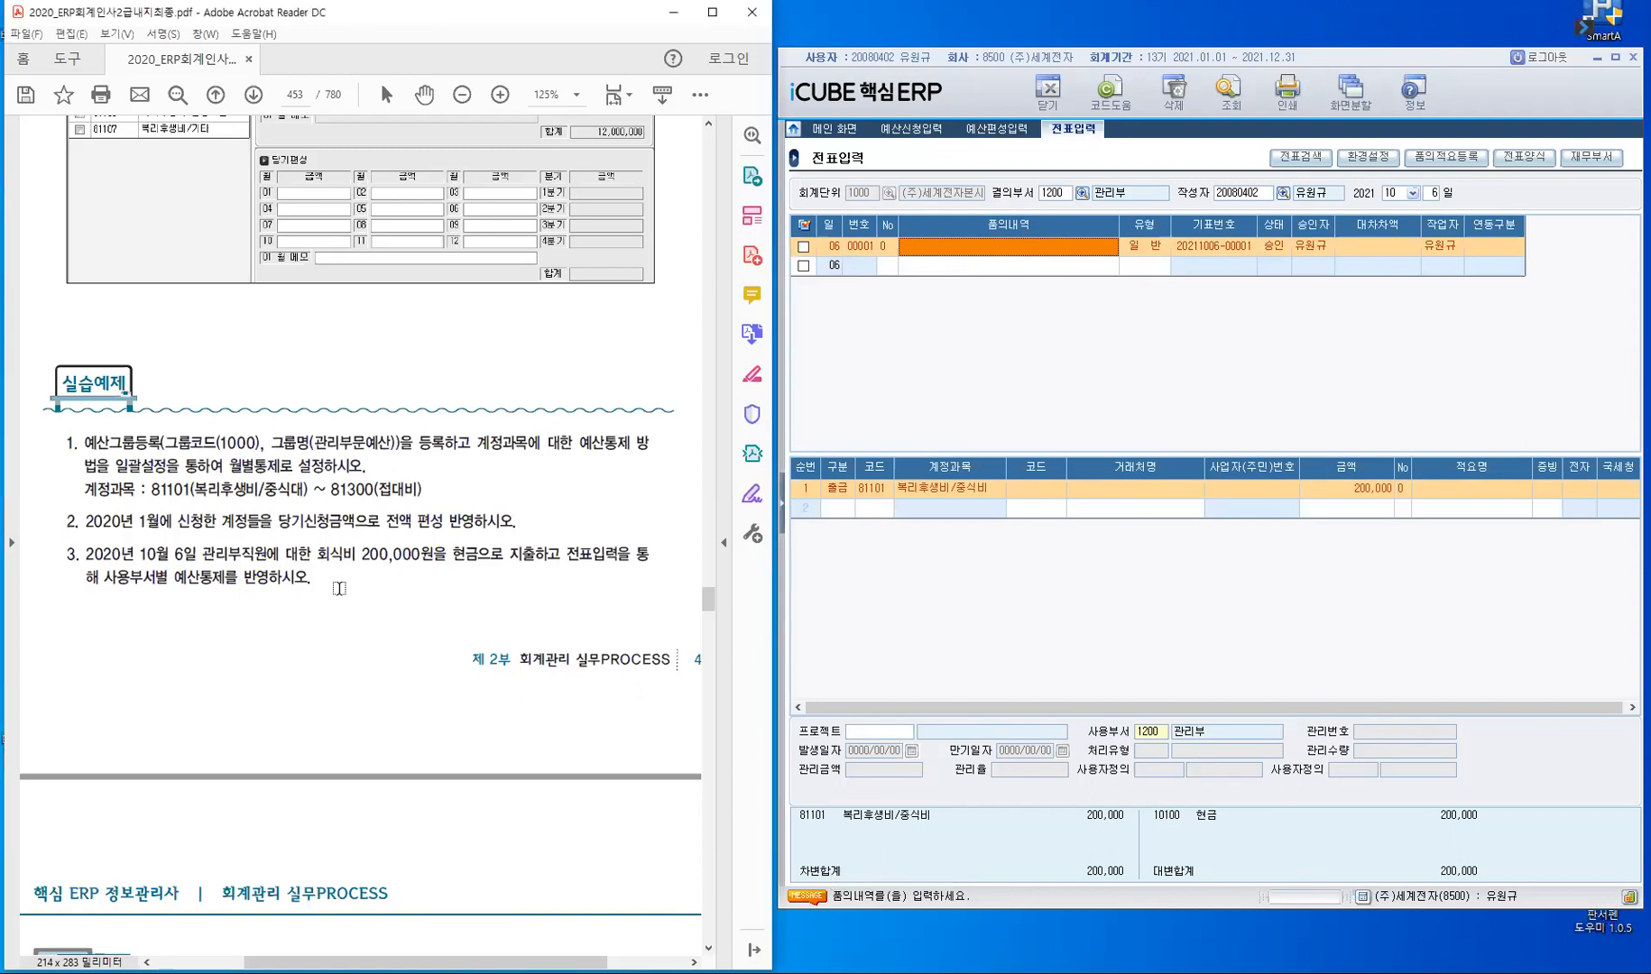
# - Move the textbook to the 예산조정입력 section and open 예산조정입력 with 관리항목 0.부서별 and 1200 관리부
pyautogui.scroll(-10, 339, 588)
pyautogui.scroll(-6, 340, 589)
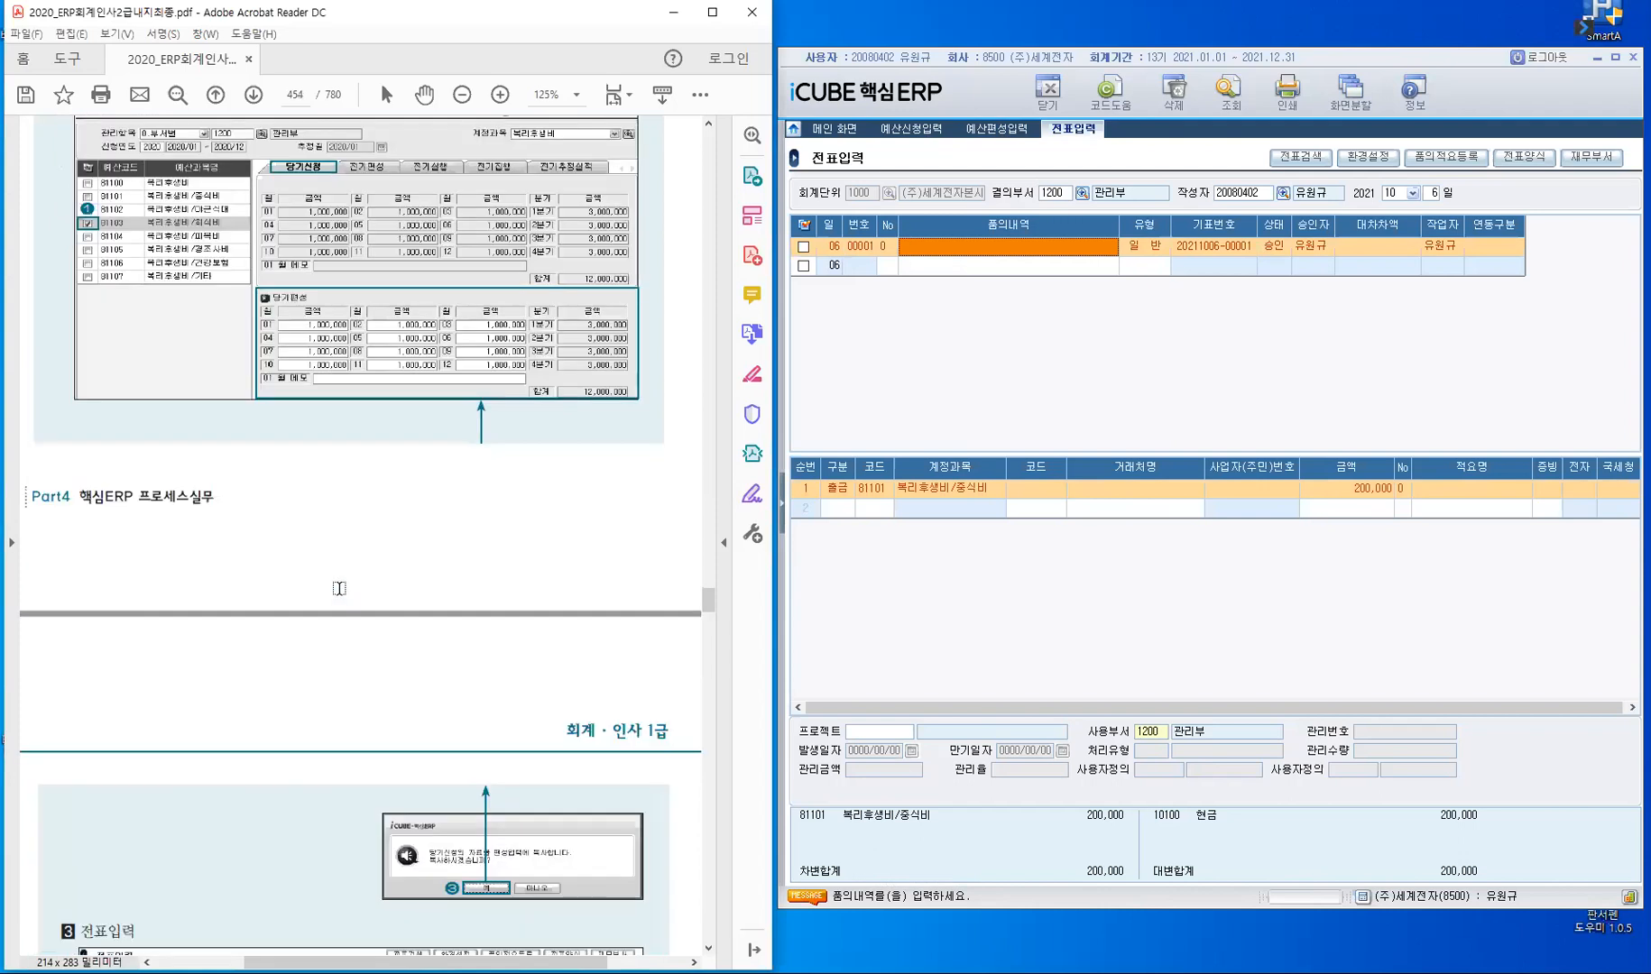
pyautogui.scroll(-5, 310, 492)
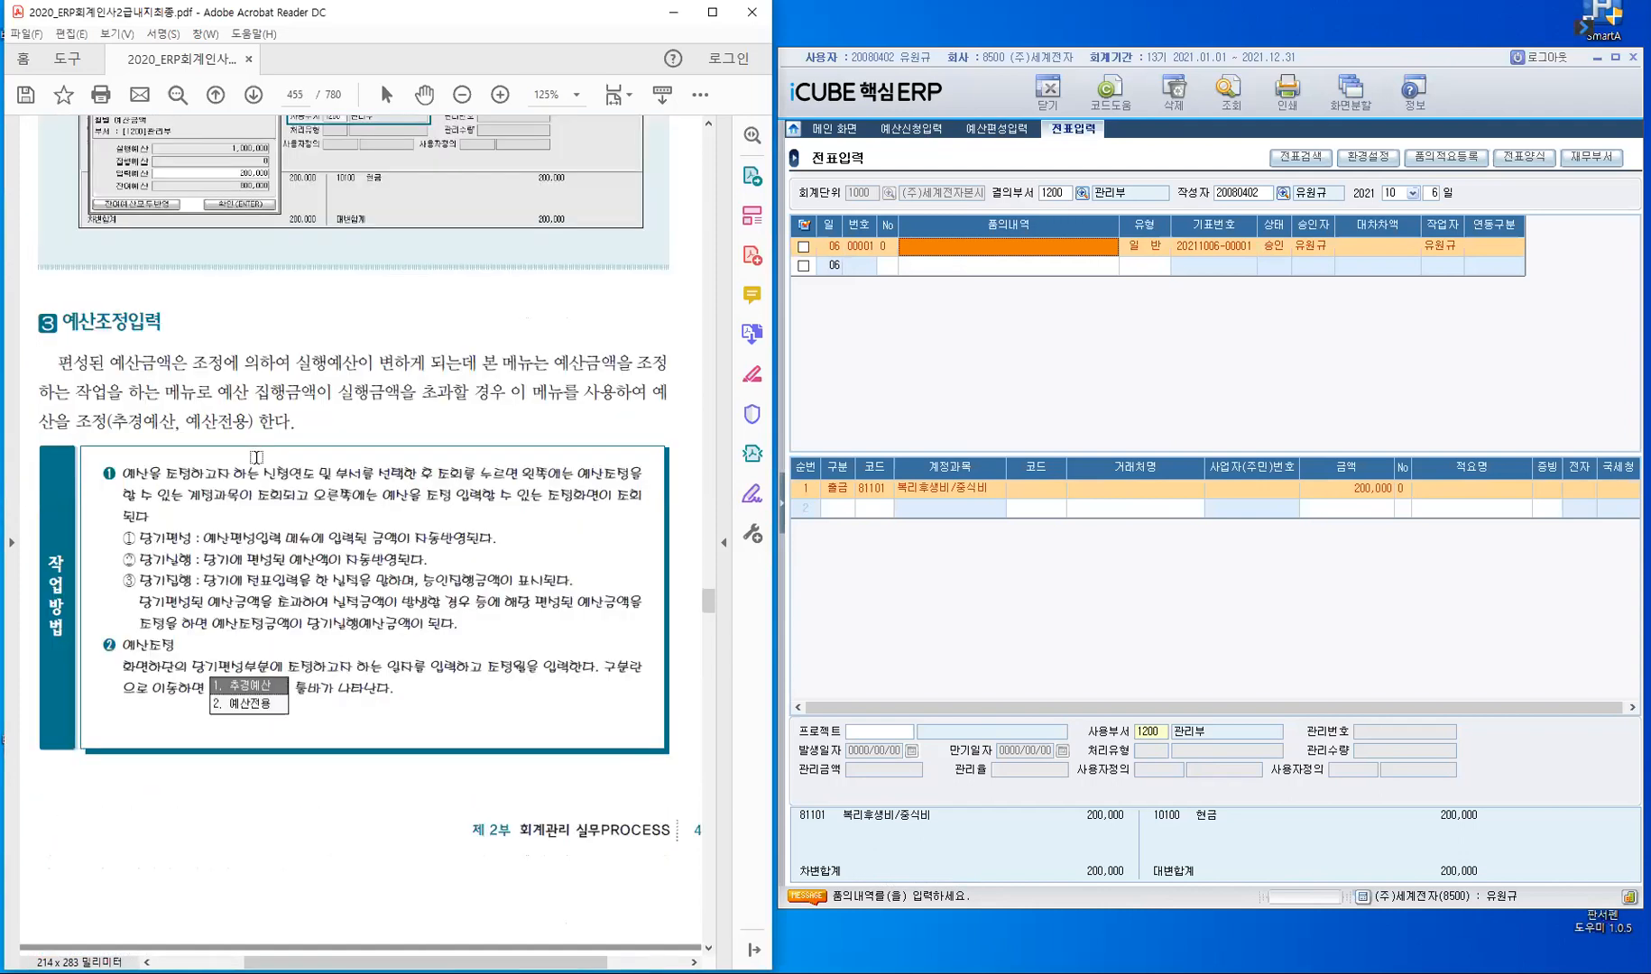
pyautogui.click(783, 508)
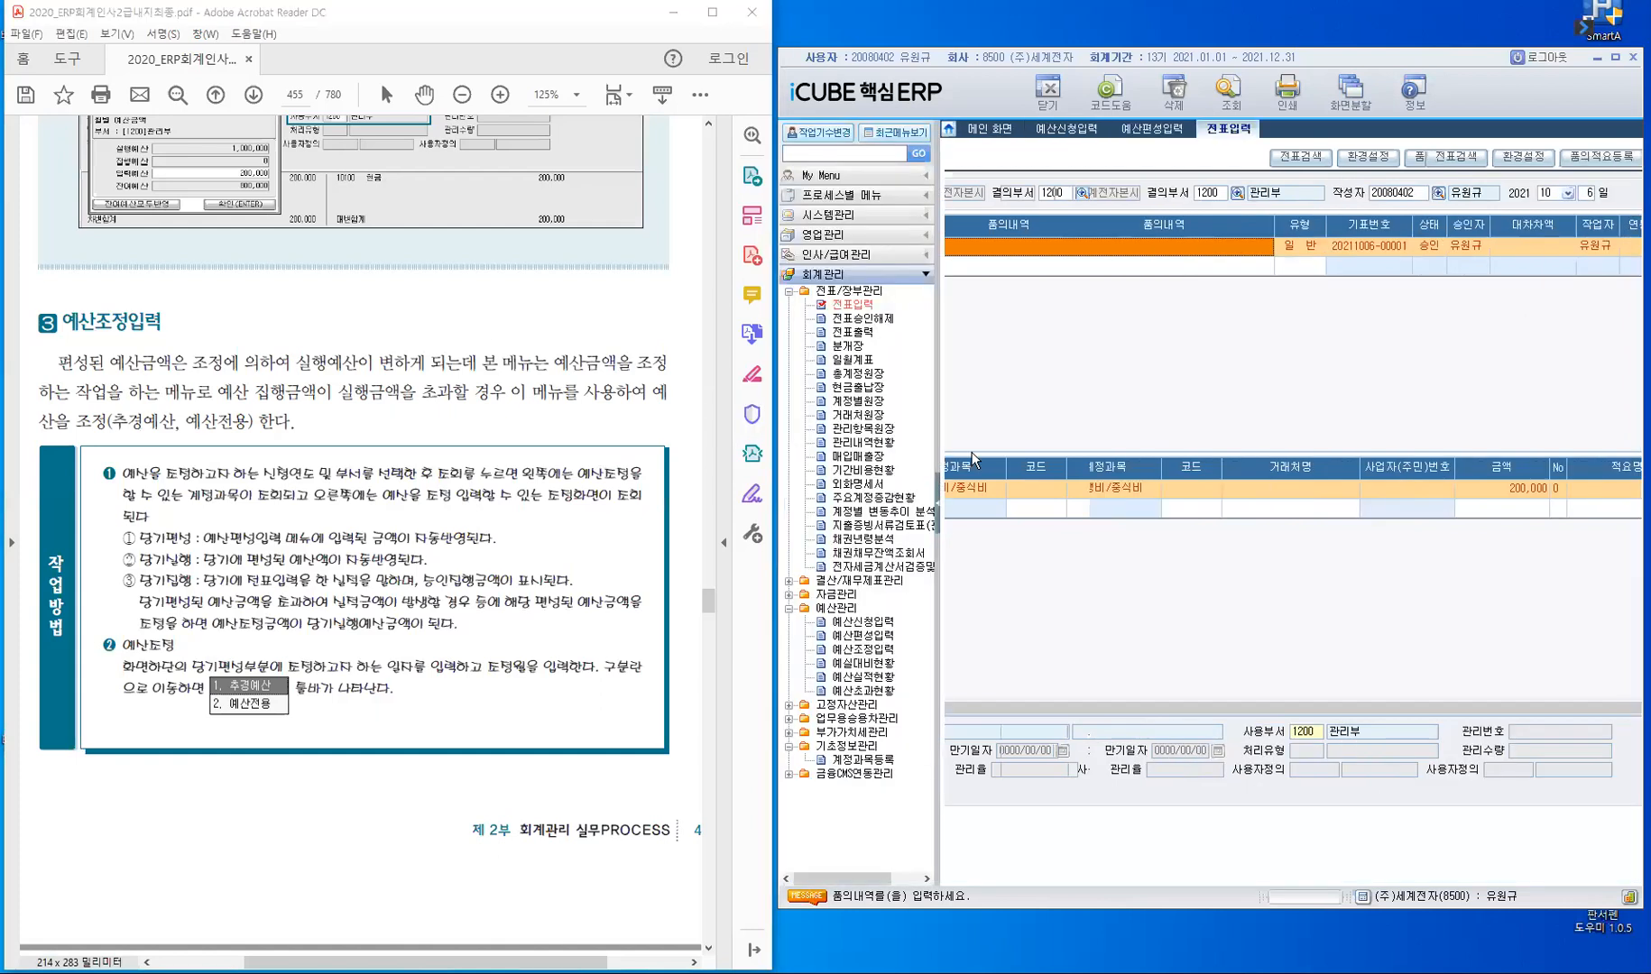
pyautogui.click(789, 292)
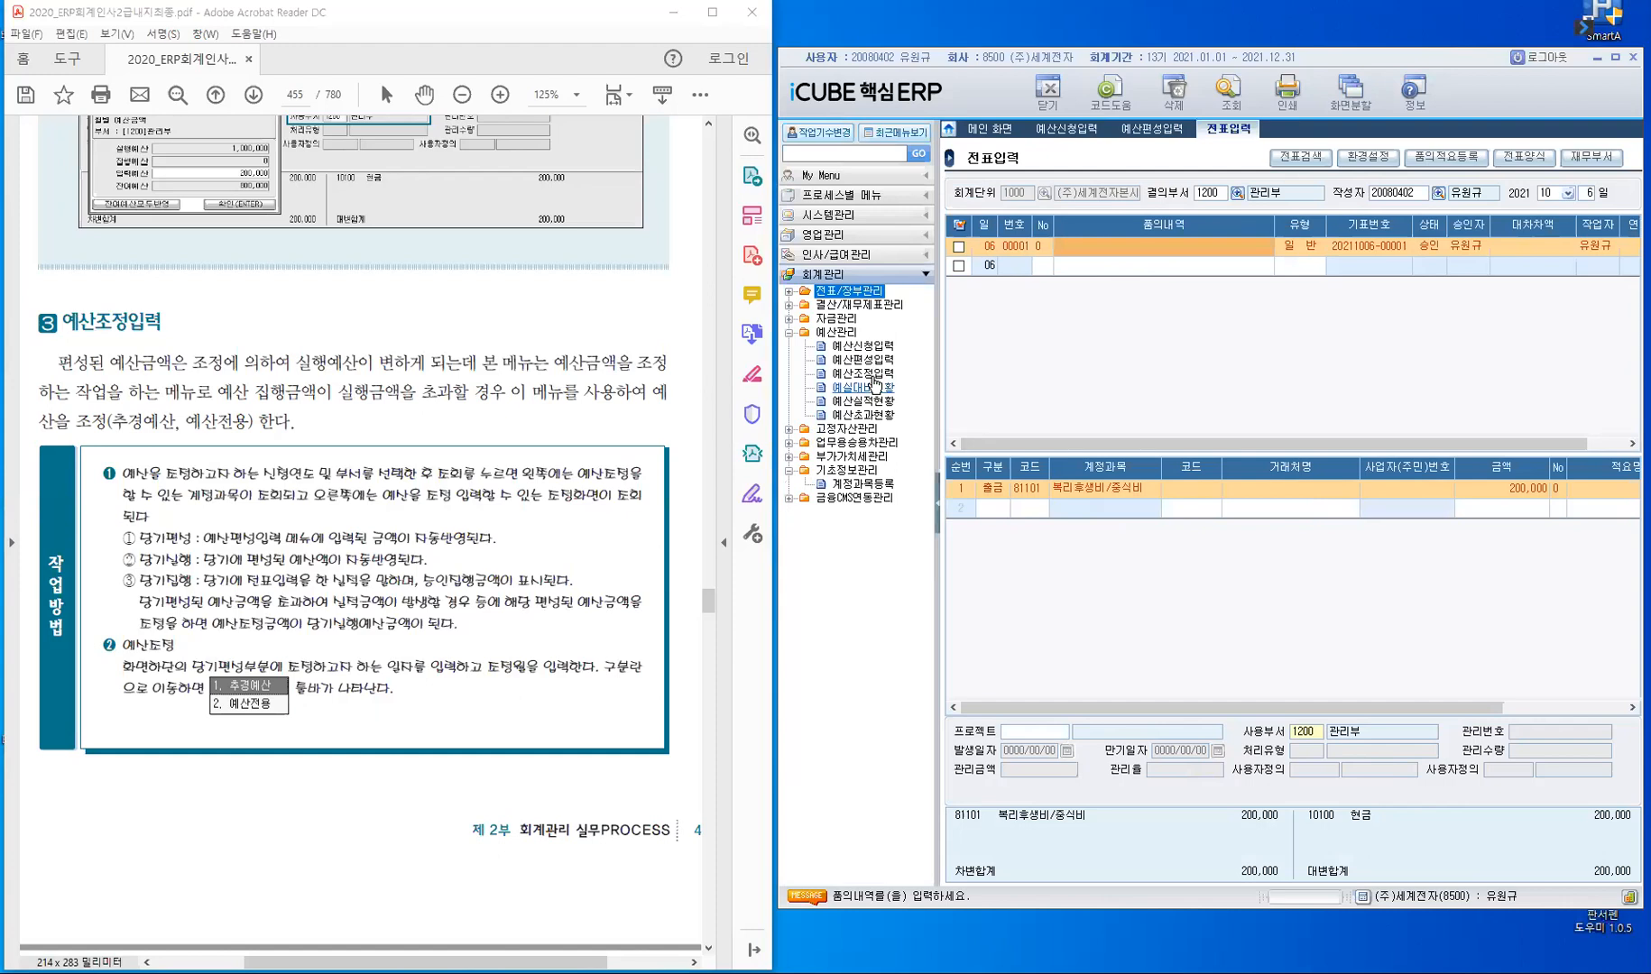
pyautogui.click(854, 375)
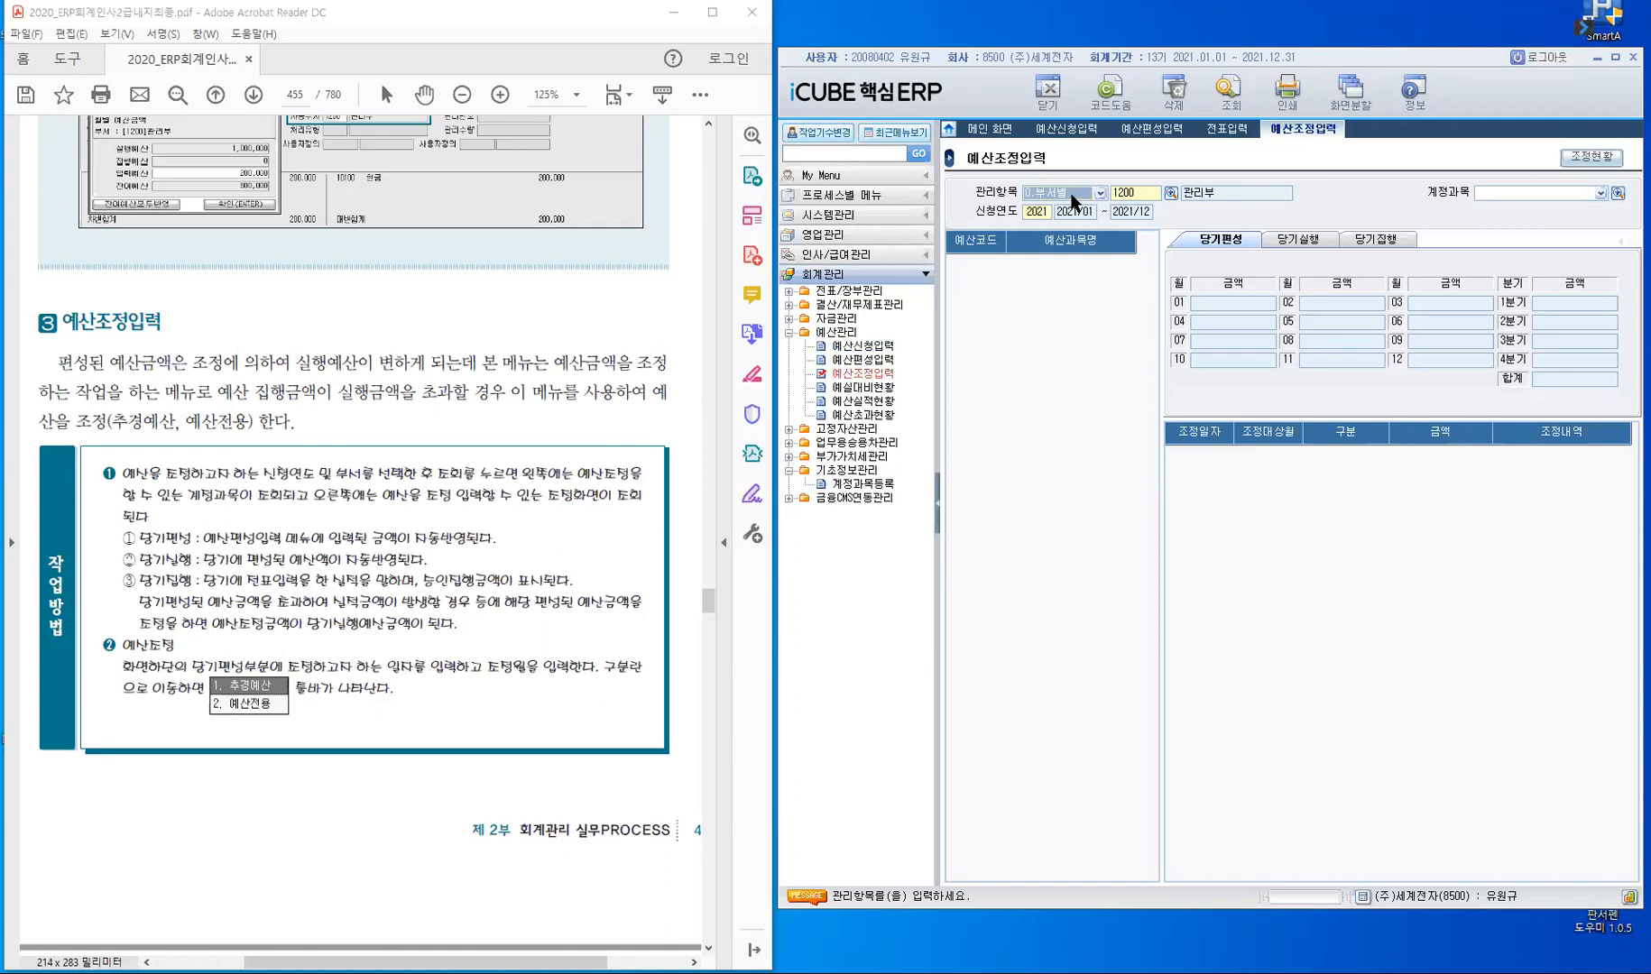
pyautogui.press('Return')
pyautogui.press('Return')
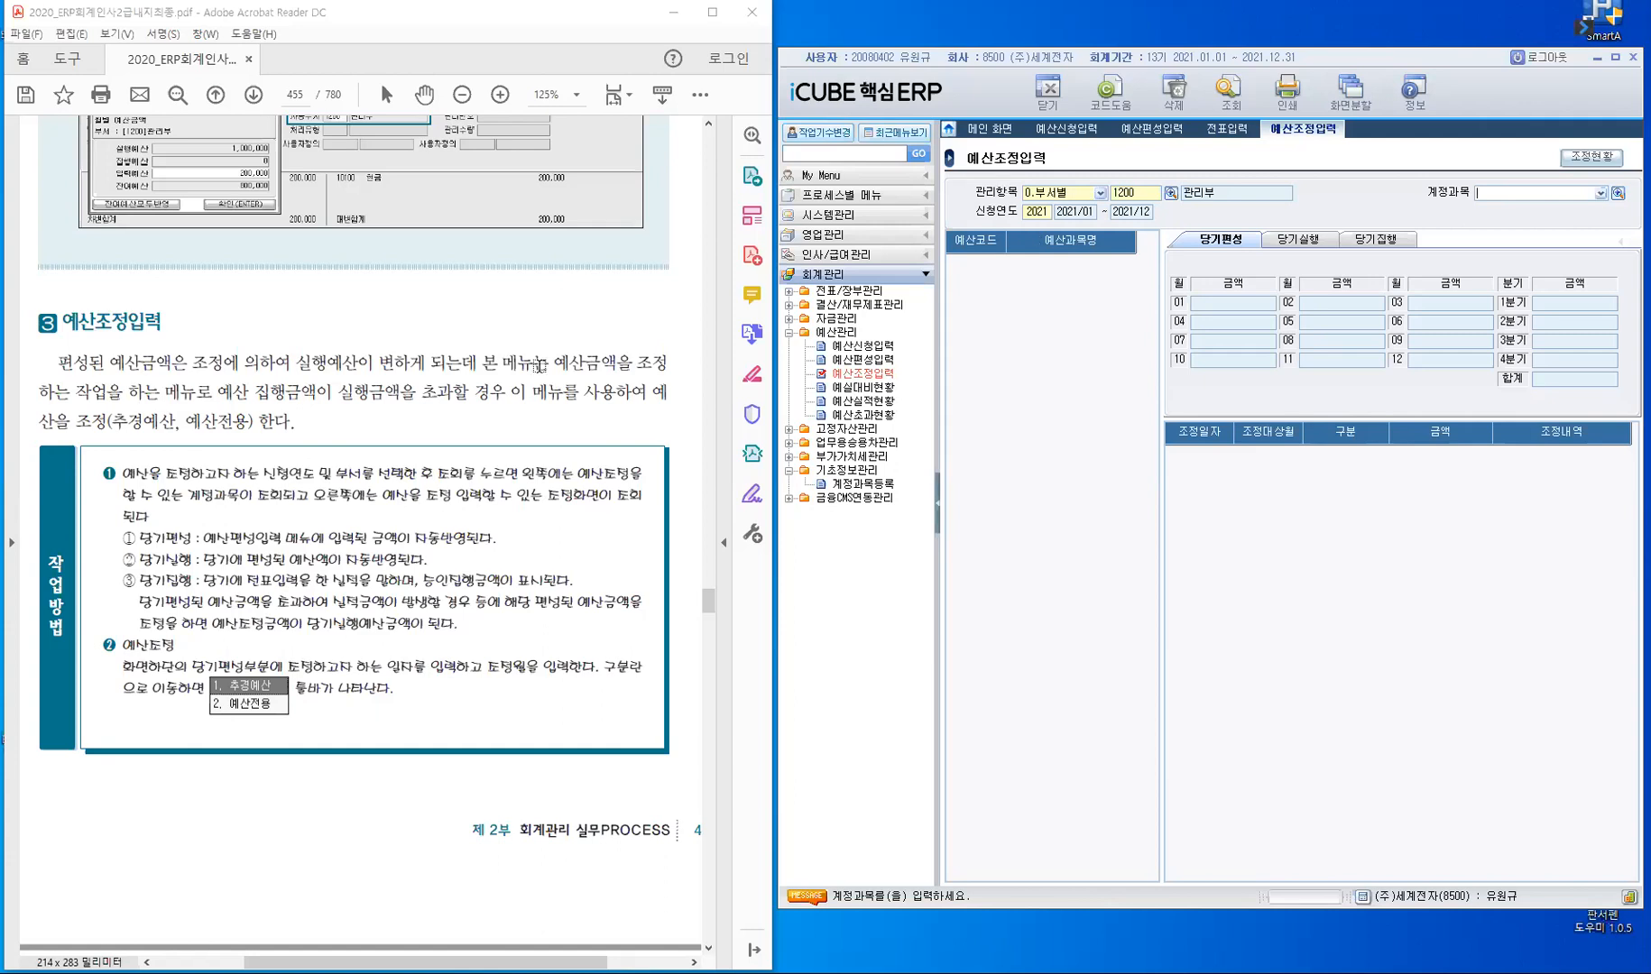
# - Find the 실습예제 in the textbook PDF on transferring 관리부's December 접대비 budget to 복리후생비/회식비
pyautogui.scroll(-4, 547, 376)
pyautogui.scroll(-7, 547, 379)
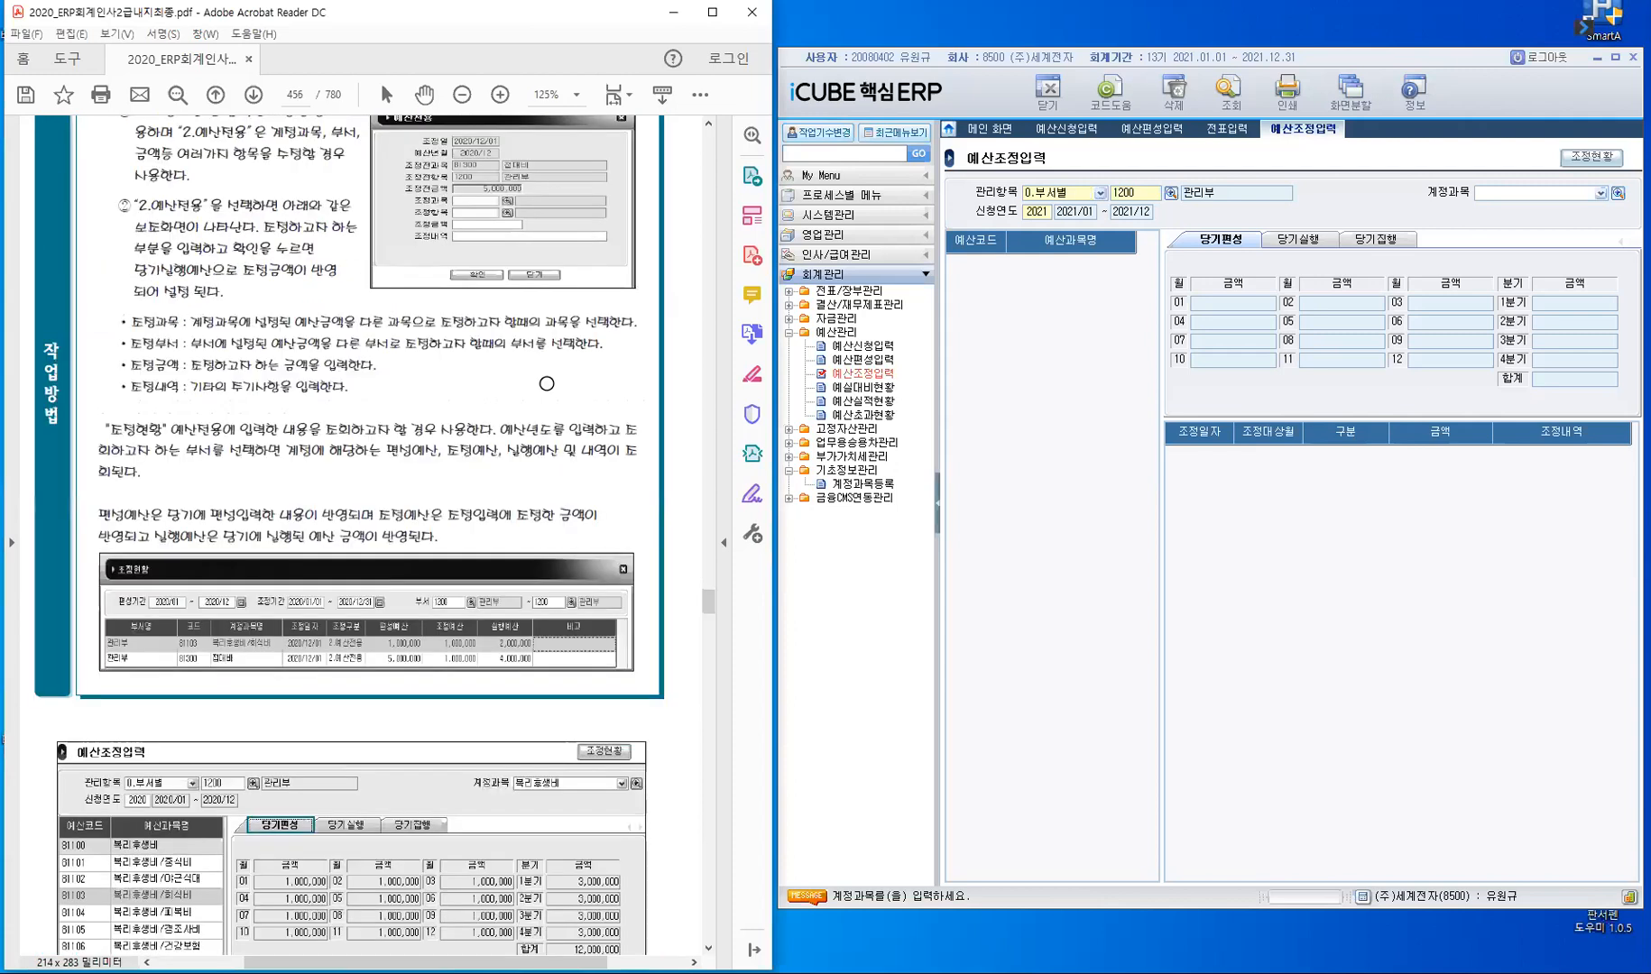
pyautogui.scroll(-10, 547, 384)
pyautogui.scroll(-4, 546, 382)
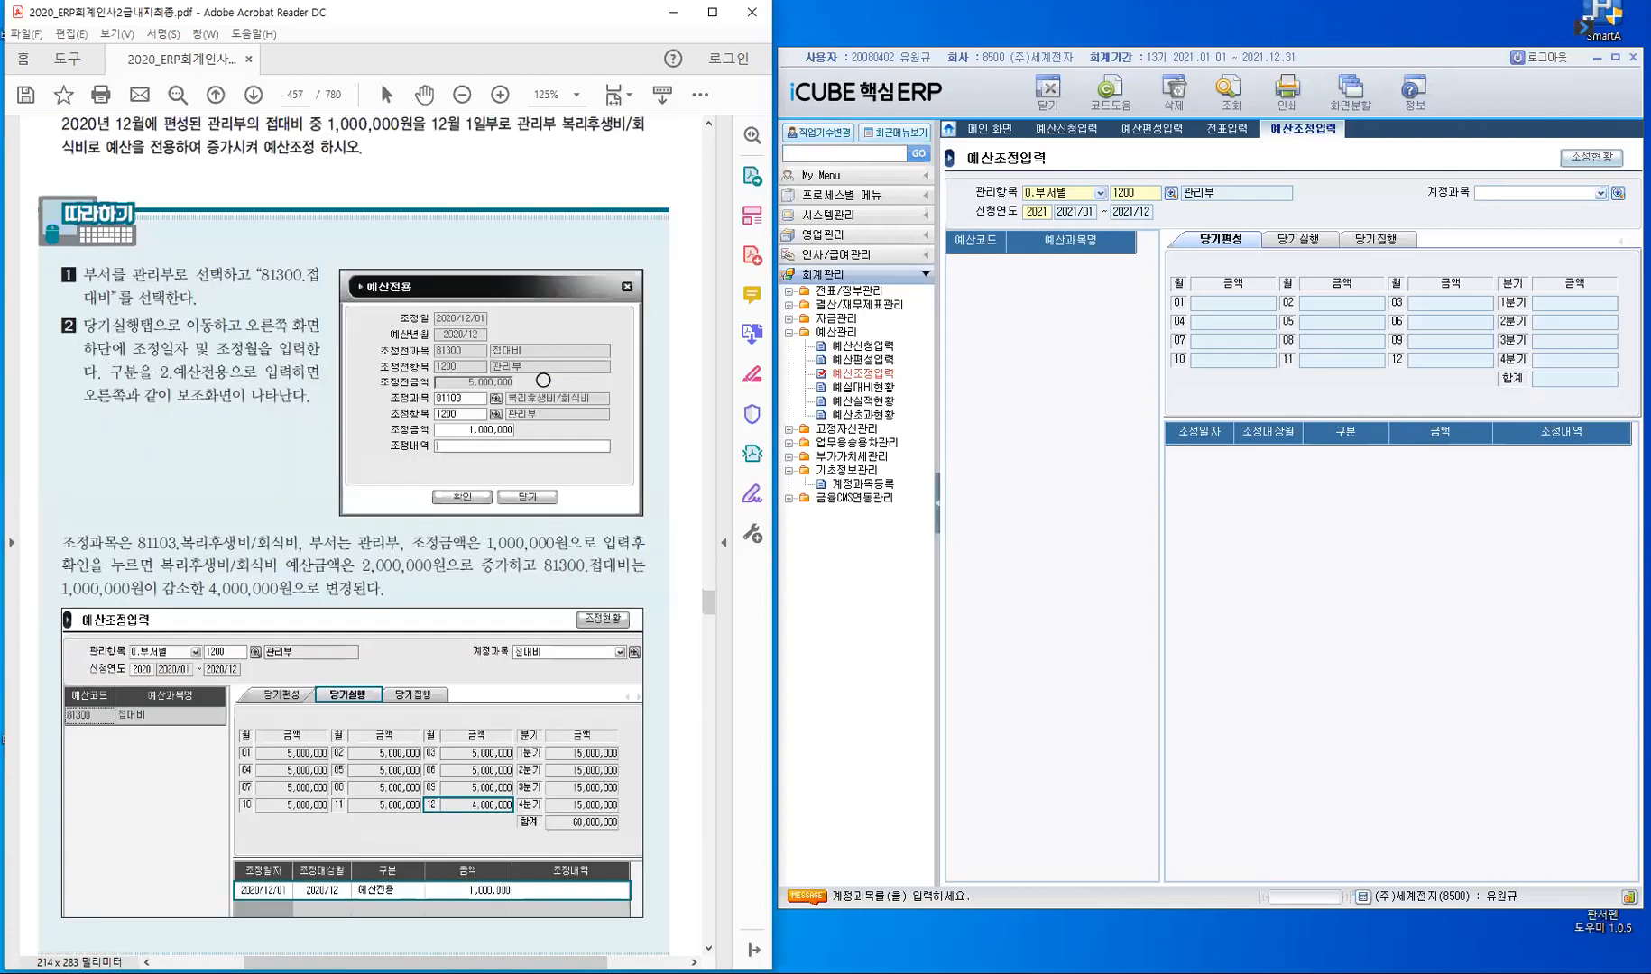
pyautogui.scroll(1, 211, 280)
pyautogui.scroll(3, 106, 309)
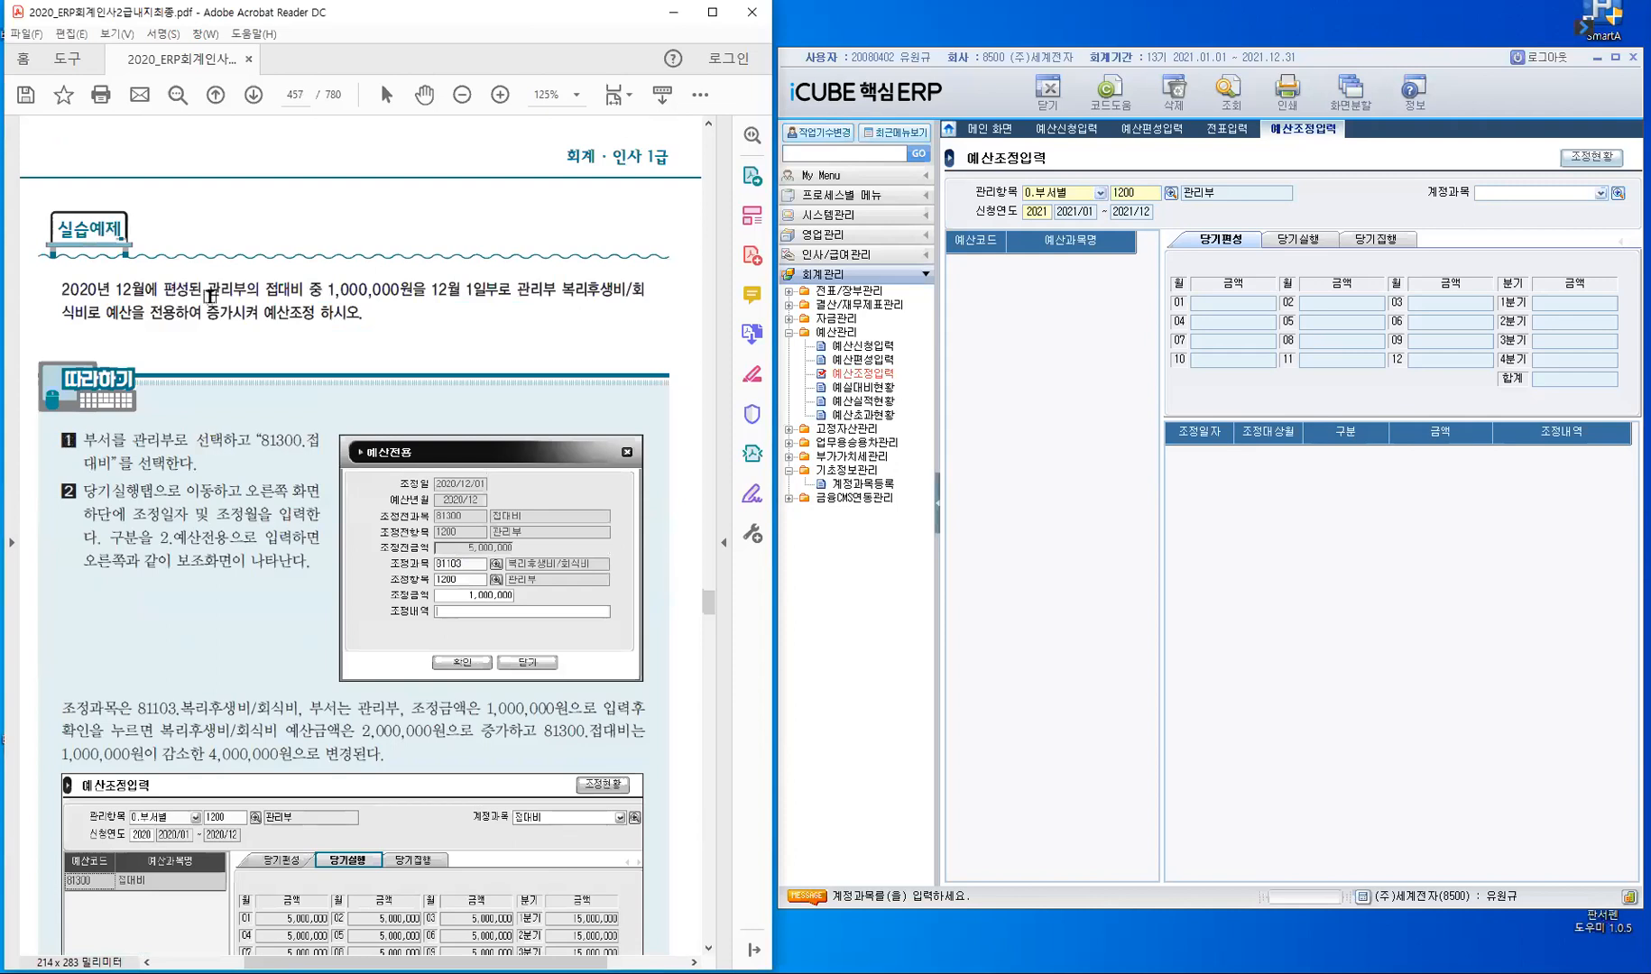
# - Highlight "접대비 중 1,000,000원을" and "관리부 복리후생비/회식비로" in the textbook's 실습예제
pyautogui.doubleClick(359, 296)
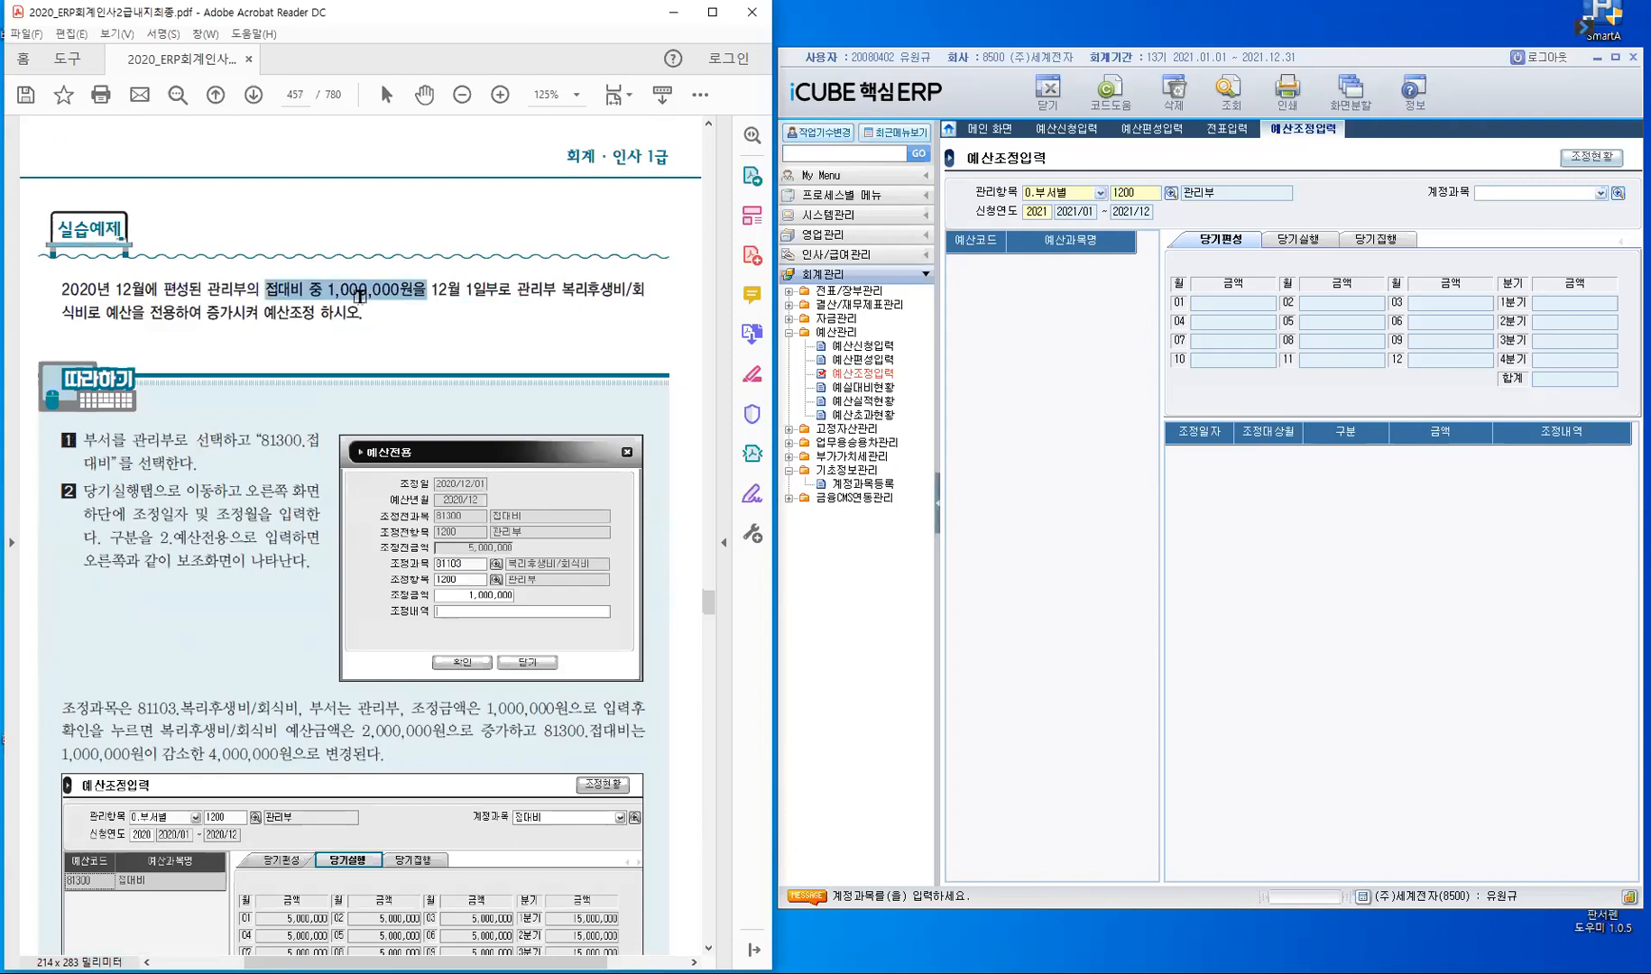
pyautogui.click(470, 313)
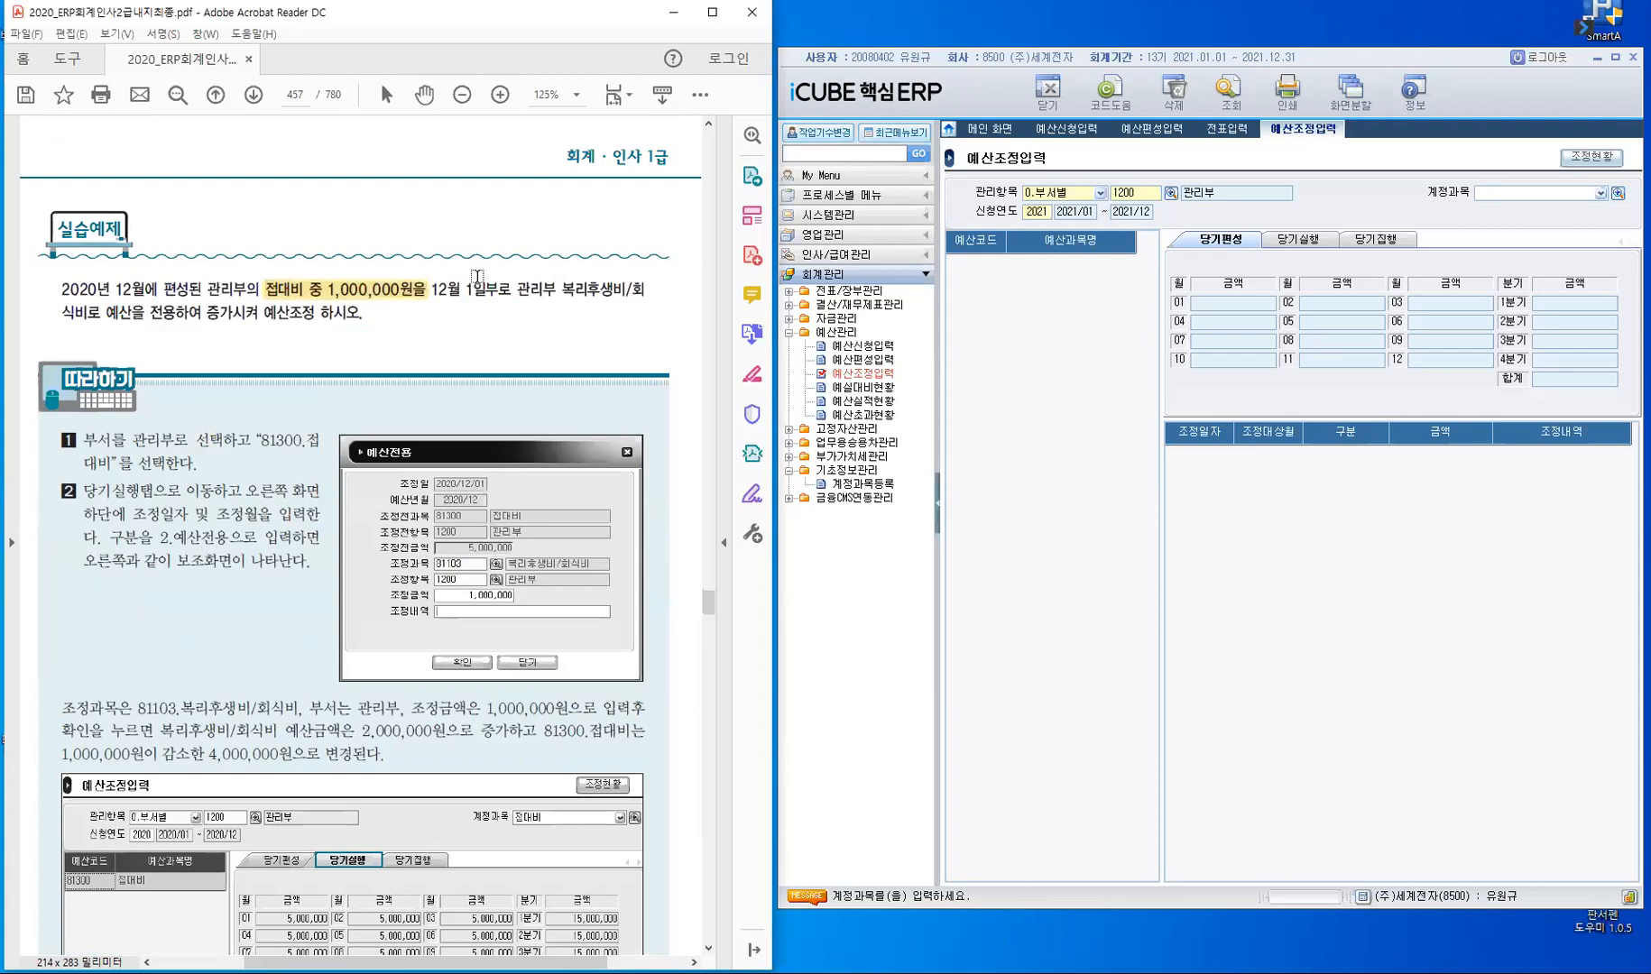
pyautogui.moveTo(516, 298); pyautogui.dragTo(642, 298)
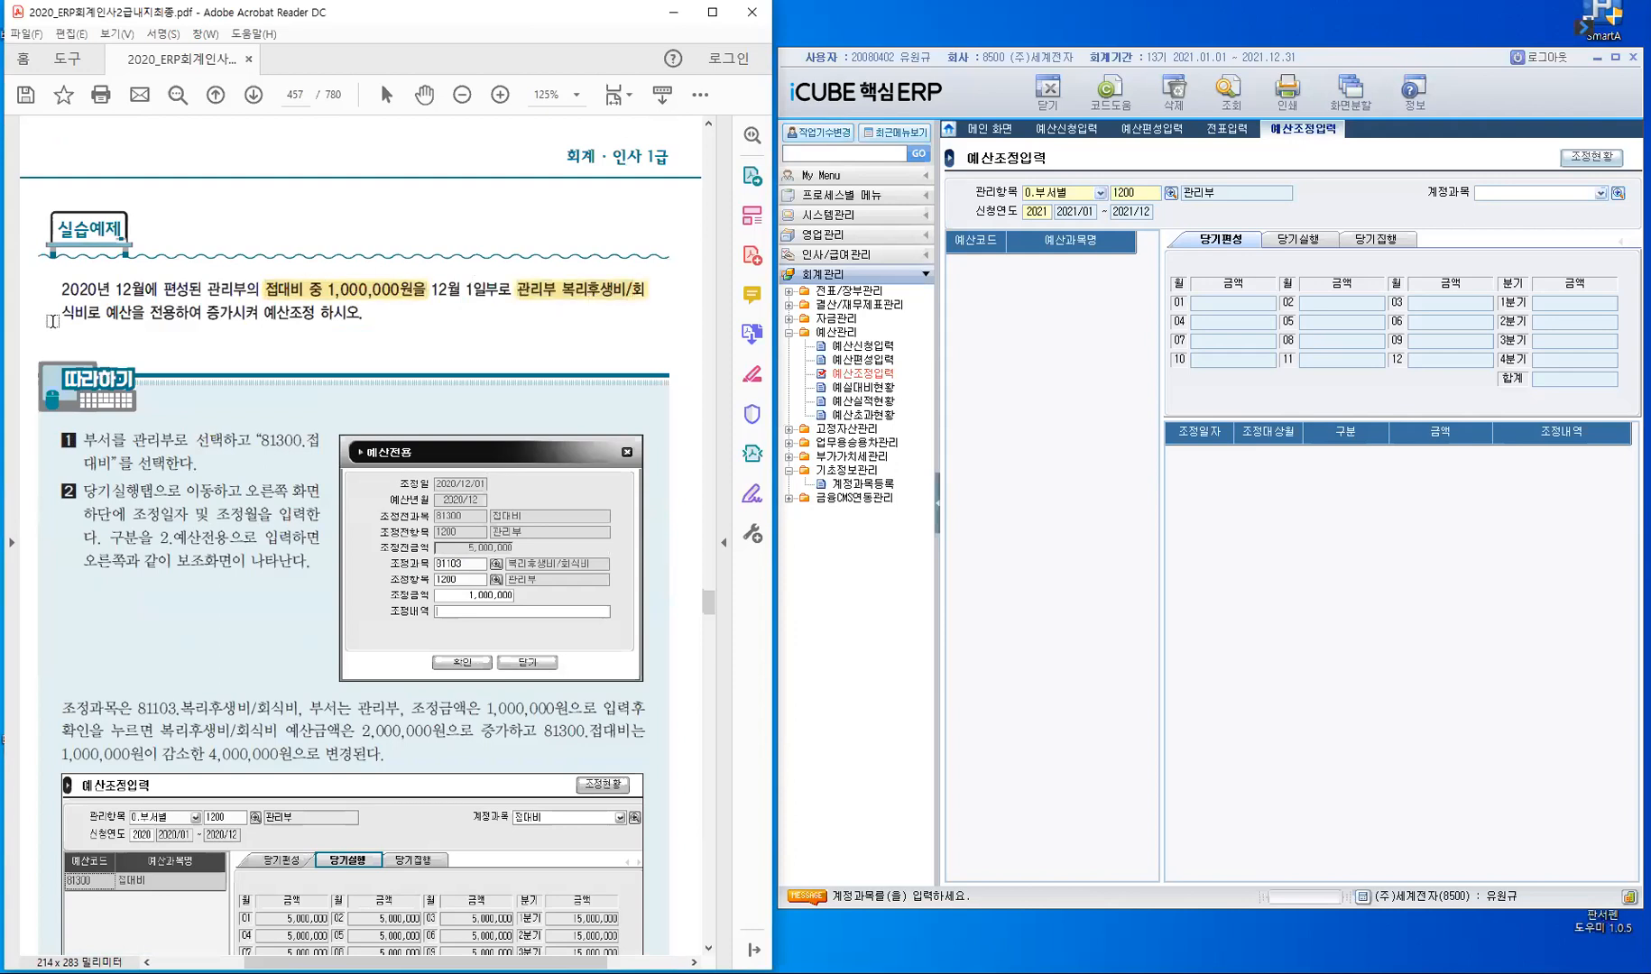
pyautogui.moveTo(97, 317); pyautogui.dragTo(60, 325)
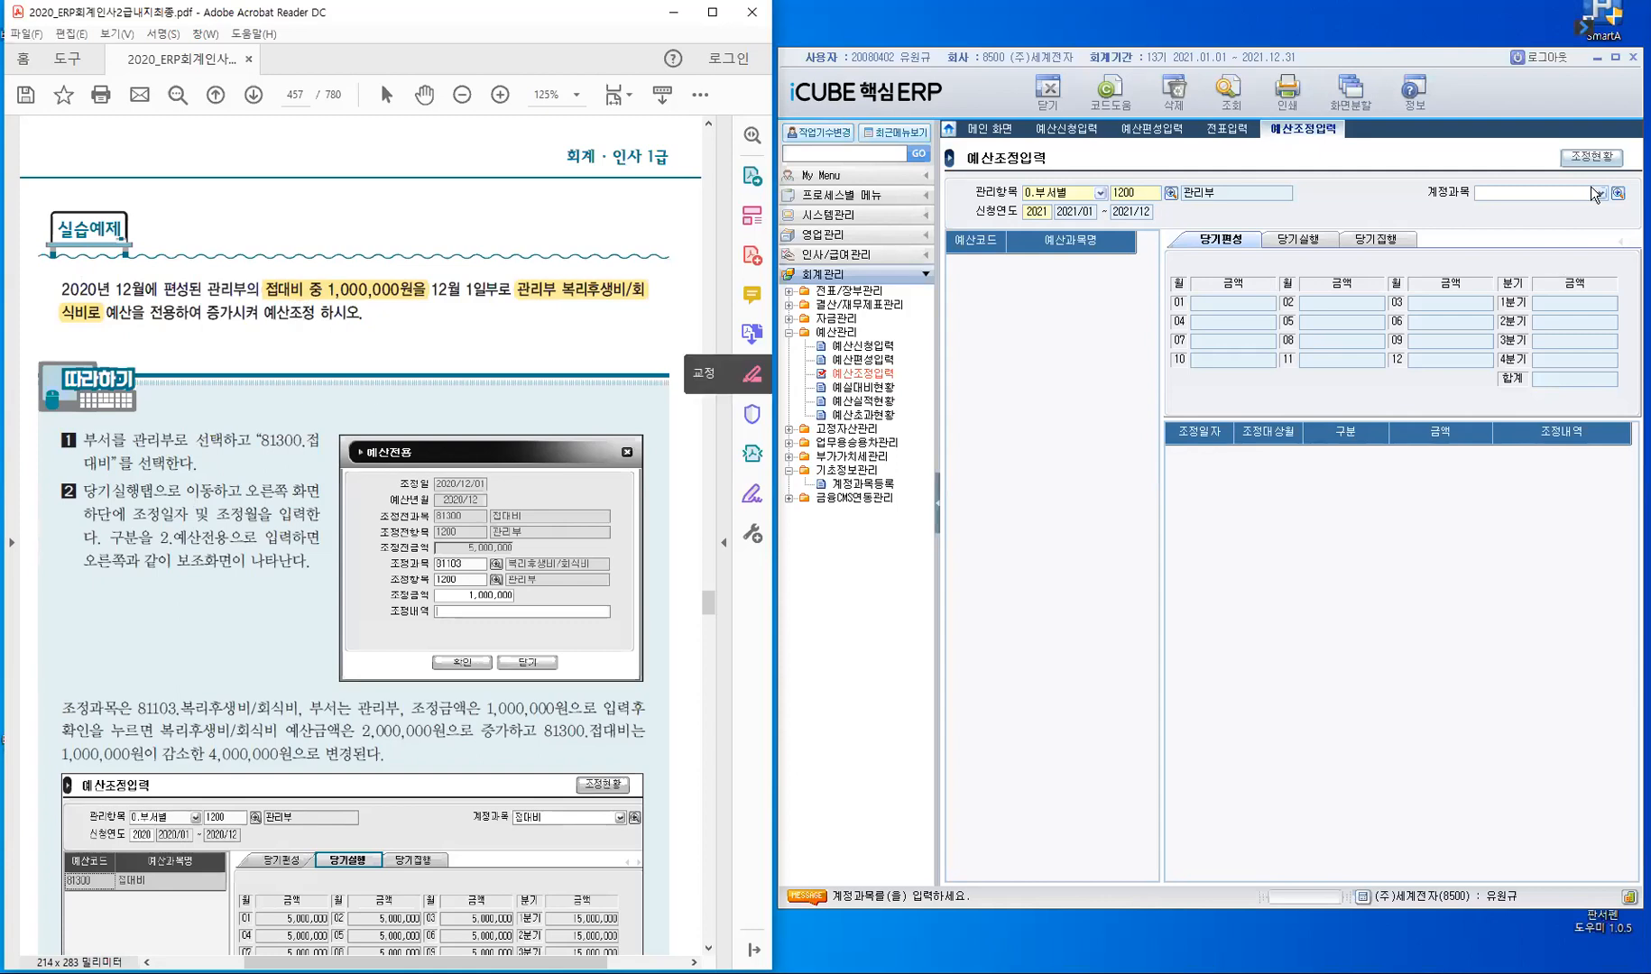
# - Look up 관리부's 접대비 in 예산조정입력 and view its 당기편성 and 당기집행 amounts
pyautogui.click(1521, 193)
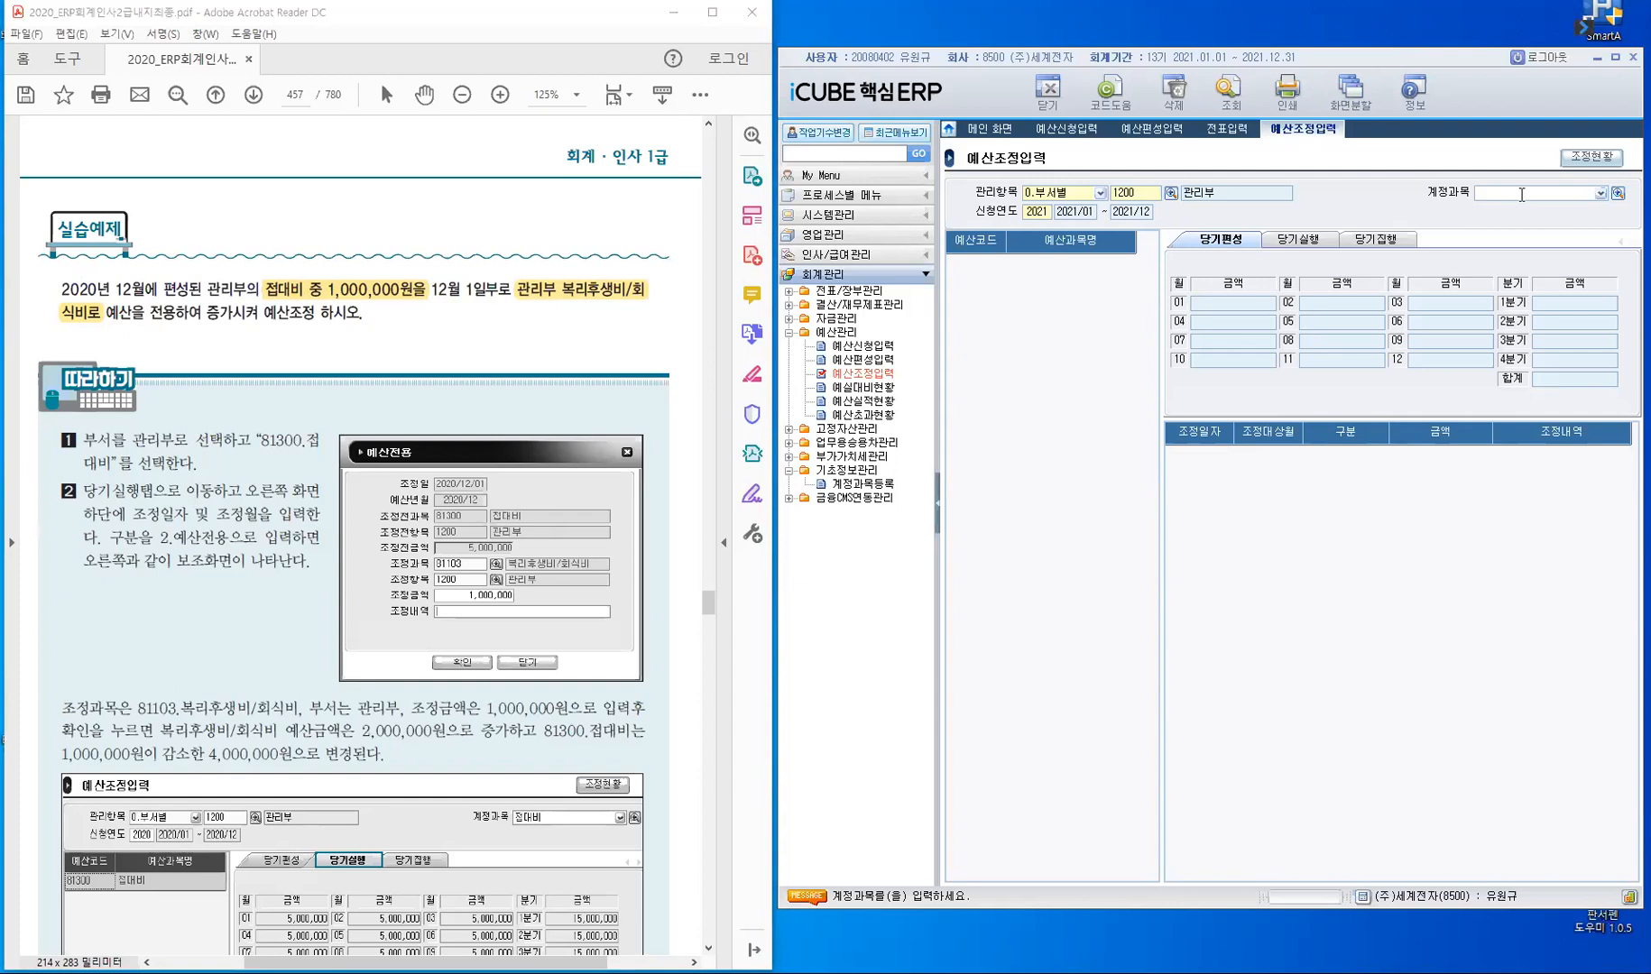
pyautogui.write('접대비')
pyautogui.press('Return')
pyautogui.press('Return')
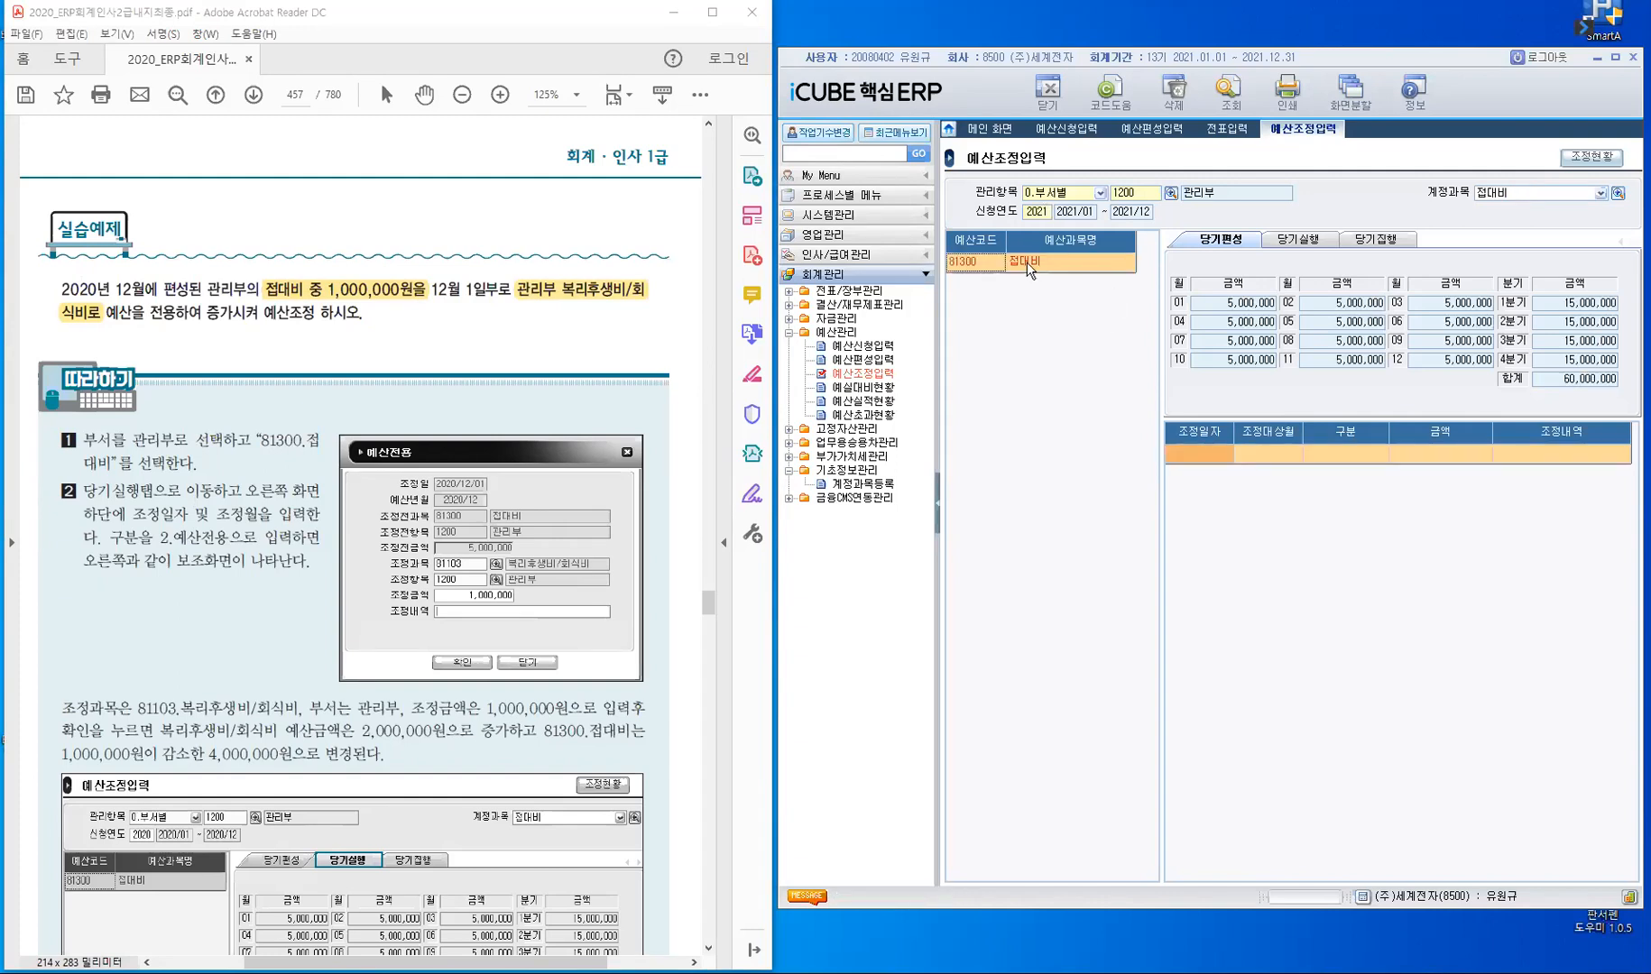
pyautogui.click(1204, 242)
pyautogui.click(1384, 242)
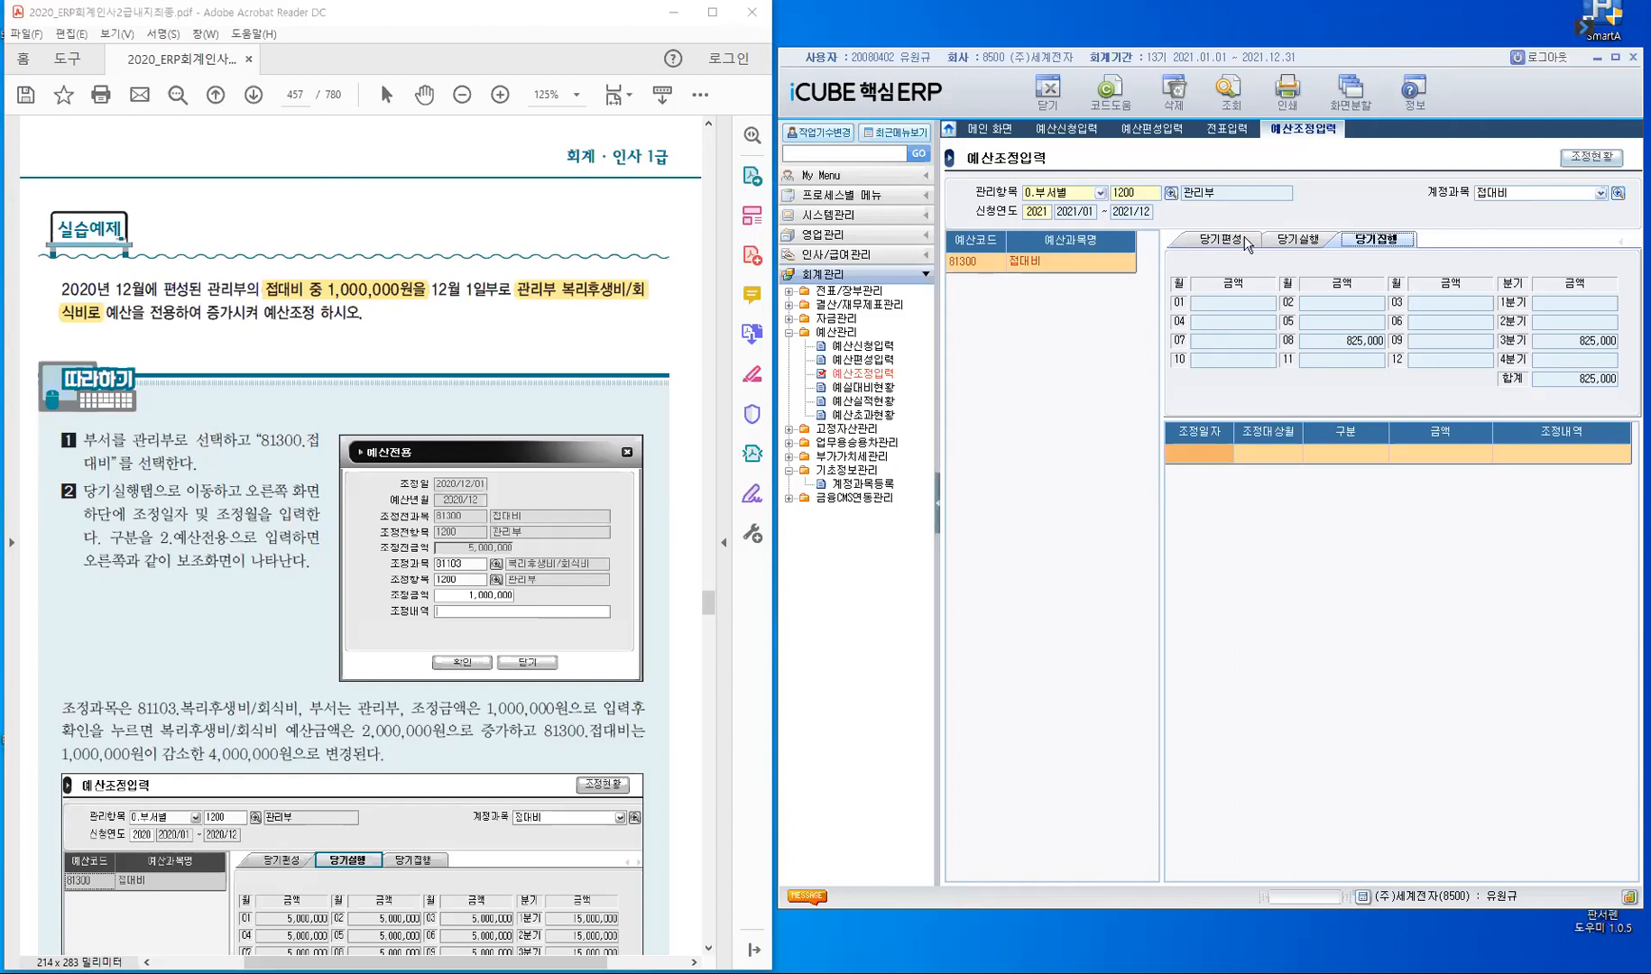
# - Query 관리부's budget for account 81101, then for 81100 복리후생비
pyautogui.click(1516, 191)
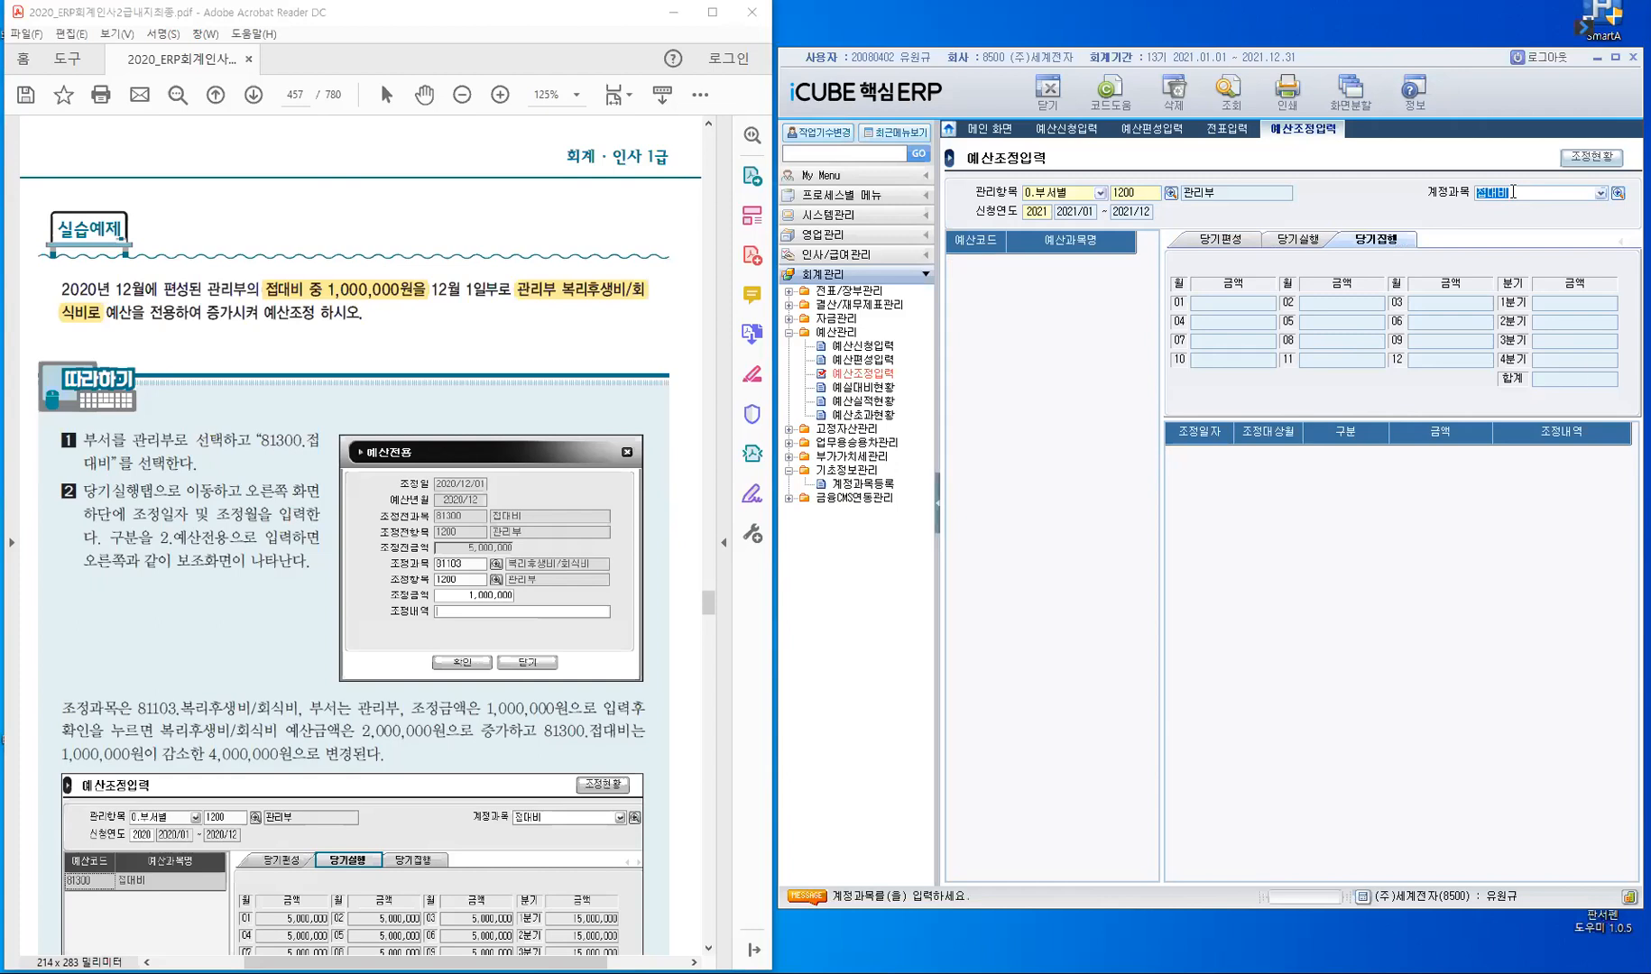
pyautogui.write('81101')
pyautogui.press('Return')
pyautogui.press('Return')
pyautogui.write('81100')
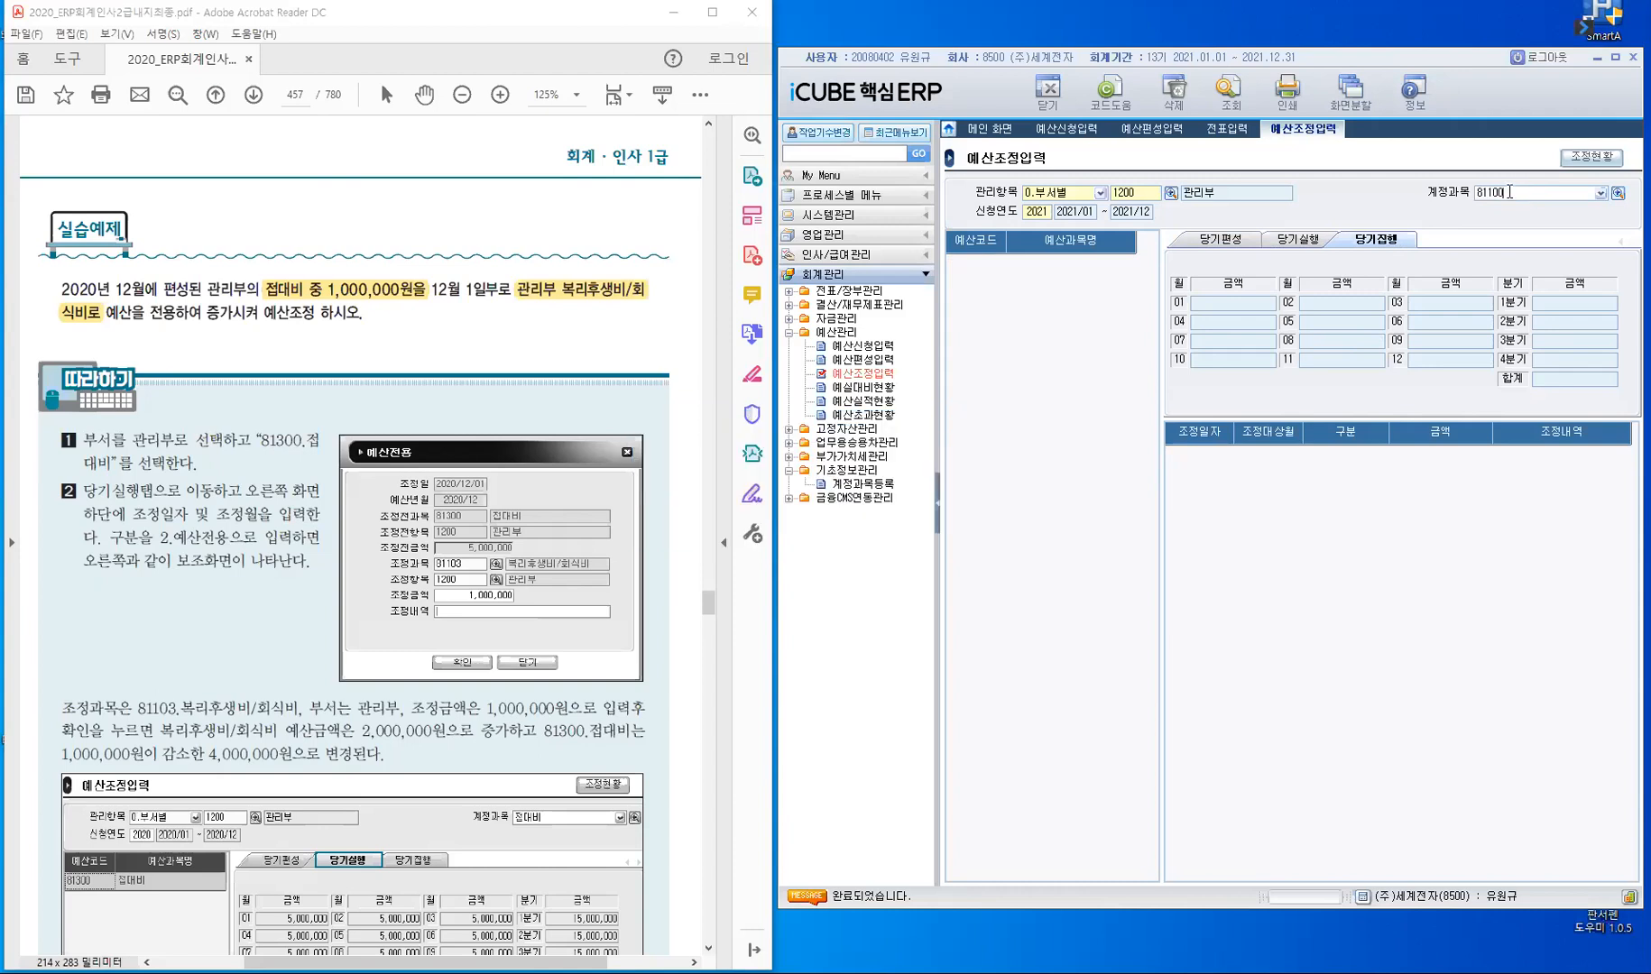
pyautogui.press('Return')
pyautogui.press('Return')
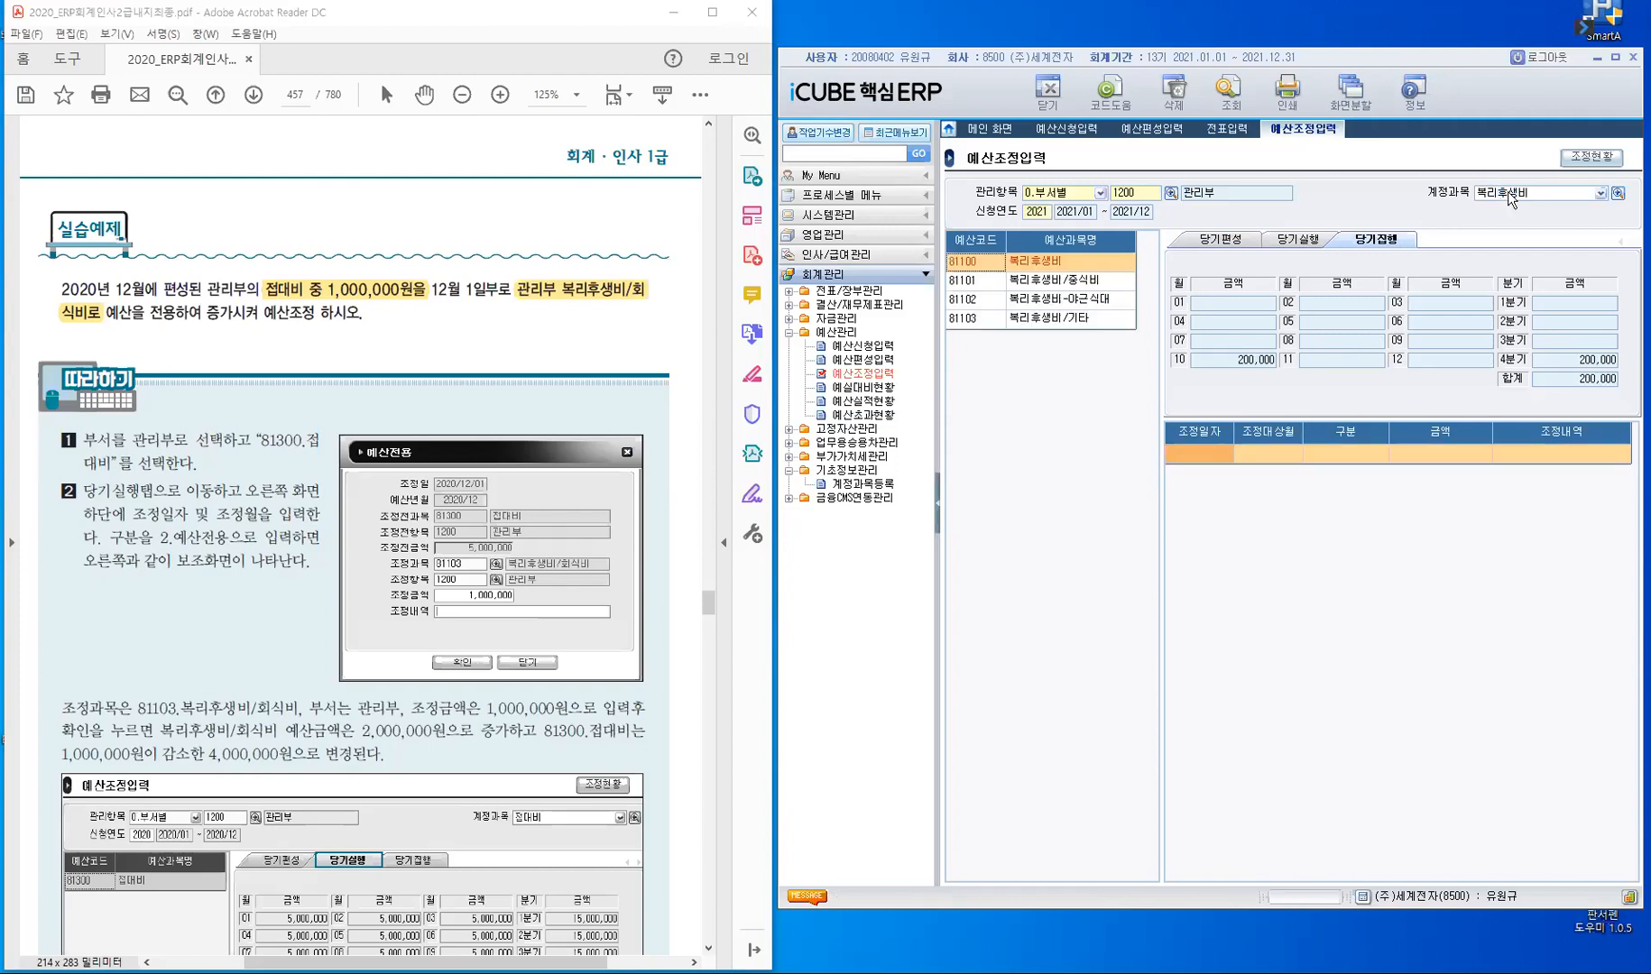
# - Select 81101 복리후생비/중식비 and compare its 당기편성, 당기실행 and 당기집행 amounts
pyautogui.click(983, 282)
pyautogui.click(1219, 239)
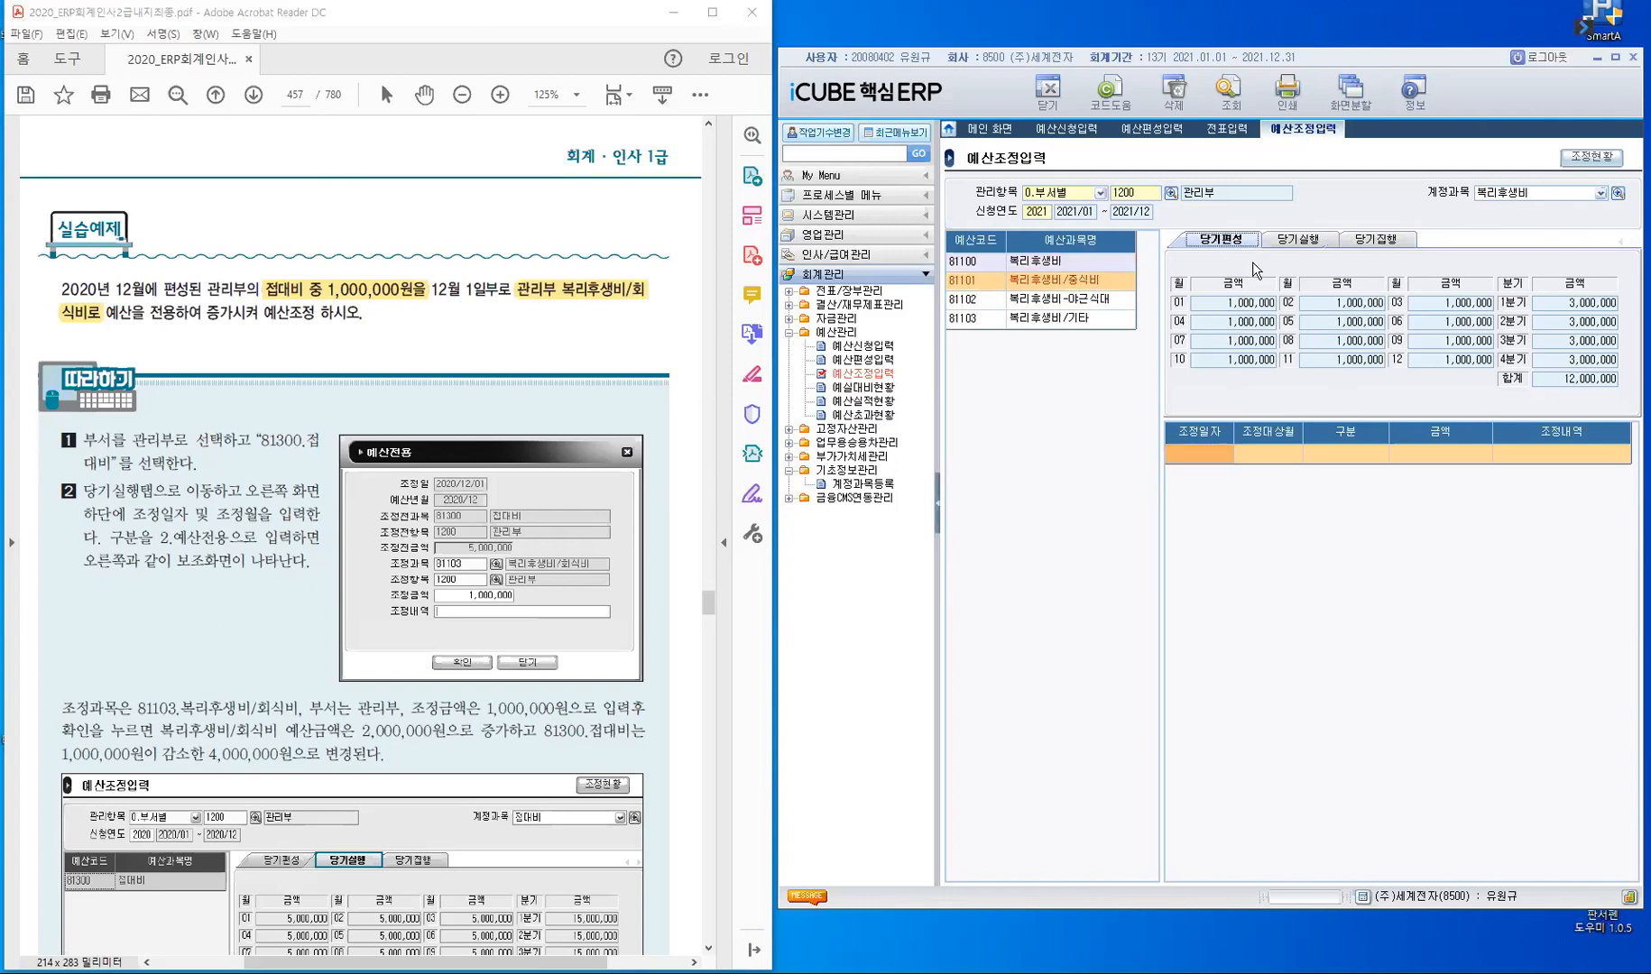
pyautogui.click(1302, 246)
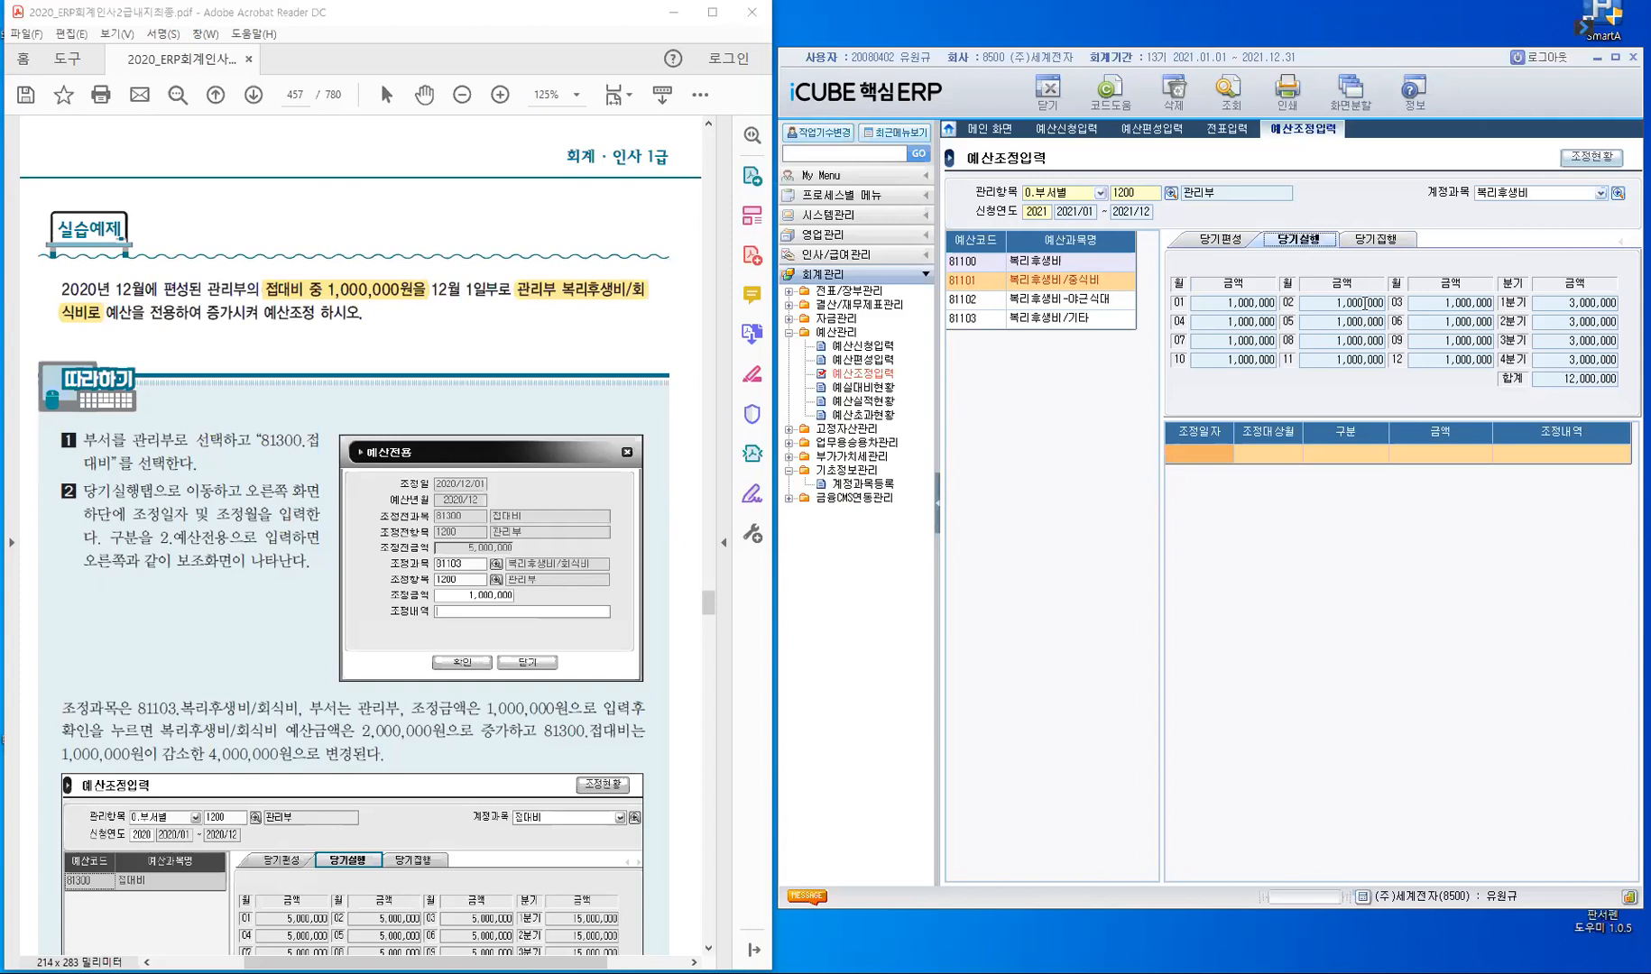
pyautogui.click(1391, 241)
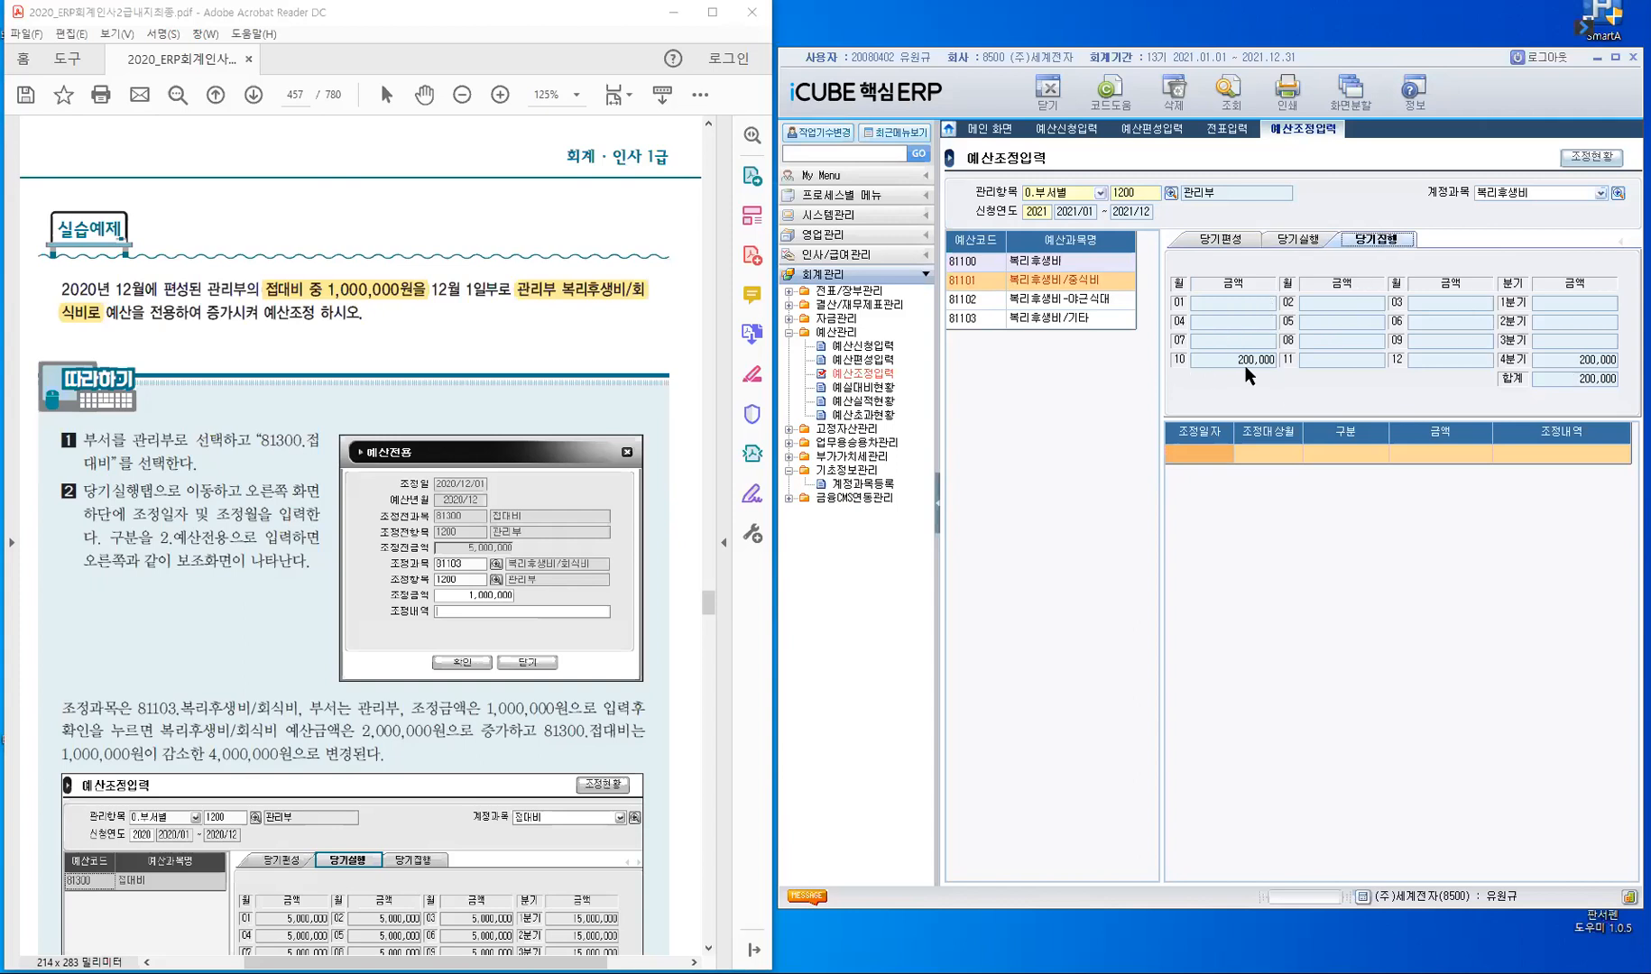
pyautogui.click(1247, 367)
# - Query 접대비 as the 계정과목 again and show its 당기실행 budget
pyautogui.click(1545, 192)
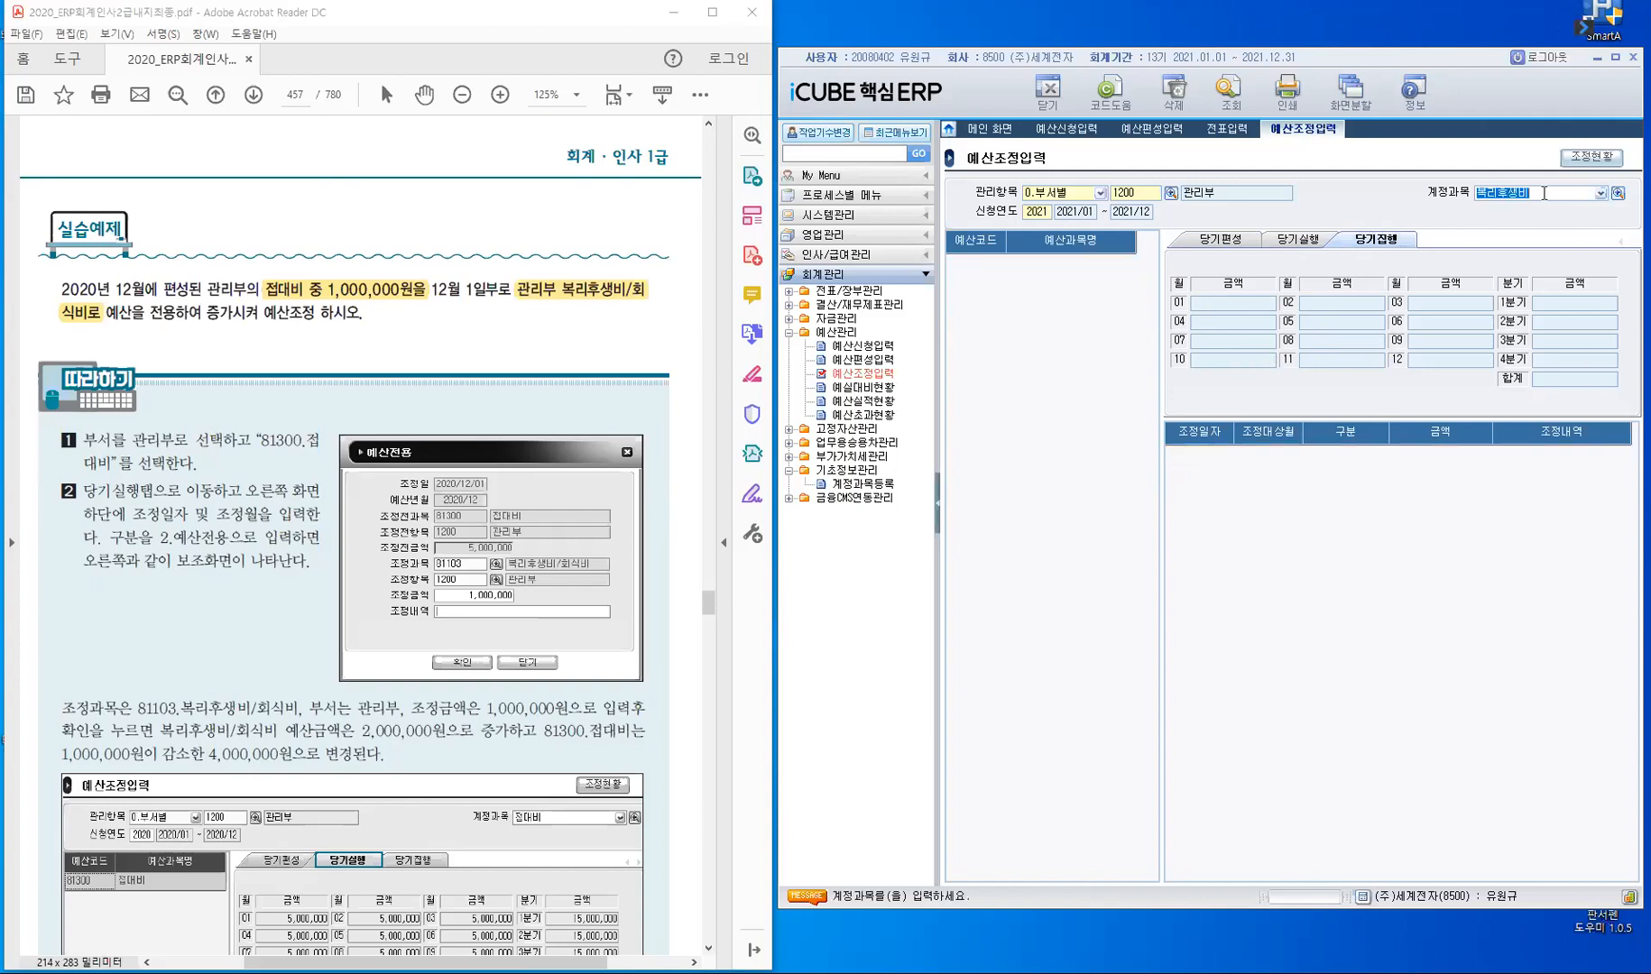
pyautogui.write('접대비')
pyautogui.press('Return')
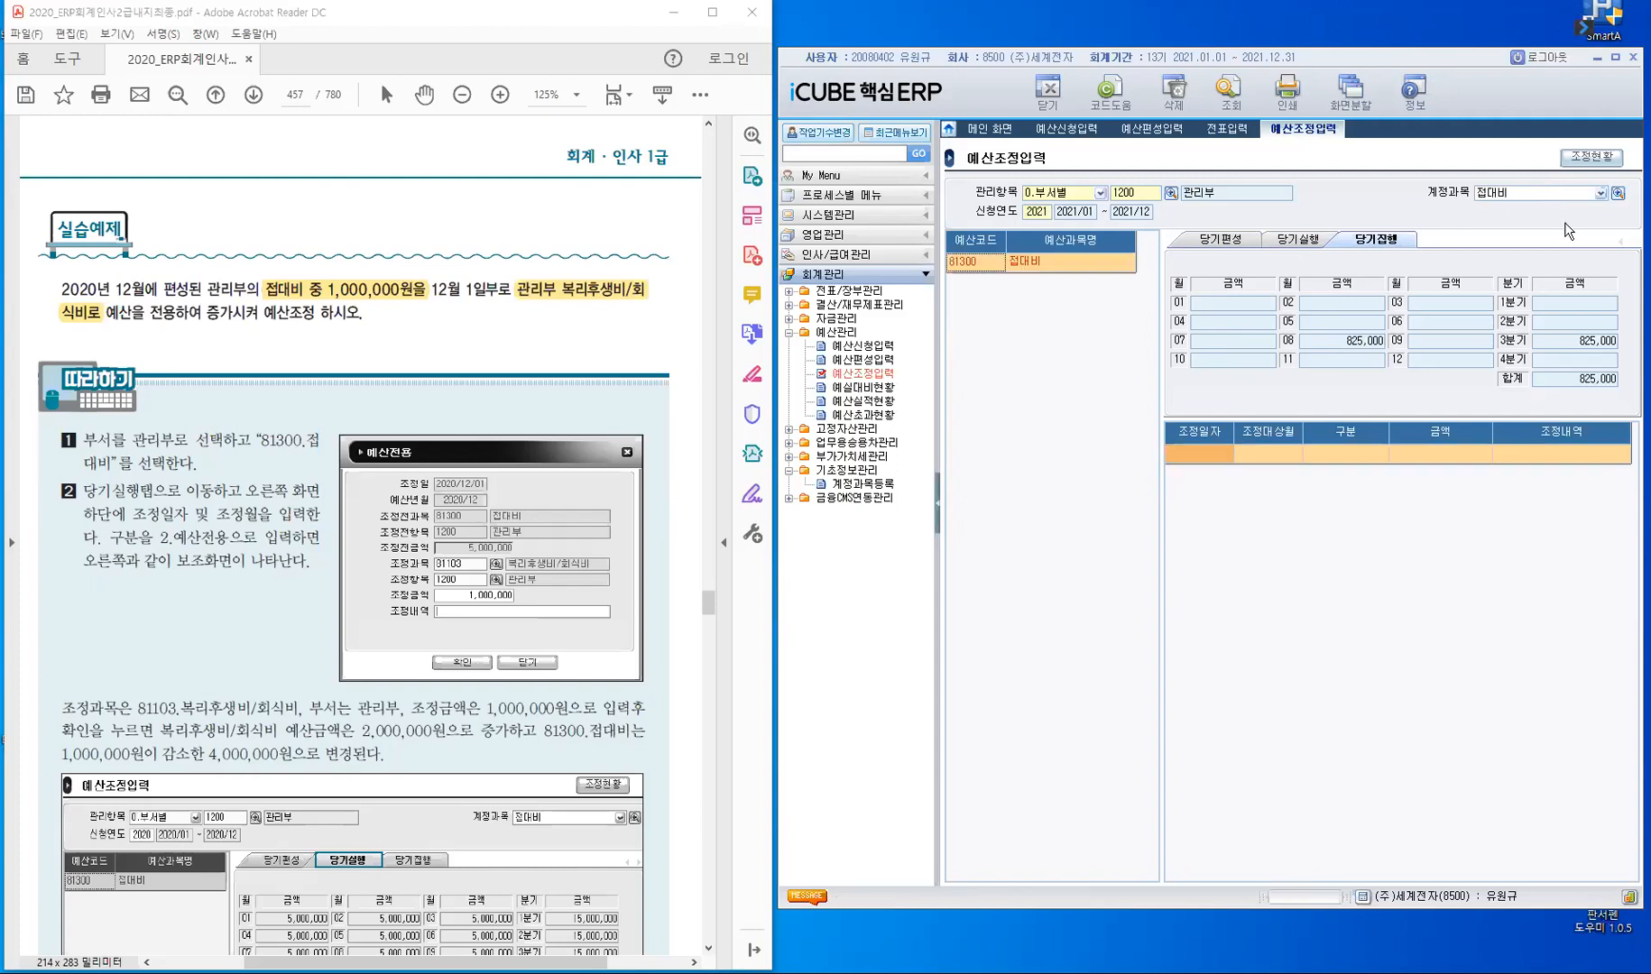
pyautogui.click(1290, 237)
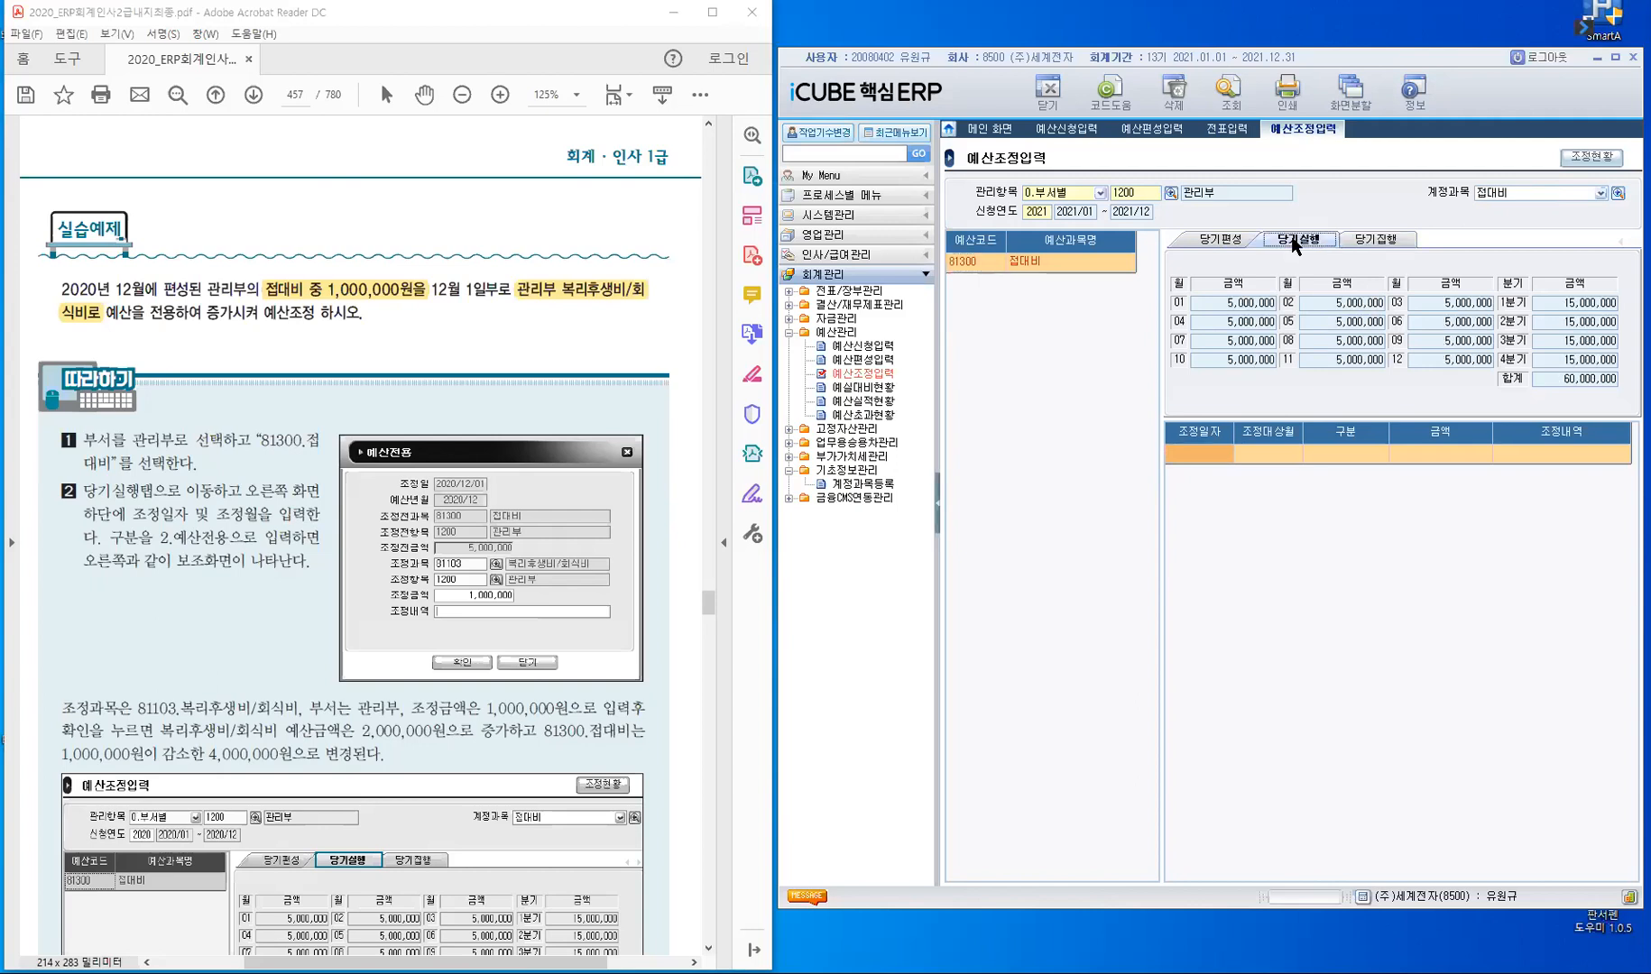
pyautogui.click(1232, 241)
pyautogui.click(1310, 245)
# - Start an adjustment line for 접대비 with 조정일자 2021/12/01, 조정대상월 2021/12 and 구분 2.예산전용
pyautogui.click(1213, 453)
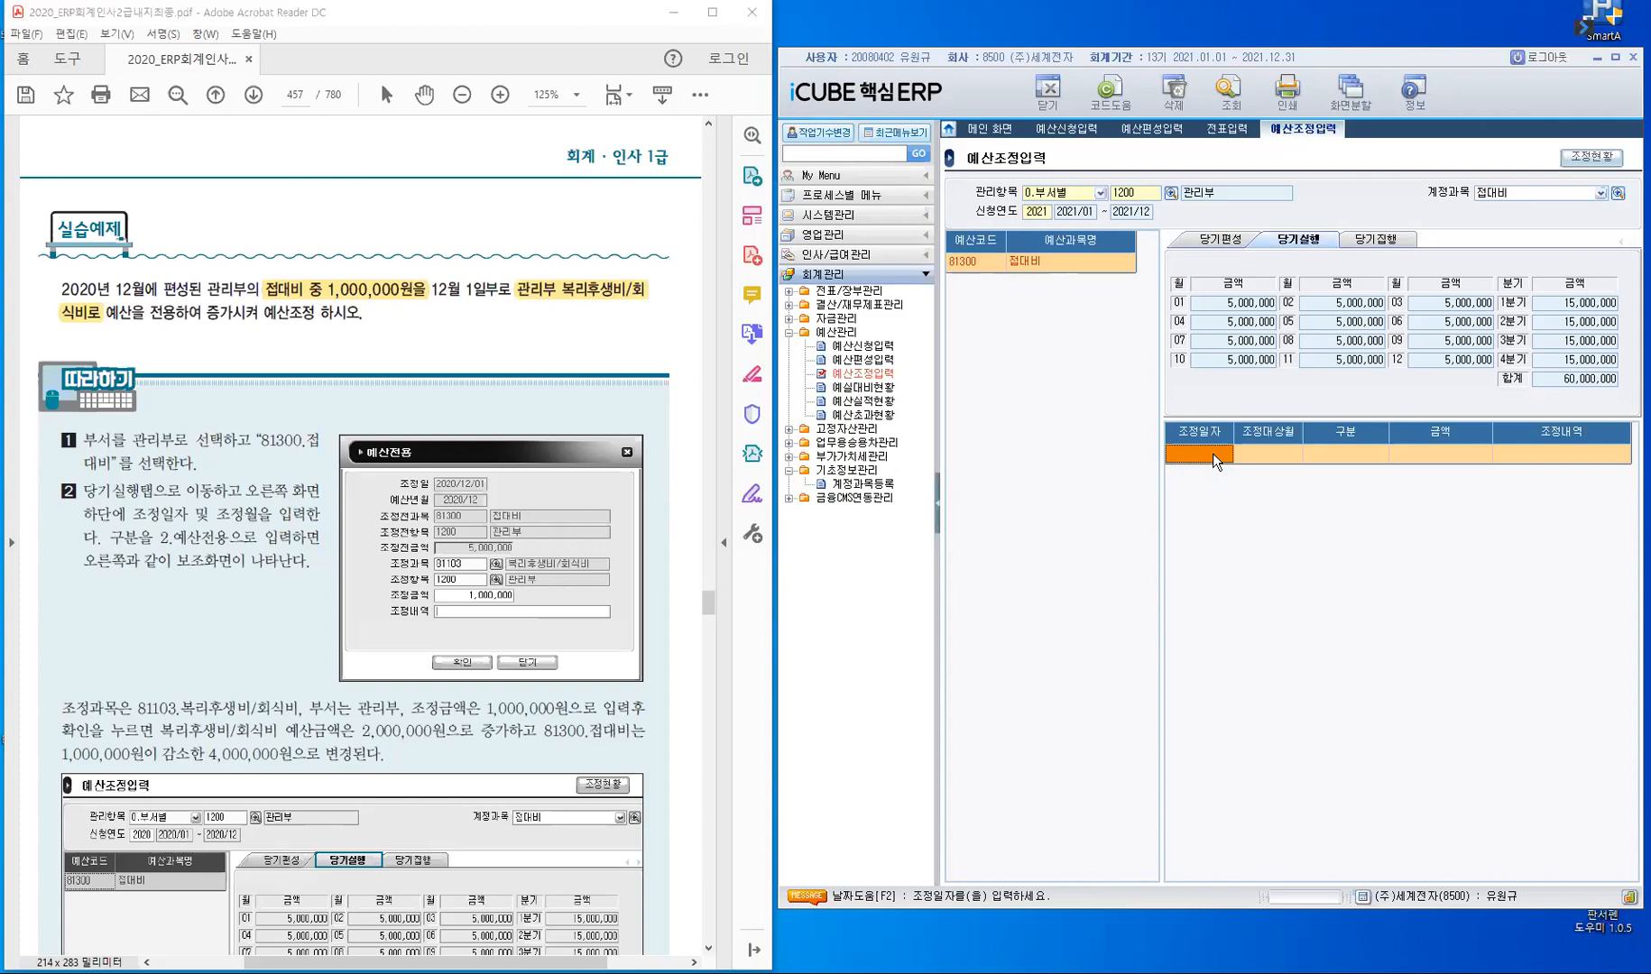
pyautogui.click(1212, 453)
pyautogui.write('2021/12/01')
pyautogui.press('Return')
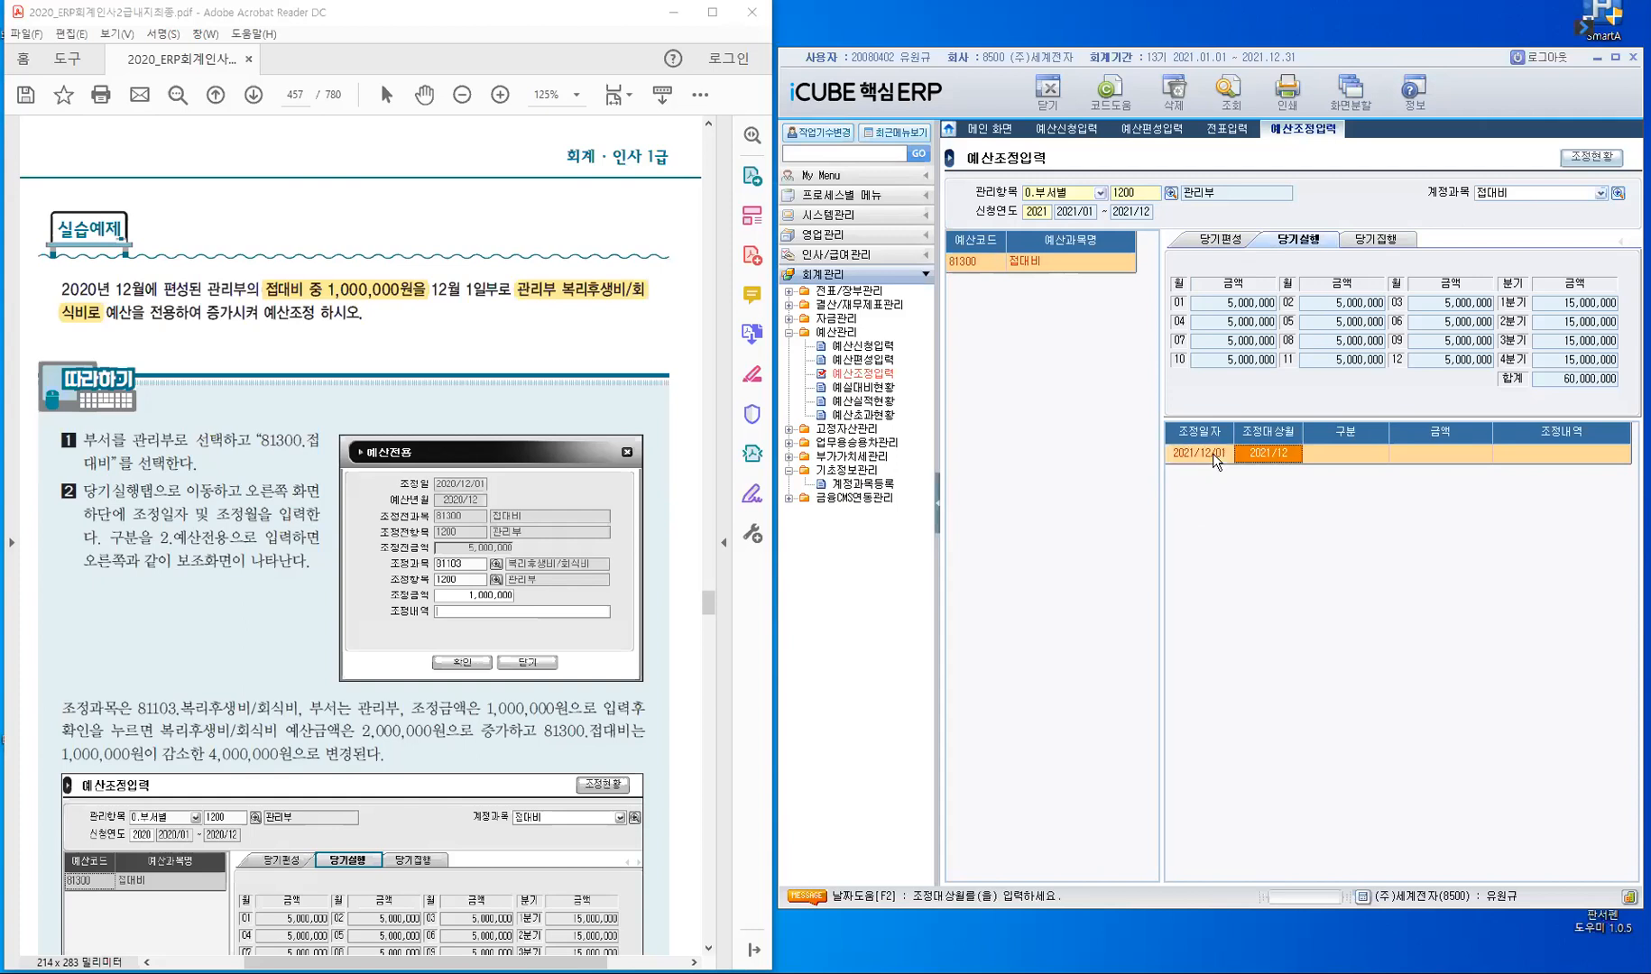
pyautogui.press('Return')
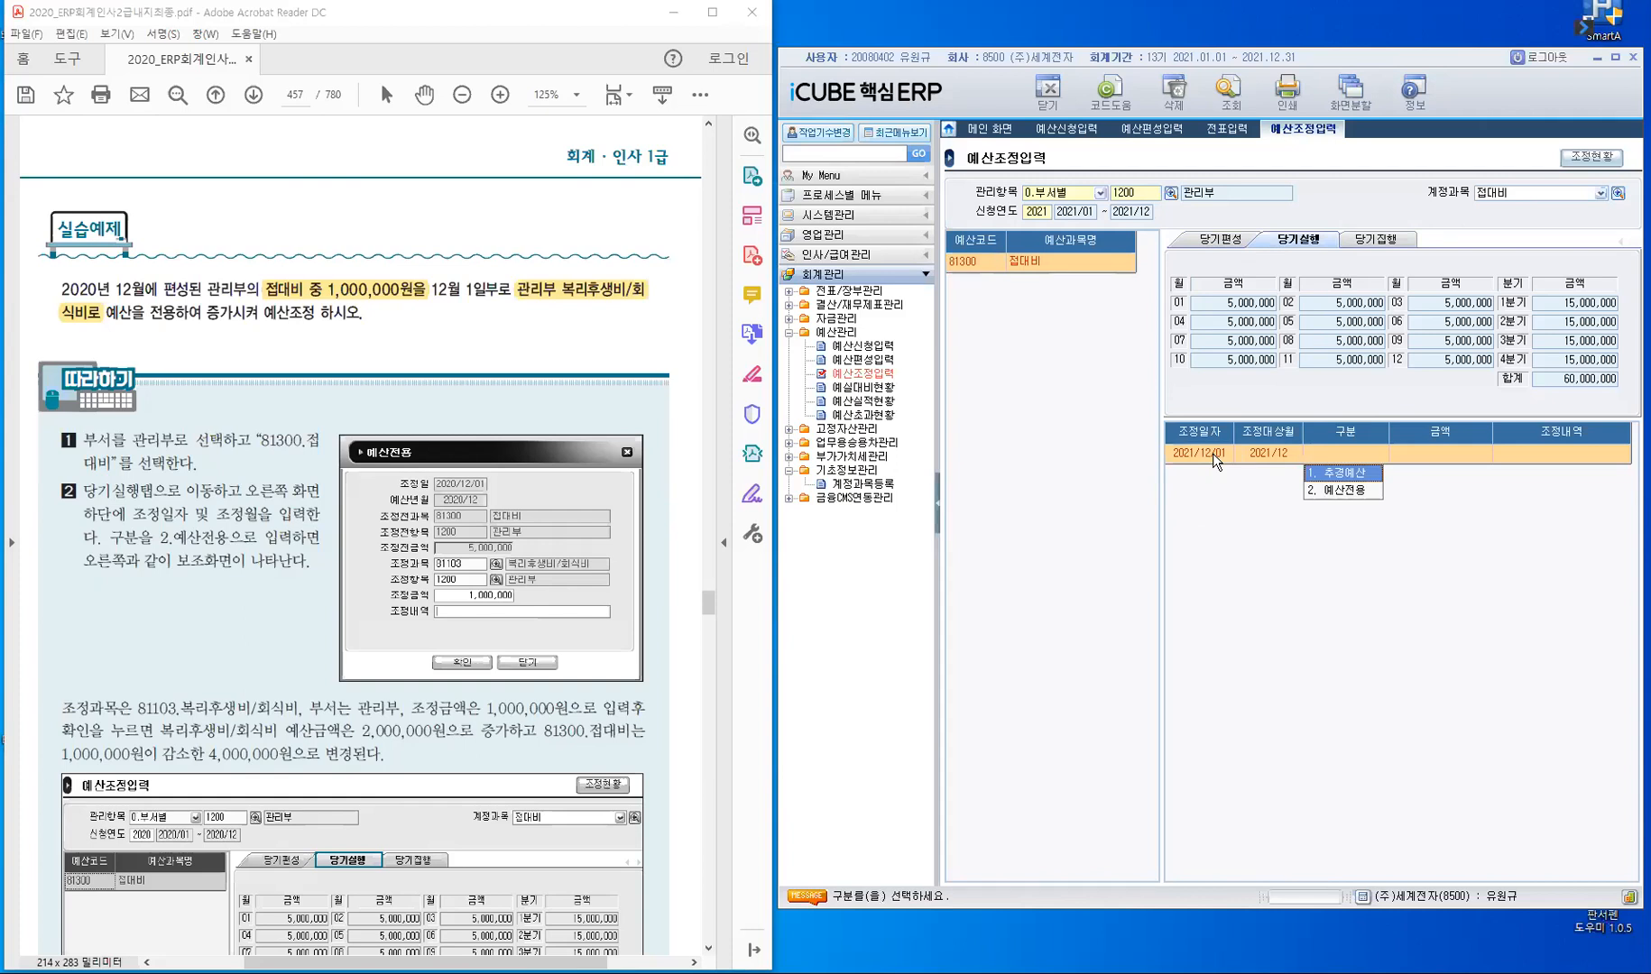
pyautogui.click(1343, 491)
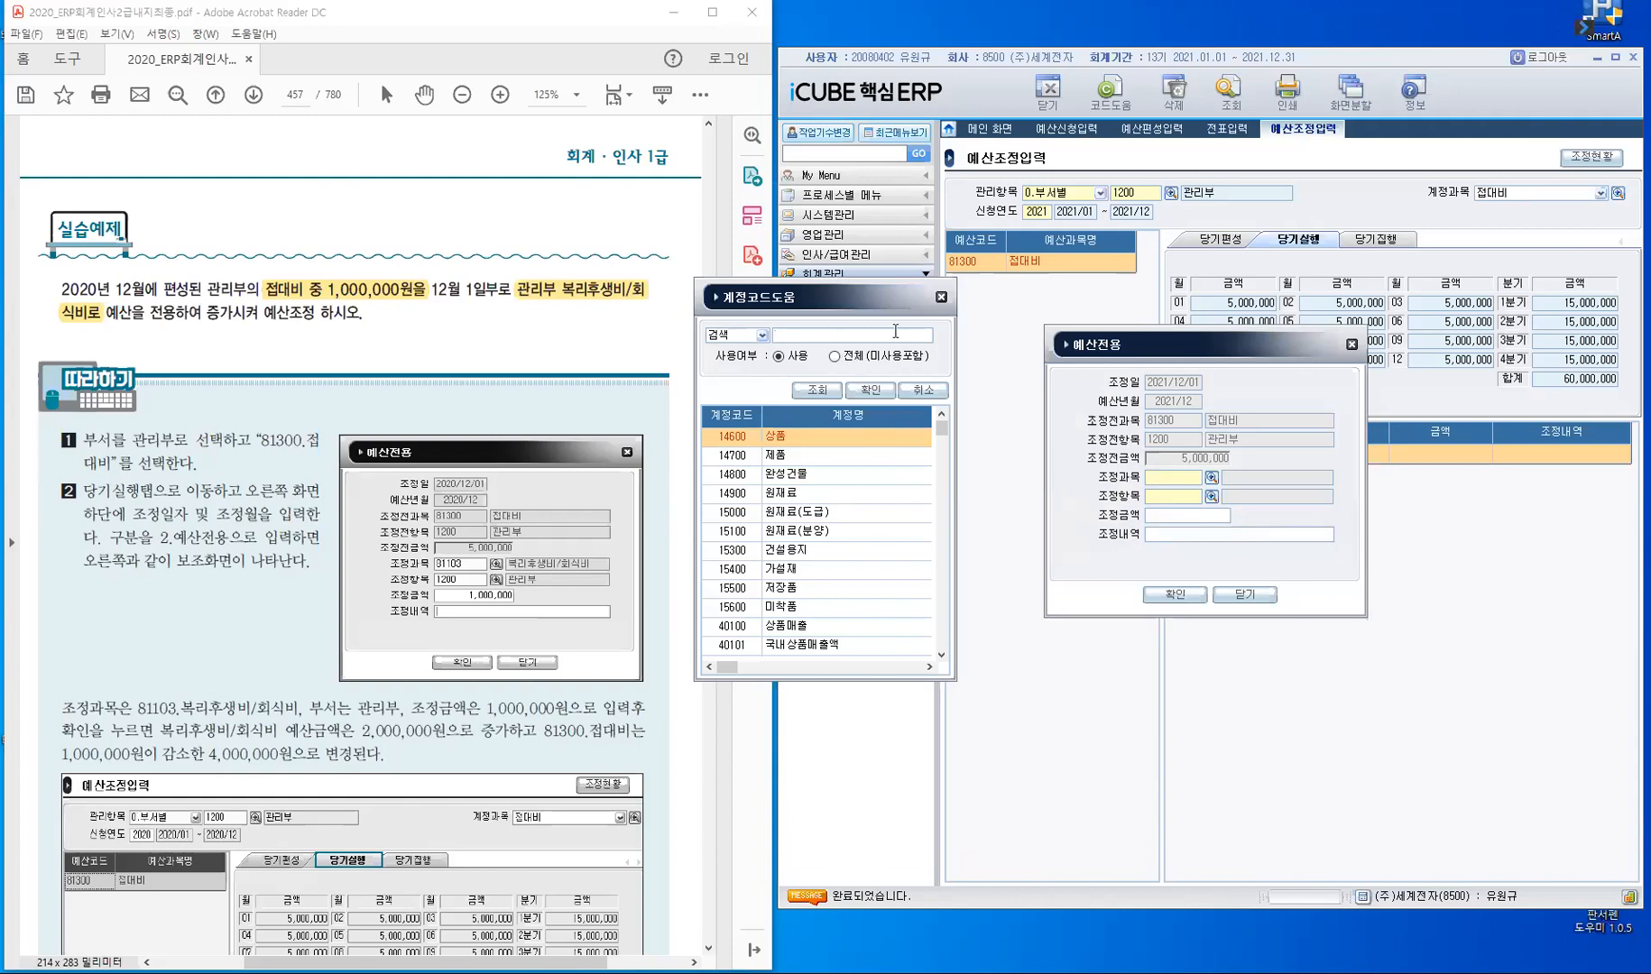
# - Set the 예산전용 조정과목 to 81101 복리후생비/중식비 and the 조정항목 to 1200 관리부
pyautogui.write('복')
pyautogui.write('리')
pyautogui.press('Return')
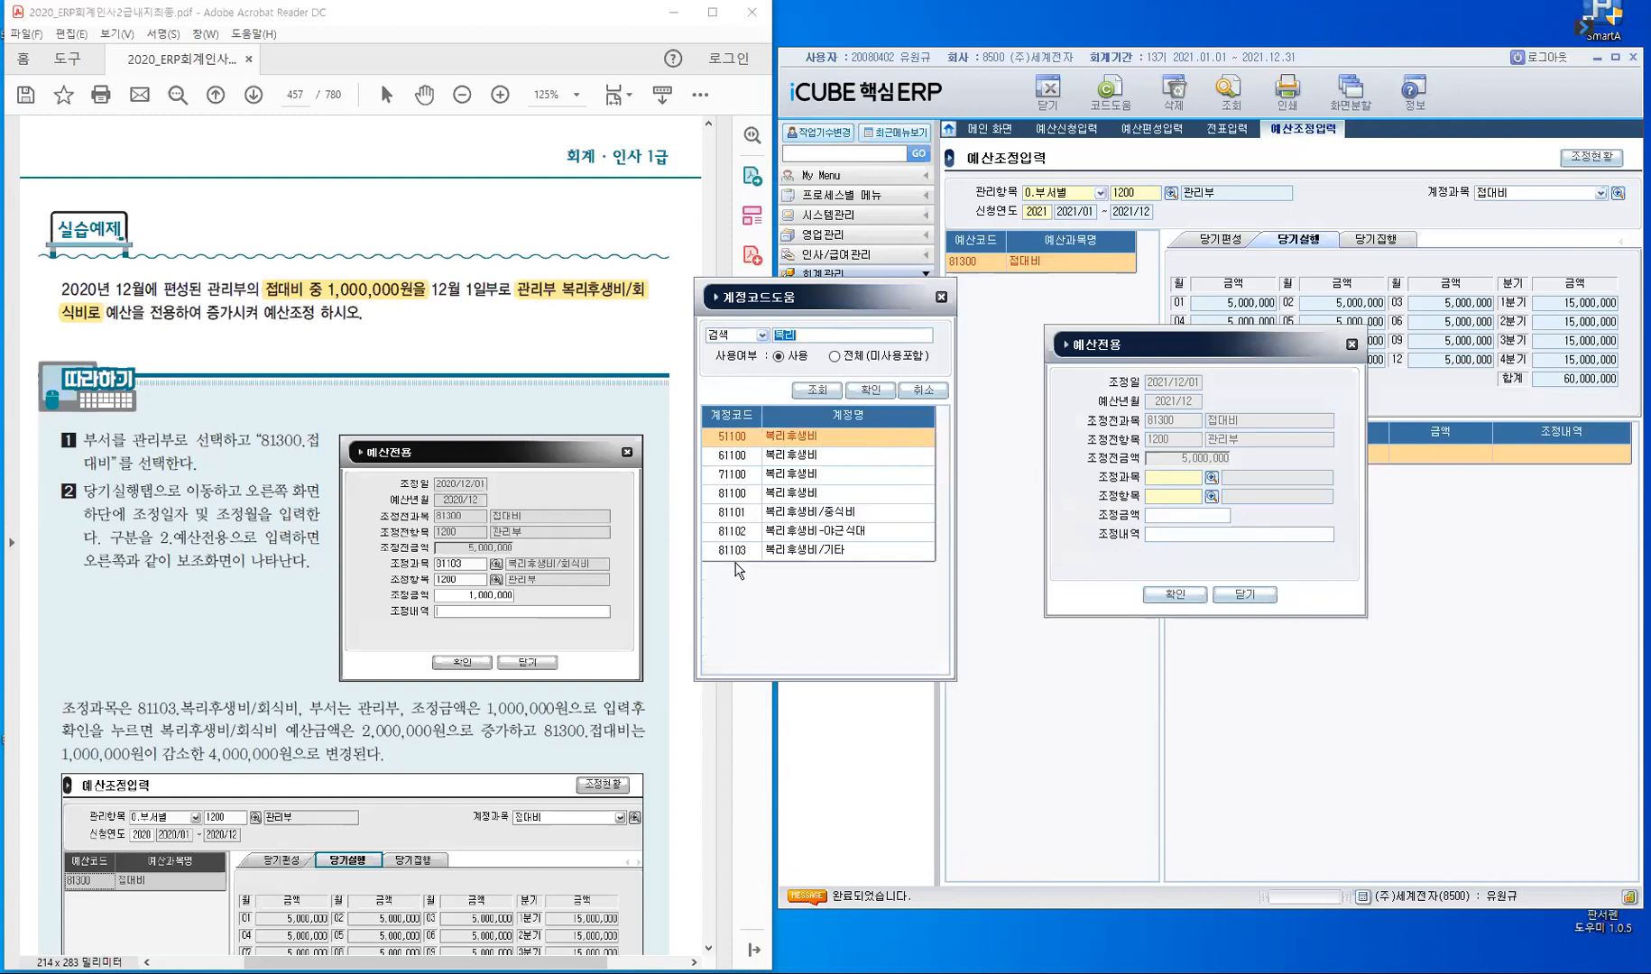
pyautogui.click(743, 514)
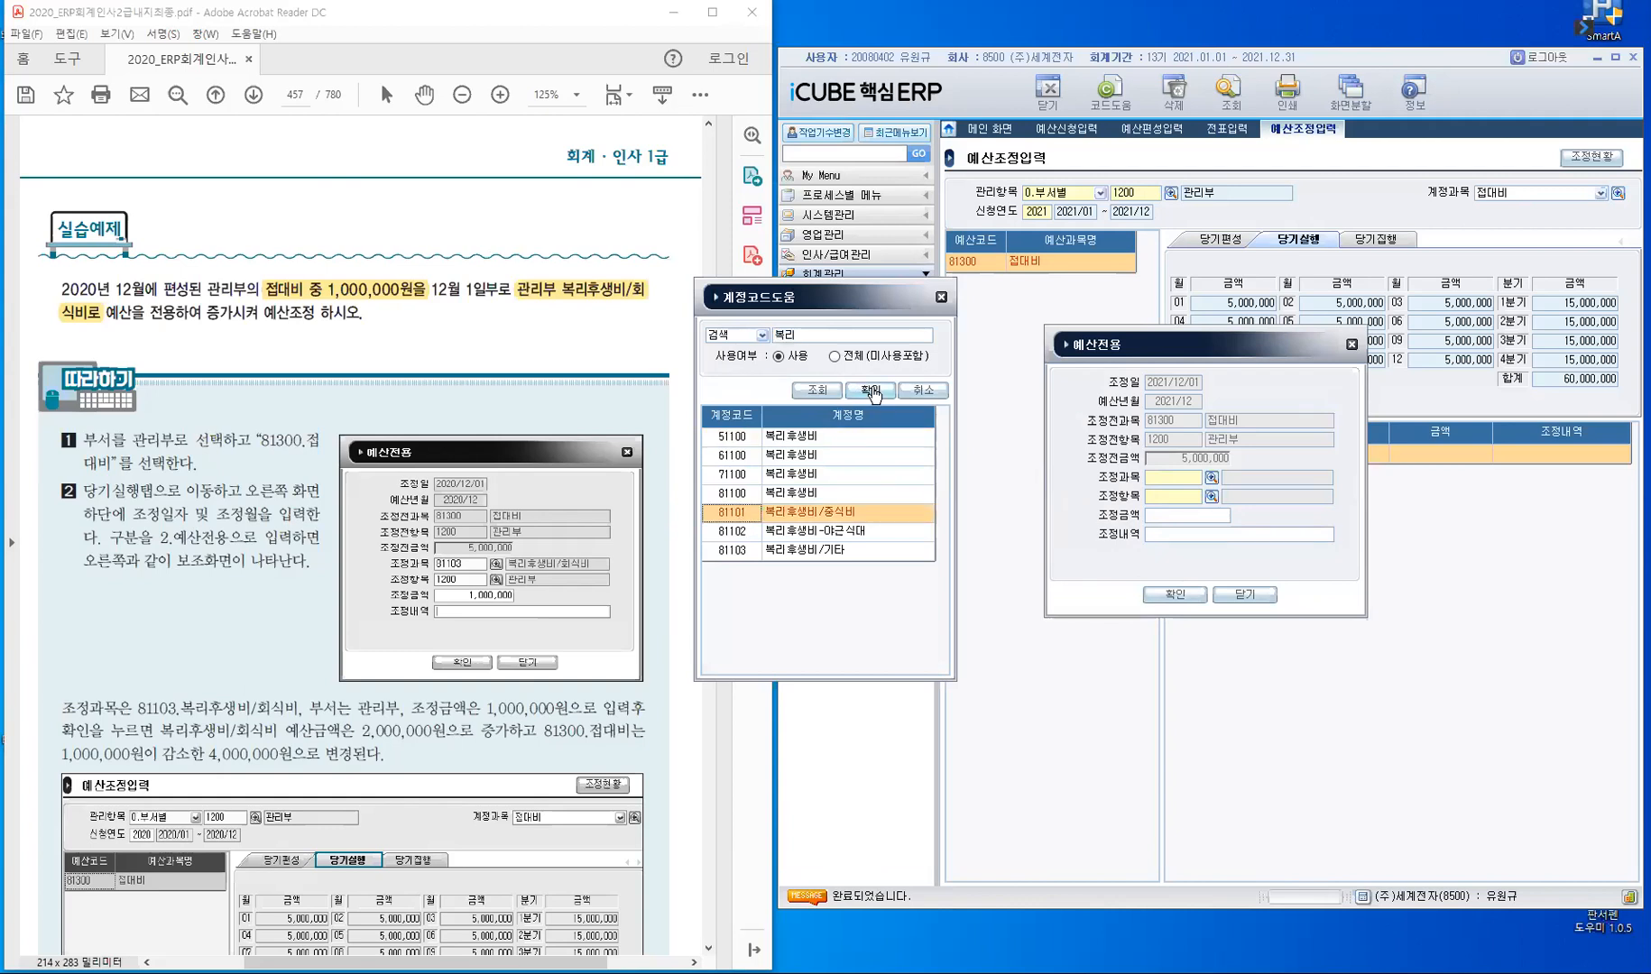
pyautogui.doubleClick(1181, 501)
pyautogui.click(734, 456)
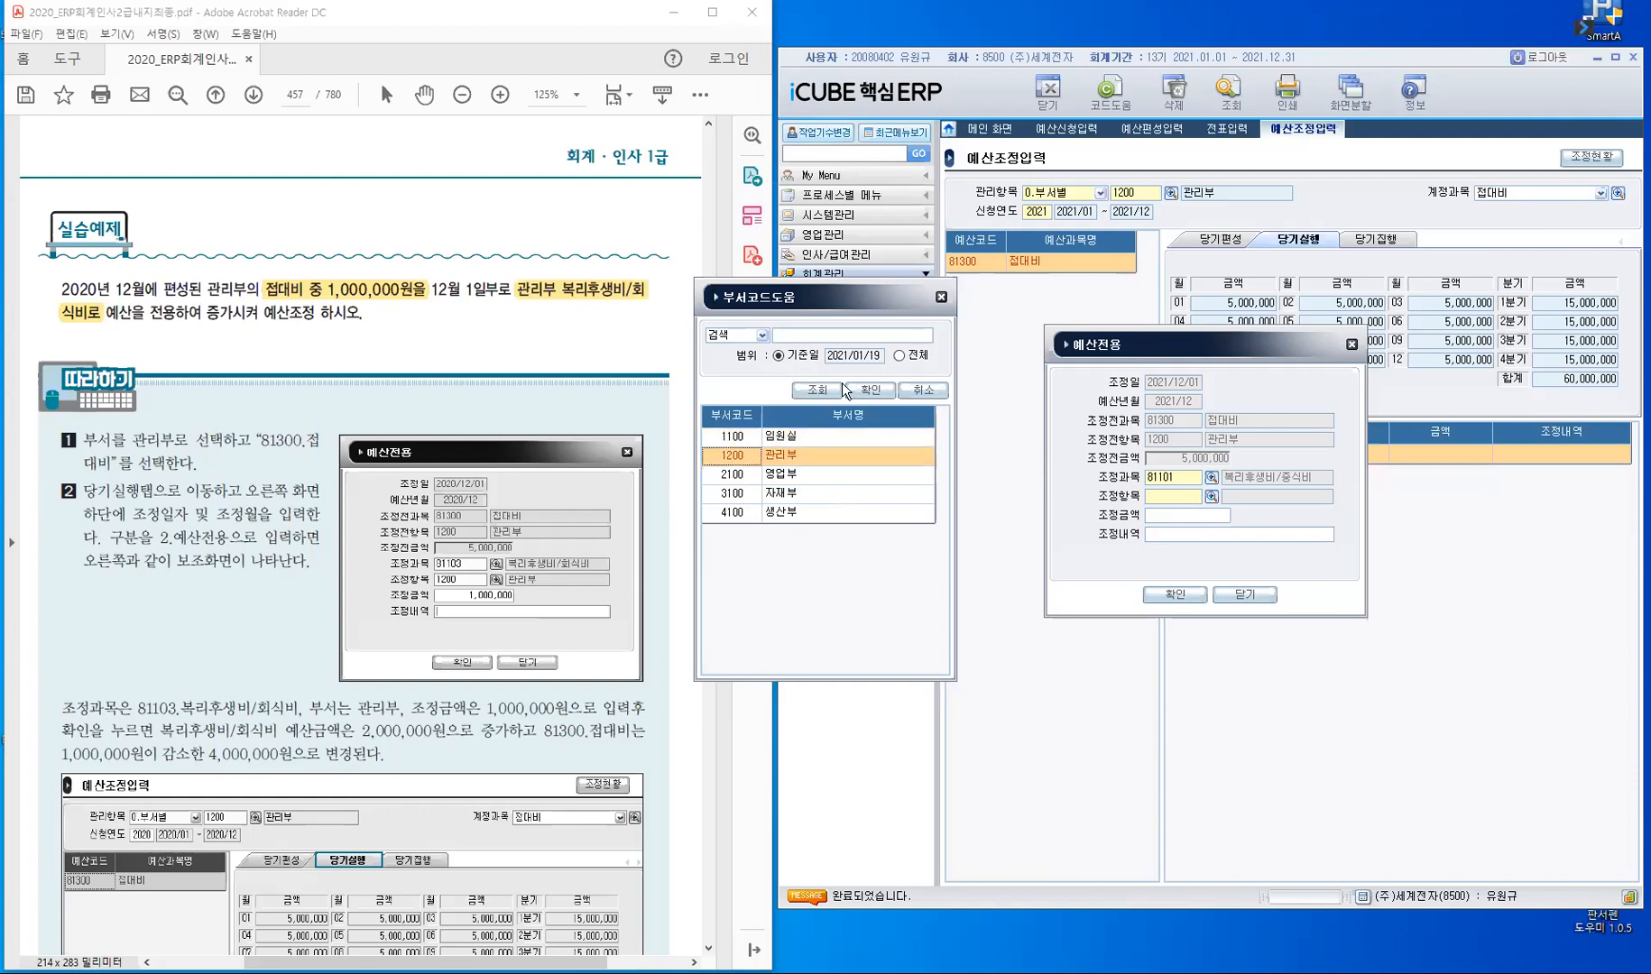
pyautogui.click(870, 390)
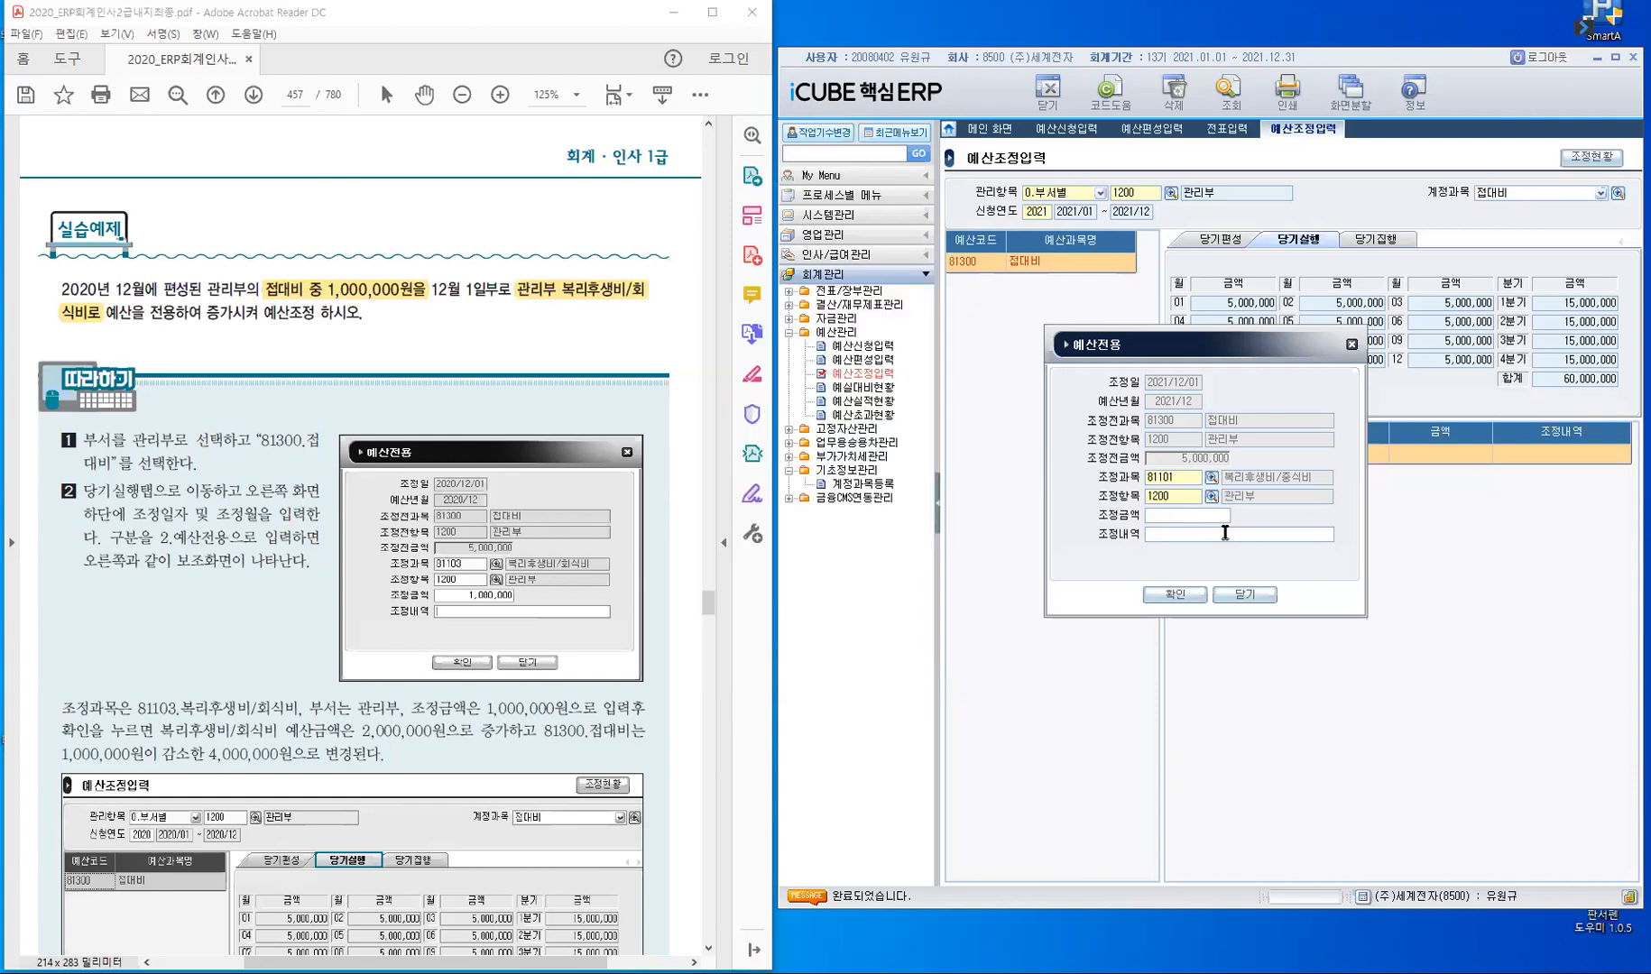
# - Enter a 조정금액 of 1,000,000 for the transfer and save the adjustment line with 조정내역 left blank
pyautogui.write('1000000')
pyautogui.press('Return')
pyautogui.click(1176, 597)
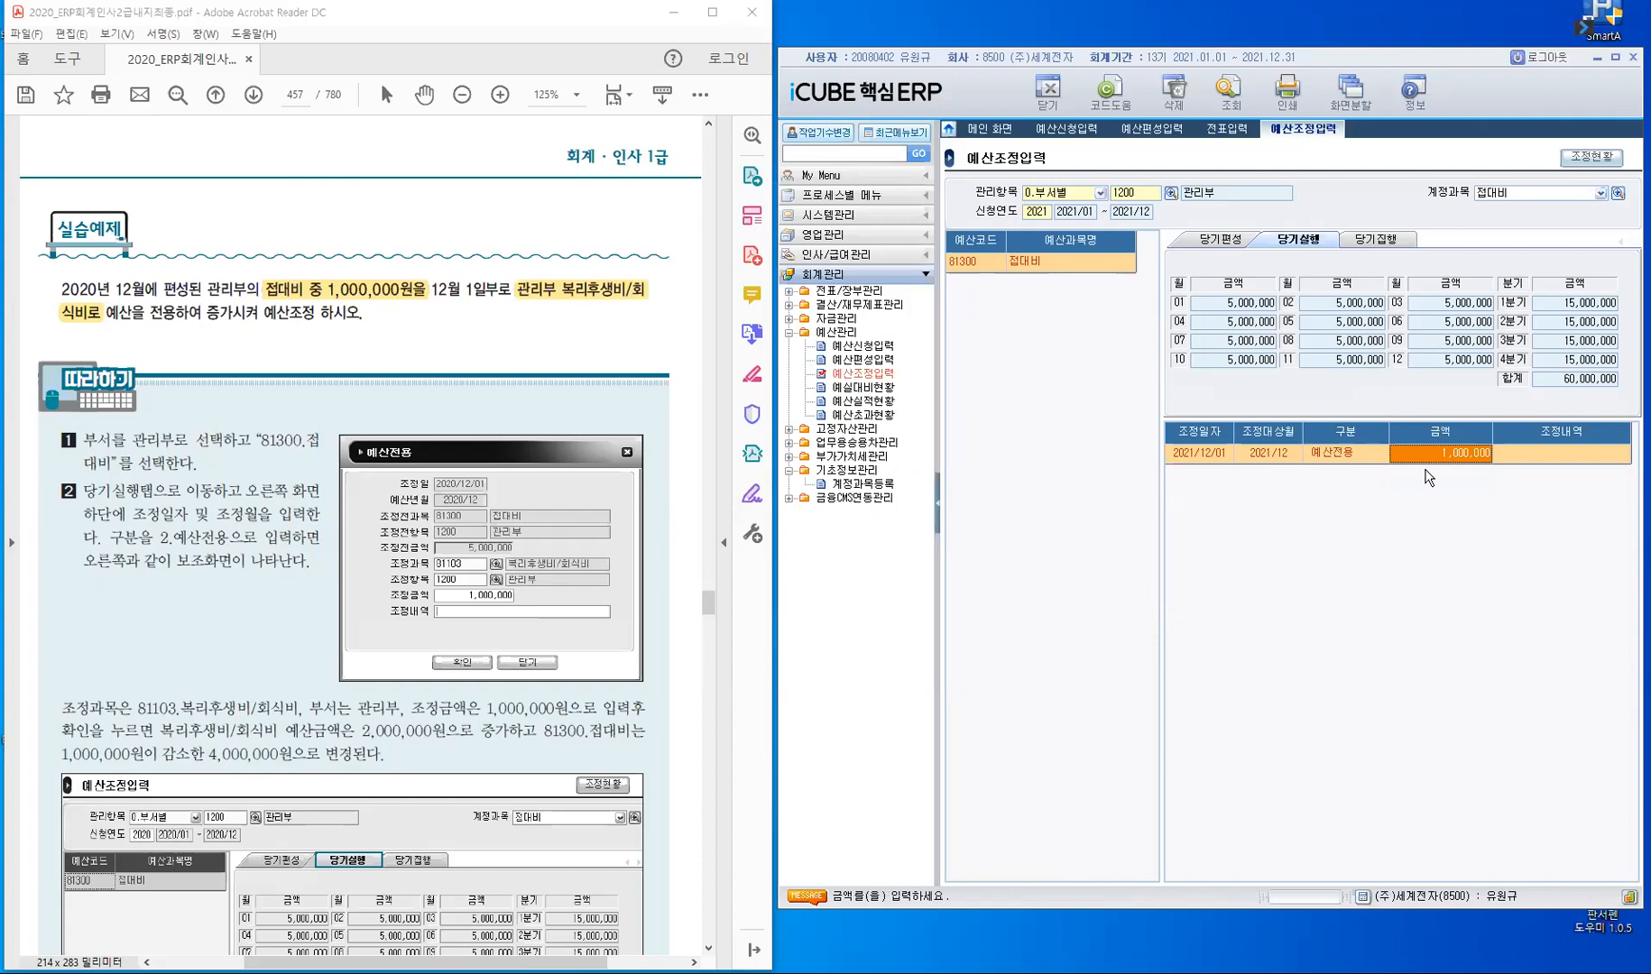
pyautogui.press('Return')
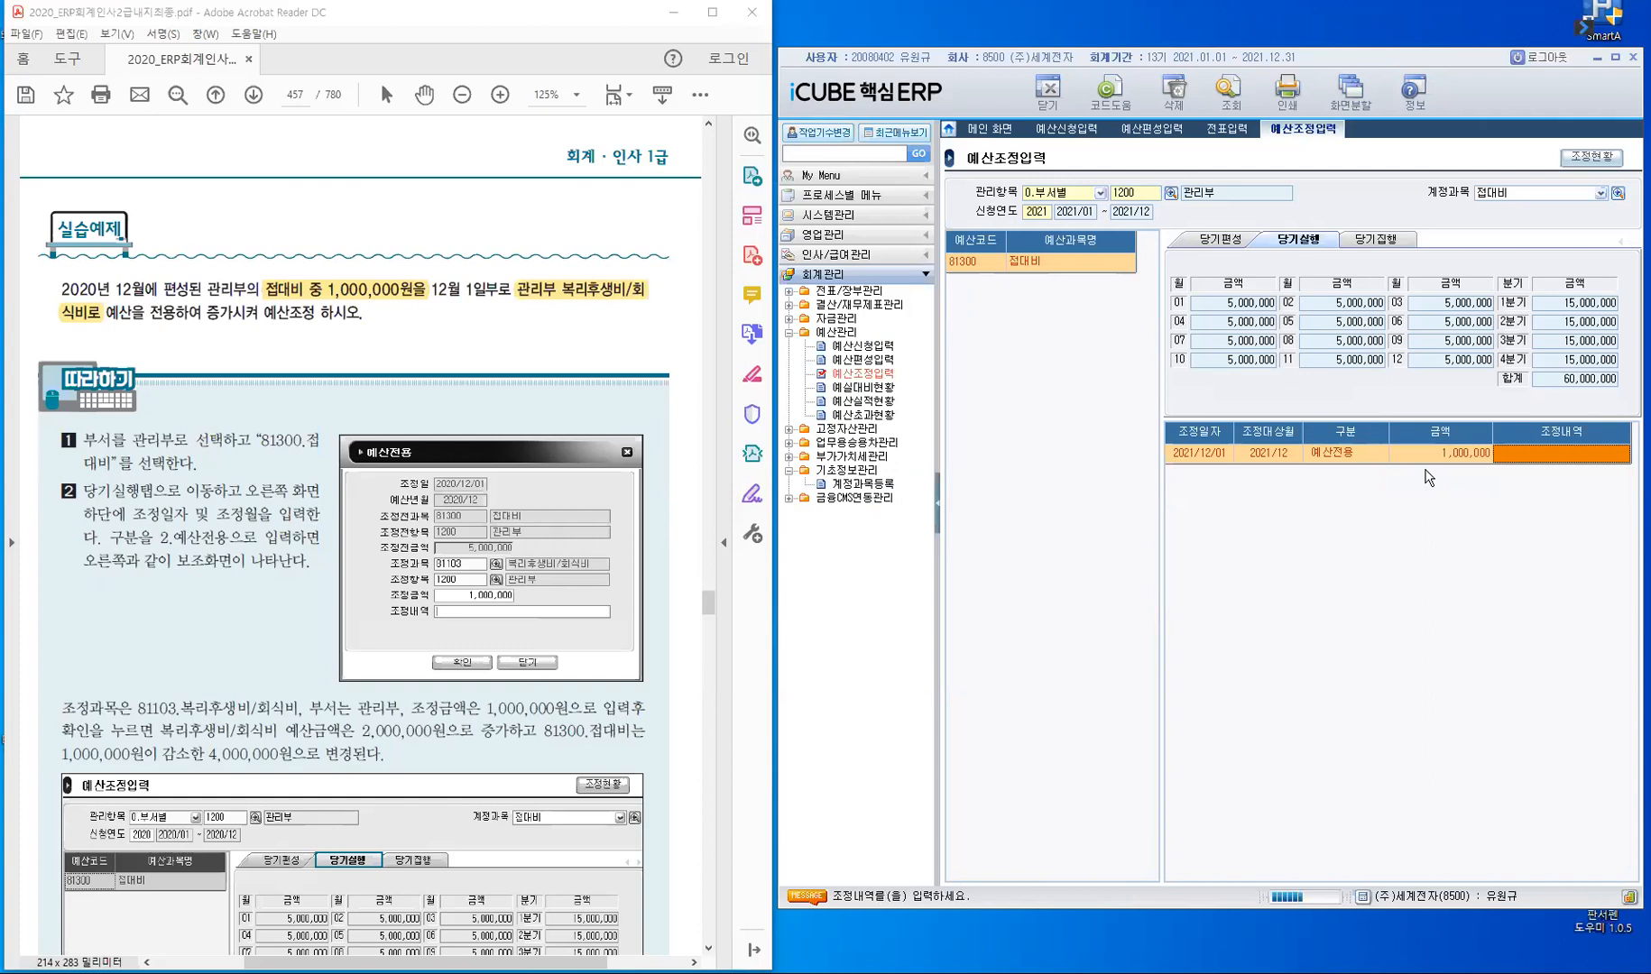
pyautogui.press('Return')
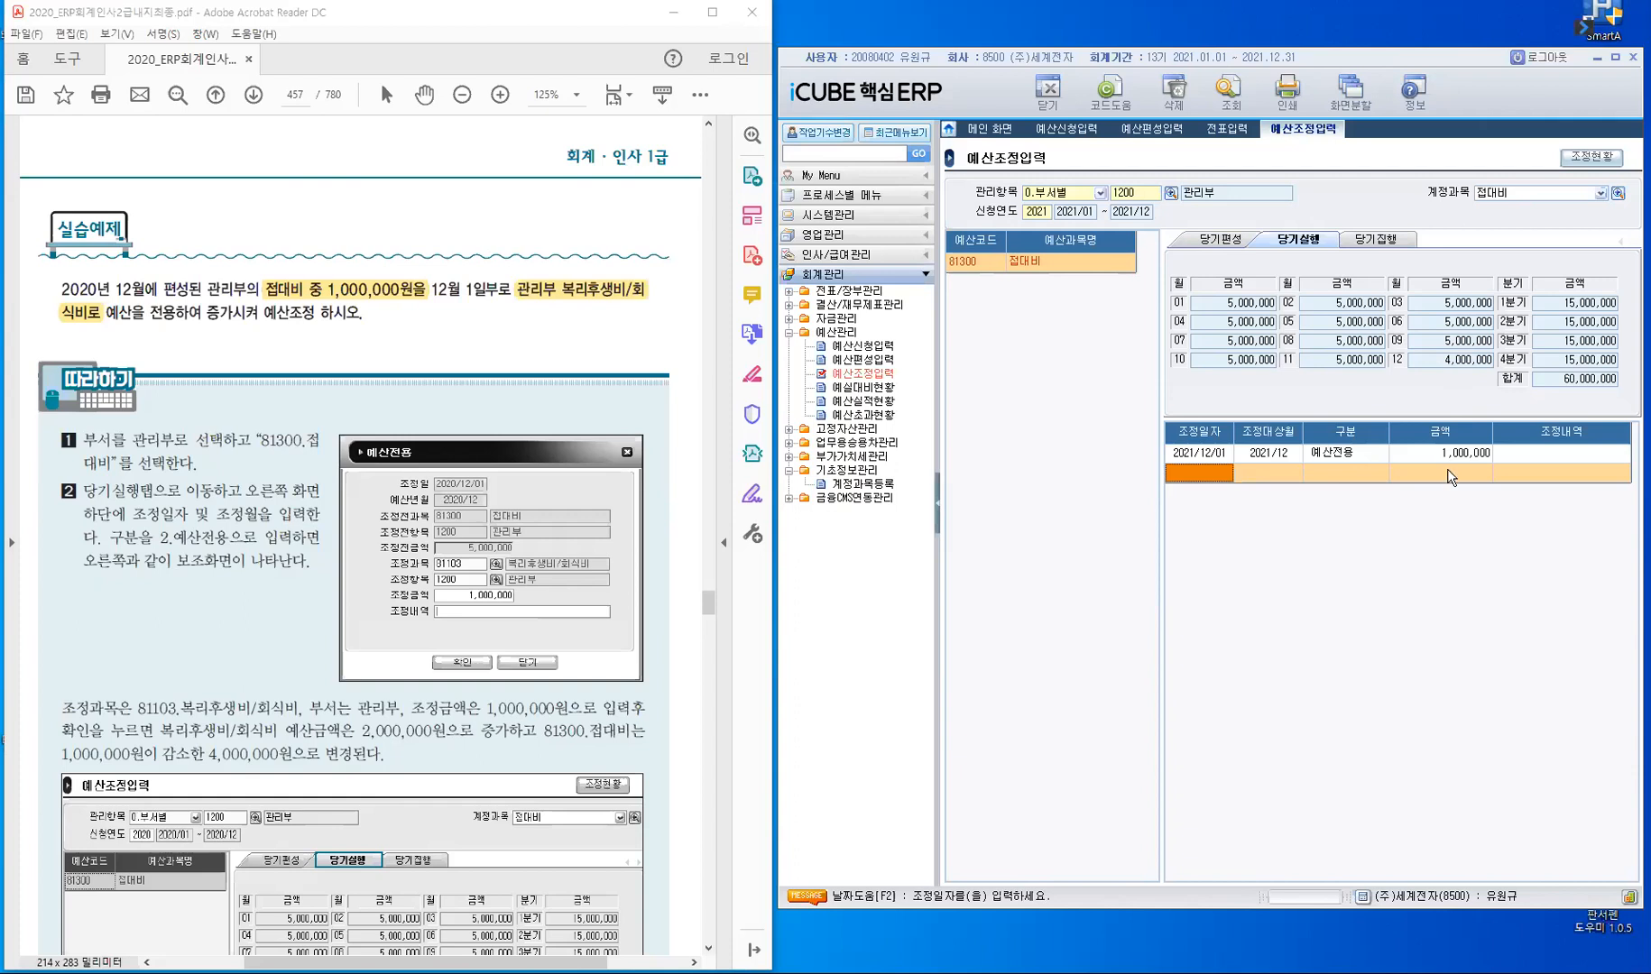
# - Query account 81100 복리후생비 and check the 당기실행 budget and adjustment line of 81101 복리후생비/중식비
pyautogui.click(1522, 195)
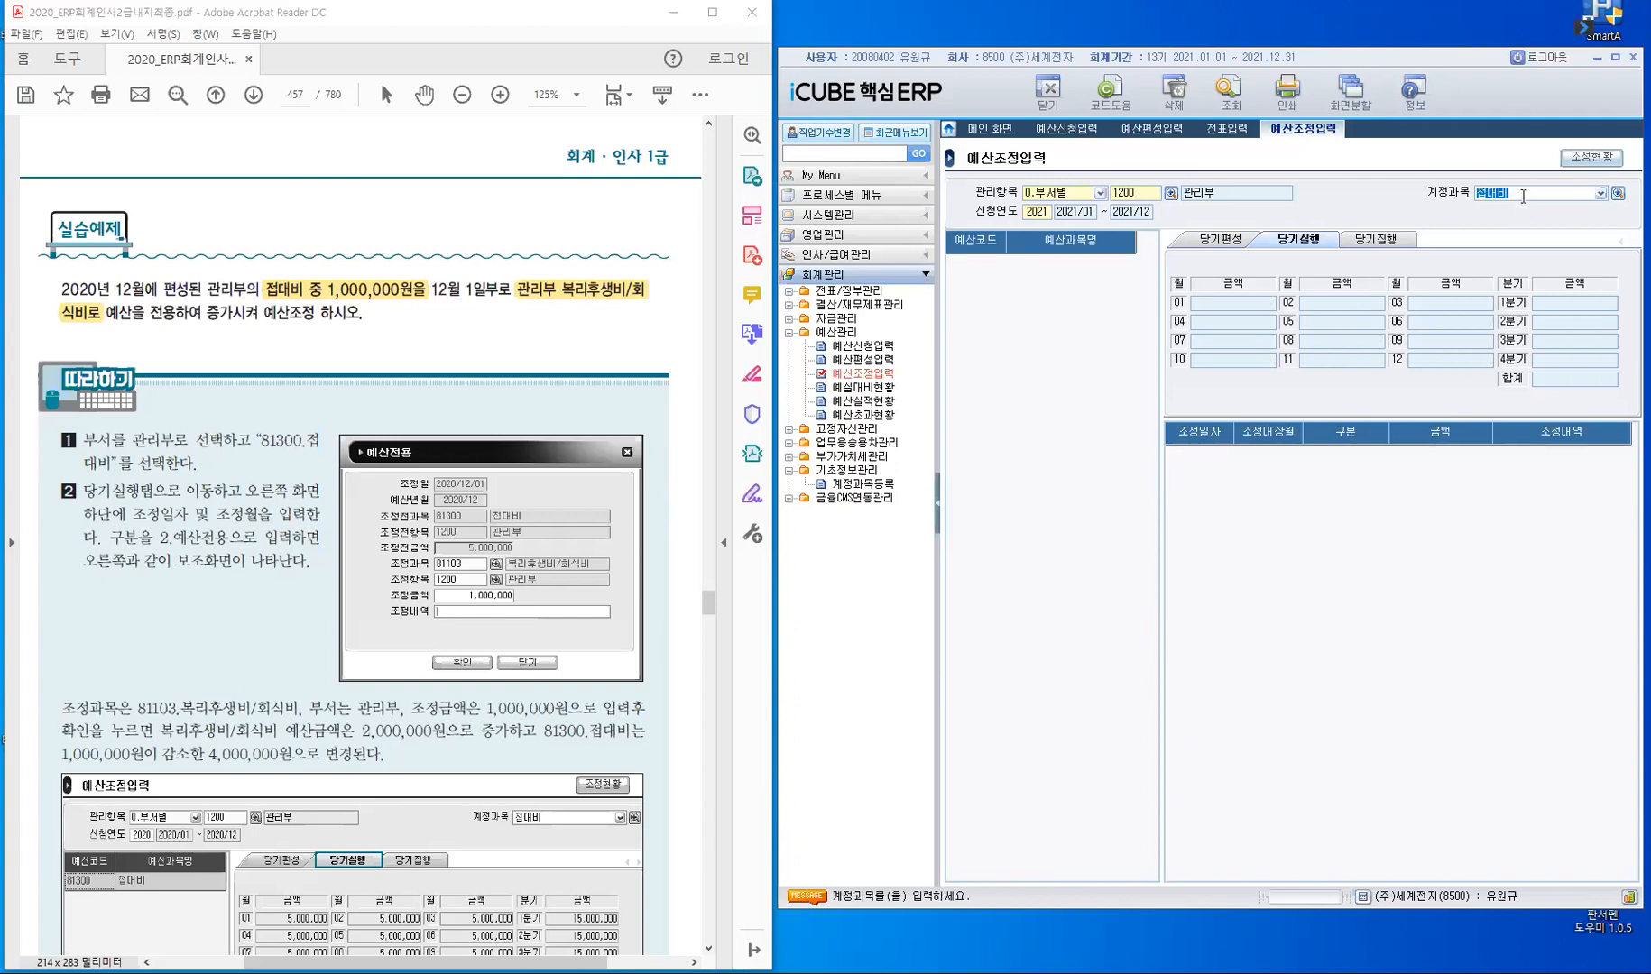
pyautogui.write('81100')
pyautogui.press('Return')
pyautogui.press('Return')
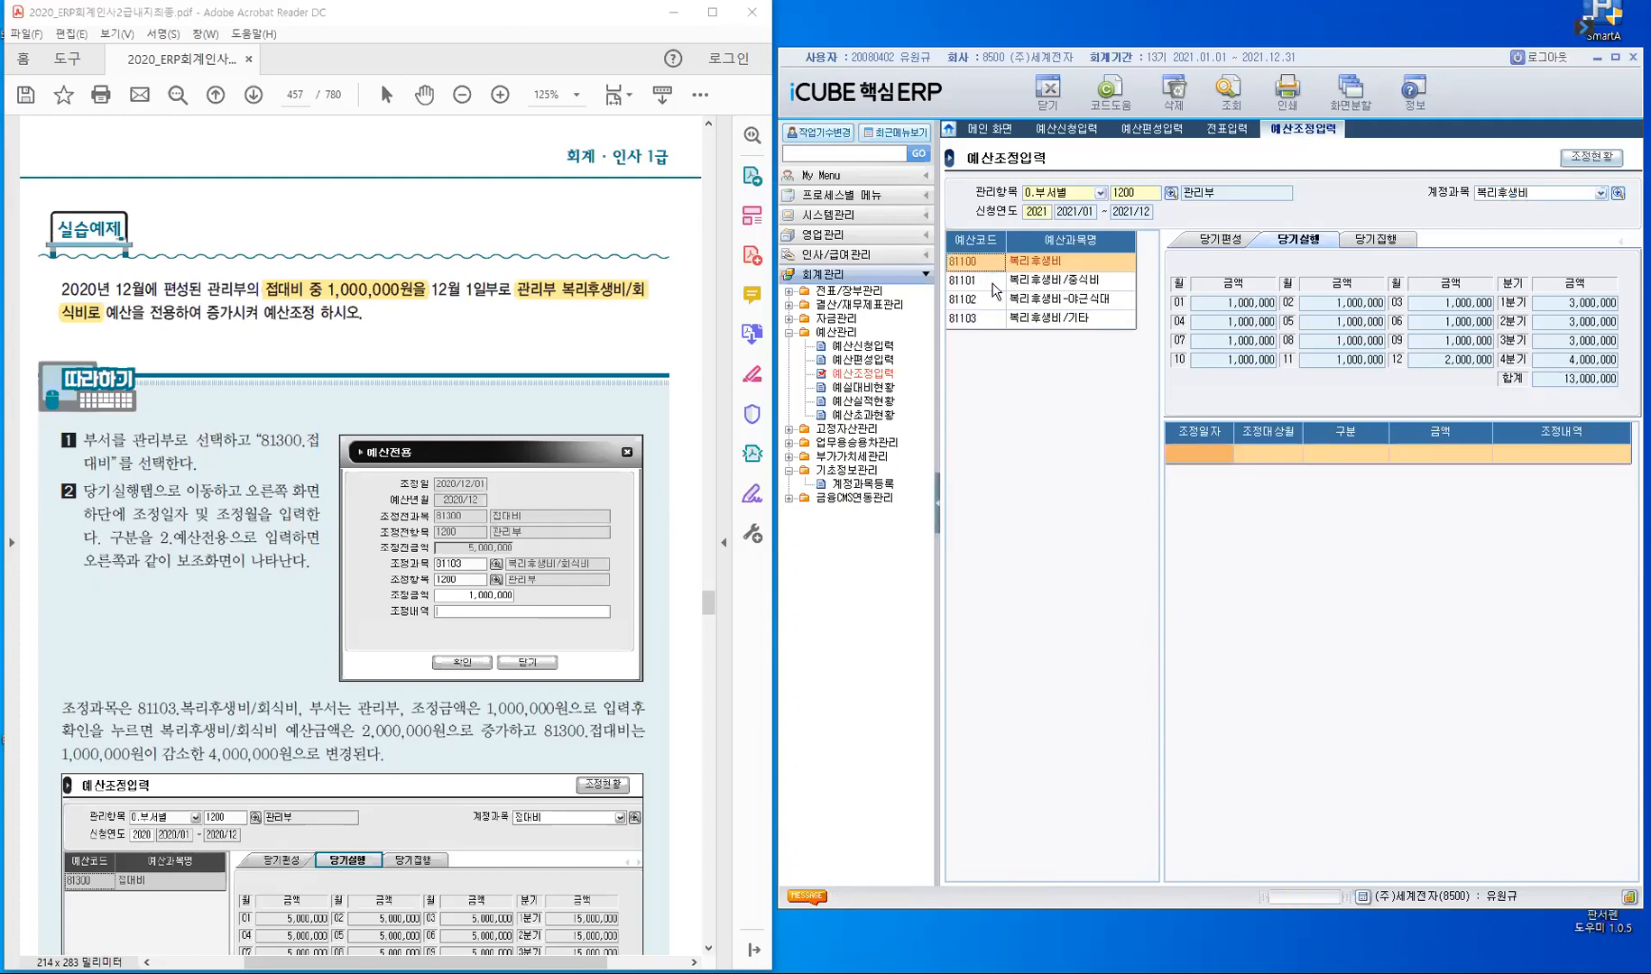
pyautogui.click(993, 285)
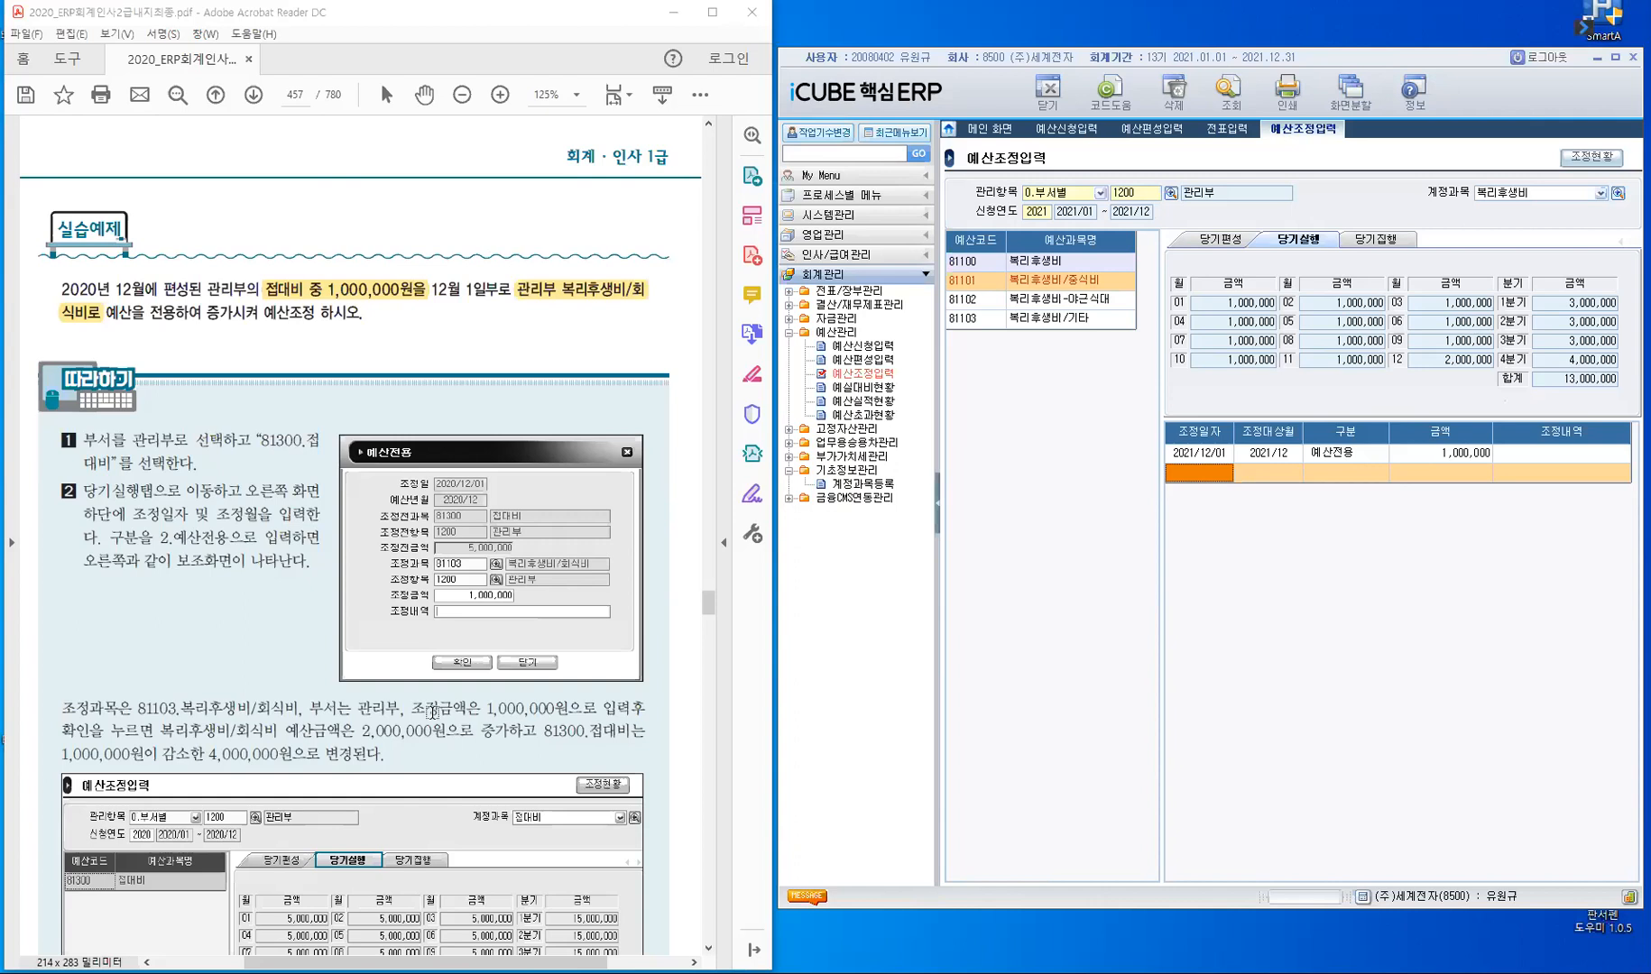
# - Find the textbook's 예산조정입력 화면 비교 and compare the 당기편성 and 당기실행 amounts of 복리후생비/중식비
pyautogui.scroll(-5, 441, 737)
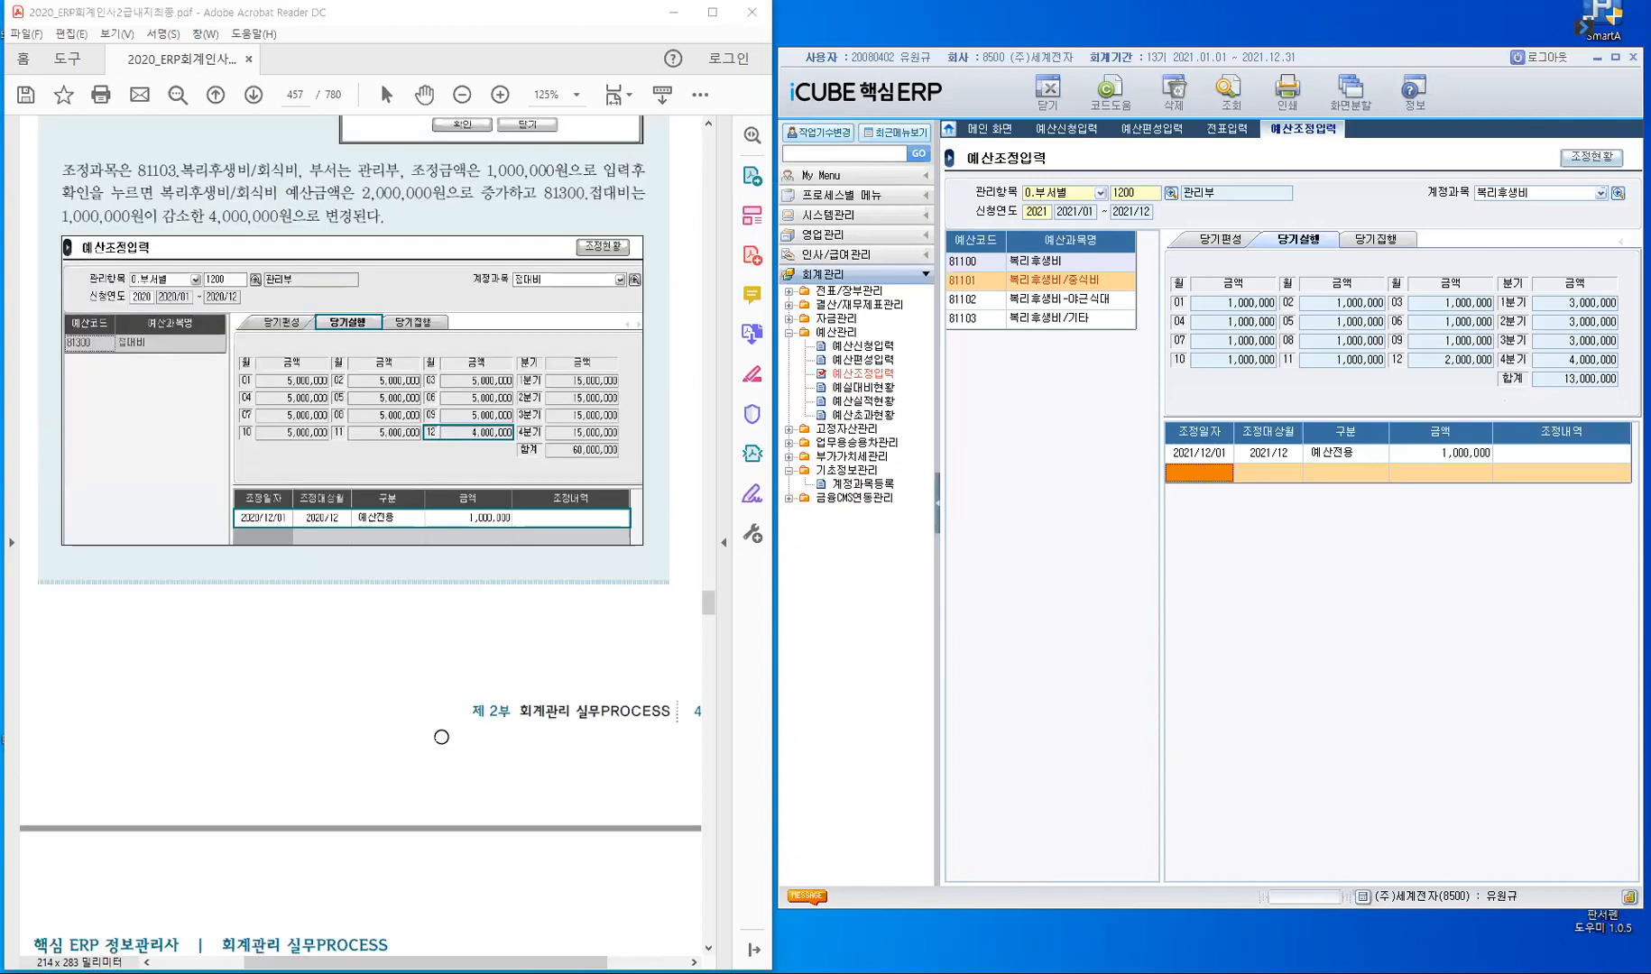
pyautogui.scroll(-5, 441, 732)
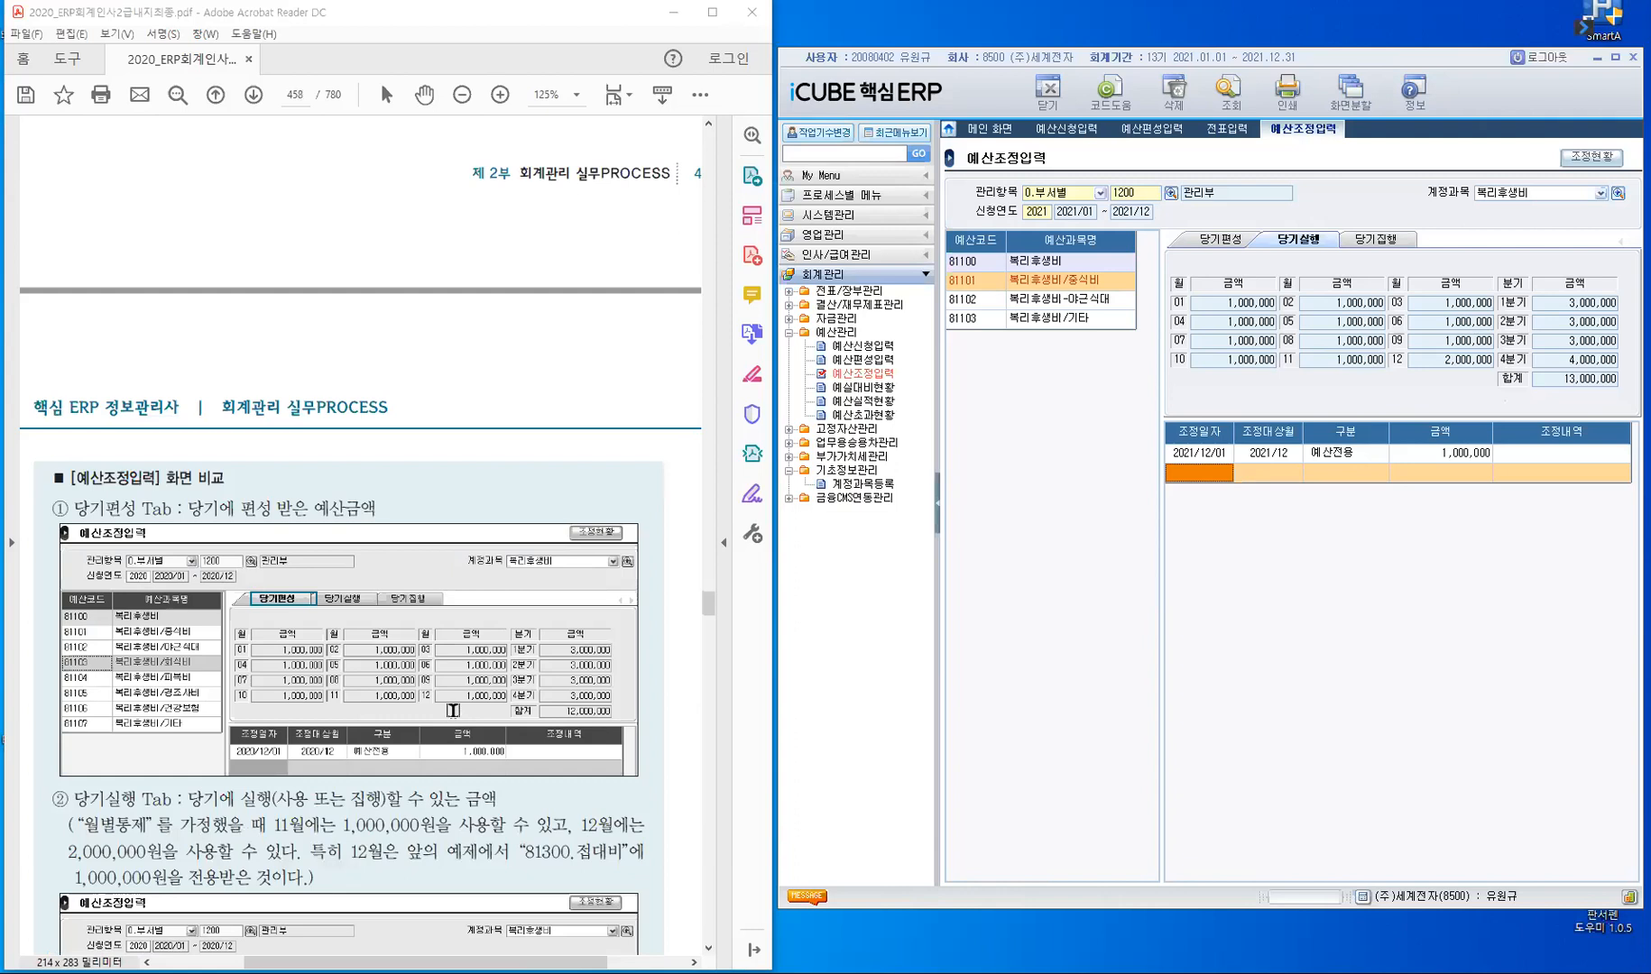
pyautogui.scroll(-2, 452, 710)
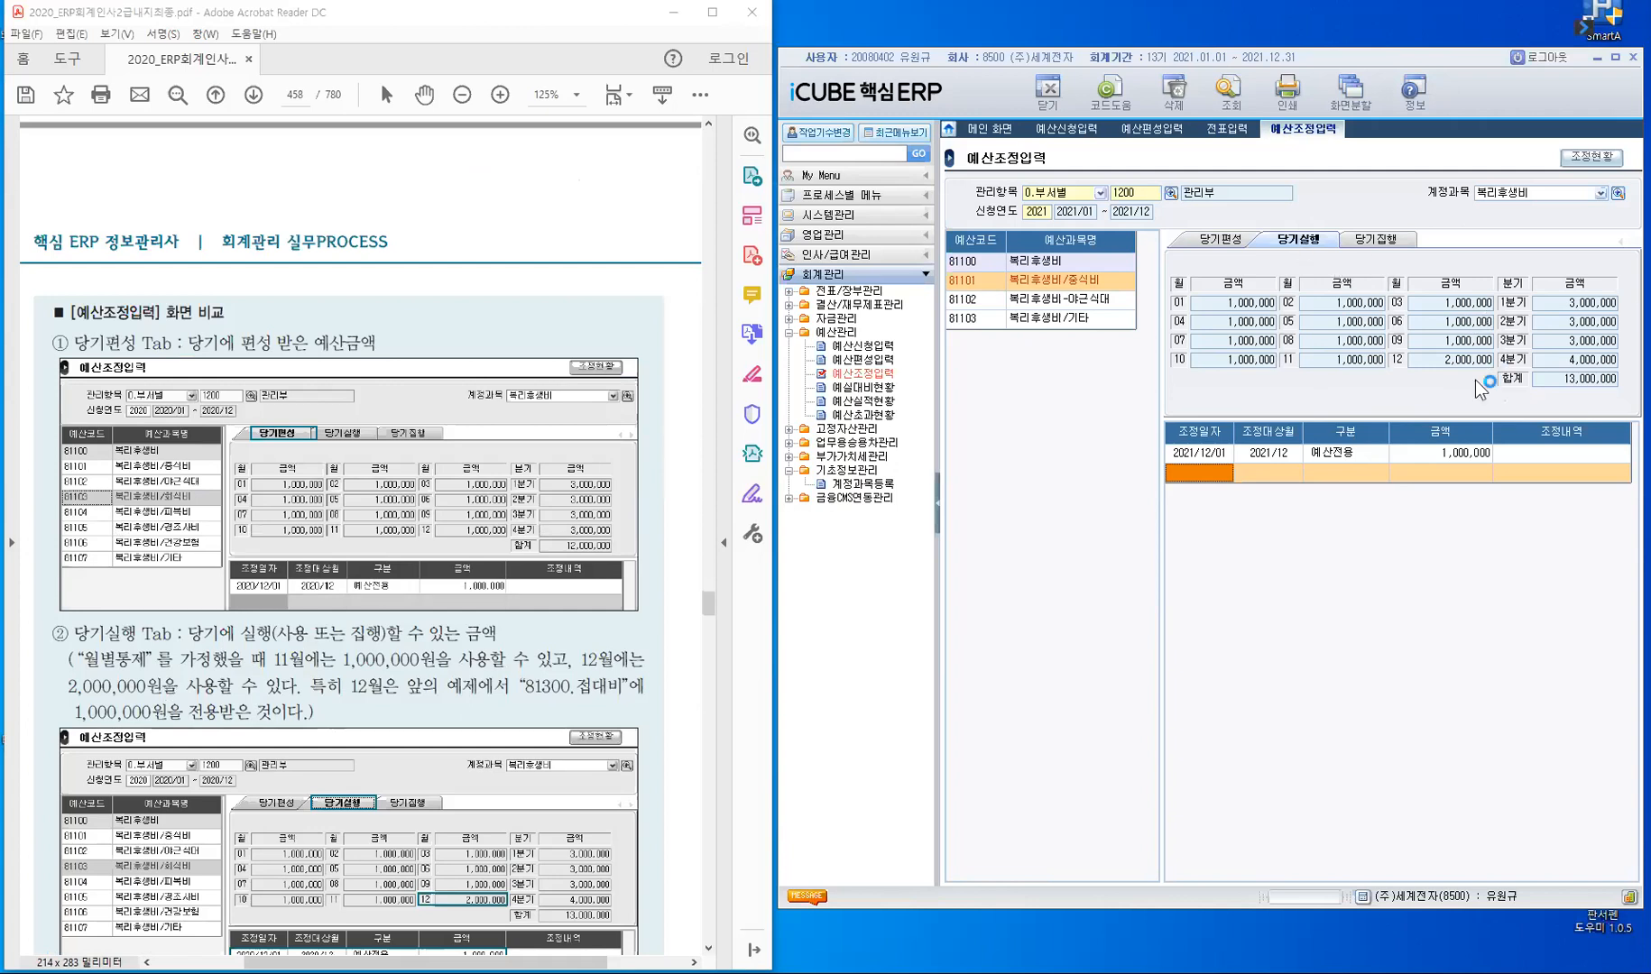
pyautogui.click(1213, 244)
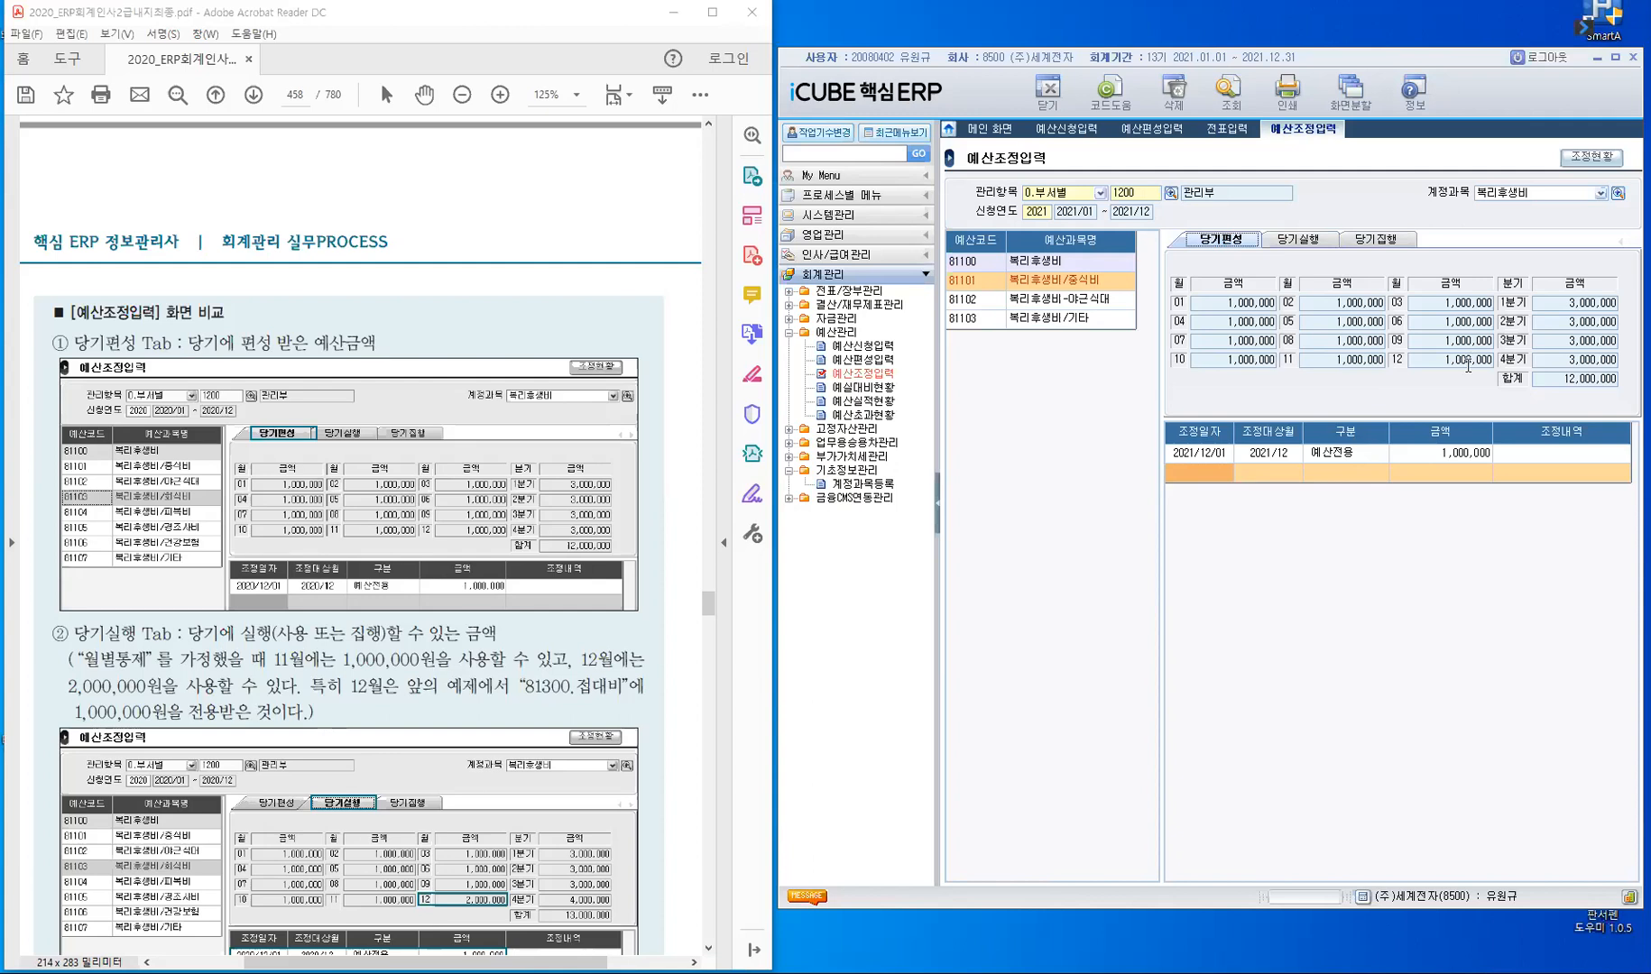
pyautogui.click(1313, 240)
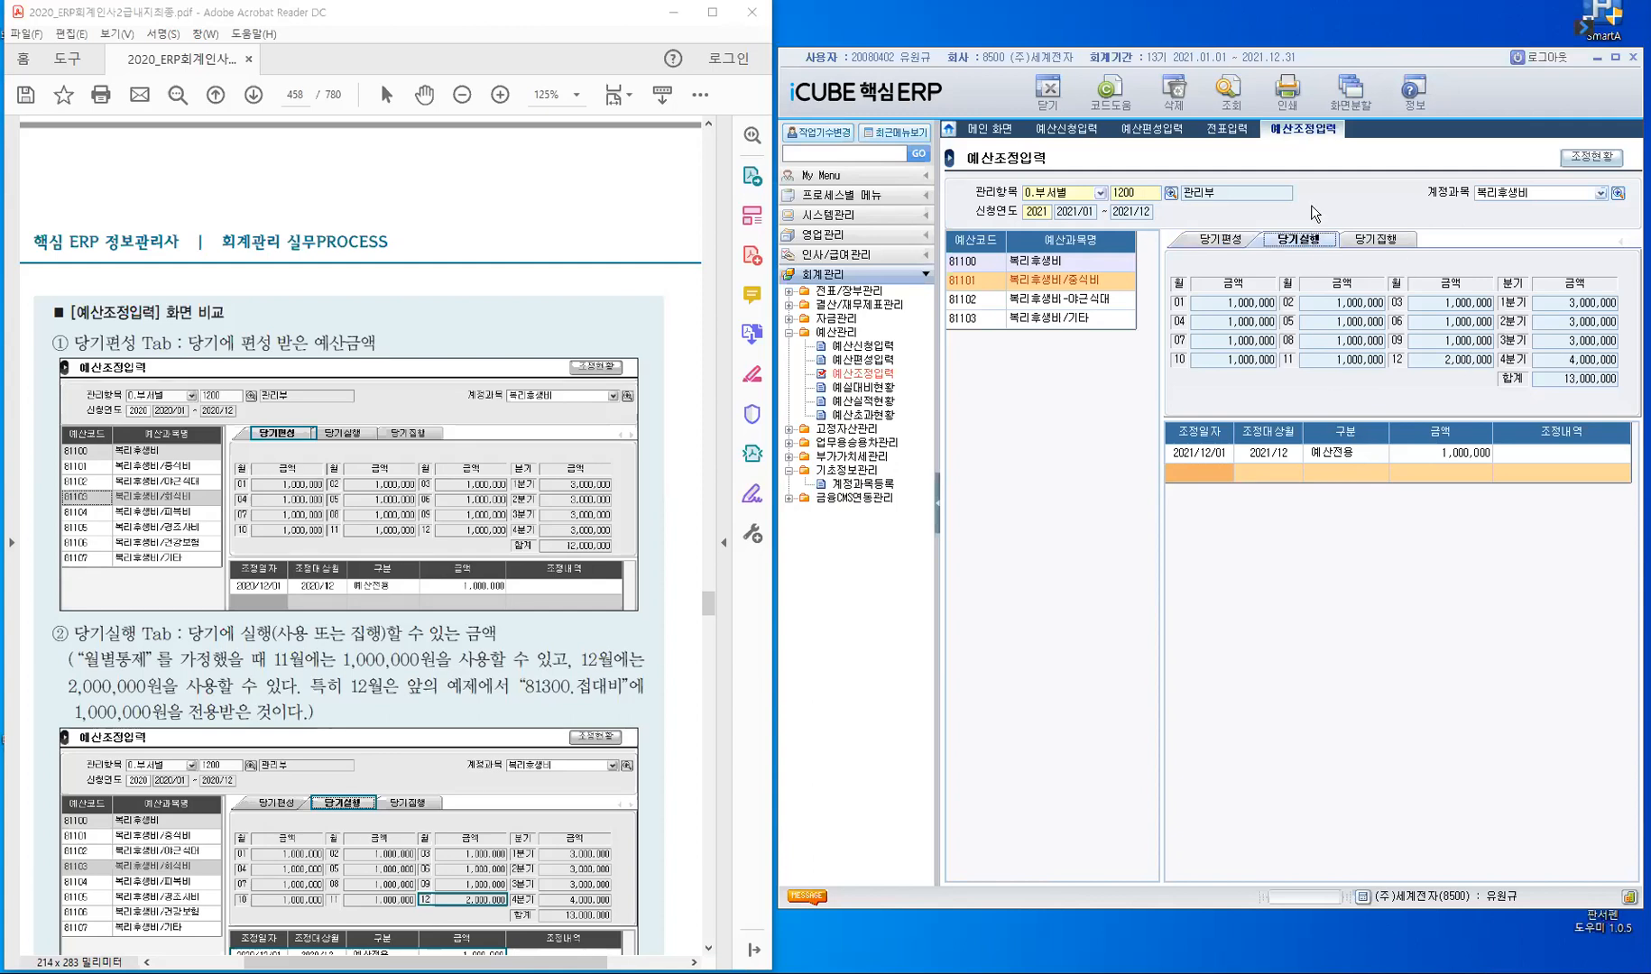
# - Check the 당기집행 amounts of 81101 복리후생비/중식비 against the textbook's 당기집행 example
pyautogui.click(1390, 241)
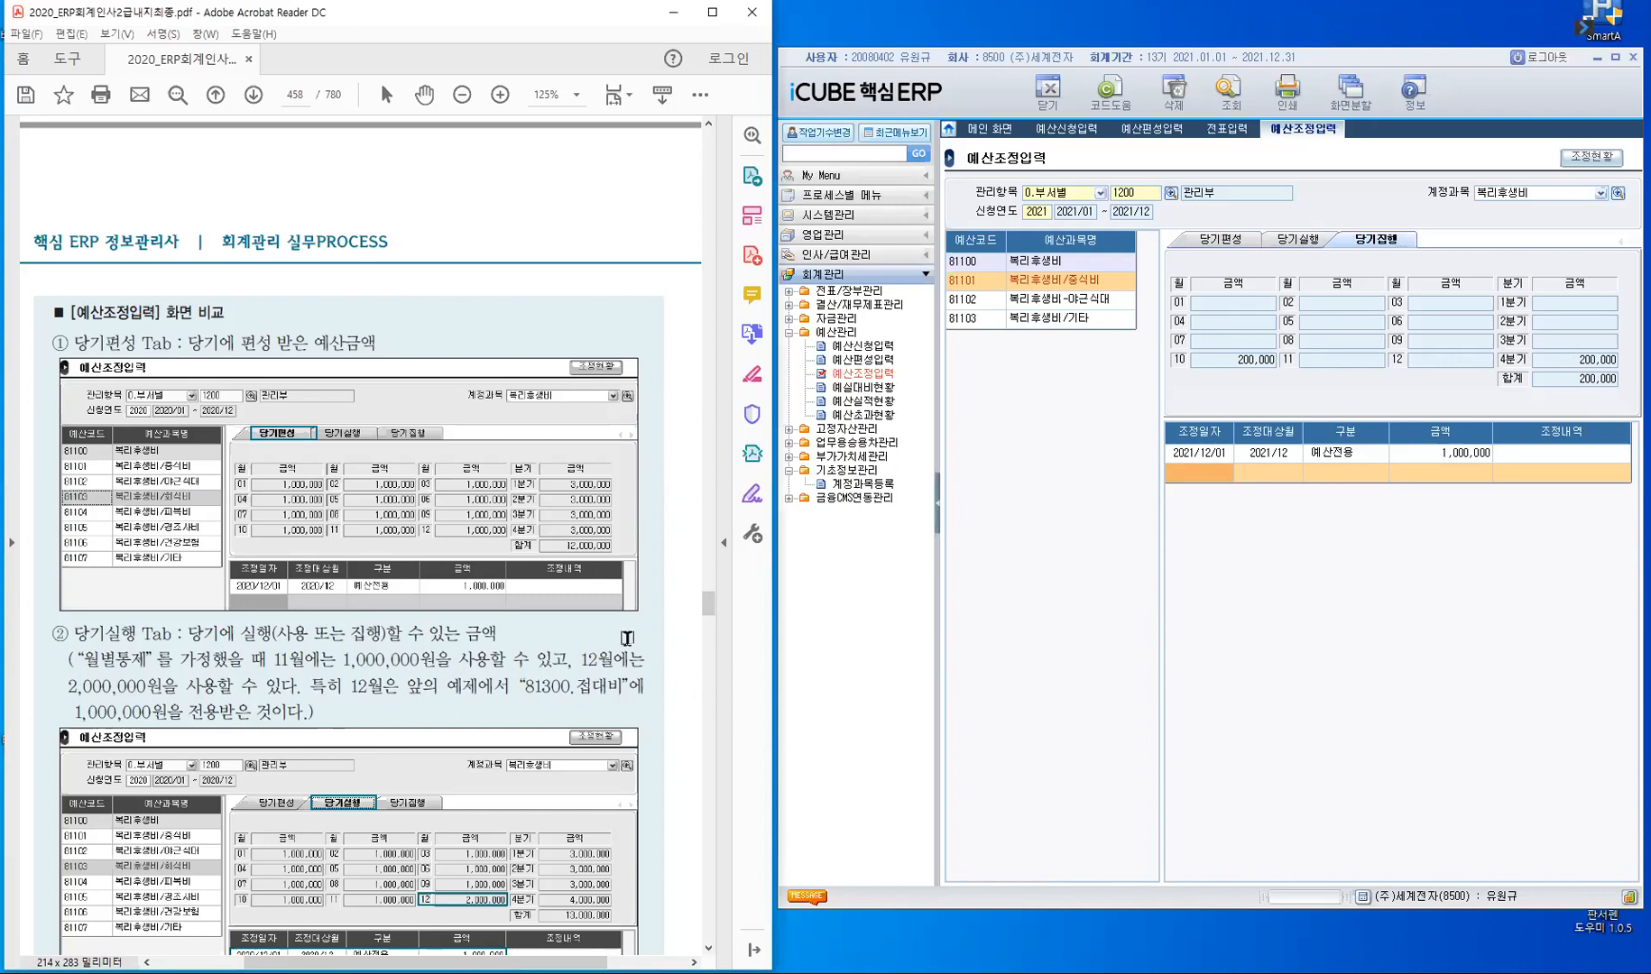
pyautogui.scroll(-7, 627, 638)
pyautogui.scroll(-3, 622, 621)
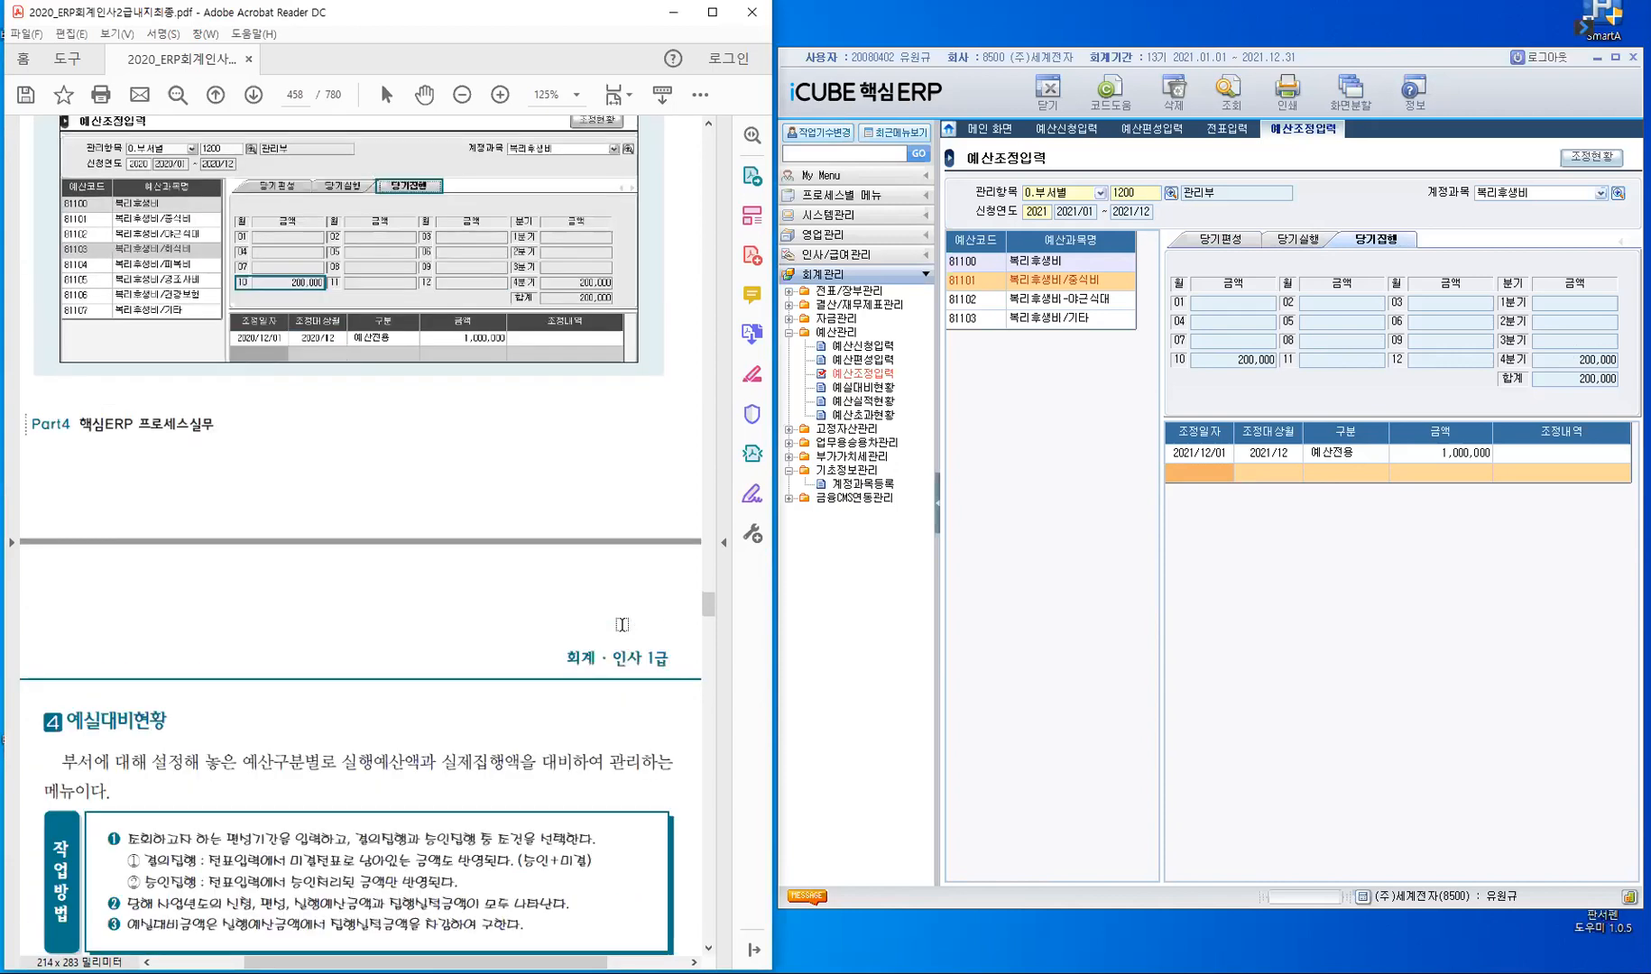
# - Find the textbook's 예실대비현황 section and query 예실대비현황 for 부서별 1200 관리부, 2021/01–2021/12, with 집행방식 1. 결의집행
pyautogui.scroll(-3, 622, 624)
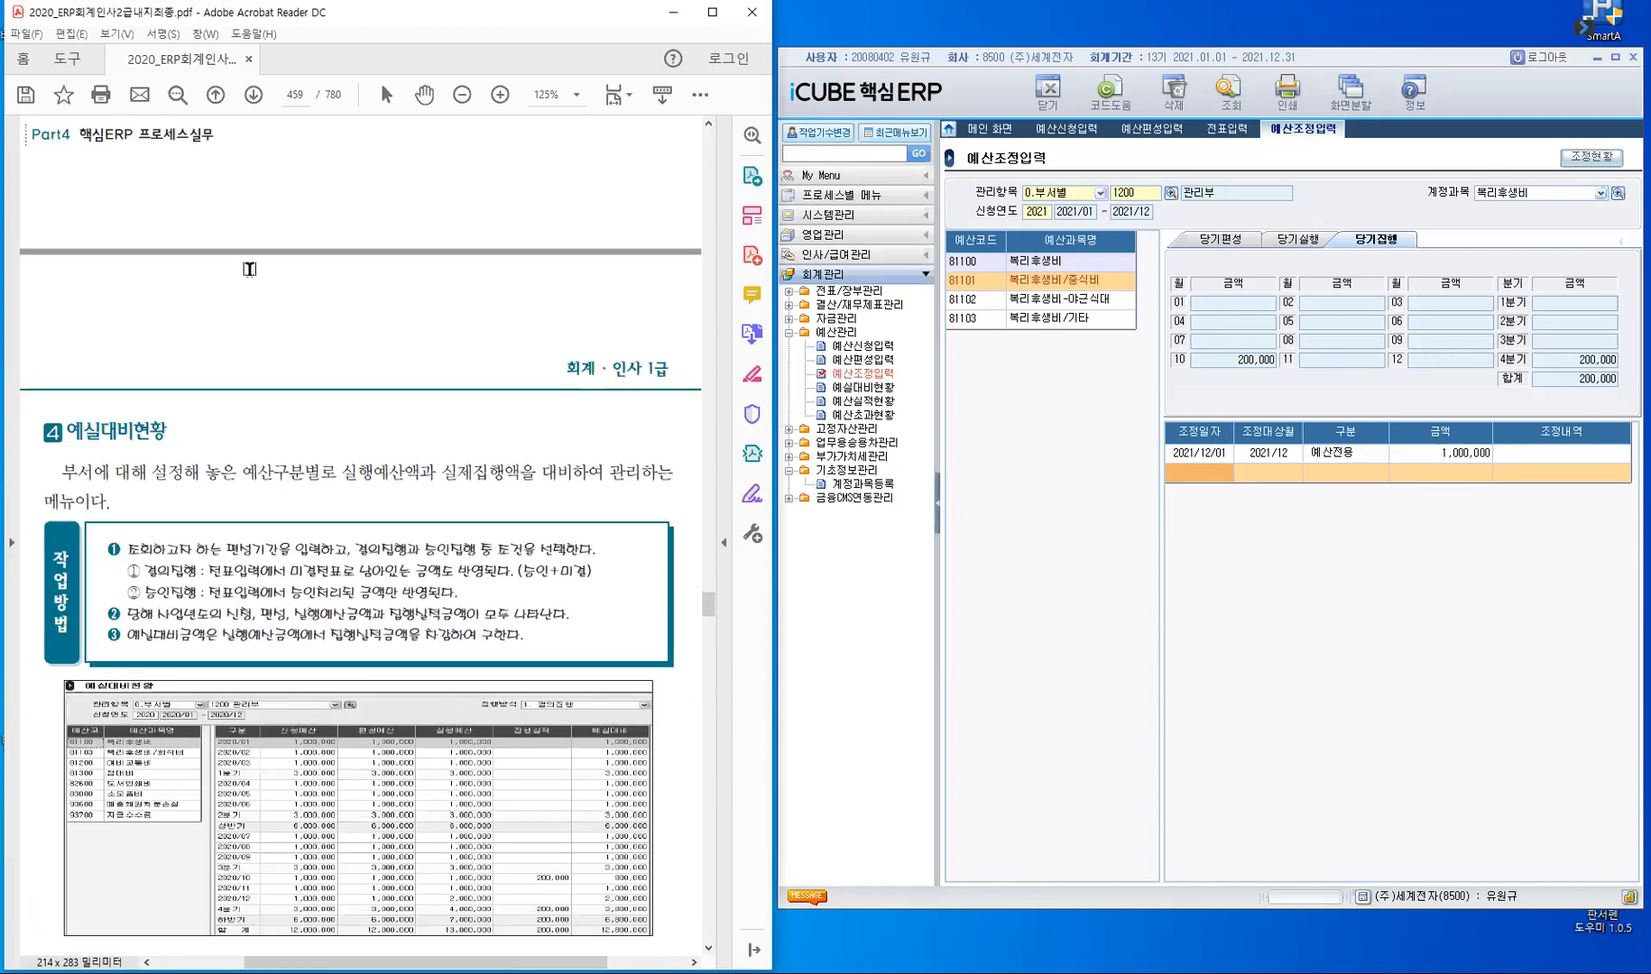
pyautogui.scroll(-2, 249, 269)
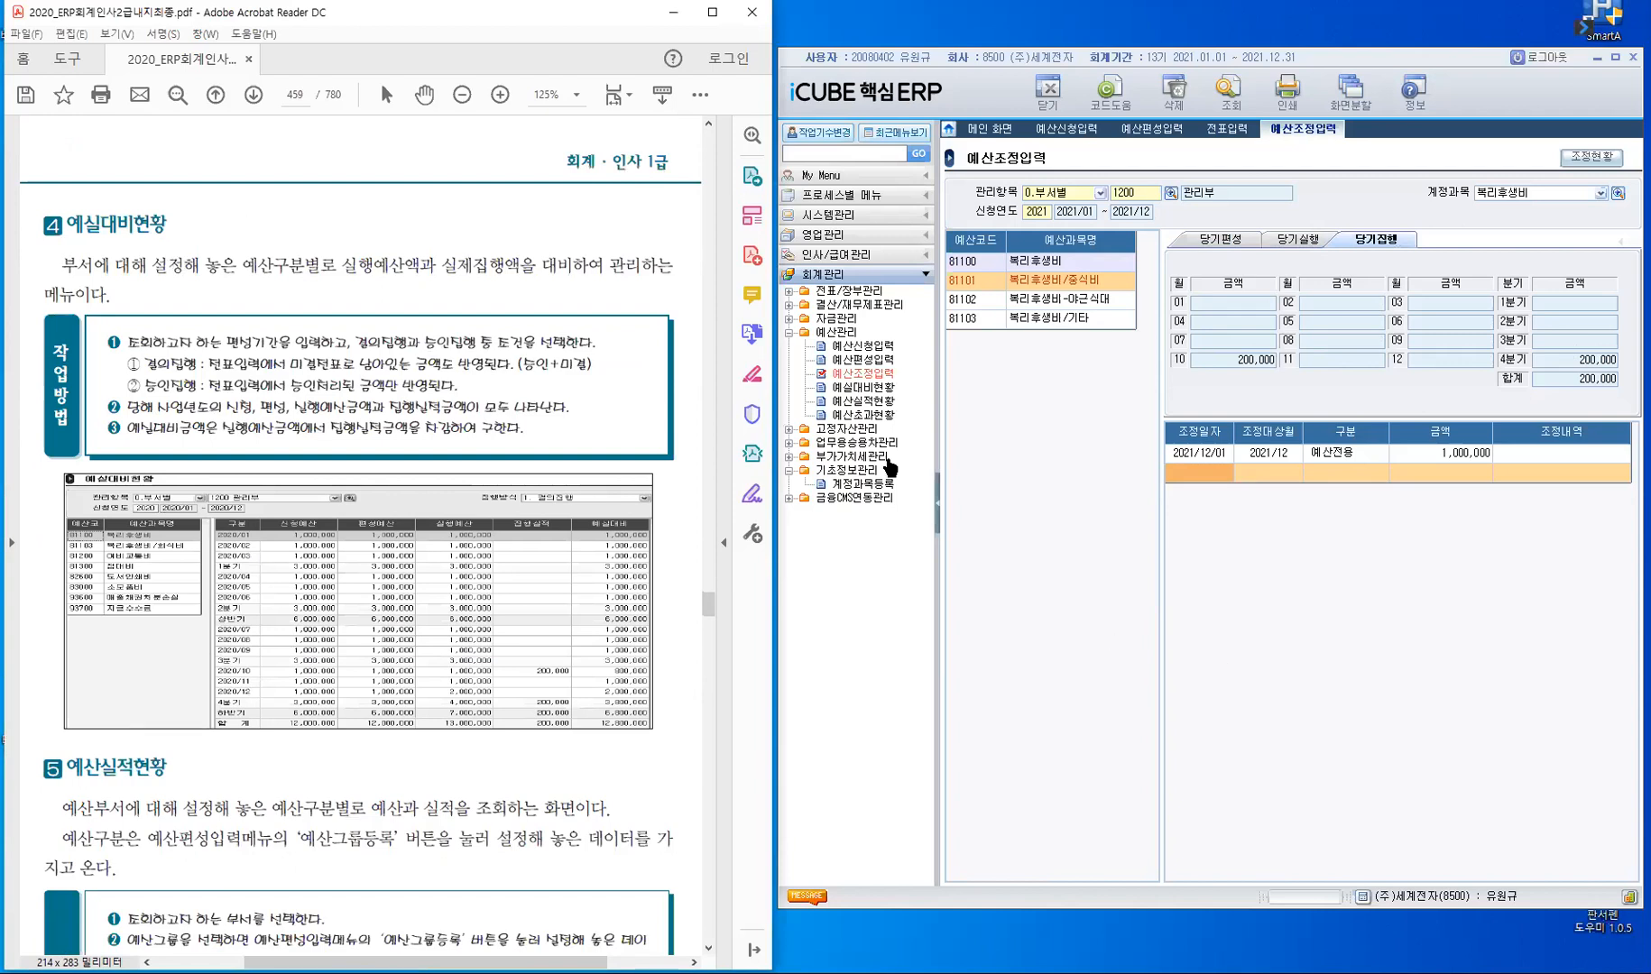
pyautogui.click(873, 386)
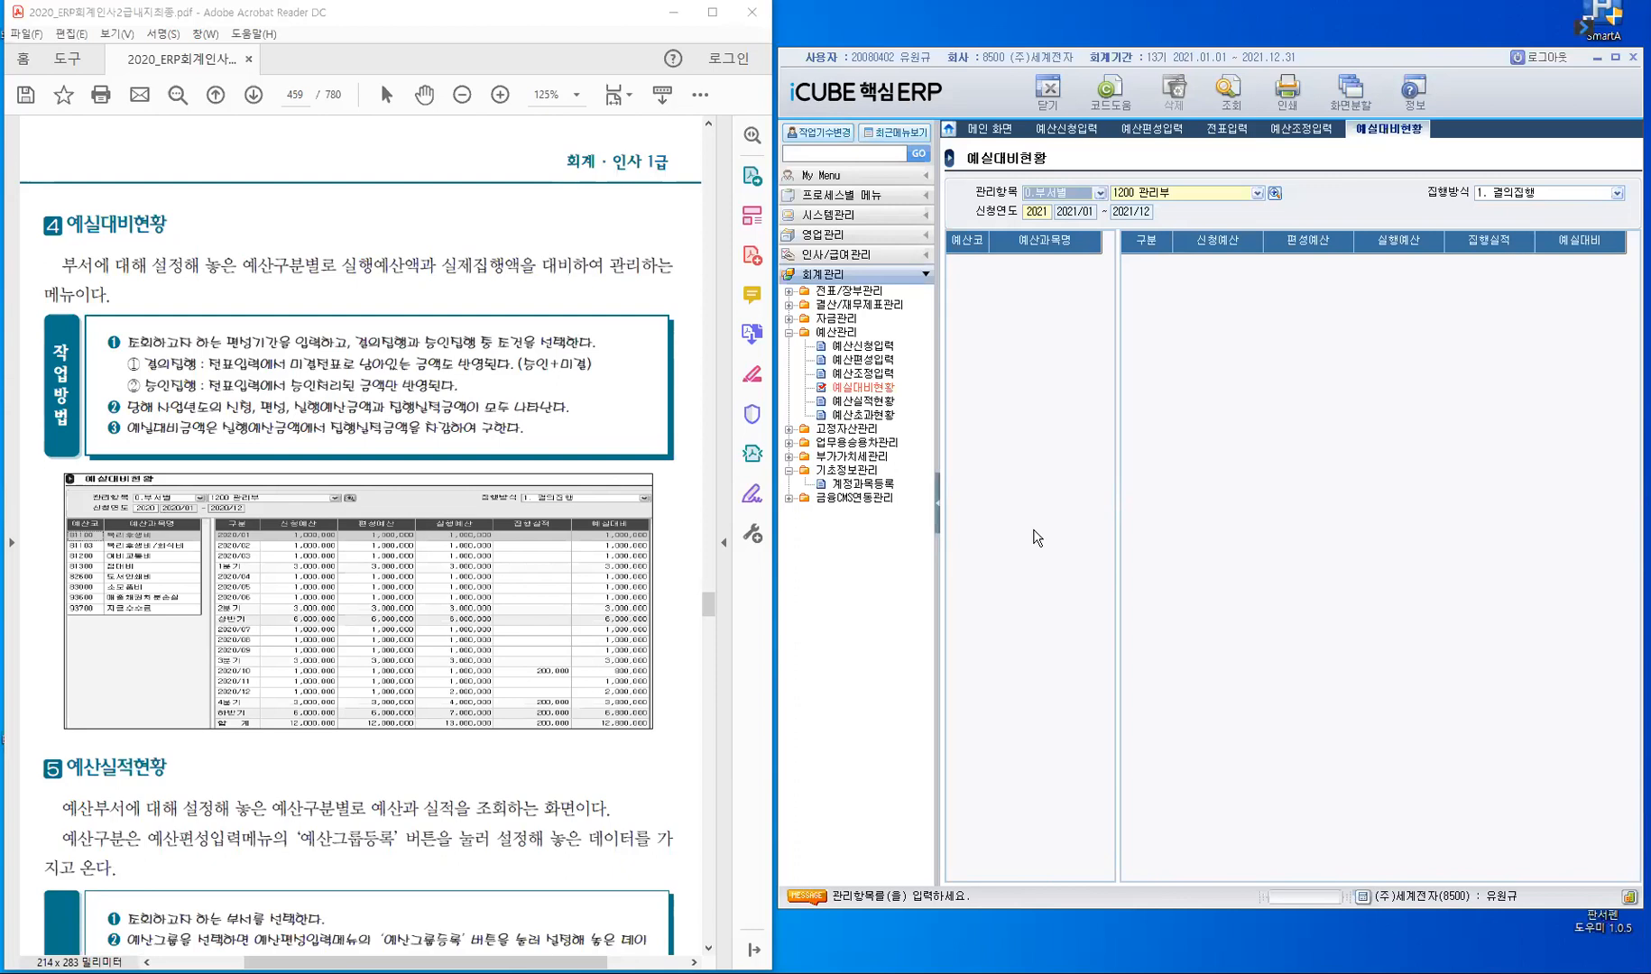
pyautogui.press('Return')
pyautogui.press('Return')
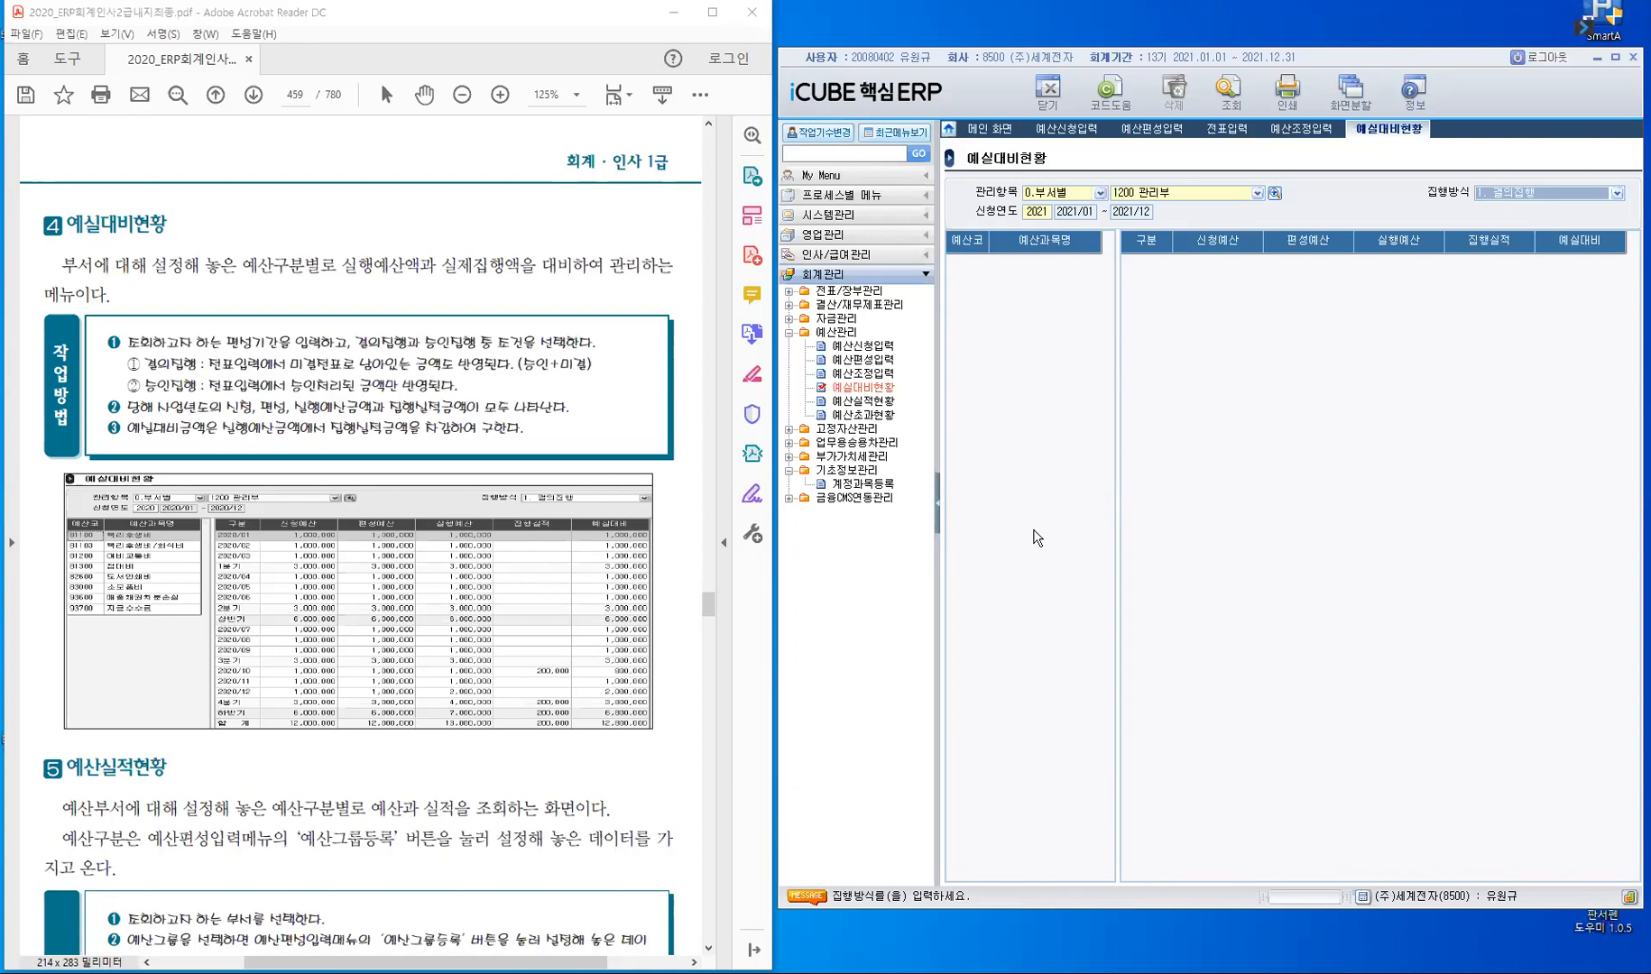
pyautogui.click(1614, 194)
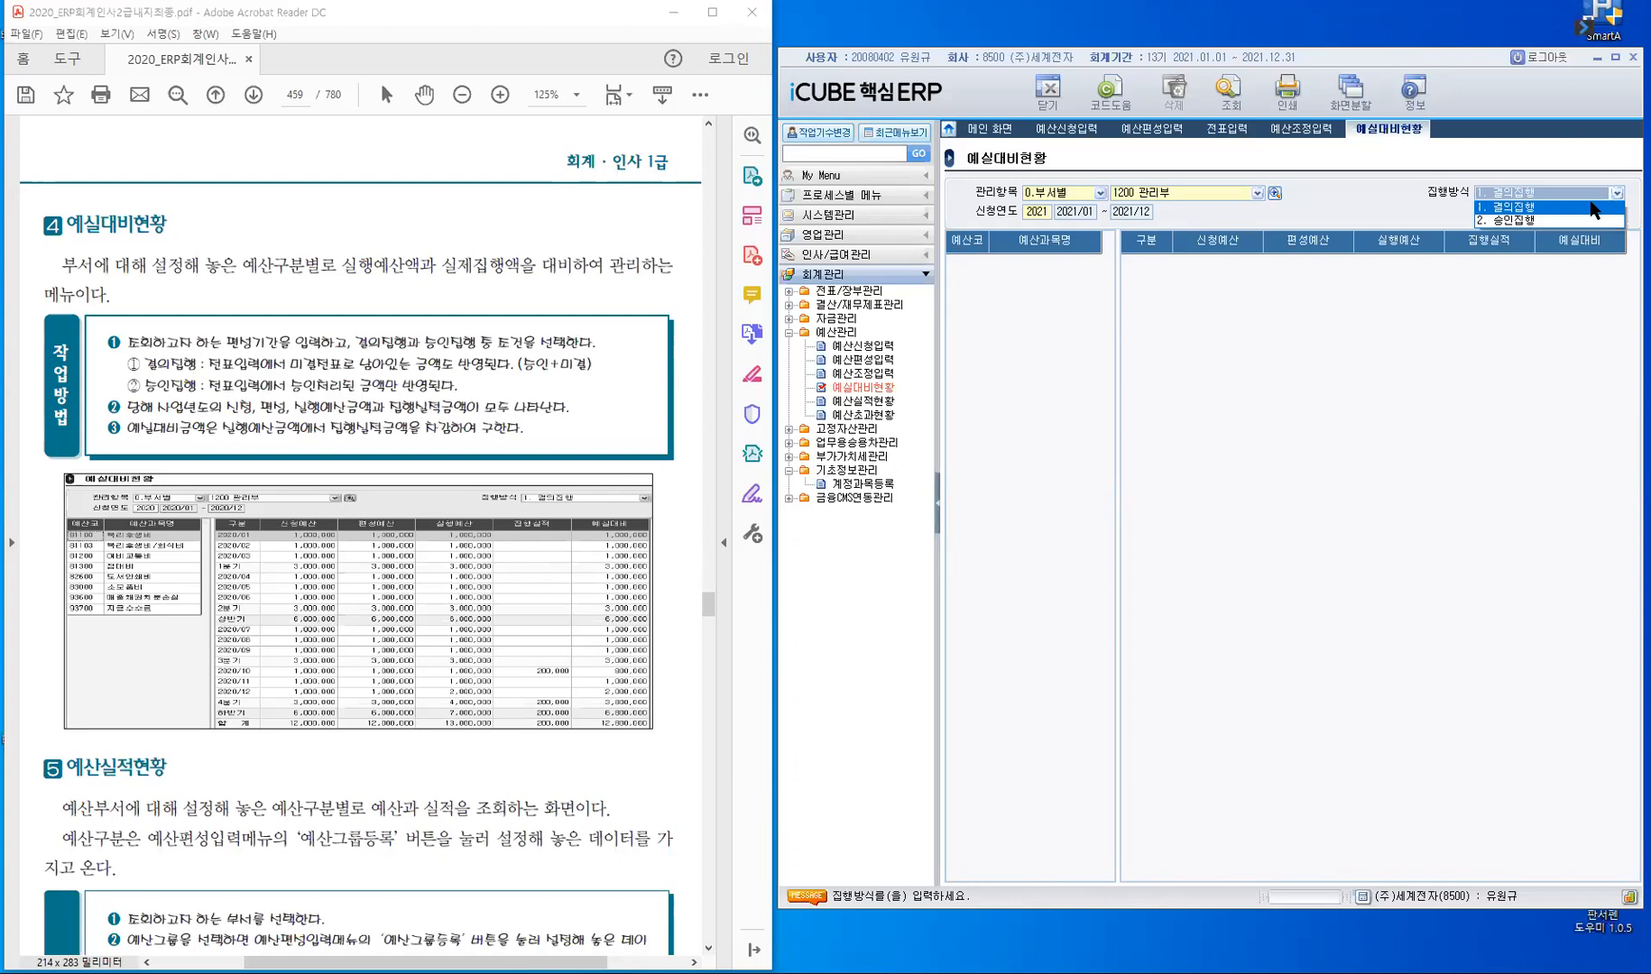
pyautogui.click(1587, 206)
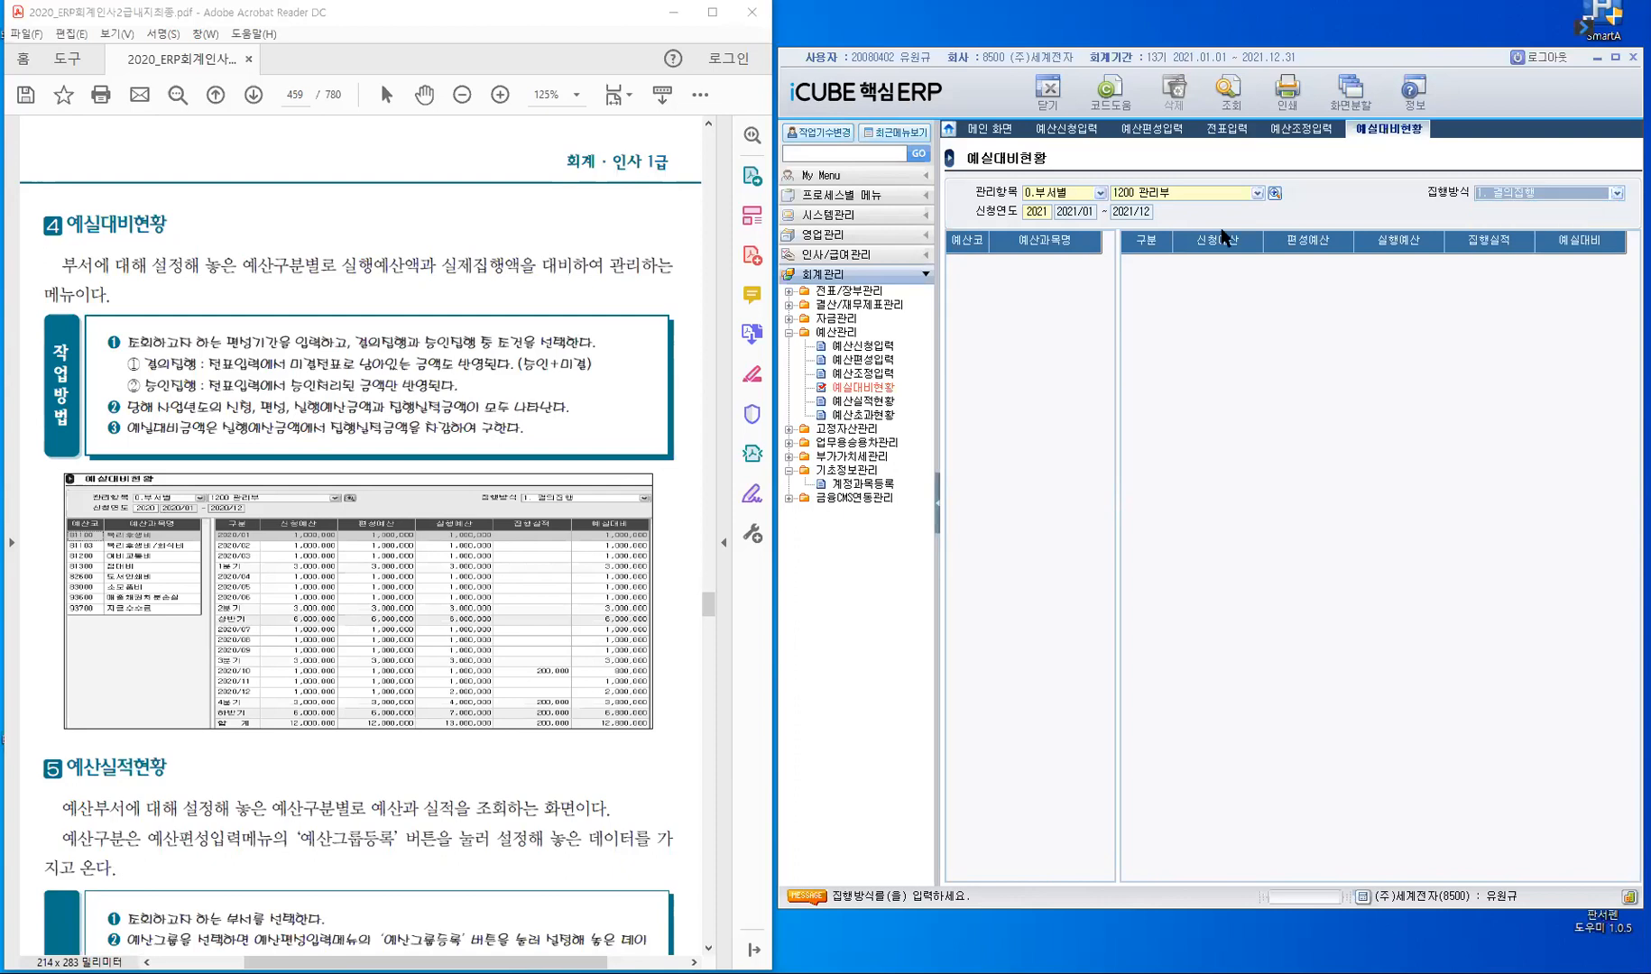
pyautogui.press('Return')
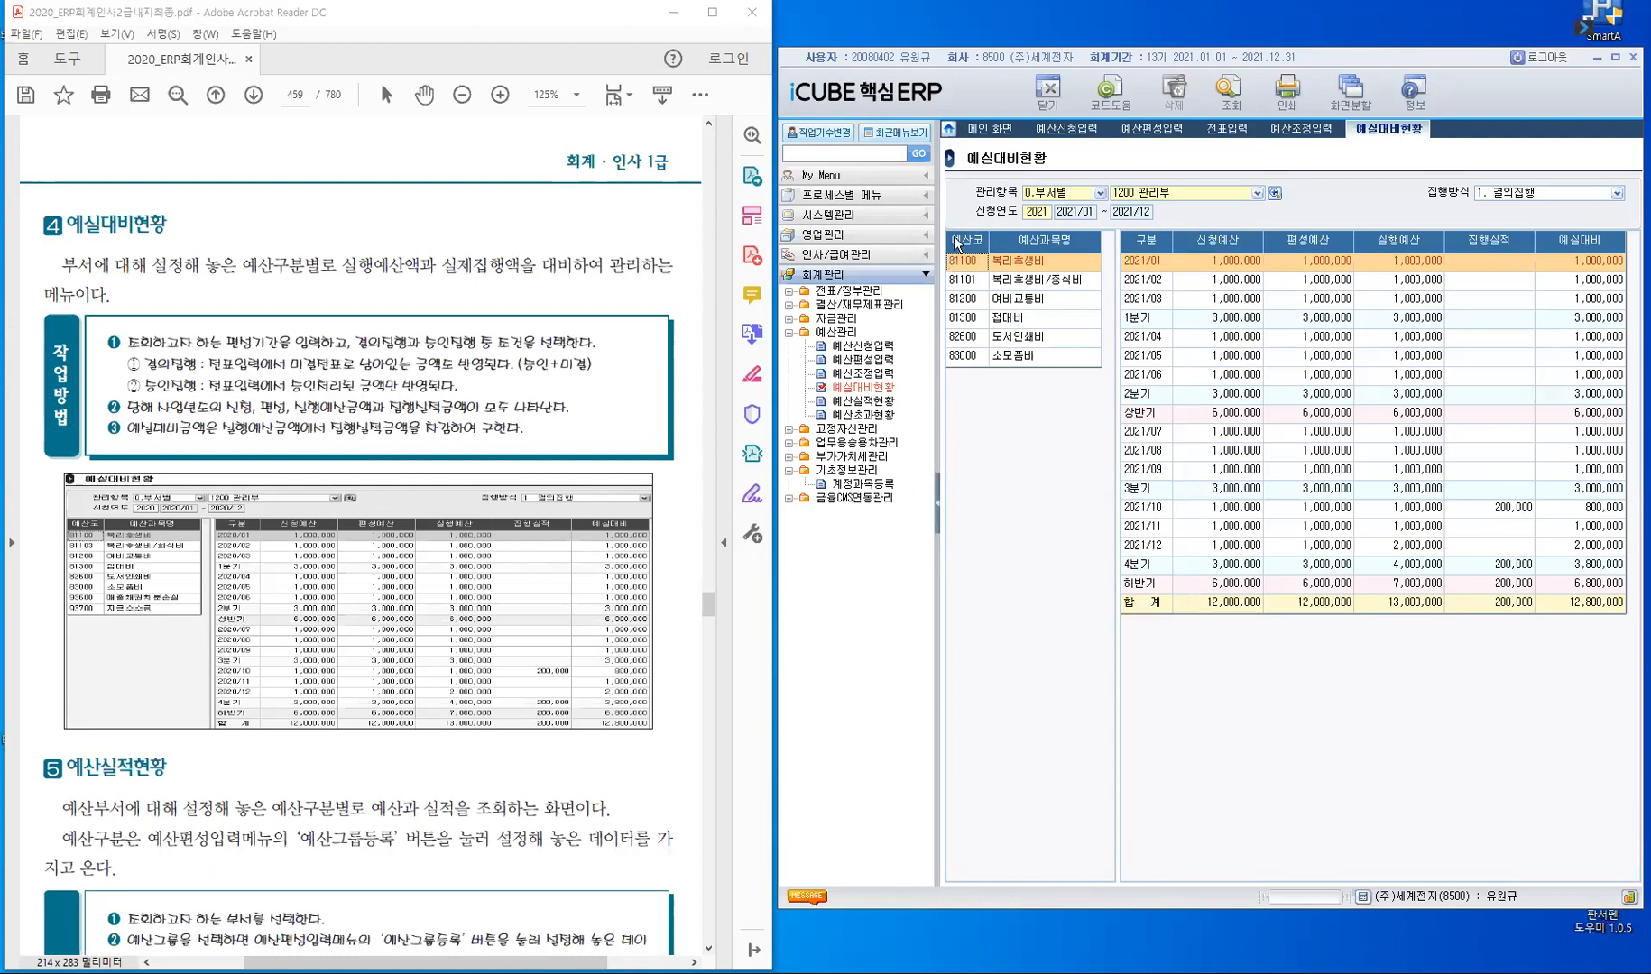
# - Review the monthly 예실대비 figures of 접대비, 도서인쇄비, 소모품비 and 복리후생비/중식비, focusing on 2021/10 for 중식비
pyautogui.click(963, 325)
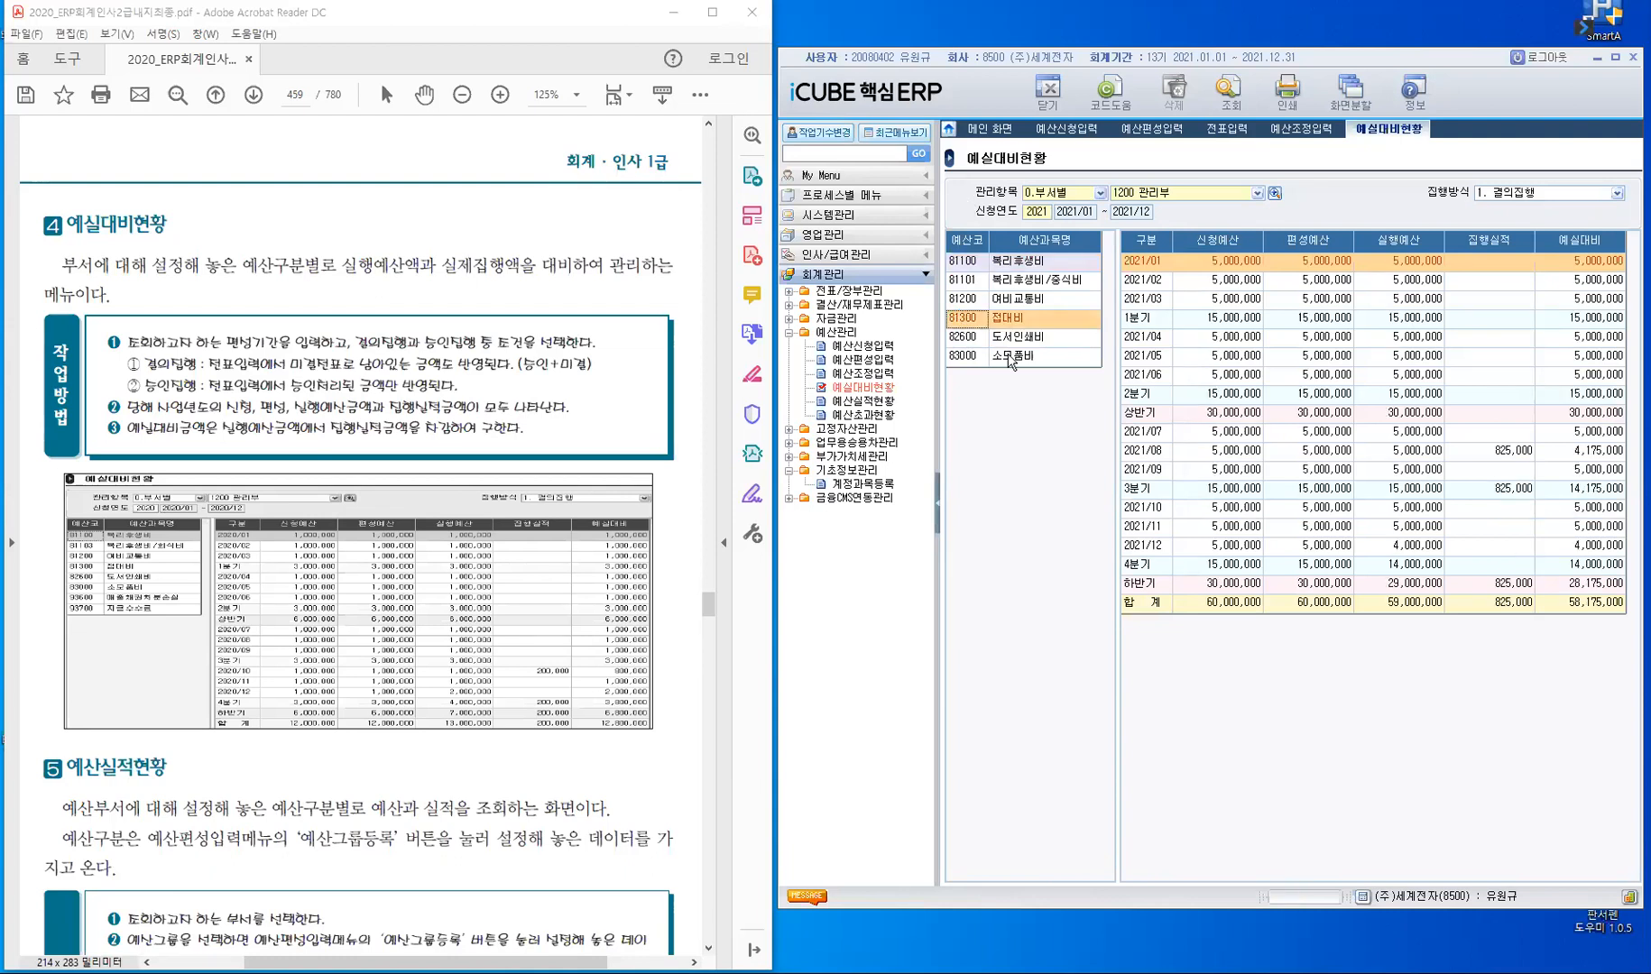
pyautogui.click(980, 339)
pyautogui.click(979, 359)
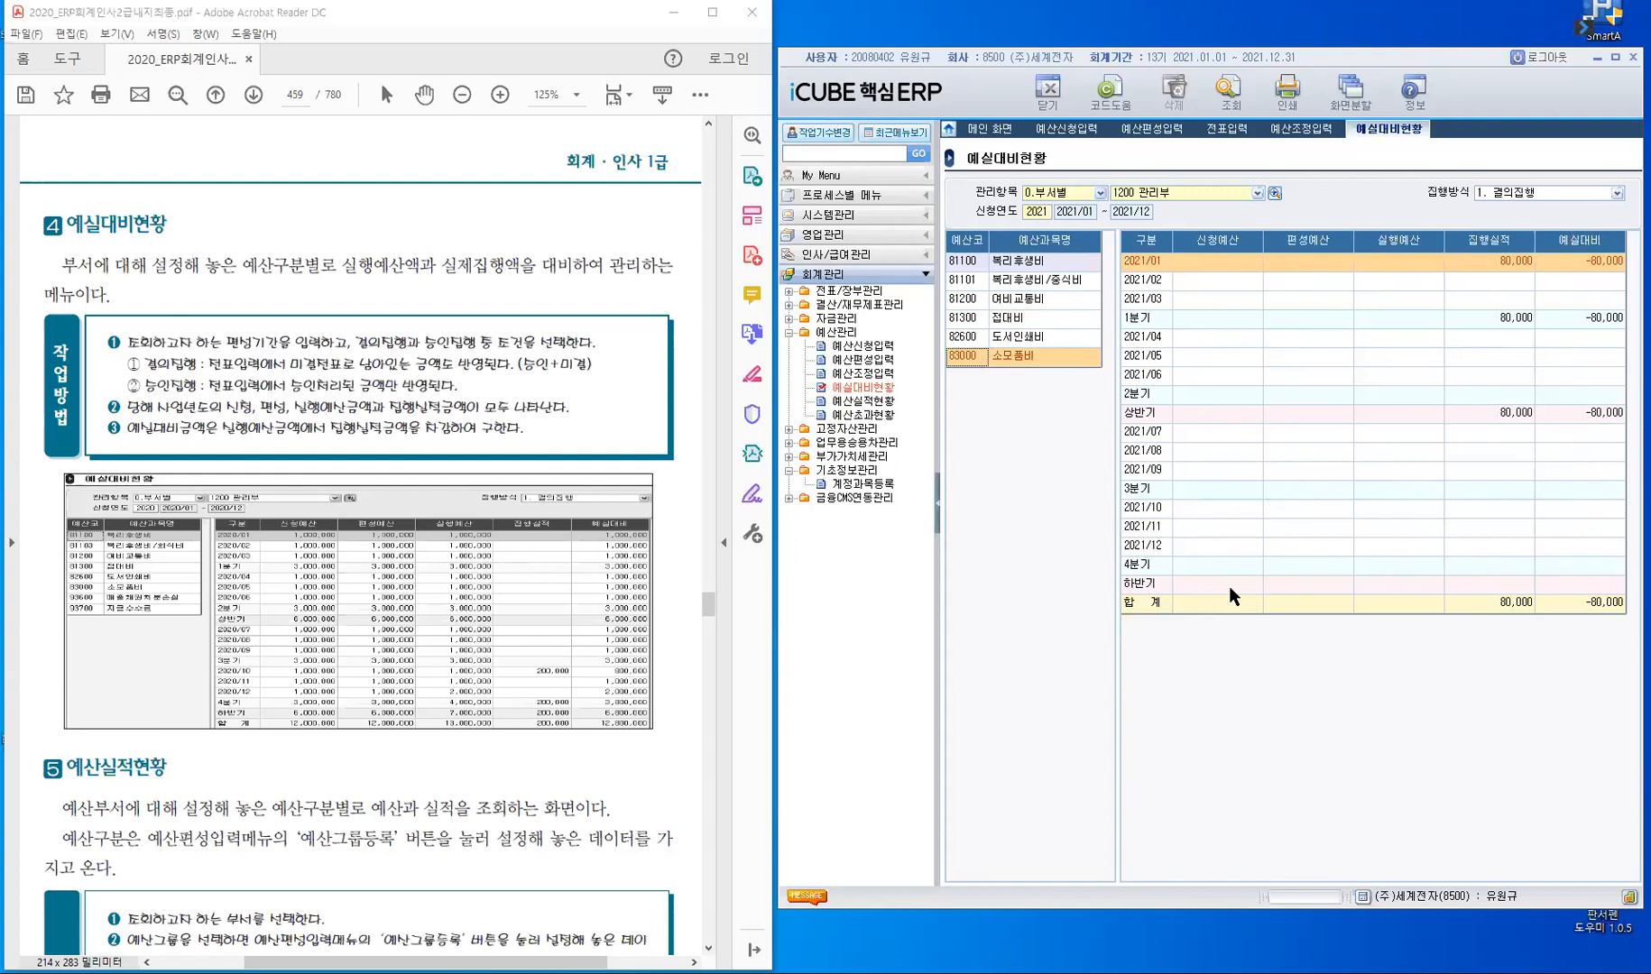
pyautogui.click(973, 285)
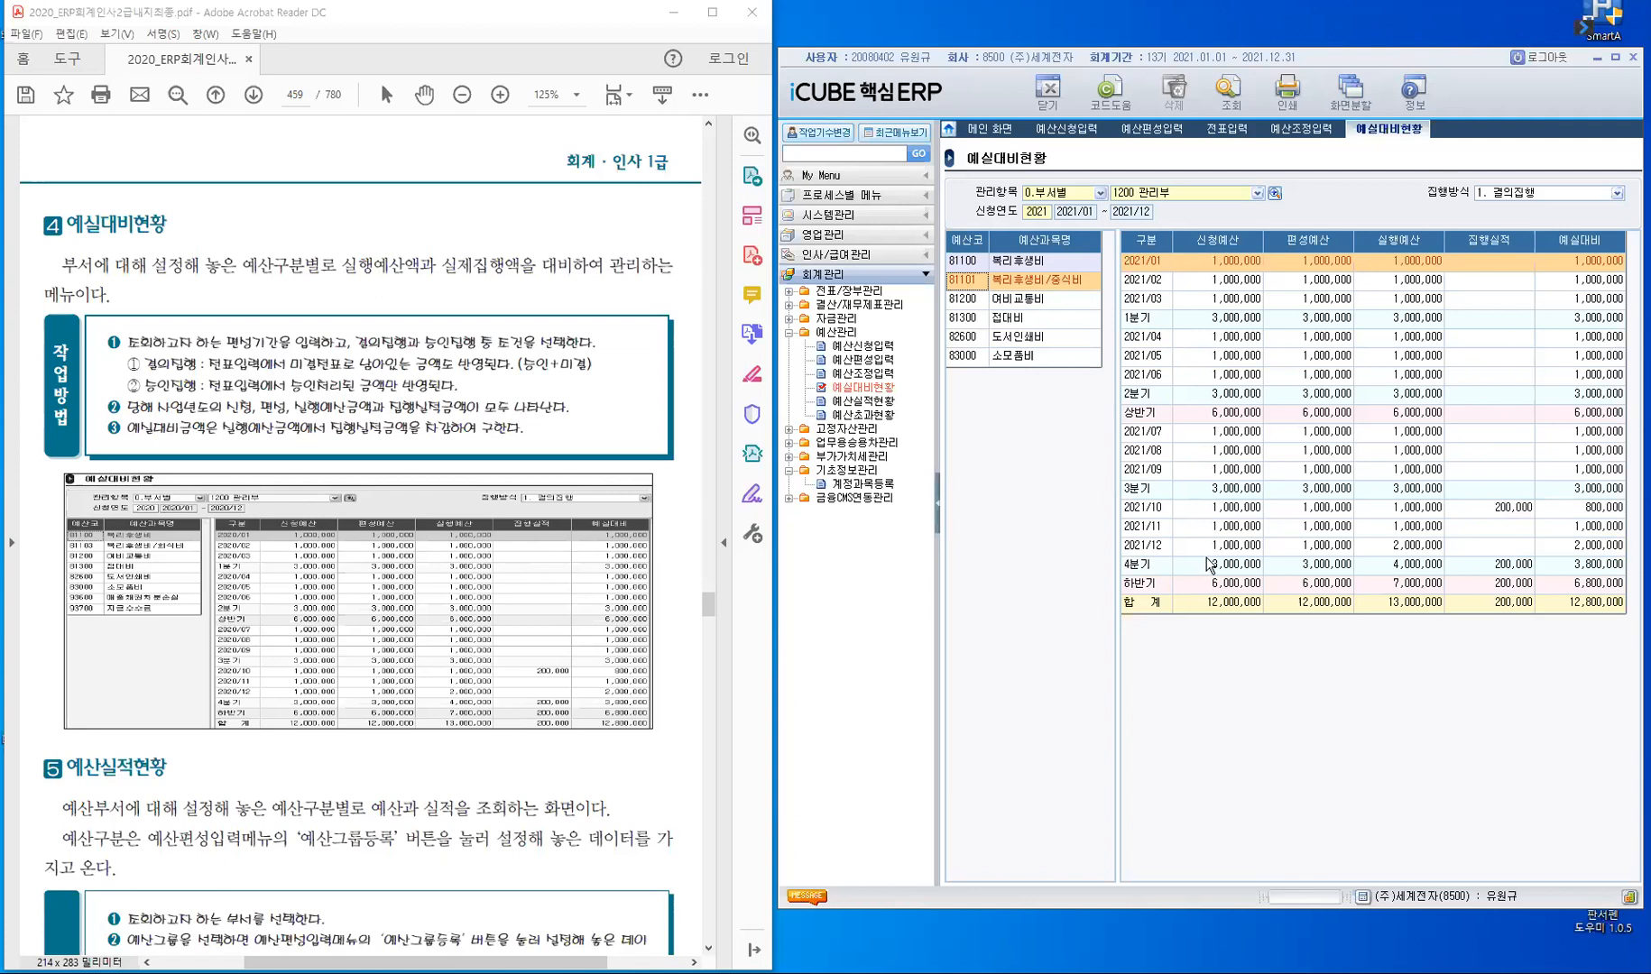
pyautogui.click(1143, 510)
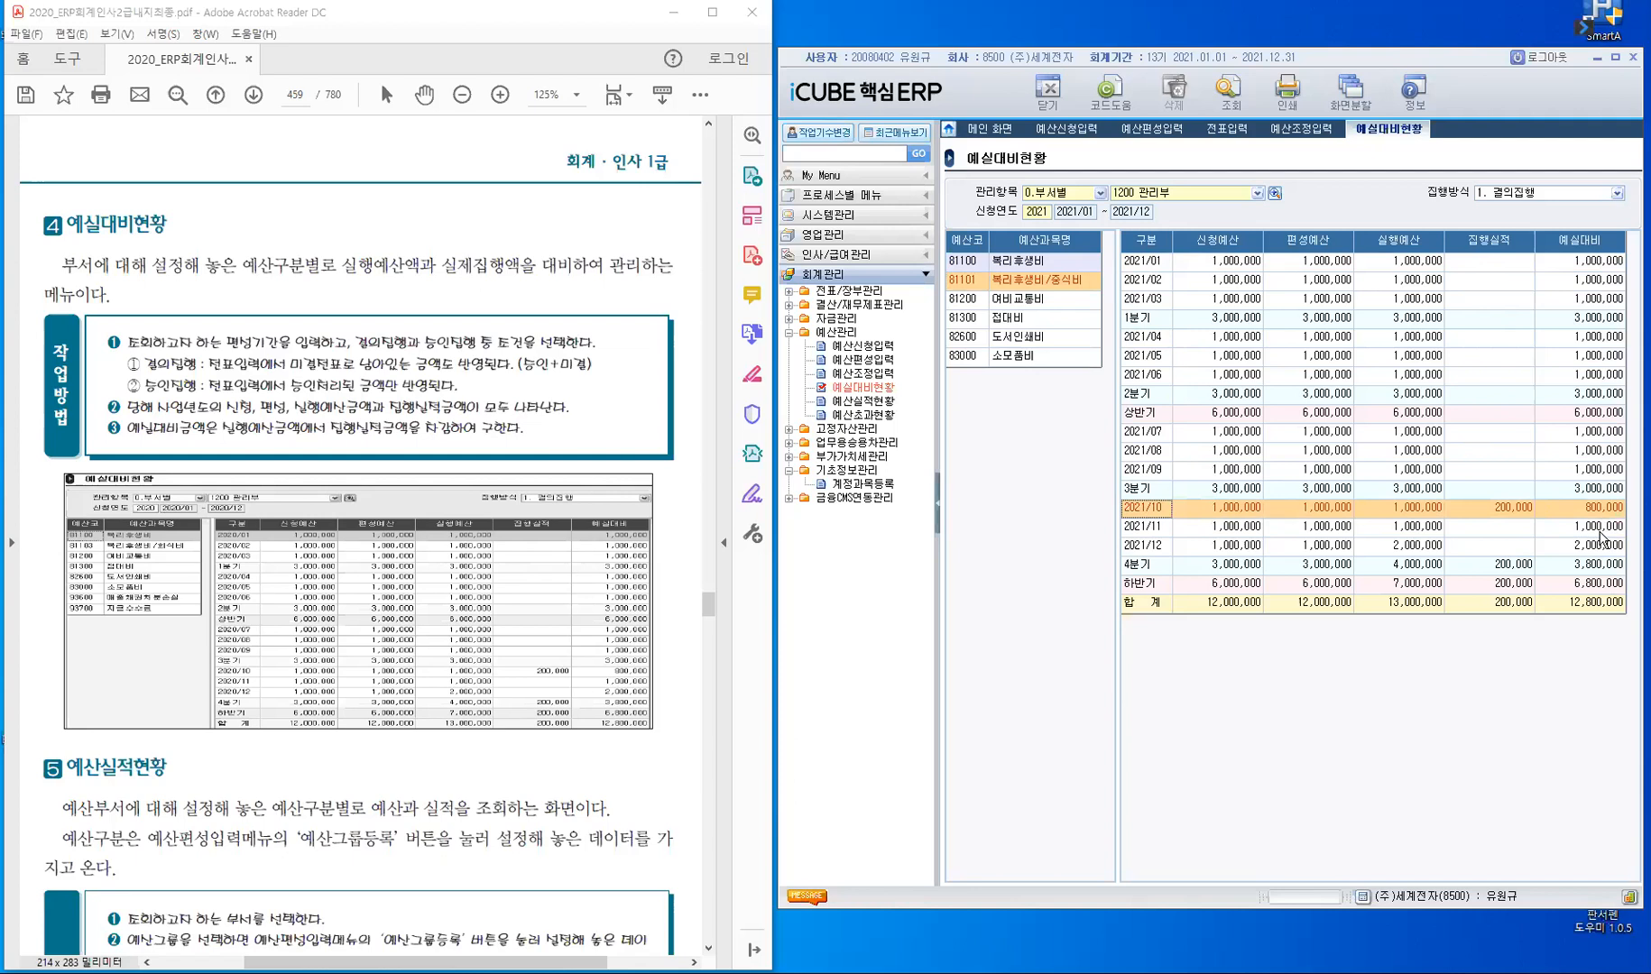
# - Open 예산실적현황 and read the textbook's 작업방법 for that report
pyautogui.click(871, 404)
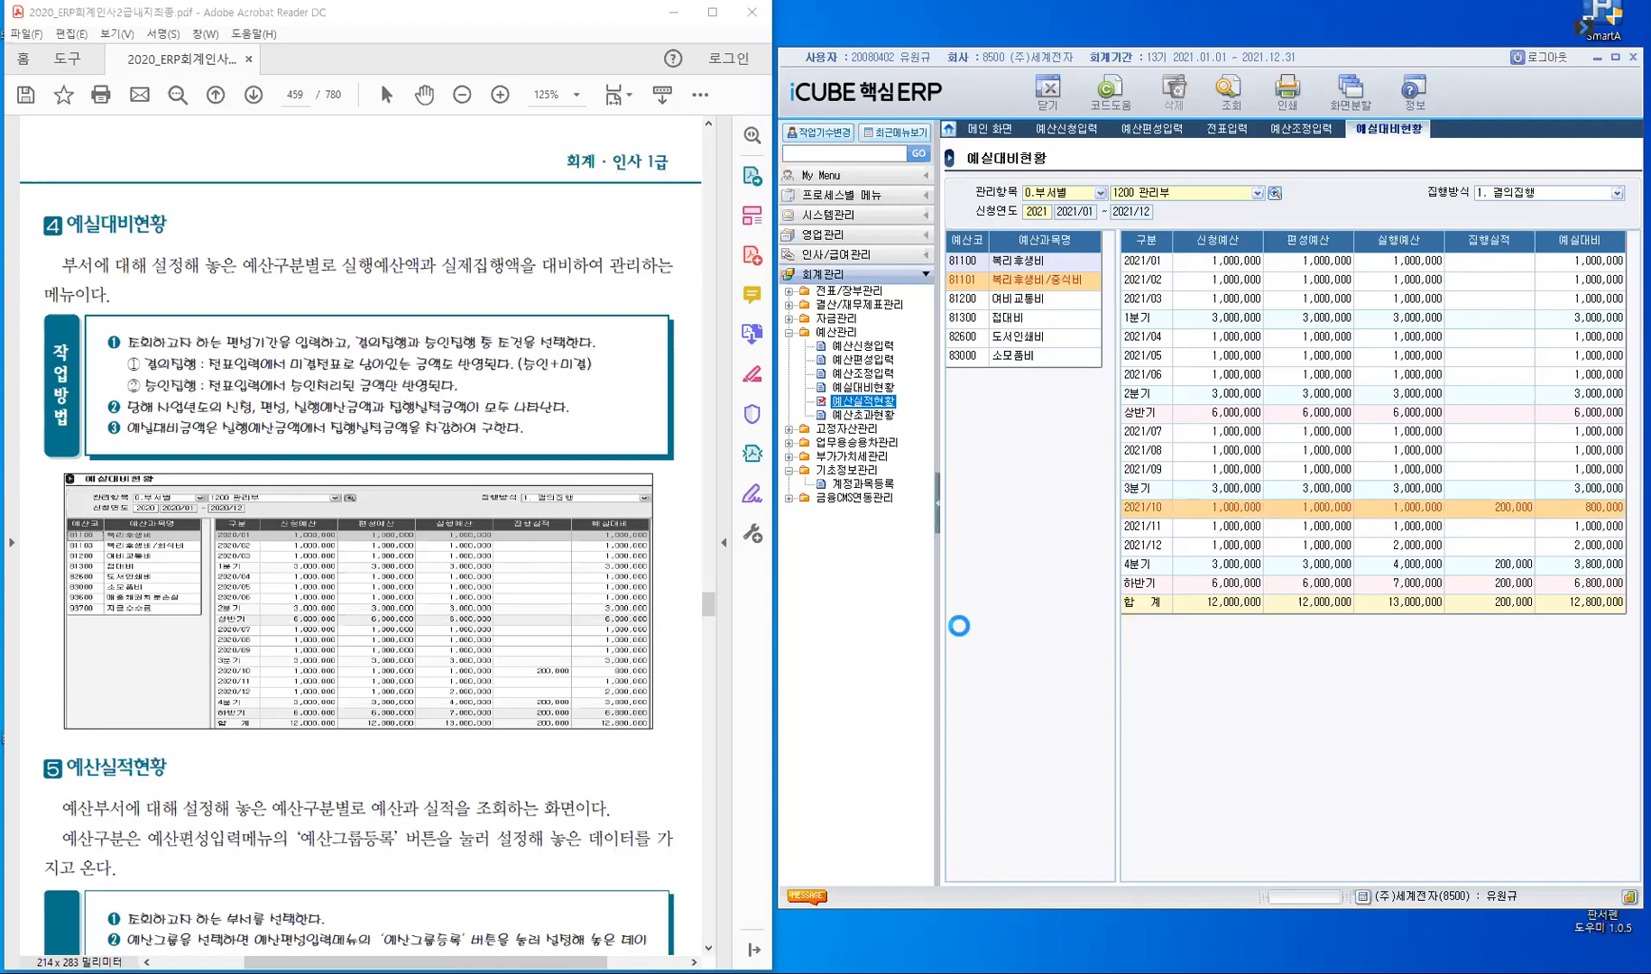
pyautogui.click(574, 821)
pyautogui.scroll(-5, 574, 821)
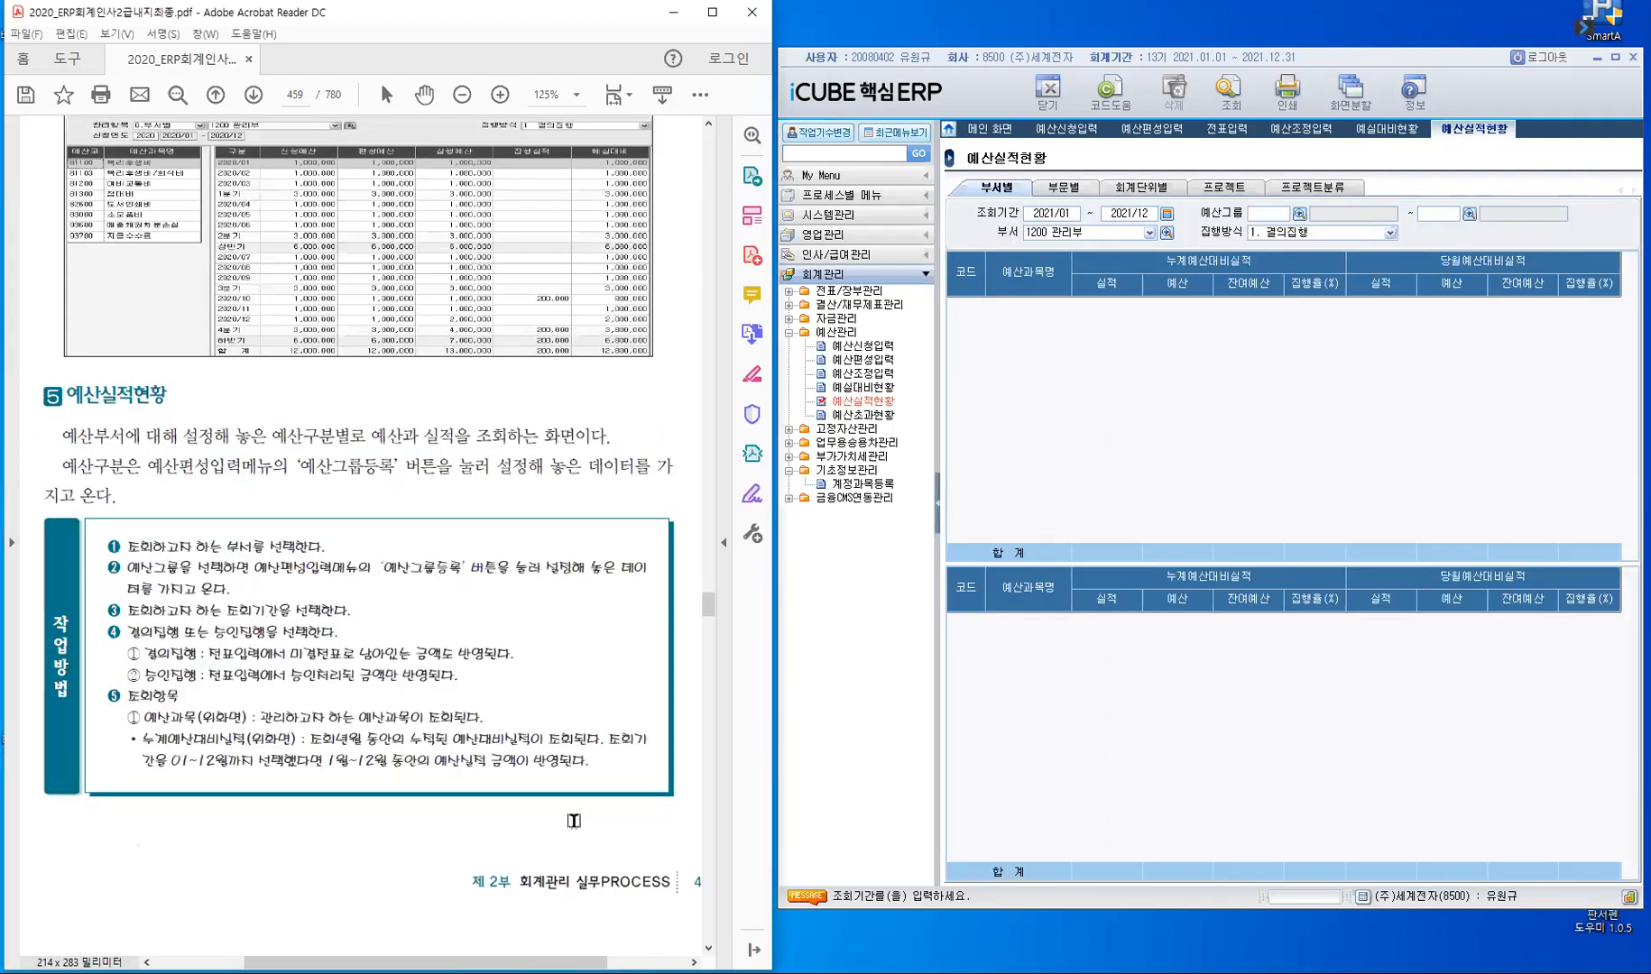
pyautogui.scroll(-1, 573, 821)
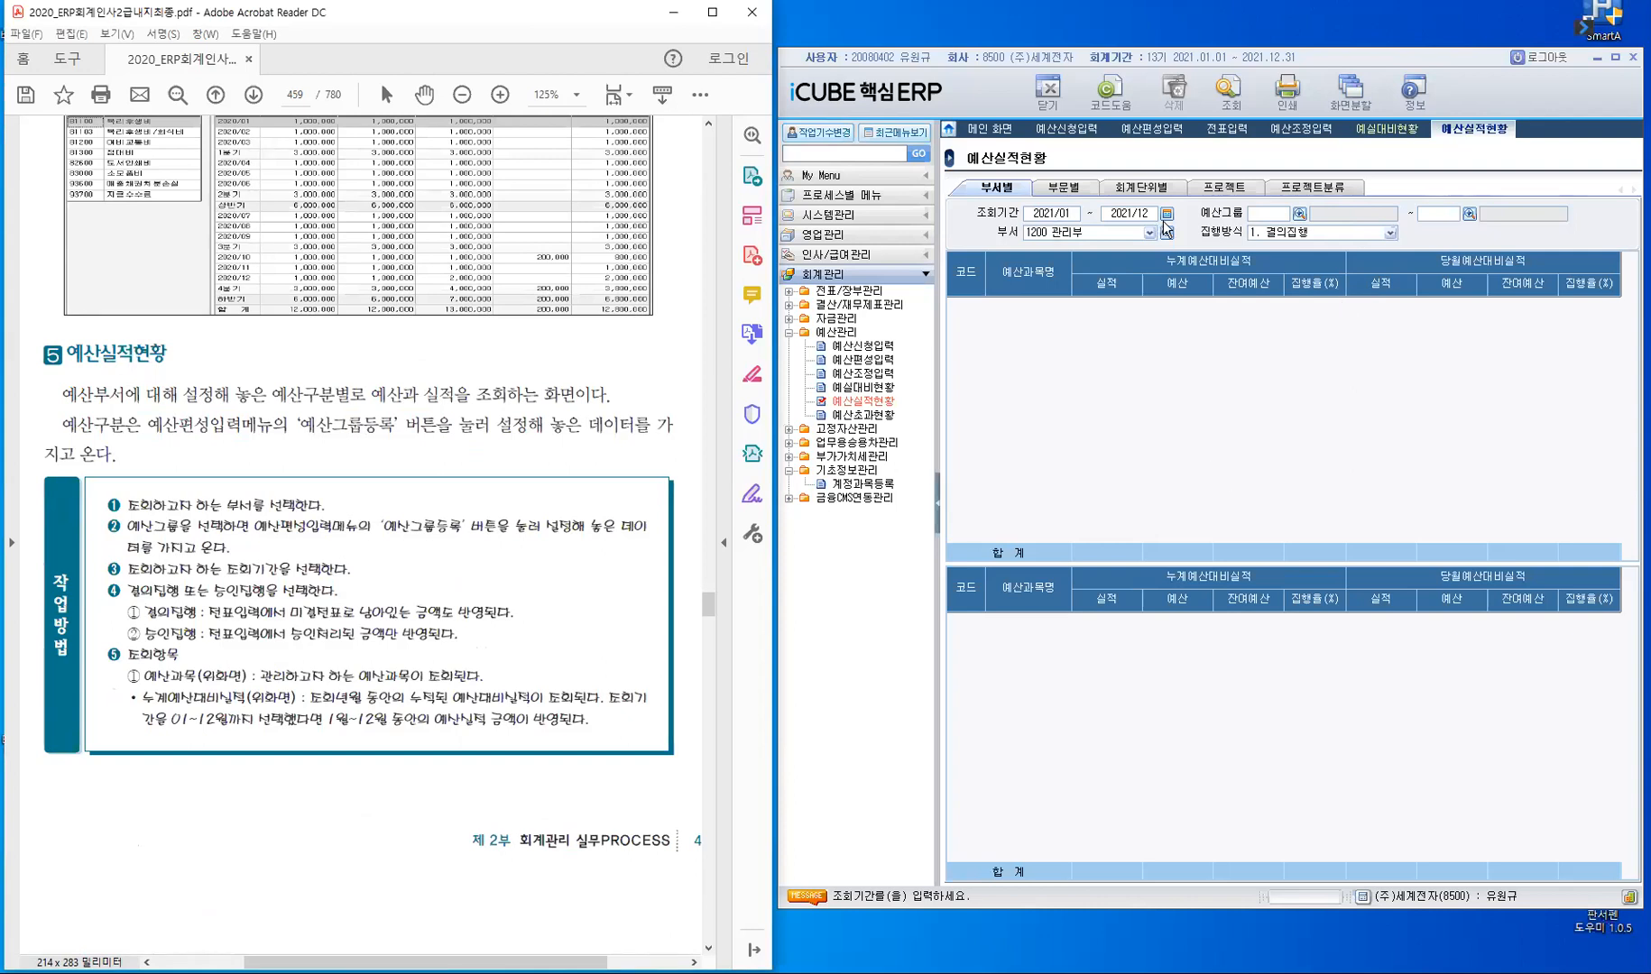
# - Set both ends of the 예산그룹 range in 예산실적현황 to 1000 관리부문예산
pyautogui.click(1273, 216)
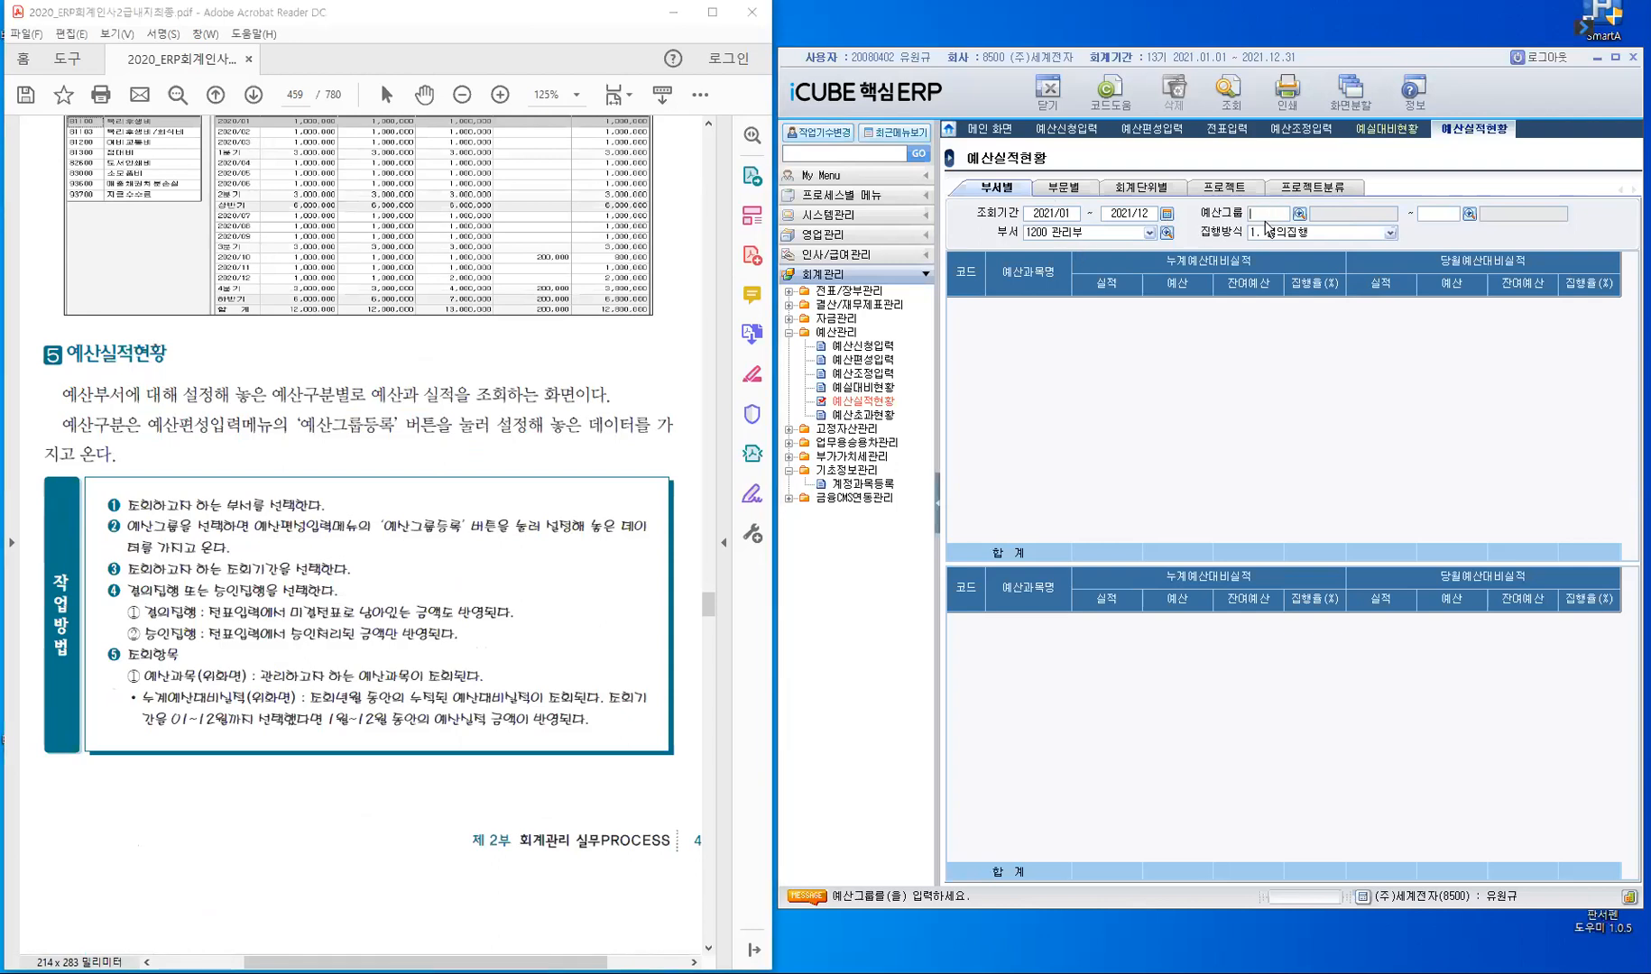
pyautogui.press('F2')
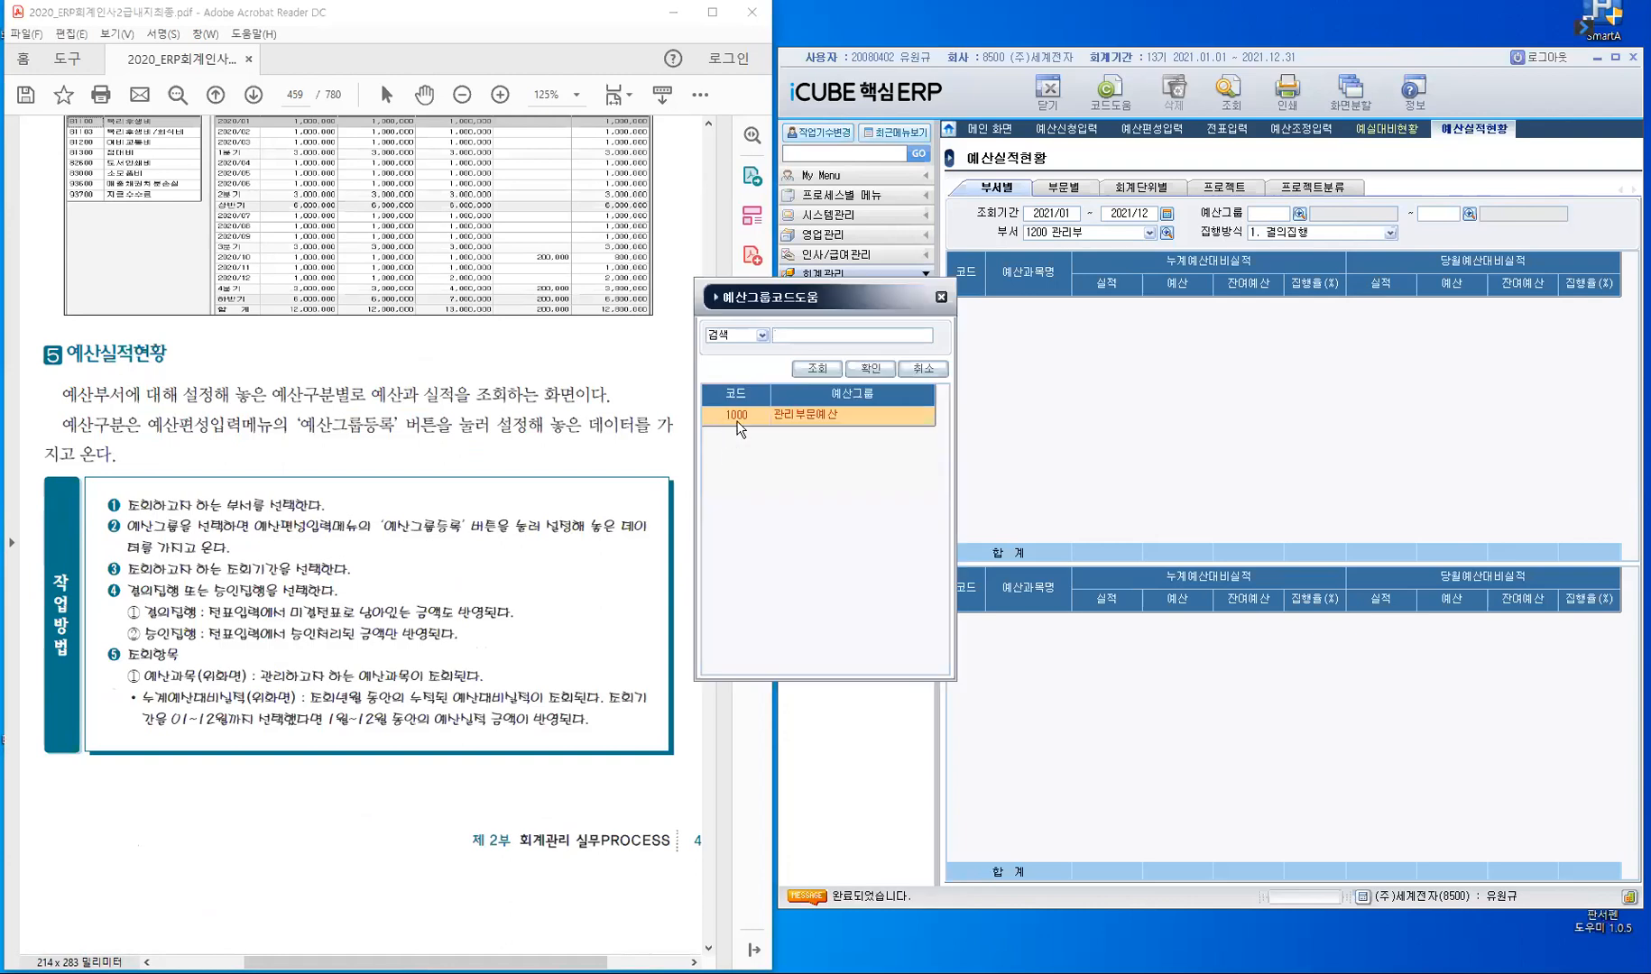
pyautogui.click(855, 371)
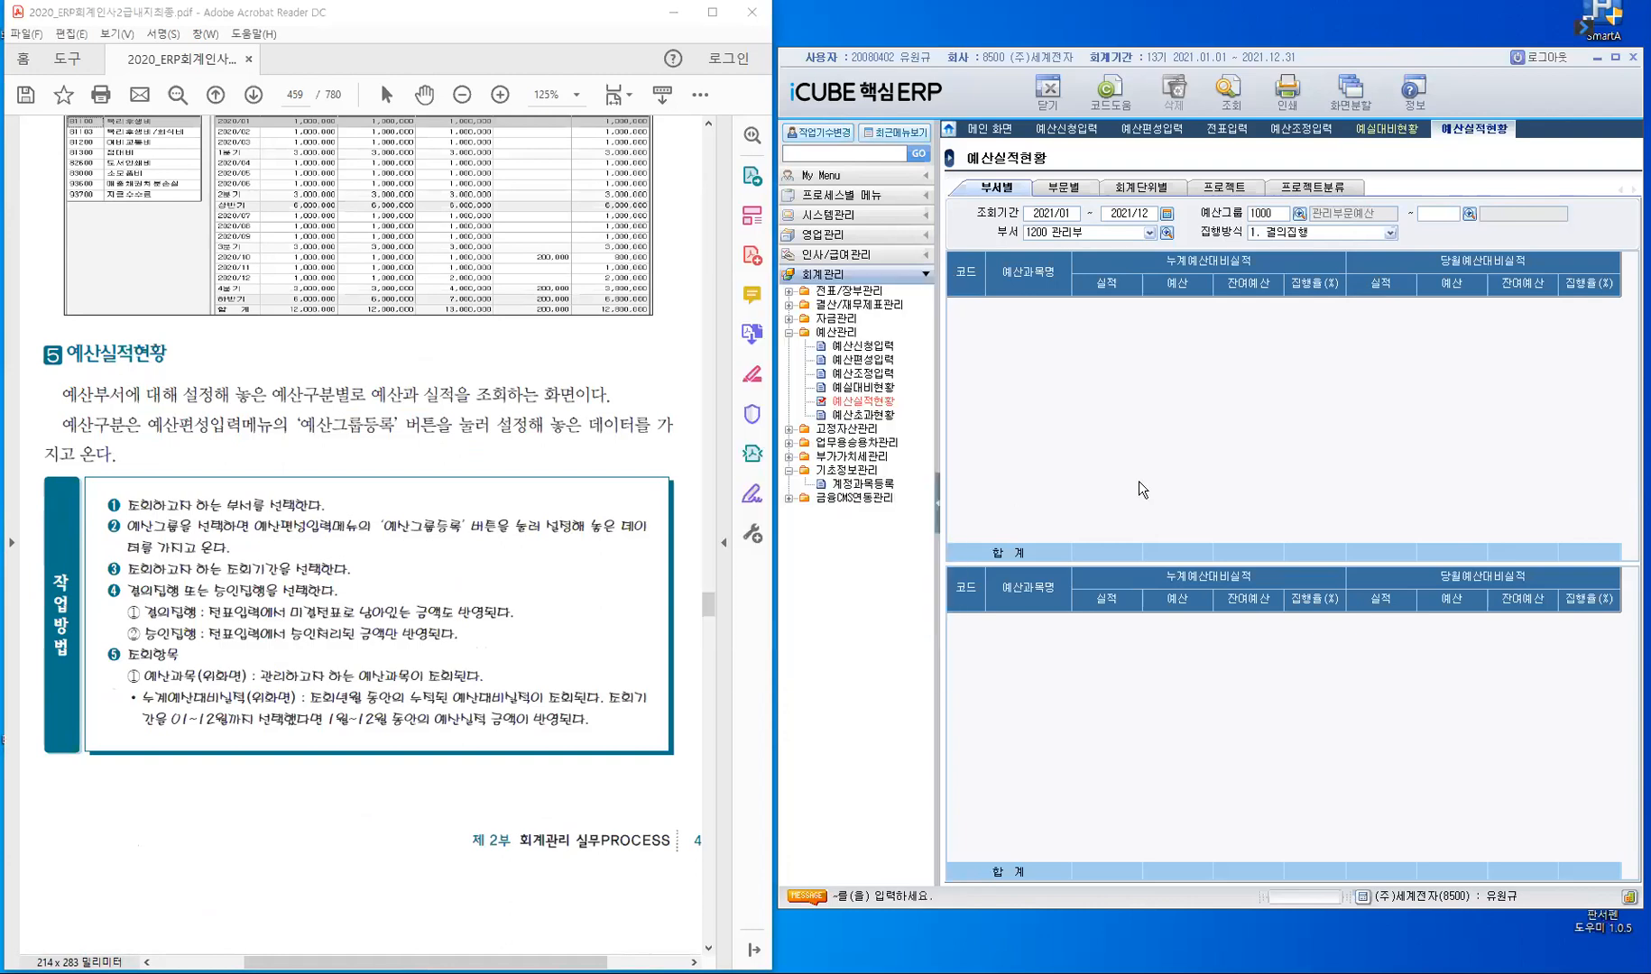
pyautogui.write('1000')
pyautogui.press('Return')
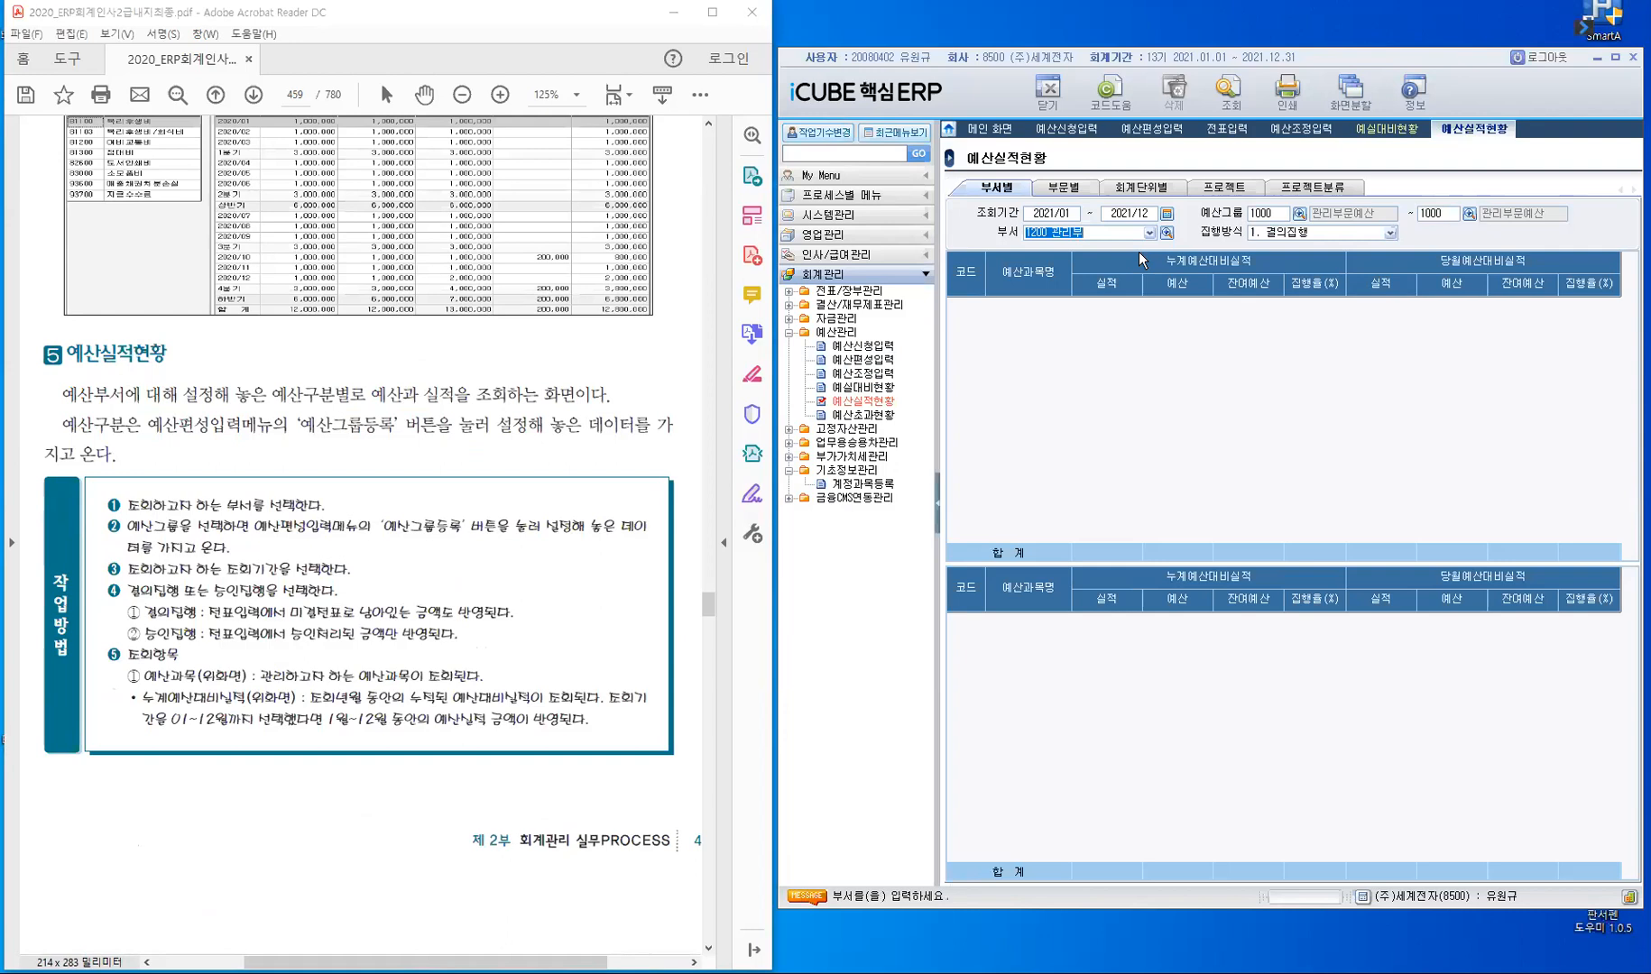
# - Query 예산실적현황 for all departments with 집행방식 1. 결의집행 and show the sub-account detail of 81100 복리후생비
pyautogui.press('F2')
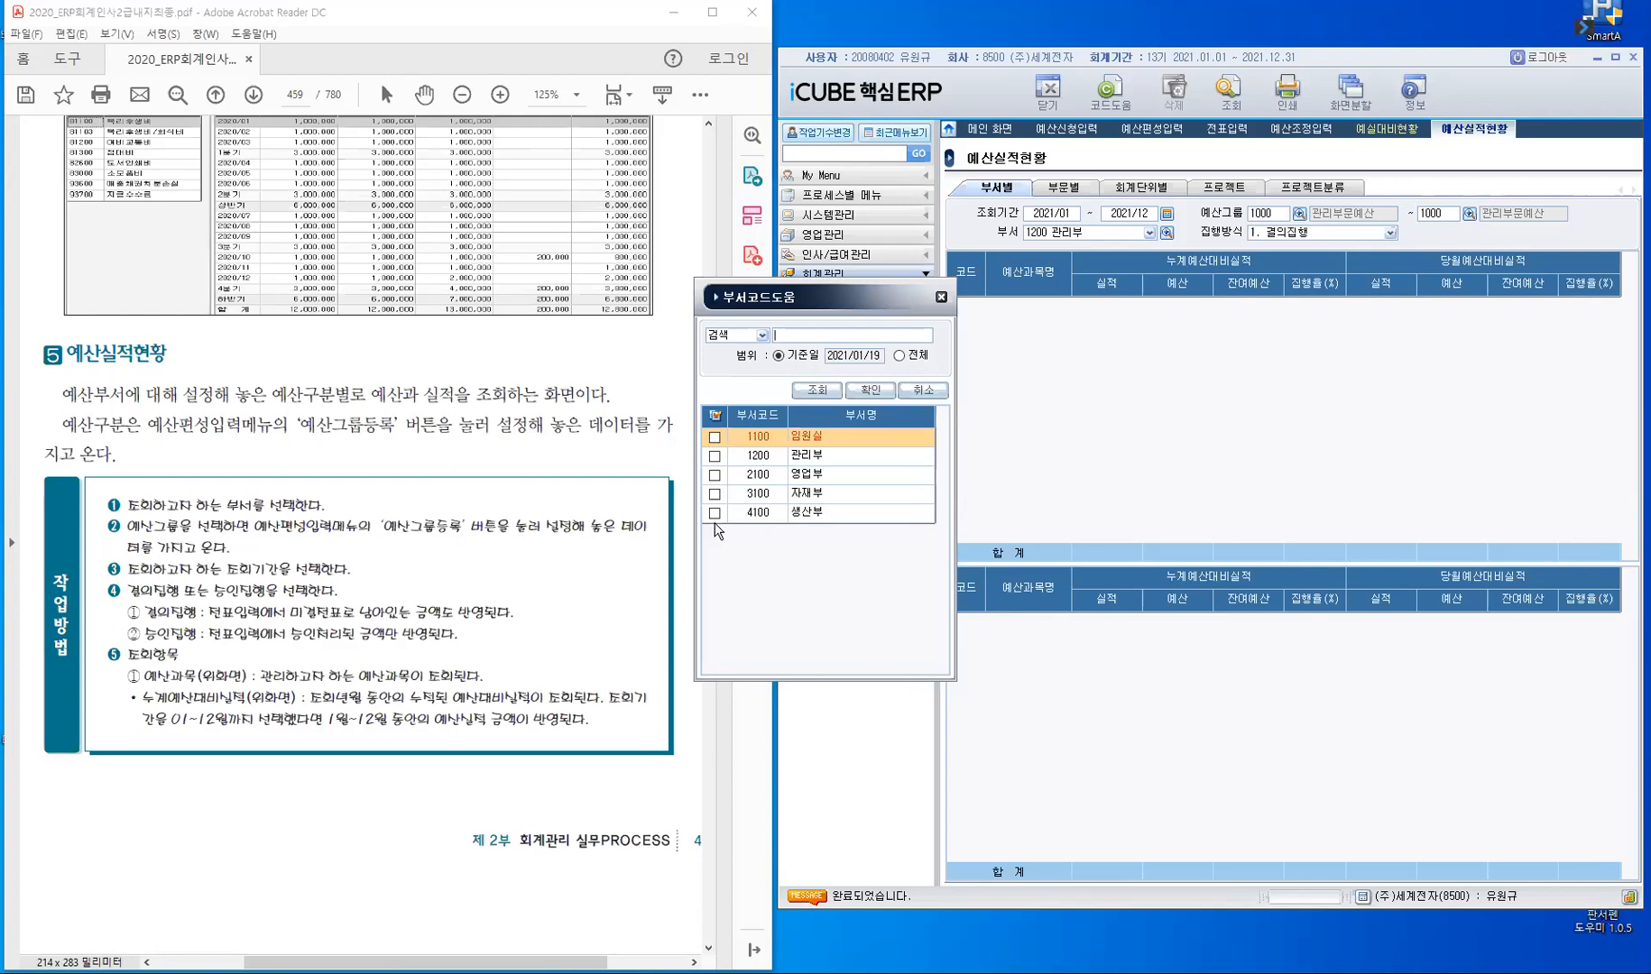
pyautogui.click(717, 416)
pyautogui.click(880, 395)
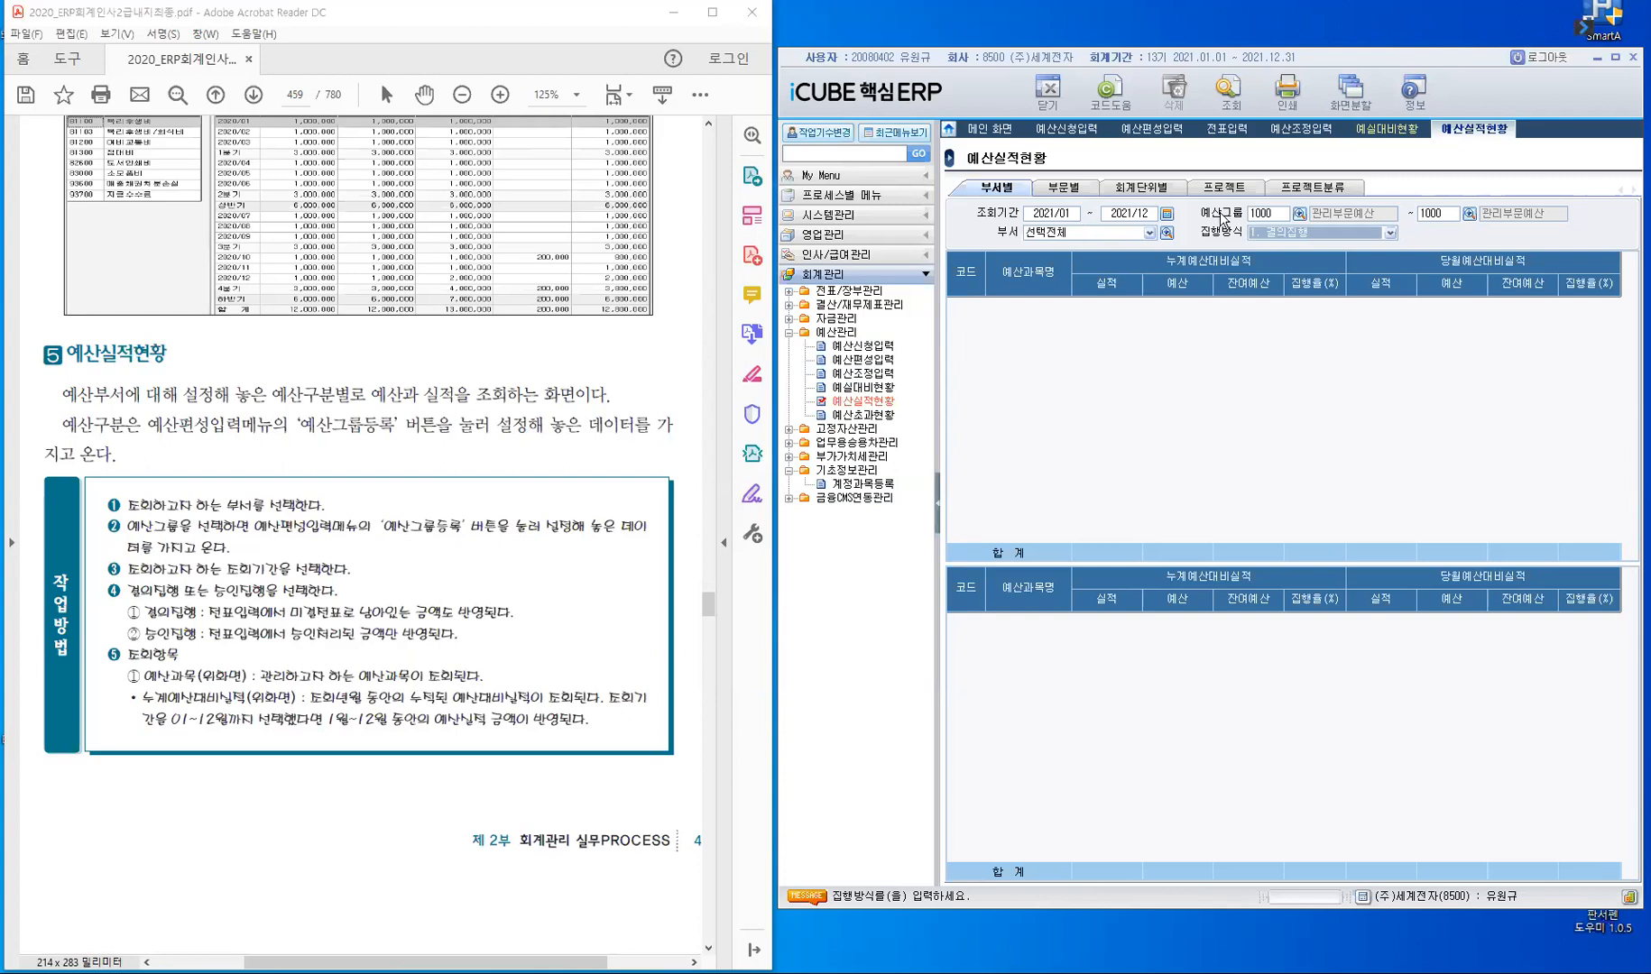
pyautogui.click(1390, 233)
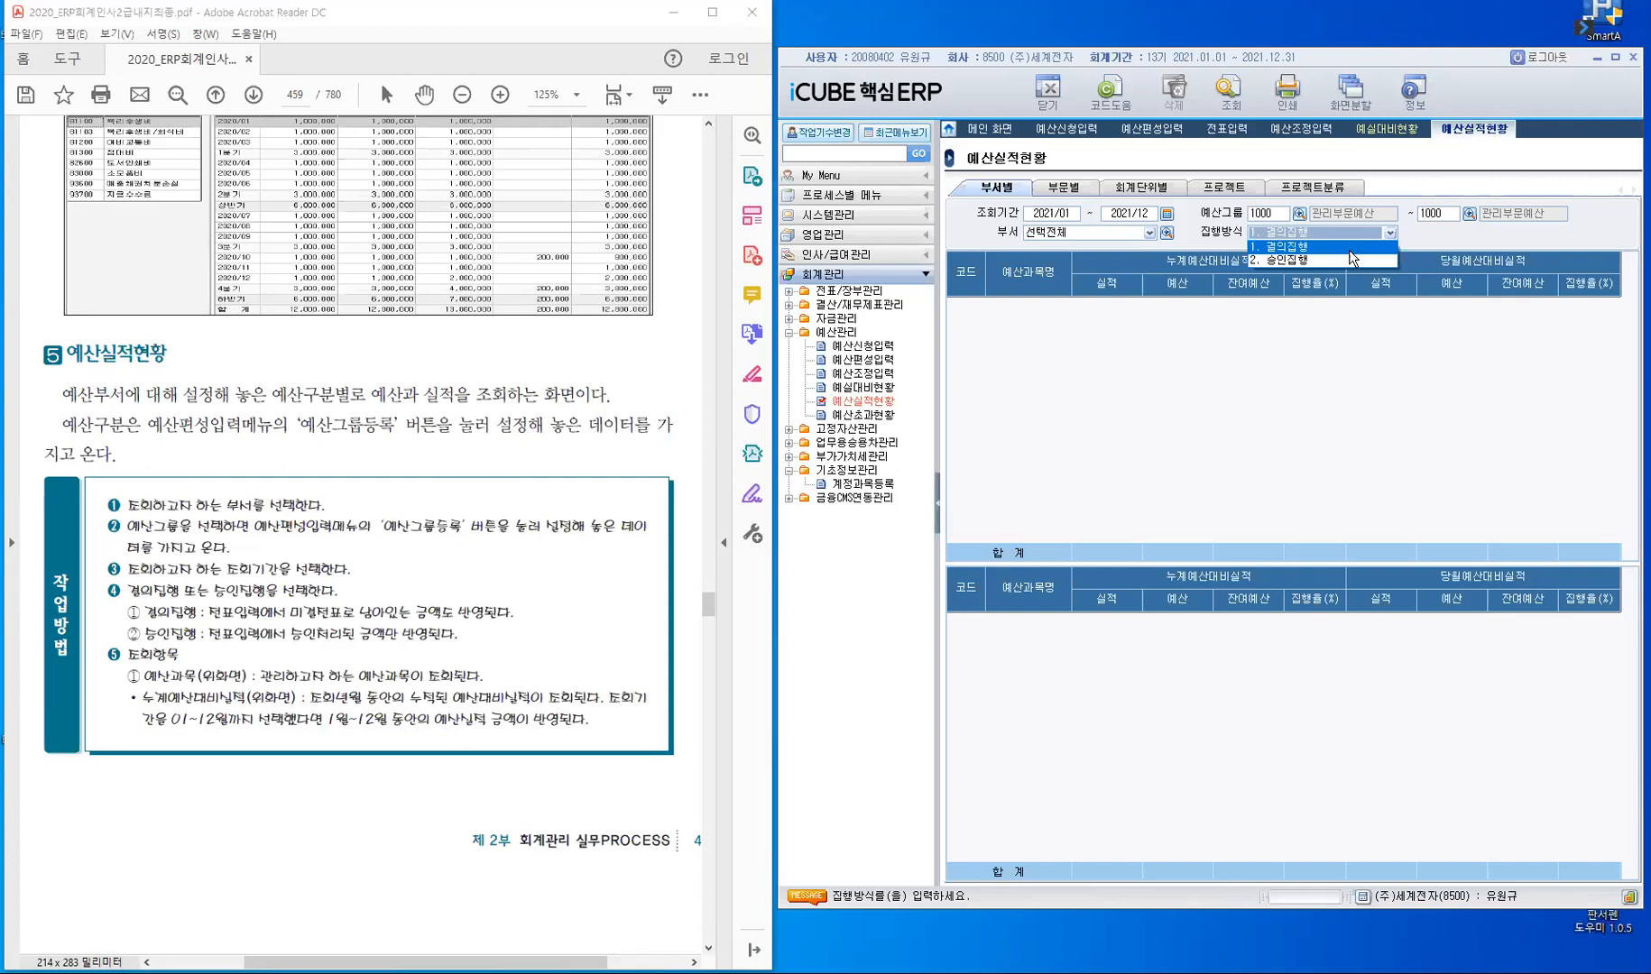
pyautogui.click(1348, 250)
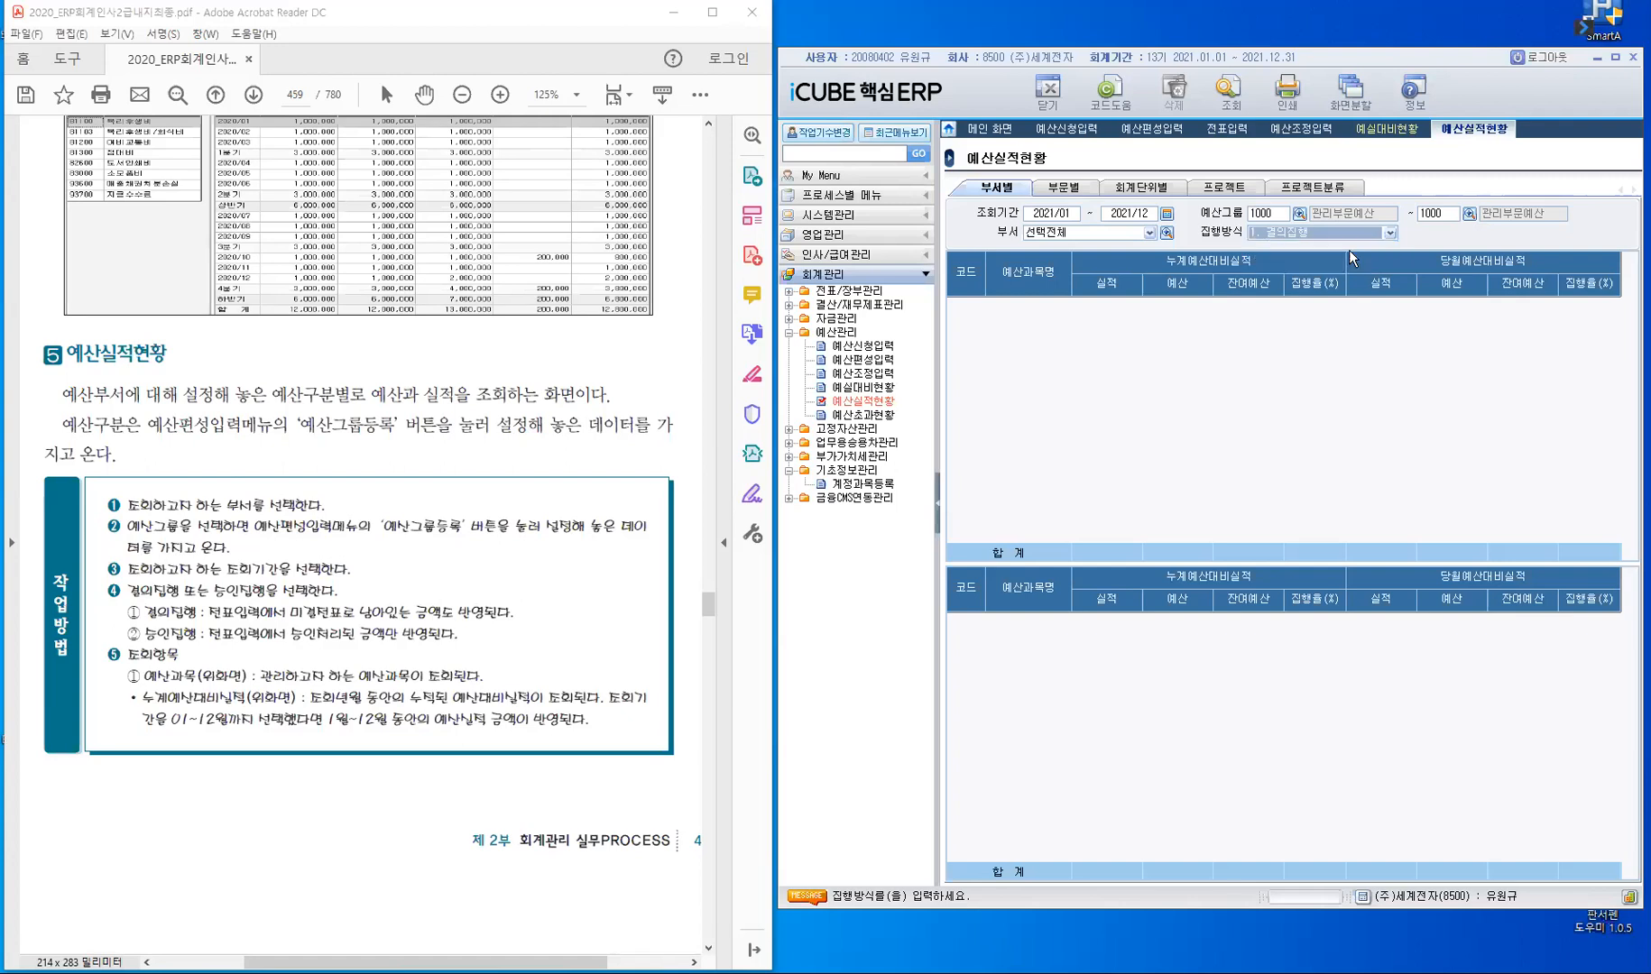
pyautogui.press('Return')
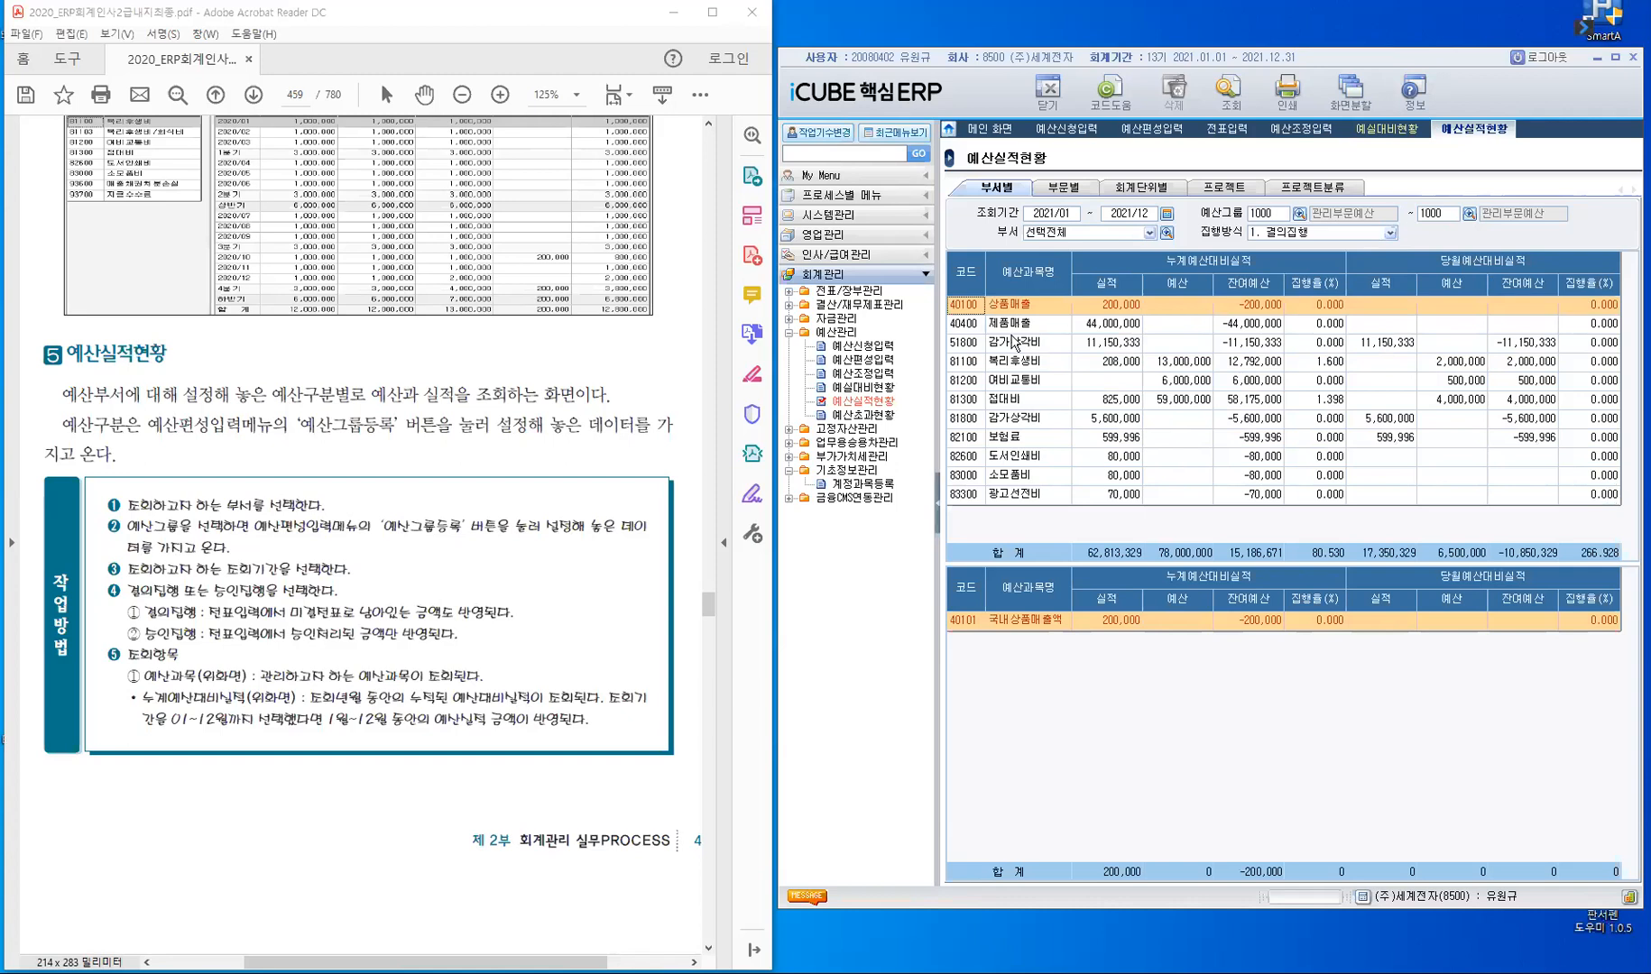
pyautogui.click(1013, 366)
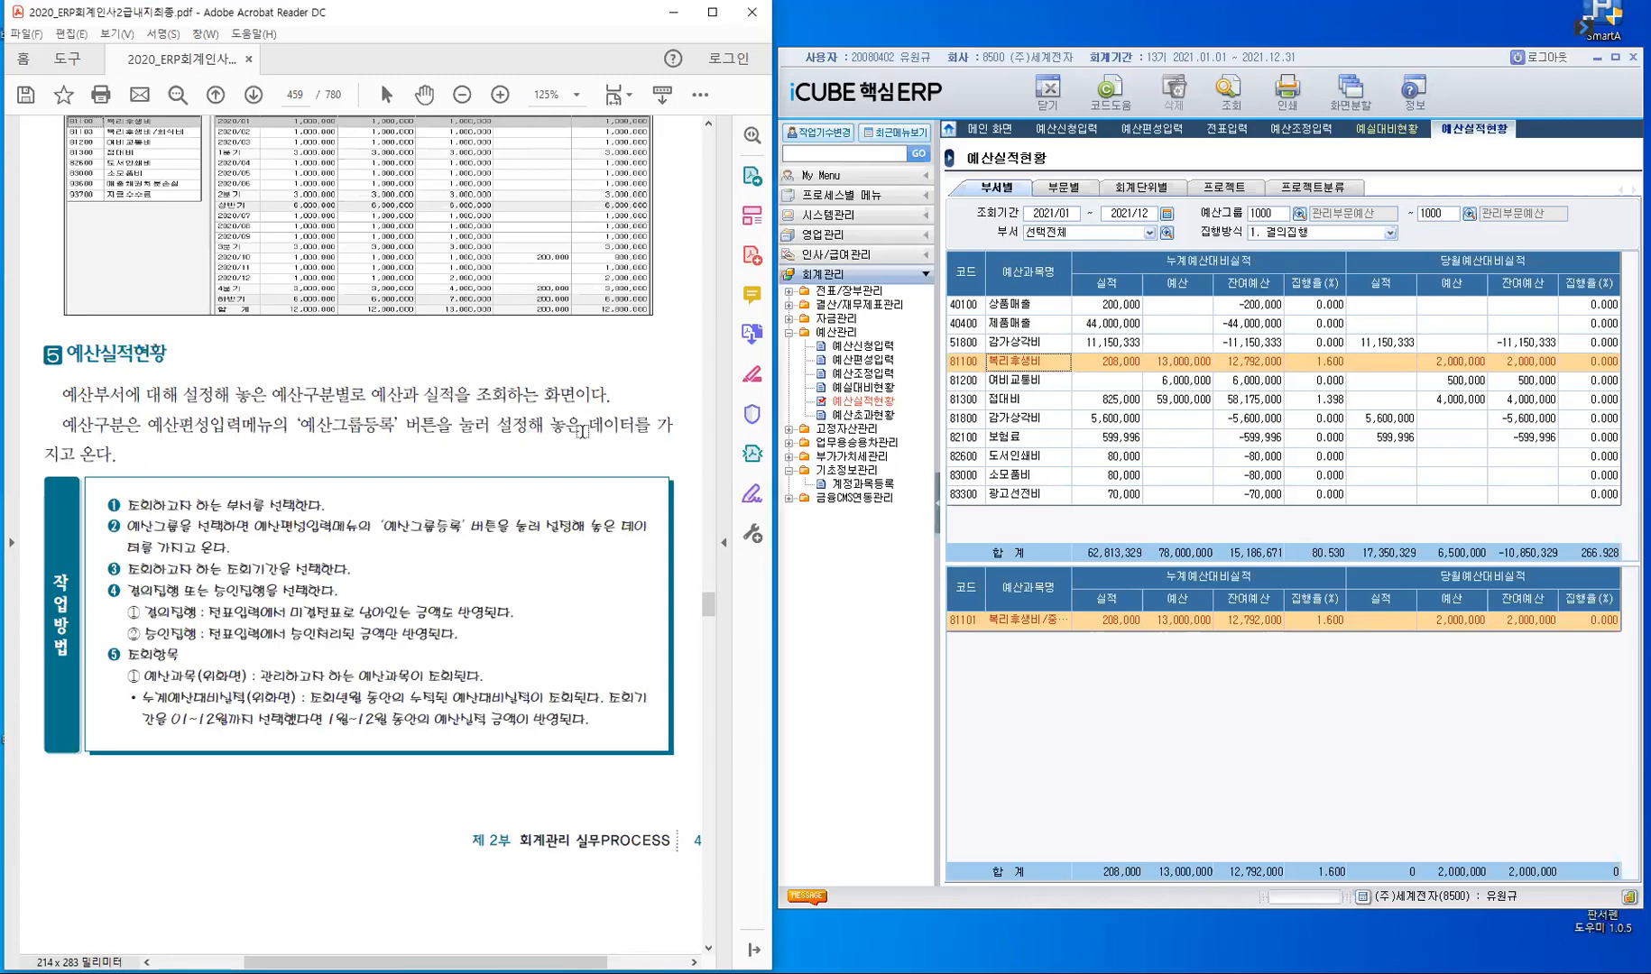
# - Find the textbook's 예산초과현황 section and query that report for 부서별 1200 관리부 with 1. 예산과목, 1. 결의집행 and 1. 모두 표시
pyautogui.scroll(-5, 583, 432)
pyautogui.scroll(-5, 583, 433)
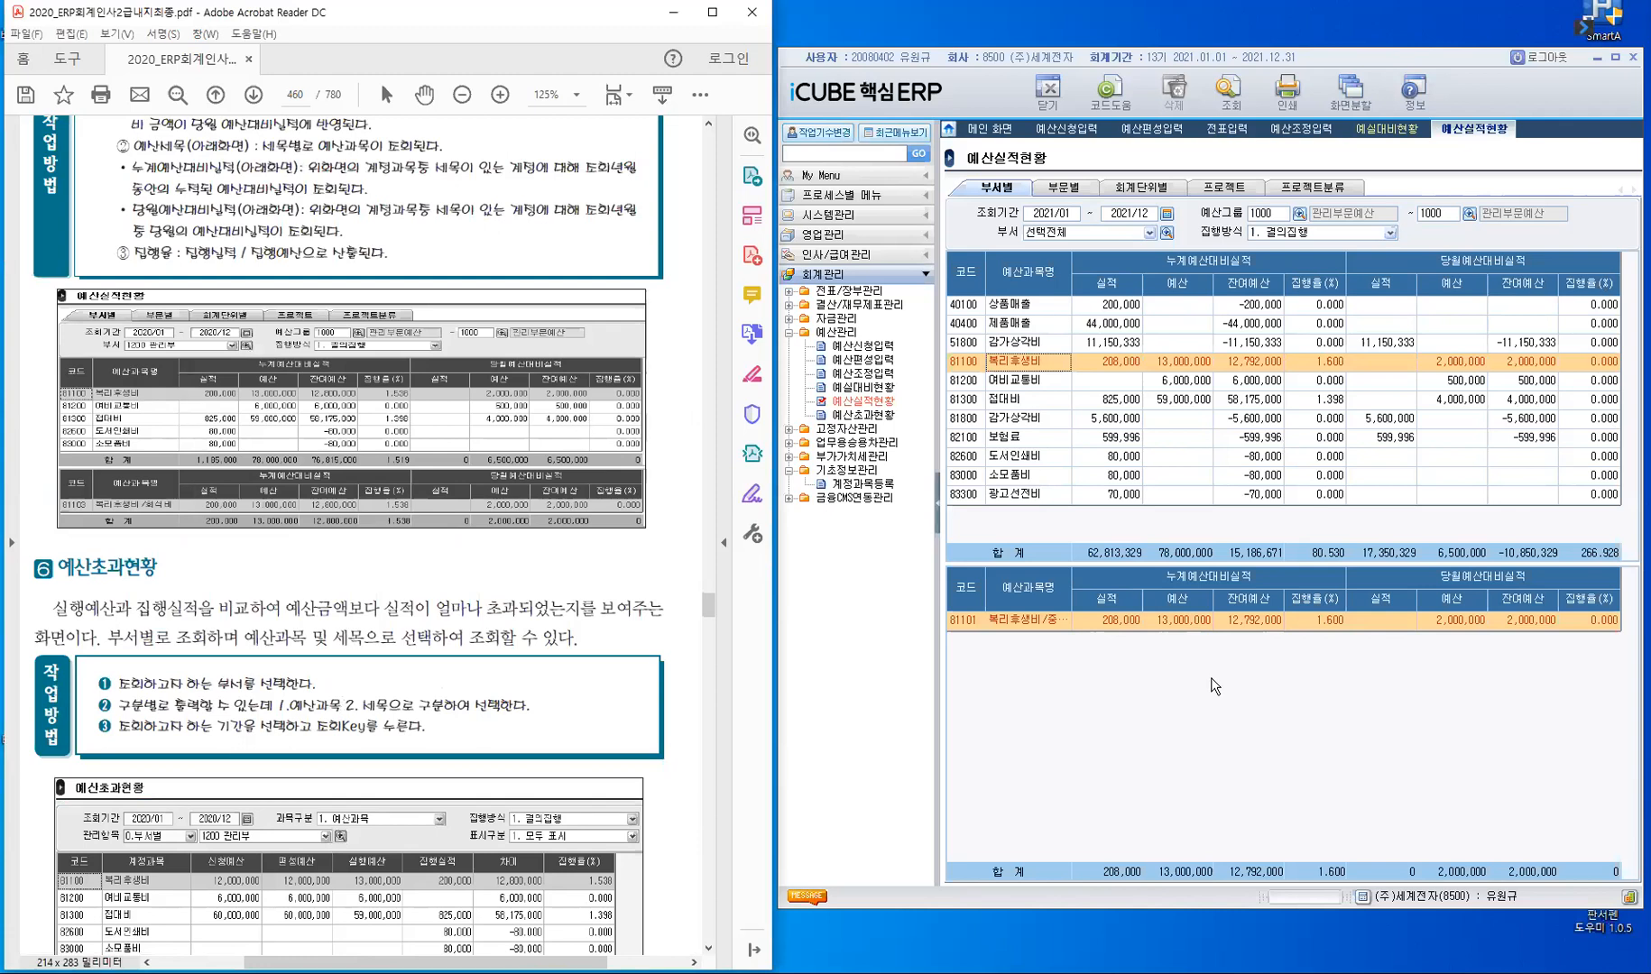
pyautogui.click(871, 414)
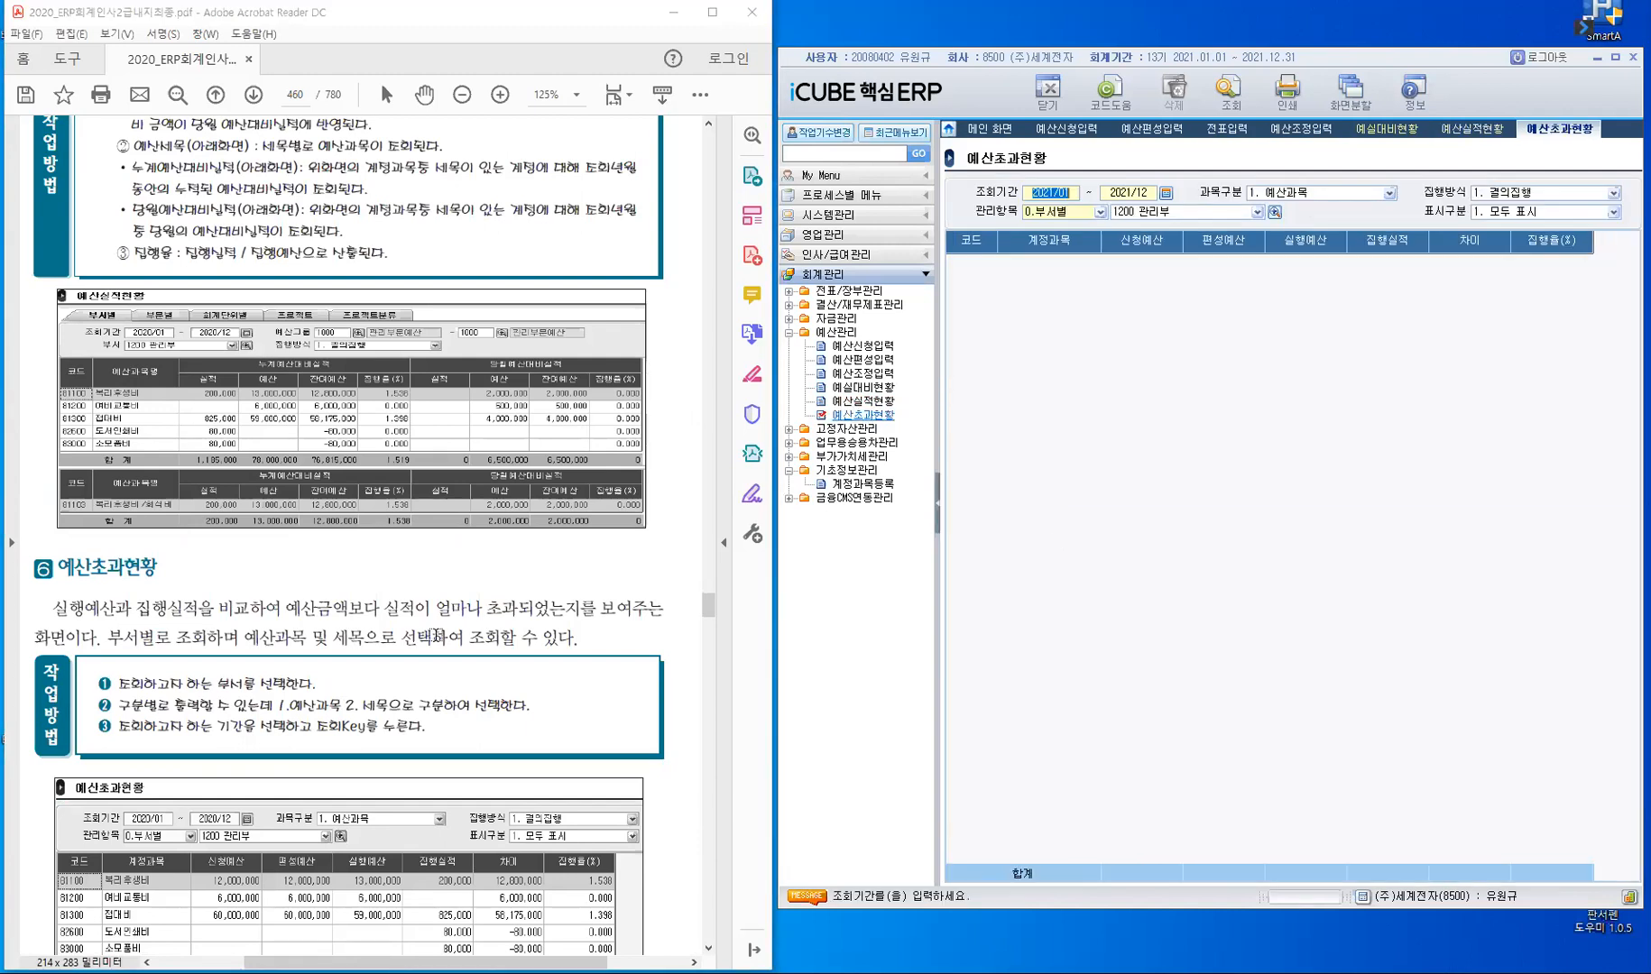
pyautogui.click(428, 632)
pyautogui.scroll(-3, 525, 602)
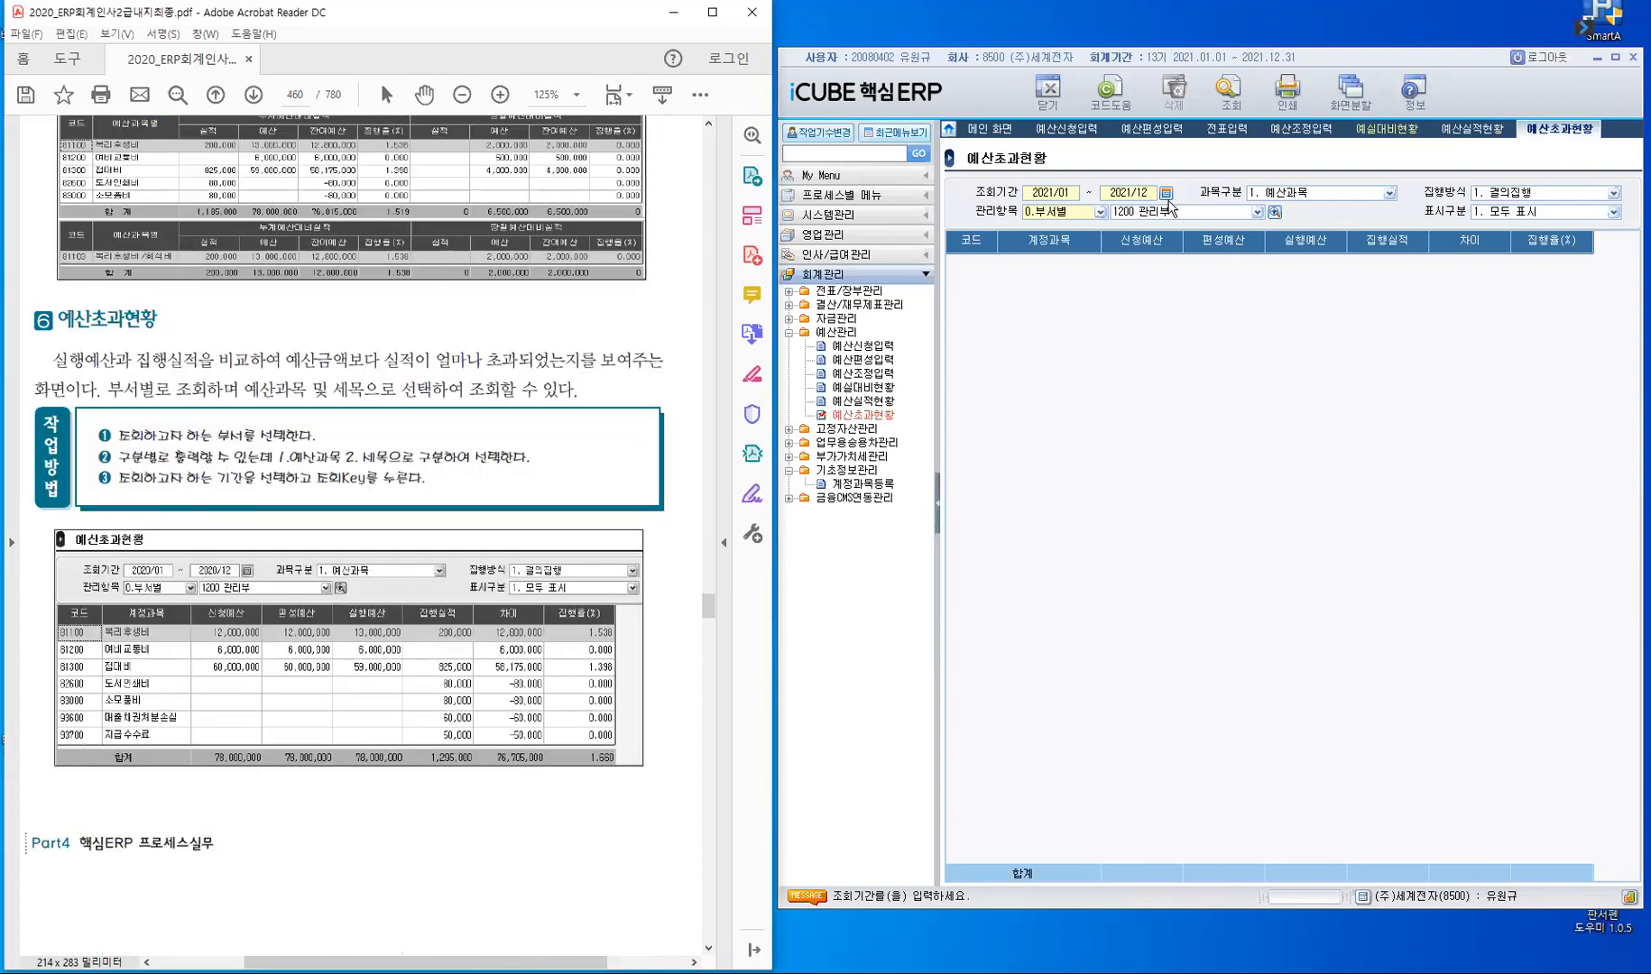
pyautogui.click(1390, 193)
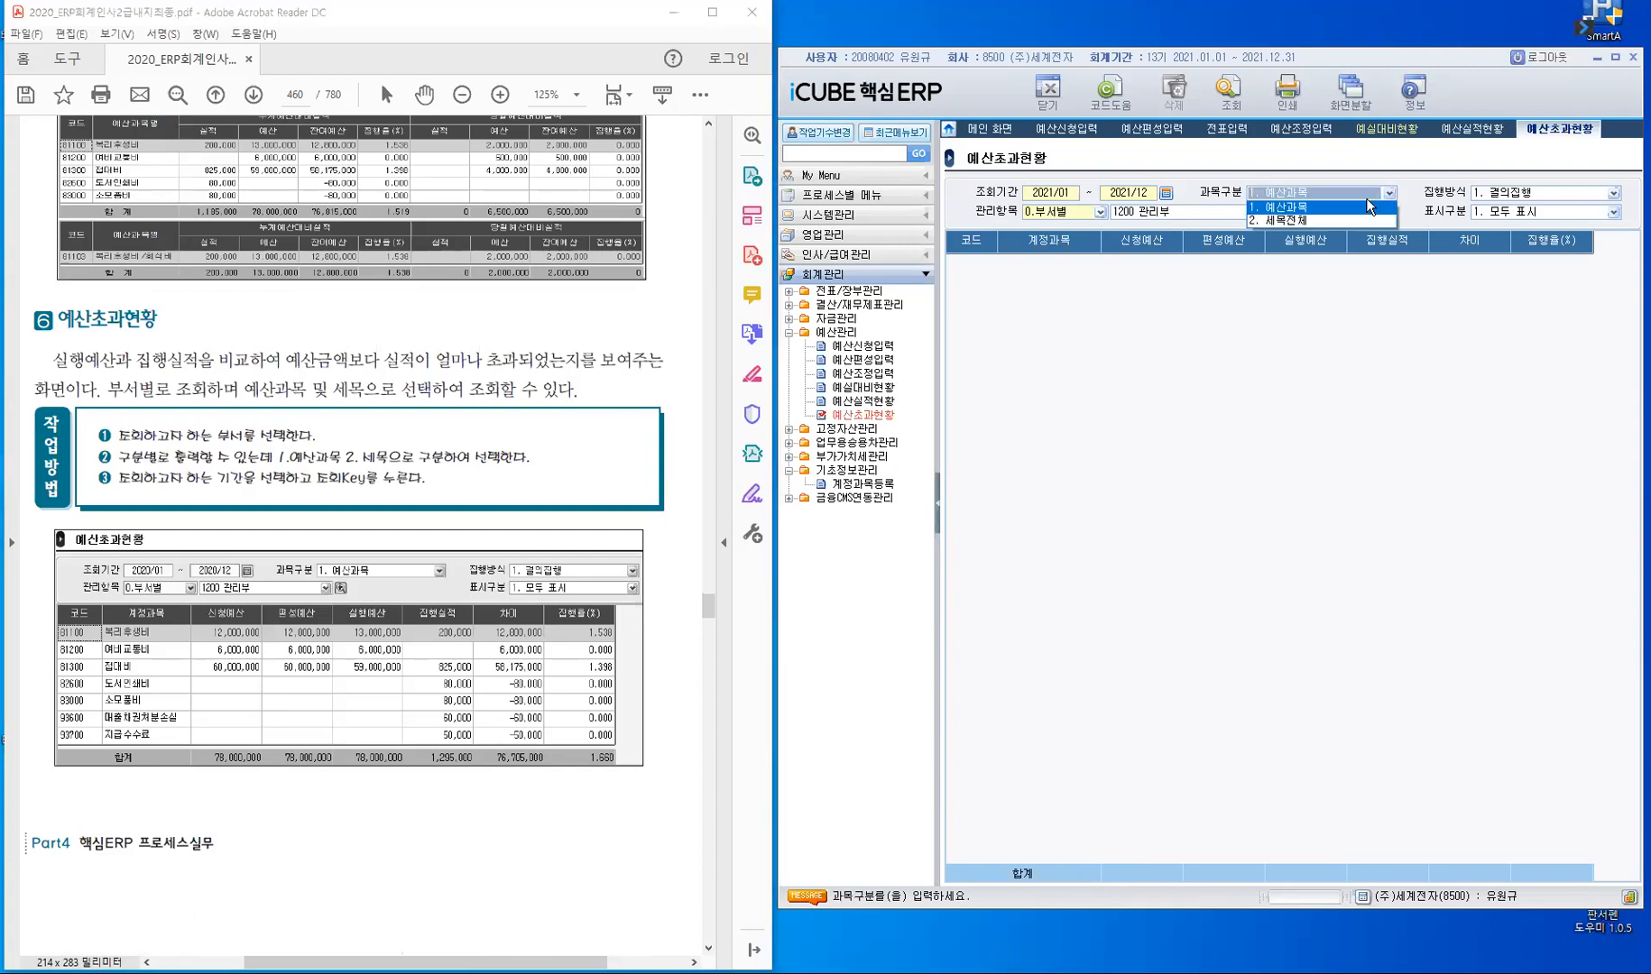
pyautogui.click(1532, 221)
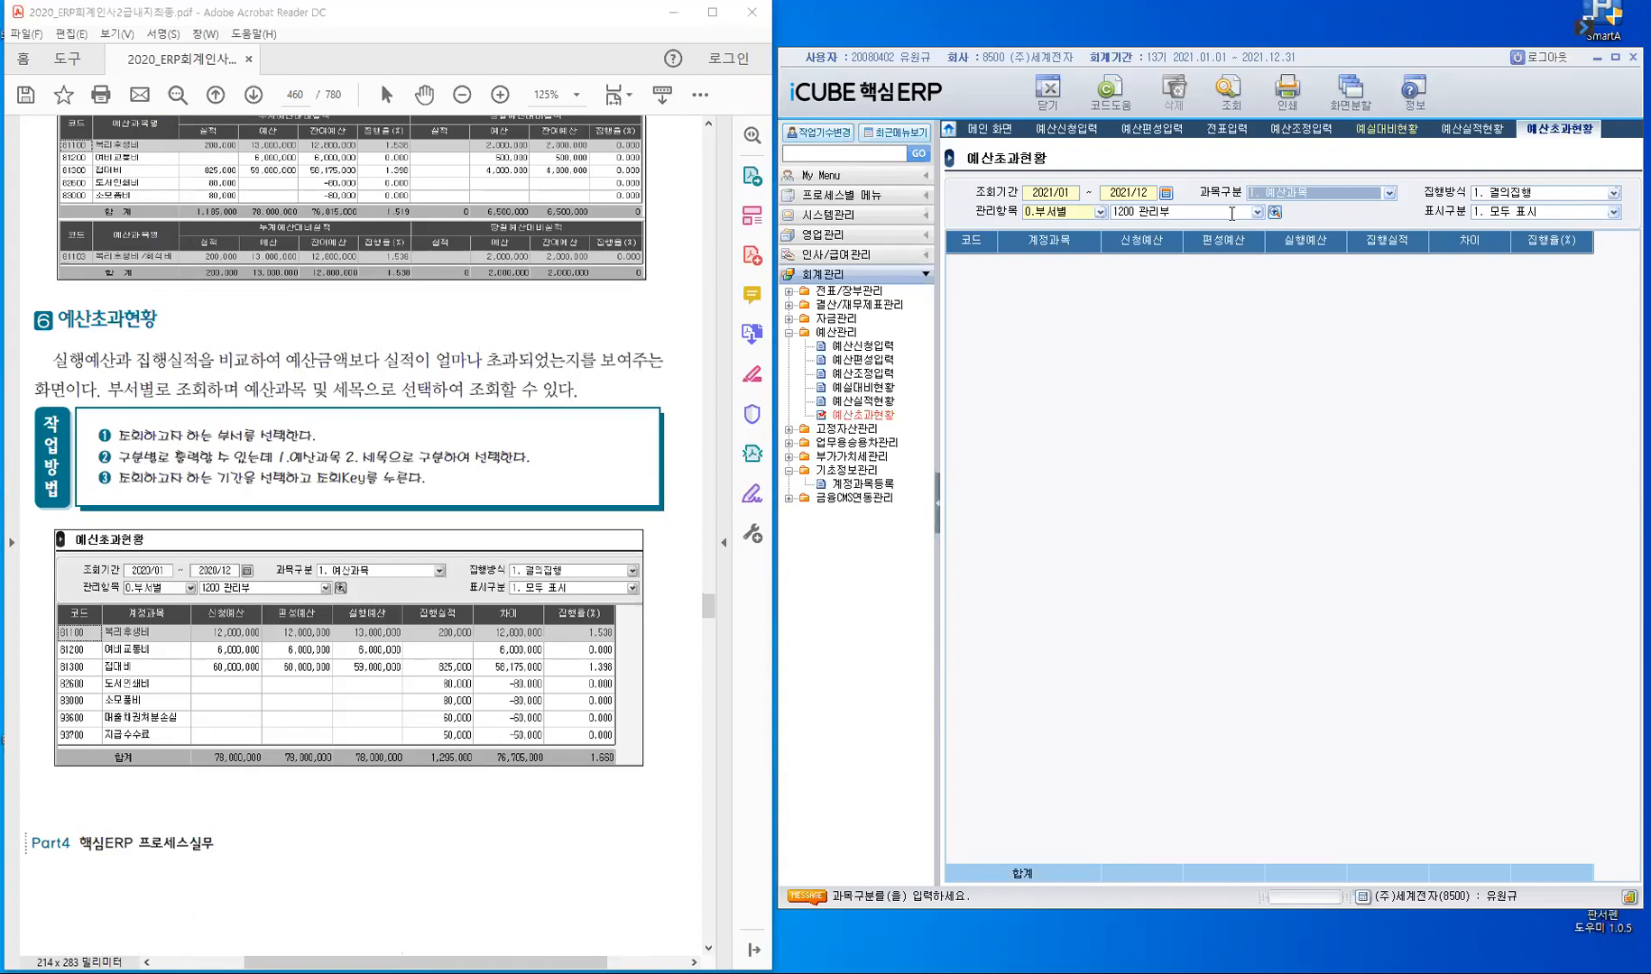
pyautogui.click(1232, 95)
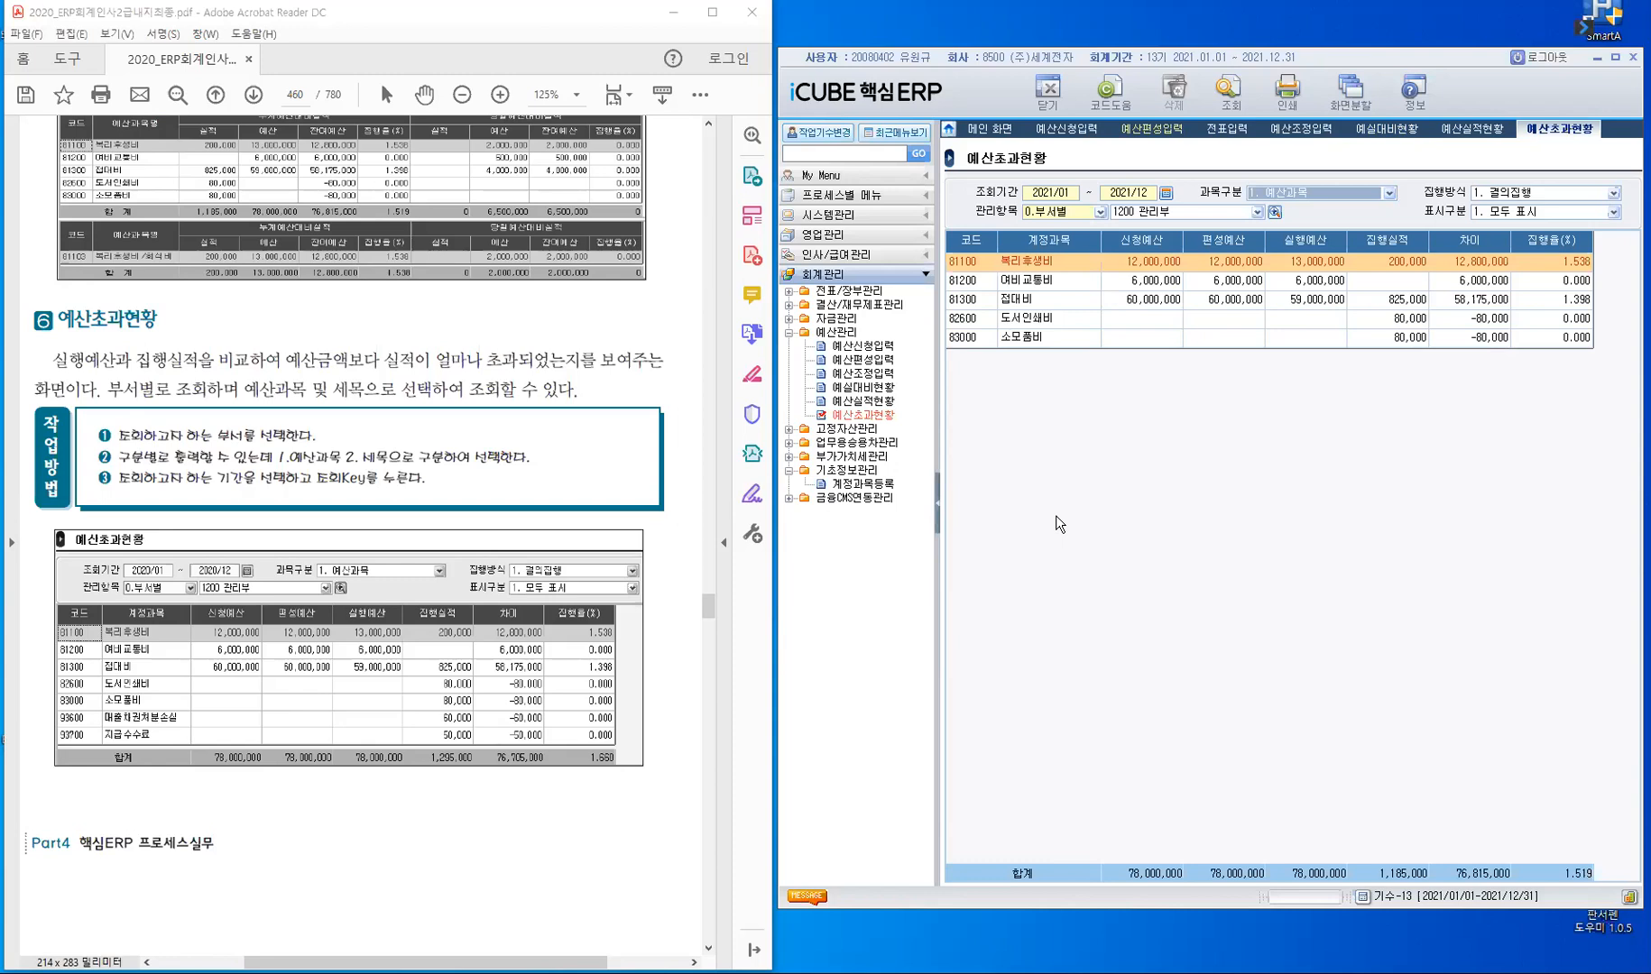
# - Compare the 예산실적현황 report with the 예산초과현황 report
pyautogui.click(1477, 125)
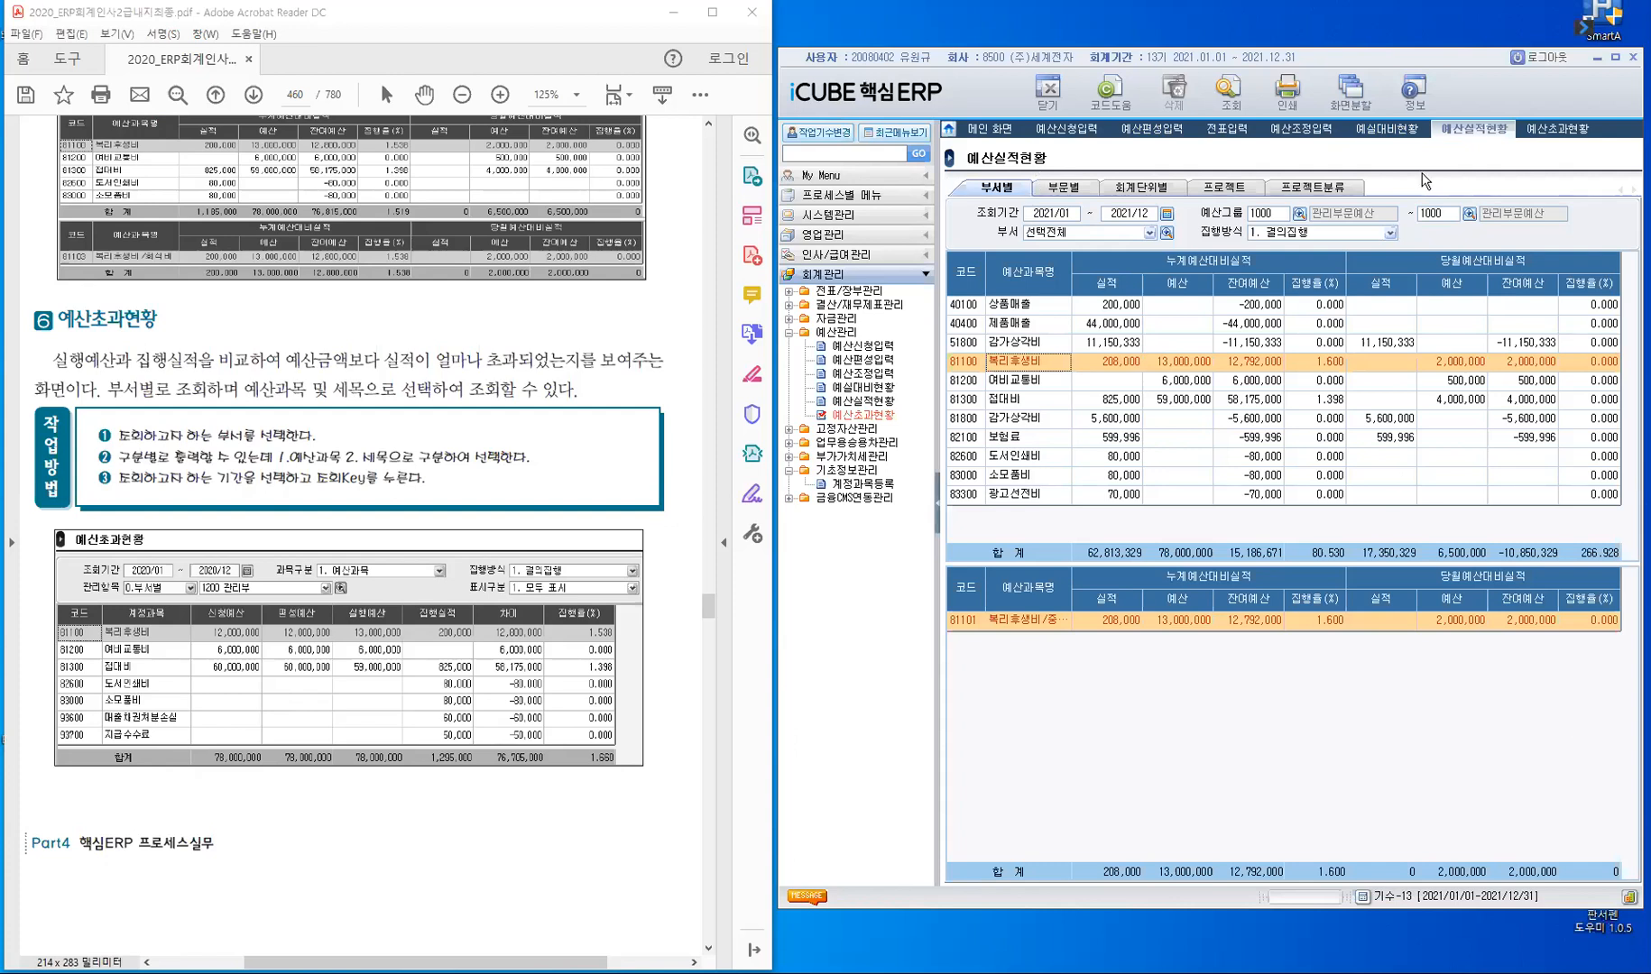
pyautogui.click(1540, 136)
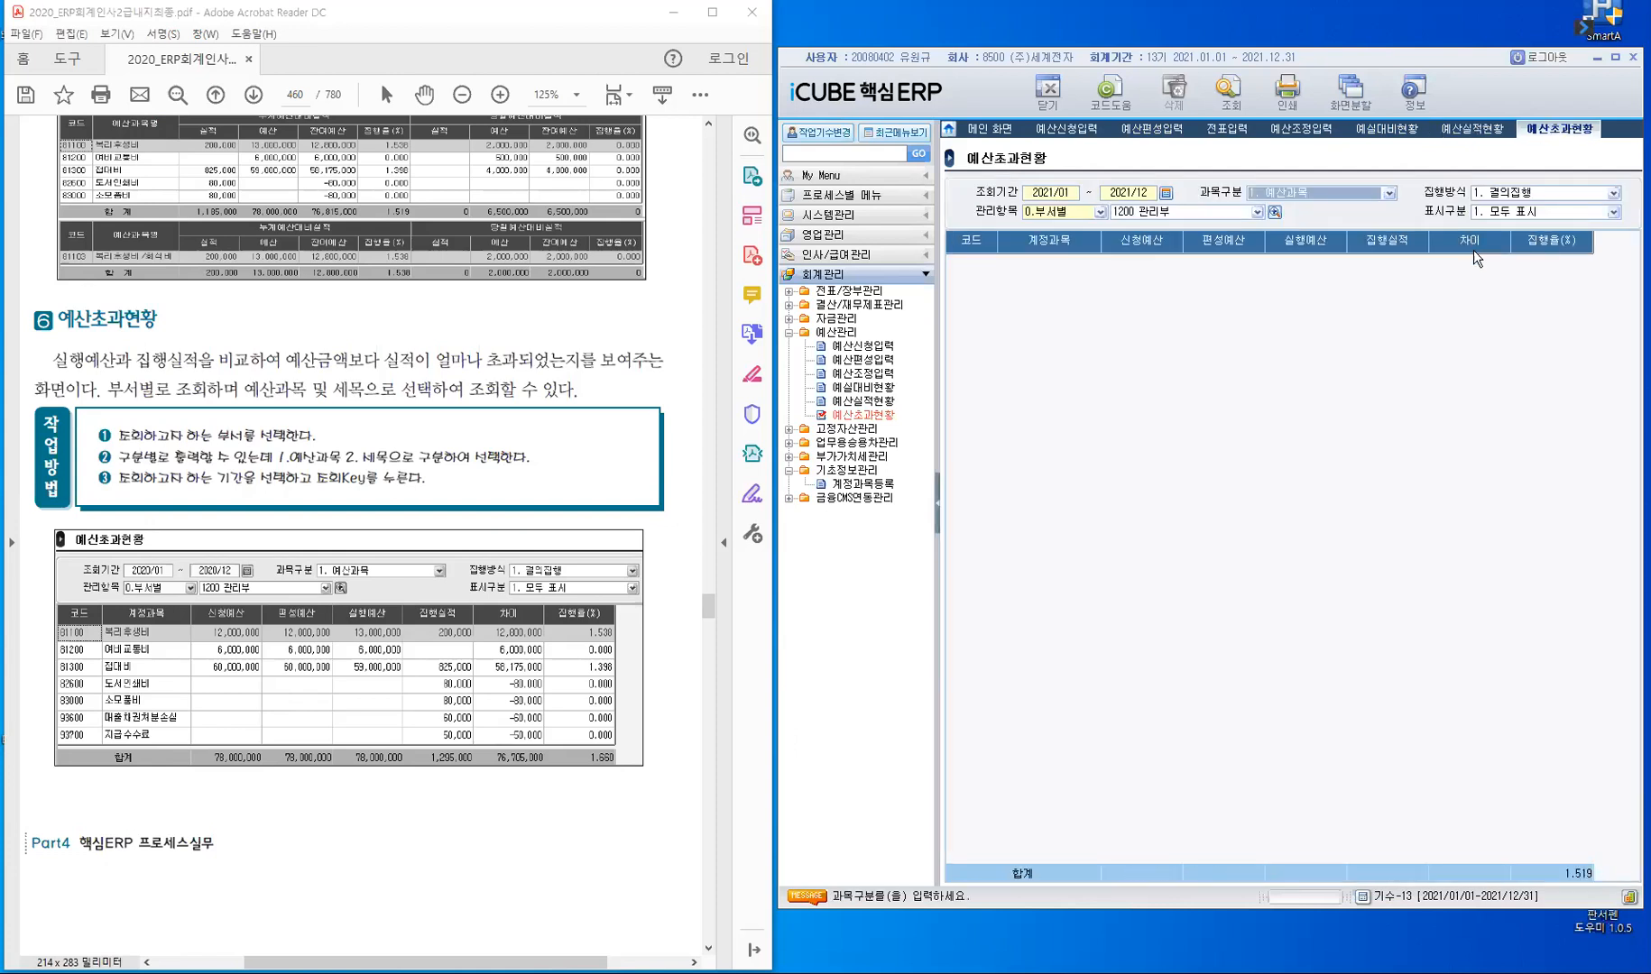
pyautogui.click(1479, 132)
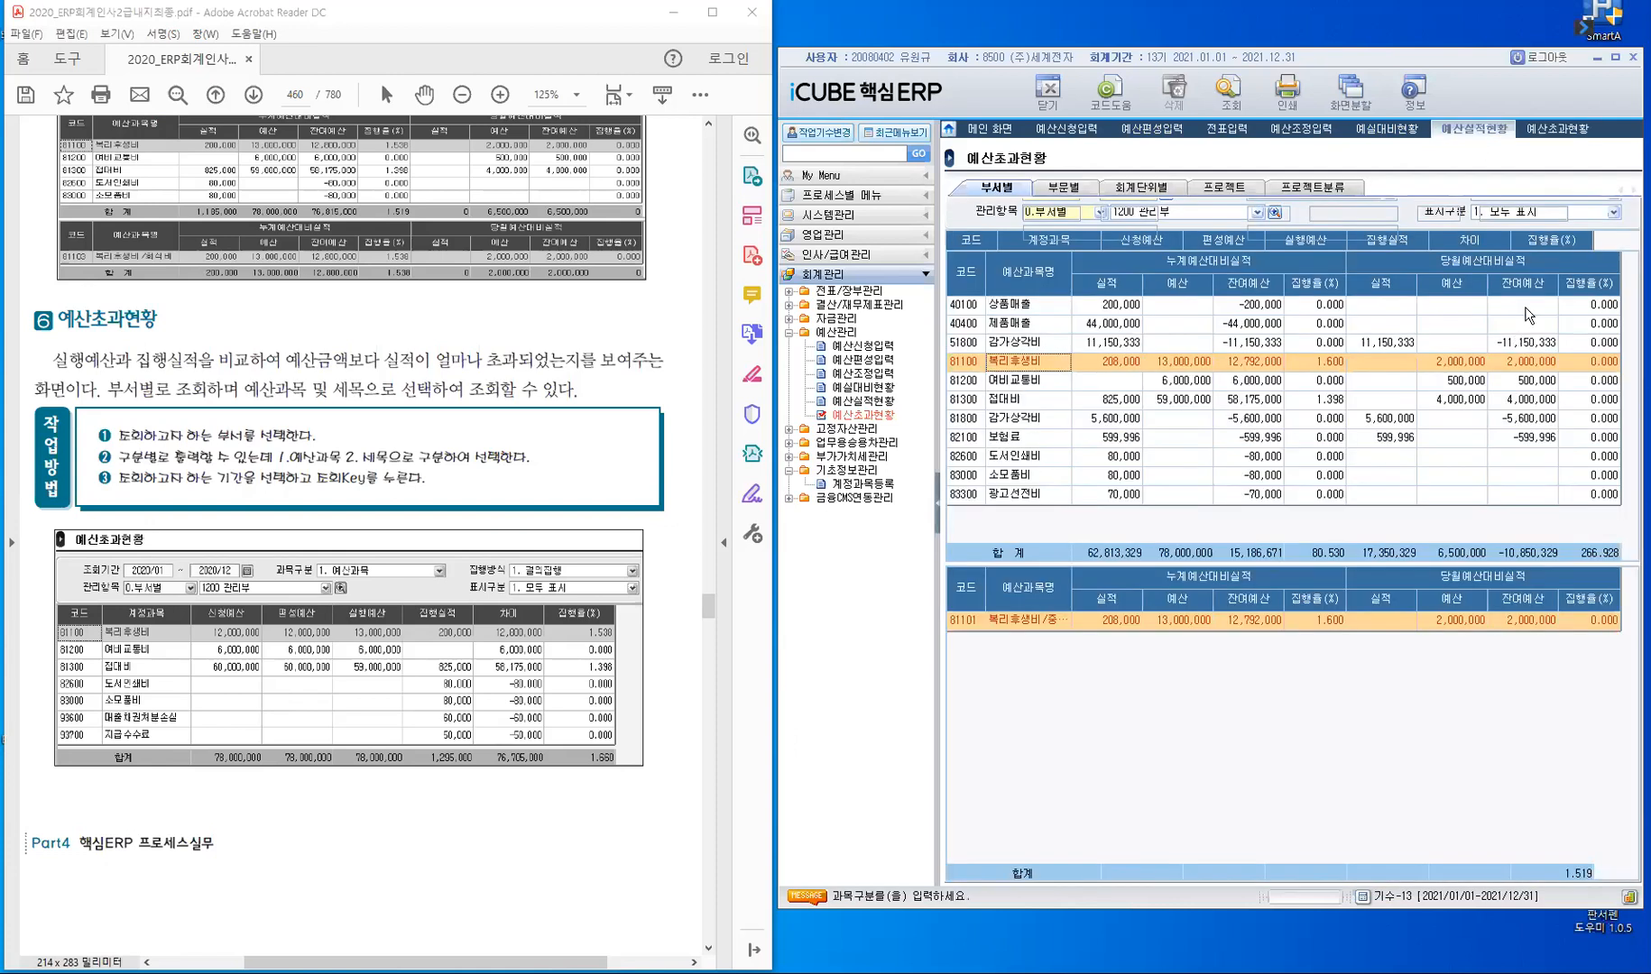